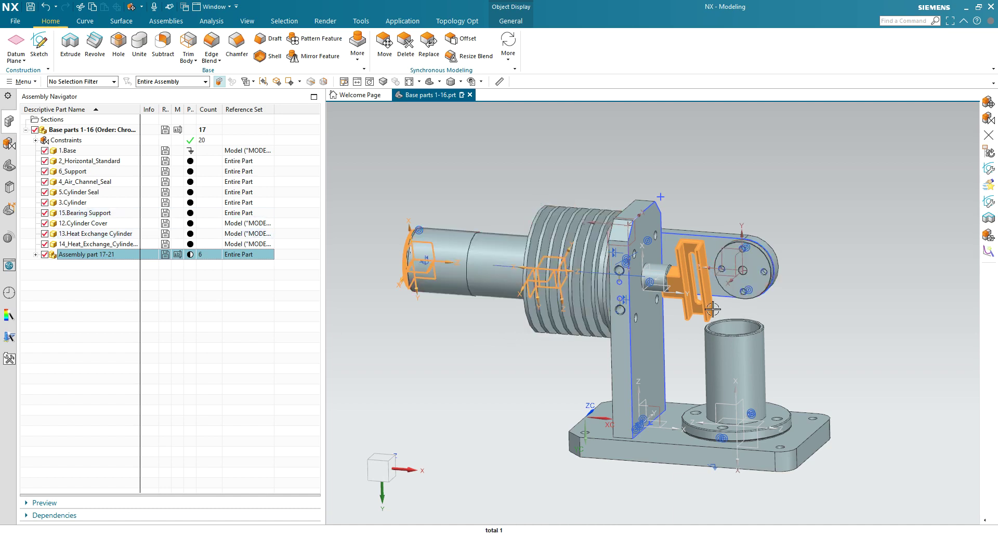
Move the Assembly part 17-21 subassembly about 105 mm along its ZC axis, pulling the piston out past the vertical plate, and leave Move Component
{"action": "right_click", "coordinate": [705, 296]}
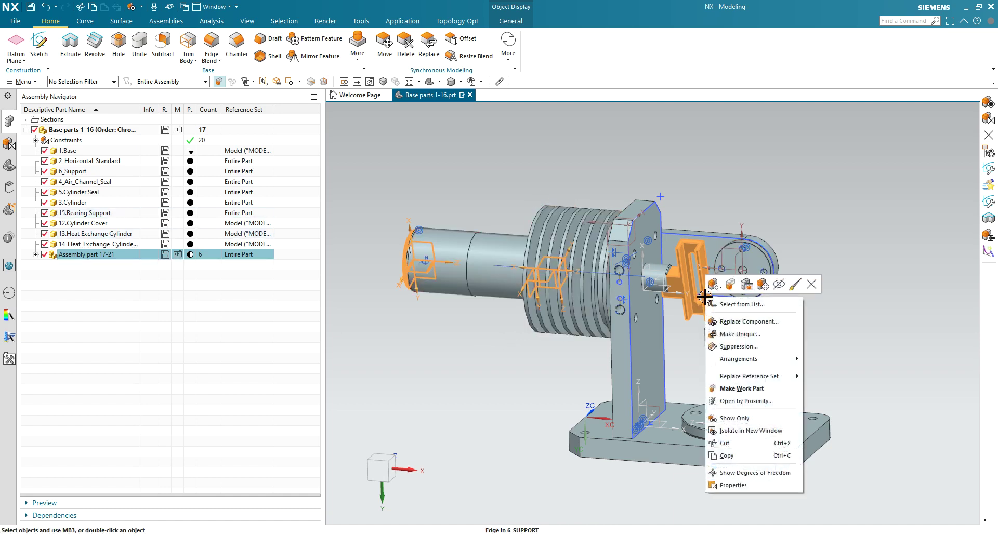
{"action": "left_click", "coordinate": [762, 284]}
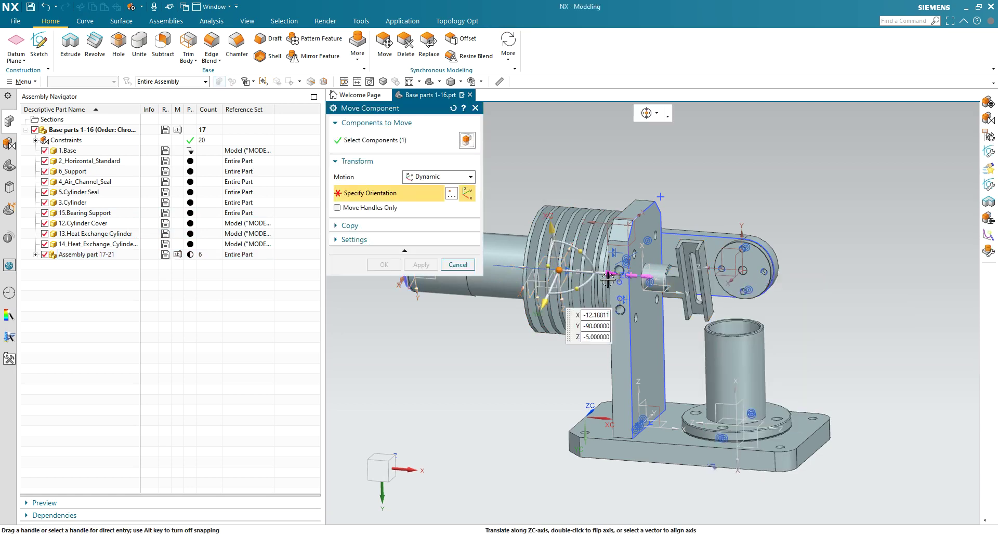
{"action": "left_click_drag", "start_coordinate": [609, 275], "coordinate": [777, 367]}
{"action": "left_click", "coordinate": [348, 240]}
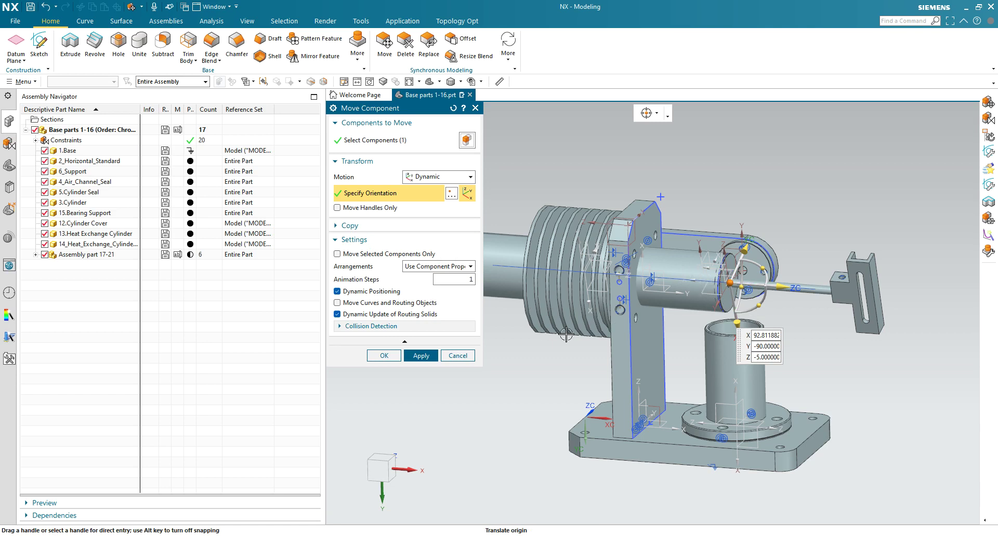
{"action": "left_click", "coordinate": [458, 356]}
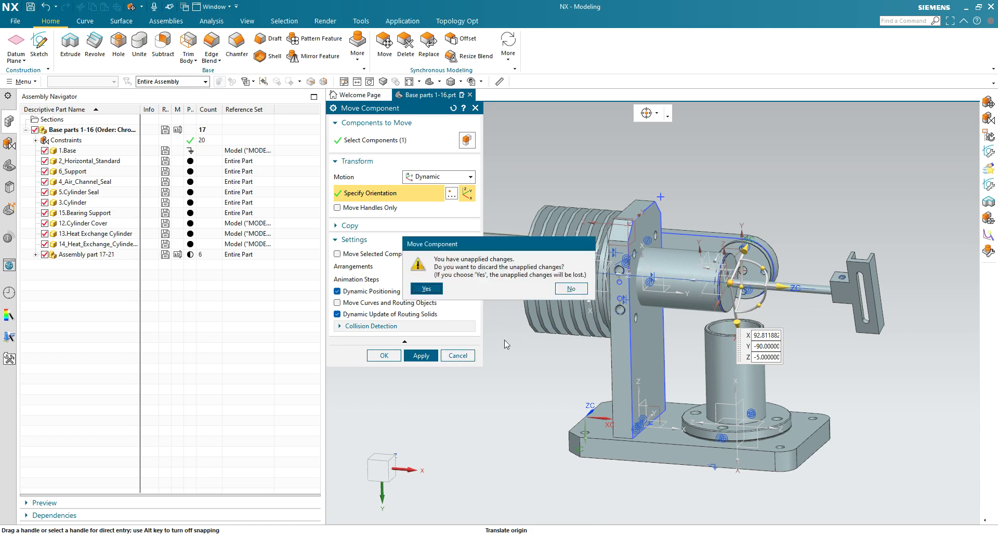
{"action": "left_click", "coordinate": [426, 289]}
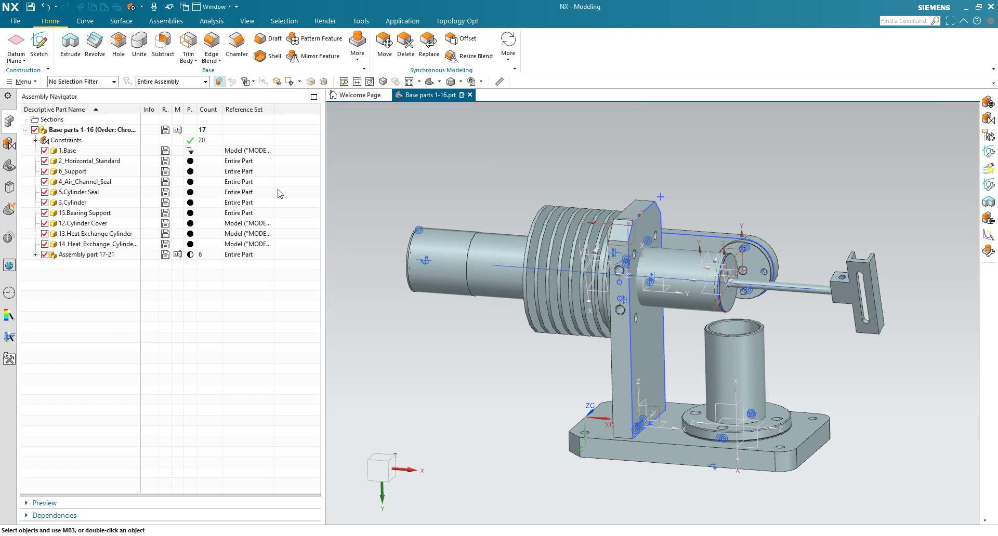
Set the Move Component scope to Anywhere in Assembly in the customer defaults for assembly positioning and save the defaults
{"action": "left_click", "coordinate": [14, 22]}
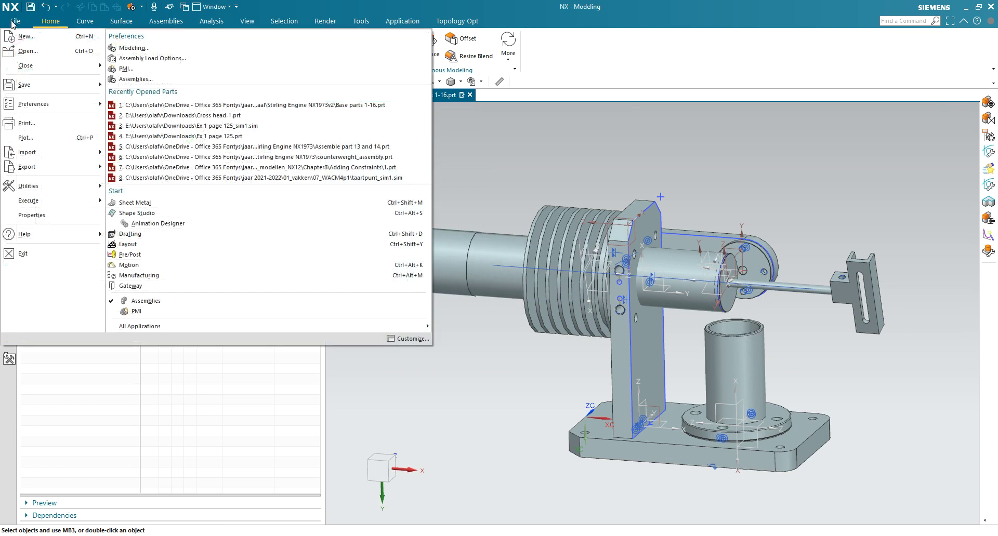
{"action": "mouse_move", "coordinate": [66, 187]}
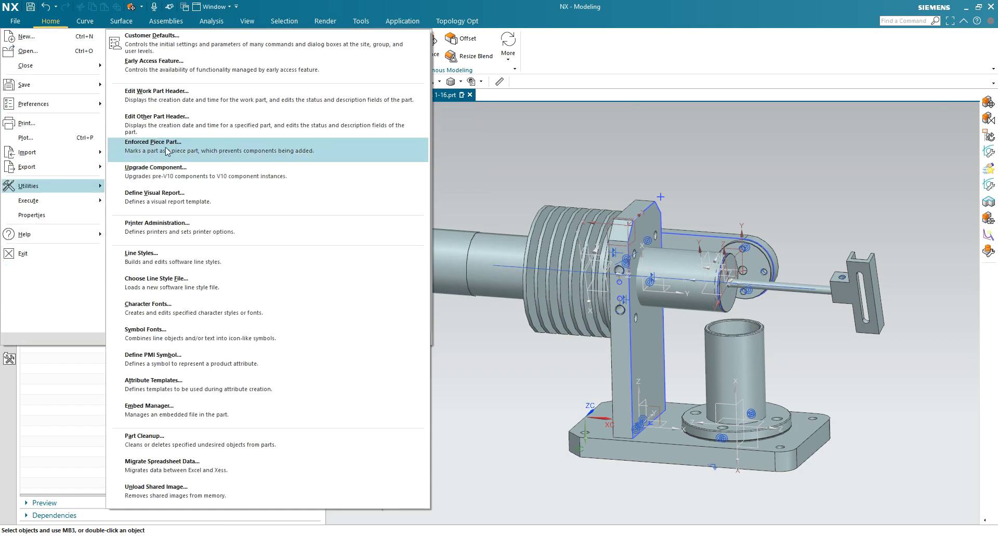
{"action": "left_click", "coordinate": [176, 48]}
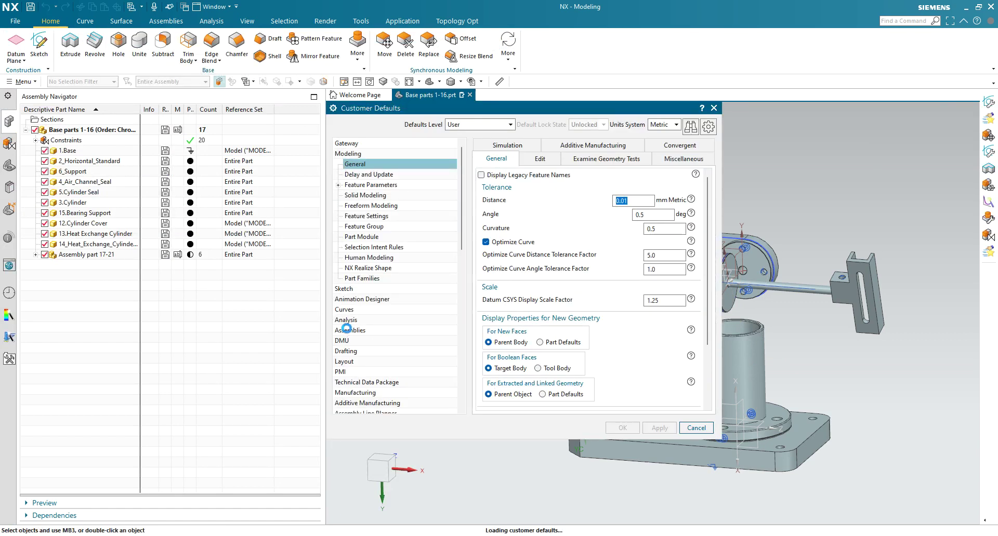
{"action": "left_click", "coordinate": [348, 331]}
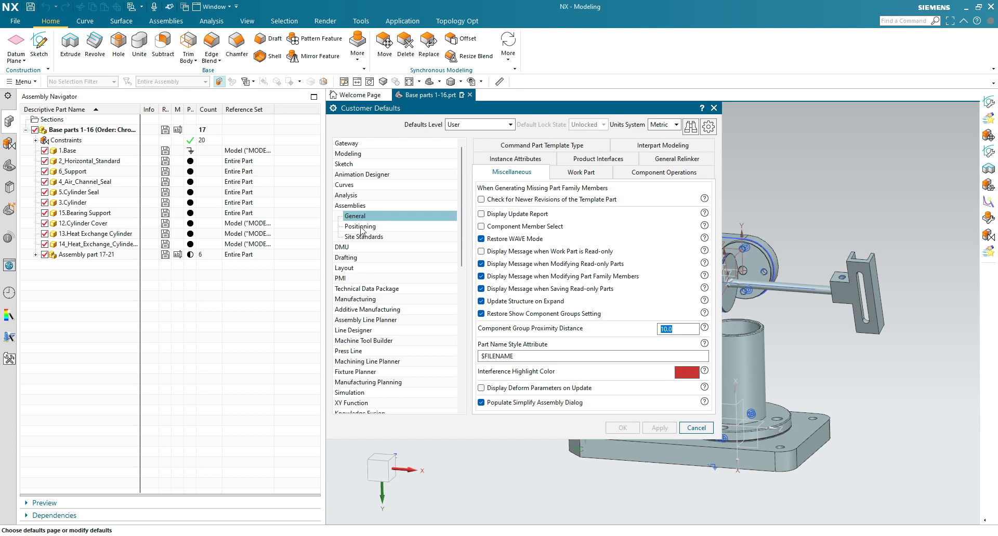
{"action": "left_click", "coordinate": [359, 227]}
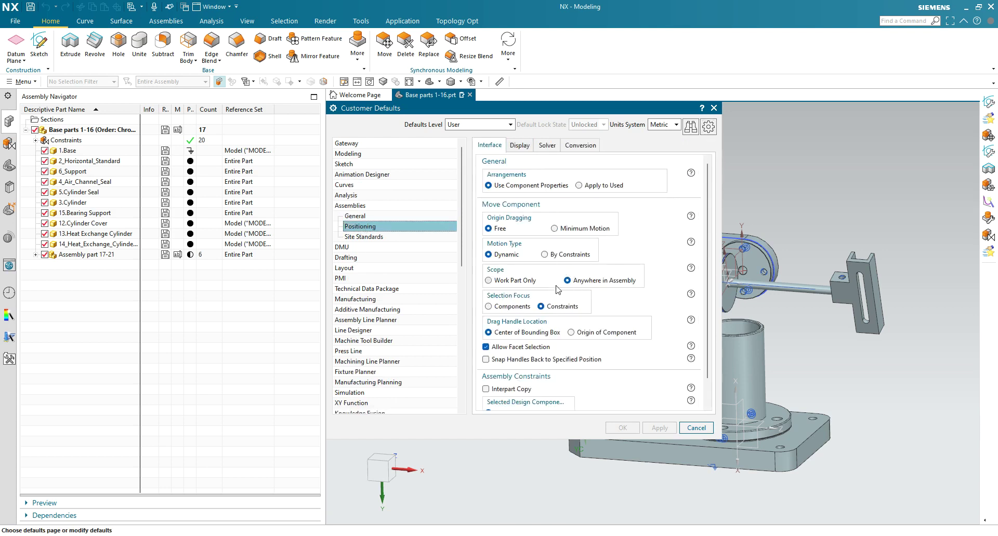
{"action": "left_click", "coordinate": [490, 280]}
{"action": "left_click", "coordinate": [567, 281]}
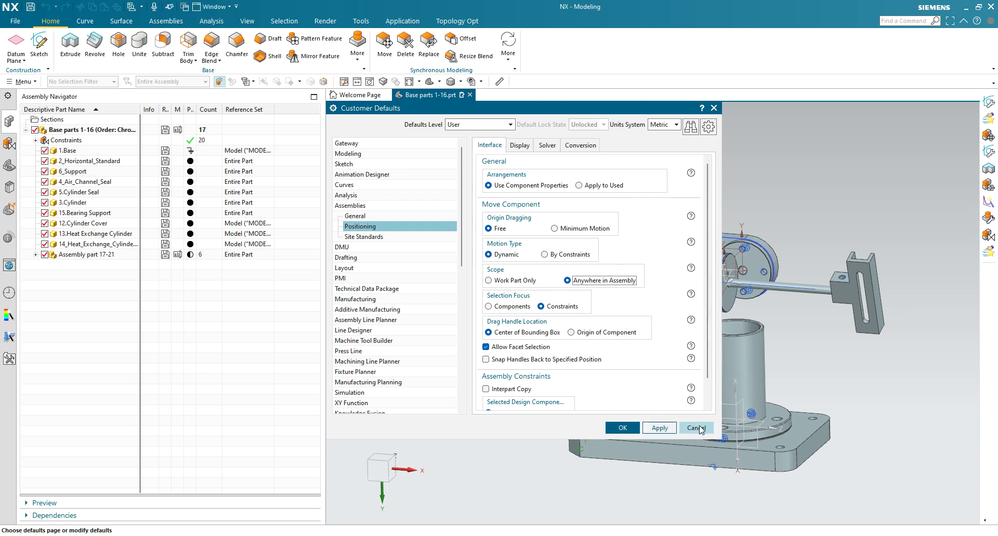
{"action": "left_click", "coordinate": [626, 430]}
{"action": "left_click", "coordinate": [624, 430]}
{"action": "left_click", "coordinate": [499, 290]}
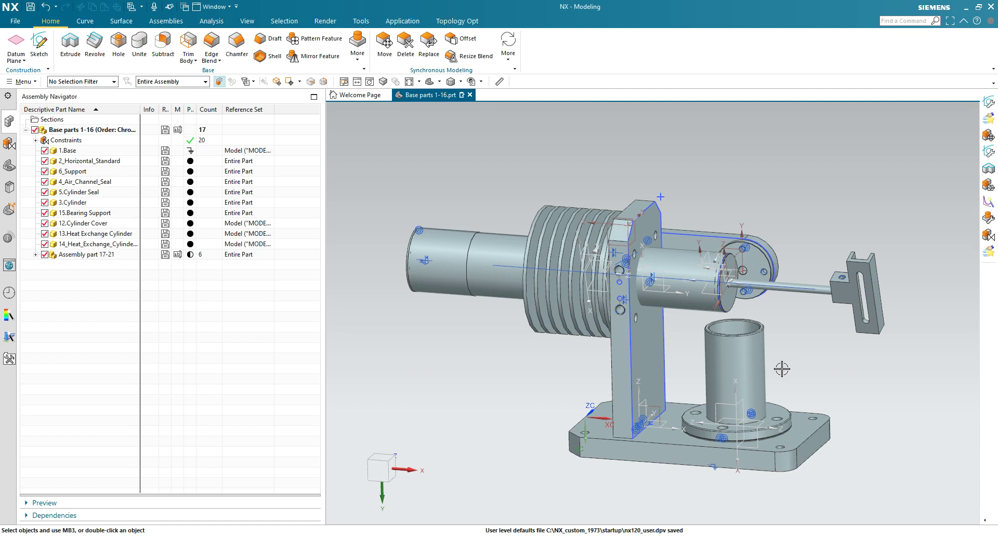
Hide the Assembly part 17-21 subassembly
{"action": "scroll", "coordinate": [533, 343], "scroll_direction": "down", "scroll_amount": 1}
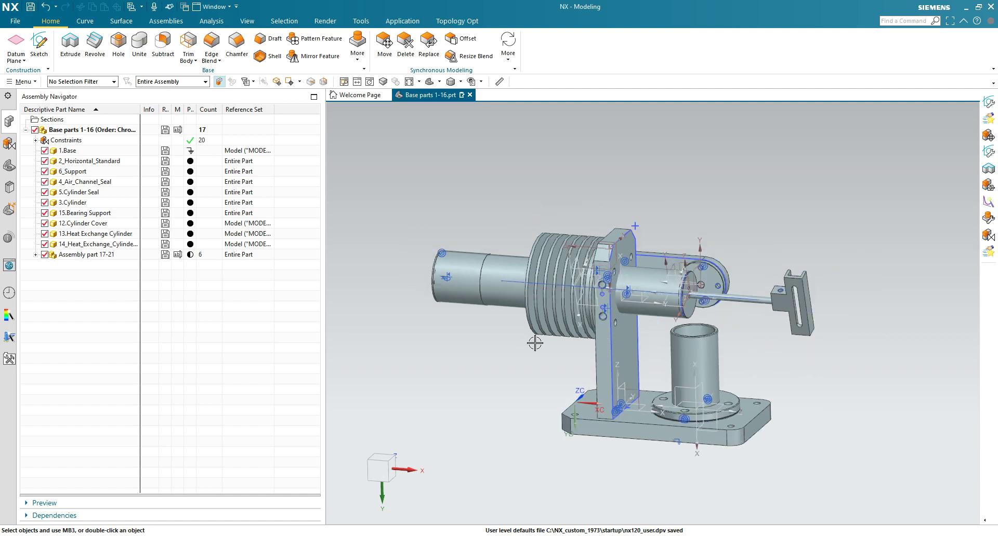
{"action": "scroll", "coordinate": [534, 342], "scroll_direction": "up", "scroll_amount": 1}
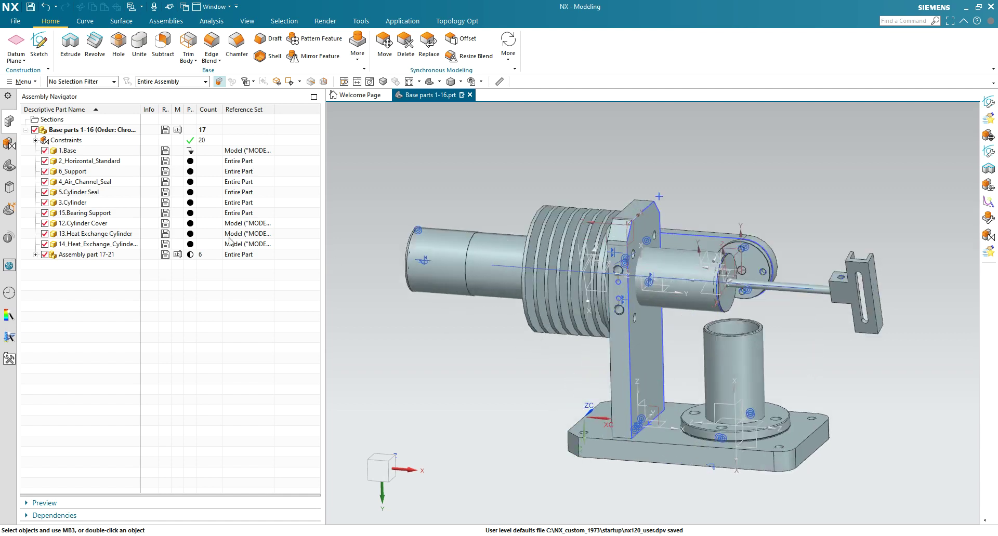
{"action": "left_click", "coordinate": [43, 255]}
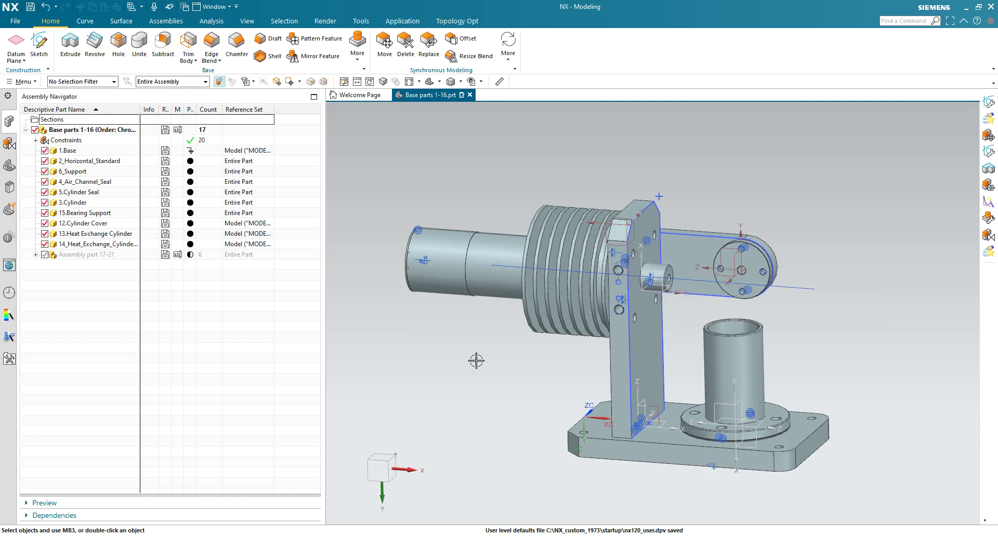
Replace the reference set of 2_Horizontal_Standard, 6_Support, 4_Air_Channel_Seal, 5.Cylinder Seal, 3.Cylinder and 15.Bearing Support with MODEL
{"action": "middle_click_drag", "start_coordinate": [627, 371], "coordinate": [668, 357]}
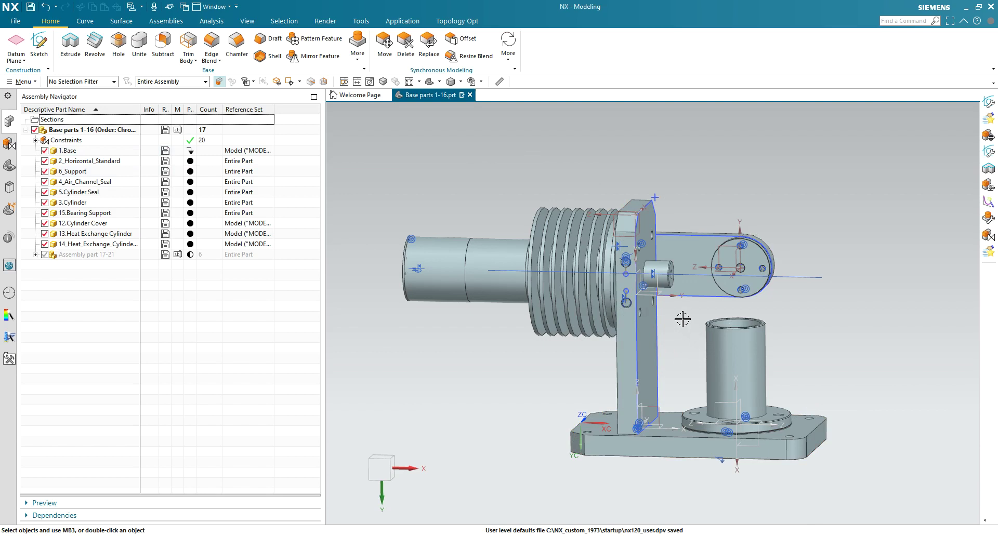
{"action": "middle_click_drag", "start_coordinate": [682, 320], "coordinate": [643, 348]}
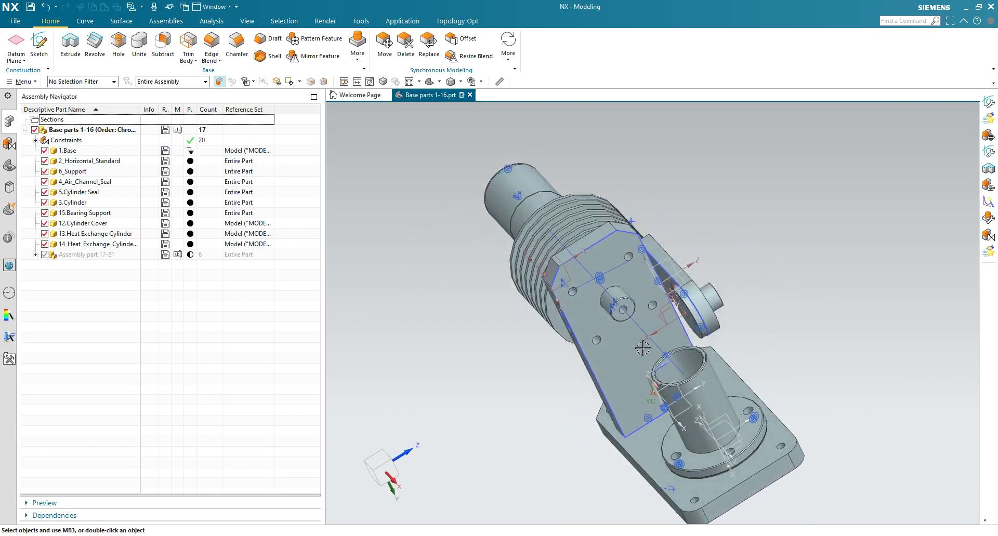
{"action": "scroll", "coordinate": [703, 311], "scroll_direction": "up", "scroll_amount": 3}
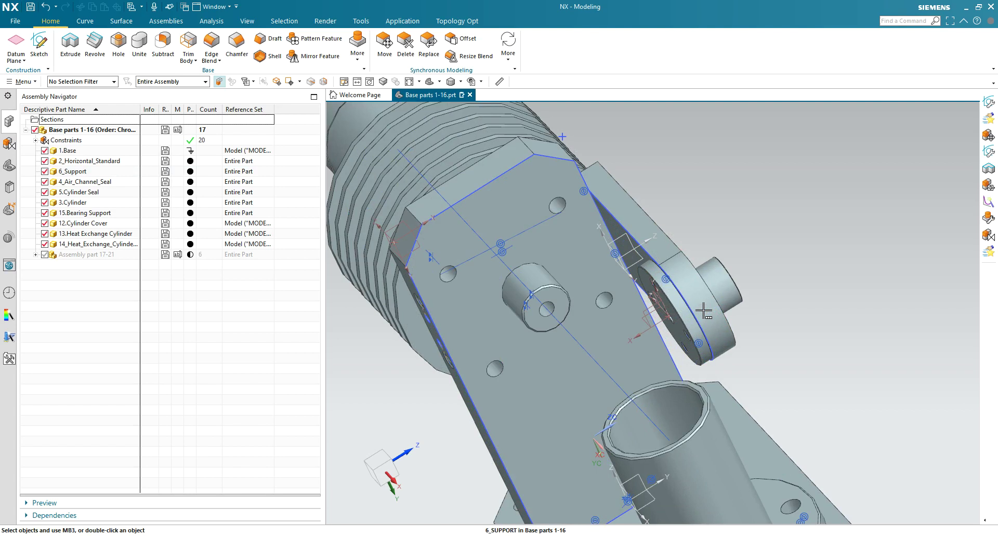
{"action": "middle_click_drag", "start_coordinate": [496, 358], "coordinate": [569, 332]}
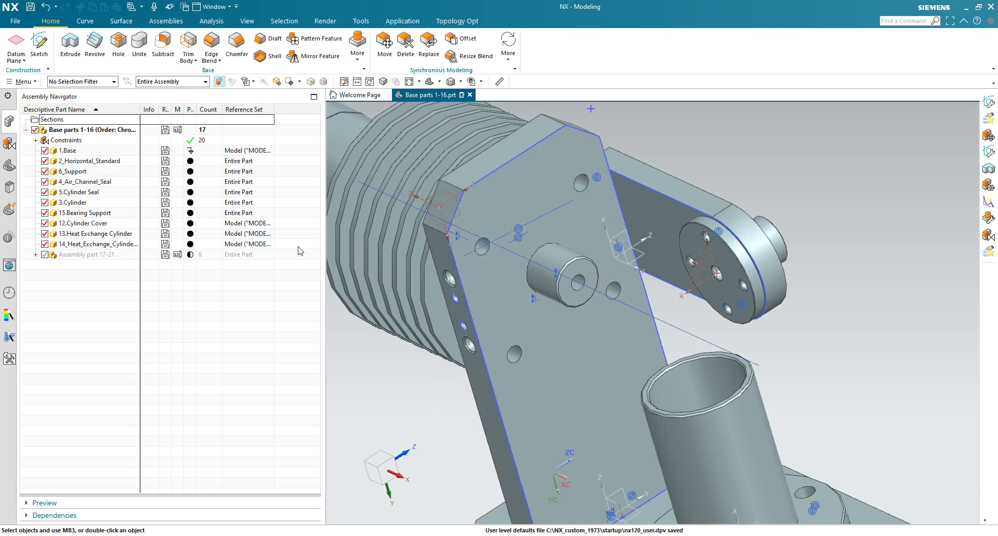
{"action": "scroll", "coordinate": [595, 276], "scroll_direction": "down", "scroll_amount": 2}
{"action": "middle_click_drag", "start_coordinate": [603, 294], "coordinate": [538, 236]}
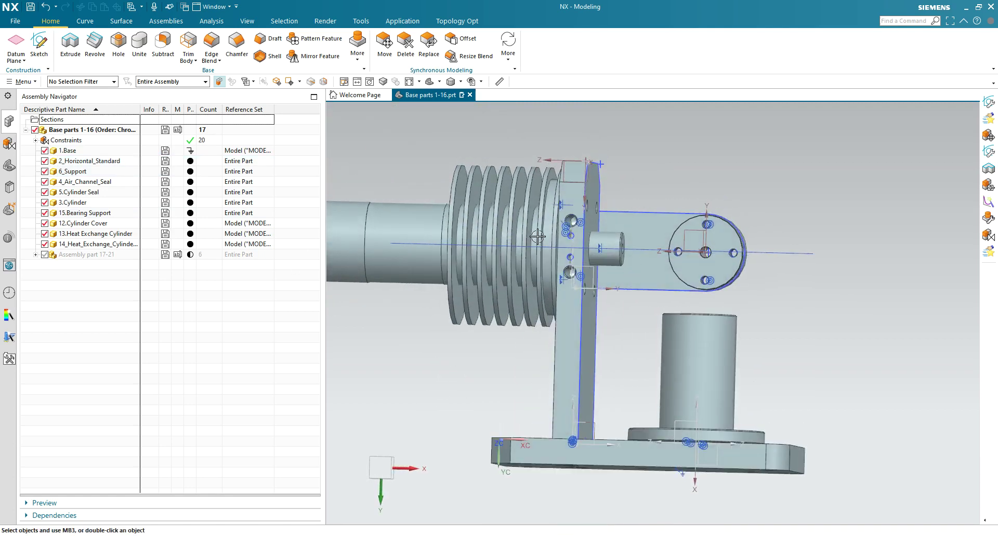
{"action": "left_click", "coordinate": [237, 163]}
{"action": "left_click", "coordinate": [242, 173], "text": "ctrl"}
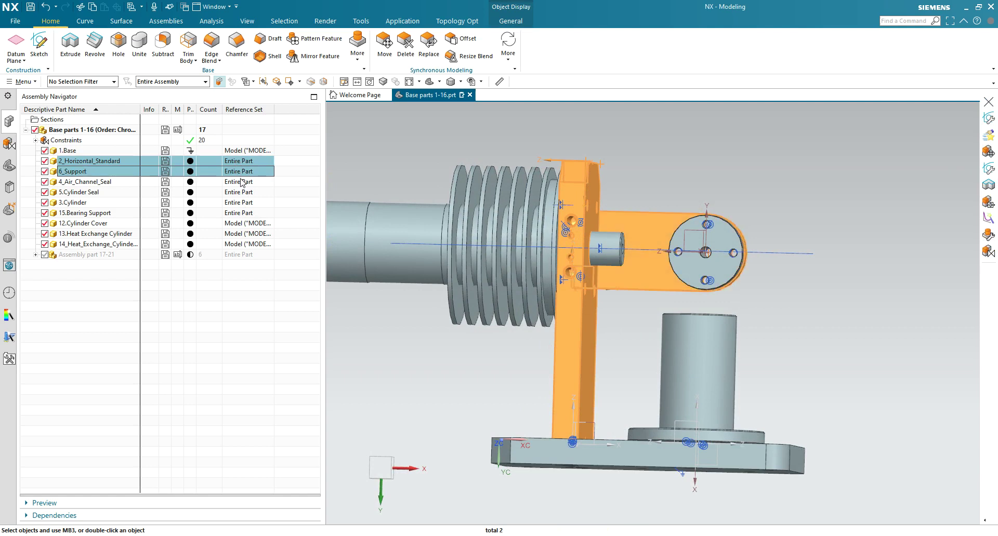
{"action": "left_click", "coordinate": [242, 182], "text": "ctrl"}
{"action": "left_click", "coordinate": [242, 192], "text": "ctrl"}
{"action": "left_click", "coordinate": [244, 203], "text": "ctrl"}
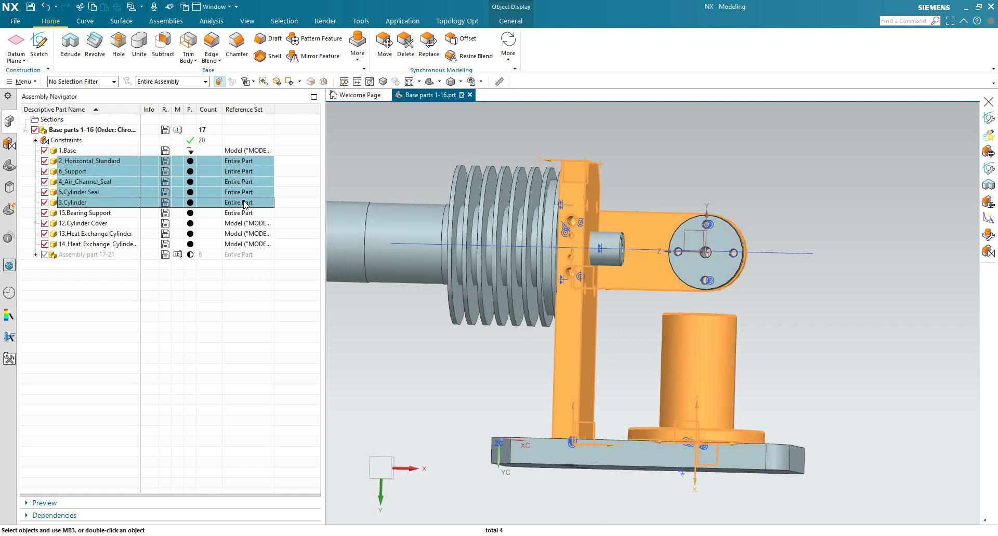
{"action": "left_click", "coordinate": [244, 213], "text": "ctrl"}
{"action": "right_click", "coordinate": [244, 213]}
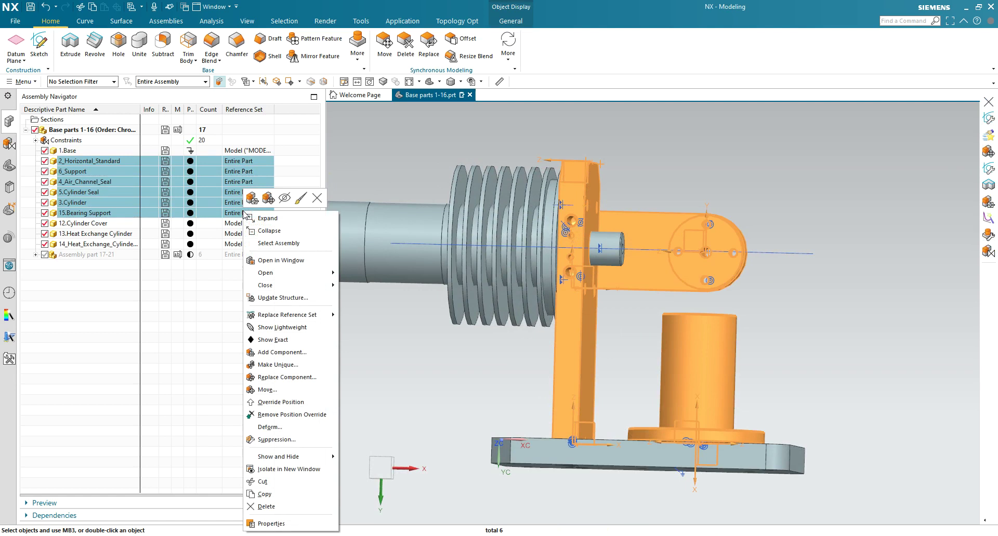
{"action": "mouse_move", "coordinate": [312, 315]}
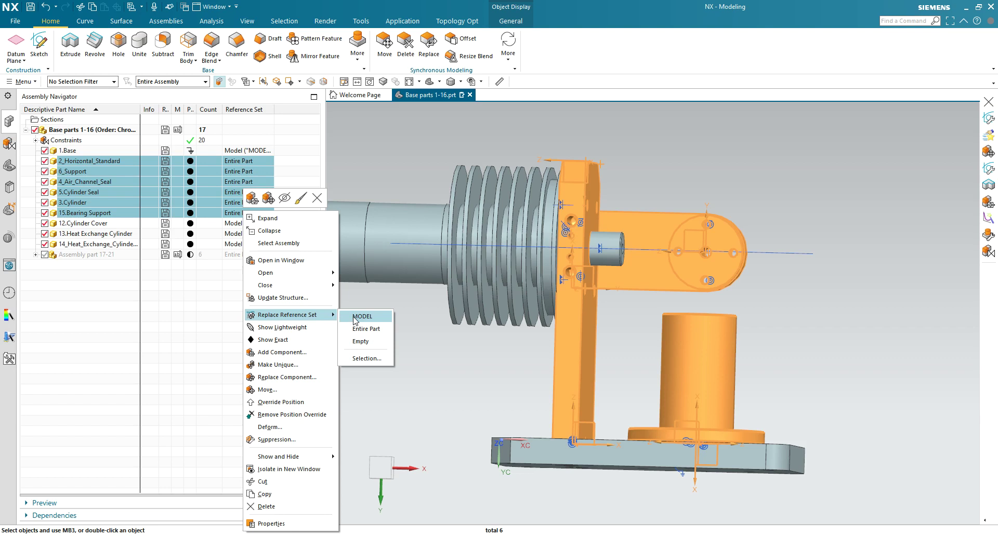
{"action": "left_click", "coordinate": [355, 318]}
Hide the 2_Horizontal_Standard plate to inspect the air channel seal on the base
{"action": "middle_click_drag", "start_coordinate": [466, 339], "coordinate": [429, 356]}
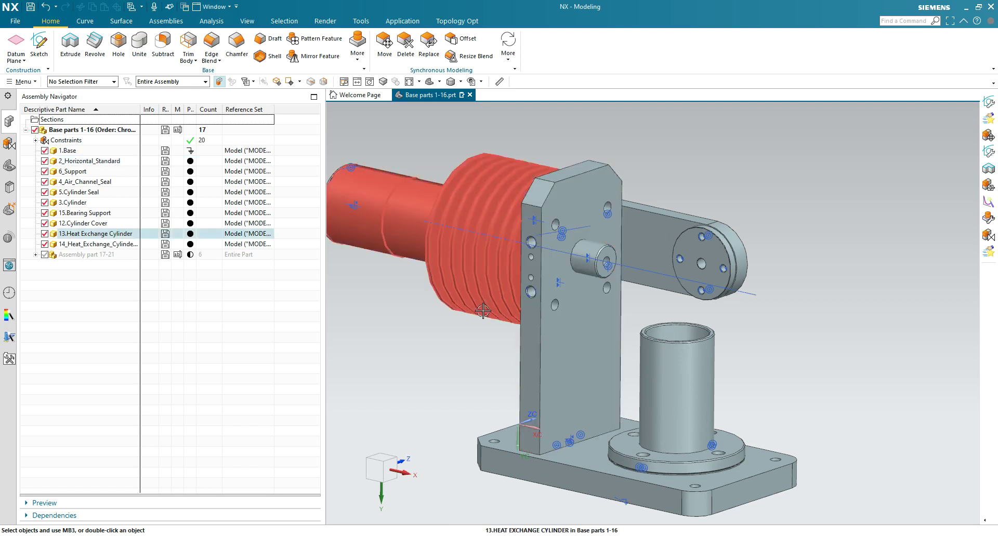
{"action": "middle_click_drag", "start_coordinate": [430, 391], "coordinate": [486, 342], "text": "shift"}
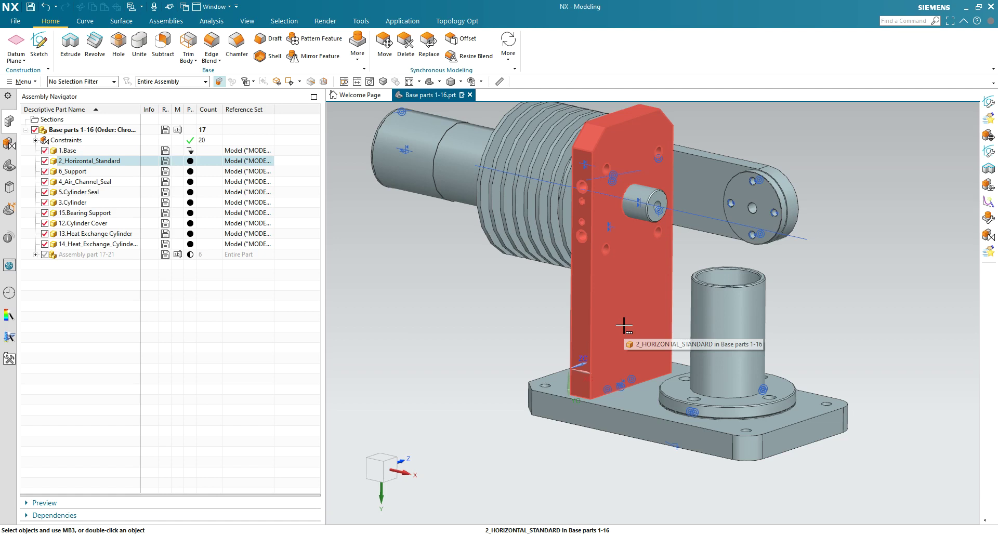
{"action": "left_click", "coordinate": [617, 306]}
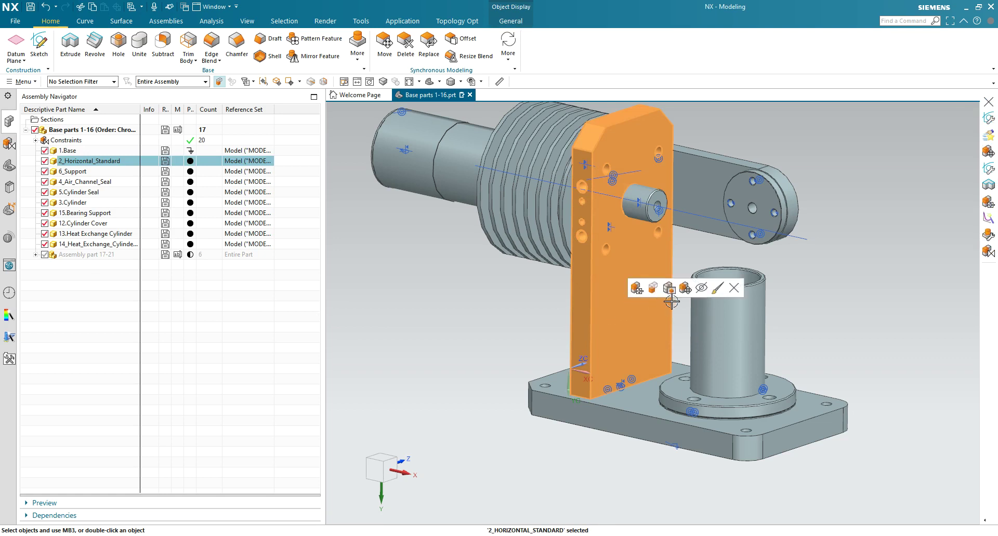
{"action": "left_click", "coordinate": [702, 289]}
{"action": "scroll", "coordinate": [624, 354], "scroll_direction": "up", "scroll_amount": 3}
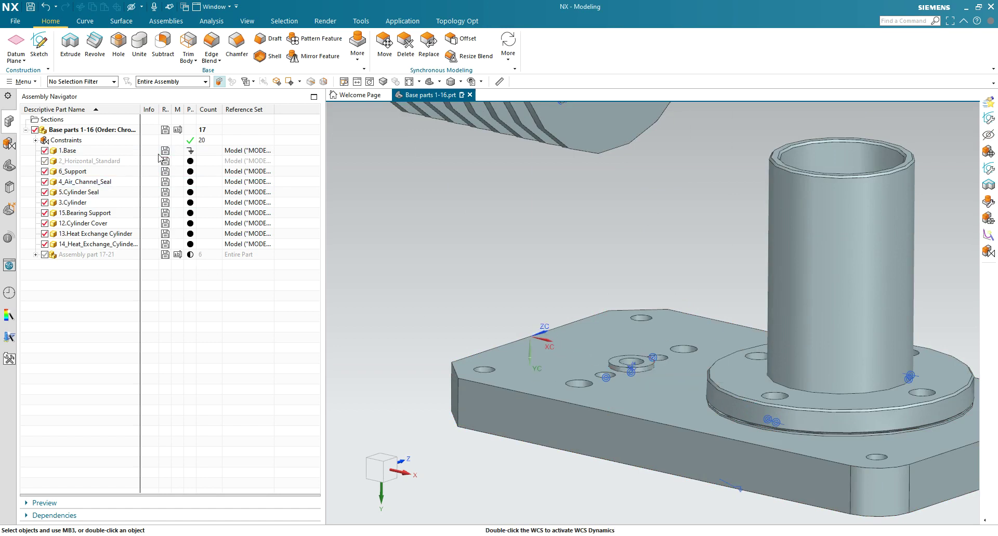
Widen the Position column of the component list and show the 2_Horizontal_Standard plate again
{"action": "left_click_drag", "start_coordinate": [196, 107], "coordinate": [239, 107]}
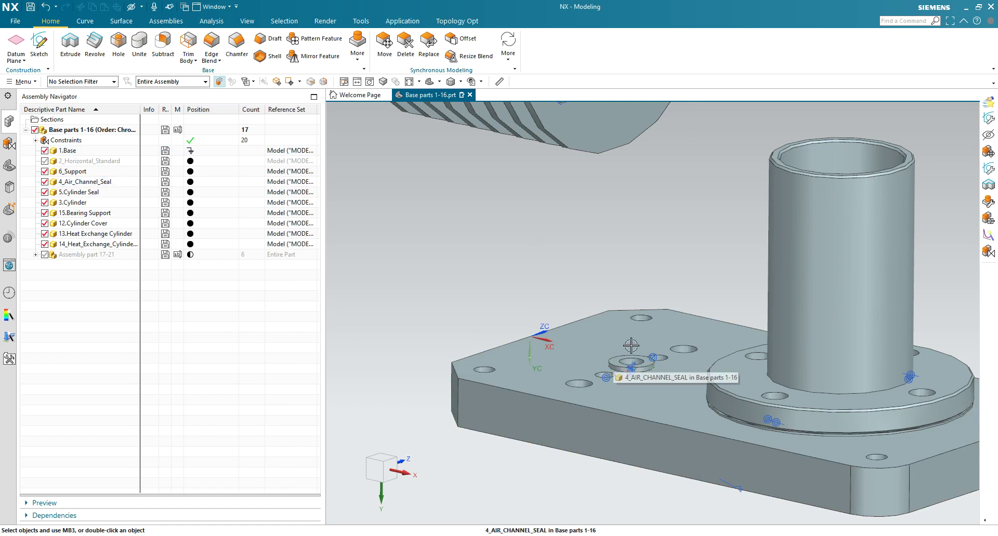
{"action": "scroll", "coordinate": [632, 360], "scroll_direction": "down", "scroll_amount": 2}
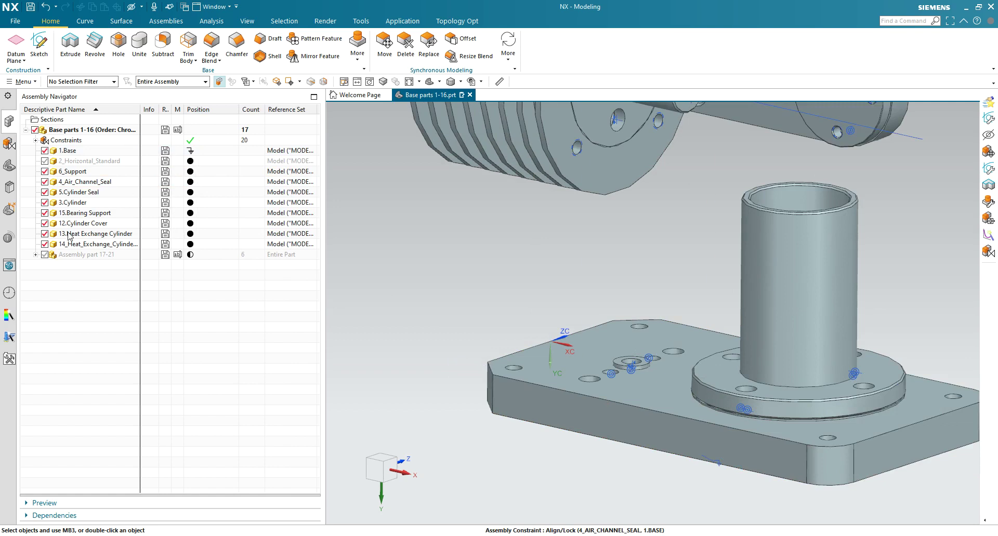
{"action": "left_click", "coordinate": [44, 161]}
Examine the heat exchange cylinder head, the cylinder cover and the standard plate from both sides of the assembly
{"action": "middle_click_drag", "start_coordinate": [407, 281], "coordinate": [426, 204]}
{"action": "scroll", "coordinate": [426, 204], "scroll_direction": "up", "scroll_amount": 6}
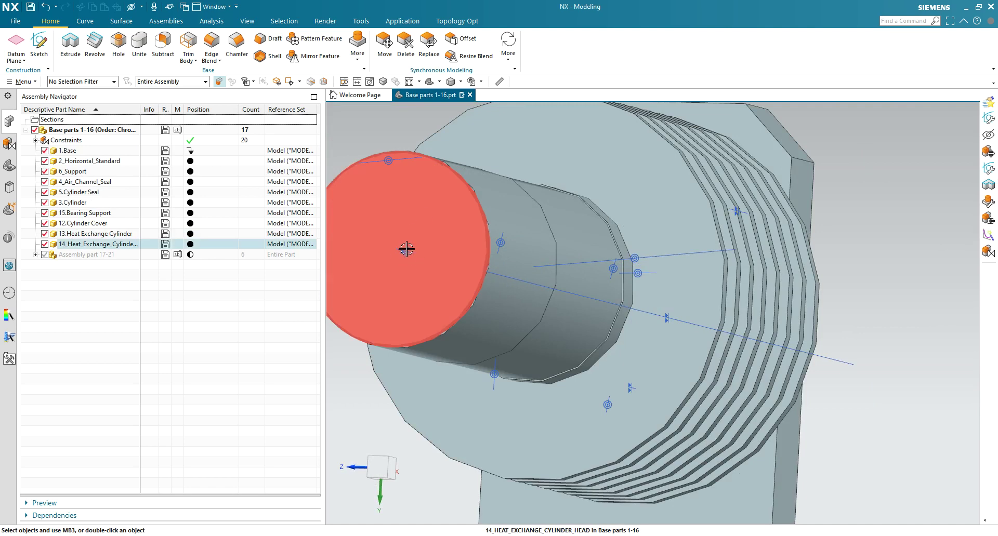
{"action": "scroll", "coordinate": [447, 243], "scroll_direction": "down", "scroll_amount": 1}
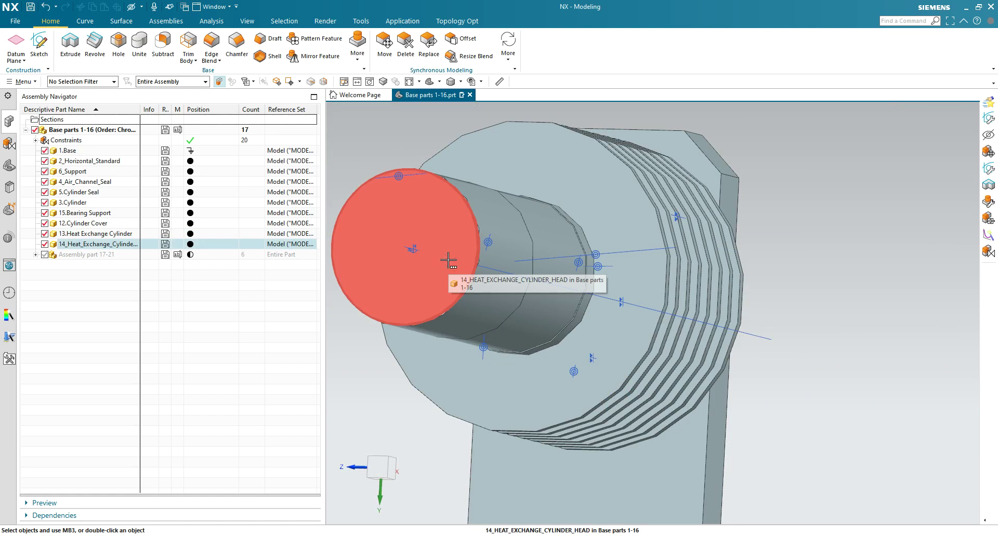
{"action": "middle_click_drag", "start_coordinate": [520, 307], "coordinate": [460, 312]}
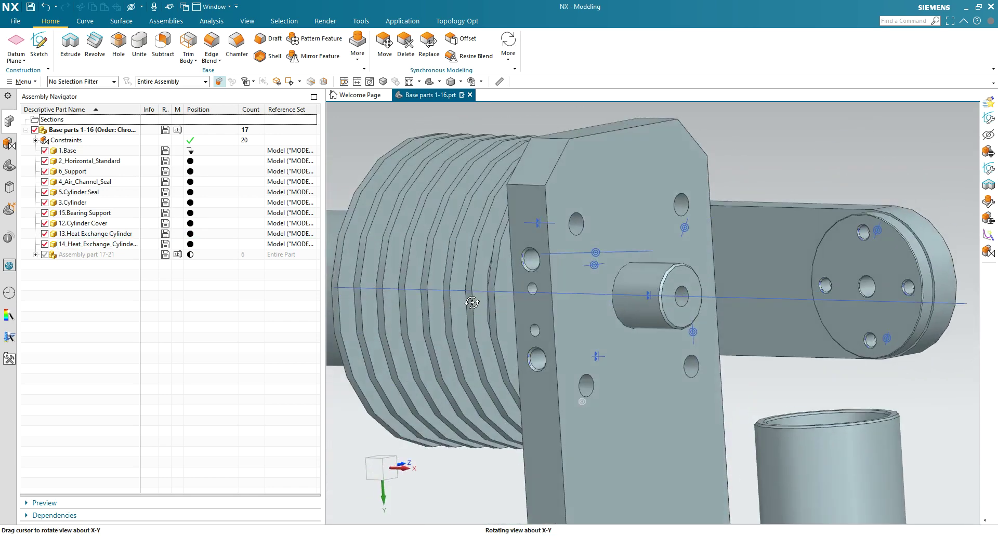
{"action": "scroll", "coordinate": [455, 312], "scroll_direction": "down", "scroll_amount": 4}
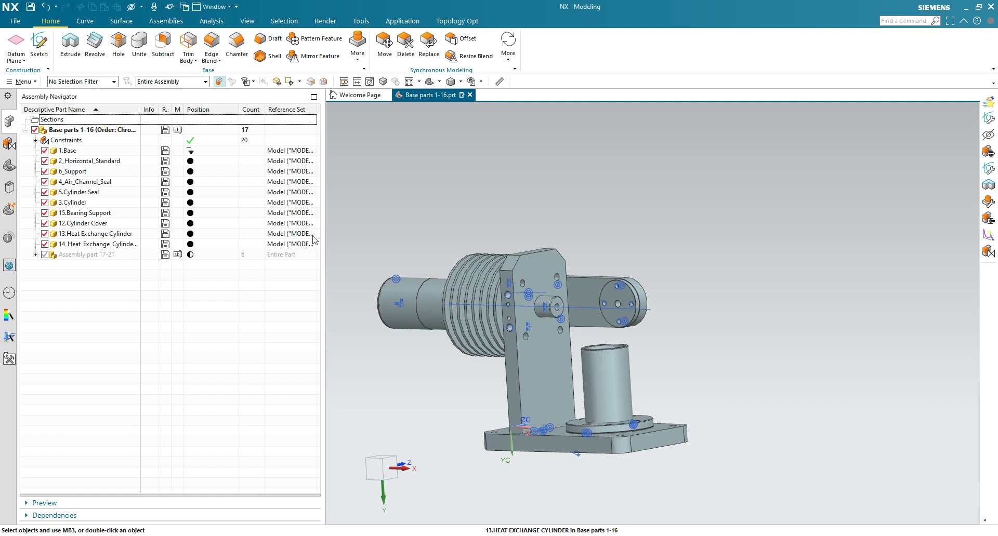
Save Base parts 1-16 with its modified components and close the part together with its components
{"action": "left_click", "coordinate": [16, 21]}
{"action": "mouse_move", "coordinate": [32, 86]}
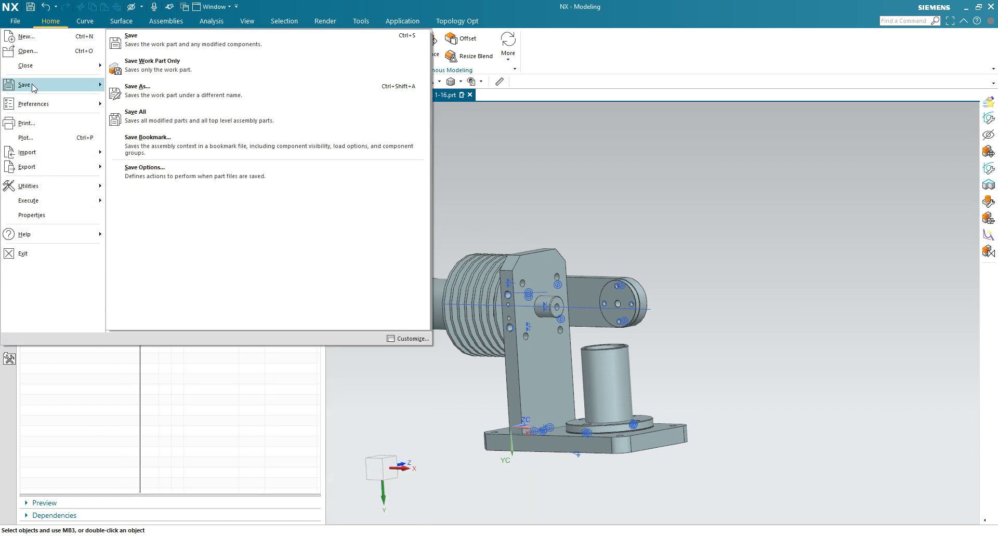
{"action": "left_click", "coordinate": [147, 44]}
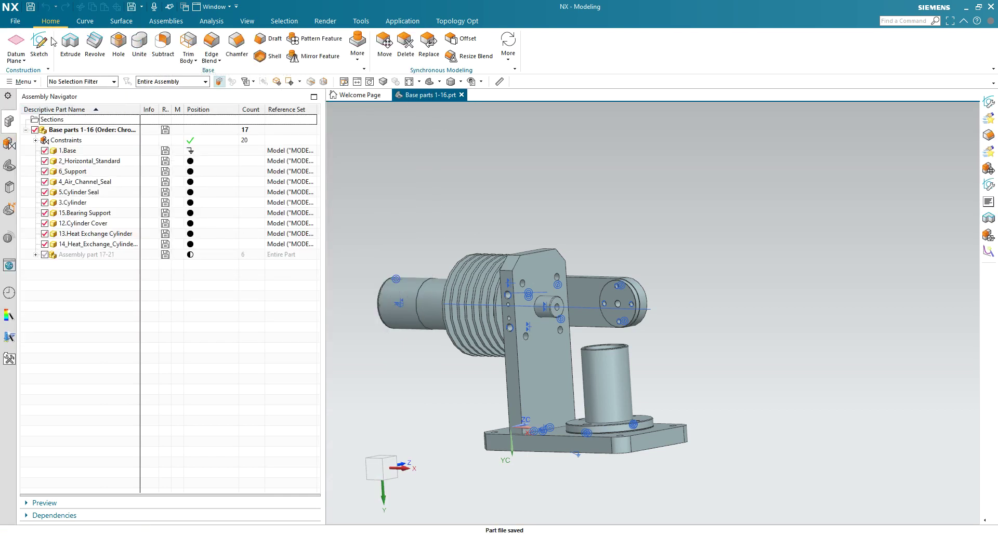
{"action": "left_click", "coordinate": [462, 95]}
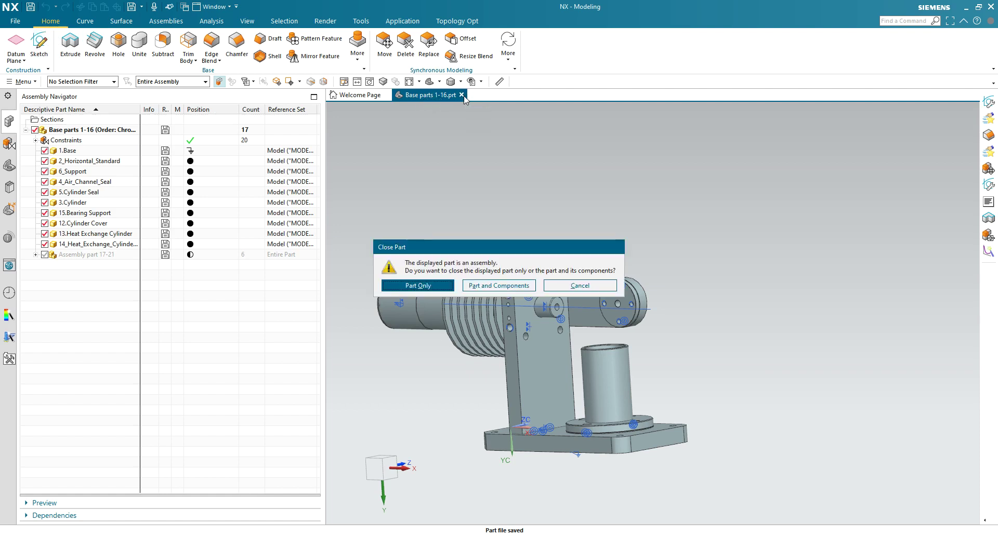
{"action": "left_click", "coordinate": [484, 287]}
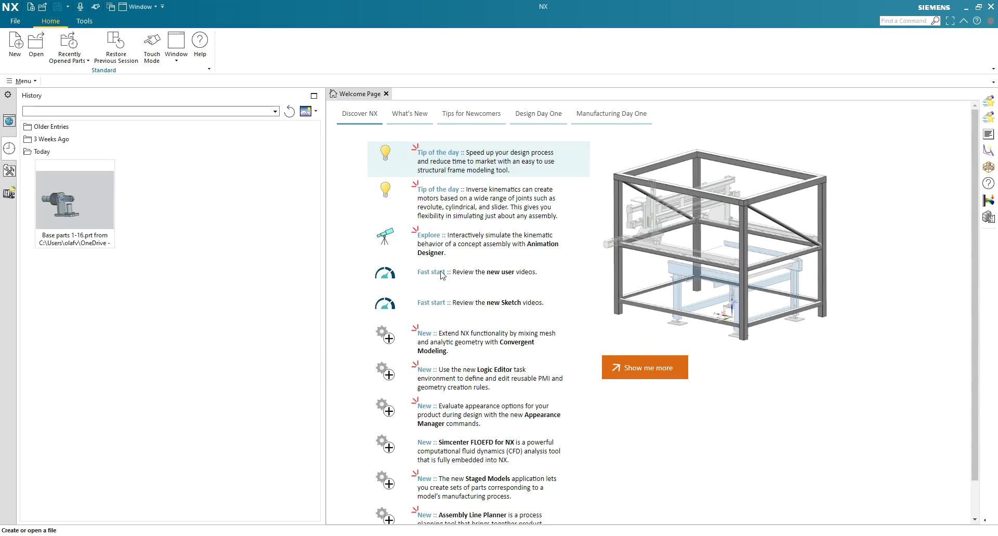
Start a new file from the Assembly template in millimetres and set its folder to 01_vakken\05_CAD_NX_CM1\01_lesmateriaal\Stirling Engine NX1973v2
{"action": "left_click_drag", "start_coordinate": [325, 200], "coordinate": [177, 200]}
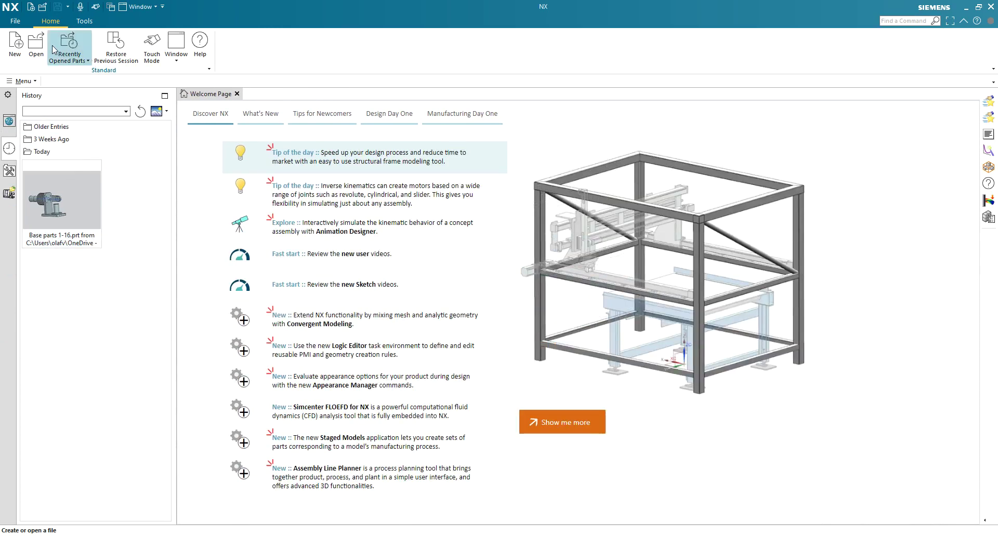
{"action": "left_click", "coordinate": [16, 51]}
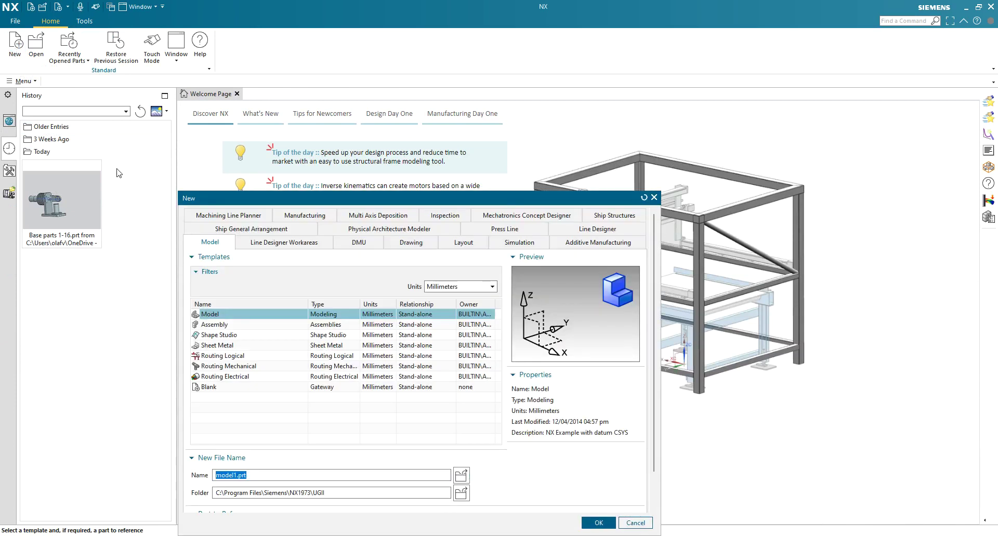
{"action": "left_click", "coordinate": [221, 326]}
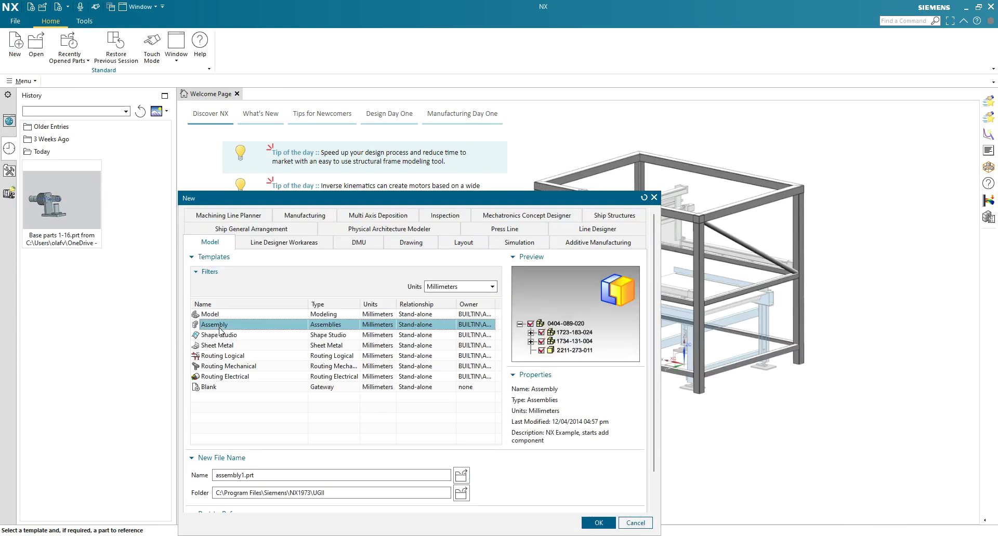
{"action": "left_click", "coordinate": [462, 493]}
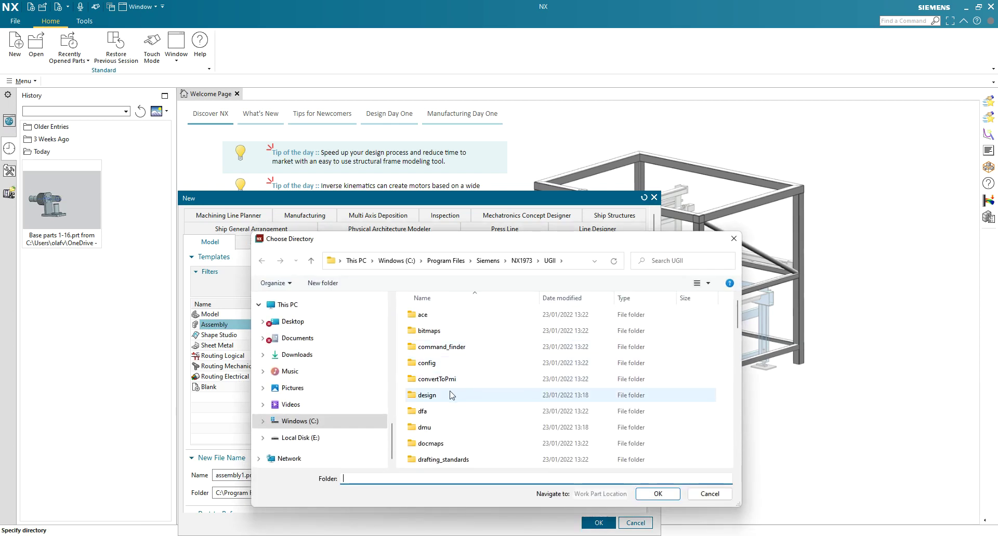
{"action": "scroll", "coordinate": [338, 412], "scroll_direction": "up", "scroll_amount": 6}
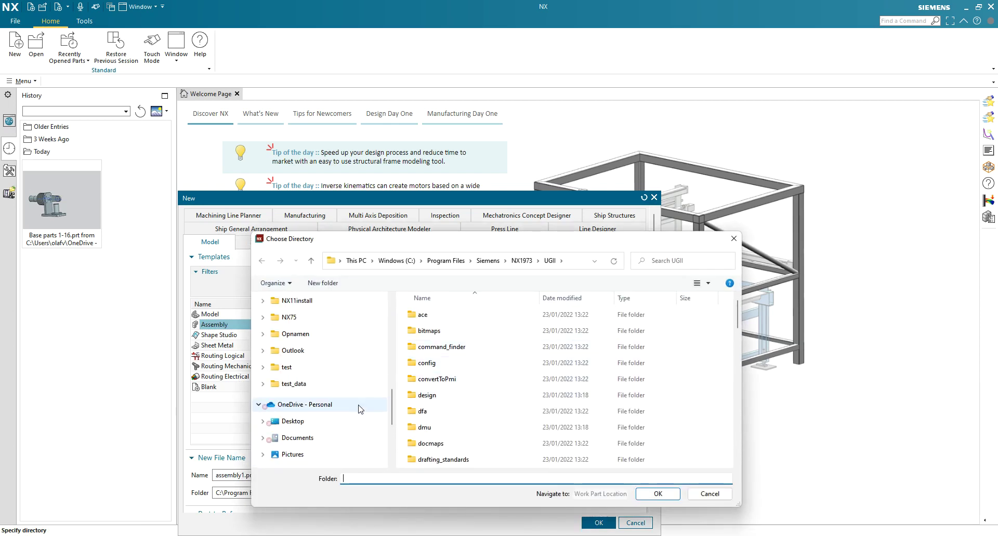
{"action": "scroll", "coordinate": [361, 408], "scroll_direction": "up", "scroll_amount": 3}
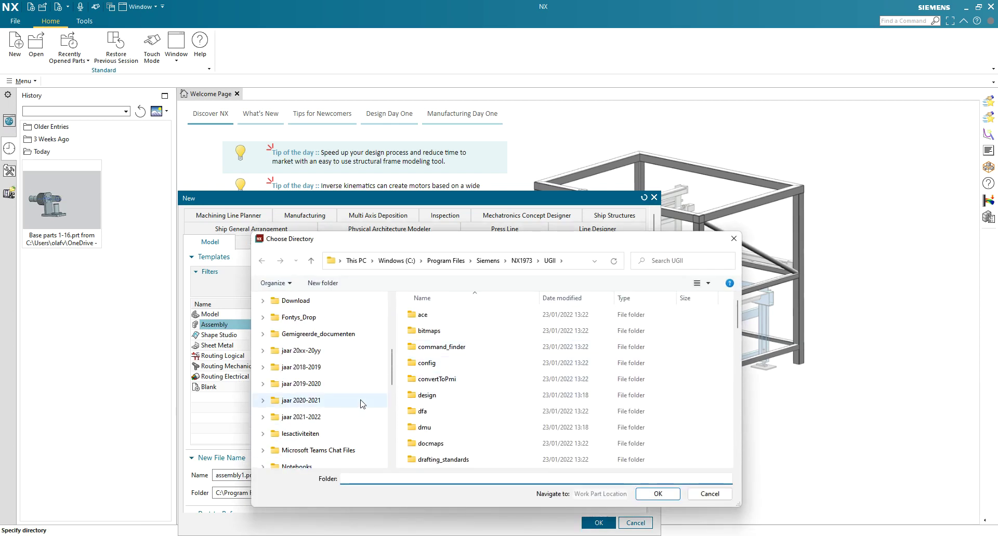
{"action": "left_click", "coordinate": [321, 414]}
{"action": "double_click", "coordinate": [432, 315]}
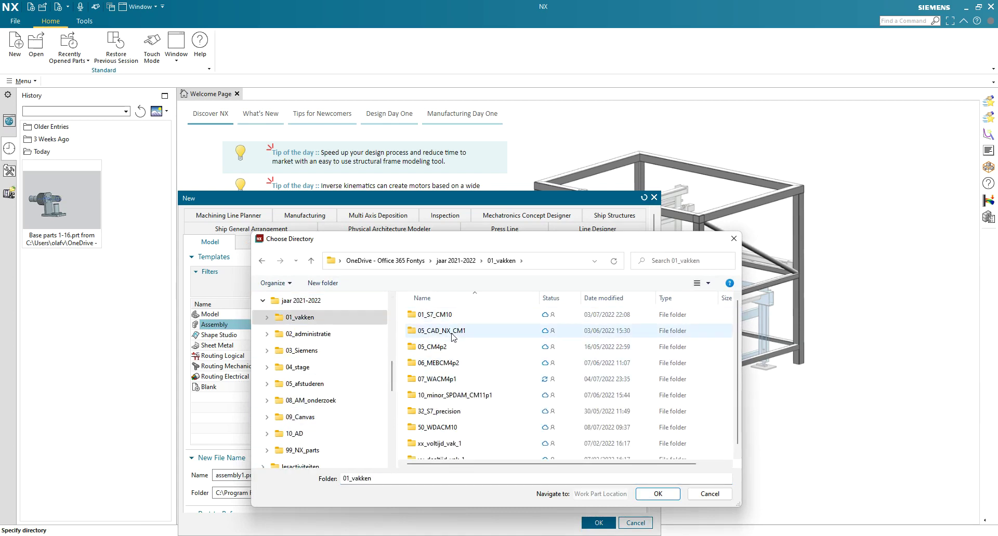
{"action": "double_click", "coordinate": [452, 333]}
{"action": "double_click", "coordinate": [450, 320]}
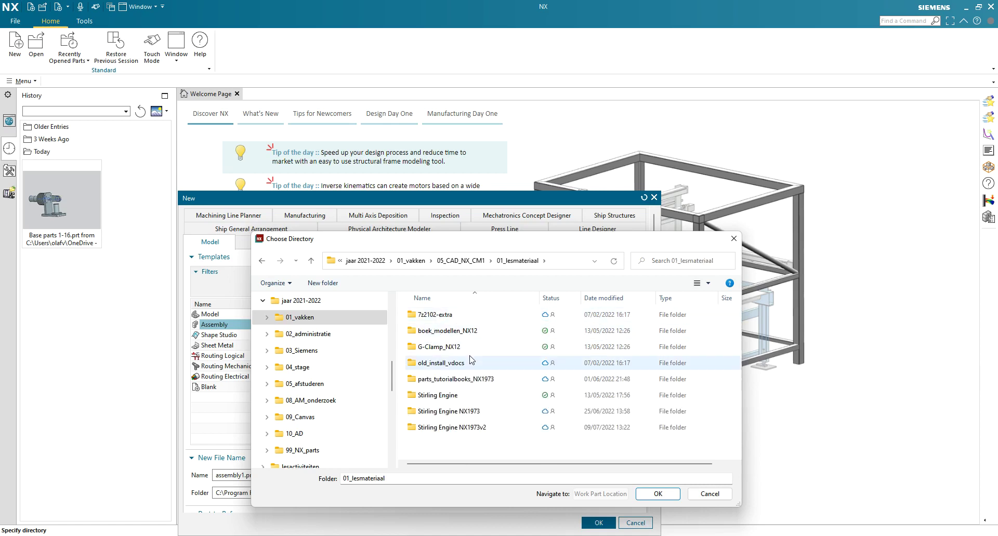
{"action": "double_click", "coordinate": [474, 429]}
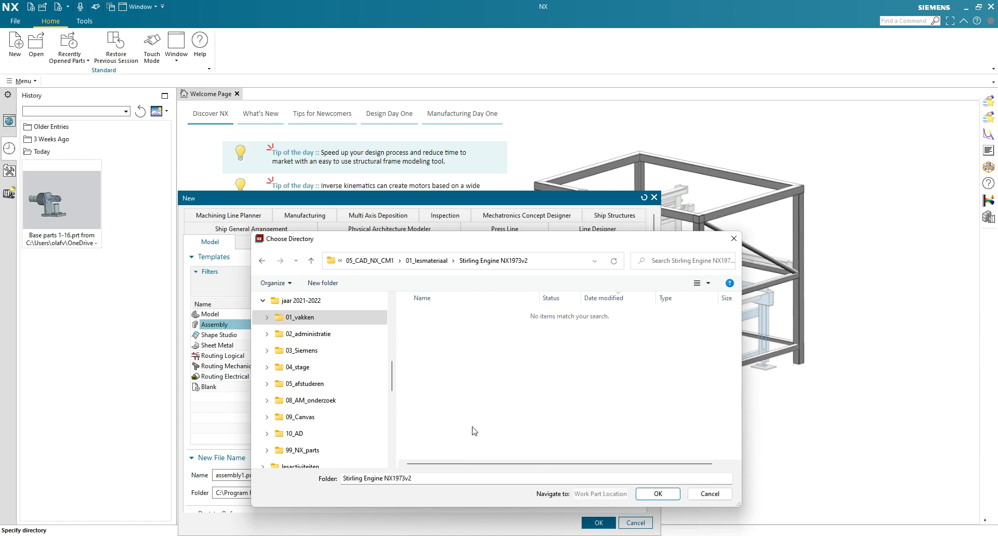
{"action": "left_click", "coordinate": [424, 479]}
{"action": "left_click", "coordinate": [658, 494]}
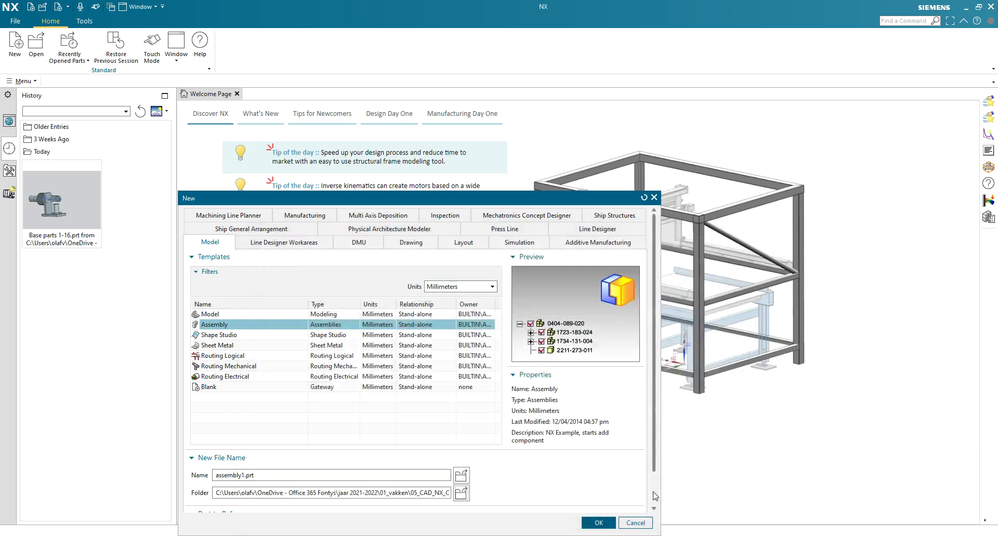
Name the new assembly base_assembly_v1 and create the file
{"action": "left_click", "coordinate": [217, 475]}
{"action": "type", "text": "base"}
{"action": "type", "text": "_v"}
{"action": "key", "text": "Return"}
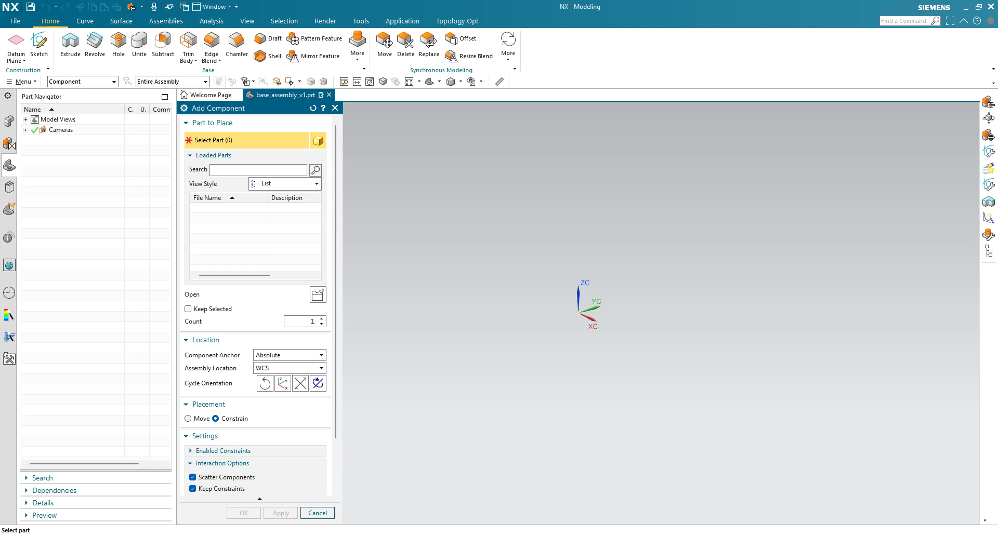
Switch to Adobe Acrobat Reader, consult the subasm base drawing on page 30 of Reader Horizontal Stirling Engine.pdf and move its window aside
{"action": "key", "text": "alt+Tab"}
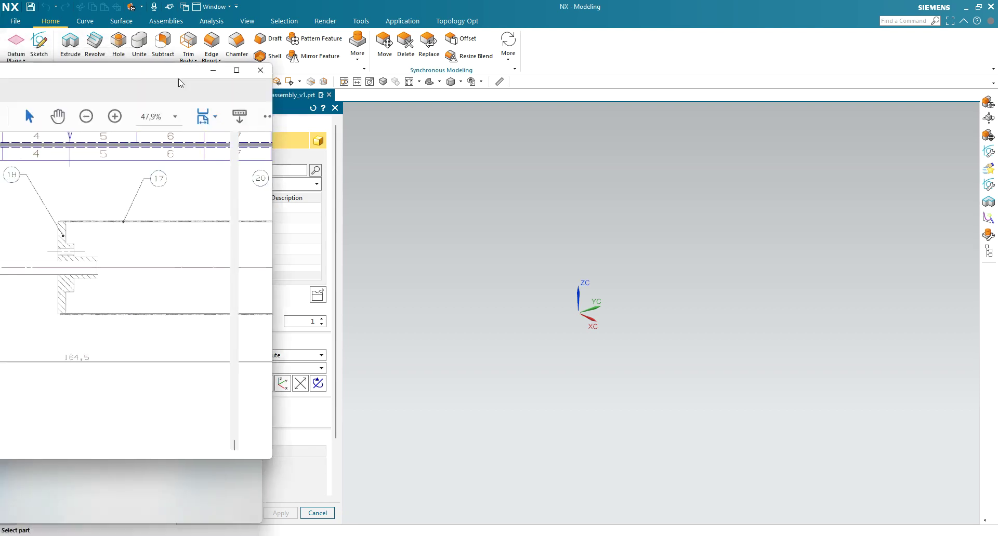
{"action": "scroll", "coordinate": [469, 326], "scroll_direction": "up", "scroll_amount": 15}
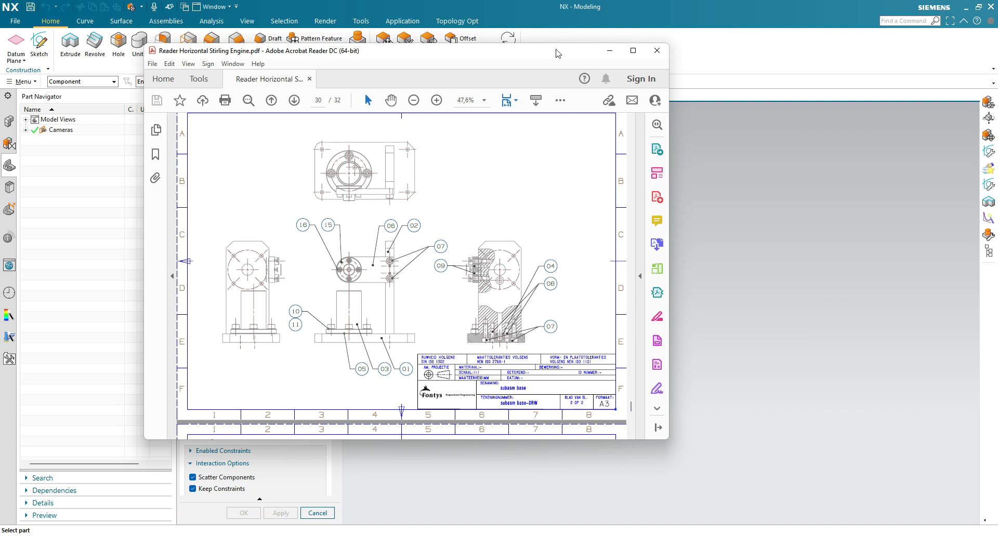
{"action": "left_click_drag", "start_coordinate": [556, 50], "coordinate": [0, 78]}
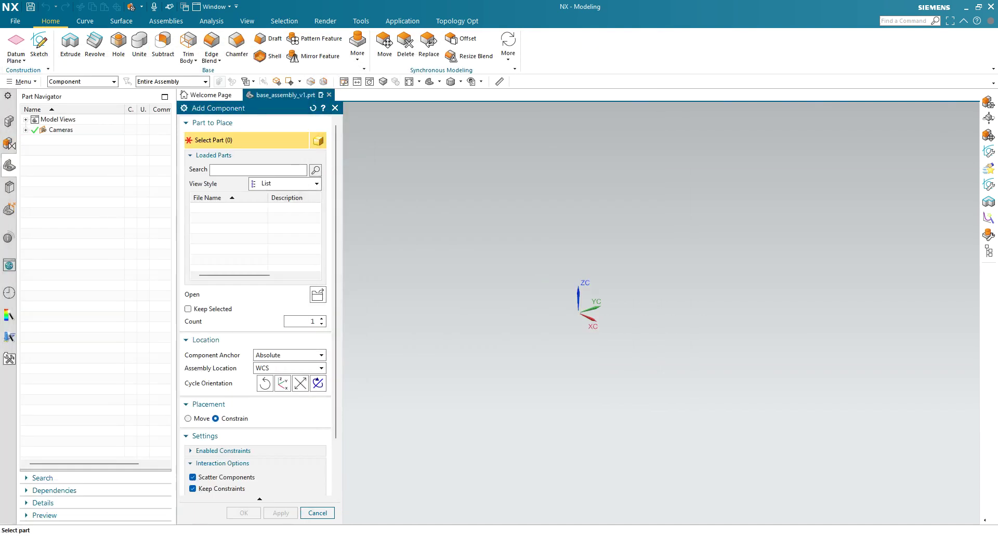
Add 1.Base.prt as the first component at the Absolute - Work Part location and create a Fix constraint for it
{"action": "left_click", "coordinate": [318, 295]}
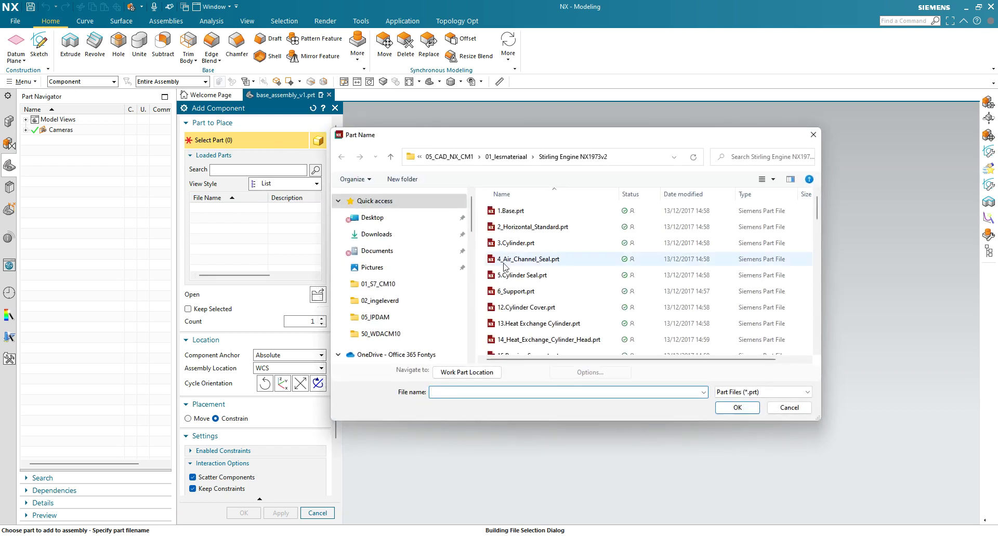
{"action": "left_click", "coordinate": [510, 212]}
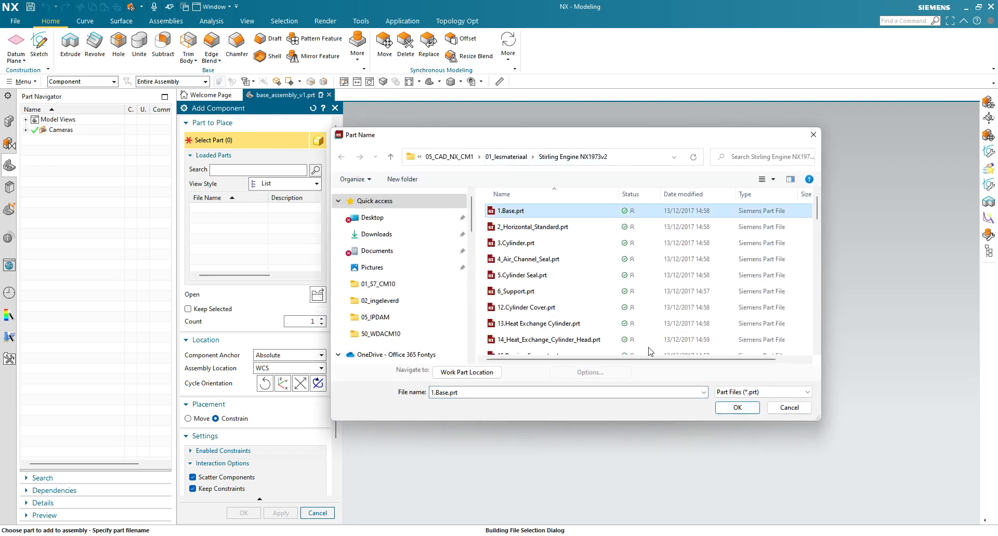
{"action": "left_click", "coordinate": [737, 408]}
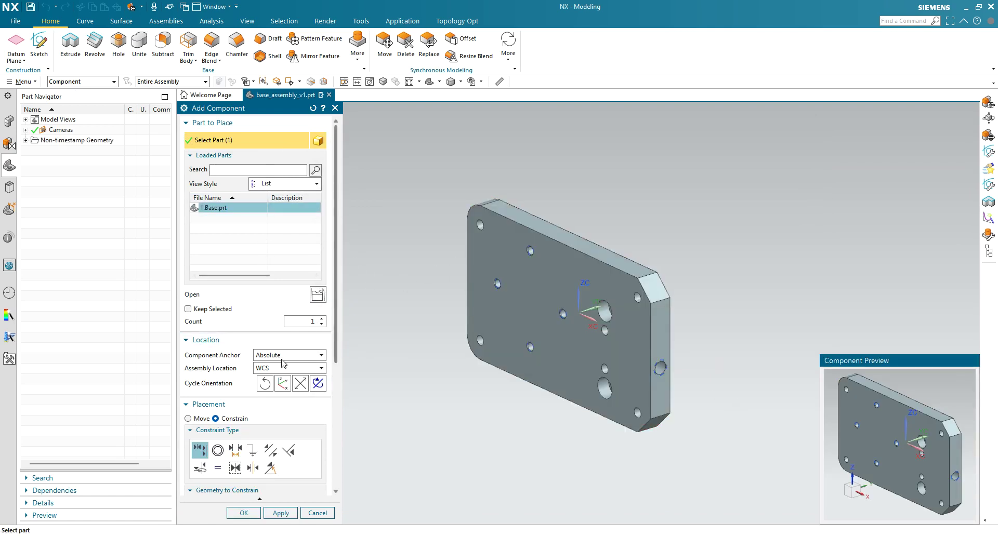
{"action": "left_click", "coordinate": [321, 369]}
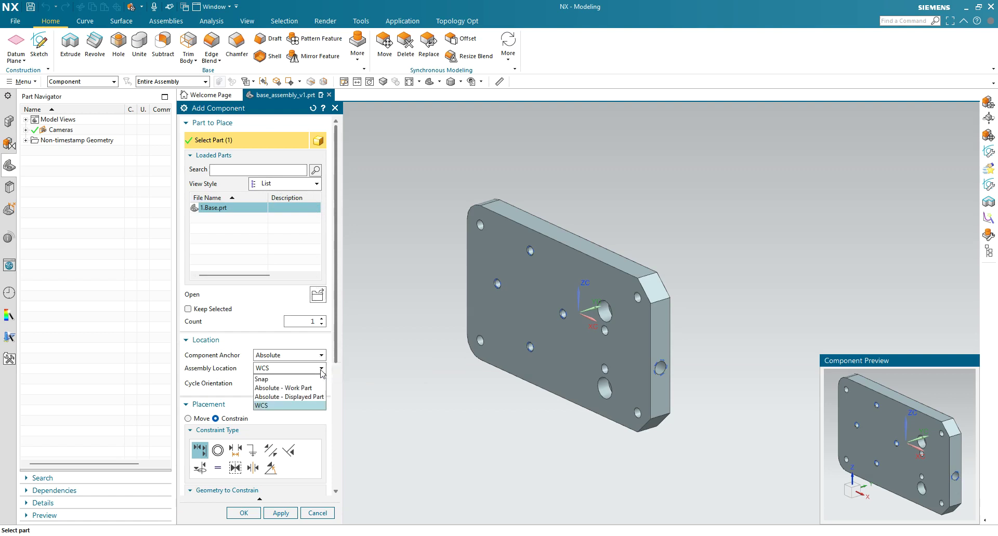
{"action": "left_click", "coordinate": [301, 389]}
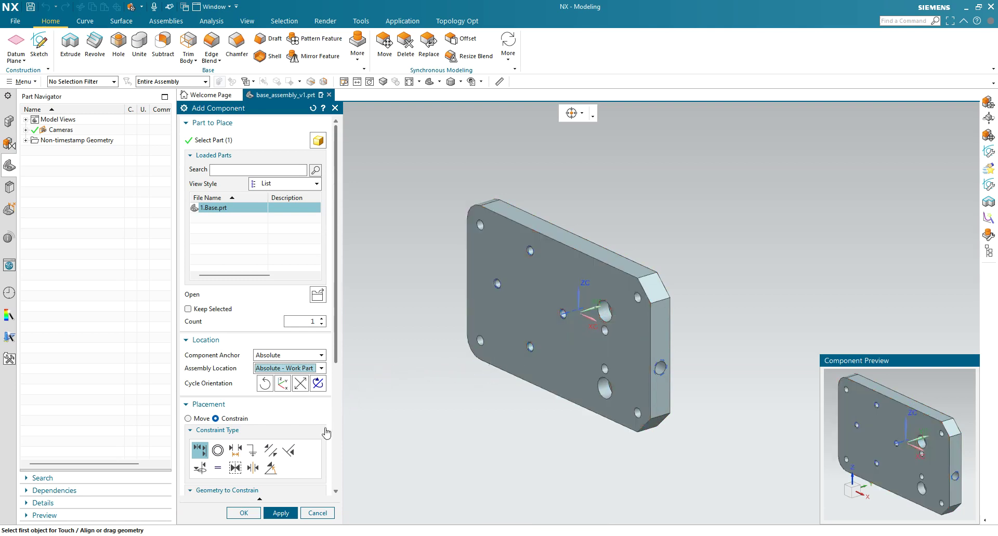
{"action": "left_click", "coordinate": [280, 514]}
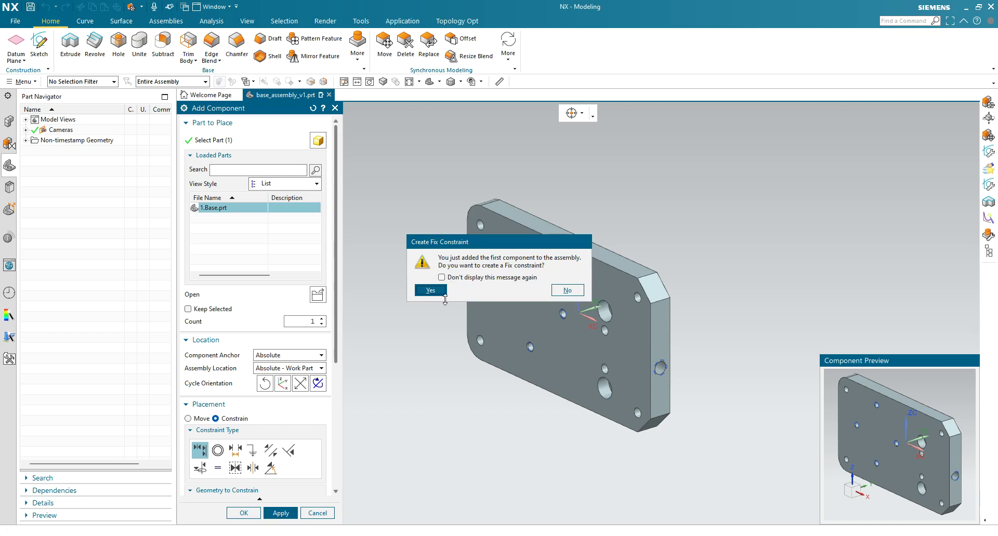
{"action": "left_click", "coordinate": [431, 292]}
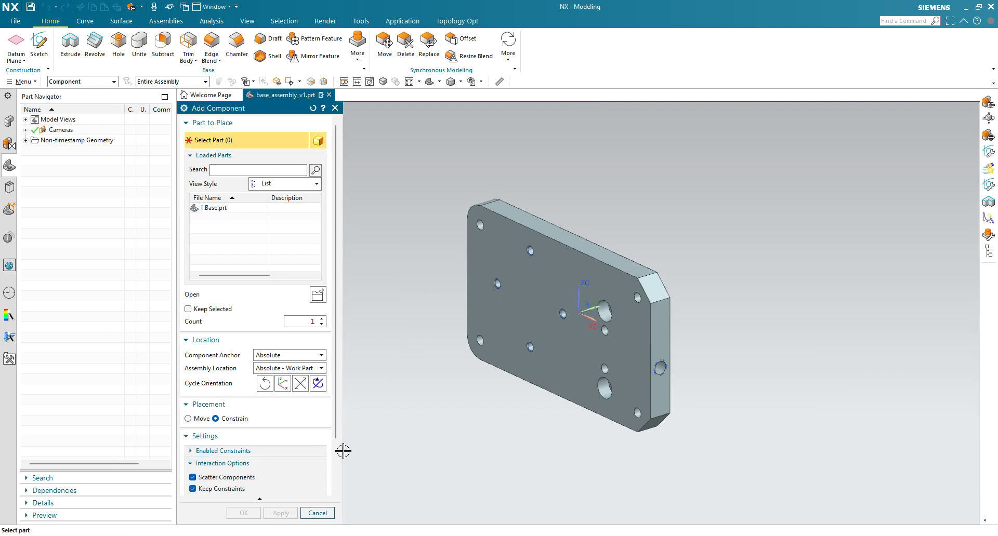
Load 4_Air_Channel_Seal.prt as the next component and place it in free space above the base using the Snap assembly location
{"action": "middle_click_drag", "start_coordinate": [525, 390], "coordinate": [375, 398]}
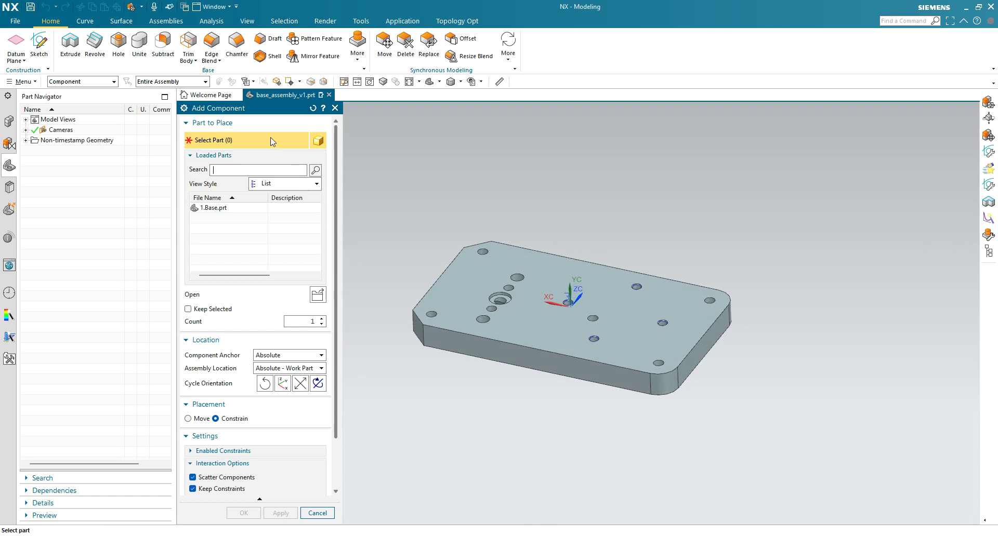
{"action": "left_click", "coordinate": [318, 296]}
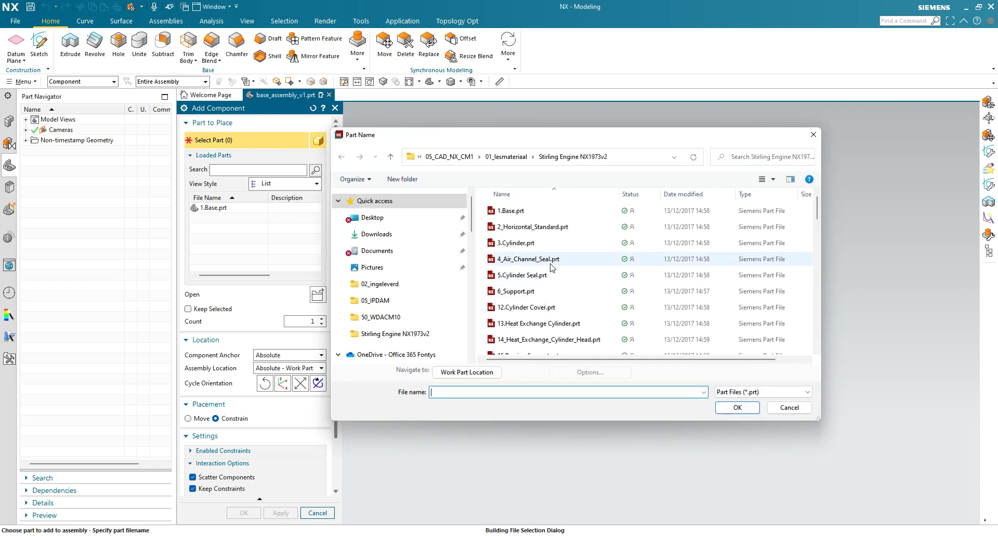
{"action": "left_click", "coordinate": [543, 276]}
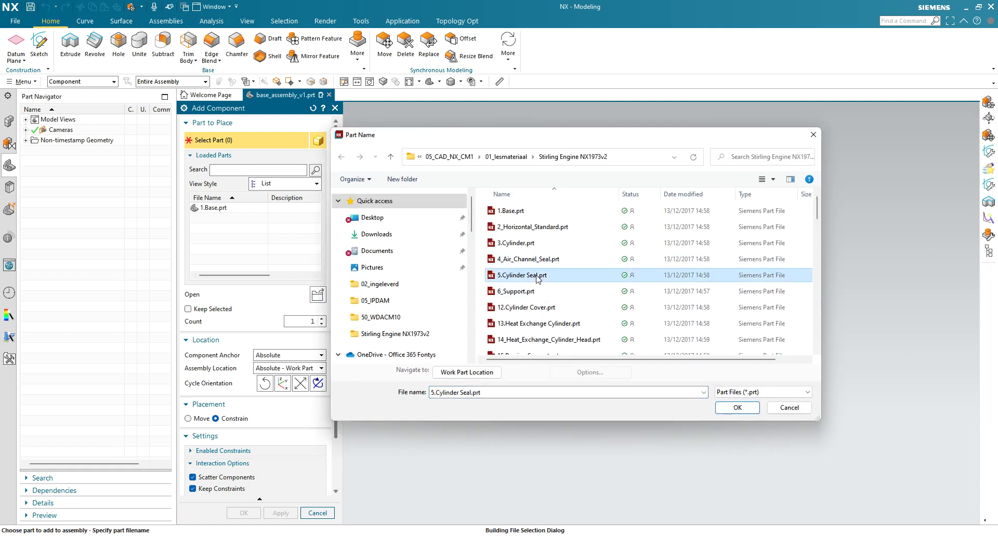
{"action": "left_click", "coordinate": [543, 263]}
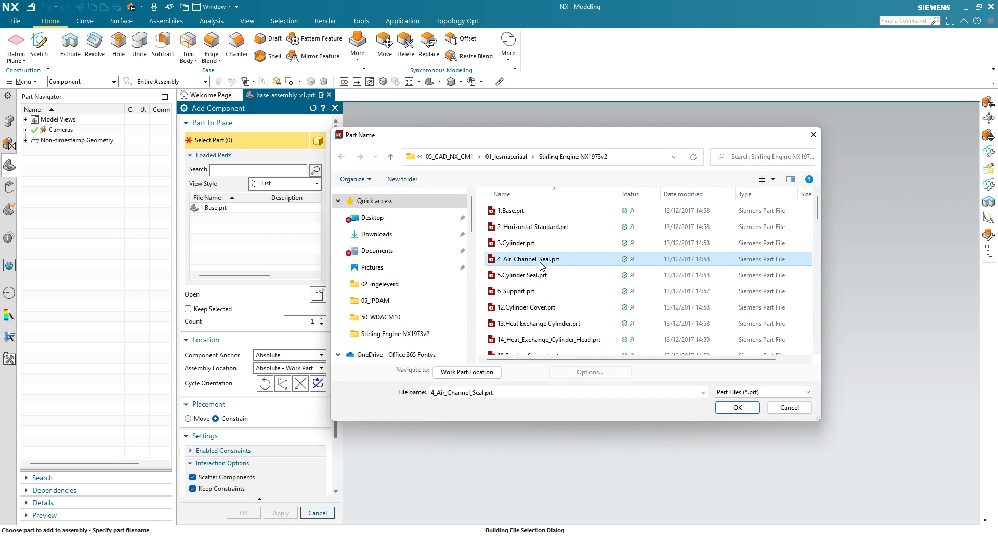
{"action": "left_click", "coordinate": [737, 408]}
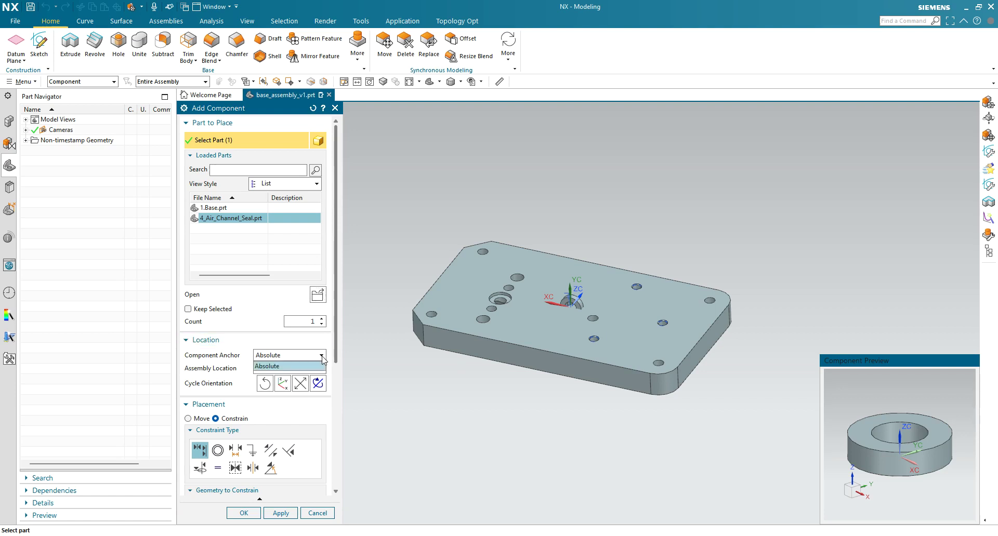
{"action": "left_click", "coordinate": [321, 368]}
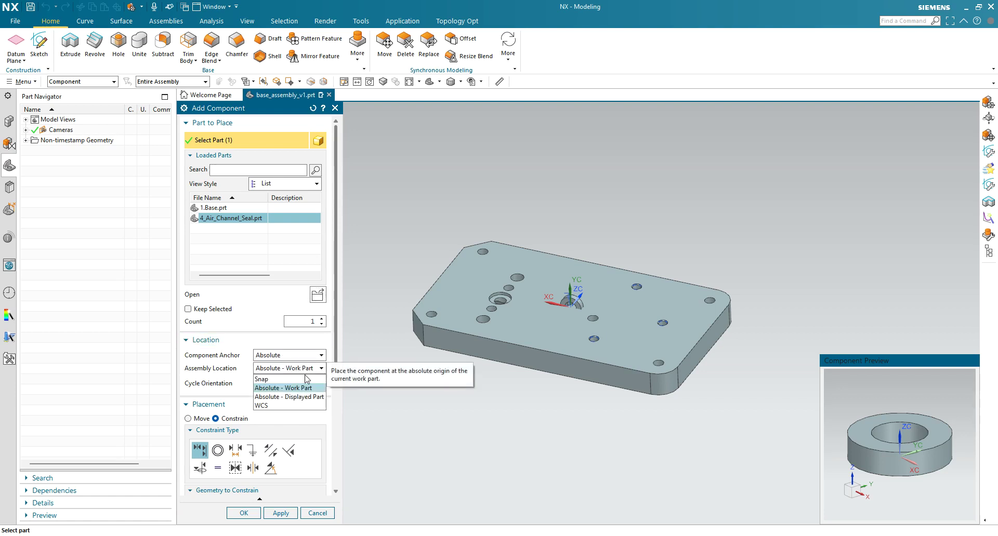
{"action": "left_click", "coordinate": [301, 380]}
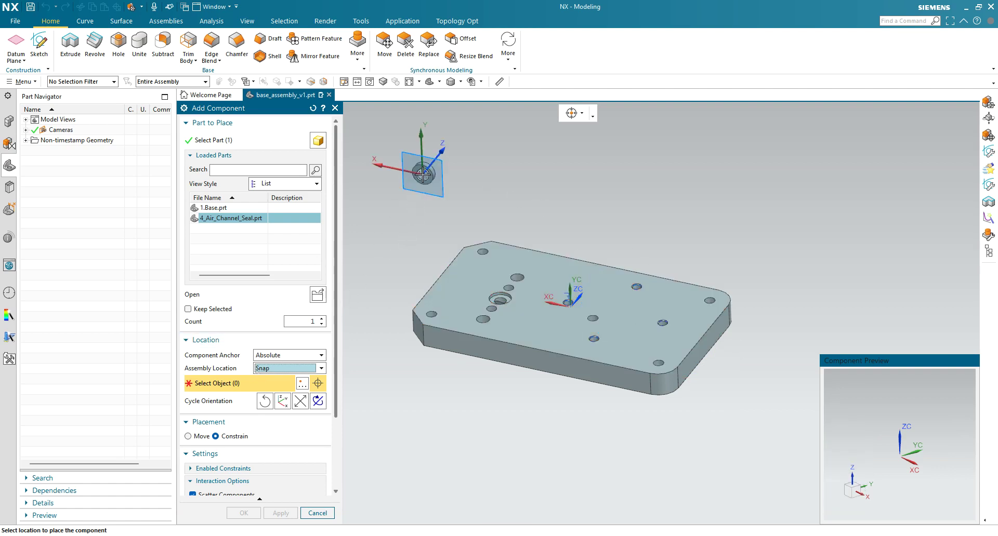
{"action": "left_click", "coordinate": [422, 175]}
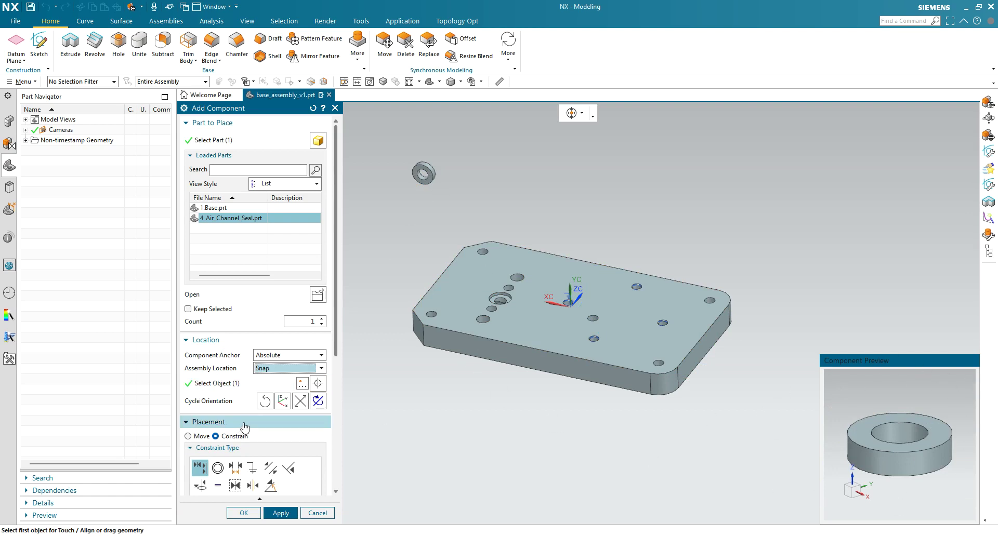
Switch the component preview window off and back on
{"action": "scroll", "coordinate": [248, 425], "scroll_direction": "down", "scroll_amount": 5}
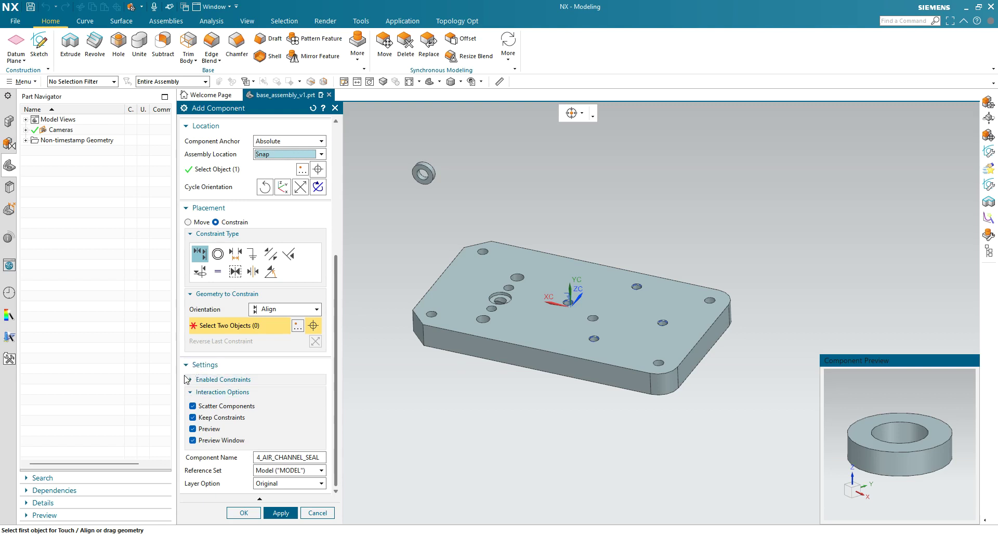
{"action": "left_click", "coordinate": [194, 441]}
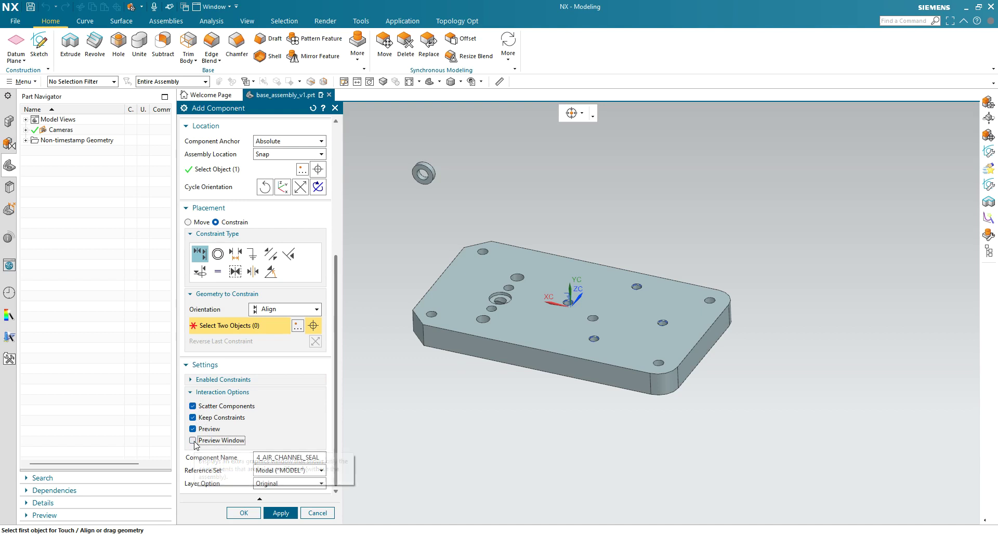
{"action": "left_click", "coordinate": [195, 441]}
{"action": "left_click", "coordinate": [243, 513]}
{"action": "scroll", "coordinate": [312, 361], "scroll_direction": "up", "scroll_amount": 5}
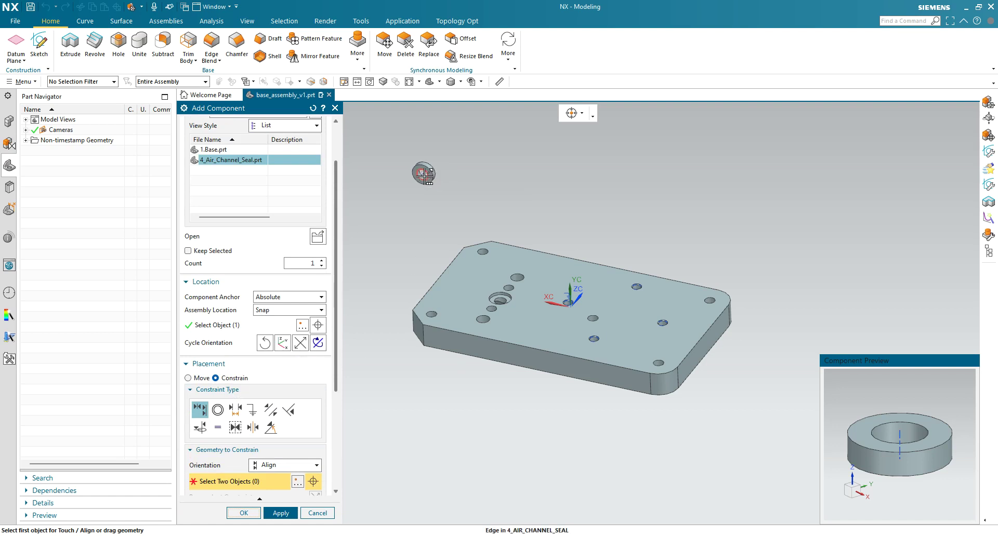
Reorient the air channel seal and constrain its centreline to the base's counterbored hole centreline with Align/Lock
{"action": "left_click_drag", "start_coordinate": [424, 176], "coordinate": [469, 156]}
{"action": "middle_click_drag", "start_coordinate": [469, 156], "coordinate": [388, 220]}
{"action": "middle_click_drag", "start_coordinate": [916, 435], "coordinate": [875, 468]}
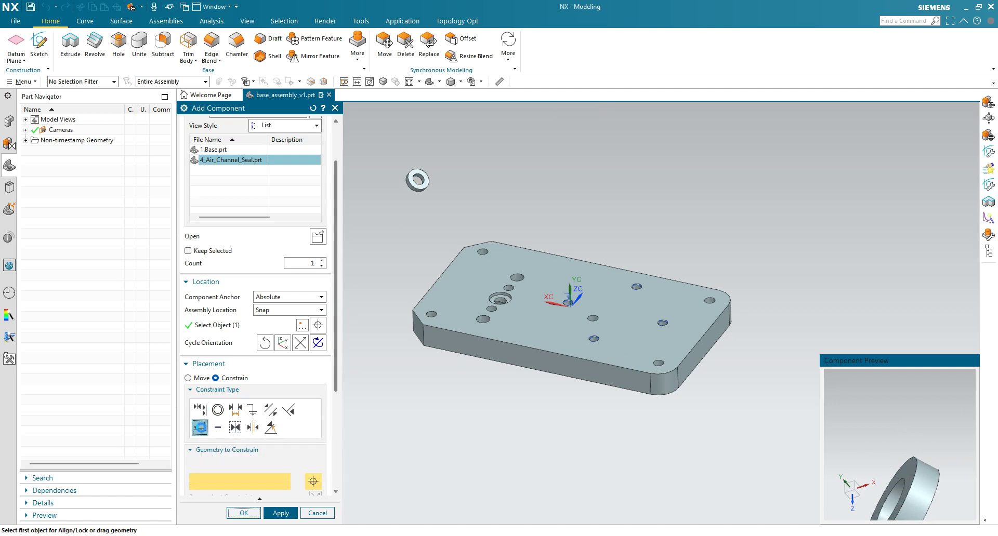
{"action": "left_click", "coordinate": [200, 427]}
{"action": "scroll", "coordinate": [419, 212], "scroll_direction": "up", "scroll_amount": 3}
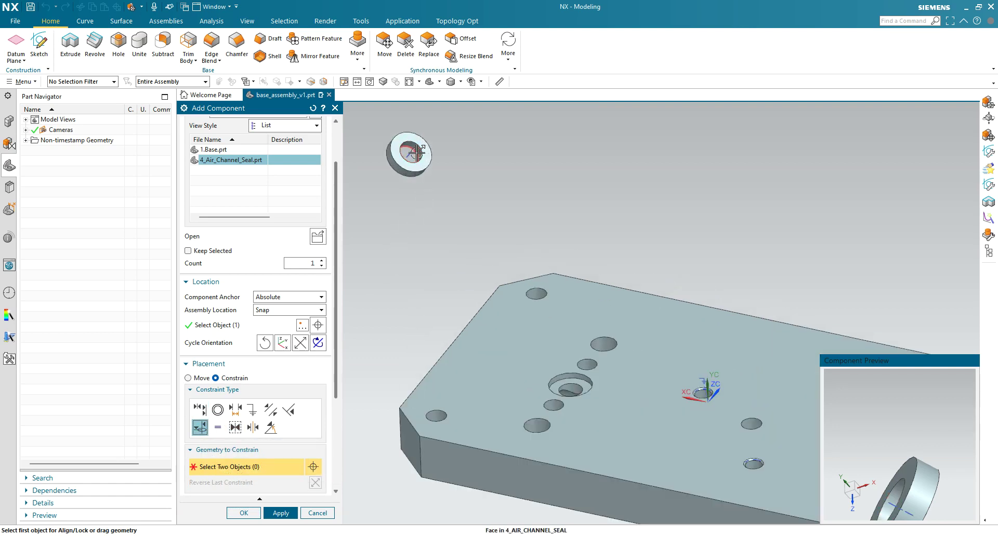
{"action": "left_click", "coordinate": [415, 161]}
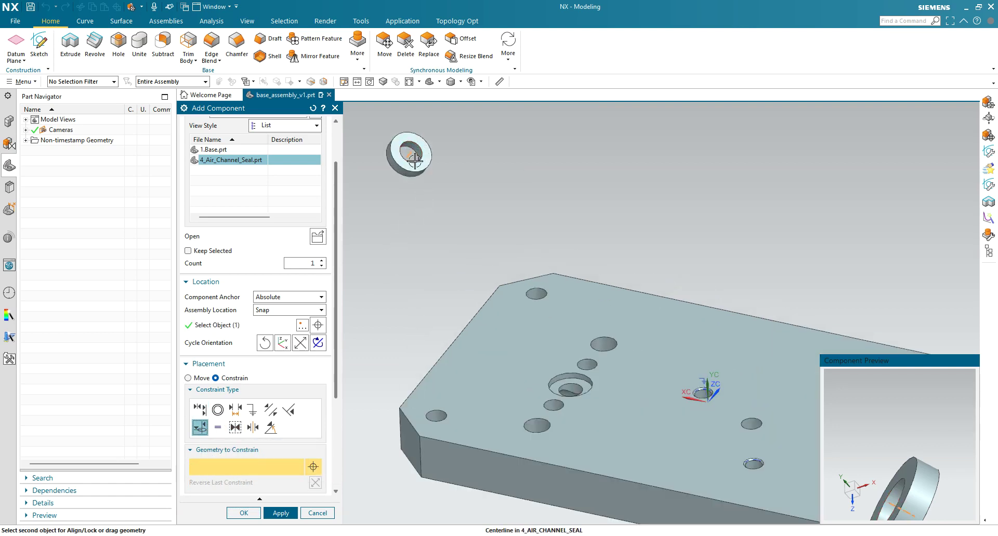
{"action": "left_click", "coordinate": [571, 387]}
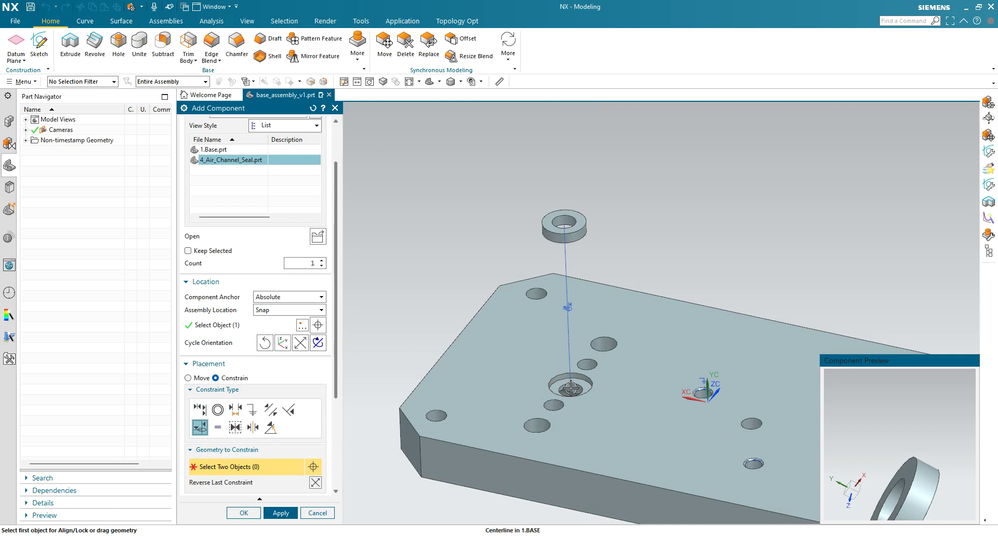
Add a Concentric constraint between the seal's lower outer edge and the counterbored hole's edge in the base, and apply the component
{"action": "left_click", "coordinate": [218, 410]}
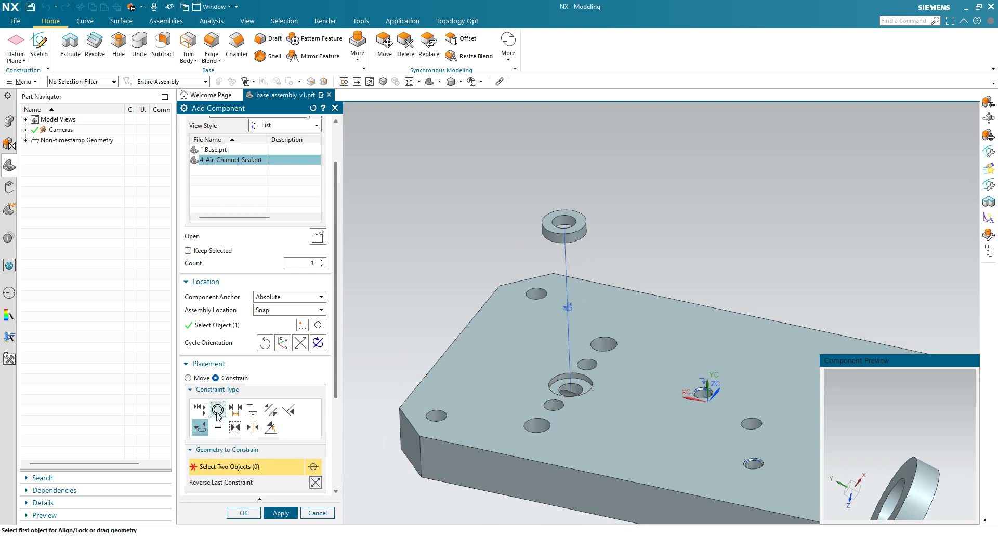
{"action": "left_click", "coordinate": [577, 239]}
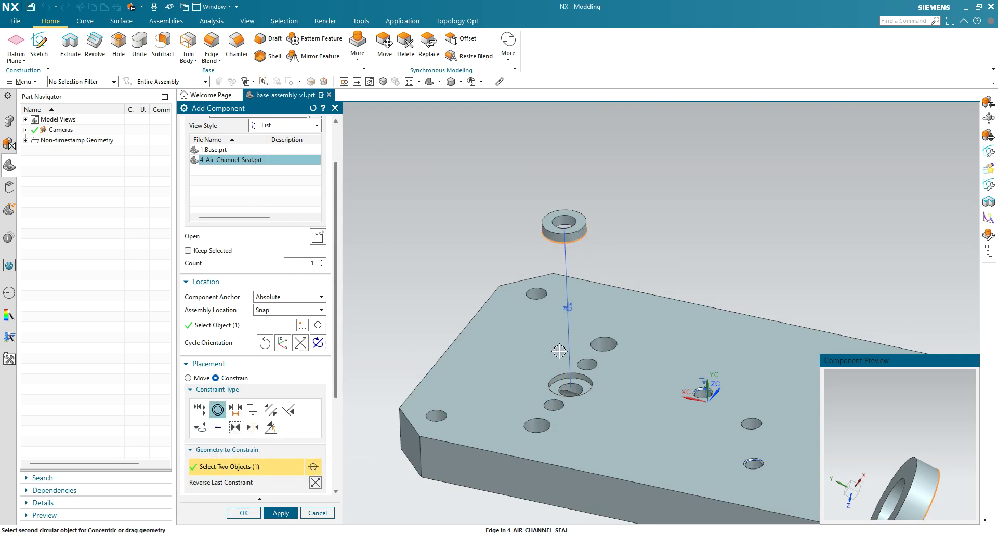
{"action": "left_click", "coordinate": [565, 377]}
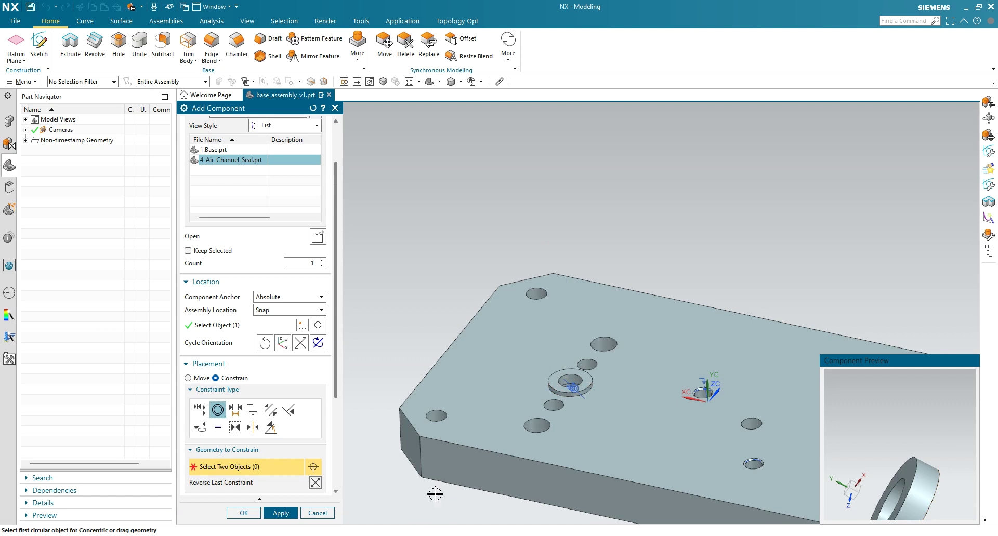
{"action": "scroll", "coordinate": [539, 482], "scroll_direction": "down", "scroll_amount": 3}
{"action": "middle_click_drag", "start_coordinate": [546, 486], "coordinate": [545, 431], "text": "shift"}
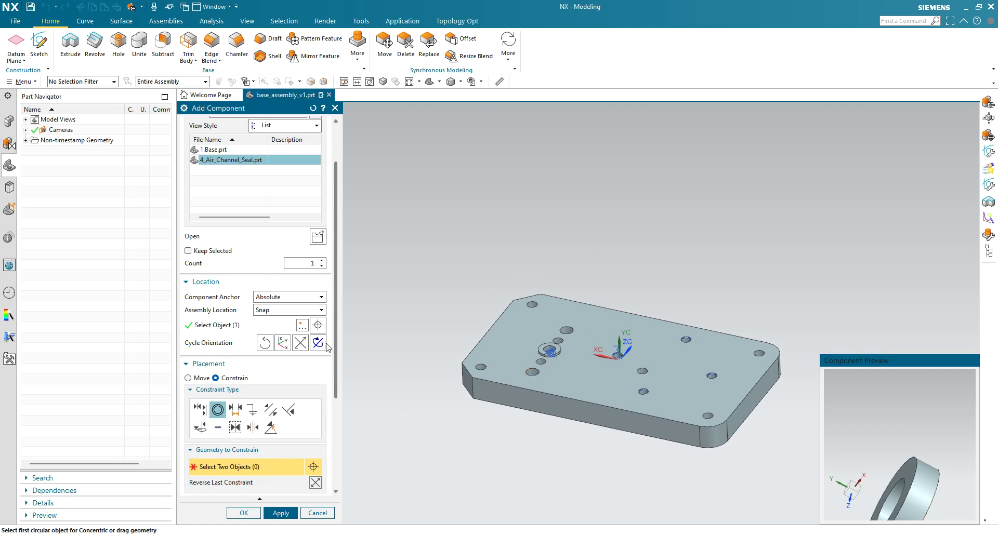
{"action": "scroll", "coordinate": [277, 309], "scroll_direction": "up", "scroll_amount": 2}
{"action": "scroll", "coordinate": [276, 309], "scroll_direction": "up", "scroll_amount": 1}
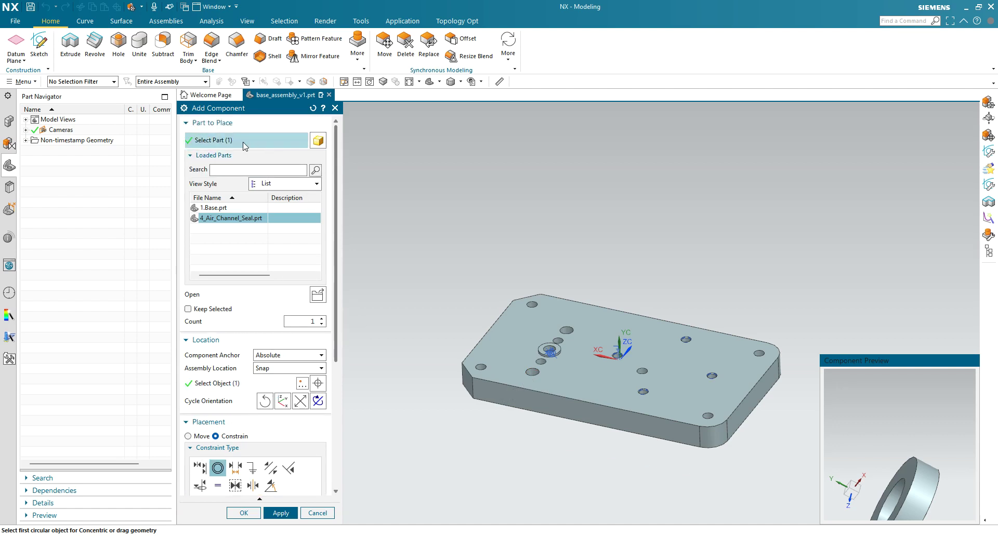
{"action": "left_click", "coordinate": [281, 513]}
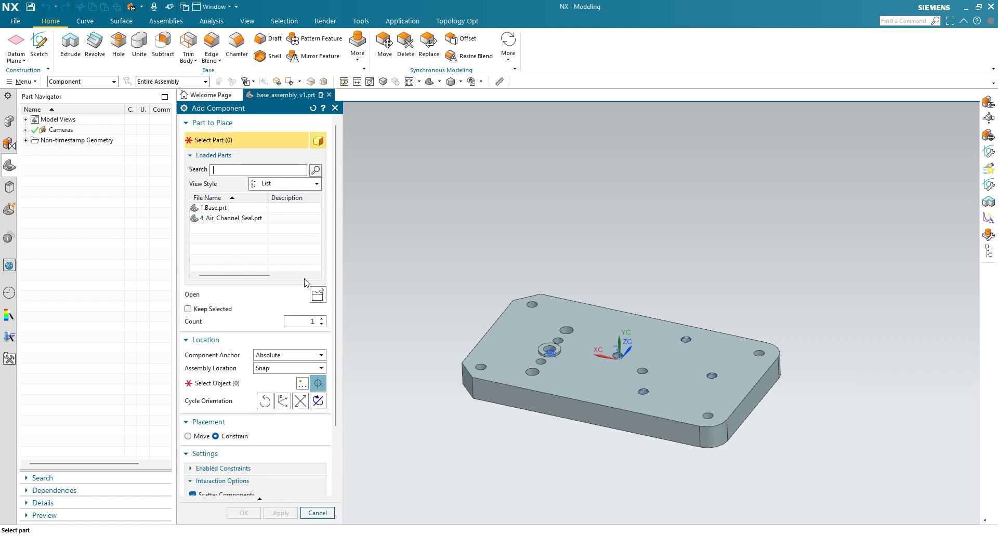
Load 2_Horizontal_Standard.prt as the next component, place it in free space above the base and turn its bevelled corners upward
{"action": "left_click", "coordinate": [316, 296]}
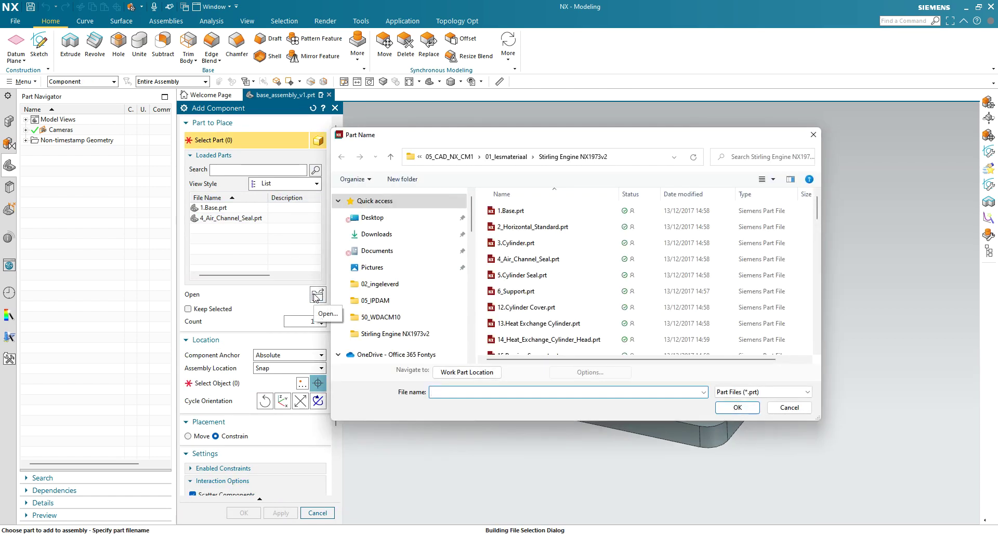
{"action": "left_click", "coordinate": [521, 228]}
{"action": "left_click", "coordinate": [738, 409]}
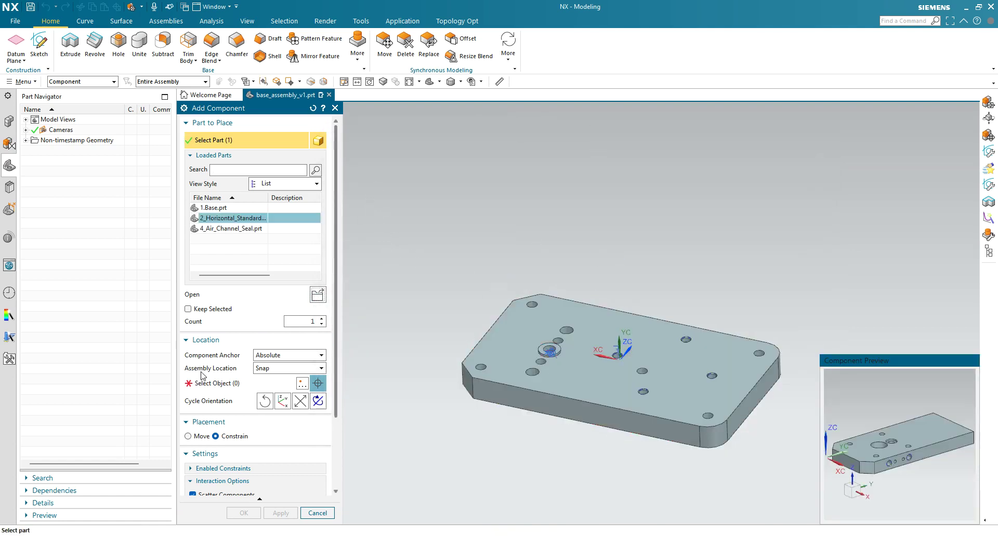
{"action": "left_click", "coordinate": [254, 383]}
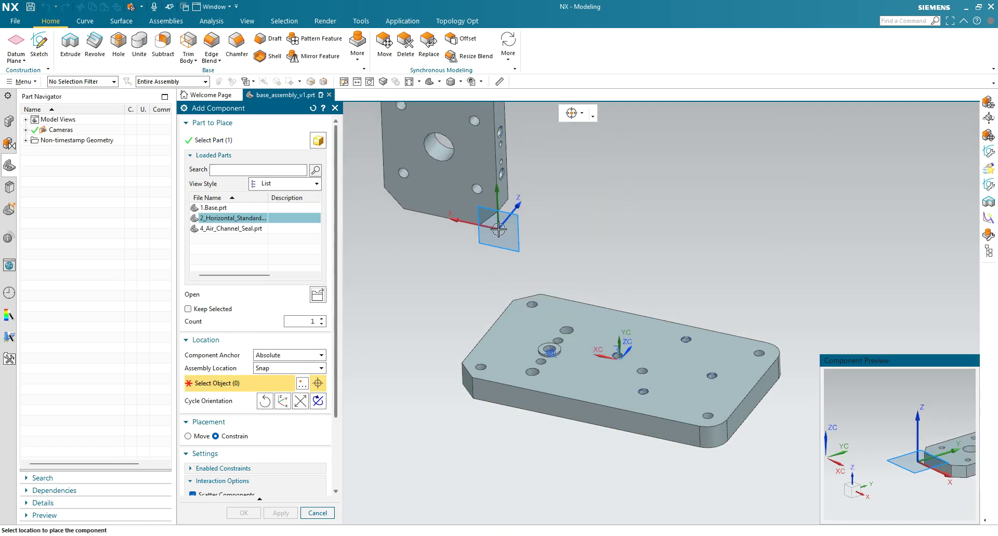
{"action": "left_click", "coordinate": [486, 220]}
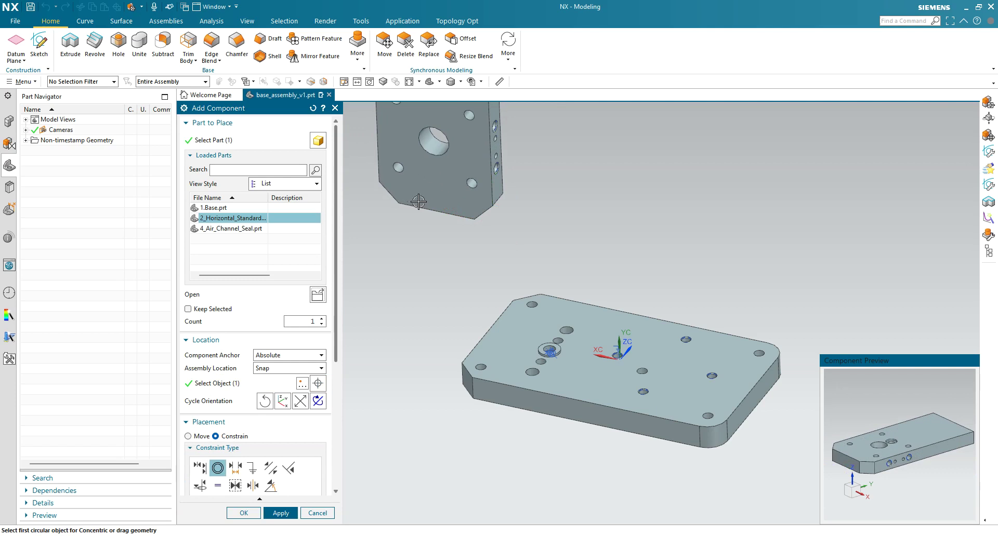
{"action": "scroll", "coordinate": [445, 162], "scroll_direction": "down", "scroll_amount": 2}
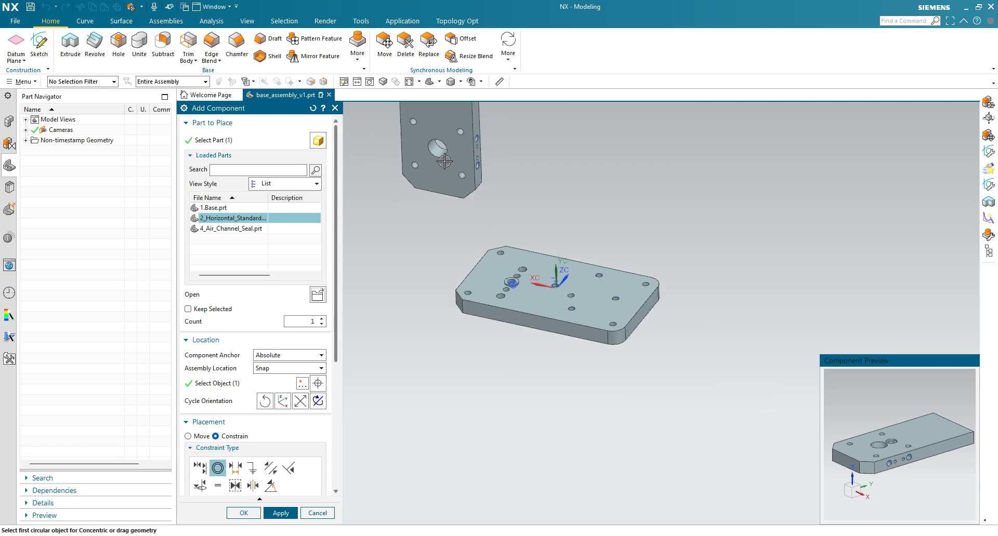
{"action": "middle_click_drag", "start_coordinate": [445, 163], "coordinate": [440, 86]}
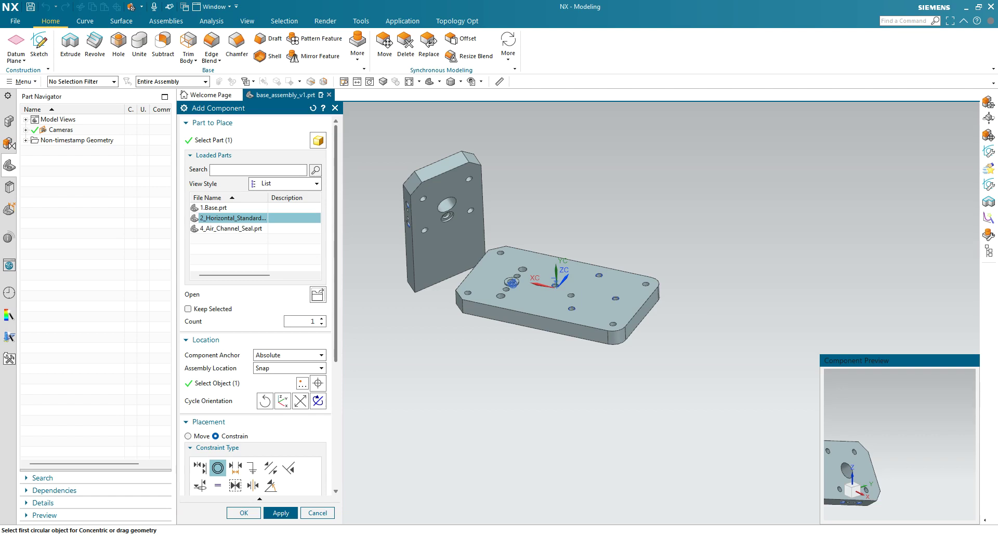
Switch to Adobe Acrobat Reader, examine the horizontal stirling engine drawing on page 28 at full size and return to NX
{"action": "left_click_drag", "start_coordinate": [1, 148], "coordinate": [592, 116]}
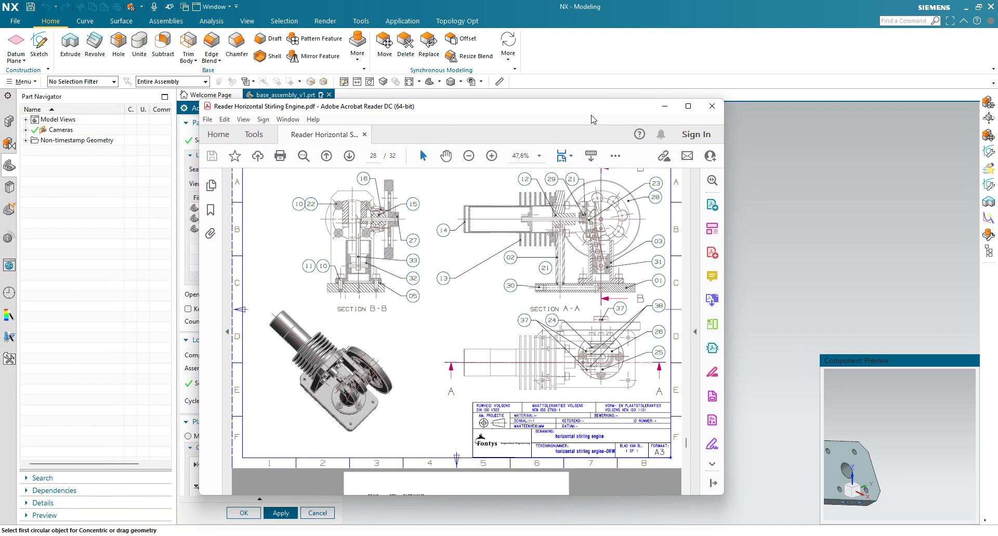
{"action": "left_click_drag", "start_coordinate": [591, 115], "coordinate": [591, 116]}
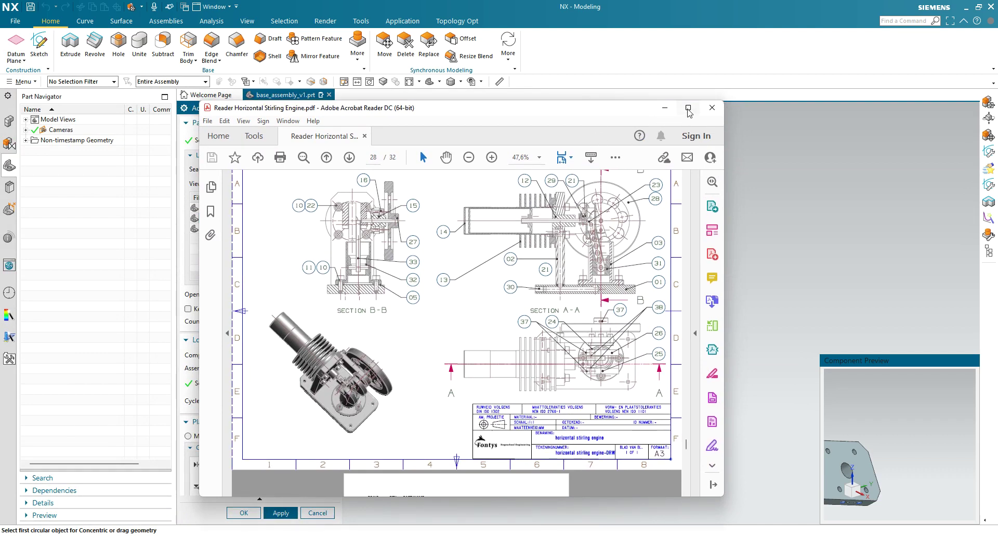
{"action": "left_click", "coordinate": [688, 108]}
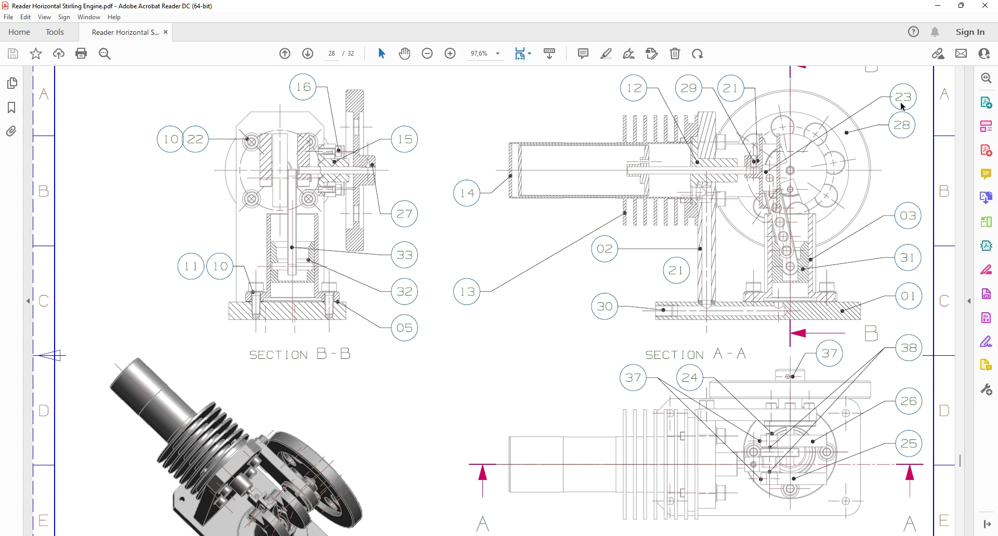
{"action": "left_click", "coordinate": [938, 9]}
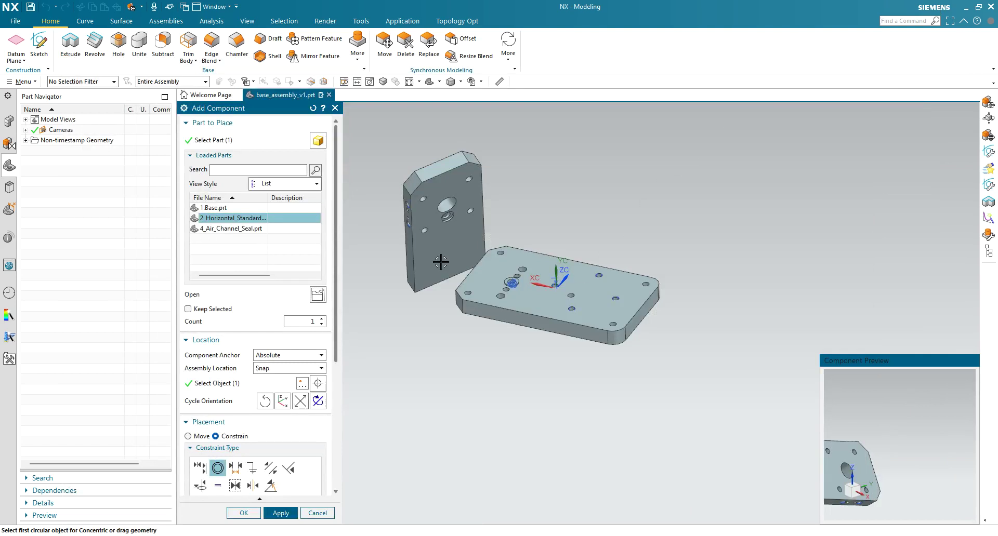
Try to Touch Align the standard's end hole centreline with a base hole beside the seal, and discard it by reversing the standard's Z direction
{"action": "middle_click_drag", "start_coordinate": [448, 208], "coordinate": [440, 191]}
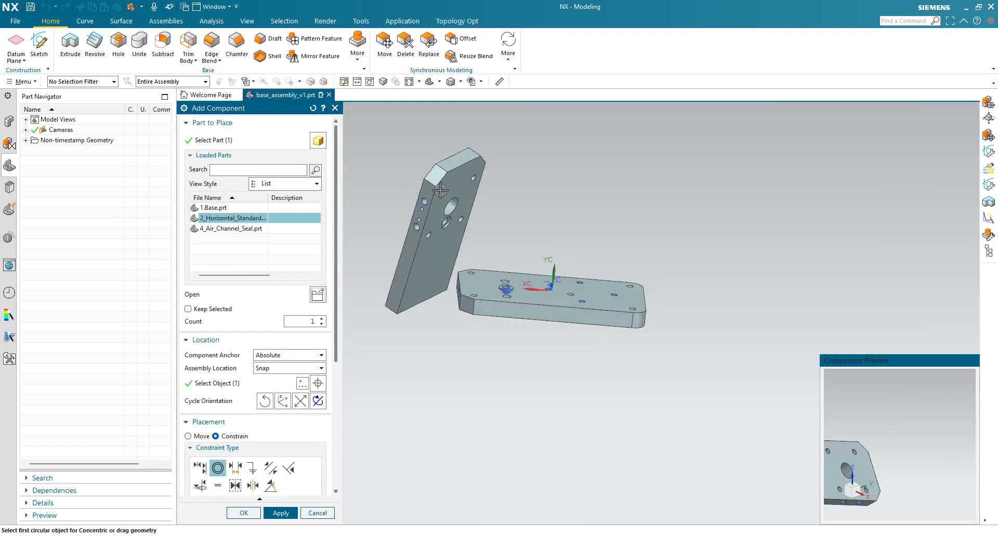
{"action": "left_click_drag", "start_coordinate": [440, 191], "coordinate": [377, 179]}
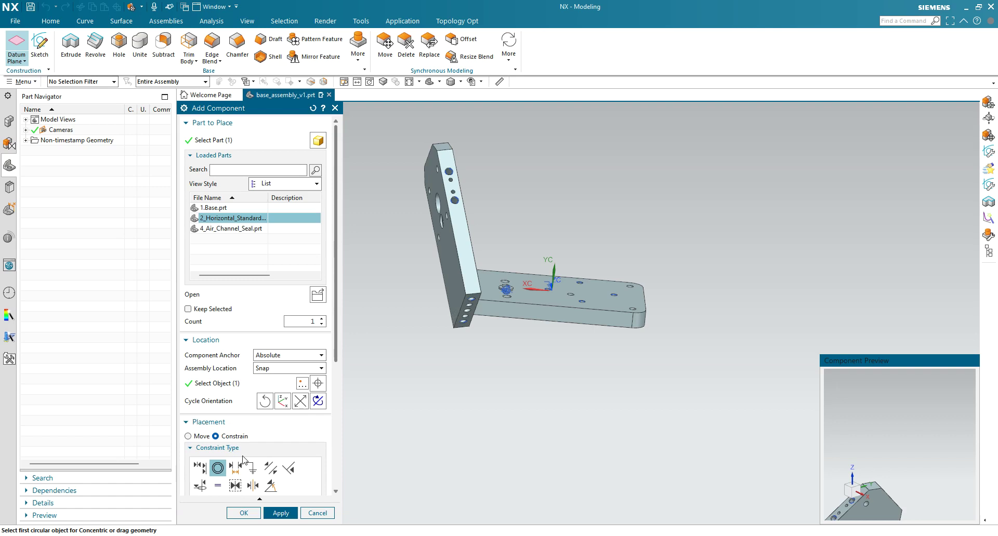
{"action": "left_click", "coordinate": [200, 469]}
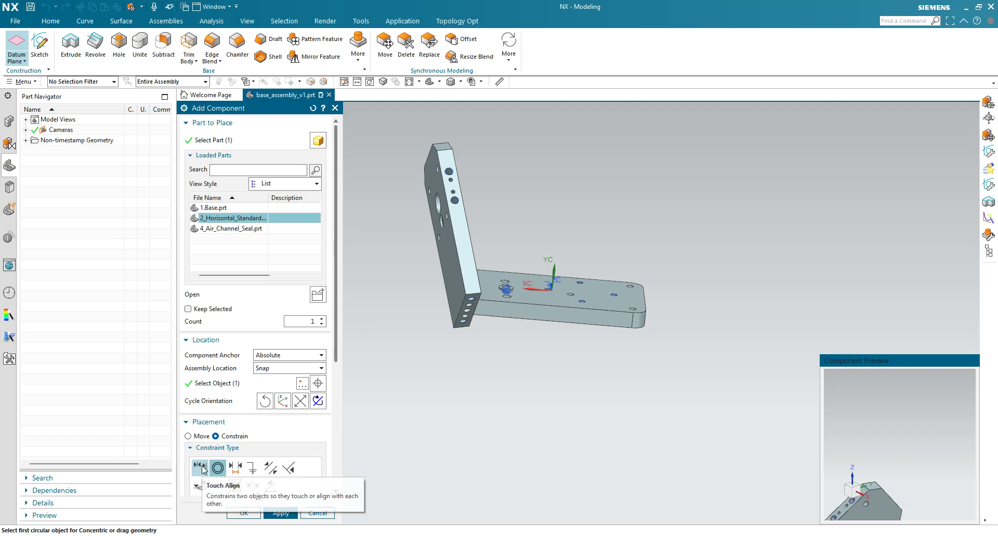
{"action": "scroll", "coordinate": [464, 289], "scroll_direction": "up", "scroll_amount": 4}
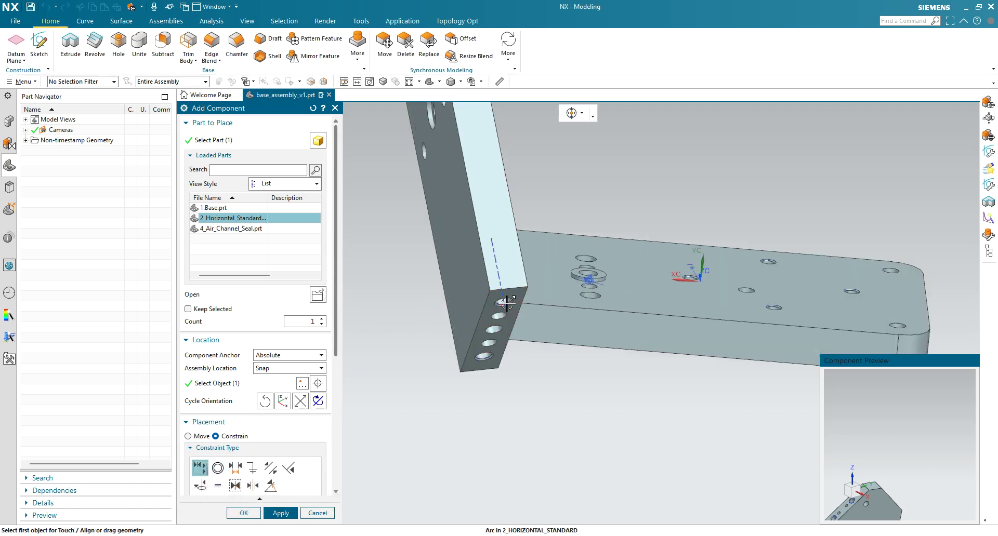
{"action": "left_click", "coordinate": [498, 274]}
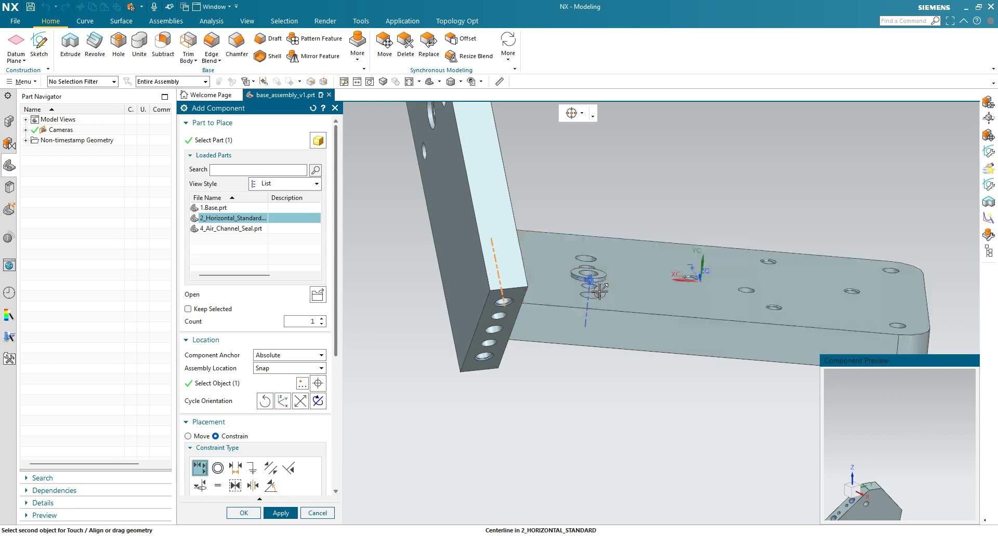
{"action": "left_click", "coordinate": [586, 320]}
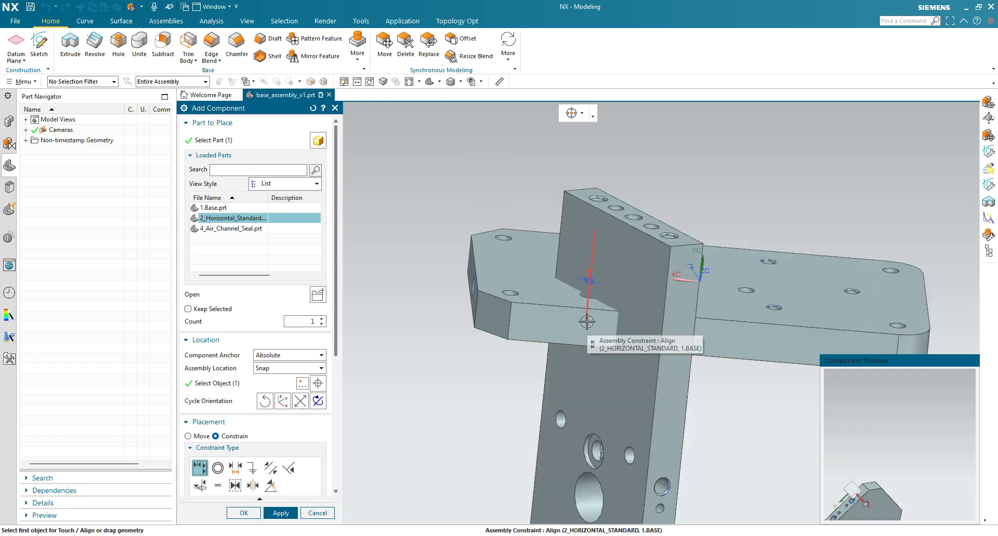
{"action": "left_click", "coordinate": [300, 402]}
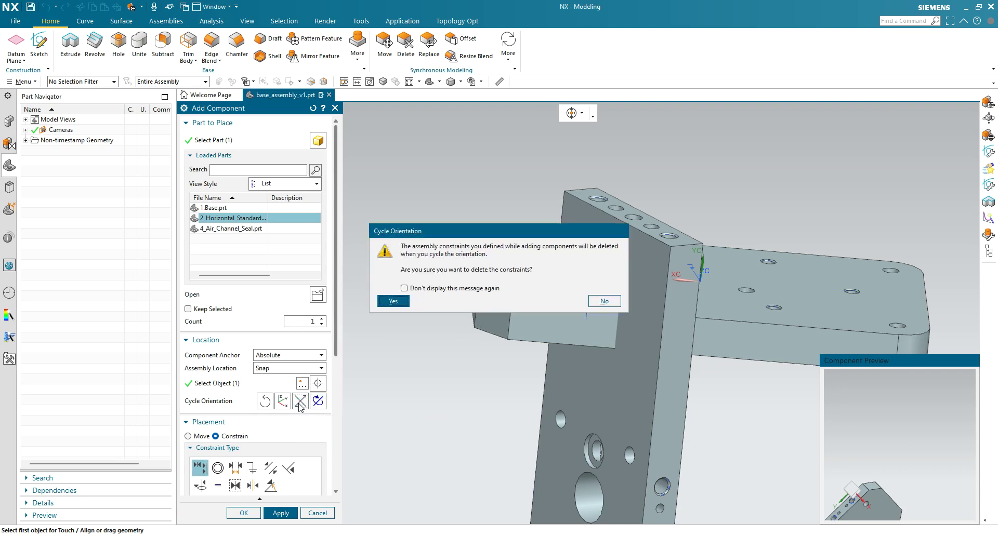
{"action": "left_click", "coordinate": [387, 302]}
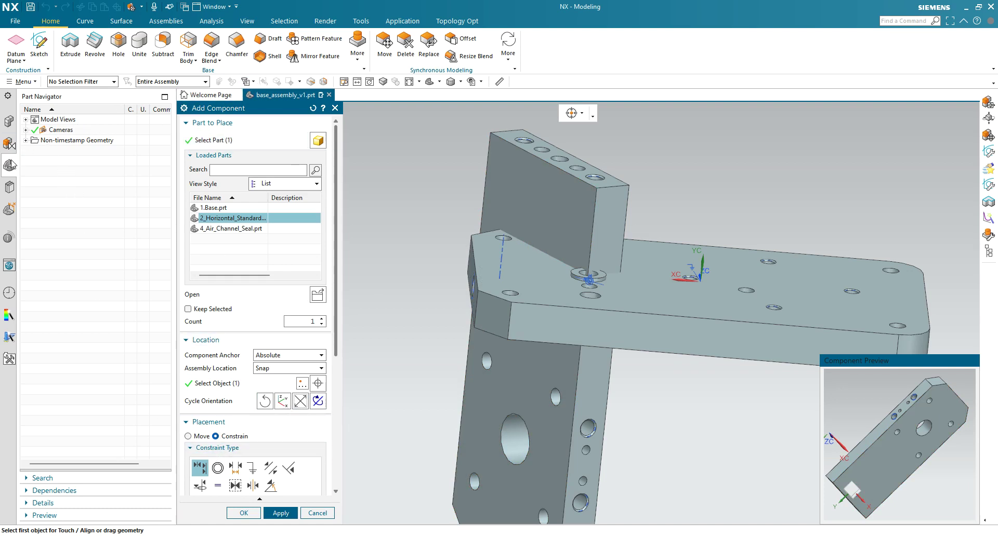
Show the Assembly Navigator, expand the Constraints list and select the air channel seal's Concentric constraint
{"action": "left_click", "coordinate": [9, 121]}
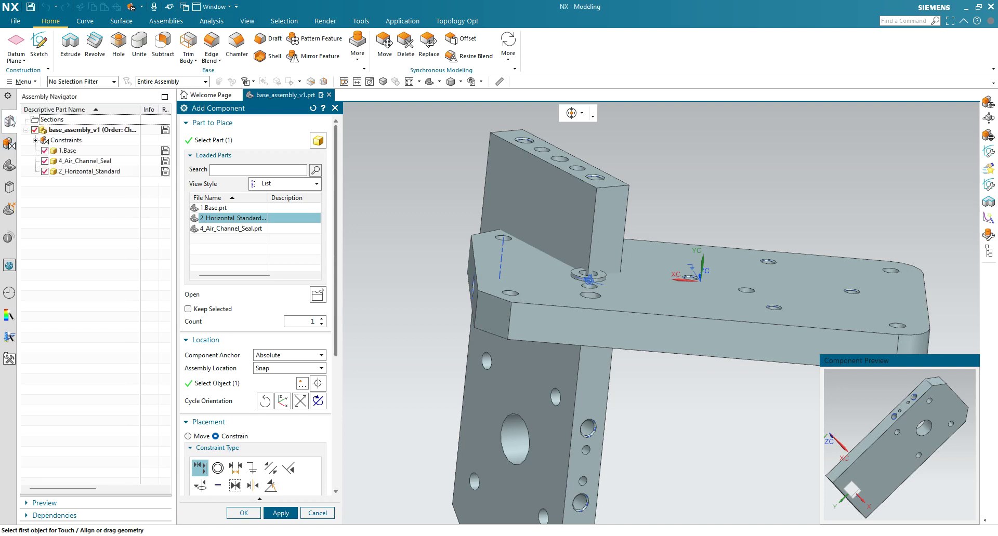
{"action": "left_click", "coordinate": [39, 143]}
{"action": "left_click", "coordinate": [63, 174]}
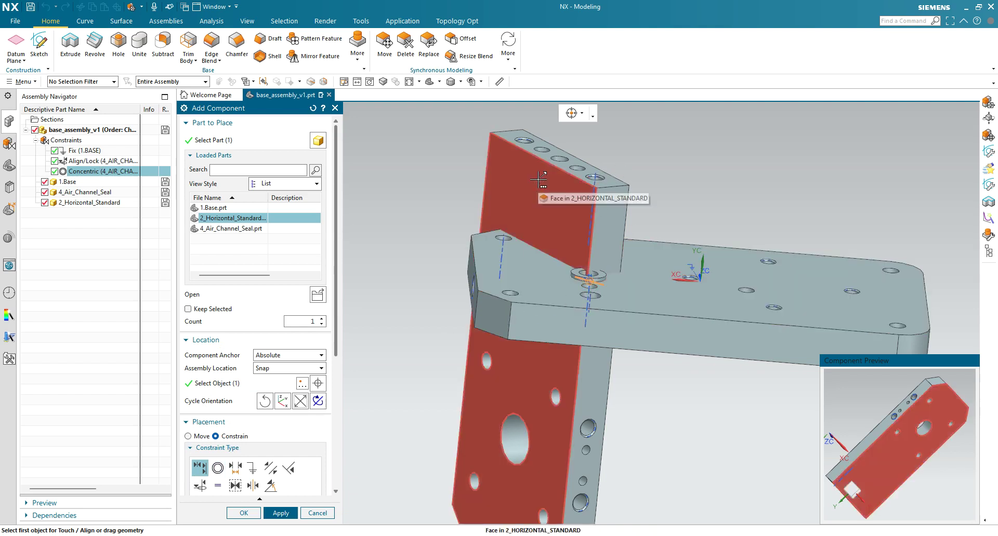
Move the standard upright above the base and try to align its outer end hole's centreline with the base hole's centreline
{"action": "left_click_drag", "start_coordinate": [539, 179], "coordinate": [508, 390]}
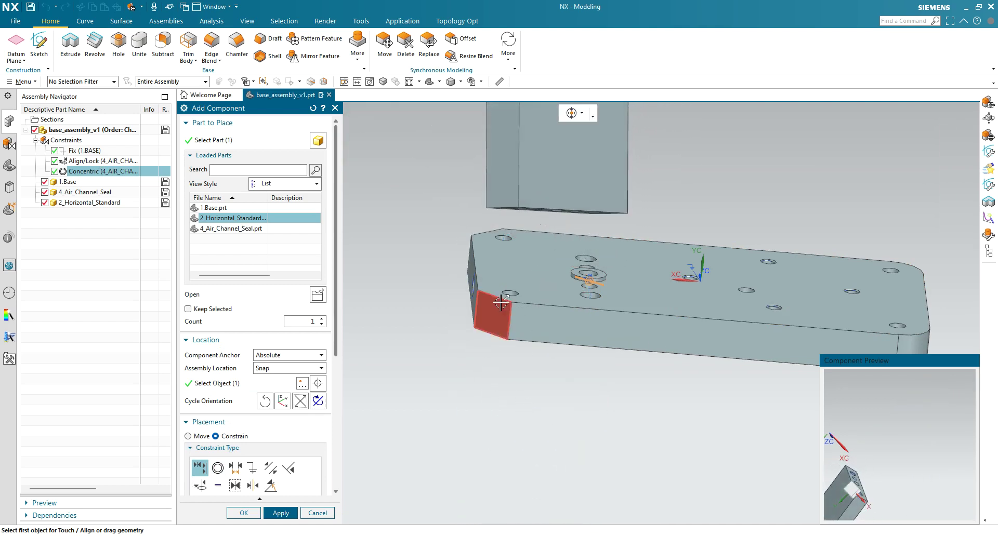
{"action": "scroll", "coordinate": [501, 302], "scroll_direction": "down", "scroll_amount": 5}
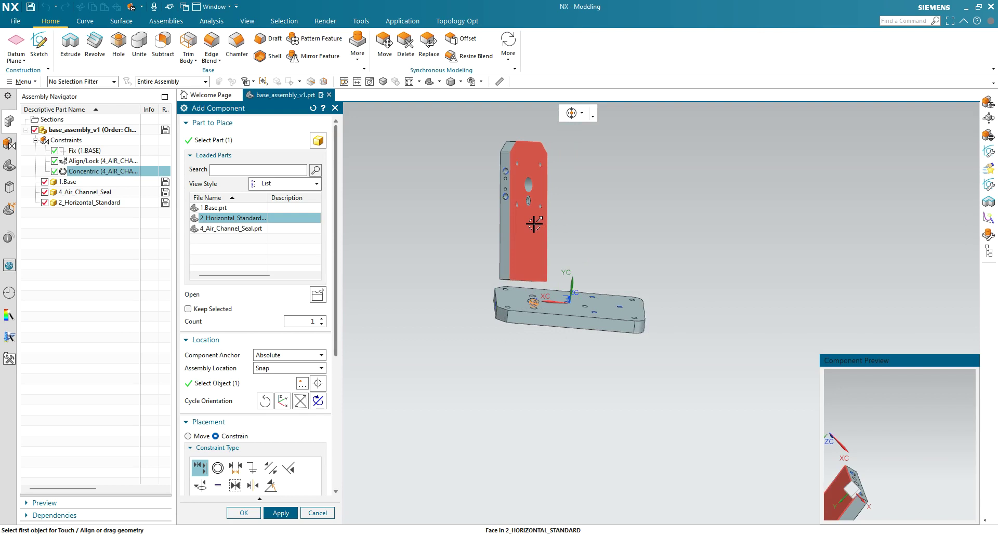
{"action": "left_click_drag", "start_coordinate": [532, 224], "coordinate": [457, 228]}
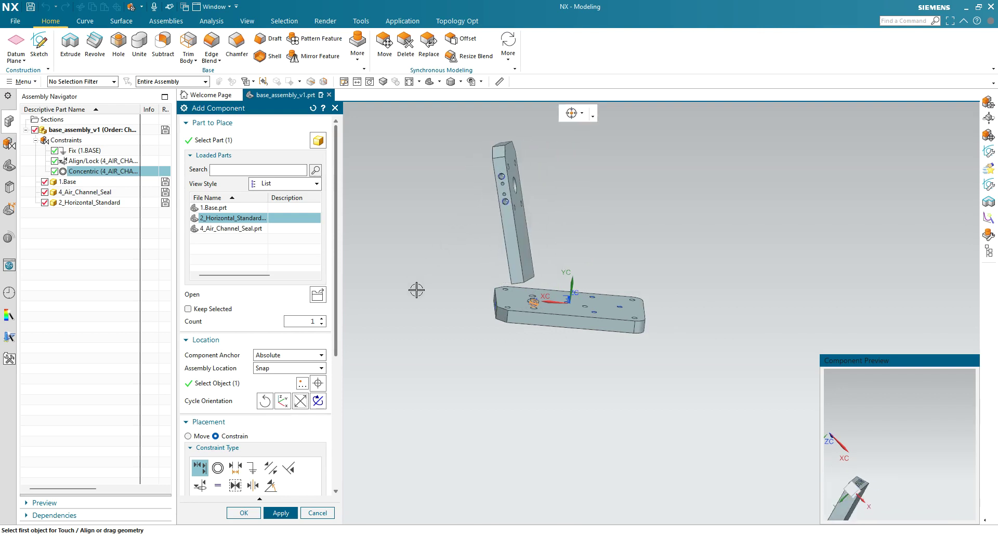
{"action": "scroll", "coordinate": [530, 304], "scroll_direction": "up", "scroll_amount": 3}
{"action": "scroll", "coordinate": [529, 304], "scroll_direction": "up", "scroll_amount": 5}
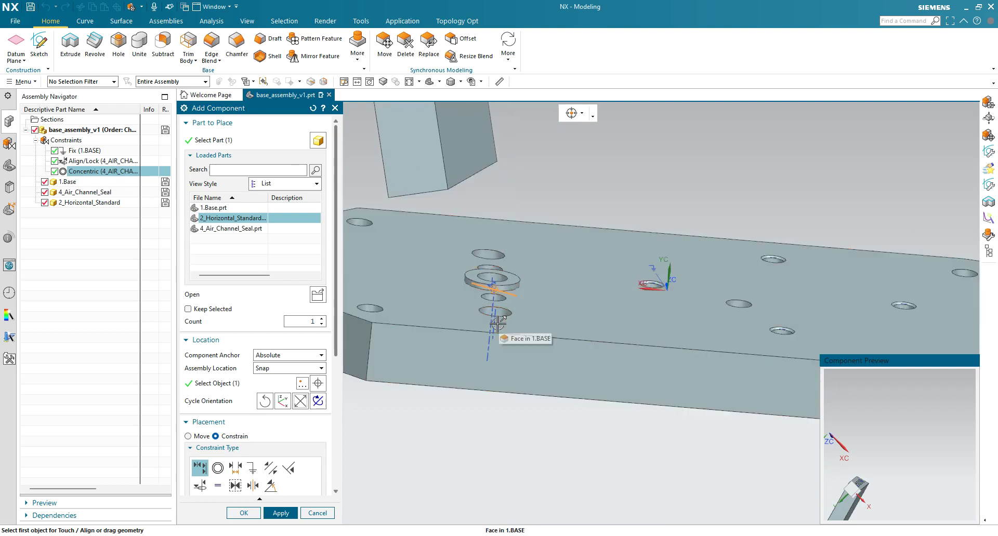
{"action": "middle_click_drag", "start_coordinate": [492, 189], "coordinate": [430, 153]}
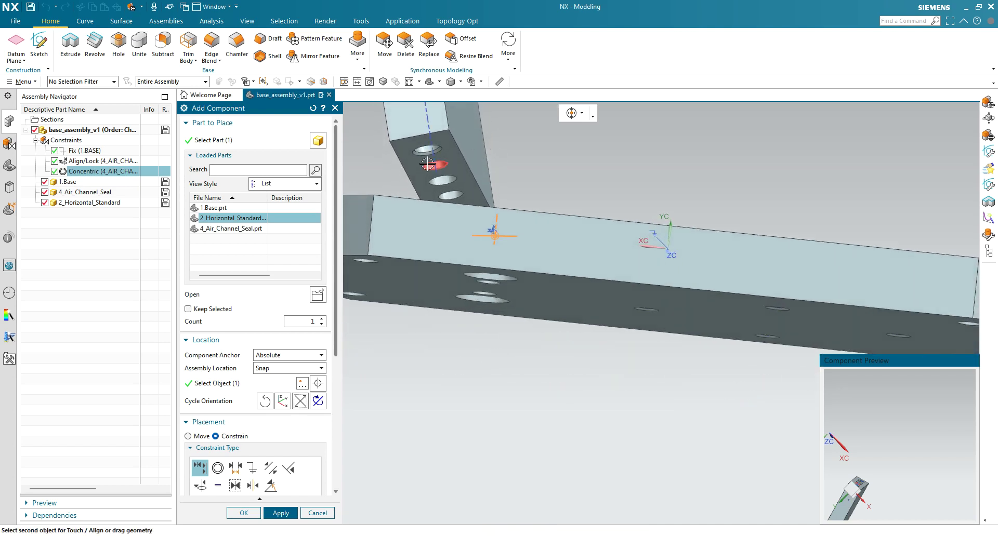
{"action": "left_click", "coordinate": [422, 135]}
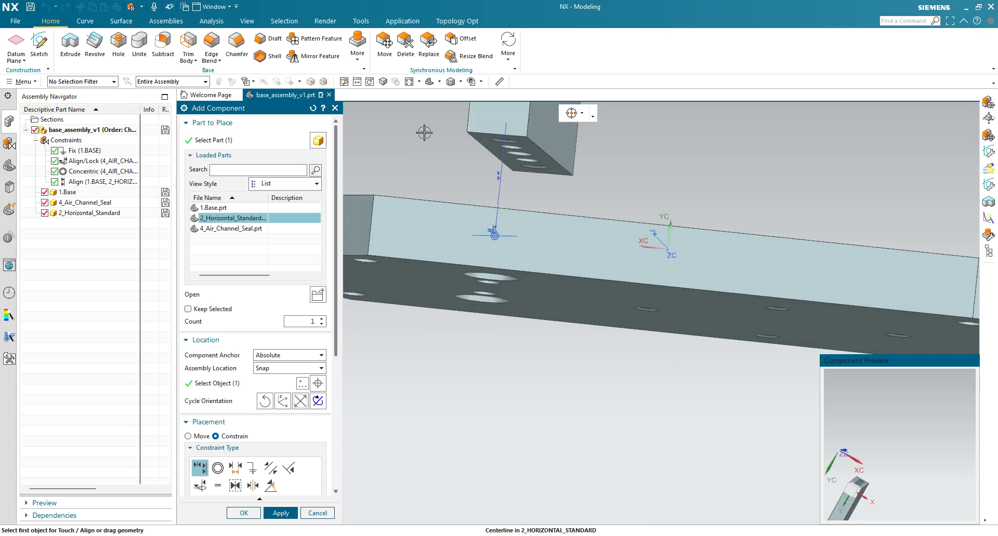
Place the horizontal standard again in free space beside the base's bevelled end and turn its bevelled corners upward
{"action": "scroll", "coordinate": [493, 271], "scroll_direction": "down", "scroll_amount": 6}
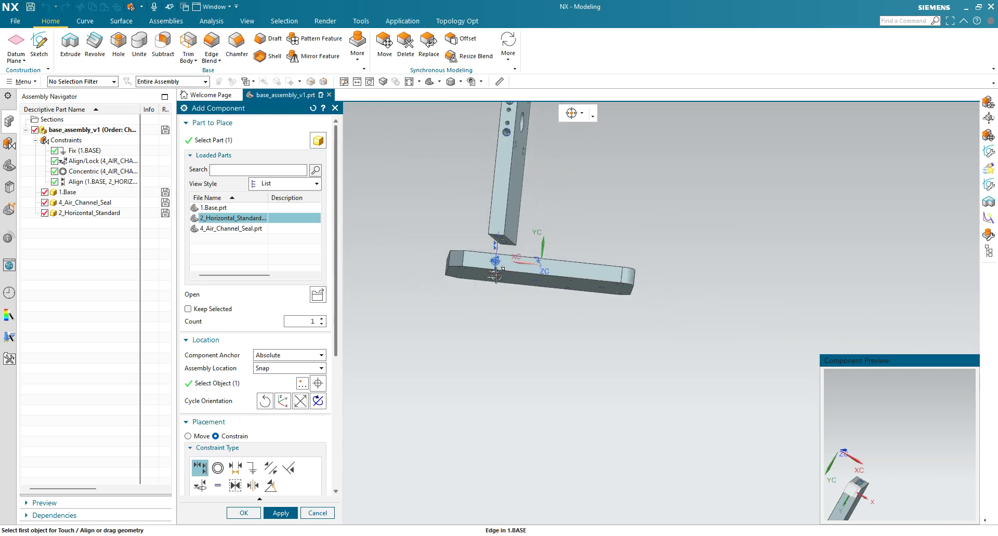
{"action": "left_click", "coordinate": [299, 402]}
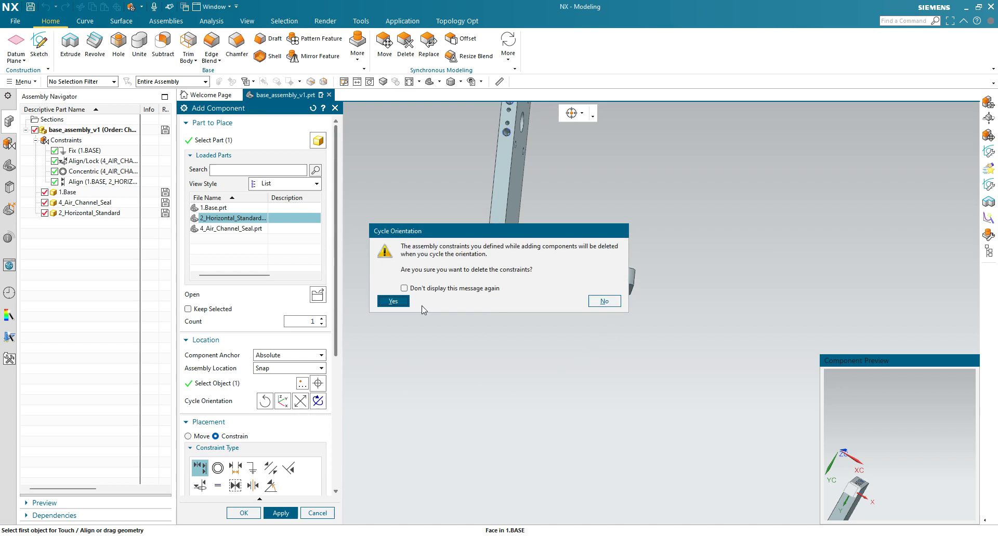
{"action": "left_click", "coordinate": [604, 301]}
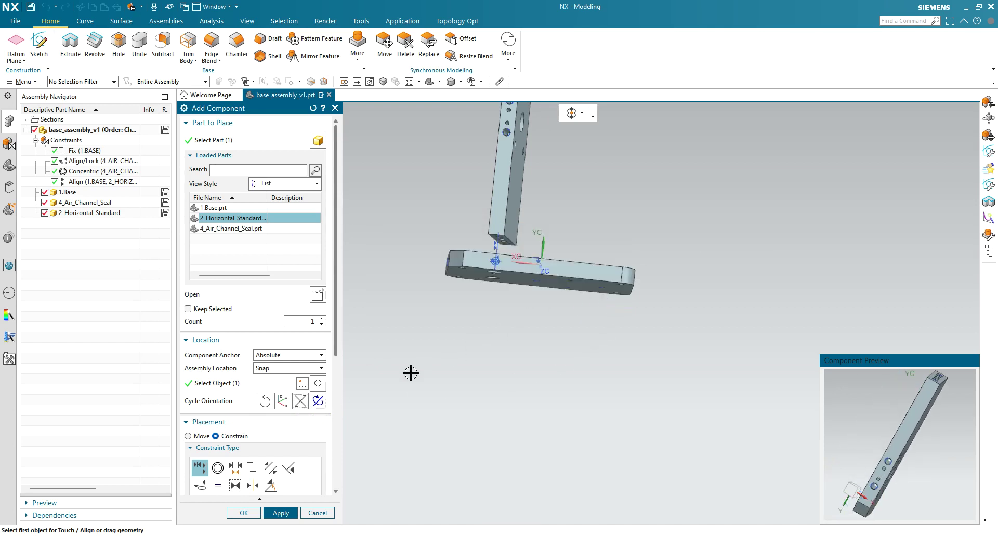
{"action": "left_click", "coordinate": [221, 387]}
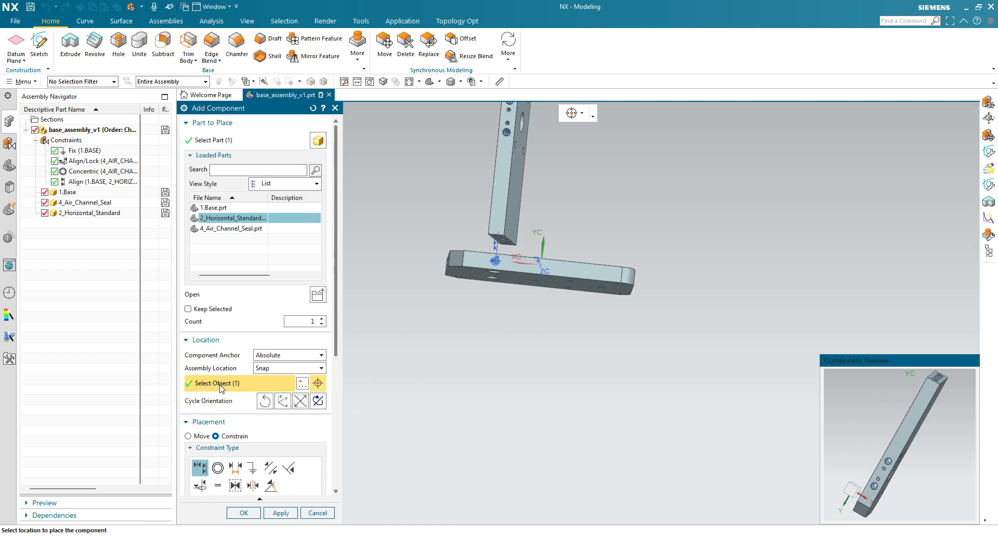
{"action": "left_click", "coordinate": [290, 405]}
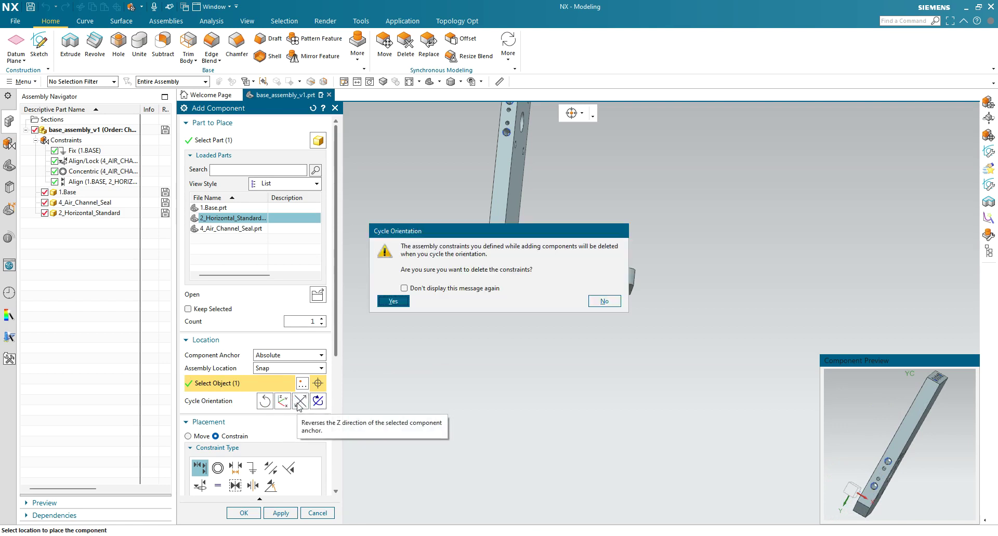
{"action": "left_click", "coordinate": [603, 302]}
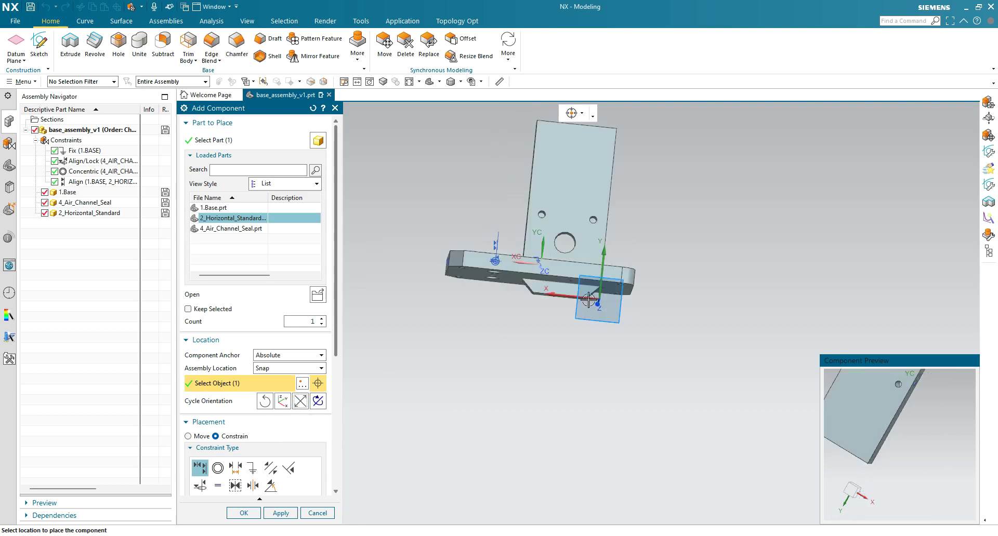
{"action": "left_click", "coordinate": [477, 280]}
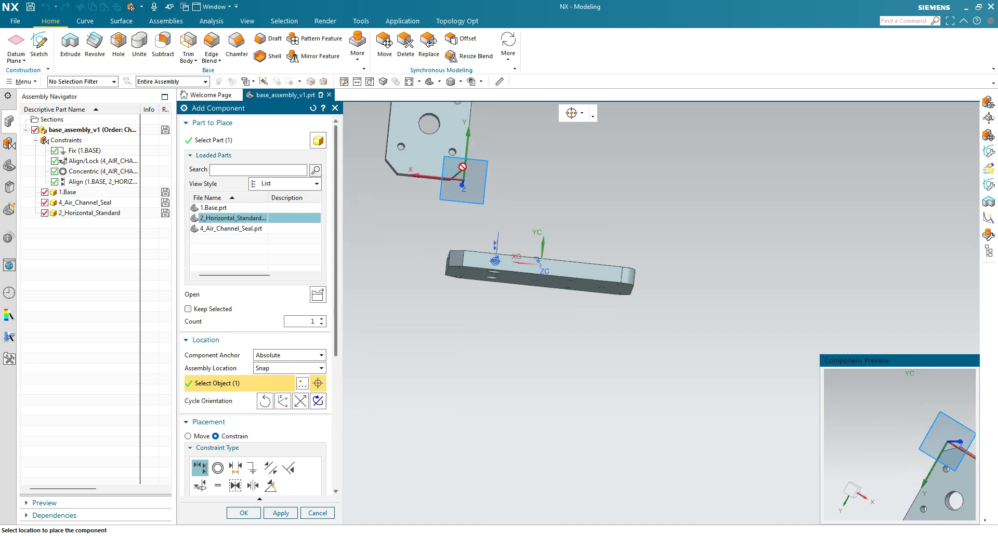
{"action": "left_click", "coordinate": [441, 168]}
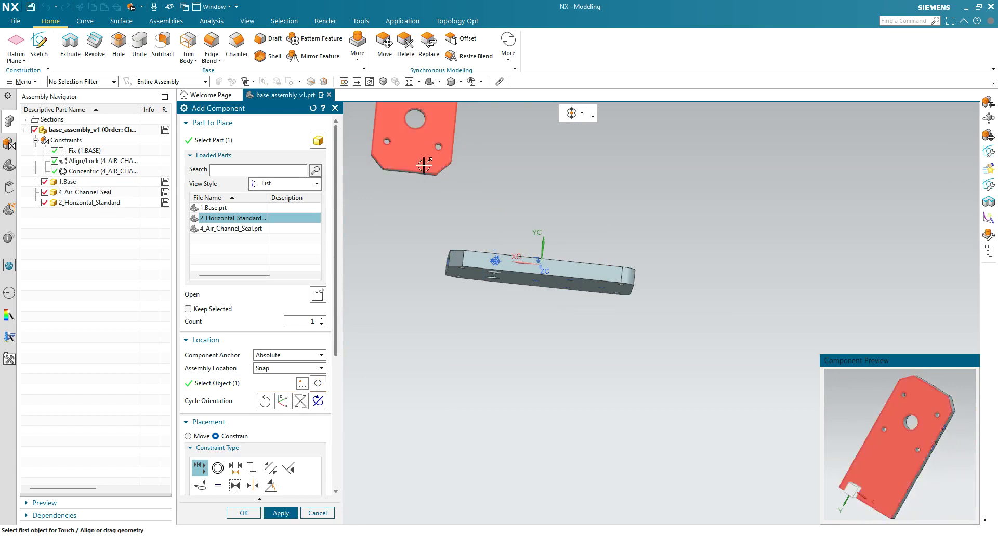
{"action": "left_click_drag", "start_coordinate": [425, 165], "coordinate": [416, 9]}
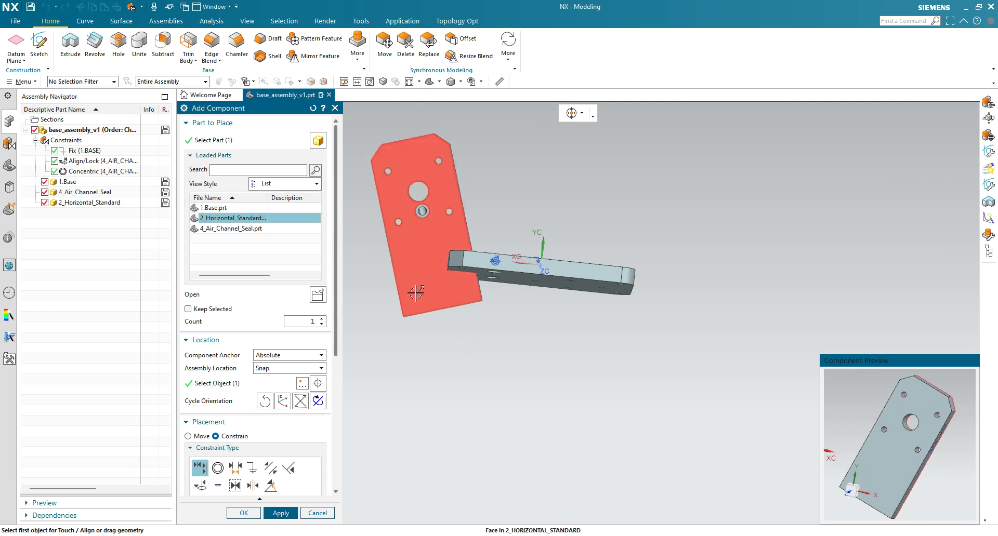
Align the centreline of the outermost hole in the standard's bottom face with the outer hole of the base's seal row using Touch Align
{"action": "scroll", "coordinate": [595, 321], "scroll_direction": "up", "scroll_amount": 1}
{"action": "scroll", "coordinate": [494, 291], "scroll_direction": "up", "scroll_amount": 2}
{"action": "scroll", "coordinate": [451, 315], "scroll_direction": "down", "scroll_amount": 1}
{"action": "scroll", "coordinate": [452, 315], "scroll_direction": "up", "scroll_amount": 1}
{"action": "middle_click_drag", "start_coordinate": [452, 315], "coordinate": [437, 284]}
{"action": "scroll", "coordinate": [436, 284], "scroll_direction": "down", "scroll_amount": 1}
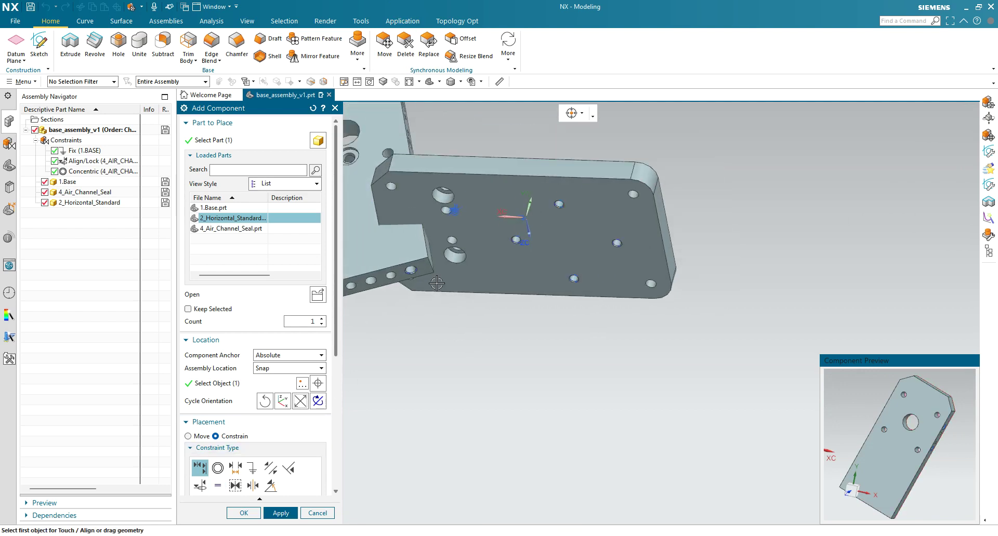
{"action": "left_click", "coordinate": [410, 271]}
{"action": "middle_click_drag", "start_coordinate": [470, 222], "coordinate": [463, 304]}
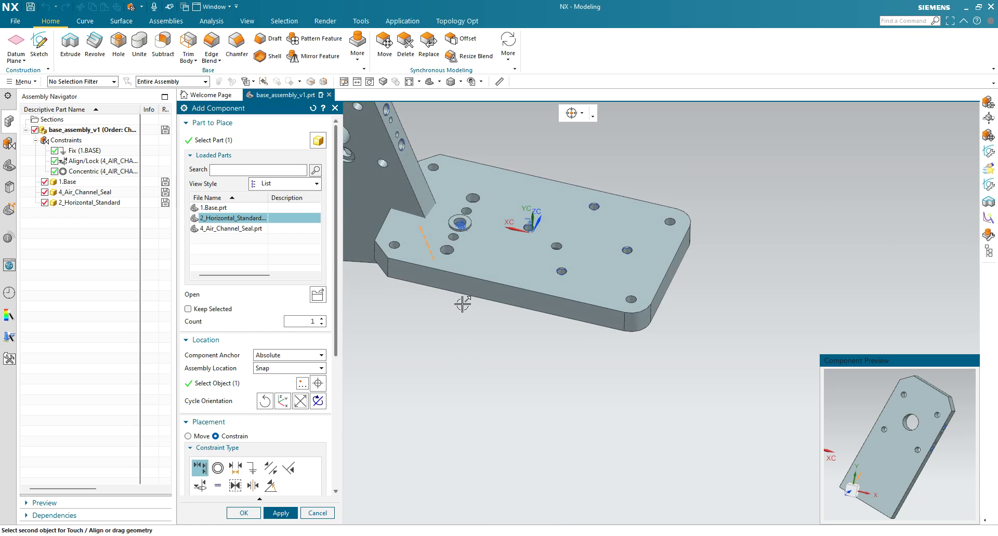
{"action": "left_click", "coordinate": [448, 251]}
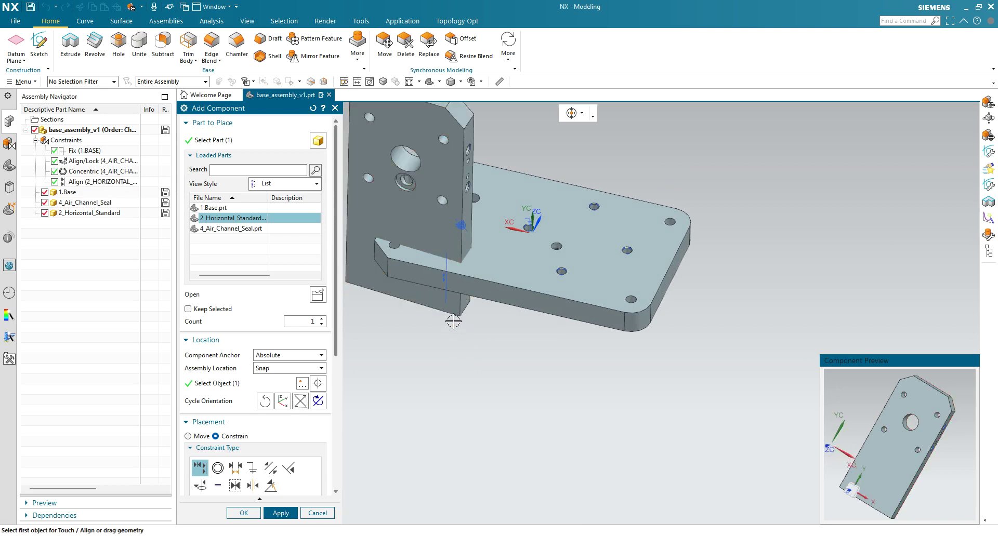
Add a Concentric constraint between the standard's opposite outer bottom hole edge and the upper edge of the base's other outer hole beside the seal
{"action": "middle_click_drag", "start_coordinate": [451, 291], "coordinate": [484, 179]}
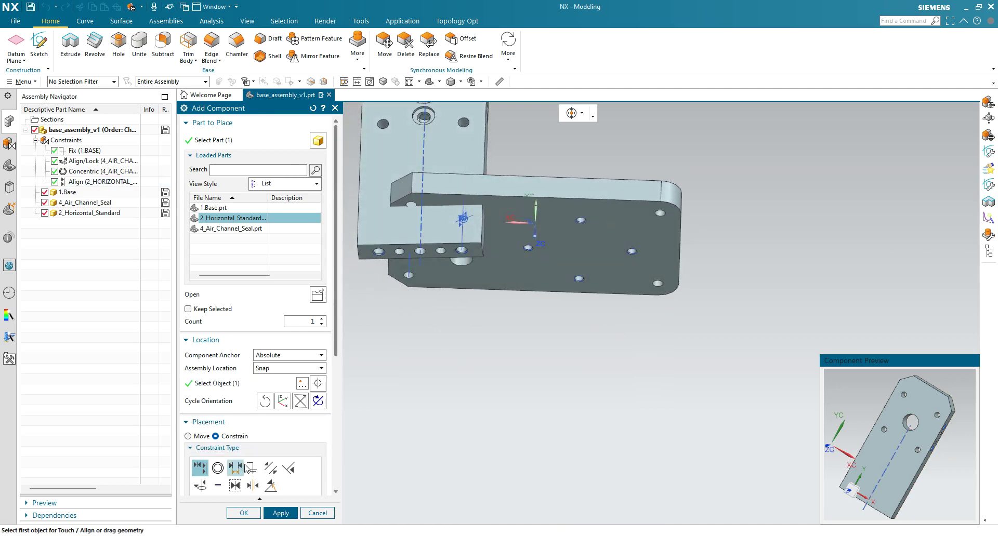
{"action": "left_click", "coordinate": [217, 468]}
{"action": "scroll", "coordinate": [367, 297], "scroll_direction": "up", "scroll_amount": 3}
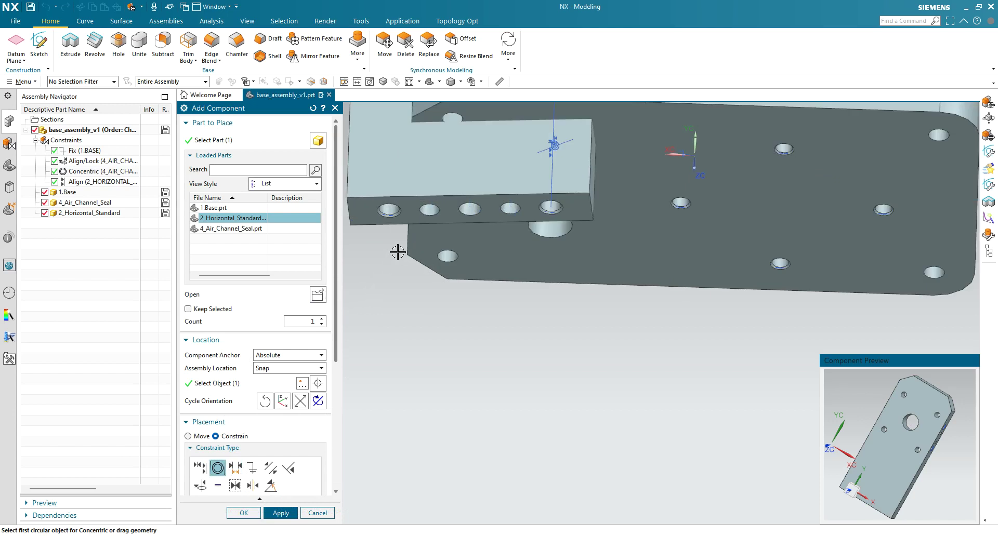
{"action": "left_click", "coordinate": [392, 222]}
{"action": "scroll", "coordinate": [444, 242], "scroll_direction": "down", "scroll_amount": 5}
{"action": "middle_click_drag", "start_coordinate": [445, 276], "coordinate": [573, 339]}
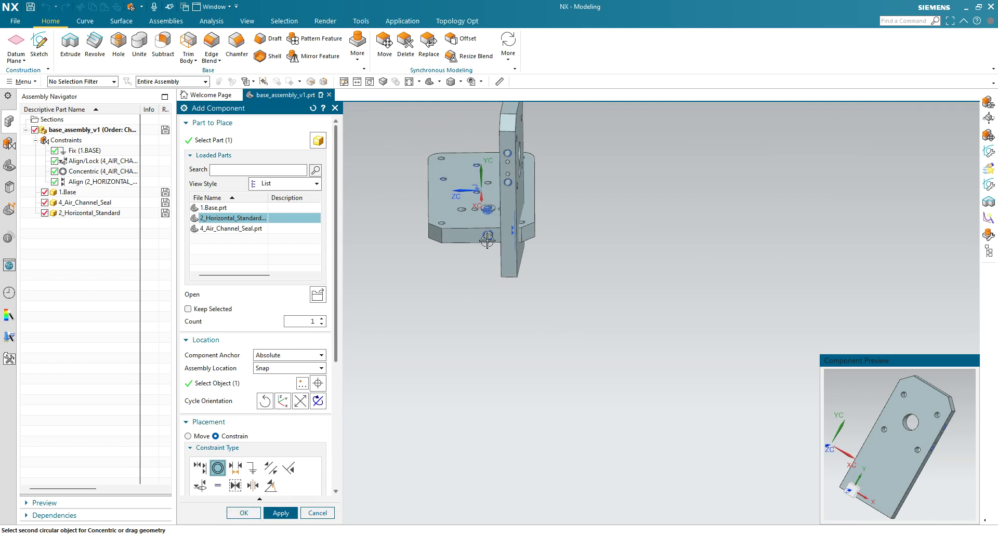
{"action": "left_click", "coordinate": [461, 214]}
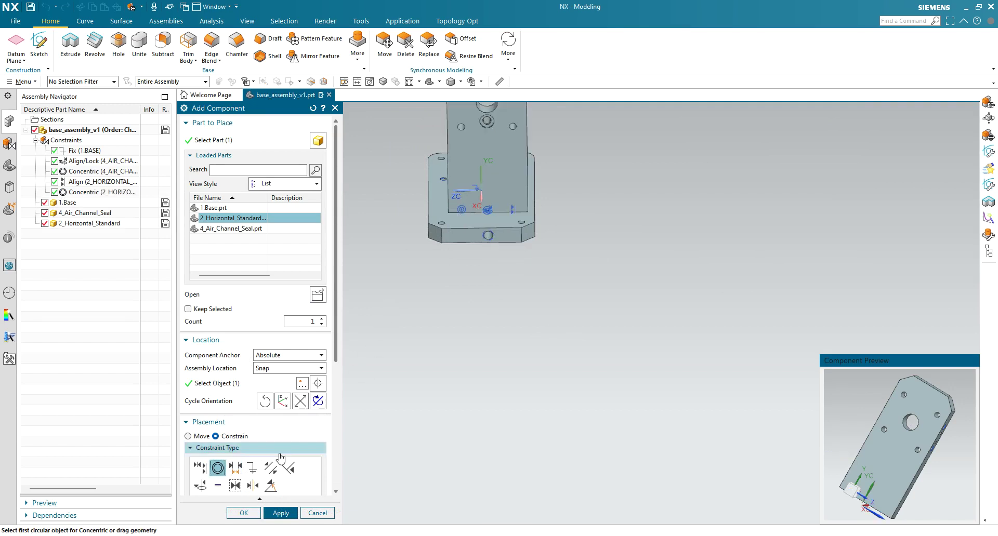
Apply the constrained horizontal standard and widen the Assembly Navigator to show the Position column
{"action": "left_click", "coordinate": [243, 515]}
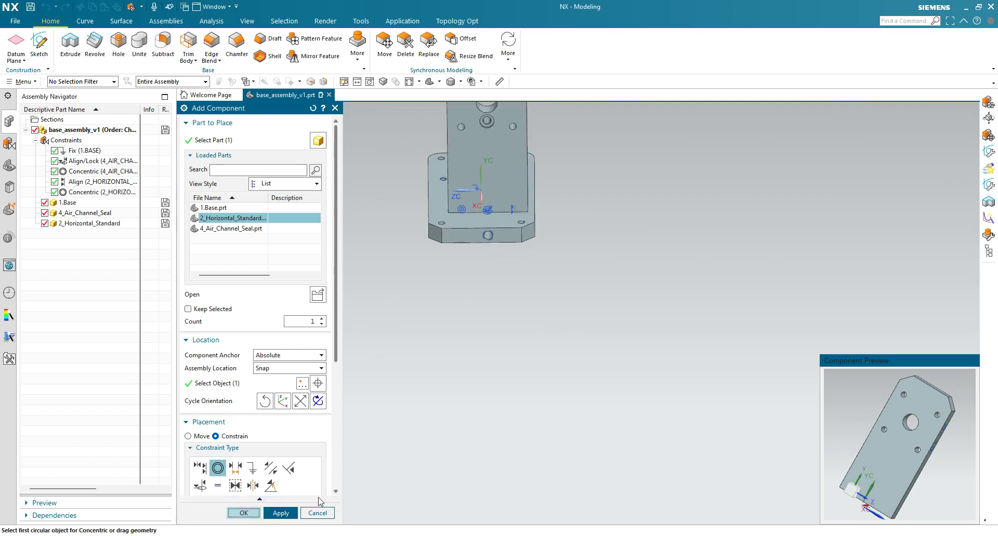
{"action": "left_click", "coordinate": [282, 514]}
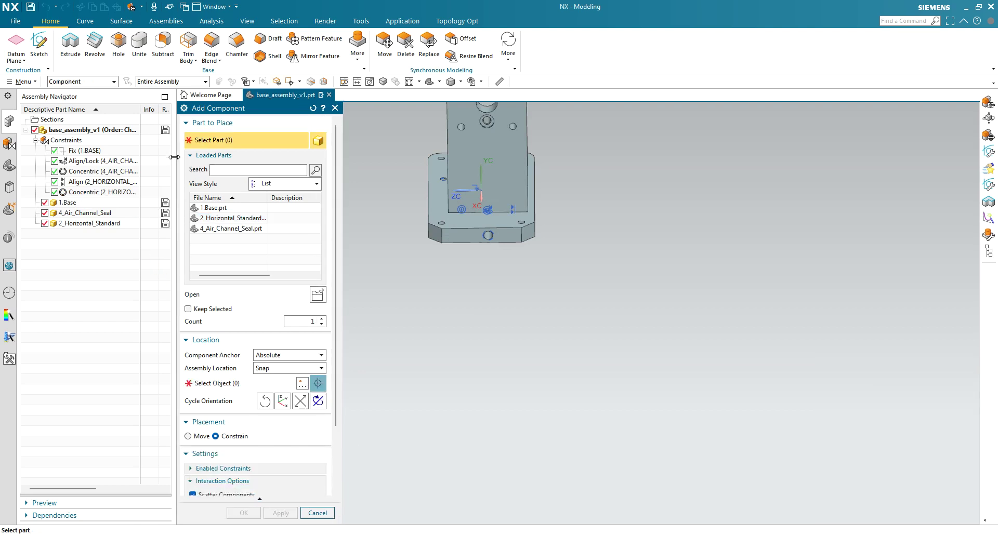
{"action": "left_click_drag", "start_coordinate": [174, 158], "coordinate": [242, 166]}
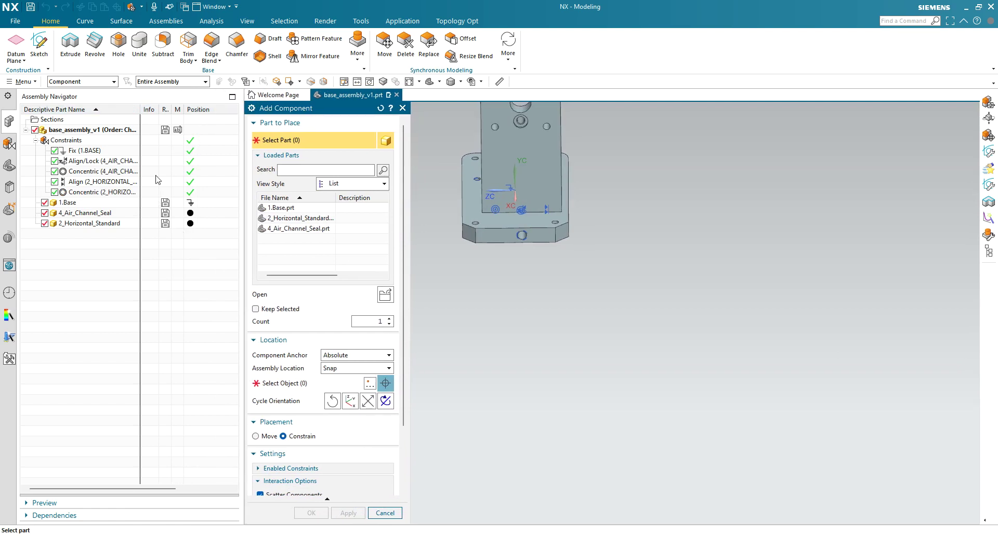
Leave the Add Component command and check in the Assembly Navigator's column options whether the Position column is enabled
{"action": "right_click", "coordinate": [124, 113]}
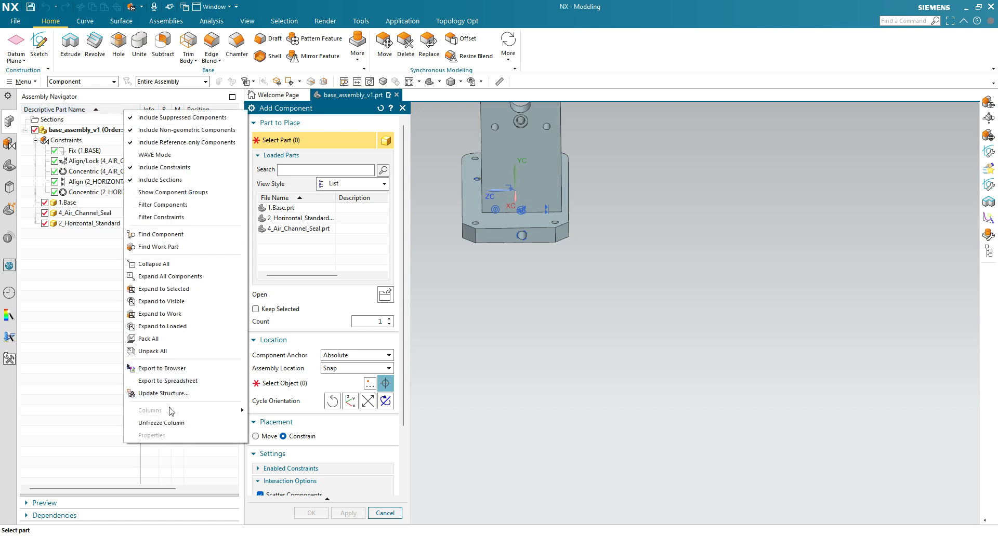
{"action": "left_click", "coordinate": [81, 338]}
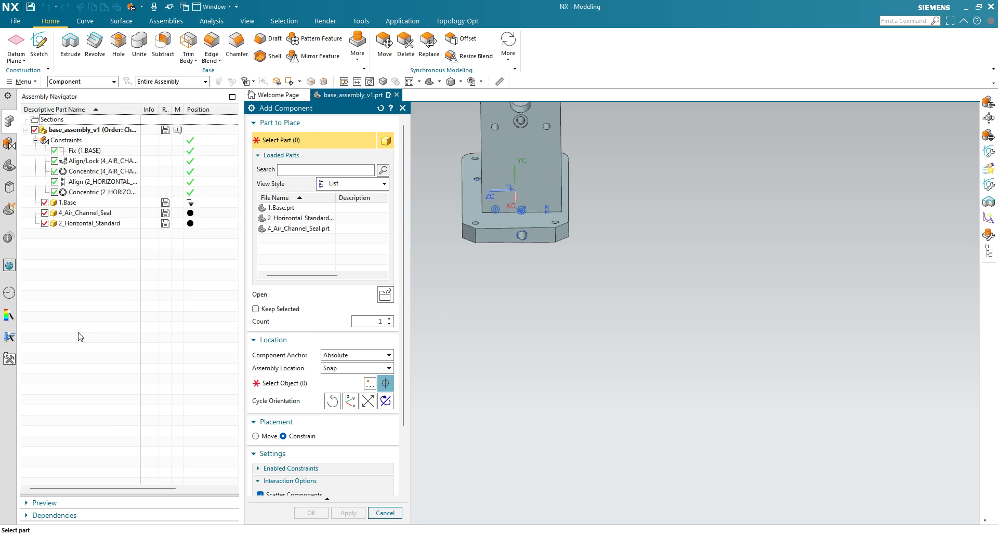
{"action": "left_click", "coordinate": [385, 514]}
{"action": "right_click", "coordinate": [120, 110]}
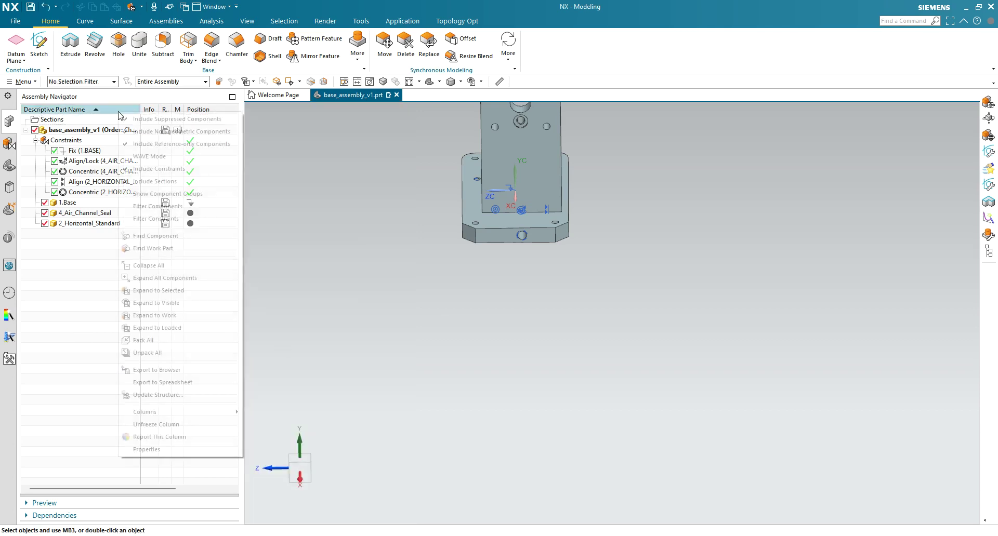
{"action": "mouse_move", "coordinate": [171, 416]}
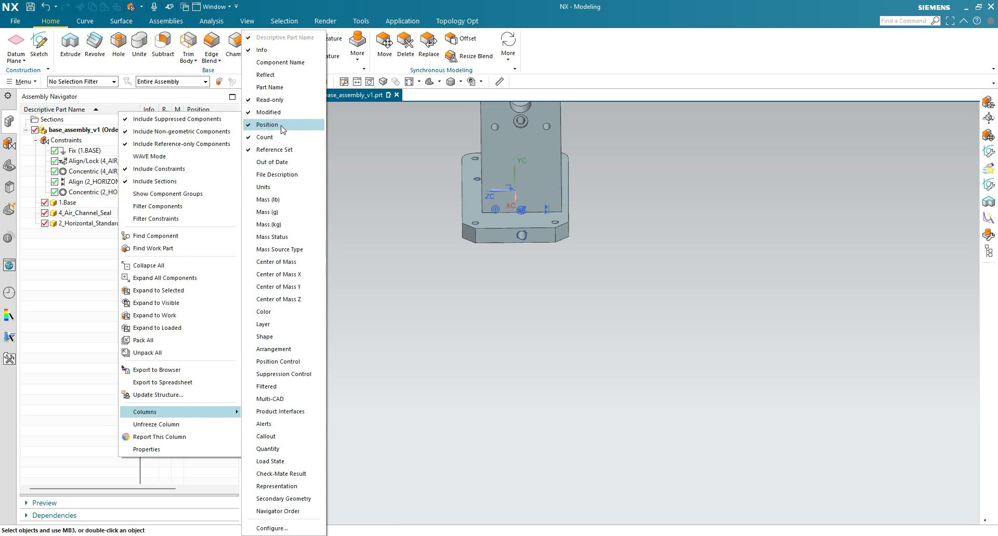
{"action": "left_click", "coordinate": [39, 382]}
{"action": "middle_click_drag", "start_coordinate": [357, 317], "coordinate": [297, 277]}
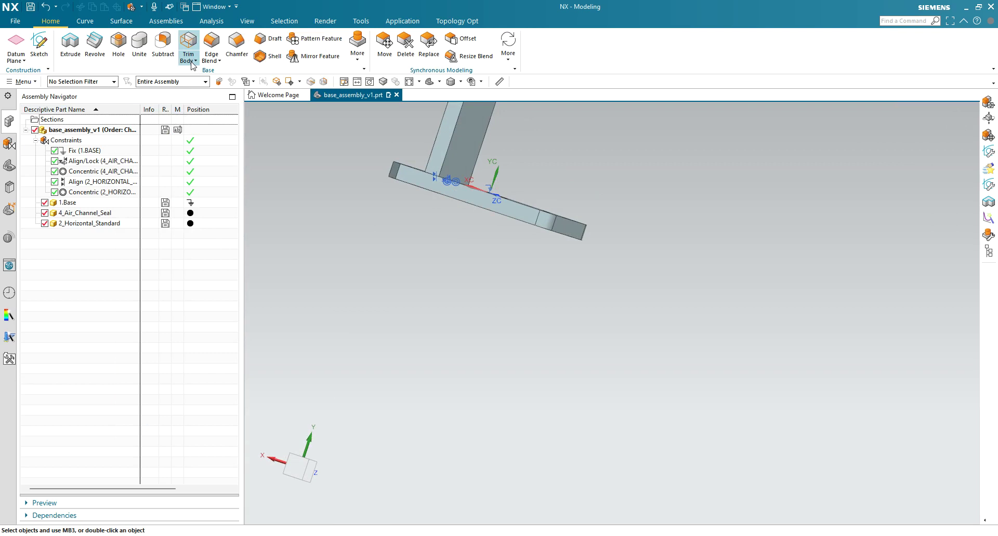
Add 5.Cylinder Seal.prt to the assembly as a constrained component and place it in free space beside the horizontal standard
{"action": "left_click", "coordinate": [168, 21]}
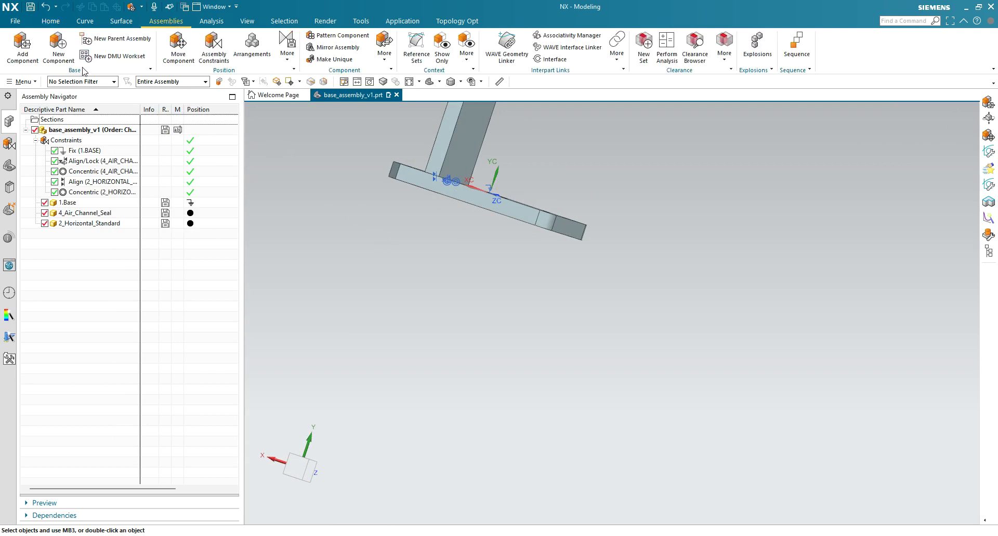
{"action": "left_click", "coordinate": [23, 48]}
{"action": "middle_click_drag", "start_coordinate": [479, 303], "coordinate": [638, 403]}
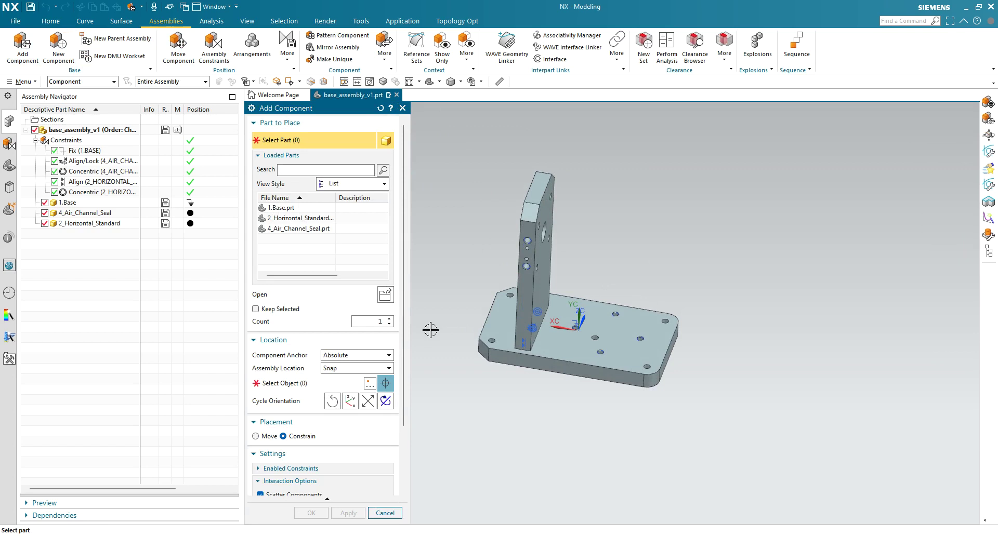
{"action": "left_click", "coordinate": [384, 295]}
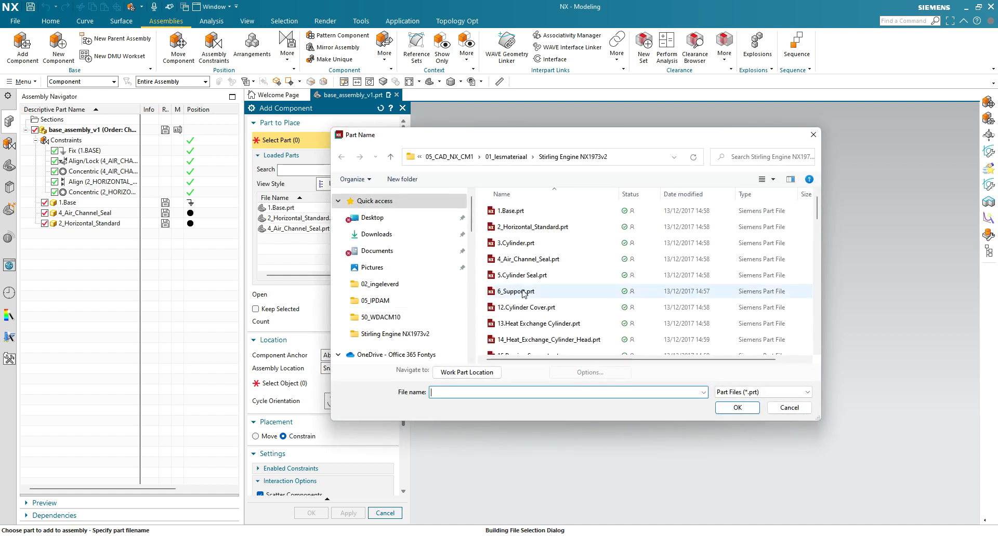
{"action": "left_click", "coordinate": [528, 276]}
{"action": "left_click", "coordinate": [743, 410]}
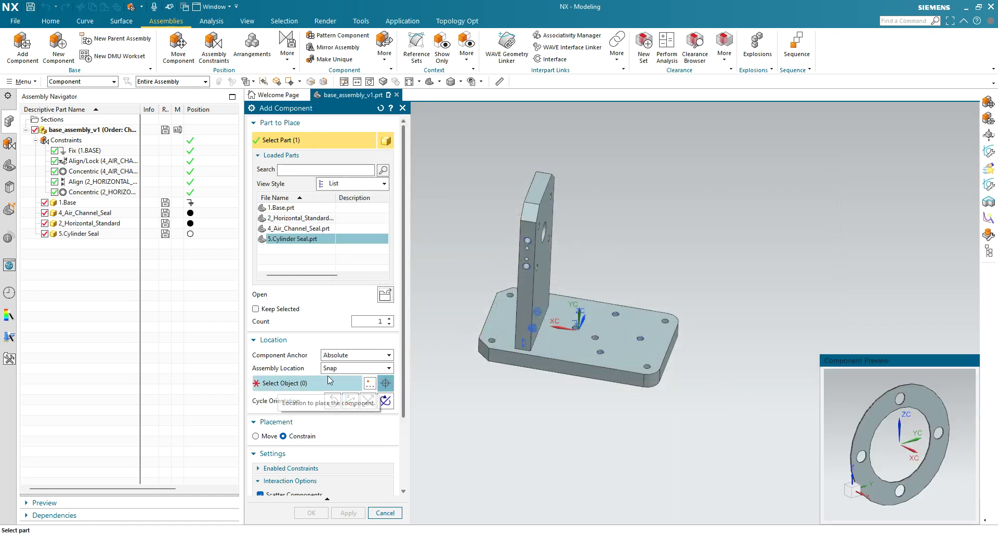
{"action": "left_click", "coordinate": [276, 384]}
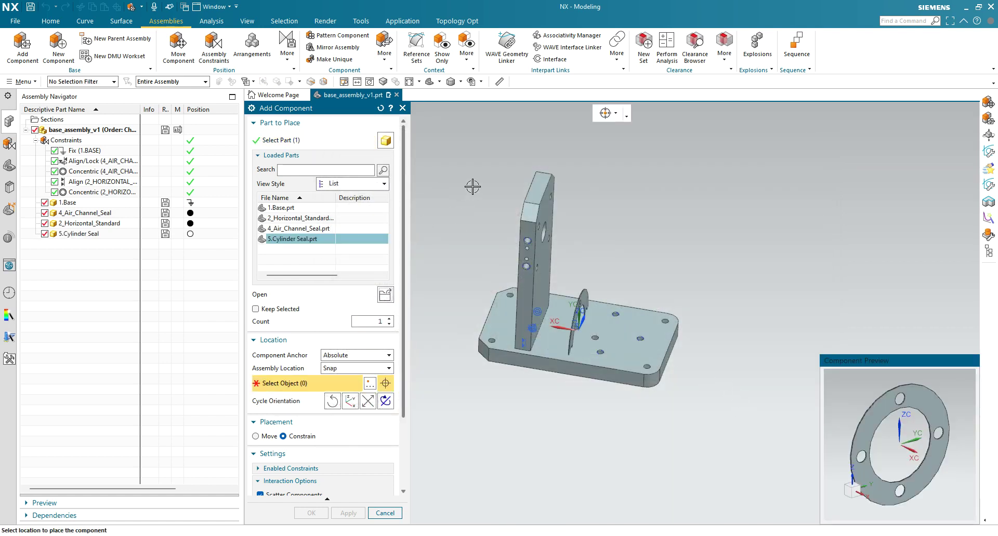
{"action": "left_click", "coordinate": [462, 177]}
Align the centreline of a cylinder seal hole with the base's cylinder mounting hole farthest from the standard using Touch Align
{"action": "mouse_move", "coordinate": [507, 403]}
{"action": "middle_mouse_down"}
{"action": "mouse_move", "coordinate": [519, 409]}
{"action": "mouse_move", "coordinate": [531, 396]}
{"action": "mouse_move", "coordinate": [501, 389]}
{"action": "mouse_move", "coordinate": [495, 399]}
{"action": "middle_mouse_up"}
{"action": "mouse_move", "coordinate": [572, 393]}
{"action": "middle_mouse_down"}
{"action": "mouse_move", "coordinate": [597, 430]}
{"action": "mouse_move", "coordinate": [567, 474]}
{"action": "mouse_move", "coordinate": [566, 408]}
{"action": "middle_mouse_up"}
{"action": "middle_click_drag", "start_coordinate": [596, 358], "coordinate": [597, 297]}
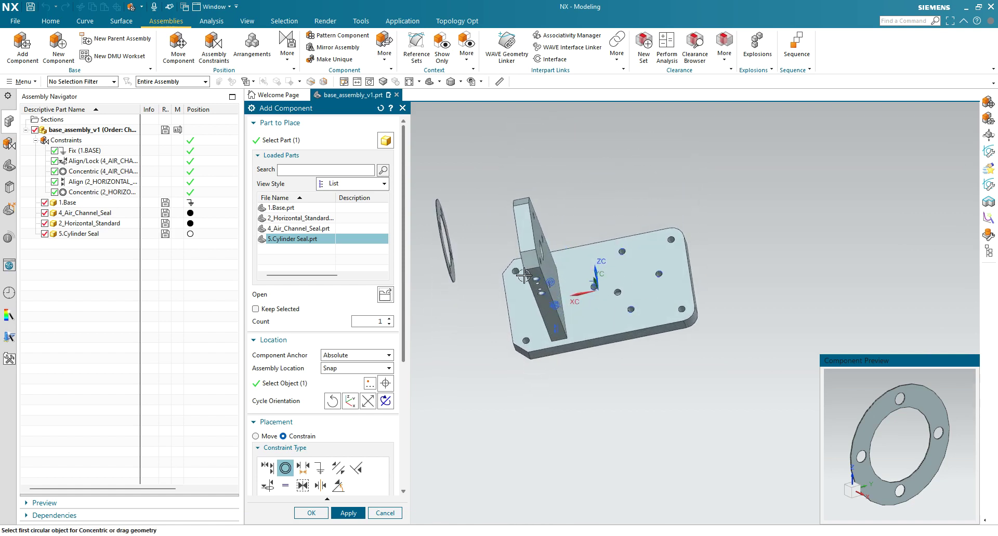
{"action": "middle_click_drag", "start_coordinate": [426, 269], "coordinate": [448, 292]}
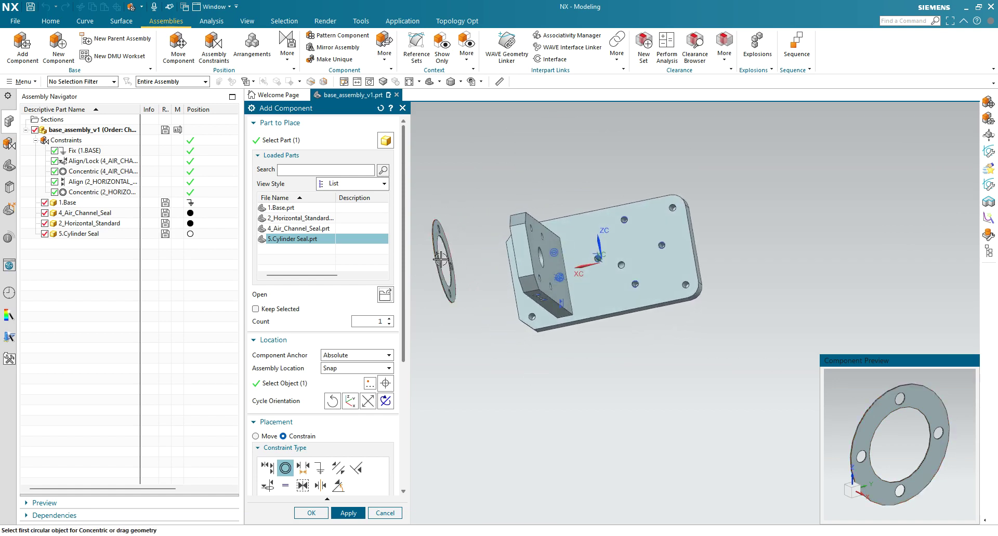
{"action": "scroll", "coordinate": [437, 258], "scroll_direction": "up", "scroll_amount": 3}
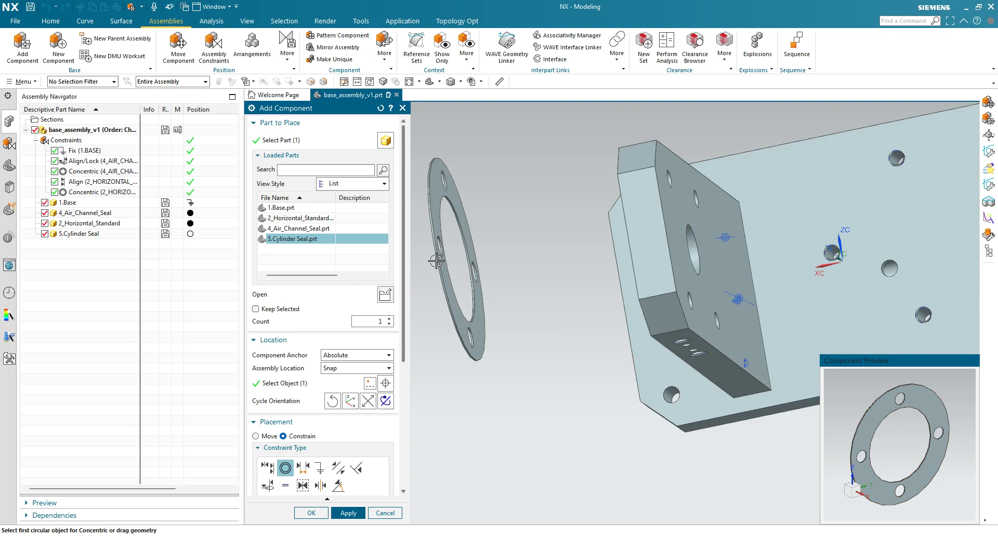
{"action": "left_click", "coordinate": [268, 468]}
{"action": "left_click", "coordinate": [438, 244]}
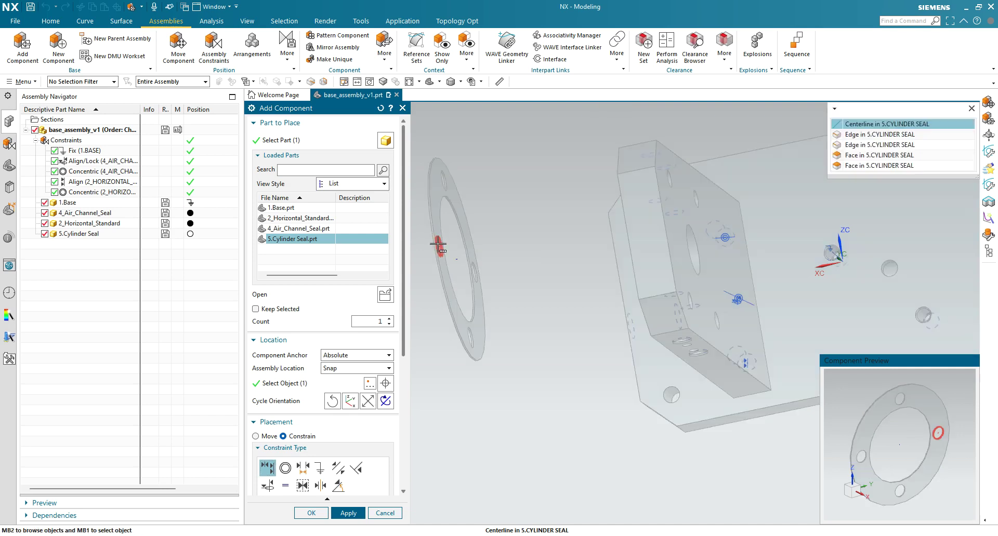
{"action": "left_click", "coordinate": [507, 296]}
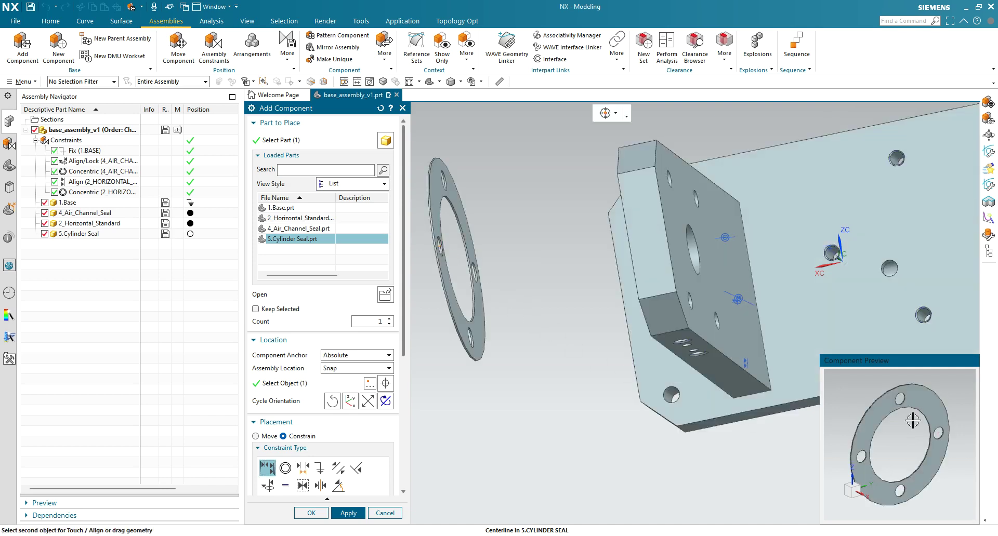
{"action": "scroll", "coordinate": [936, 338], "scroll_direction": "down", "scroll_amount": 2}
{"action": "middle_click_drag", "start_coordinate": [880, 147], "coordinate": [734, 100], "text": "shift"}
{"action": "scroll", "coordinate": [842, 125], "scroll_direction": "up", "scroll_amount": 2}
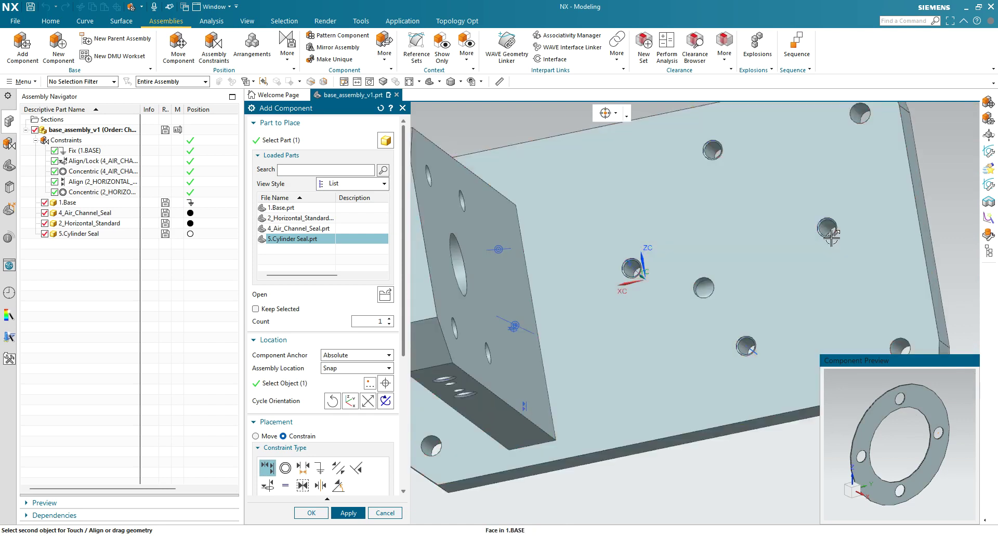
{"action": "left_click", "coordinate": [828, 228]}
Add a Concentric constraint between an adjacent cylinder mounting hole's upper edge on the base and the seal's matching hole edge, and apply the placement
{"action": "middle_click_drag", "start_coordinate": [793, 258], "coordinate": [551, 283]}
{"action": "middle_click_drag", "start_coordinate": [623, 438], "coordinate": [626, 480]}
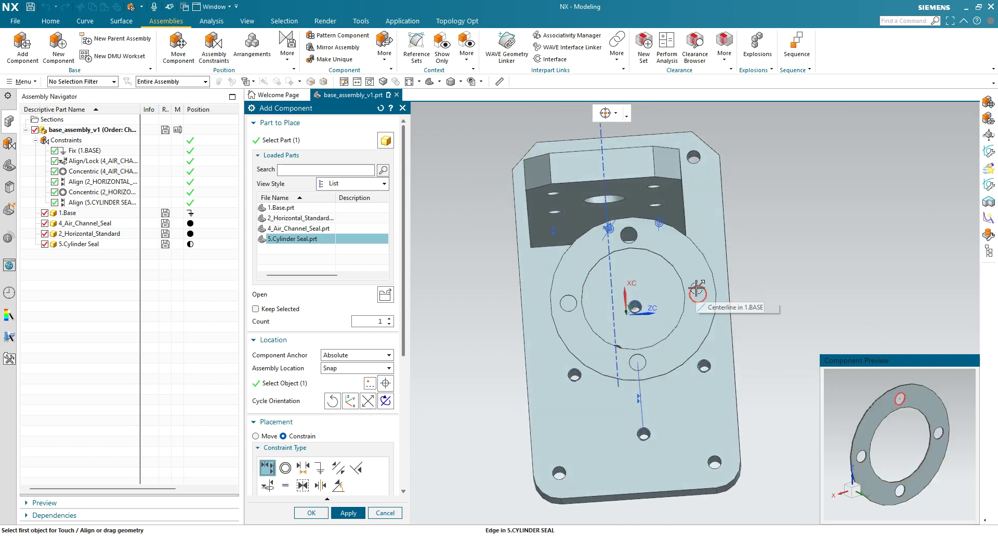
{"action": "scroll", "coordinate": [730, 382], "scroll_direction": "down", "scroll_amount": 3}
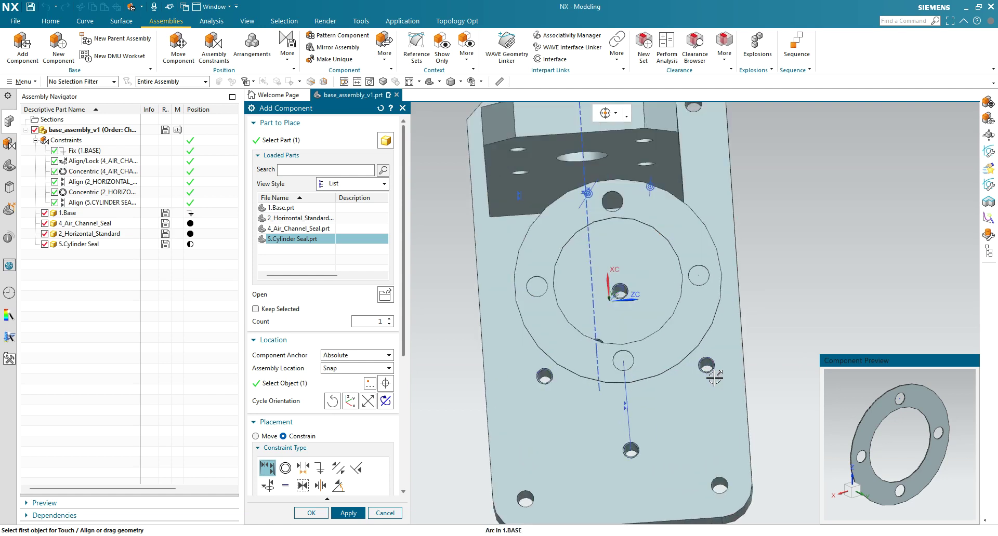
{"action": "left_click", "coordinate": [285, 468]}
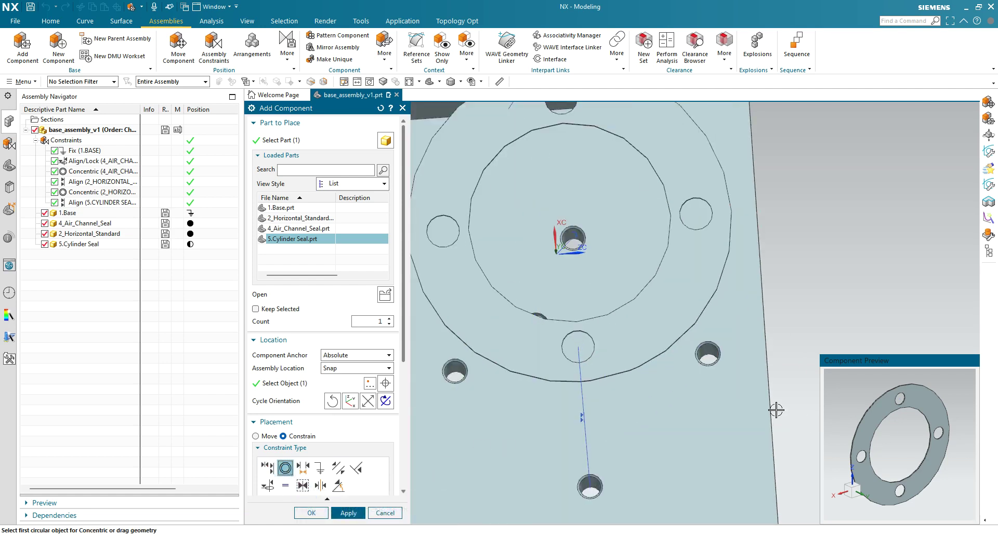
{"action": "scroll", "coordinate": [701, 367], "scroll_direction": "down", "scroll_amount": 3}
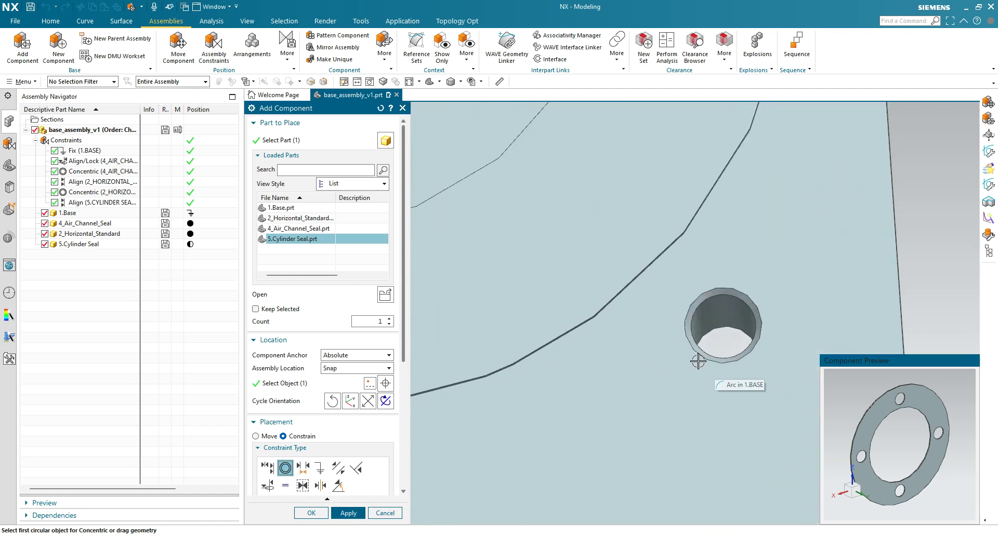
{"action": "left_click", "coordinate": [687, 338]}
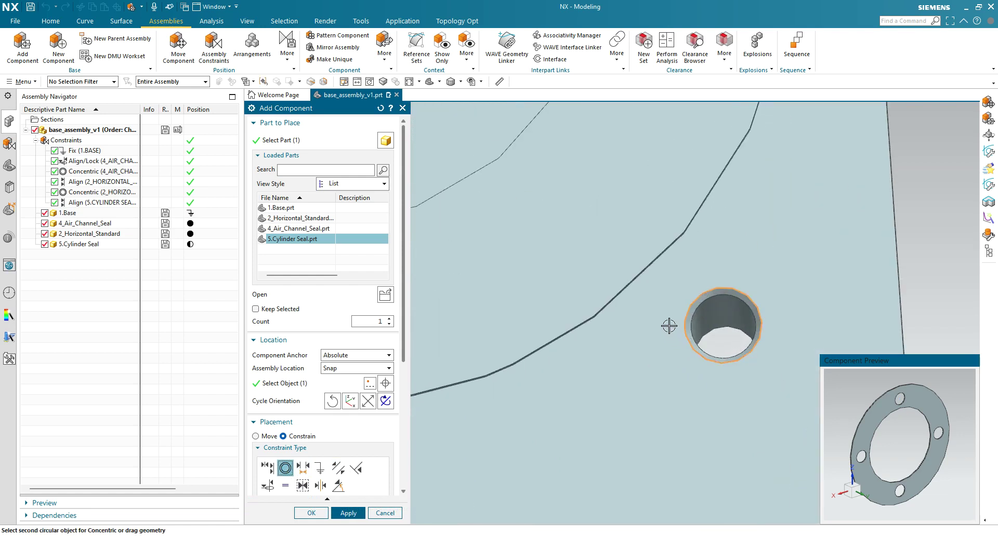
{"action": "scroll", "coordinate": [667, 329], "scroll_direction": "up", "scroll_amount": 3}
{"action": "middle_click_drag", "start_coordinate": [621, 396], "coordinate": [588, 412]}
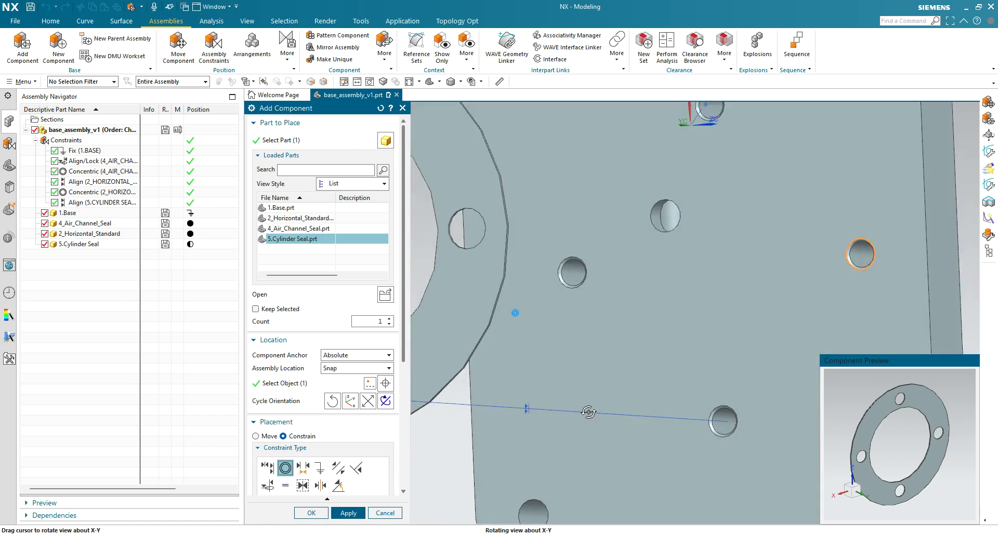
{"action": "left_click", "coordinate": [457, 235]}
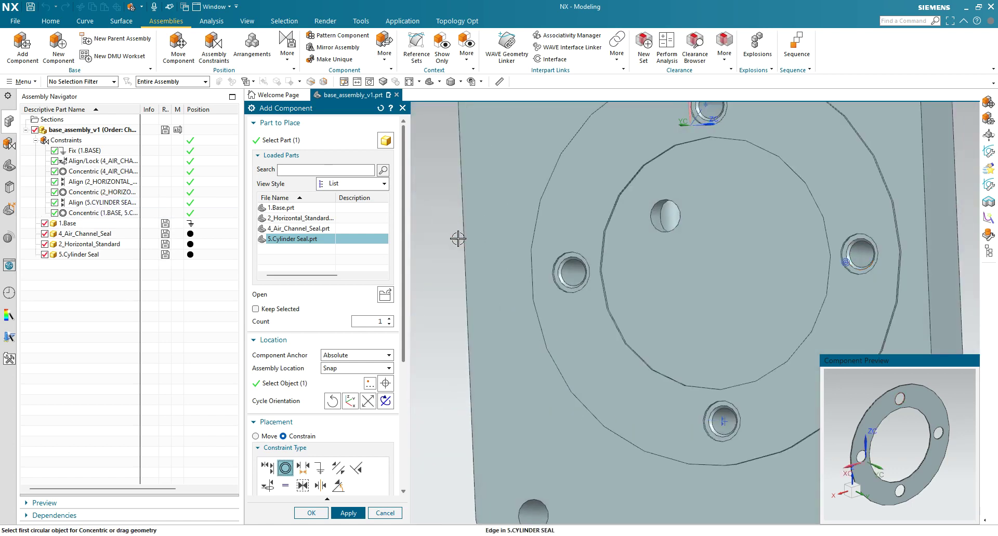
{"action": "left_click", "coordinate": [348, 514]}
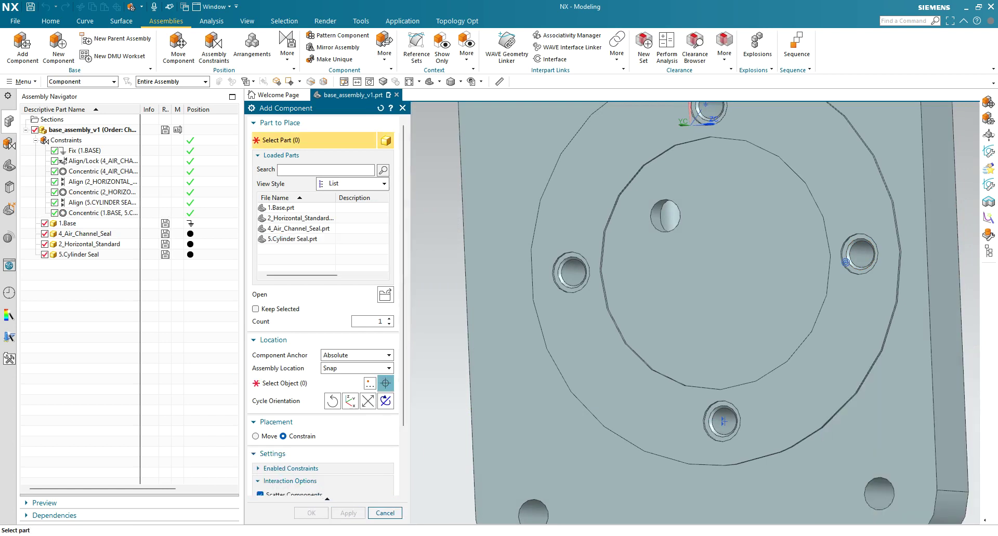
Switch to the Stirling engine PDF in Adobe Acrobat Reader, examine the parts list and base assembly drawing, and return to NX
{"action": "key", "text": "alt+Tab"}
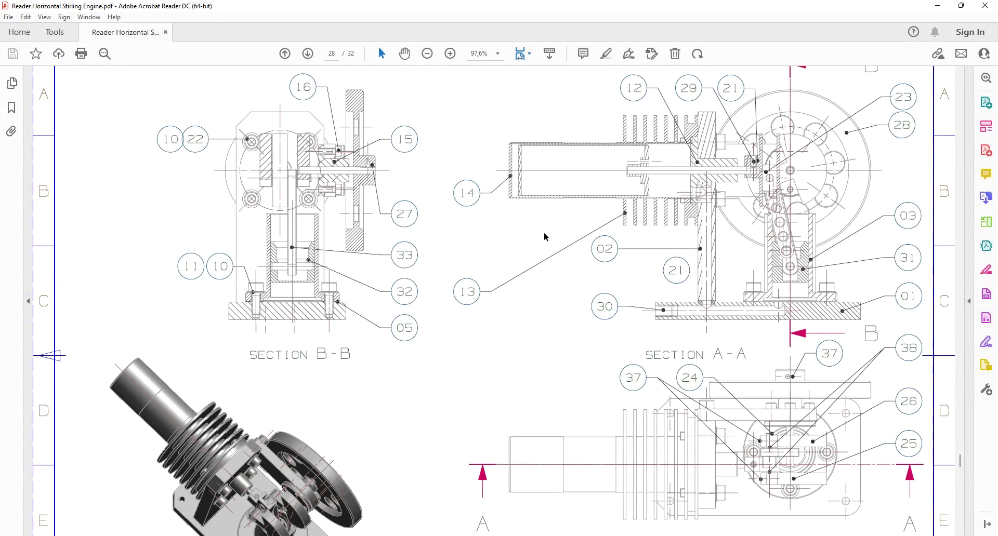
{"action": "scroll", "coordinate": [546, 284], "scroll_direction": "down", "scroll_amount": 1}
{"action": "scroll", "coordinate": [540, 281], "scroll_direction": "down", "scroll_amount": 20}
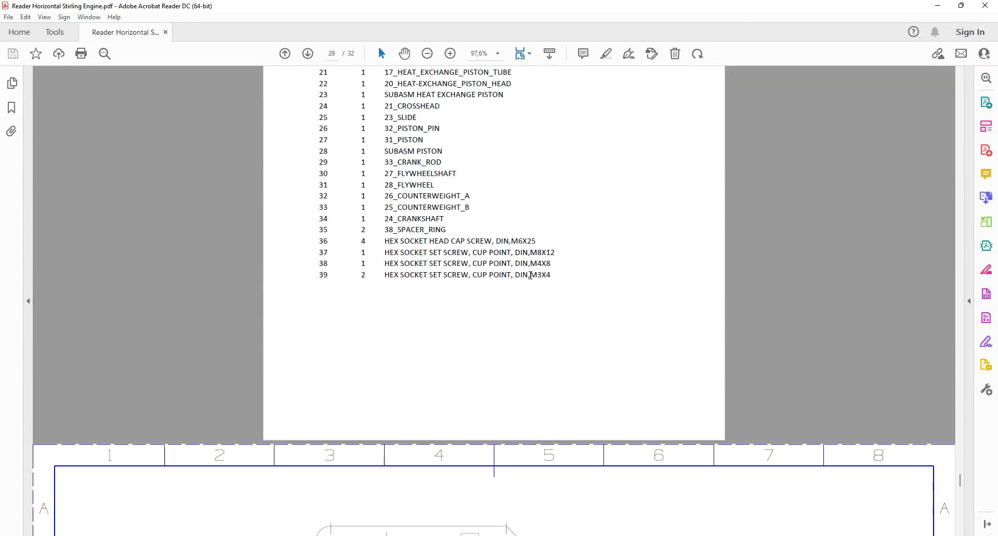
{"action": "scroll", "coordinate": [531, 277], "scroll_direction": "down", "scroll_amount": 2}
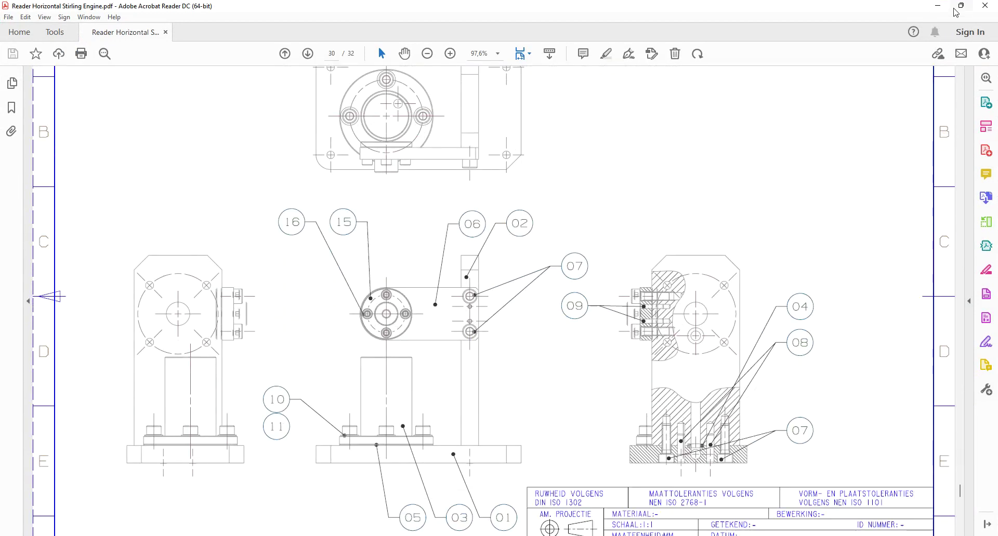
{"action": "left_click", "coordinate": [937, 5]}
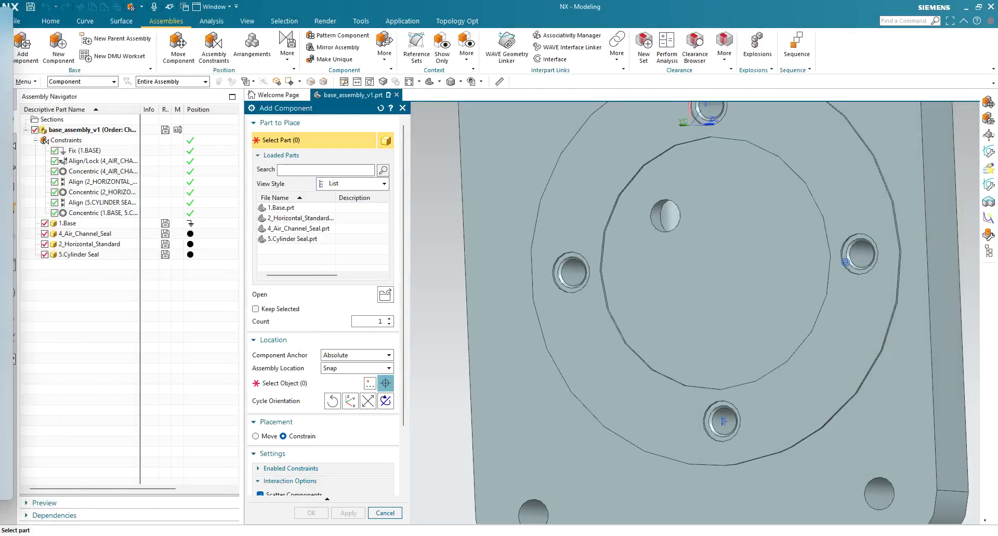
Add 3.Cylinder.prt to the assembly as a constrained component and place it in free space above the base, beside the standard
{"action": "scroll", "coordinate": [666, 134], "scroll_direction": "up", "scroll_amount": 3}
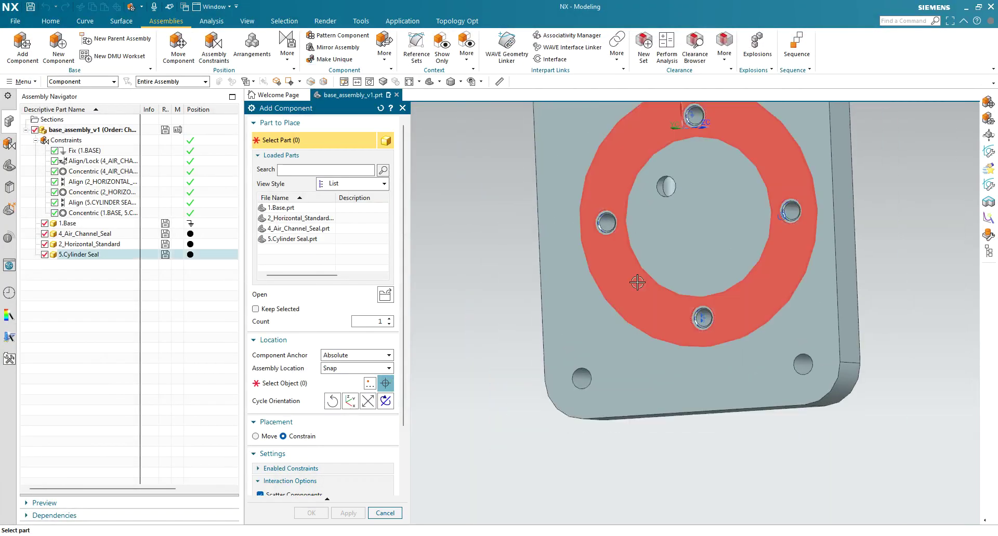
{"action": "middle_click_drag", "start_coordinate": [656, 269], "coordinate": [691, 197]}
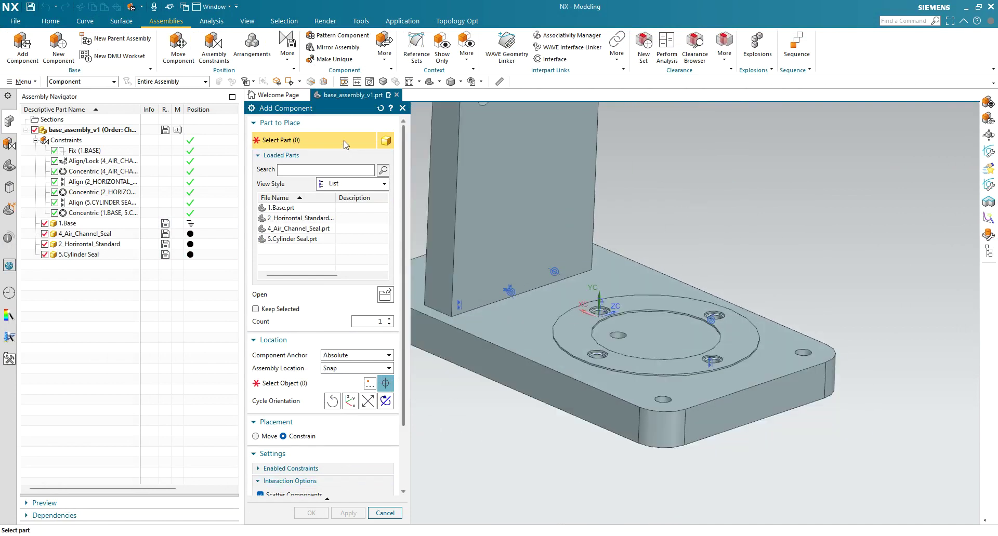
{"action": "left_click", "coordinate": [385, 295]}
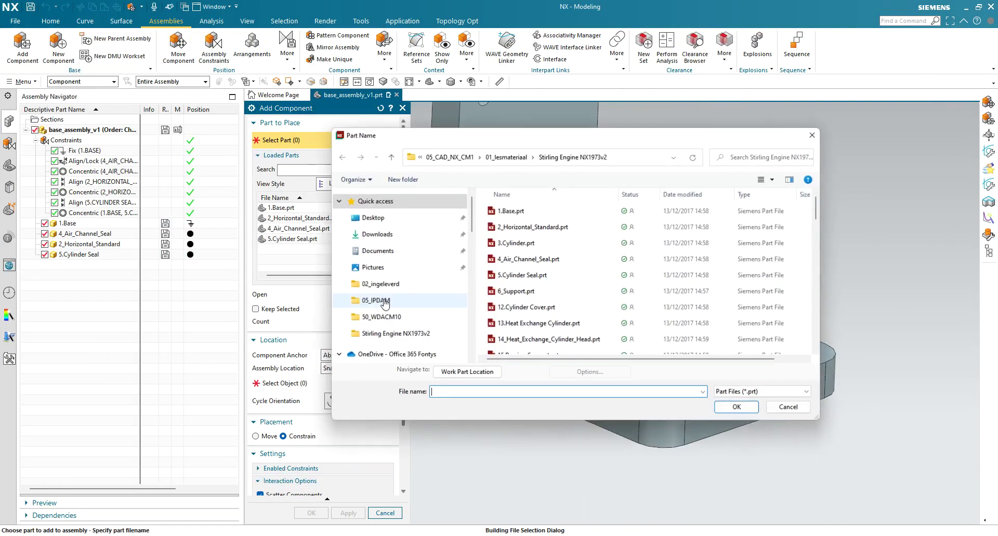
{"action": "left_click", "coordinate": [517, 246]}
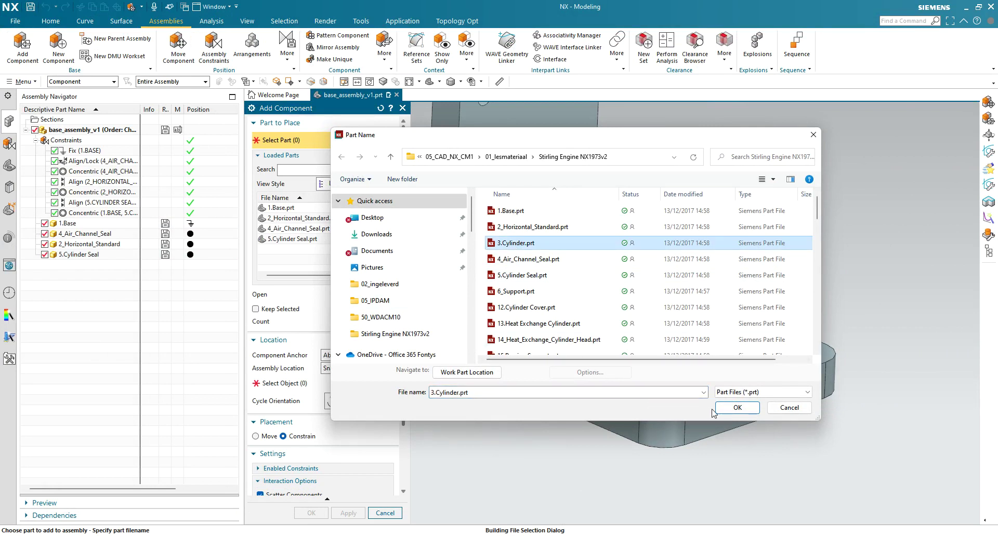
{"action": "left_click", "coordinate": [737, 407]}
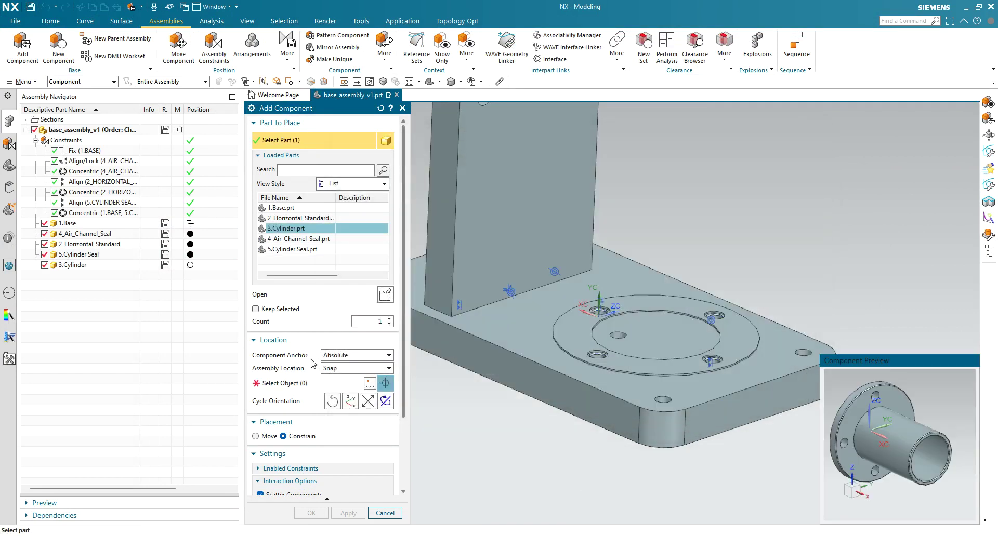
{"action": "left_click", "coordinate": [291, 384]}
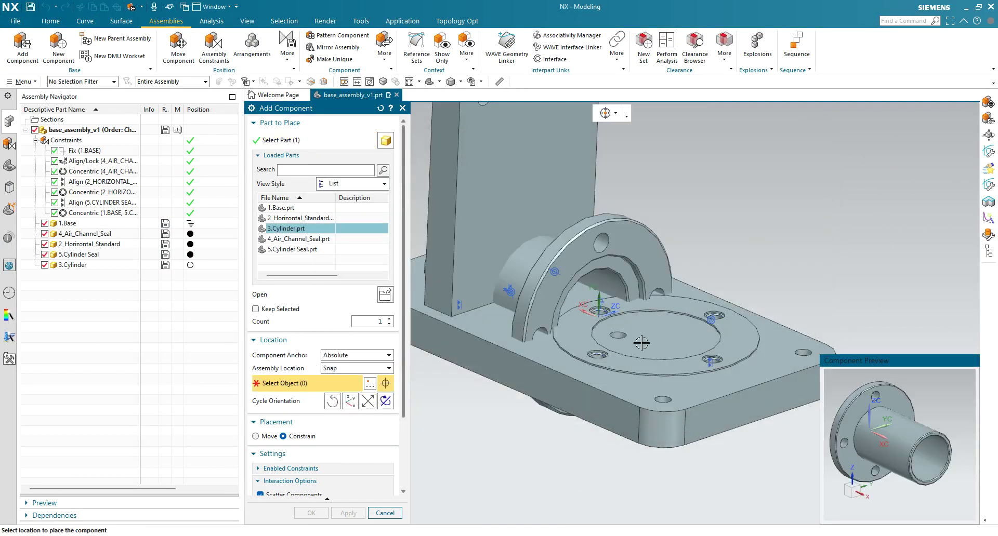
{"action": "left_click", "coordinate": [872, 180]}
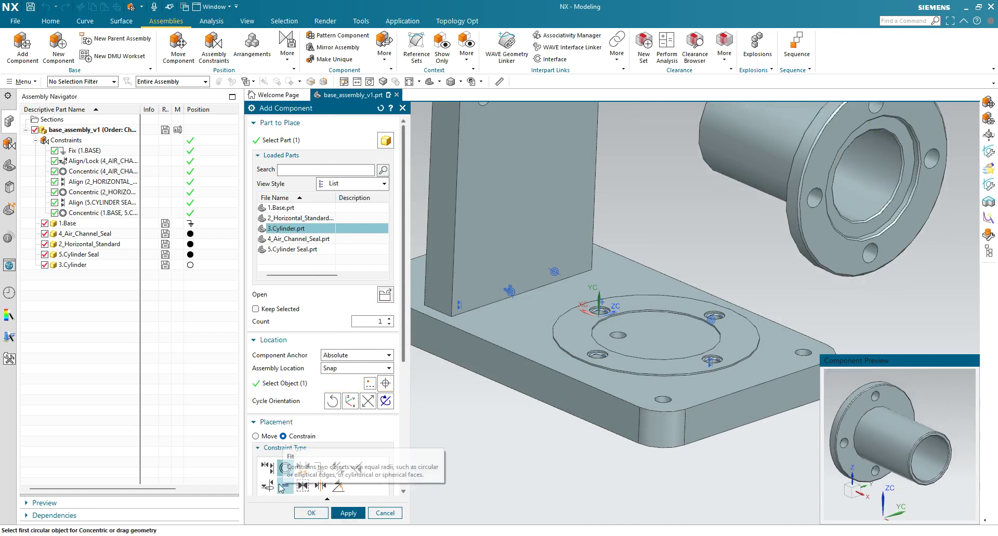
Align the centreline of a cylinder flange hole with the base mounting hole at the coordinate origin using Touch Align
{"action": "left_click", "coordinate": [267, 468]}
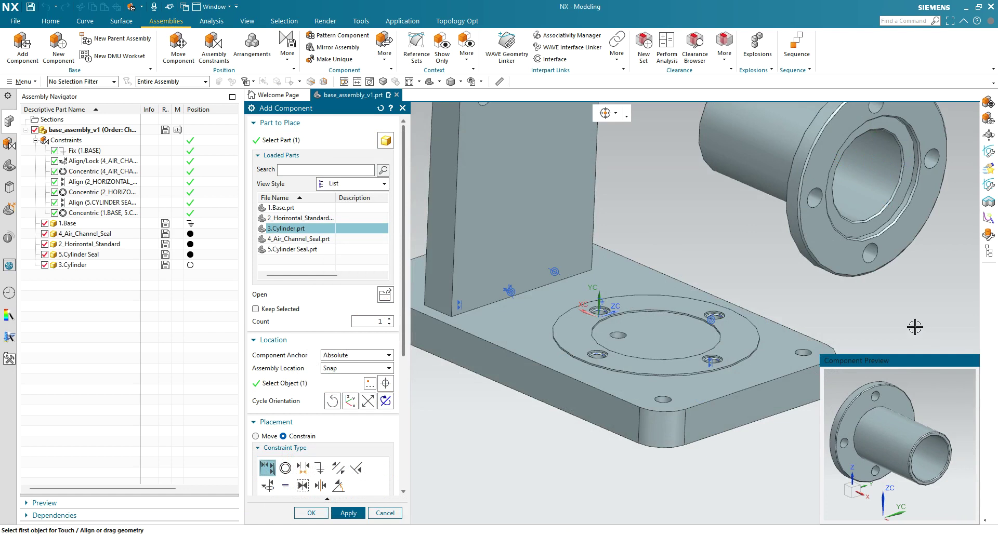
{"action": "left_click", "coordinate": [869, 252]}
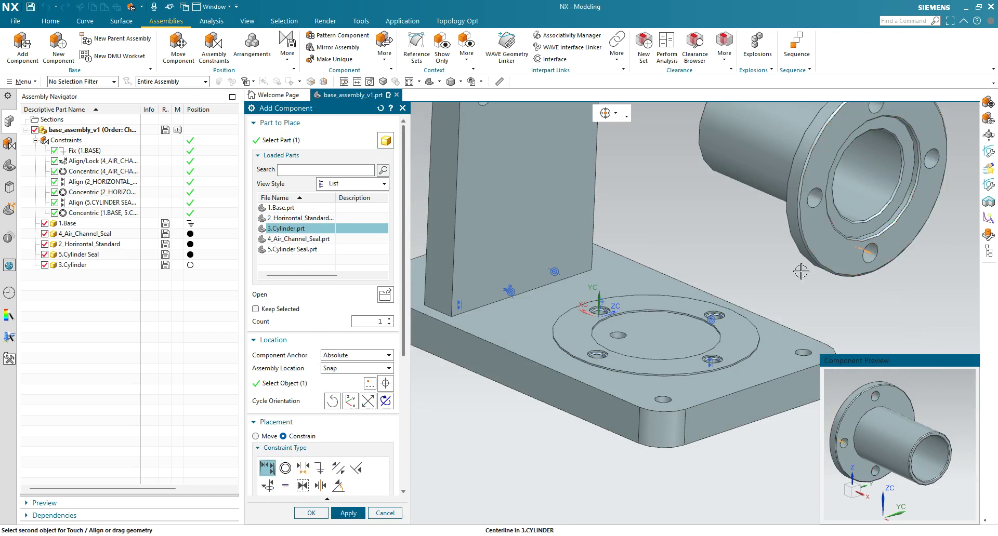
{"action": "scroll", "coordinate": [602, 313], "scroll_direction": "up", "scroll_amount": 5}
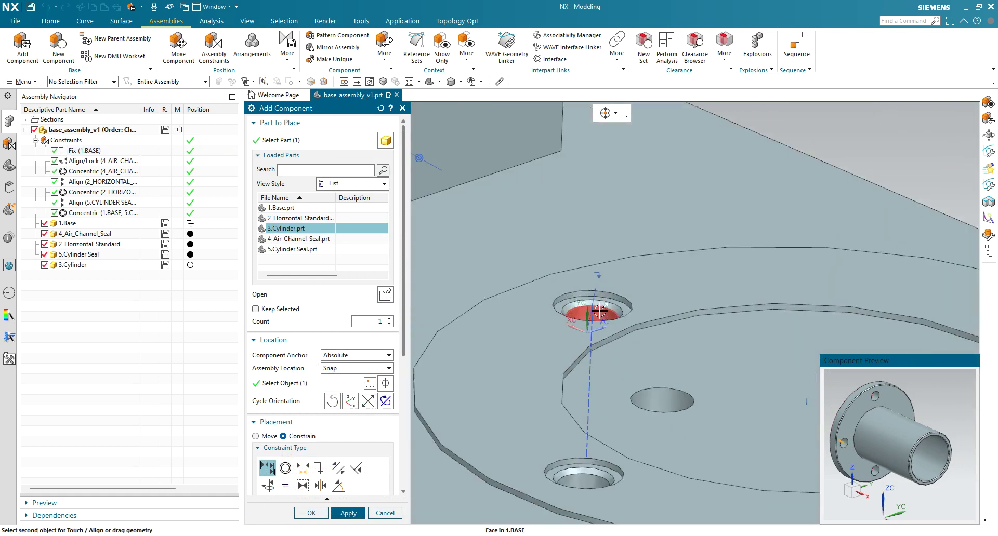
{"action": "left_click", "coordinate": [593, 315]}
{"action": "scroll", "coordinate": [592, 314], "scroll_direction": "down", "scroll_amount": 5}
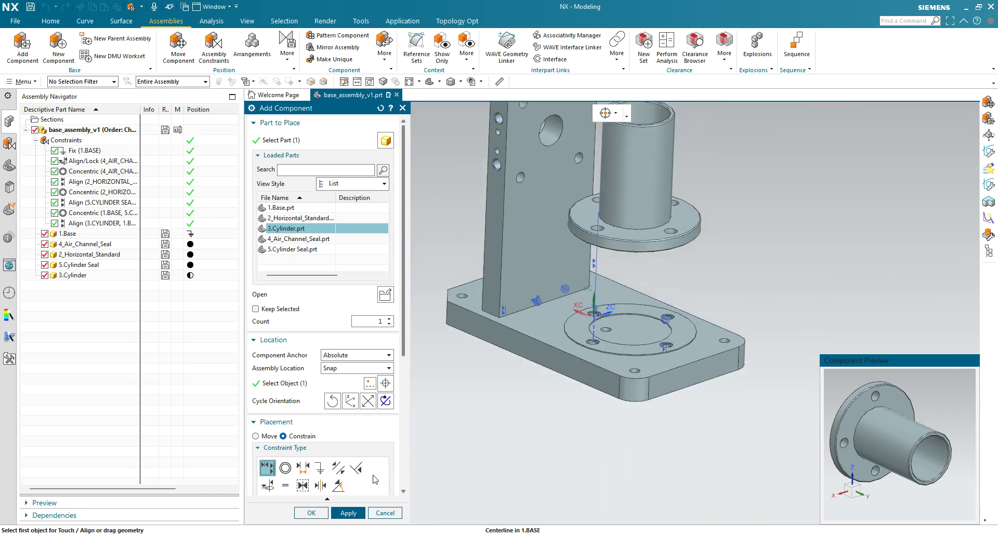
Add a Concentric constraint between an adjacent cylinder seal hole's upper edge and the cylinder flange's matching lower hole edge, and apply the placement
{"action": "left_click", "coordinate": [285, 469]}
{"action": "scroll", "coordinate": [596, 336], "scroll_direction": "up", "scroll_amount": 5}
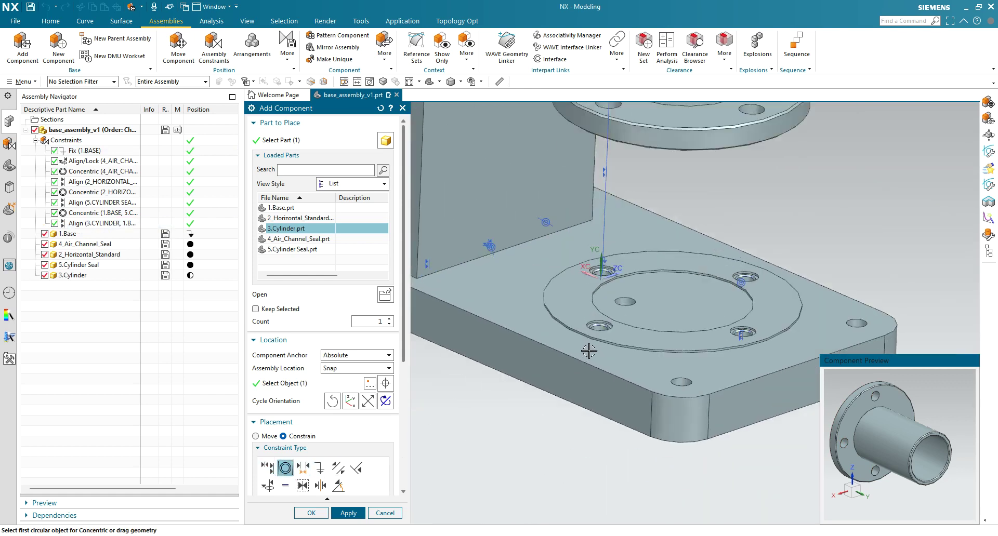
{"action": "left_click", "coordinate": [593, 302]}
{"action": "scroll", "coordinate": [637, 156], "scroll_direction": "down", "scroll_amount": 5}
{"action": "mouse_move", "coordinate": [659, 135]}
{"action": "middle_mouse_down"}
{"action": "mouse_move", "coordinate": [659, 115]}
{"action": "mouse_move", "coordinate": [656, 141]}
{"action": "middle_mouse_up"}
{"action": "middle_click_drag", "start_coordinate": [750, 144], "coordinate": [620, 248]}
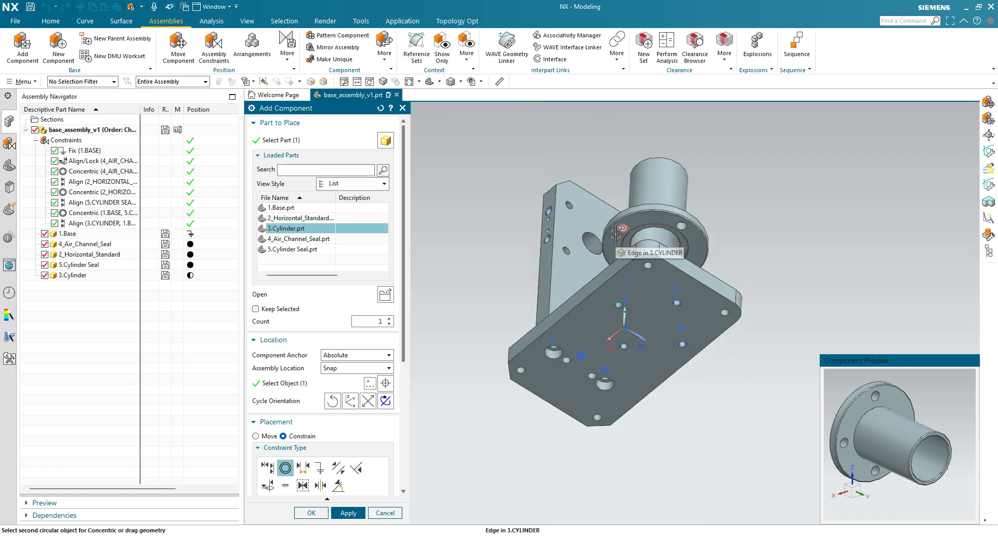
{"action": "left_click", "coordinate": [621, 248]}
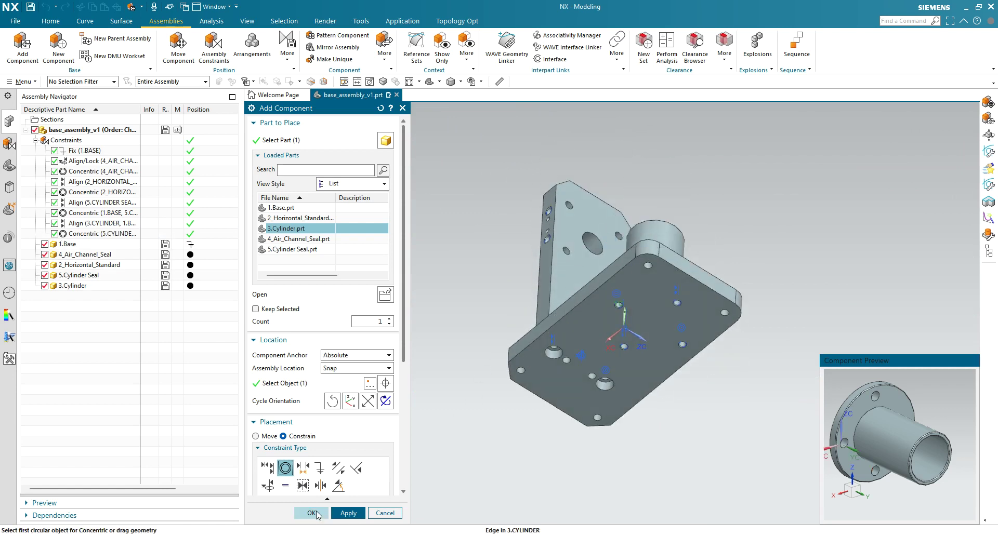
{"action": "left_click", "coordinate": [347, 513]}
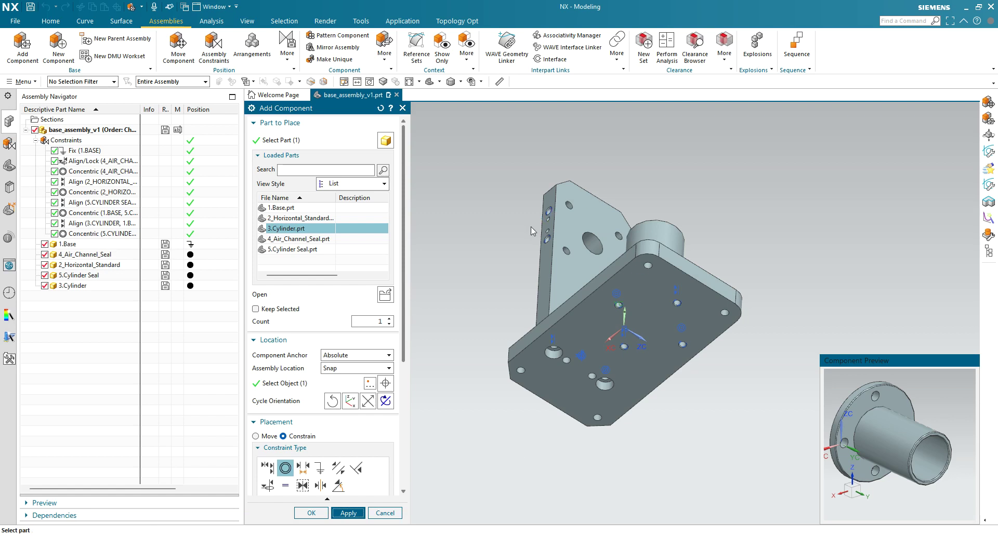
Compare the assembly with the base subassembly drawing in the Stirling engine PDF in Adobe Acrobat Reader, and return to NX
{"action": "middle_click_drag", "start_coordinate": [518, 228], "coordinate": [537, 269]}
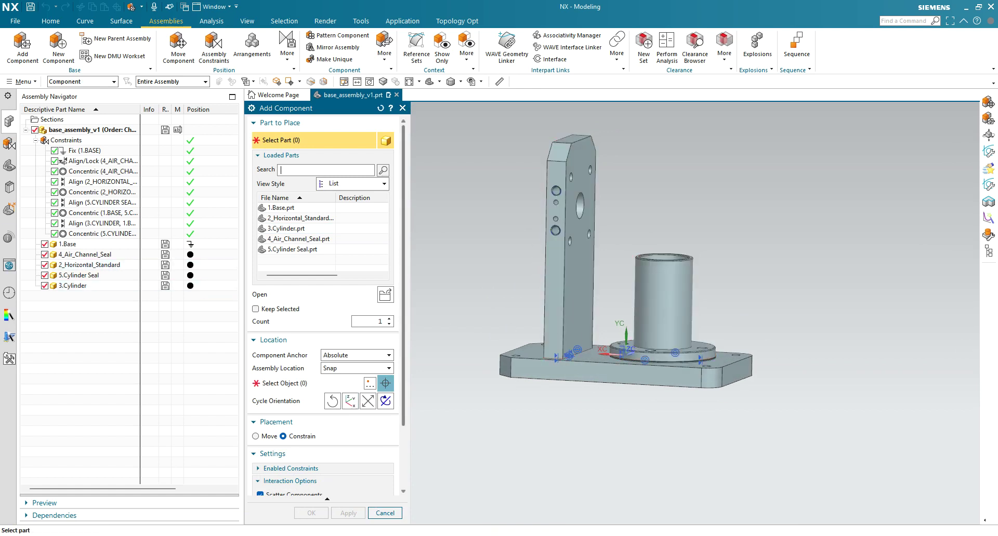
{"action": "left_click_drag", "start_coordinate": [0, 76], "coordinate": [278, 54]}
{"action": "middle_click_drag", "start_coordinate": [772, 262], "coordinate": [648, 258]}
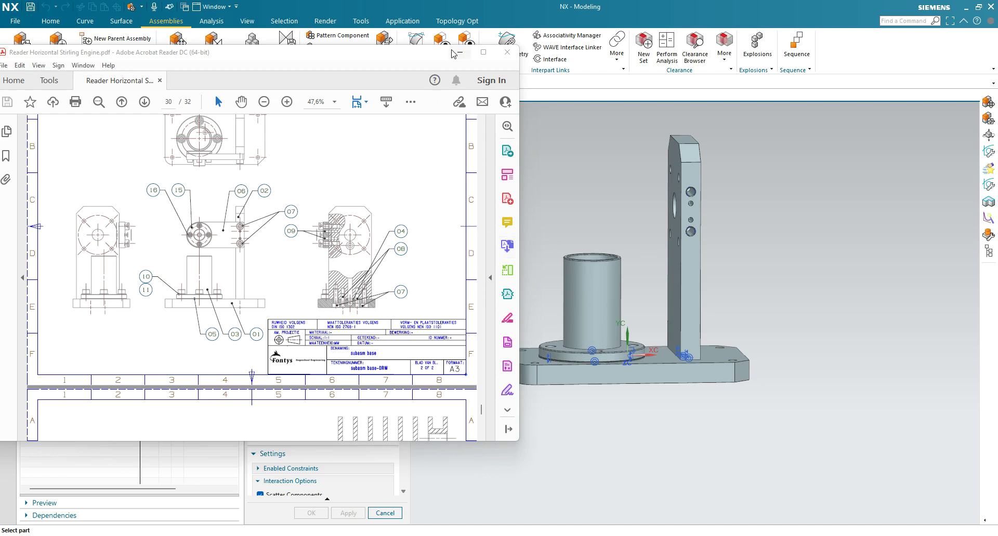
{"action": "middle_click_drag", "start_coordinate": [656, 229], "coordinate": [662, 264]}
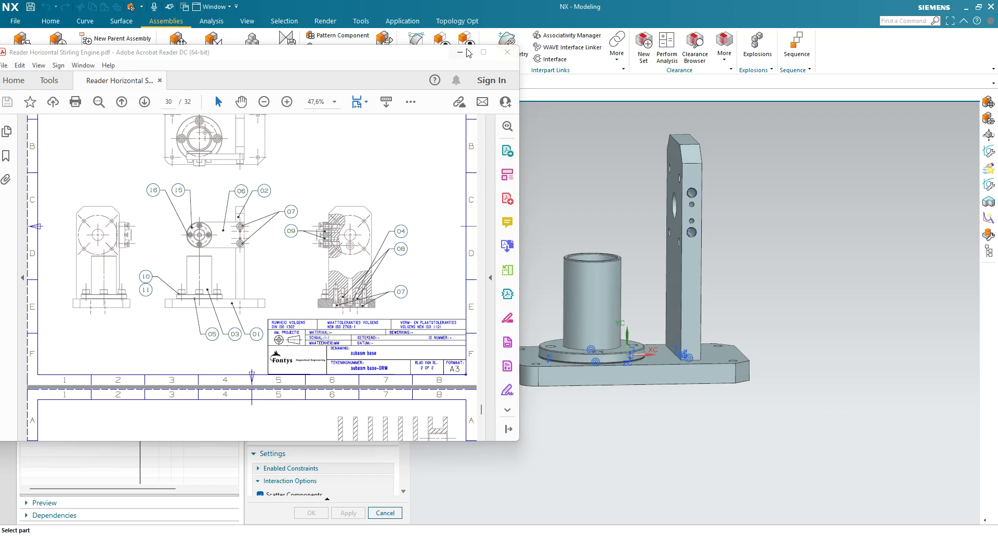
{"action": "left_click_drag", "start_coordinate": [396, 58], "coordinate": [0, 78]}
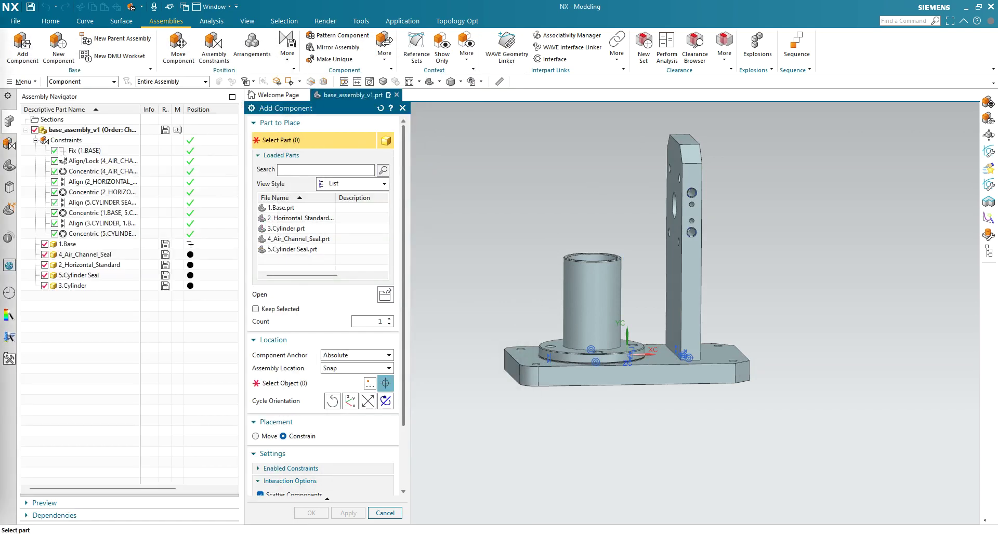
Add 6_Support.prt as a constrained component, place it in free space above the cylinder and turn it roughly horizontal
{"action": "left_click", "coordinate": [385, 295]}
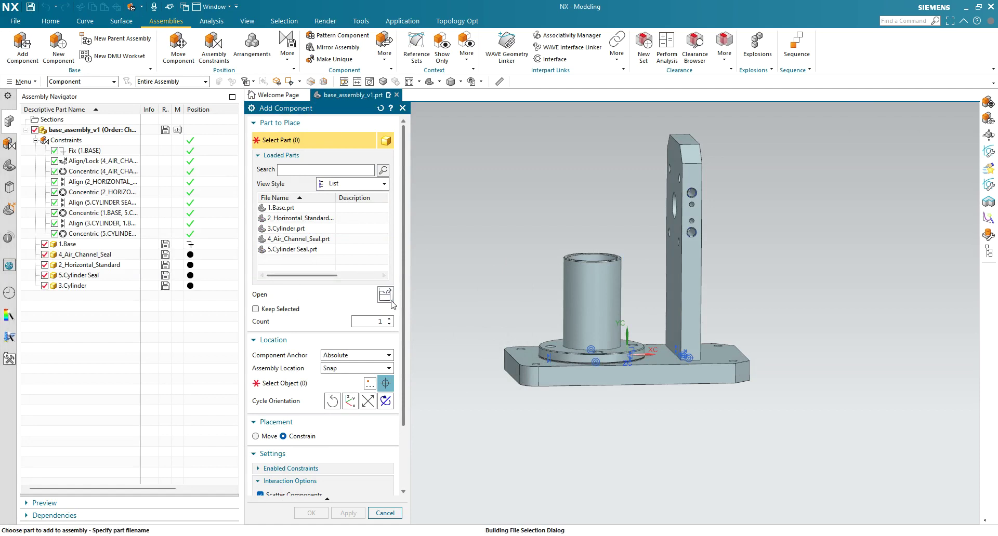
{"action": "left_click", "coordinate": [517, 291]}
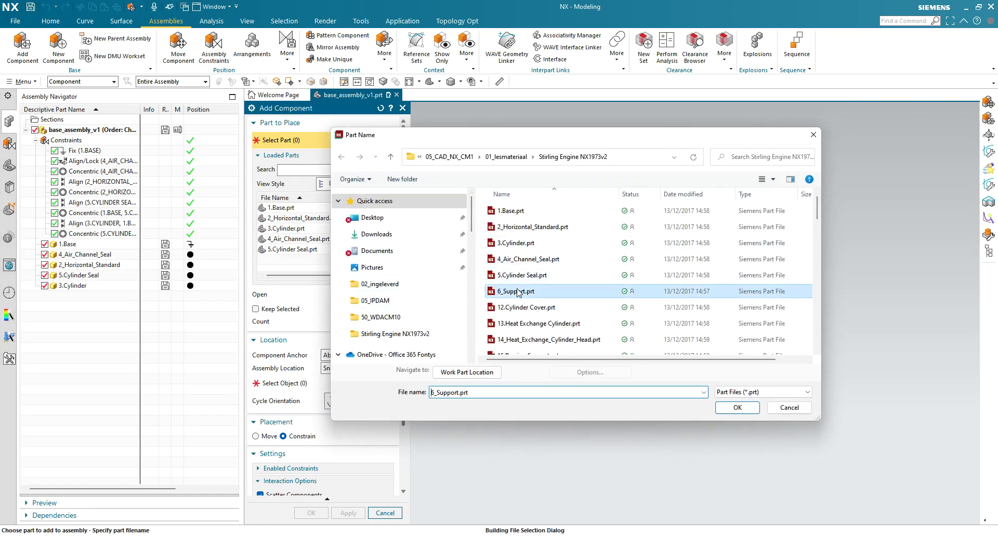
{"action": "left_click", "coordinate": [737, 408]}
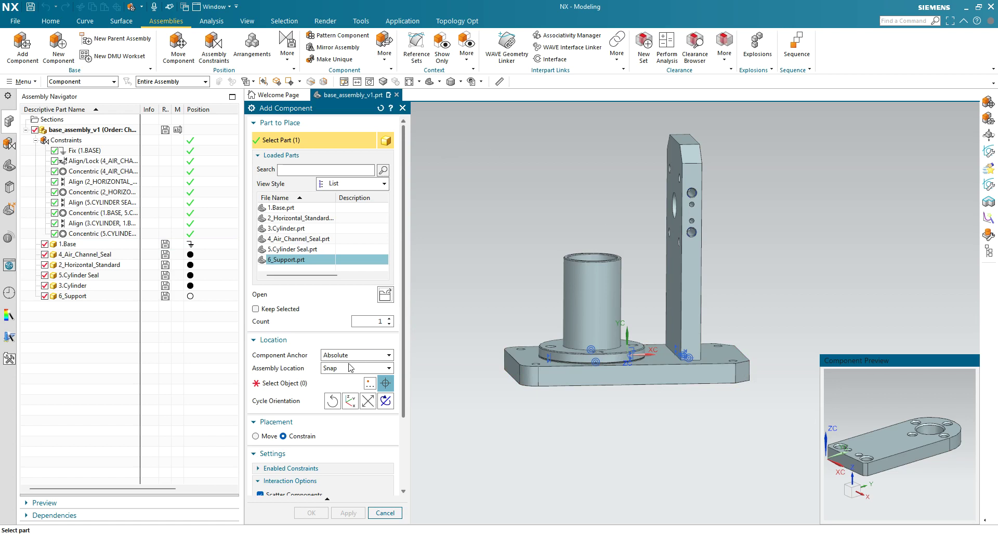
{"action": "left_click", "coordinate": [497, 175]}
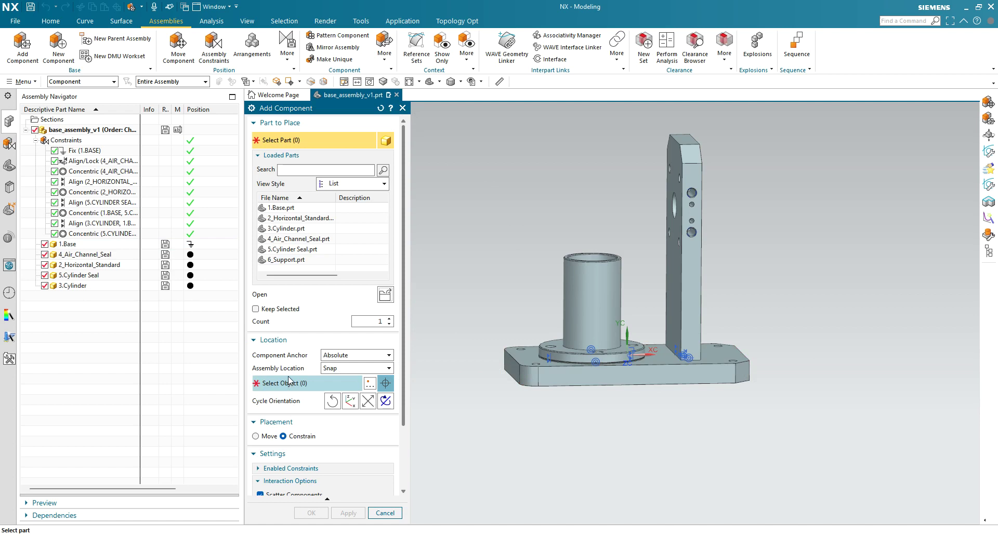
{"action": "left_click", "coordinate": [290, 261]}
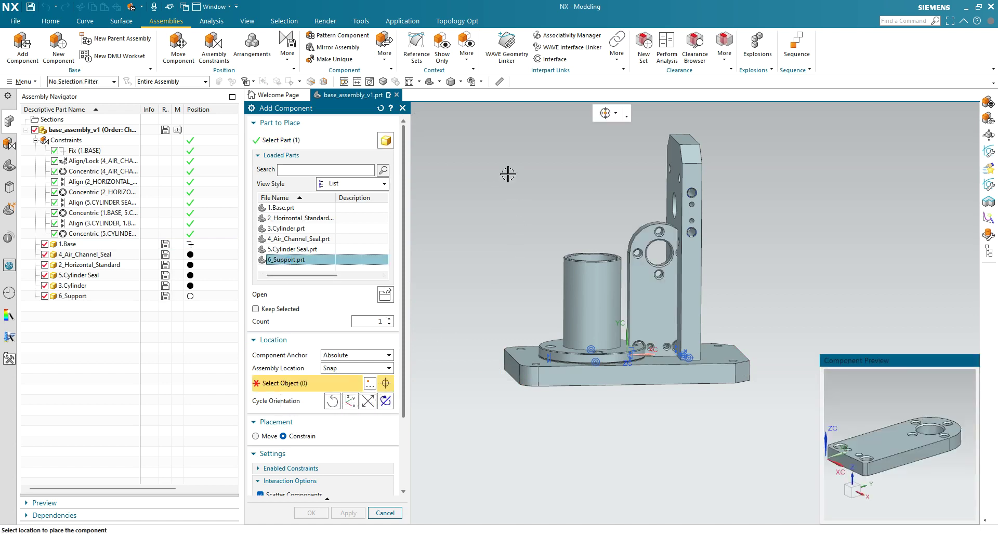
{"action": "left_click", "coordinate": [516, 187]}
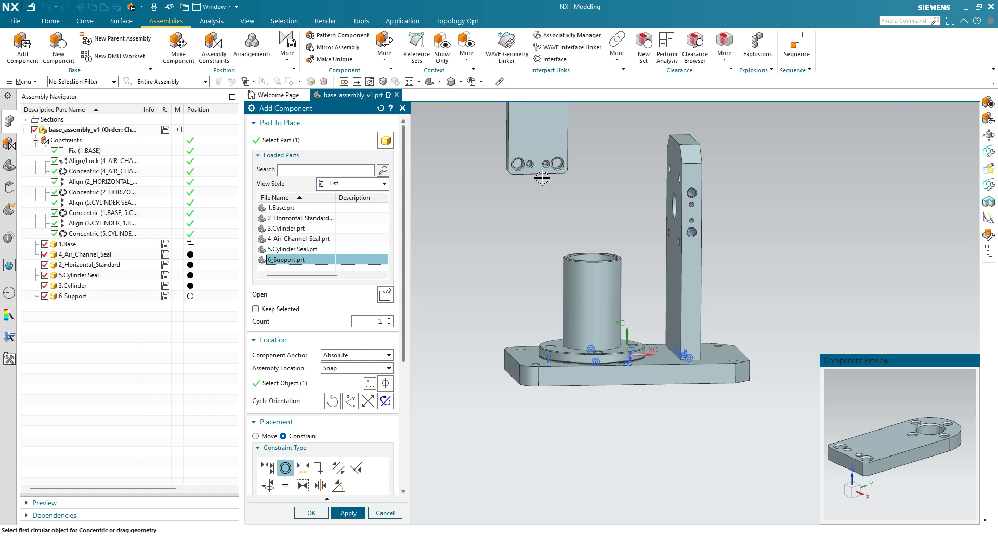
{"action": "scroll", "coordinate": [488, 191], "scroll_direction": "up", "scroll_amount": 3}
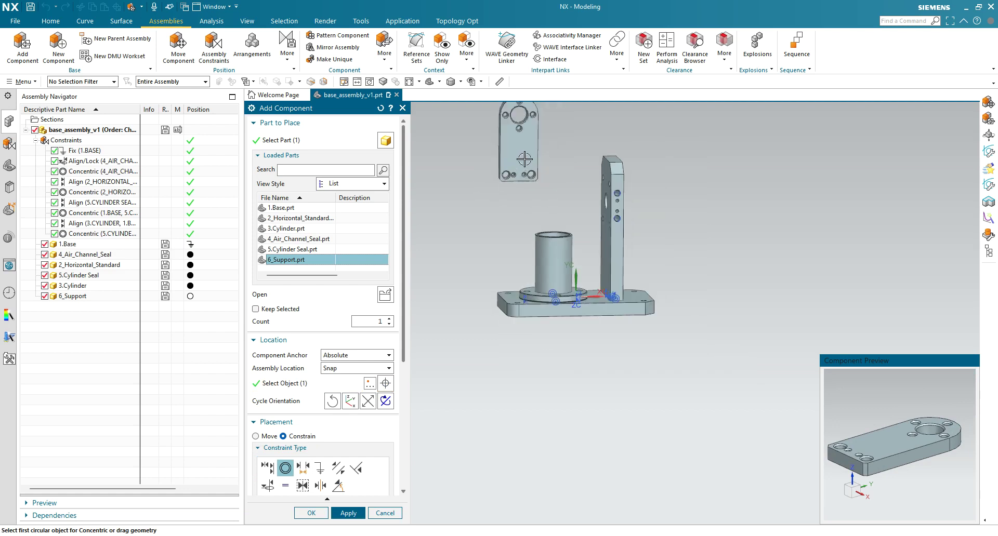
{"action": "left_click_drag", "start_coordinate": [517, 151], "coordinate": [546, 109]}
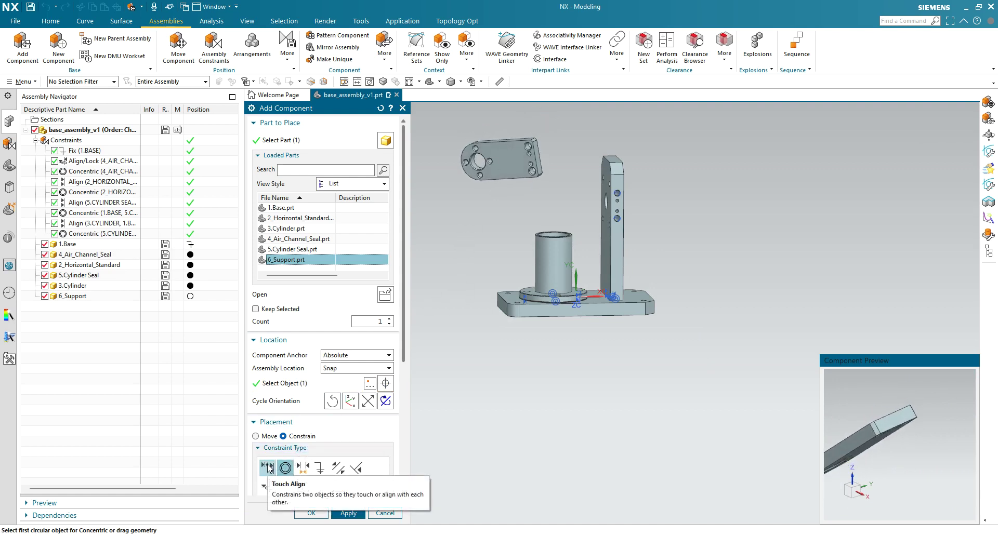
Align the centreline of the support's large upper corner hole with the upper large hole in the standard's narrow side using Touch Align
{"action": "scroll", "coordinate": [562, 156], "scroll_direction": "up", "scroll_amount": 4}
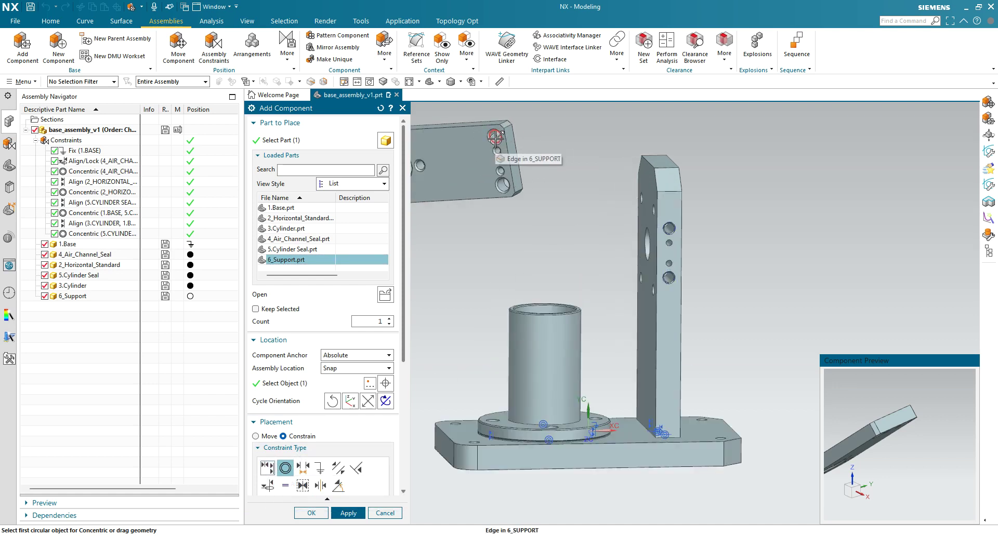
{"action": "left_click", "coordinate": [273, 465]}
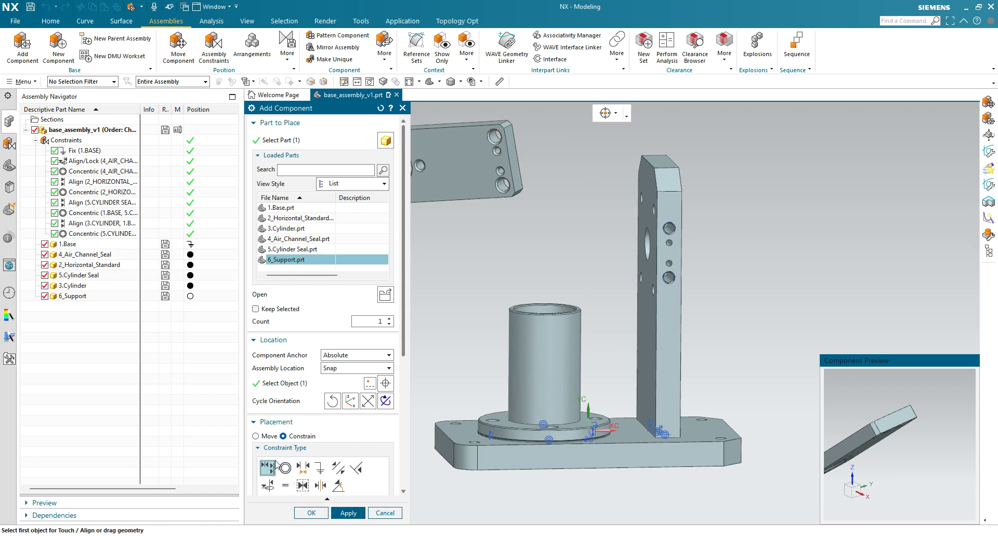
{"action": "left_click", "coordinate": [494, 136]}
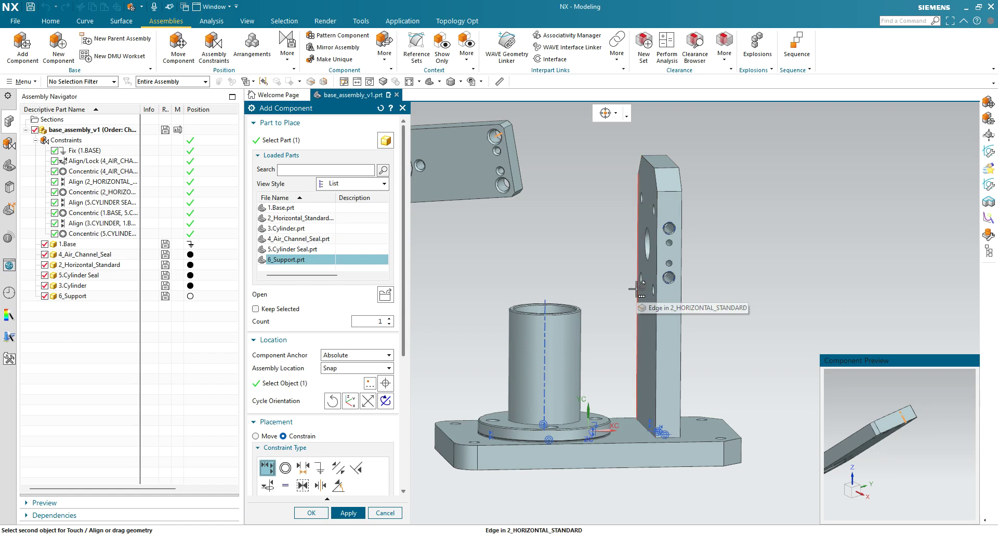
{"action": "left_click", "coordinate": [670, 227]}
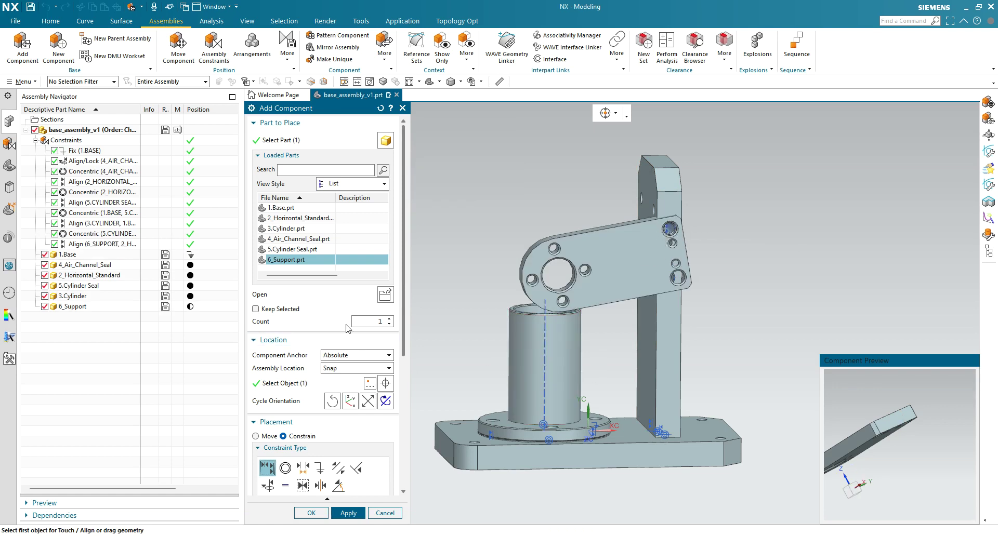
Try to add a Concentric constraint between the standard's lower large side hole and the matching hole edge on the support's contact face
{"action": "left_click", "coordinate": [285, 469]}
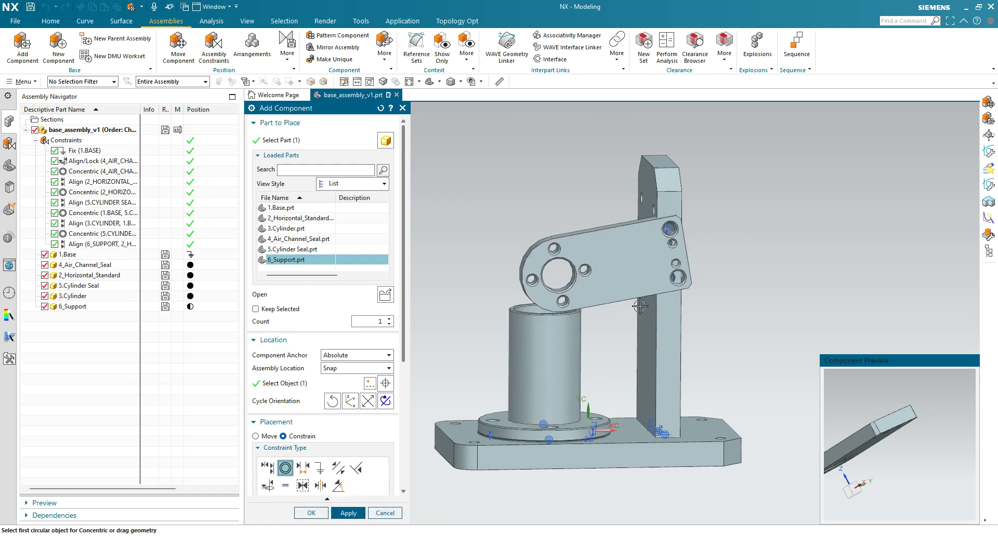
{"action": "scroll", "coordinate": [702, 299], "scroll_direction": "up", "scroll_amount": 6}
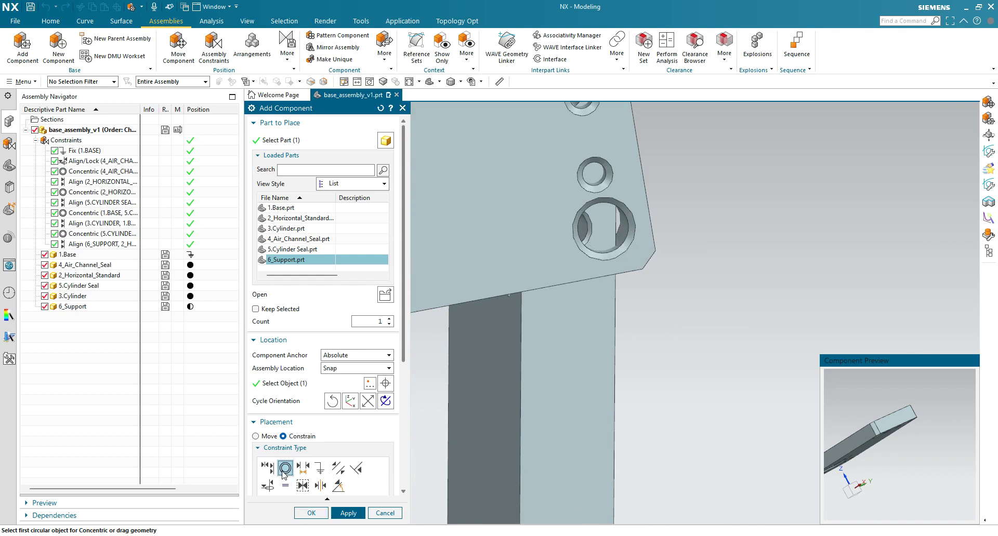
{"action": "left_click", "coordinate": [592, 233]}
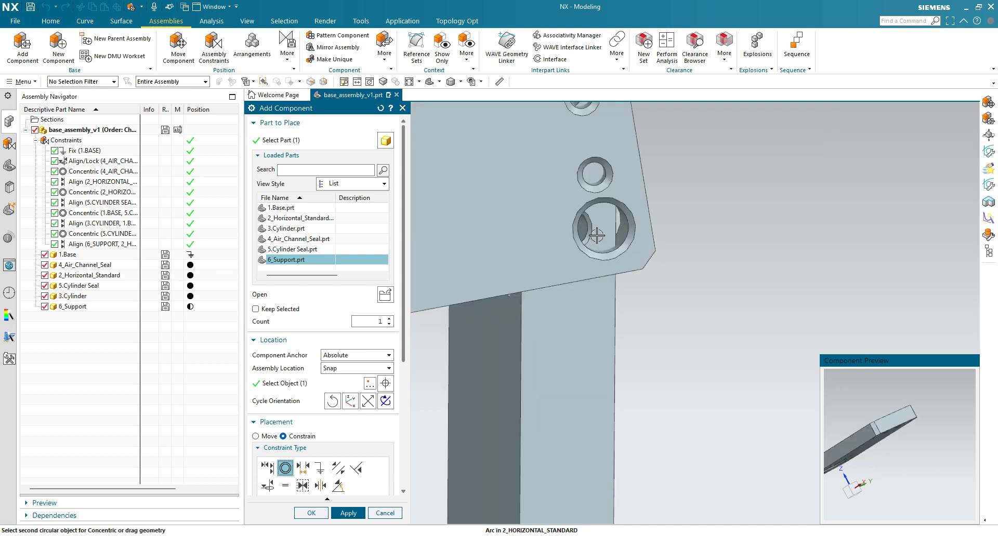
{"action": "middle_click_drag", "start_coordinate": [757, 285], "coordinate": [698, 300]}
{"action": "scroll", "coordinate": [636, 300], "scroll_direction": "down", "scroll_amount": 6}
{"action": "middle_click_drag", "start_coordinate": [636, 300], "coordinate": [498, 337]}
{"action": "scroll", "coordinate": [498, 336], "scroll_direction": "up", "scroll_amount": 4}
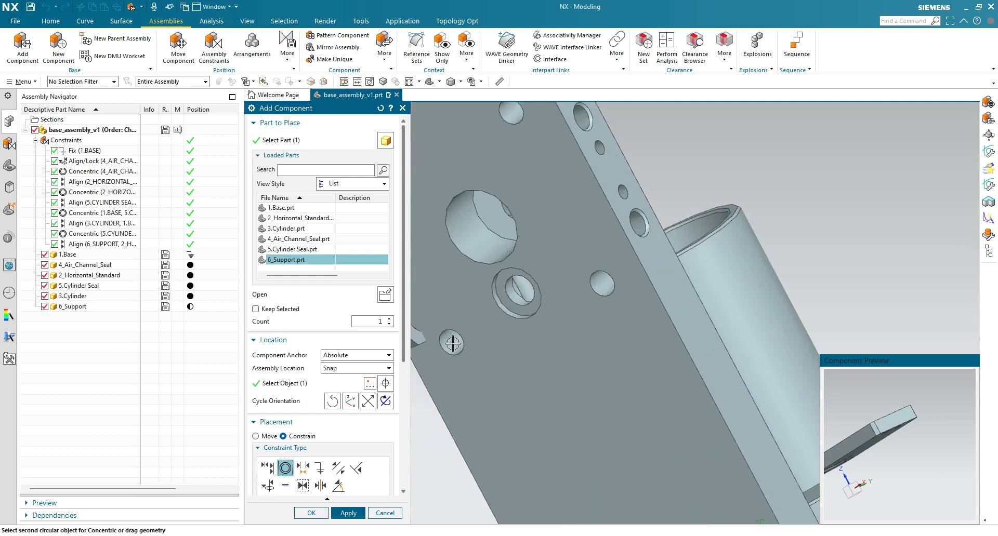
{"action": "middle_click_drag", "start_coordinate": [423, 446], "coordinate": [518, 383], "text": "shift"}
{"action": "right_click", "coordinate": [518, 383]}
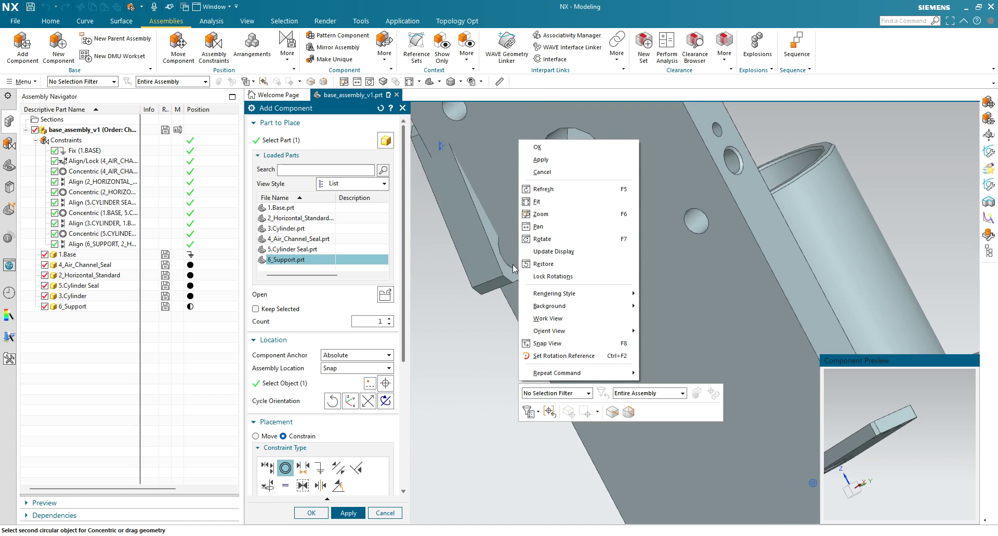
{"action": "key", "text": "Escape"}
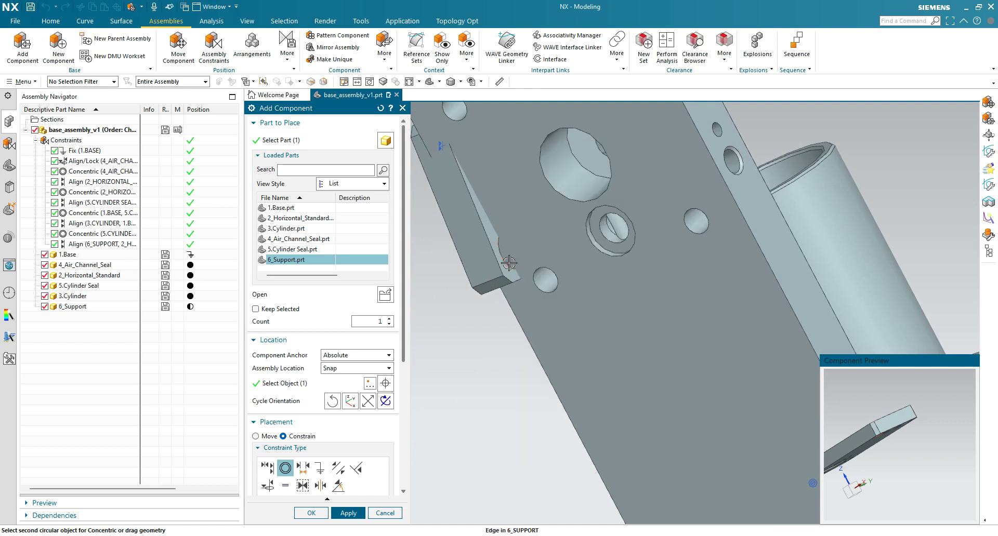
{"action": "left_click", "coordinate": [509, 263]}
{"action": "key", "text": "ctrl+f"}
{"action": "scroll", "coordinate": [488, 358], "scroll_direction": "up", "scroll_amount": 8}
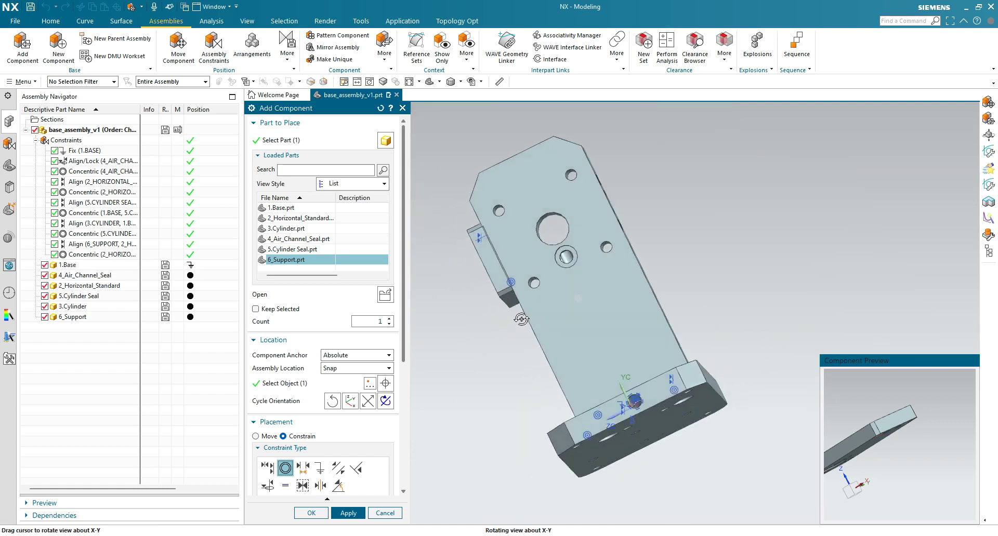
{"action": "middle_click_drag", "start_coordinate": [504, 282], "coordinate": [556, 265]}
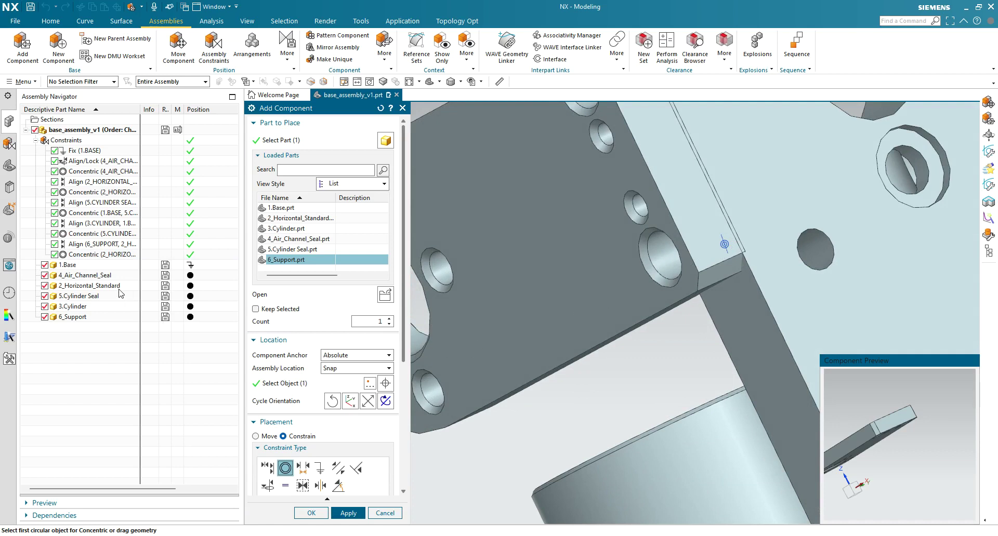
Delete the last Concentric constraint between the horizontal standard and the support, and finish adding the component
{"action": "right_click", "coordinate": [87, 257]}
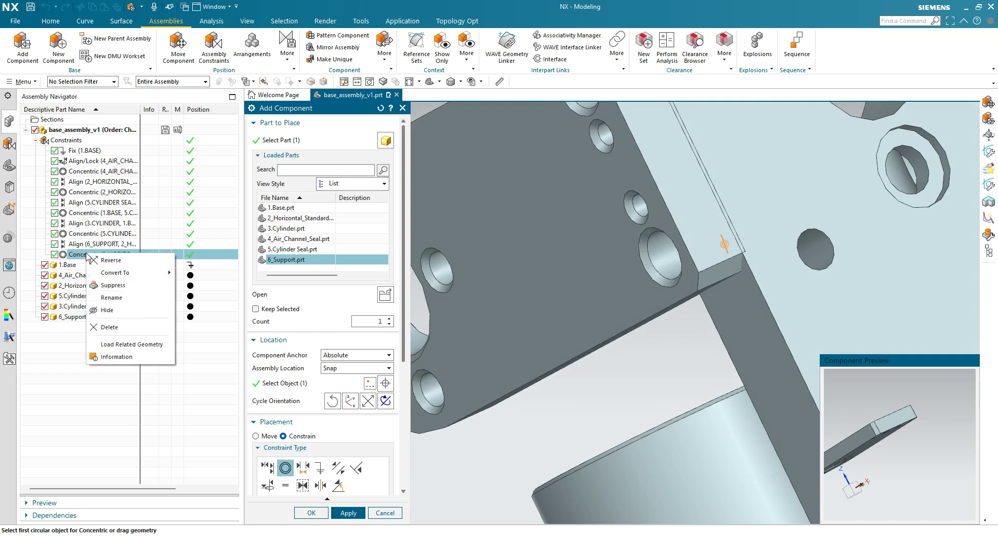
{"action": "left_click", "coordinate": [108, 327]}
{"action": "scroll", "coordinate": [589, 357], "scroll_direction": "down", "scroll_amount": 4}
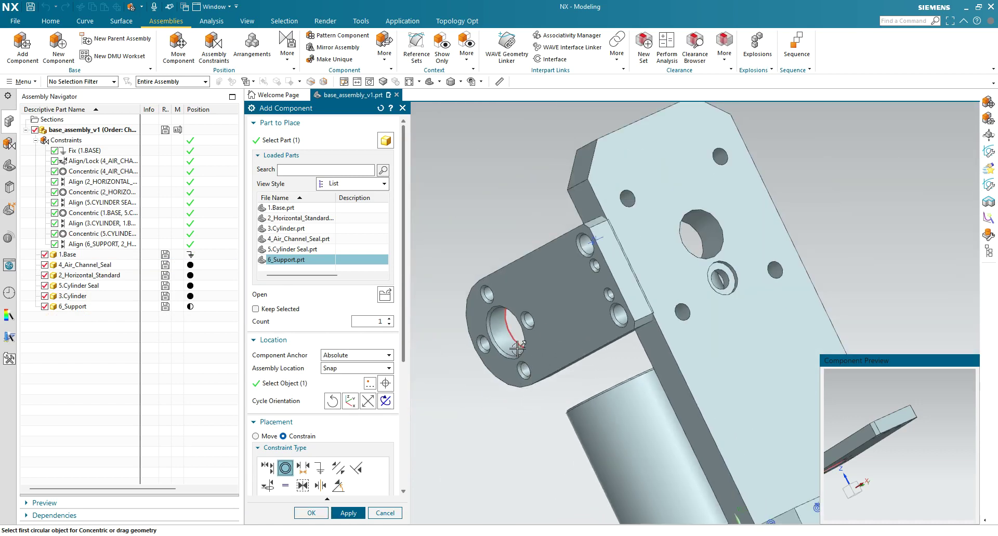
{"action": "left_click", "coordinate": [310, 517]}
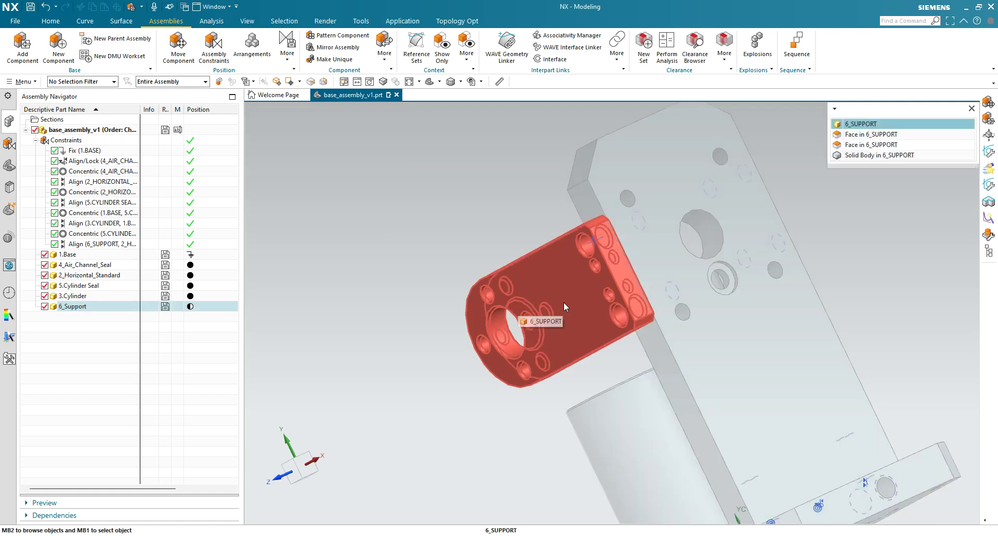
Rotate the support with Move Component about its constrained hole axis so its contact face swings clear of the horizontal standard
{"action": "left_click", "coordinate": [564, 303]}
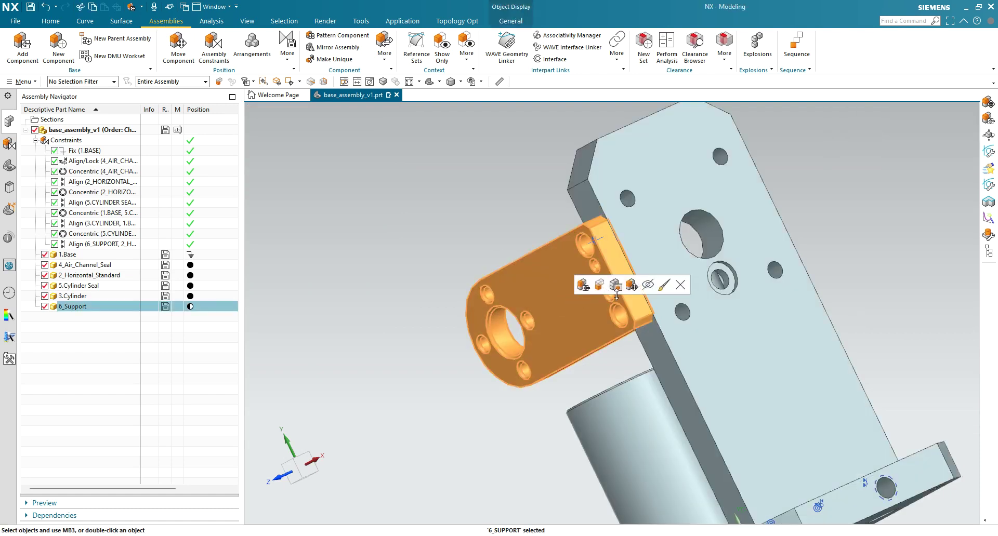
{"action": "left_click", "coordinate": [633, 286]}
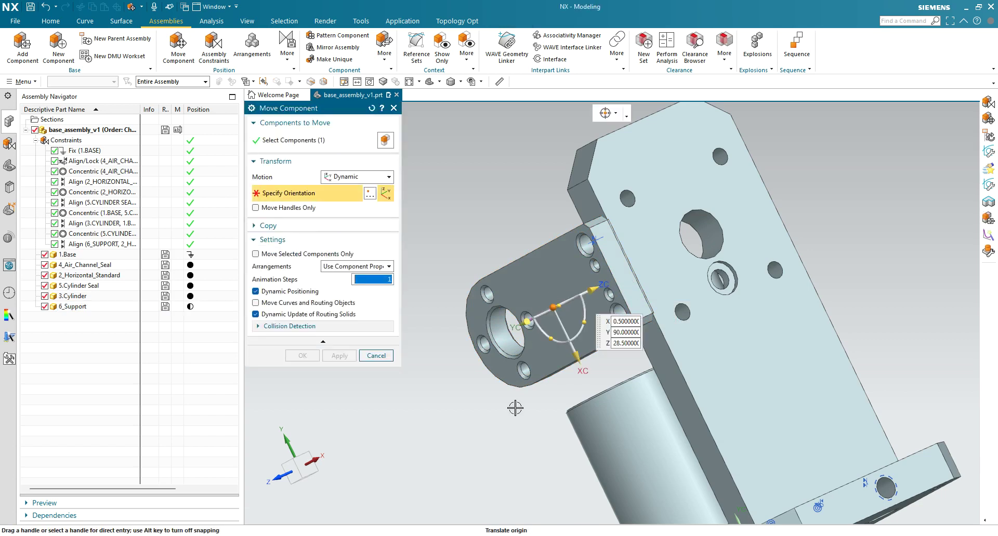
{"action": "middle_click_drag", "start_coordinate": [515, 408], "coordinate": [515, 445]}
{"action": "left_click_drag", "start_coordinate": [589, 315], "coordinate": [533, 346]}
{"action": "left_click", "coordinate": [302, 355]}
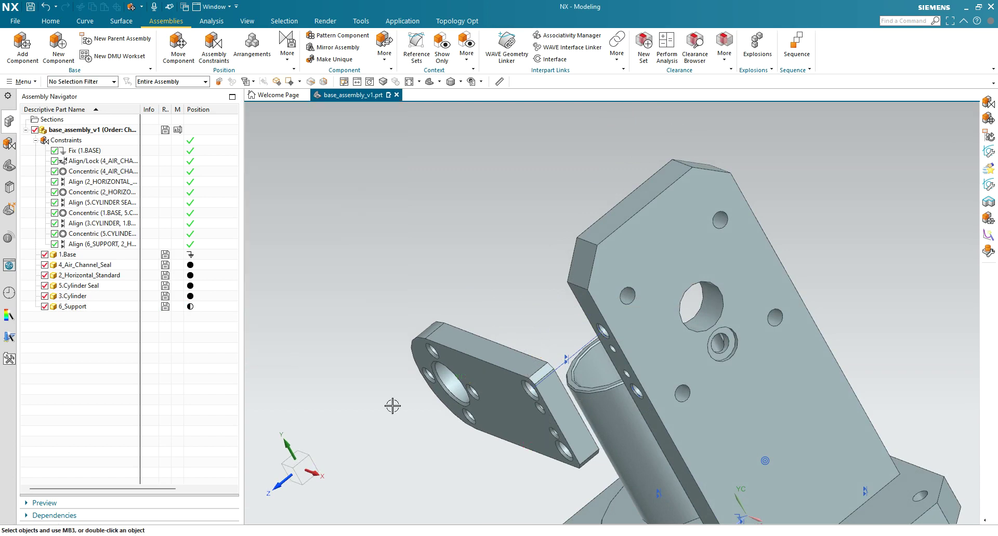
Add a Concentric constraint between the upper large hole edge in the standard's narrow side and the matching hole edge on the support's contact face
{"action": "left_click", "coordinate": [205, 56]}
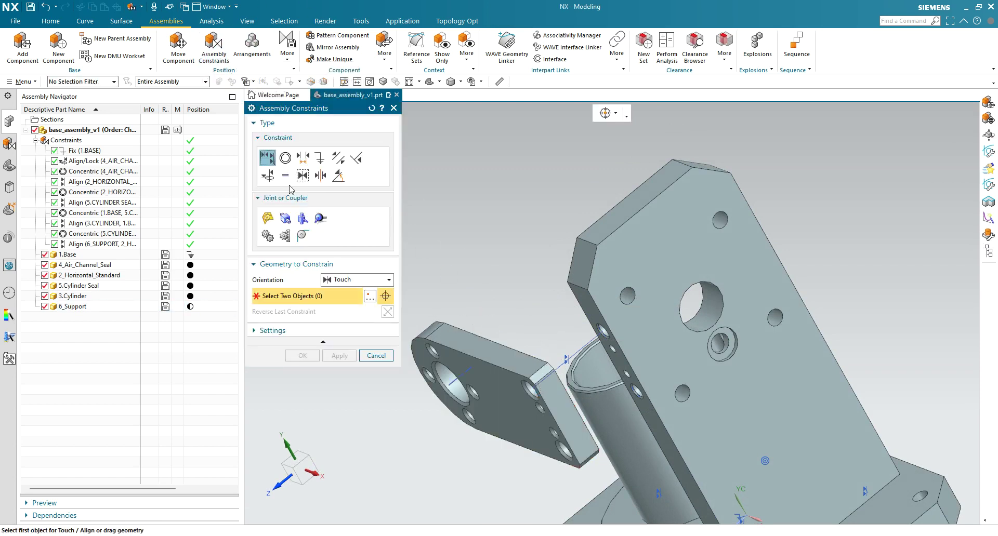
{"action": "left_click", "coordinate": [285, 158]}
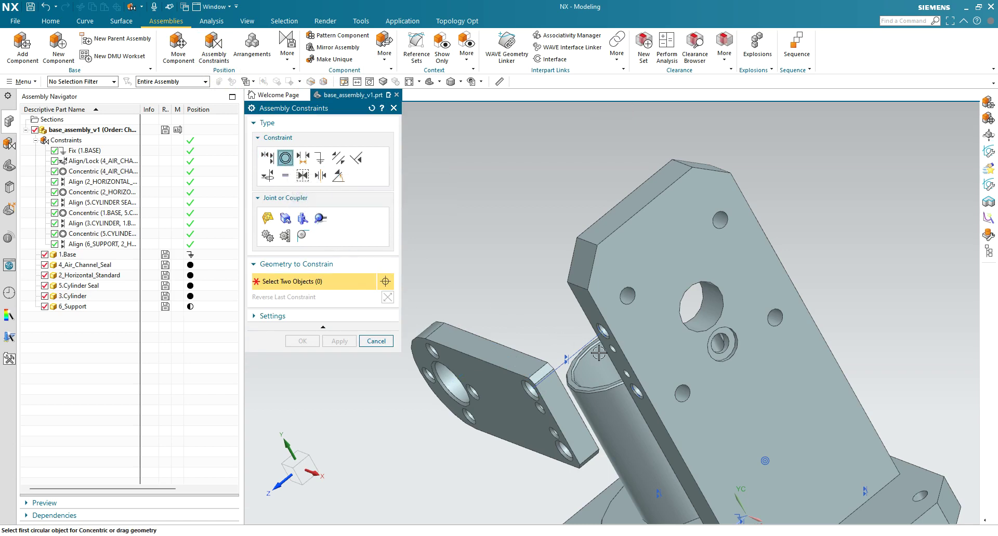
{"action": "scroll", "coordinate": [599, 353], "scroll_direction": "up", "scroll_amount": 2}
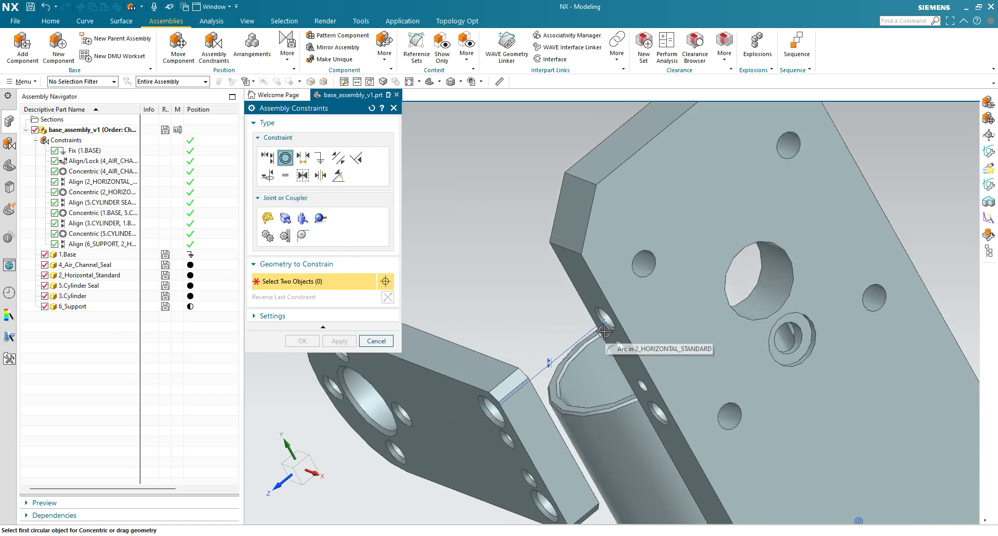
{"action": "left_click", "coordinate": [604, 331]}
{"action": "middle_click_drag", "start_coordinate": [527, 309], "coordinate": [510, 339]}
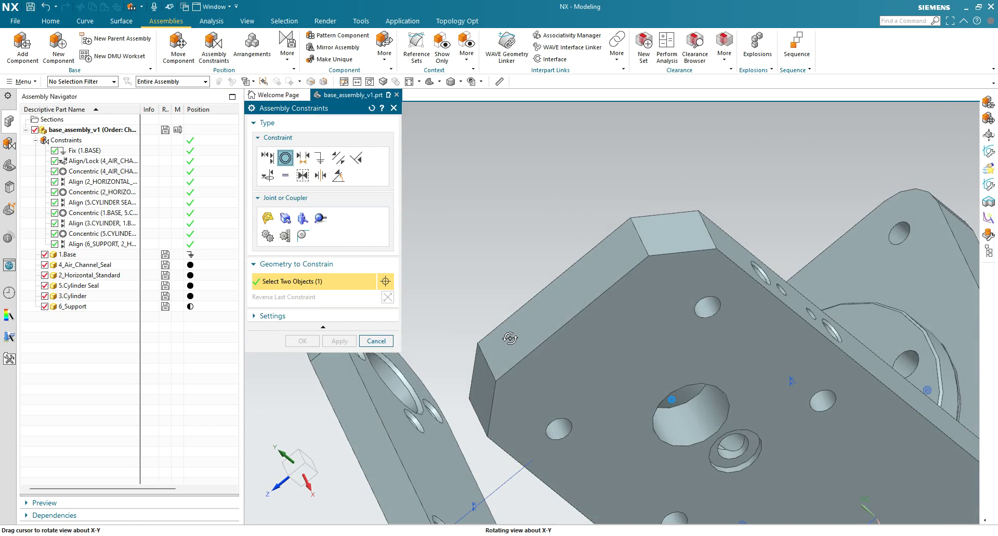
{"action": "left_click", "coordinate": [439, 514]}
{"action": "left_click", "coordinate": [302, 341]}
{"action": "middle_click_drag", "start_coordinate": [403, 396], "coordinate": [547, 310]}
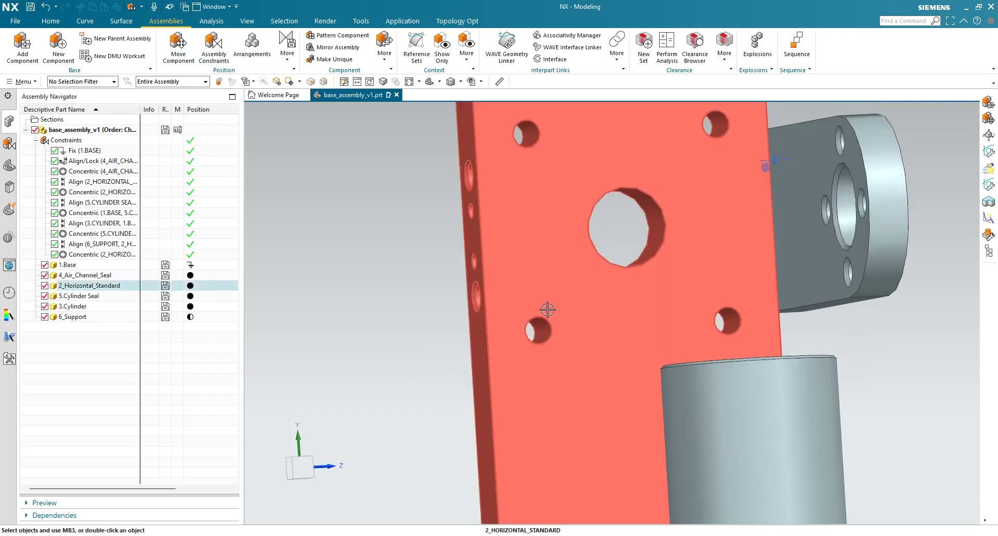
{"action": "scroll", "coordinate": [548, 309], "scroll_direction": "up", "scroll_amount": 10}
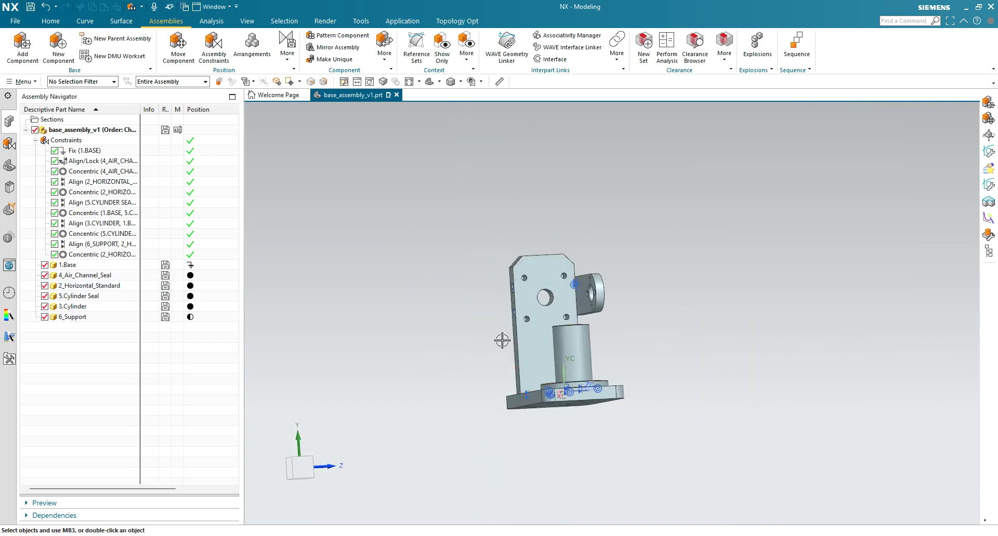
{"action": "middle_click_drag", "start_coordinate": [494, 343], "coordinate": [418, 356]}
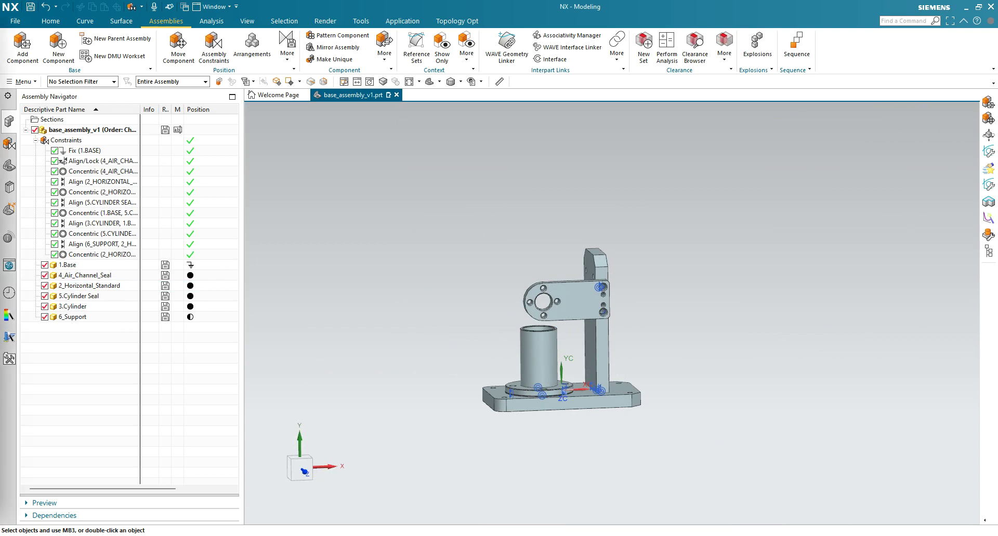
Switch to Reader Horizontal Stirling Engine.pdf in Adobe Acrobat Reader and examine the base and heat exchange cylinder subassembly drawings
{"action": "key", "text": "alt+Tab"}
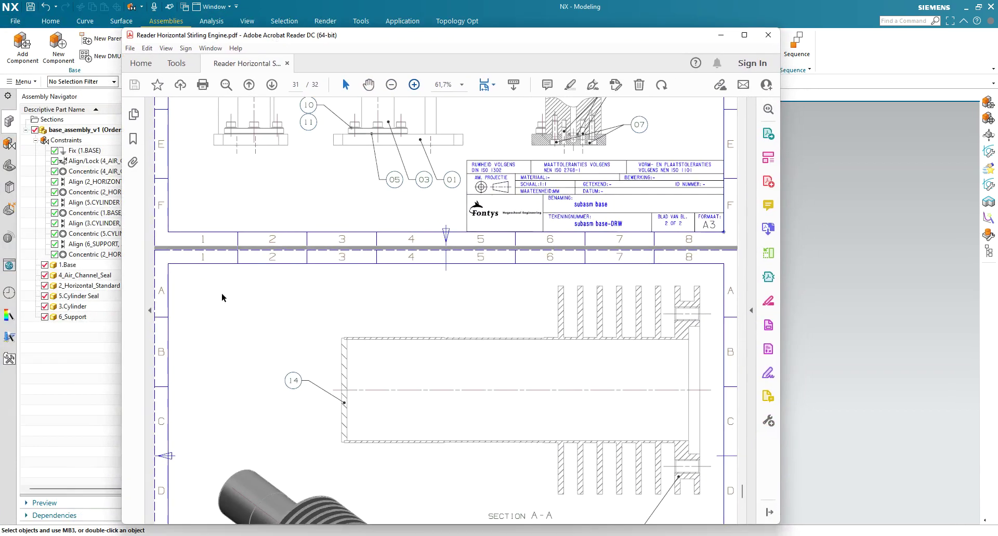
{"action": "scroll", "coordinate": [223, 300], "scroll_direction": "down", "scroll_amount": 2}
{"action": "scroll", "coordinate": [227, 304], "scroll_direction": "up", "scroll_amount": 5}
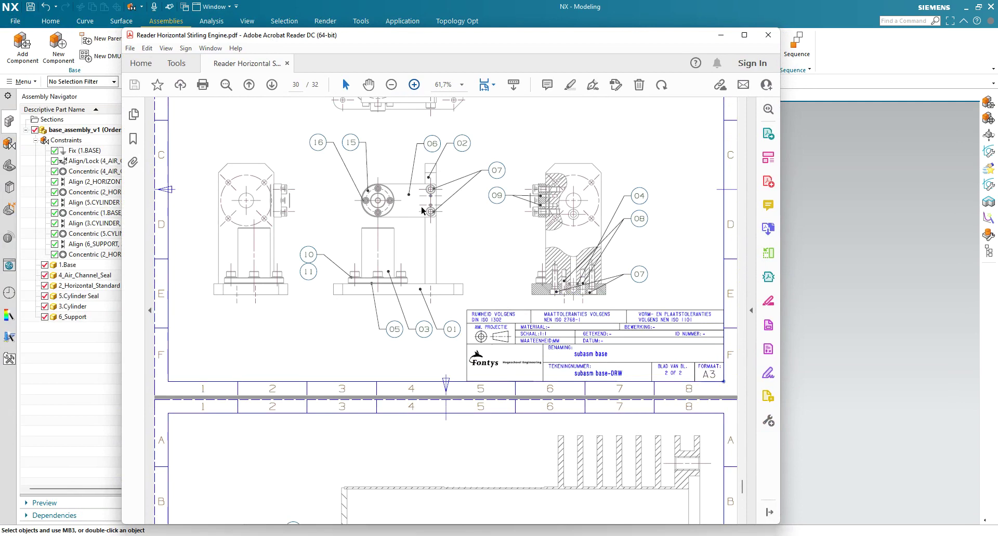
{"action": "scroll", "coordinate": [384, 230], "scroll_direction": "down", "scroll_amount": 5}
{"action": "scroll", "coordinate": [384, 230], "scroll_direction": "down", "scroll_amount": 3}
{"action": "scroll", "coordinate": [379, 200], "scroll_direction": "up", "scroll_amount": 5}
{"action": "scroll", "coordinate": [378, 197], "scroll_direction": "up", "scroll_amount": 7}
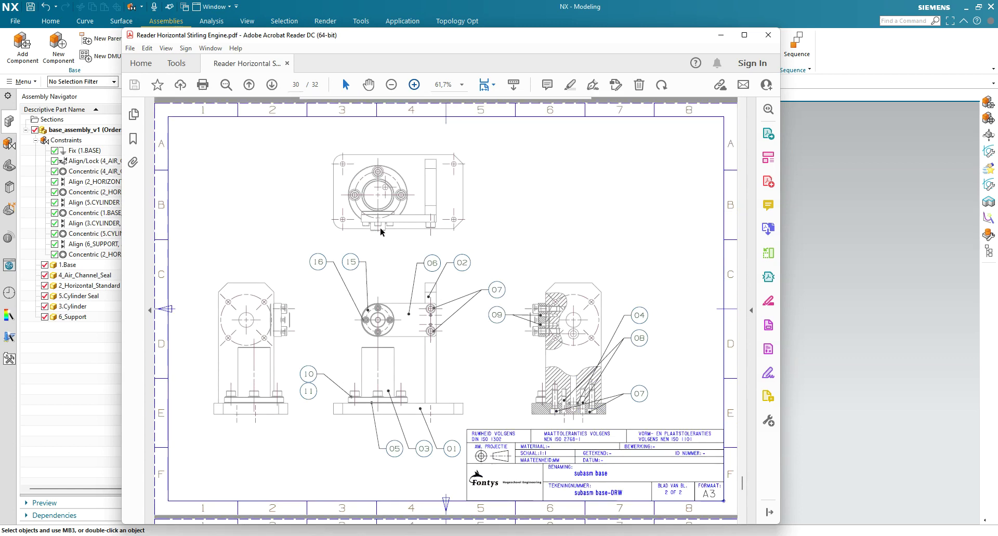
{"action": "scroll", "coordinate": [410, 369], "scroll_direction": "down", "scroll_amount": 5}
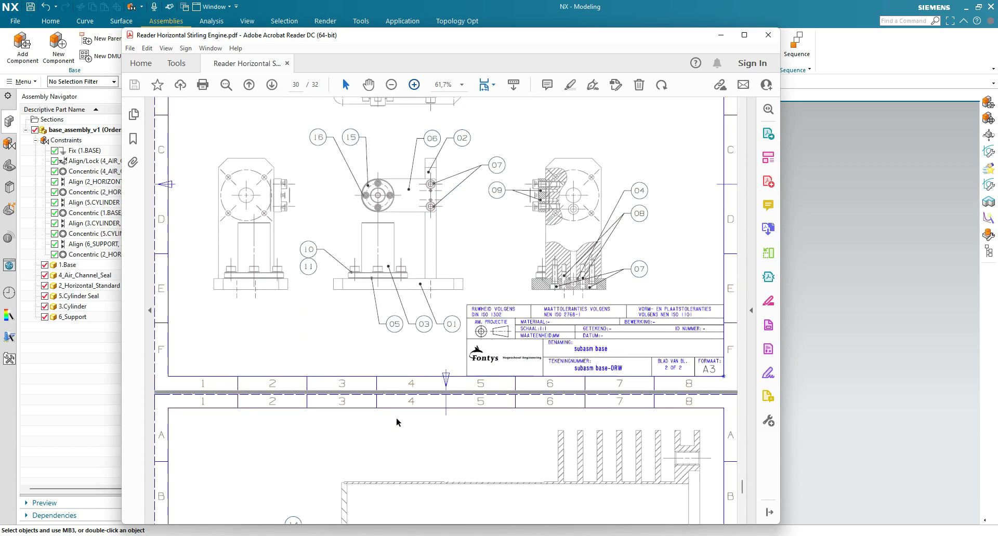
{"action": "scroll", "coordinate": [398, 438], "scroll_direction": "down", "scroll_amount": 1}
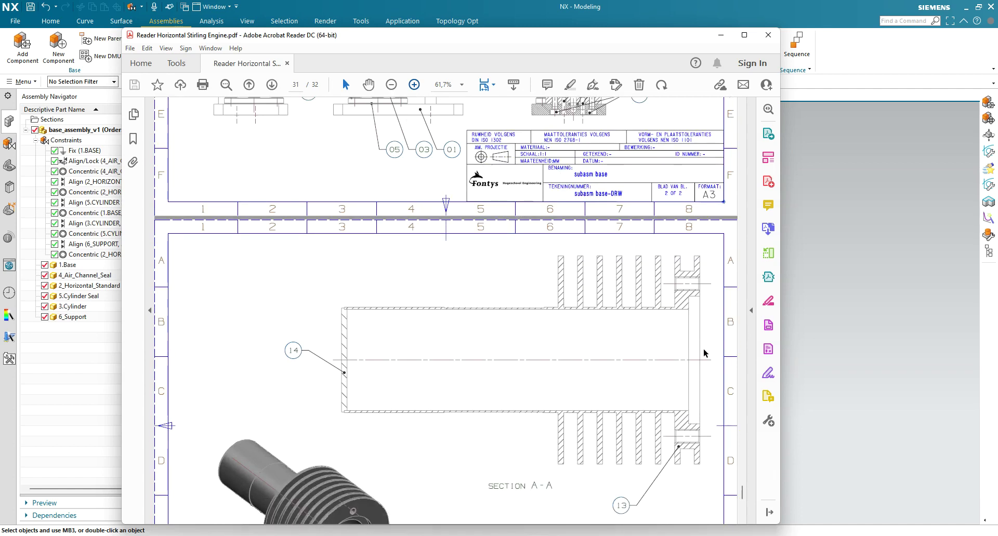
{"action": "scroll", "coordinate": [643, 346], "scroll_direction": "down", "scroll_amount": 2}
{"action": "scroll", "coordinate": [516, 318], "scroll_direction": "up", "scroll_amount": 6}
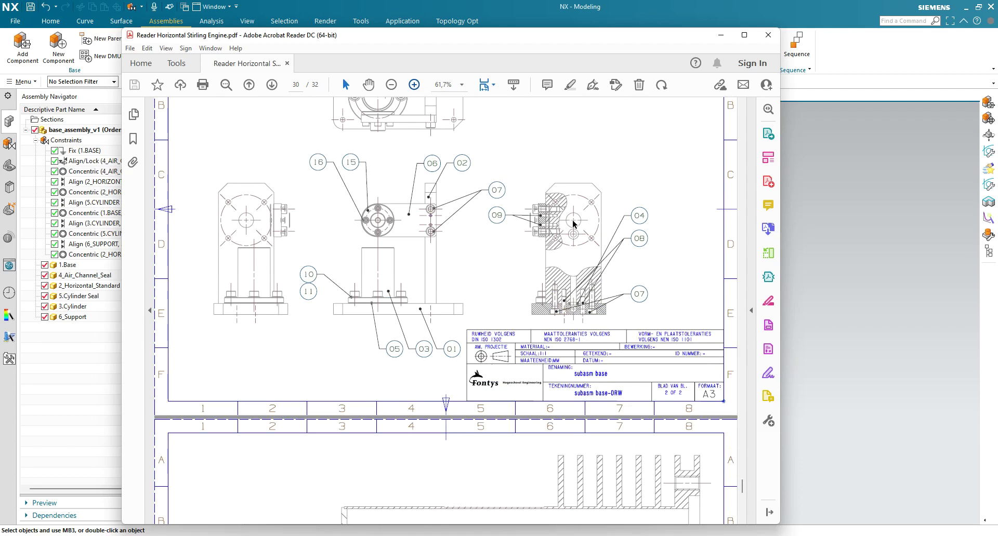
Examine the complete horizontal Stirling engine drawing and the heat exchange piston subassembly drawing with parts 17 to 20
{"action": "scroll", "coordinate": [407, 449], "scroll_direction": "down", "scroll_amount": 20}
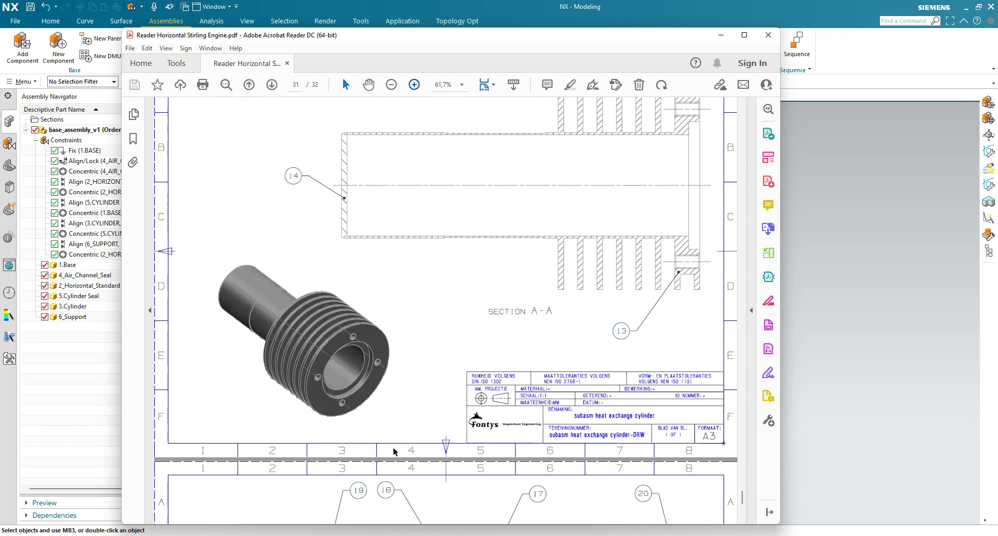
{"action": "scroll", "coordinate": [407, 450], "scroll_direction": "down", "scroll_amount": 5}
{"action": "scroll", "coordinate": [374, 433], "scroll_direction": "up", "scroll_amount": 10}
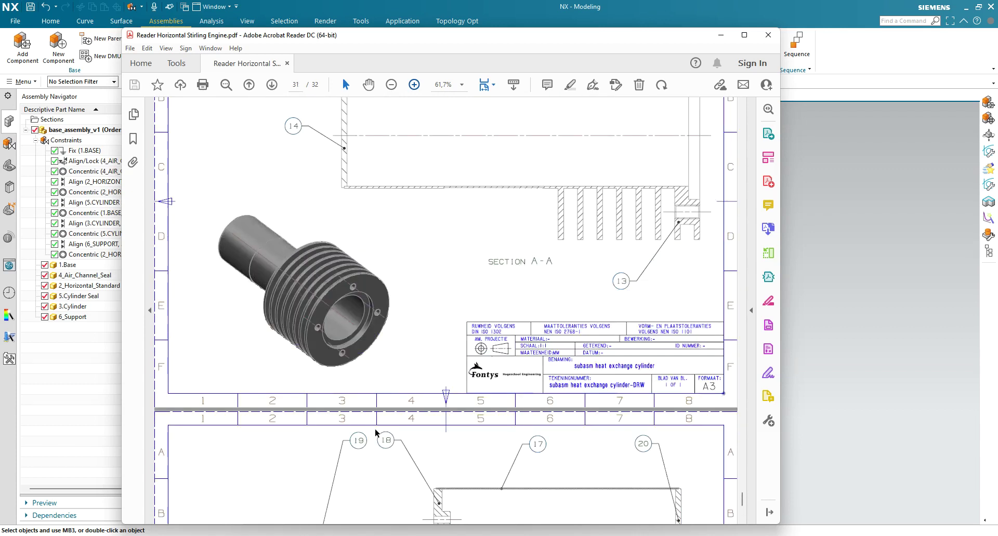
{"action": "scroll", "coordinate": [374, 433], "scroll_direction": "up", "scroll_amount": 20}
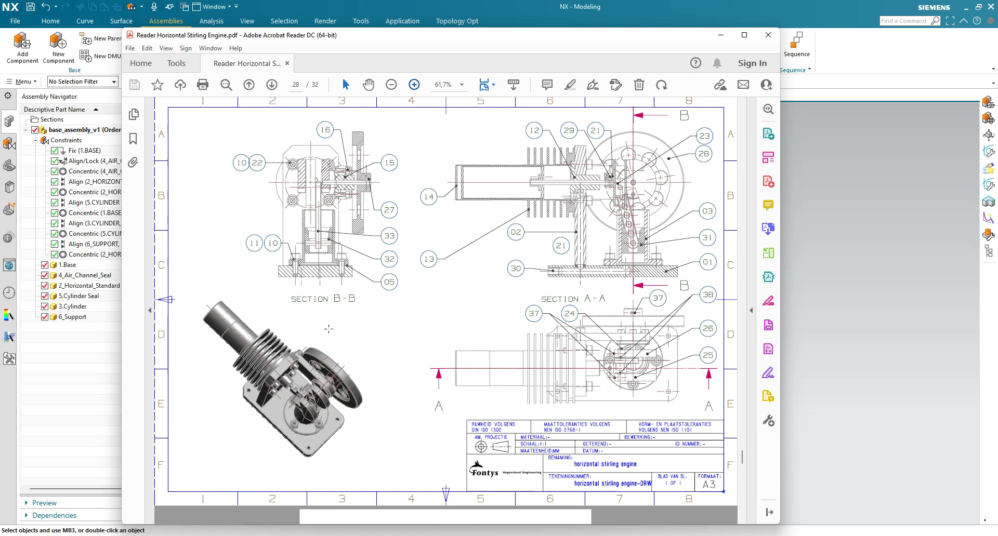
{"action": "scroll", "coordinate": [393, 384], "scroll_direction": "down", "scroll_amount": 3}
{"action": "scroll", "coordinate": [393, 384], "scroll_direction": "down", "scroll_amount": 13}
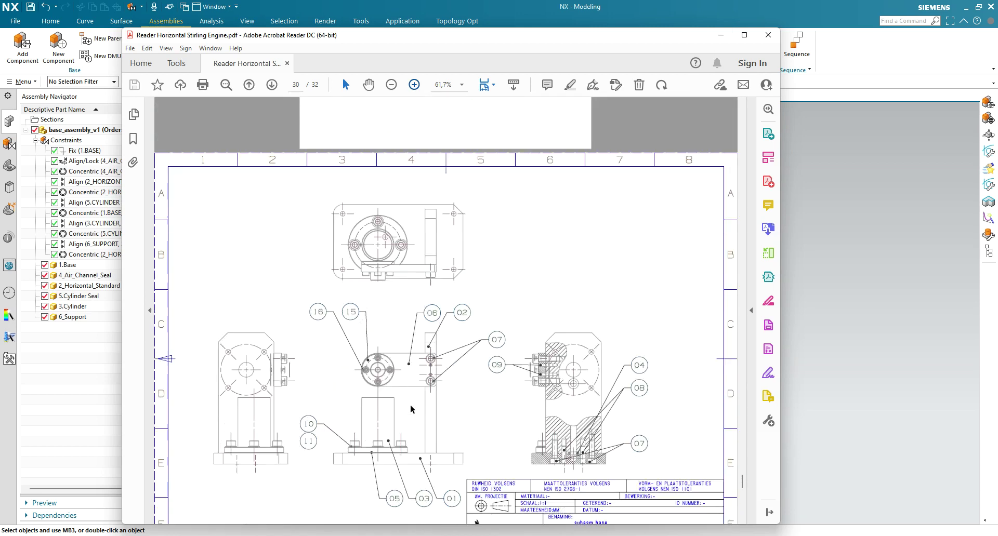
{"action": "scroll", "coordinate": [410, 409], "scroll_direction": "down", "scroll_amount": 12}
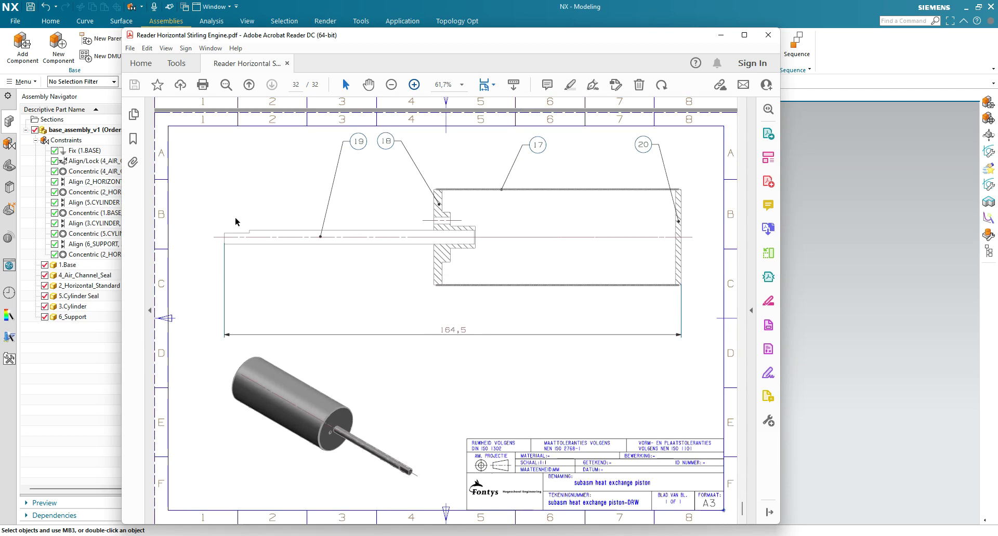
{"action": "scroll", "coordinate": [305, 332], "scroll_direction": "up", "scroll_amount": 4}
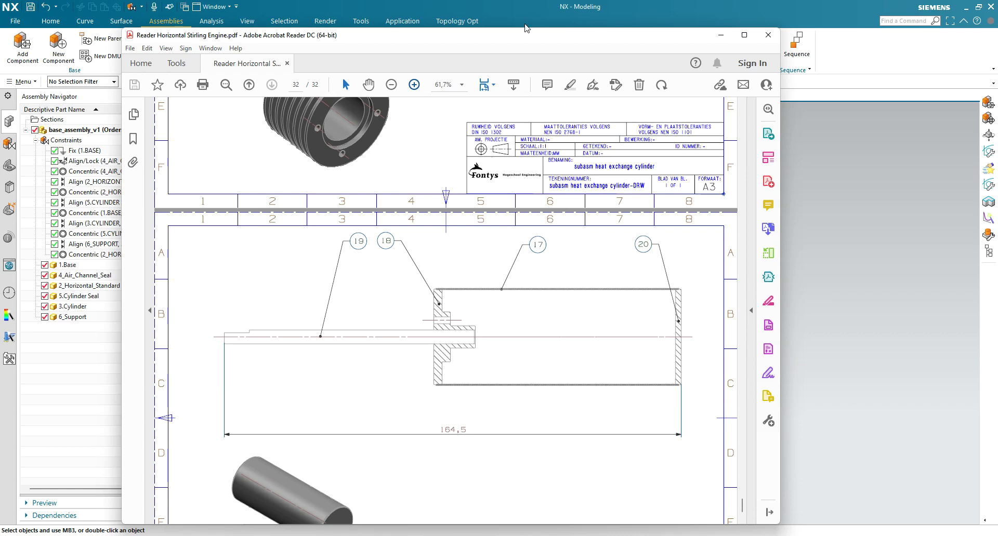
Return to NX and save the base_assembly_v1 assembly
{"action": "left_click", "coordinate": [721, 35]}
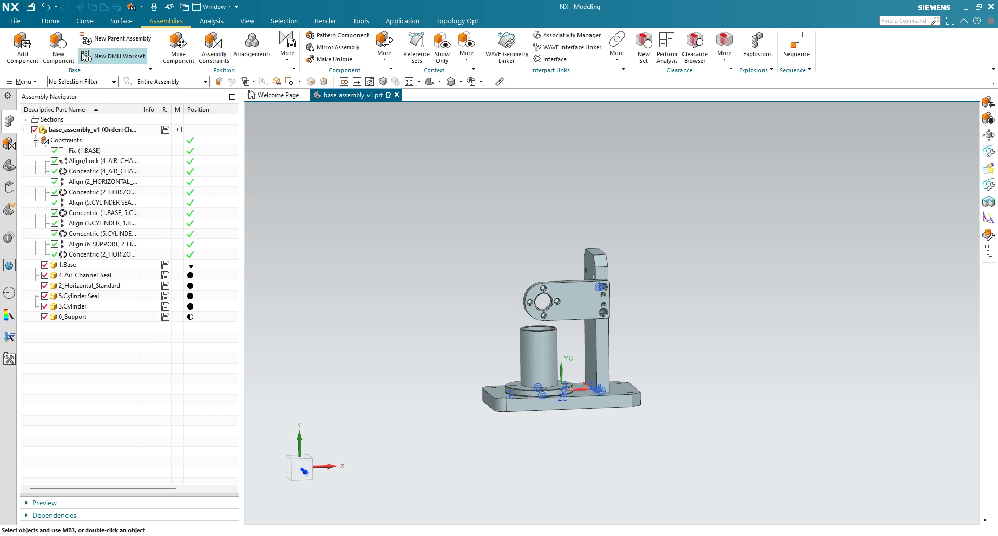
{"action": "left_click", "coordinate": [31, 8]}
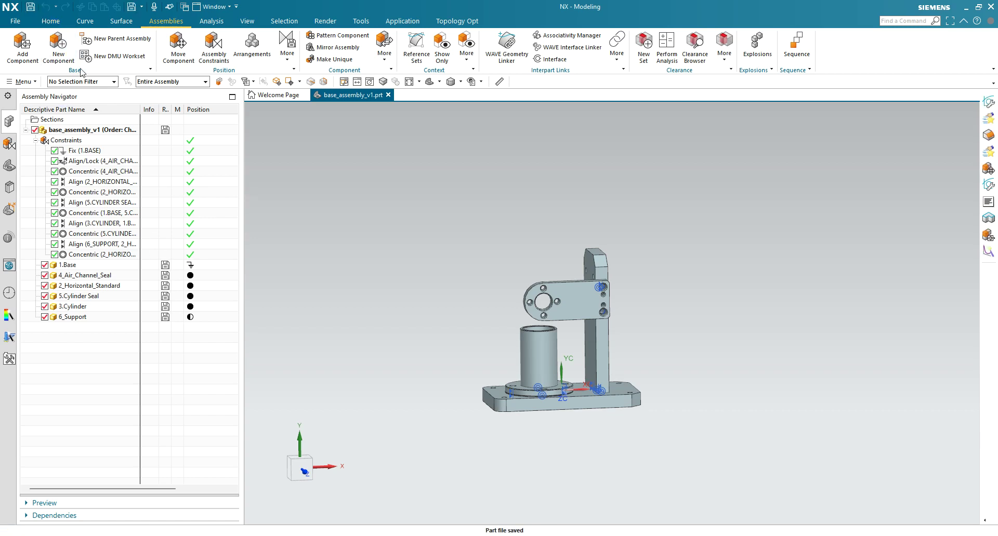
Create a new assembly file in millimetres from the Assembly template, named piston_subassembly.prt
{"action": "left_click", "coordinate": [14, 22]}
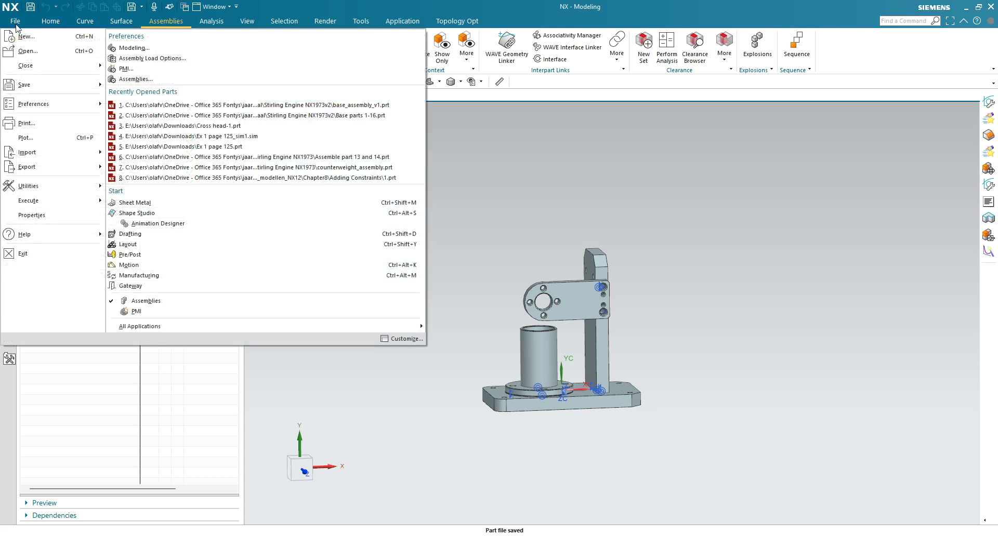
{"action": "left_click", "coordinate": [21, 36]}
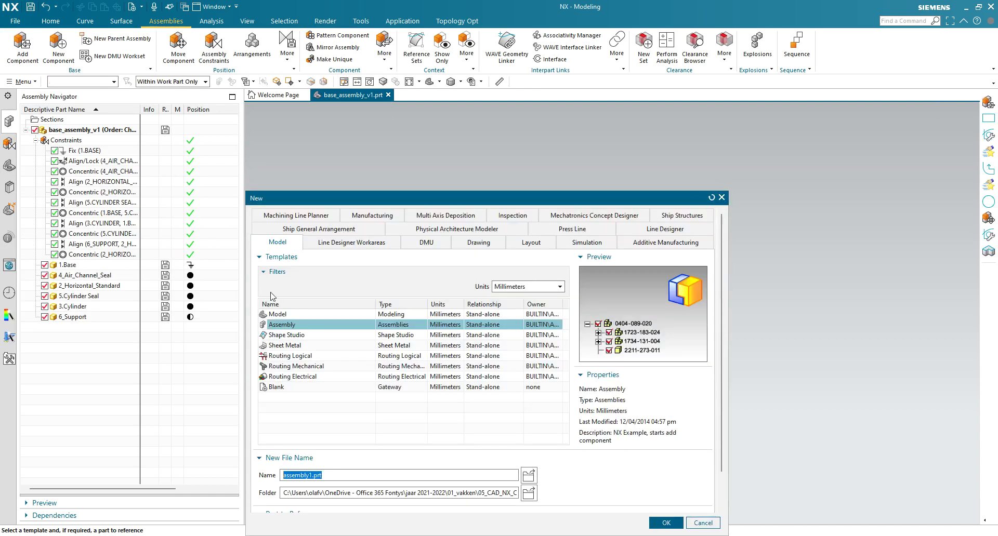
{"action": "left_click", "coordinate": [310, 475]}
{"action": "left_click_drag", "start_coordinate": [312, 476], "coordinate": [283, 476]}
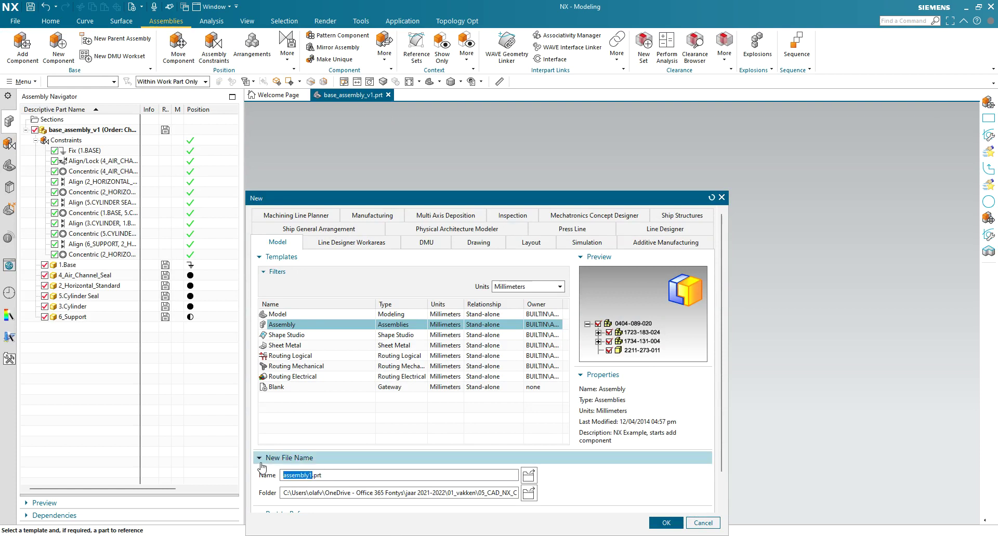
{"action": "type", "text": "pis"}
{"action": "type", "text": "ton"}
{"action": "type", "text": "_sub"}
{"action": "type", "text": "as"}
{"action": "type", "text": "smen"}
{"action": "key", "text": "BackSpace"}
{"action": "type", "text": "b"}
{"action": "key", "text": "BackSpace"}
{"action": "key", "text": "BackSpace"}
{"action": "key", "text": "BackSpace"}
{"action": "key", "text": "BackSpace"}
{"action": "key", "text": "BackSpace"}
{"action": "type", "text": "sembl"}
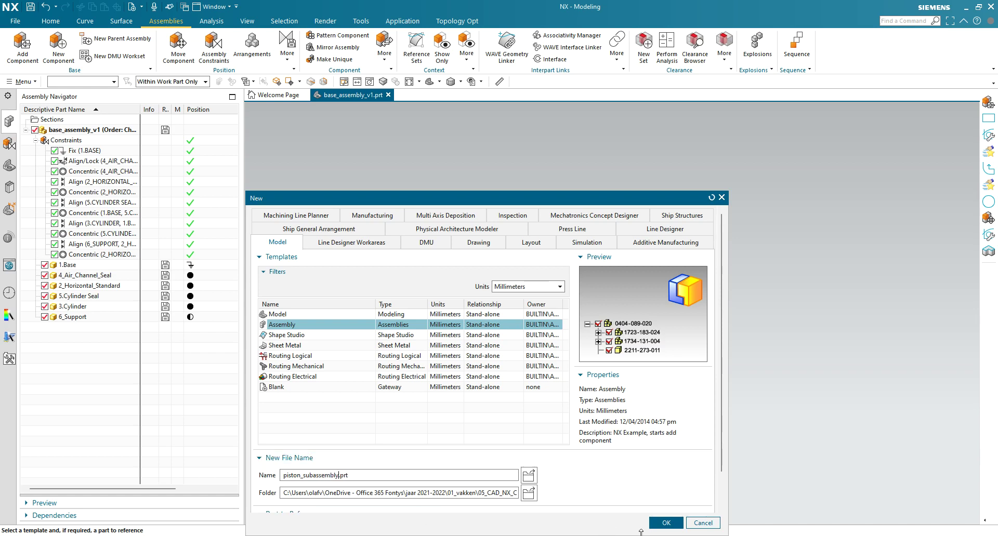
{"action": "left_click", "coordinate": [667, 523]}
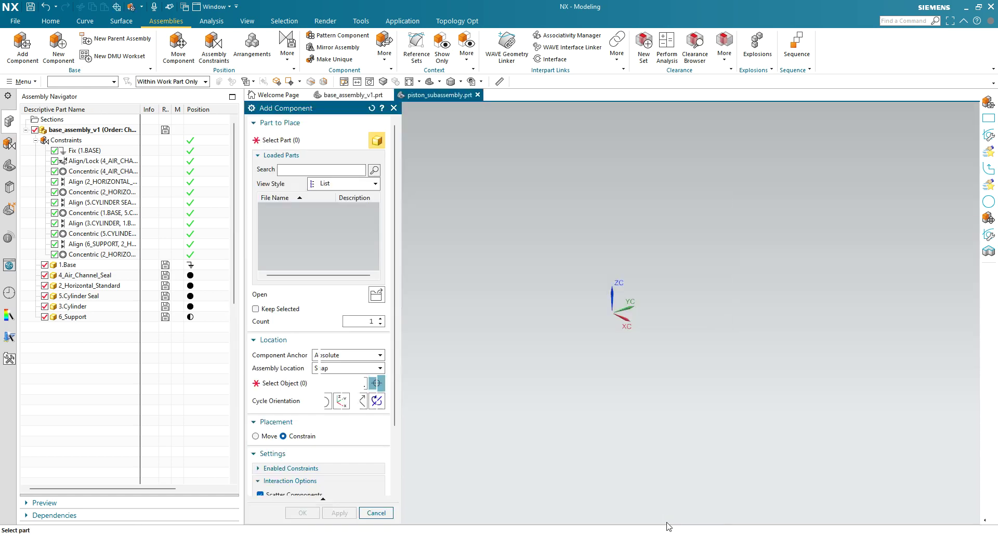
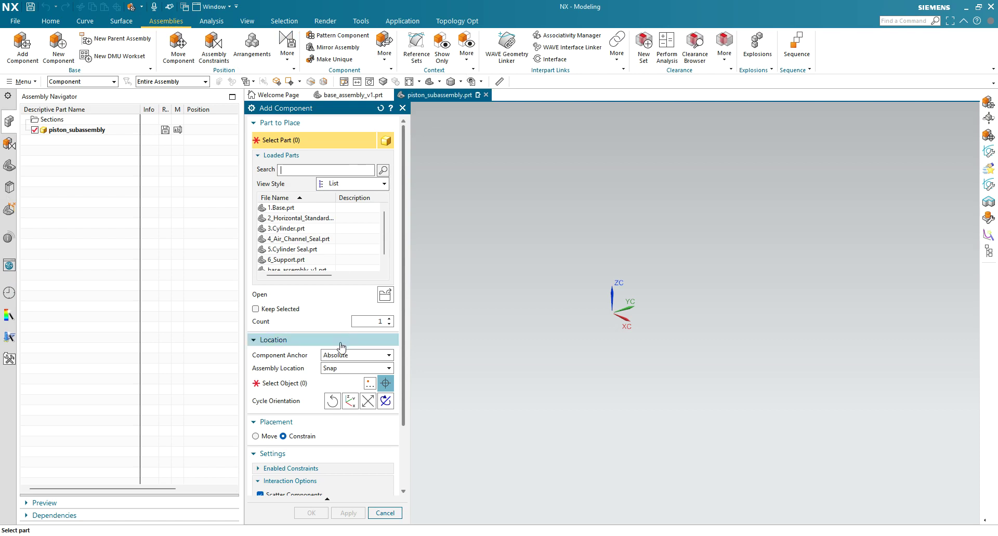
Add 17_Heat_Exchnage_Piston_Tube.prt at the Absolute - Work Part location and fix it as the first component
{"action": "left_click", "coordinate": [347, 368]}
{"action": "left_click", "coordinate": [346, 388]}
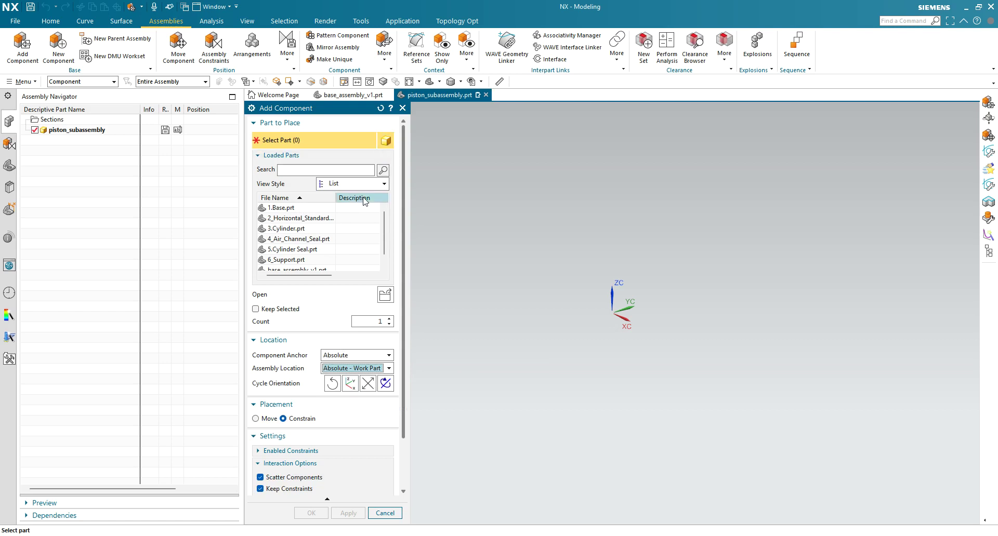
{"action": "left_click", "coordinate": [385, 294]}
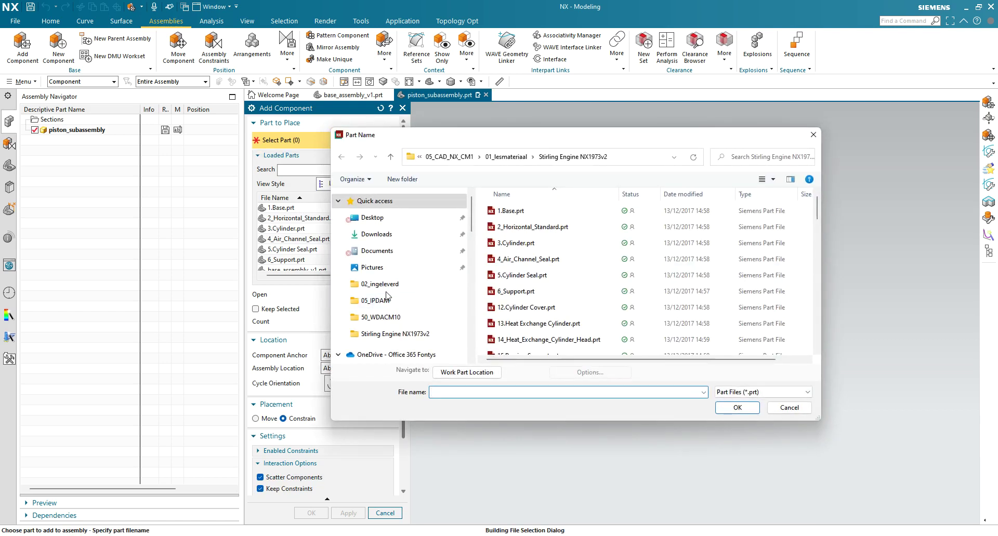
{"action": "scroll", "coordinate": [551, 291], "scroll_direction": "down", "scroll_amount": 3}
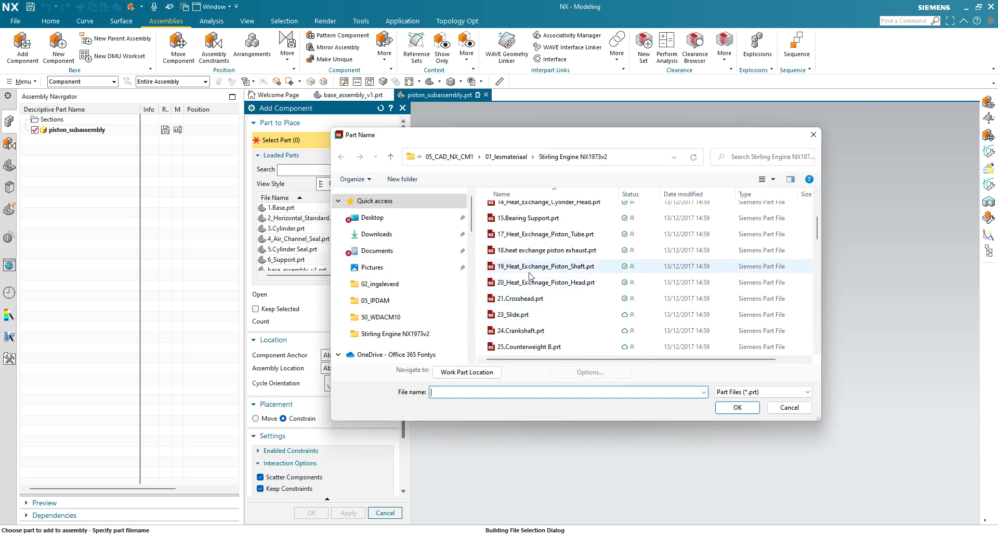
{"action": "left_click", "coordinate": [523, 235]}
{"action": "left_click", "coordinate": [734, 408]}
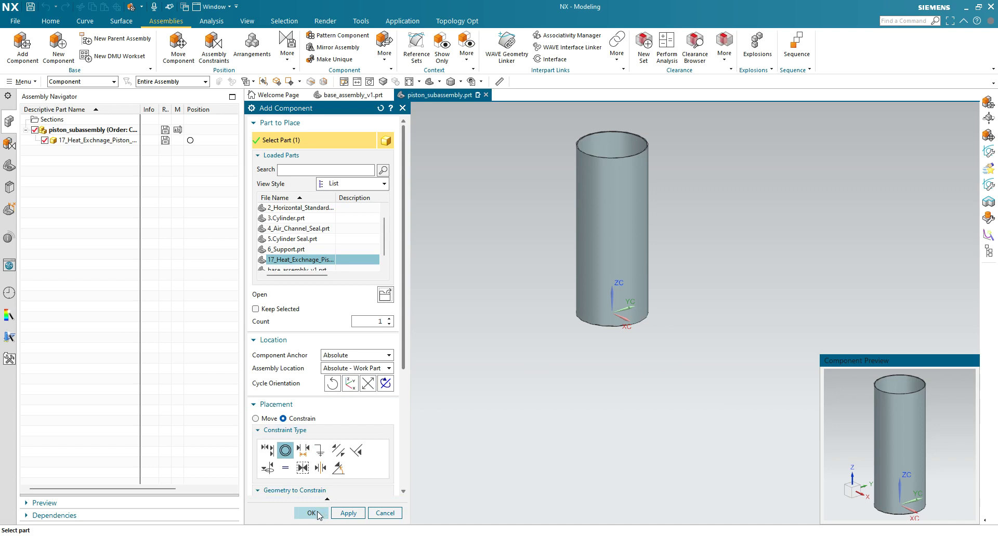
{"action": "left_click", "coordinate": [355, 514]}
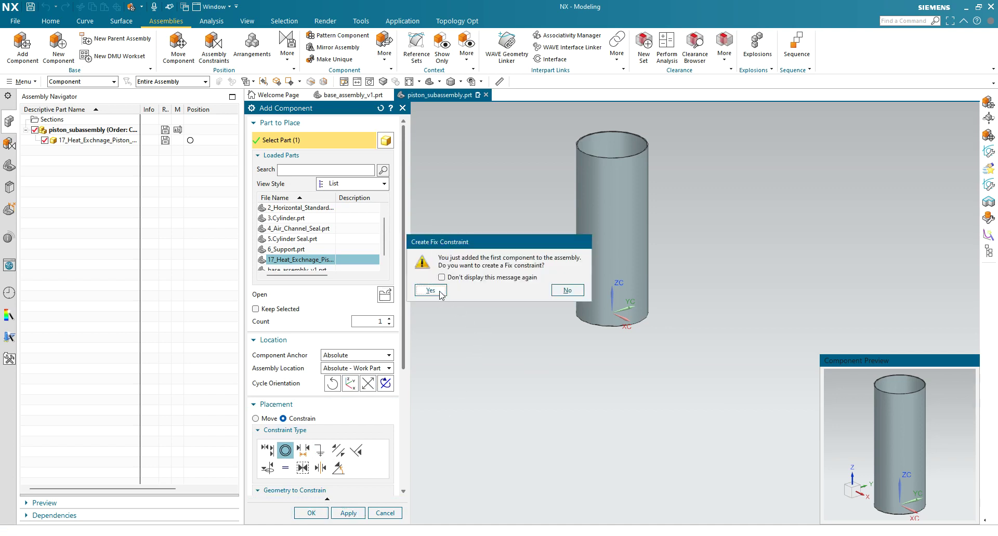
{"action": "left_click", "coordinate": [440, 290]}
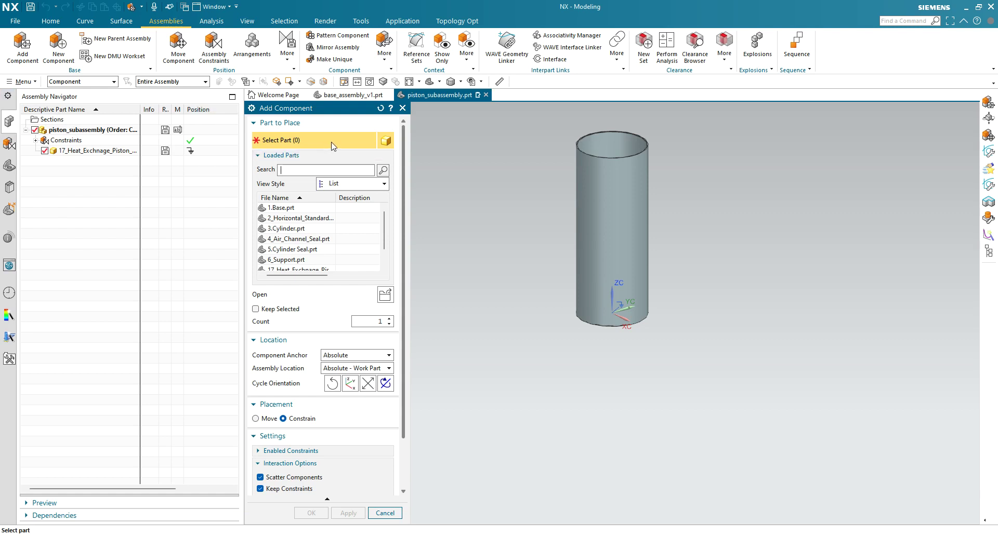
Try to add 20_Heat_Exchnage_Piston_Head.prt at Absolute - Work Part and constrain its edge to the piston tube with Align/Lock
{"action": "left_click", "coordinate": [384, 295]}
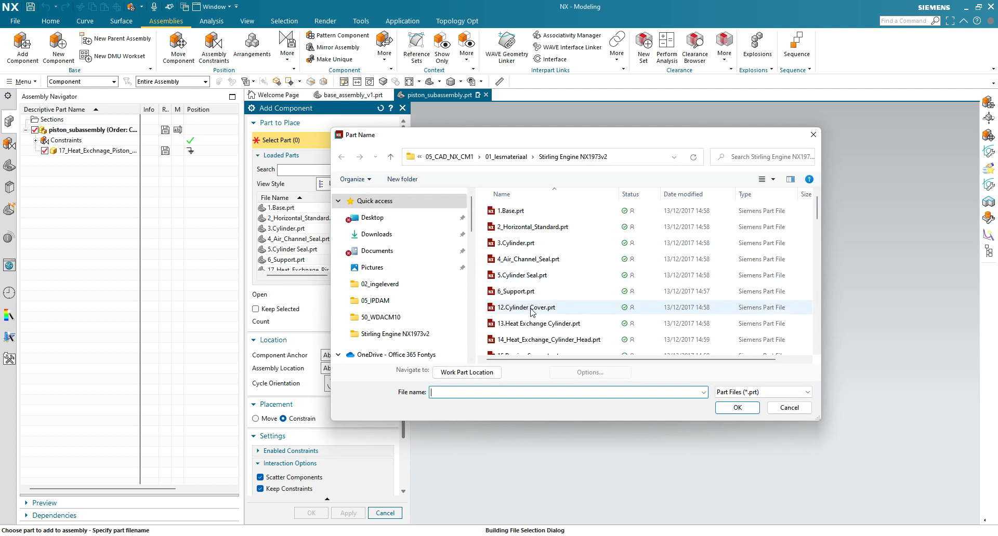
{"action": "scroll", "coordinate": [526, 304], "scroll_direction": "down", "scroll_amount": 3}
{"action": "left_click", "coordinate": [527, 283]}
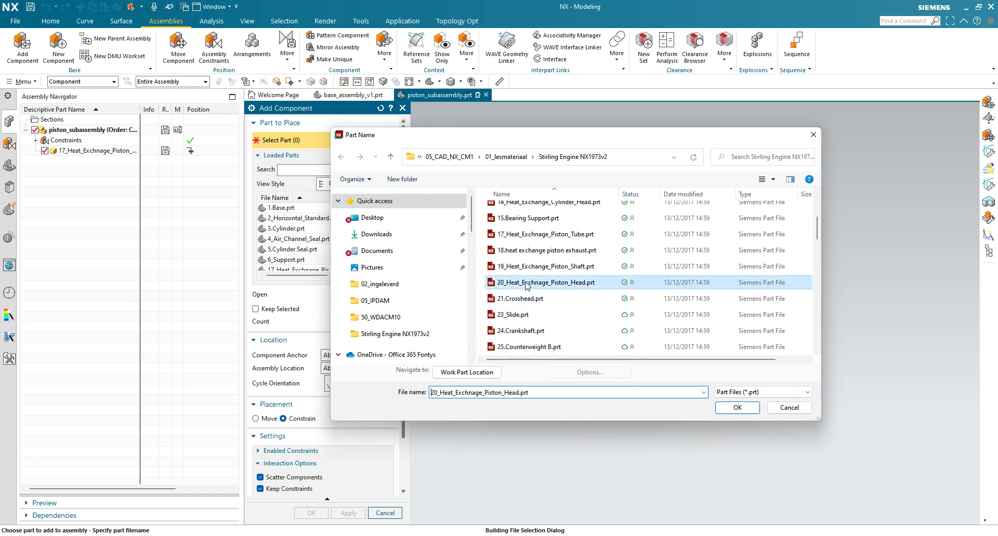
{"action": "left_click", "coordinate": [732, 405]}
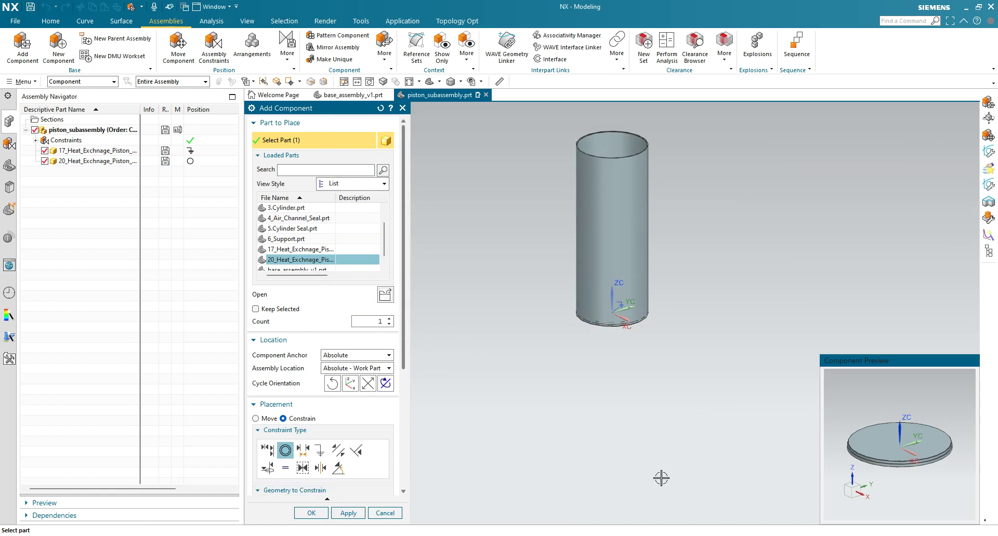
{"action": "middle_click_drag", "start_coordinate": [856, 408], "coordinate": [858, 462]}
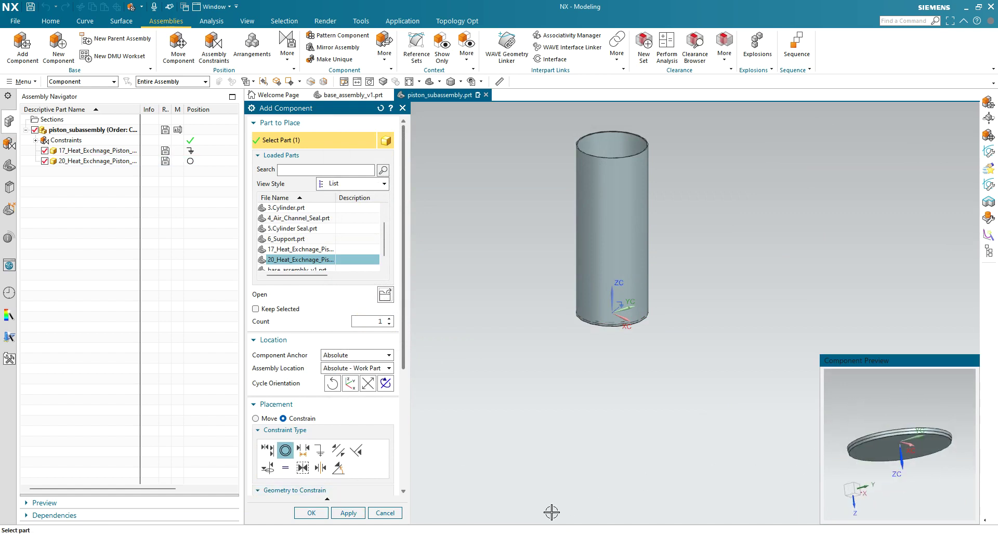
{"action": "left_click", "coordinate": [270, 471]}
{"action": "scroll", "coordinate": [907, 465], "scroll_direction": "up", "scroll_amount": 2}
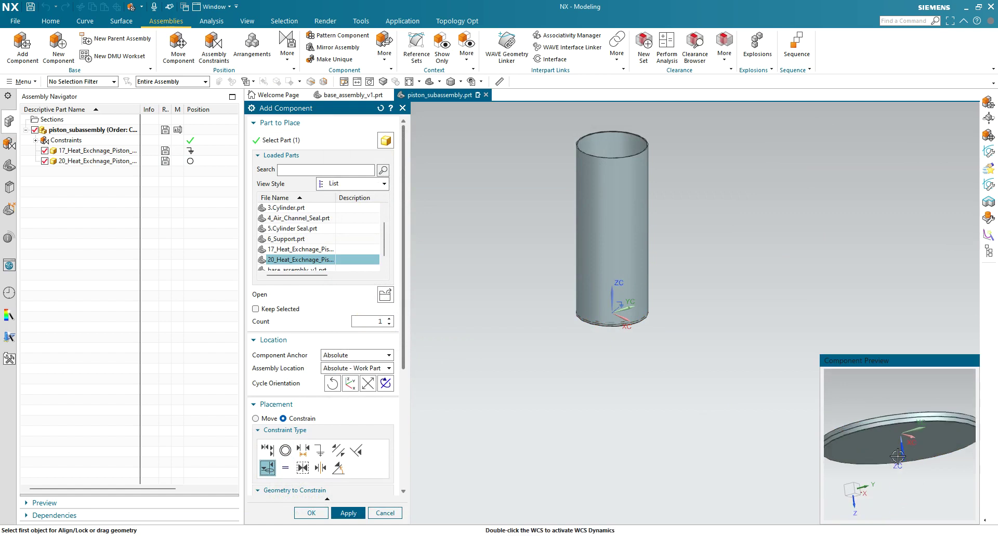
{"action": "left_click", "coordinate": [906, 416]}
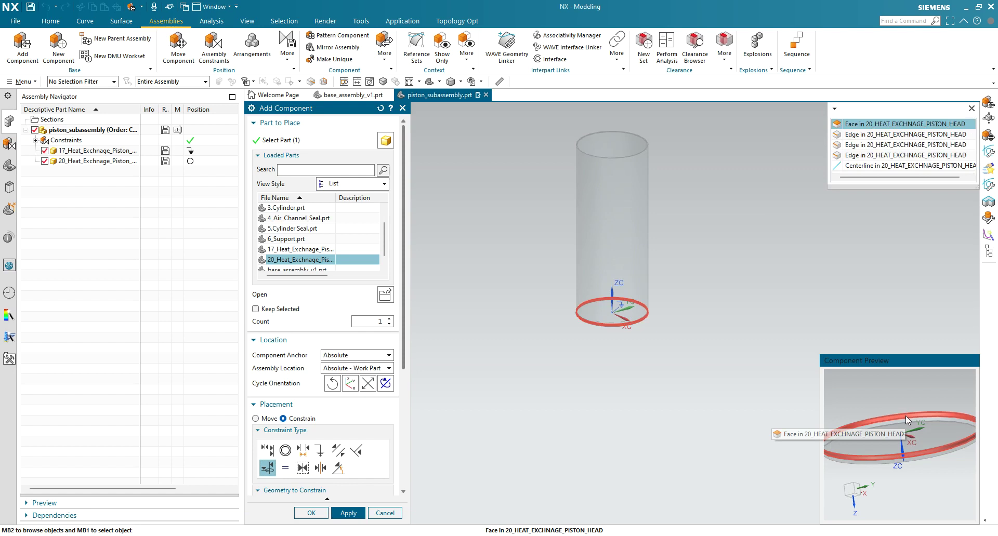
{"action": "left_click", "coordinate": [868, 156]}
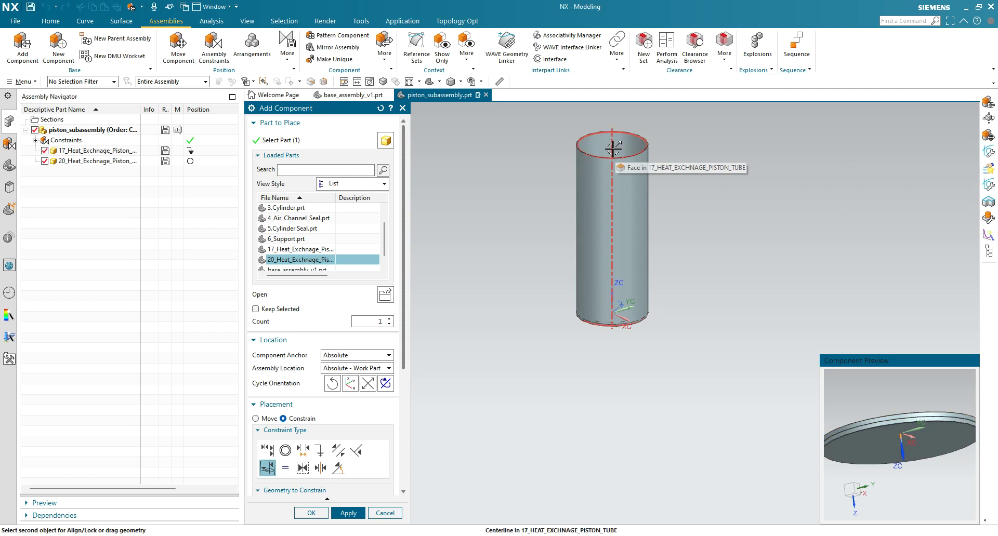
{"action": "left_click", "coordinate": [639, 265]}
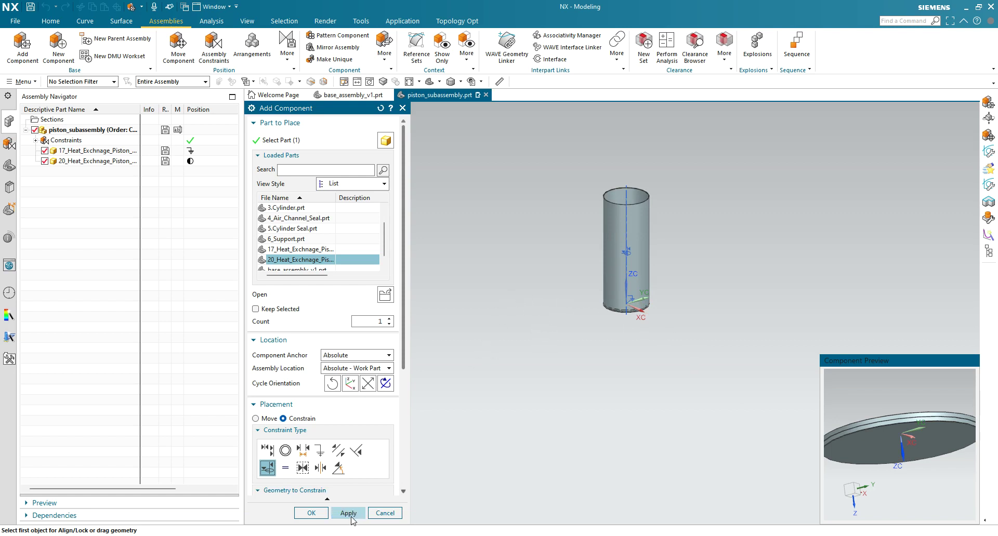
Inspect the piston head at the tube's lower end and discard its placement
{"action": "mouse_move", "coordinate": [659, 267]}
{"action": "middle_mouse_down"}
{"action": "mouse_move", "coordinate": [653, 355]}
{"action": "mouse_move", "coordinate": [657, 279]}
{"action": "middle_mouse_up"}
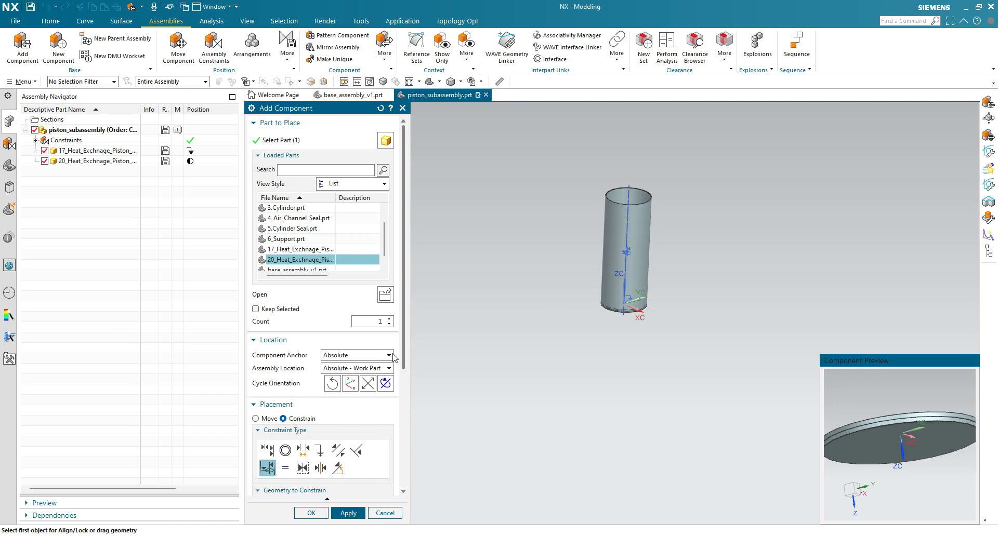
{"action": "scroll", "coordinate": [593, 298], "scroll_direction": "up", "scroll_amount": 4}
{"action": "middle_click_drag", "start_coordinate": [617, 304], "coordinate": [619, 210]}
{"action": "scroll", "coordinate": [620, 208], "scroll_direction": "down", "scroll_amount": 1}
{"action": "scroll", "coordinate": [644, 262], "scroll_direction": "up", "scroll_amount": 2}
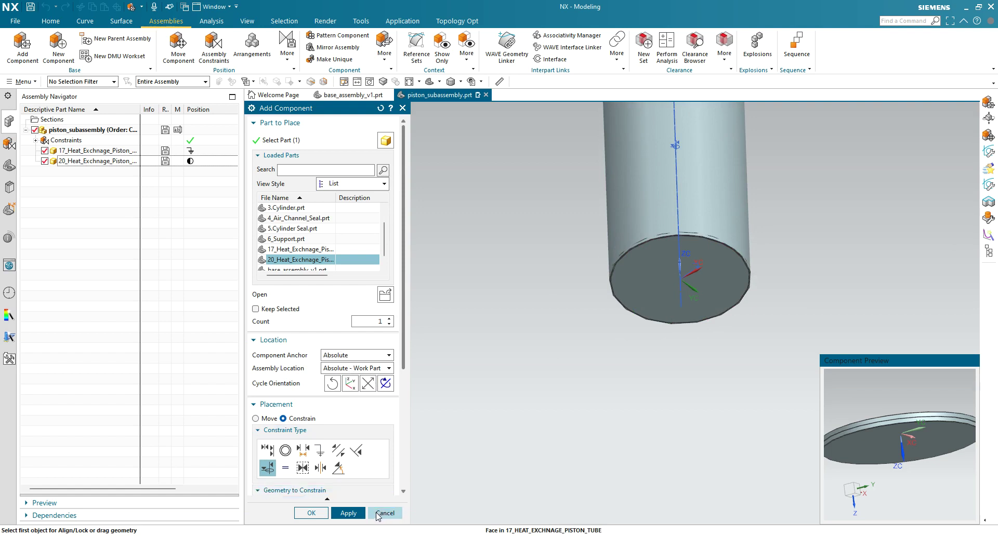
{"action": "right_click", "coordinate": [131, 163]}
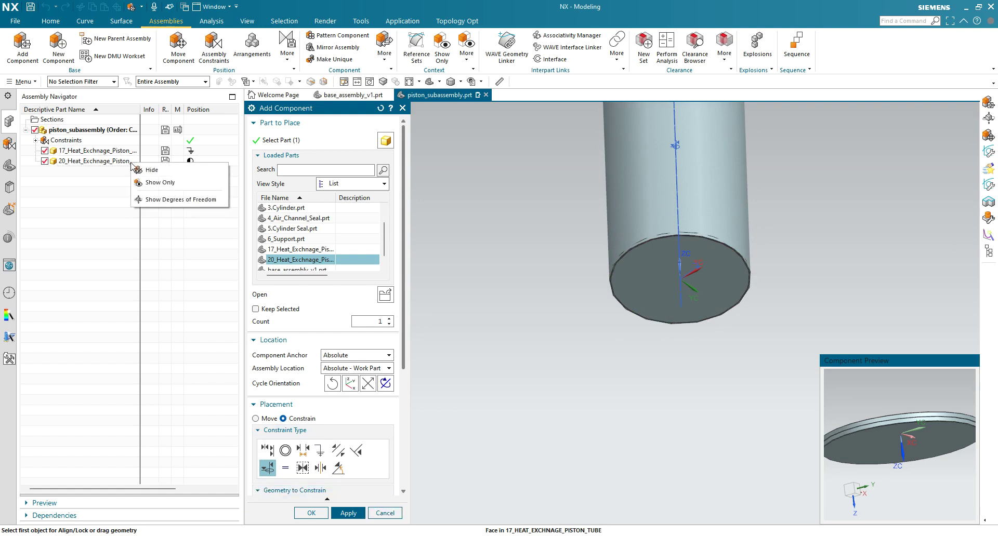
{"action": "left_click", "coordinate": [385, 513]}
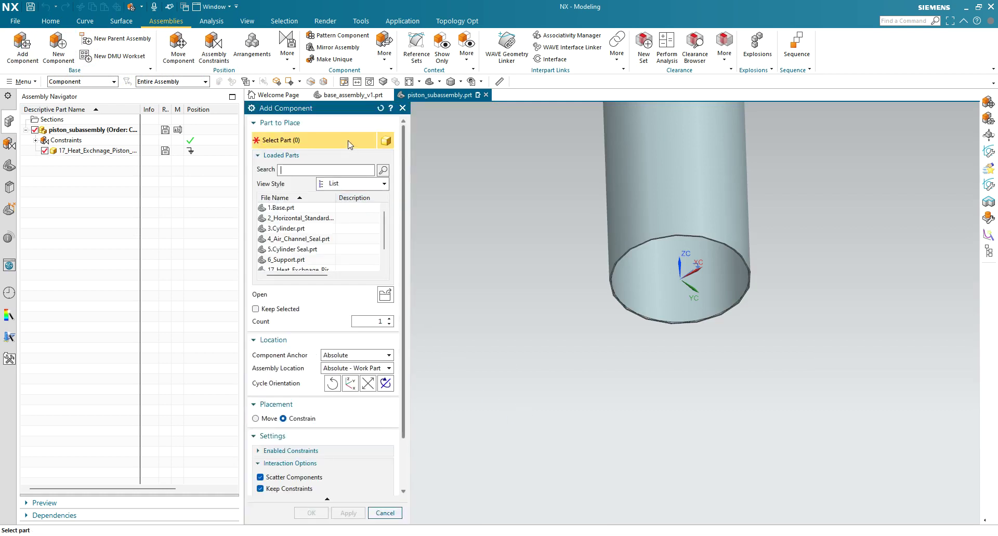
Load 20_Heat_Exchnage_Piston_Head.prt again with the Snap assembly location and place it beside the piston tube's lower end
{"action": "scroll", "coordinate": [387, 250], "scroll_direction": "down", "scroll_amount": 1}
{"action": "scroll", "coordinate": [387, 250], "scroll_direction": "down", "scroll_amount": 1}
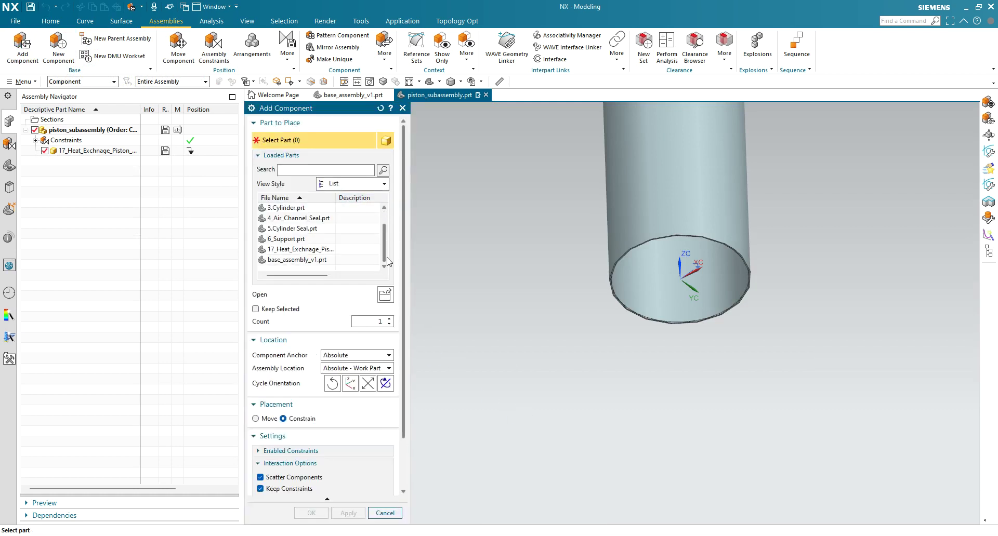
{"action": "left_click", "coordinate": [385, 295]}
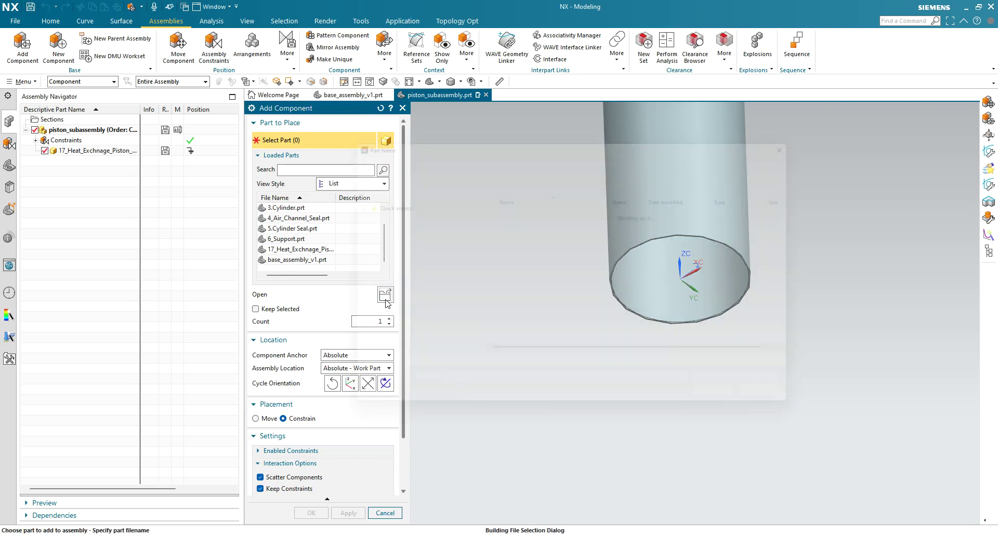
{"action": "scroll", "coordinate": [529, 337], "scroll_direction": "down", "scroll_amount": 3}
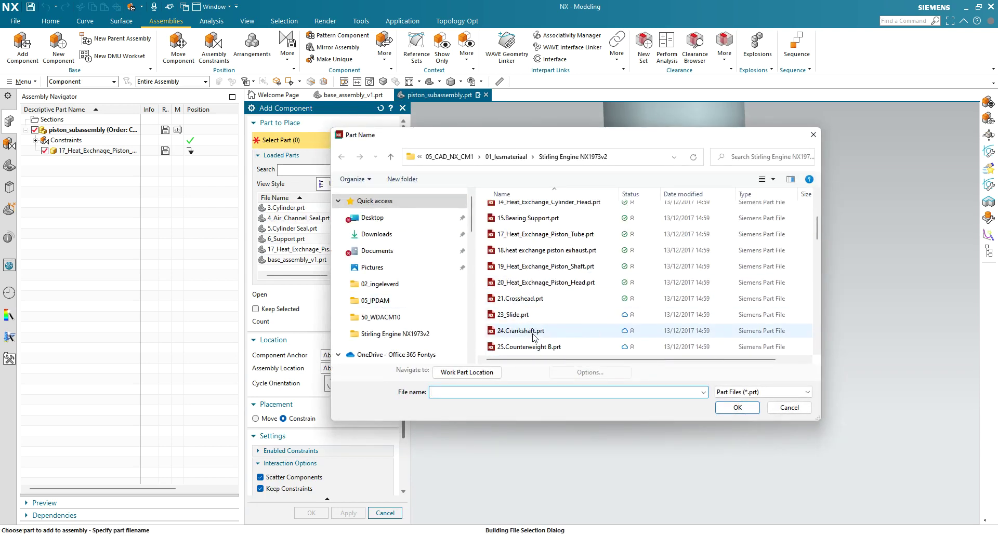
{"action": "left_click", "coordinate": [525, 282]}
{"action": "left_click", "coordinate": [737, 407]}
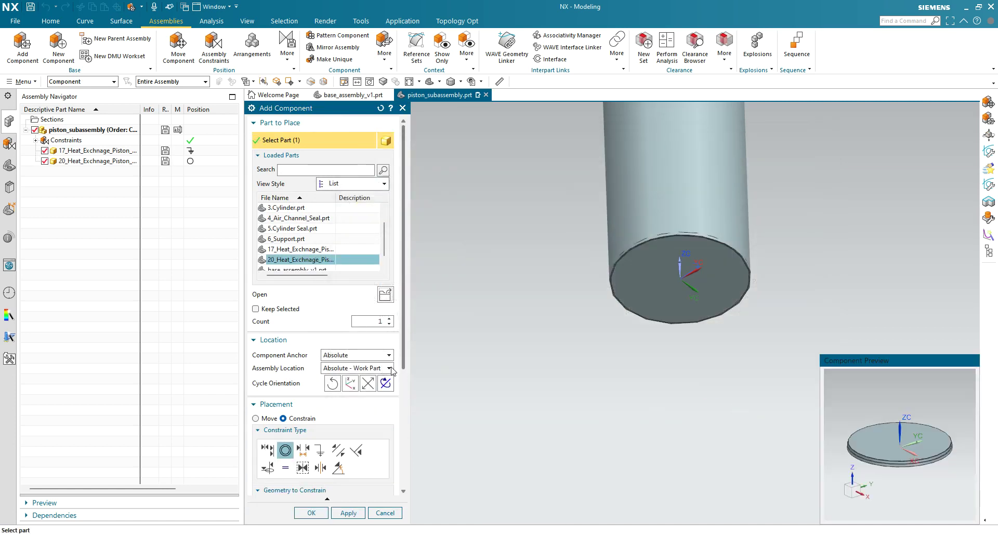
{"action": "left_click", "coordinate": [391, 369]}
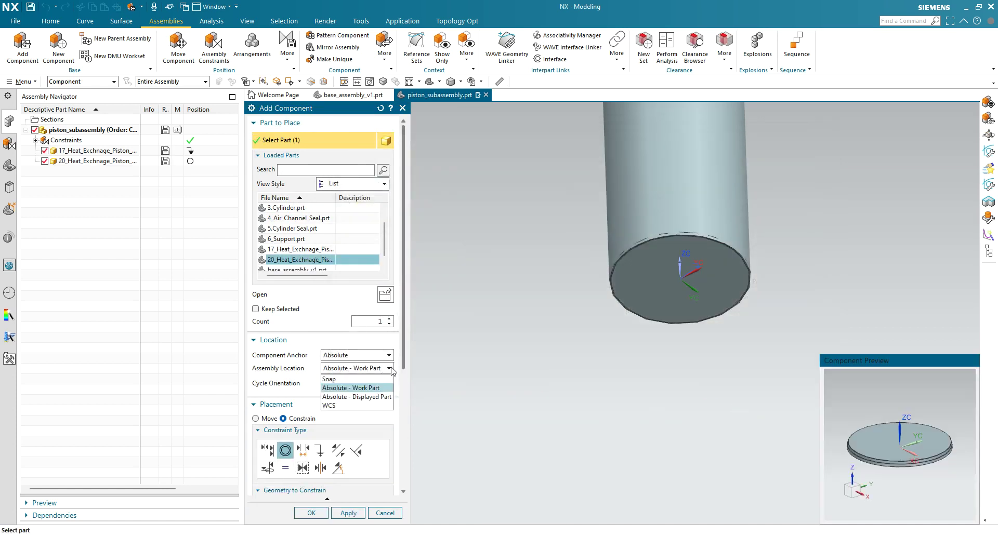
{"action": "left_click", "coordinate": [354, 380]}
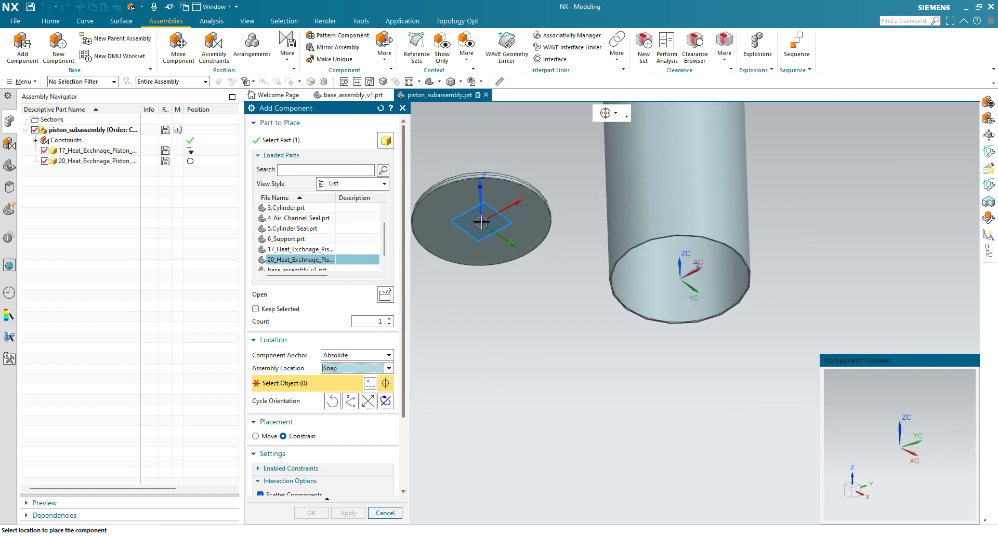
{"action": "left_click", "coordinate": [482, 222]}
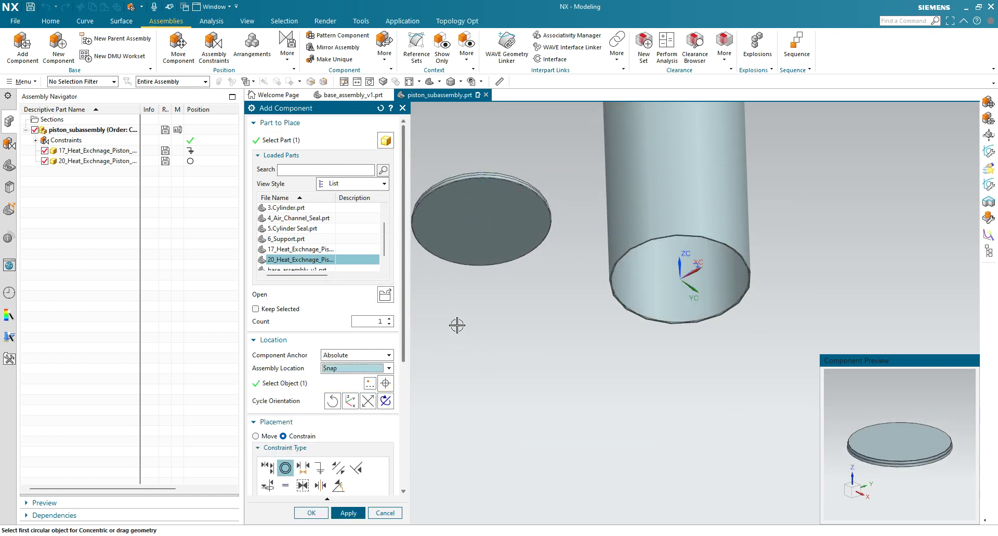
Try to constrain the loose piston head to the piston tube's centerline with Align/Lock
{"action": "left_click", "coordinate": [267, 486]}
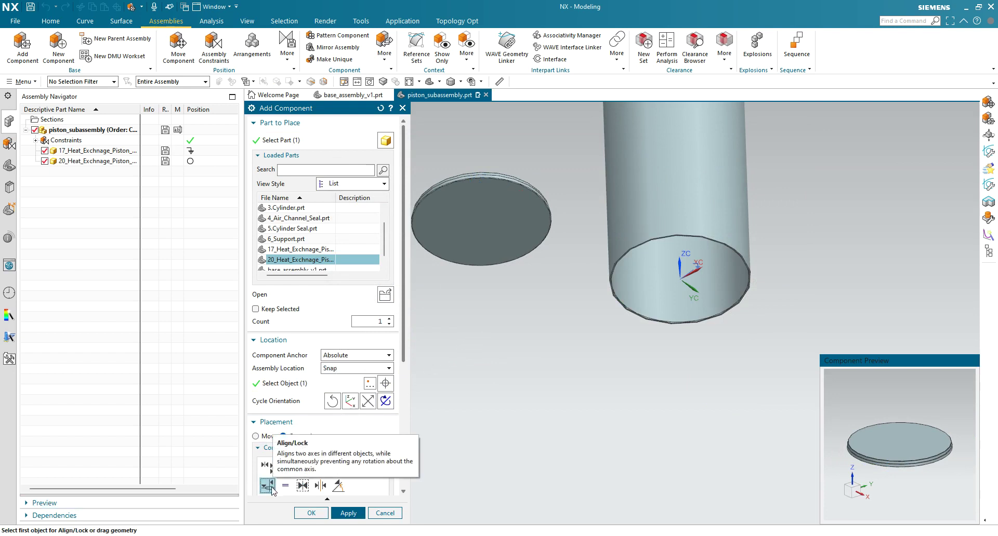
{"action": "middle_click_drag", "start_coordinate": [463, 354], "coordinate": [476, 412]}
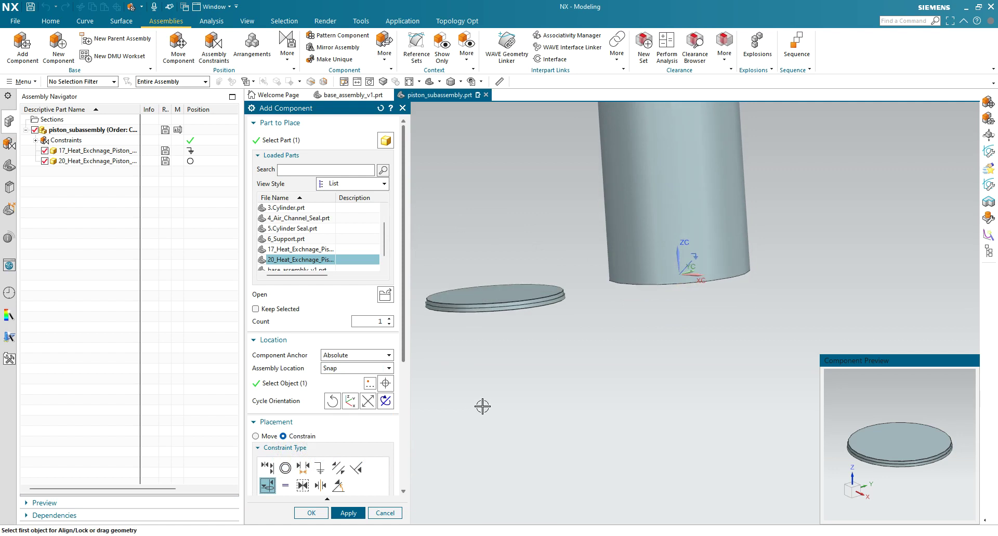
{"action": "left_click", "coordinate": [496, 297]}
{"action": "scroll", "coordinate": [649, 322], "scroll_direction": "up", "scroll_amount": 2}
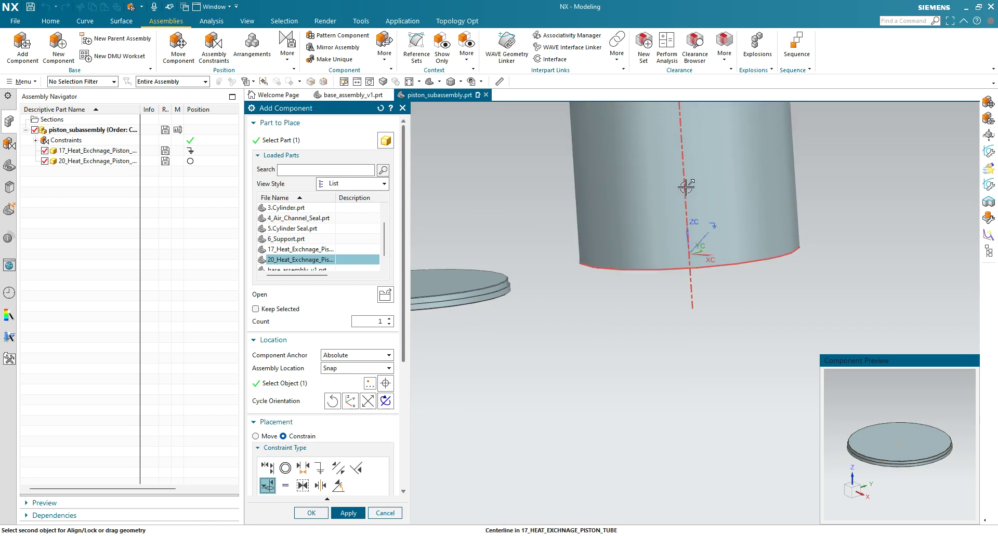
{"action": "left_click", "coordinate": [665, 239]}
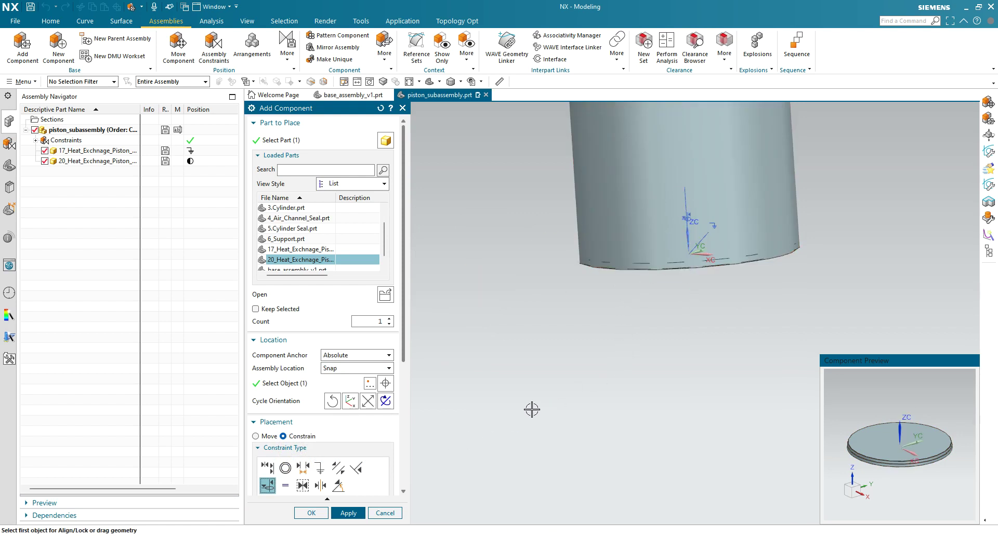
Try to select the aligned piston head's end, decline moving the fixed component, and cancel adding the head
{"action": "scroll", "coordinate": [516, 416], "scroll_direction": "down", "scroll_amount": 1}
{"action": "middle_click_drag", "start_coordinate": [527, 415], "coordinate": [457, 346]}
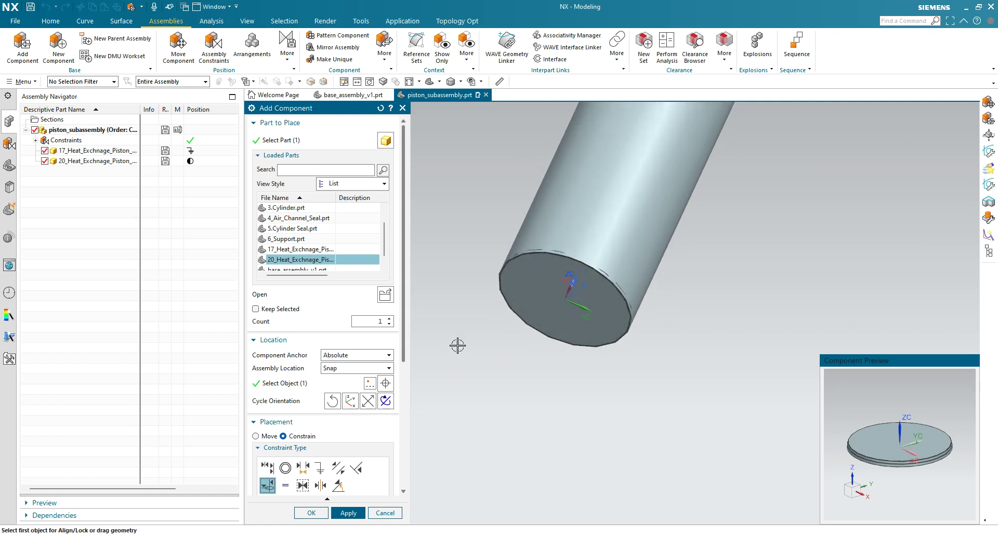
{"action": "left_click", "coordinate": [535, 297]}
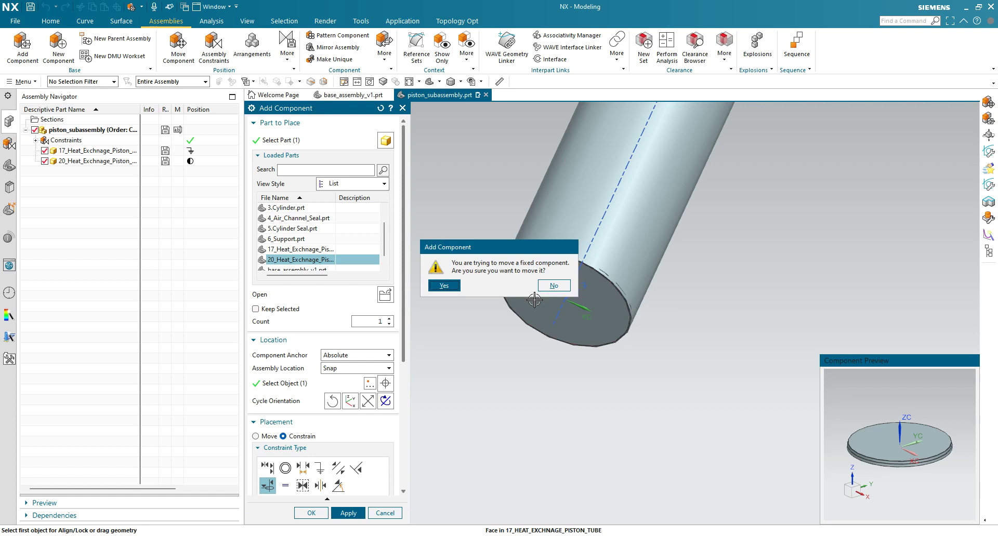
{"action": "left_click", "coordinate": [554, 286]}
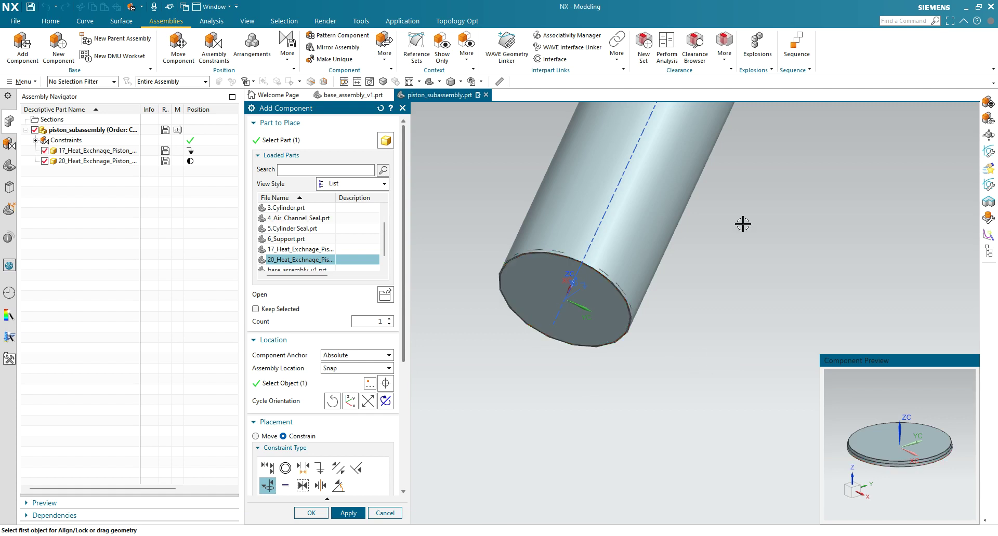
{"action": "left_click", "coordinate": [363, 356]}
{"action": "left_click", "coordinate": [363, 356]}
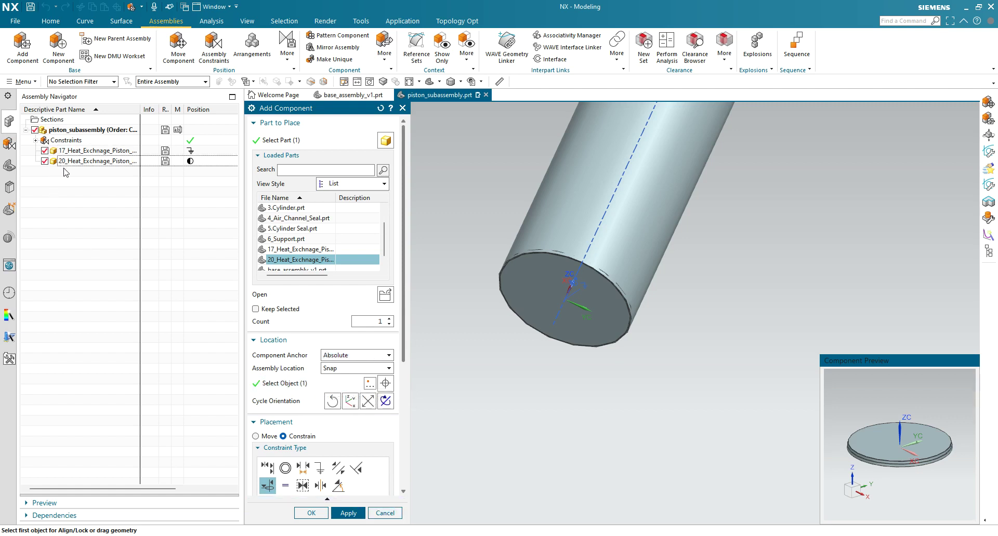
{"action": "left_click", "coordinate": [379, 513]}
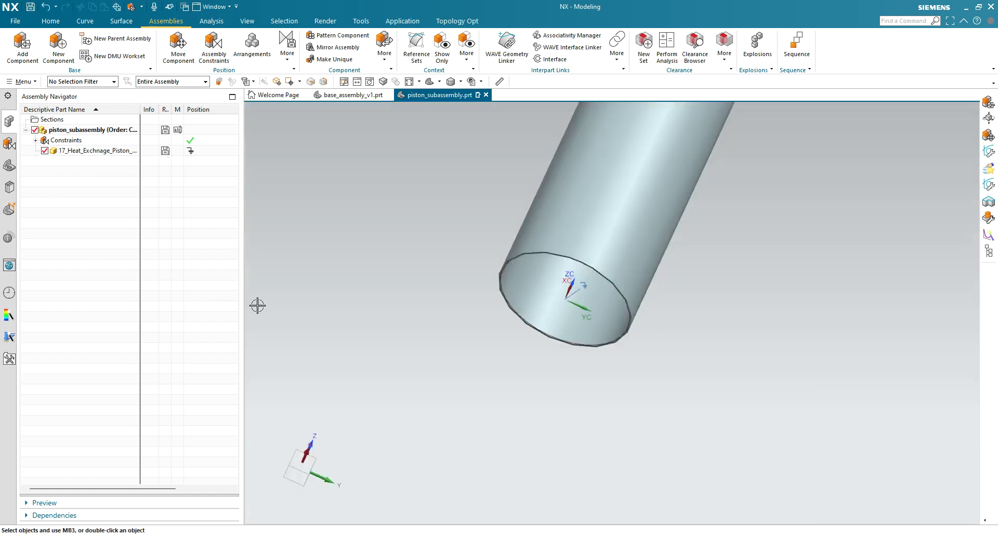
{"action": "scroll", "coordinate": [446, 375], "scroll_direction": "down", "scroll_amount": 5}
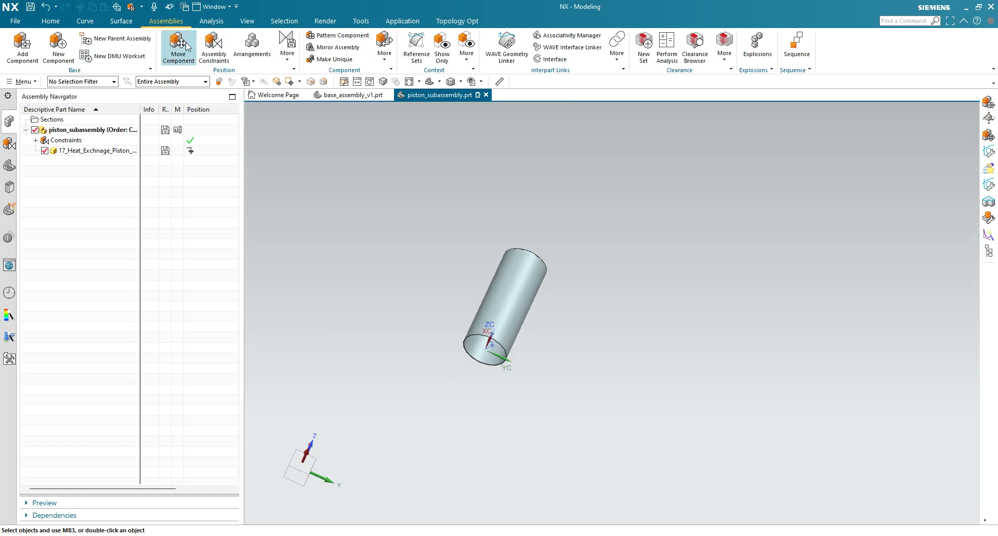
Load 20_Heat_Exchnage_Piston_Head.prt from the Stirling Engine NX1973v2 folder as a component to add to the piston subassembly
{"action": "left_click", "coordinate": [27, 45]}
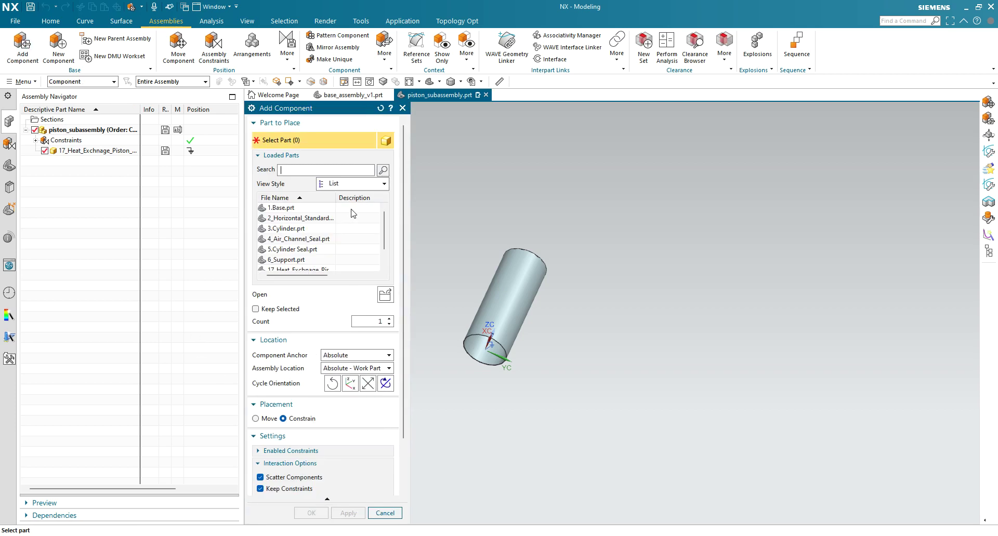
{"action": "scroll", "coordinate": [354, 218], "scroll_direction": "down", "scroll_amount": 5}
{"action": "scroll", "coordinate": [361, 237], "scroll_direction": "up", "scroll_amount": 5}
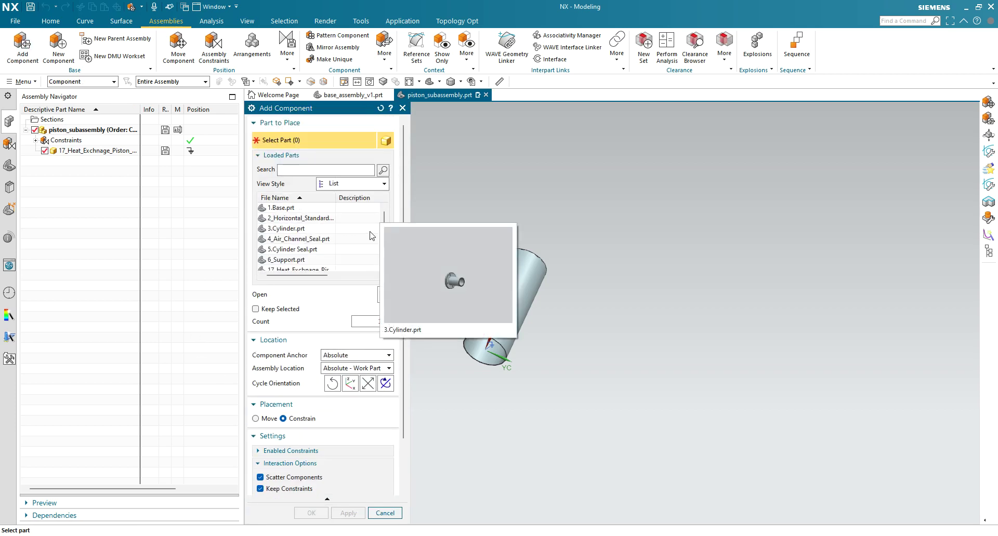
{"action": "left_click", "coordinate": [385, 296]}
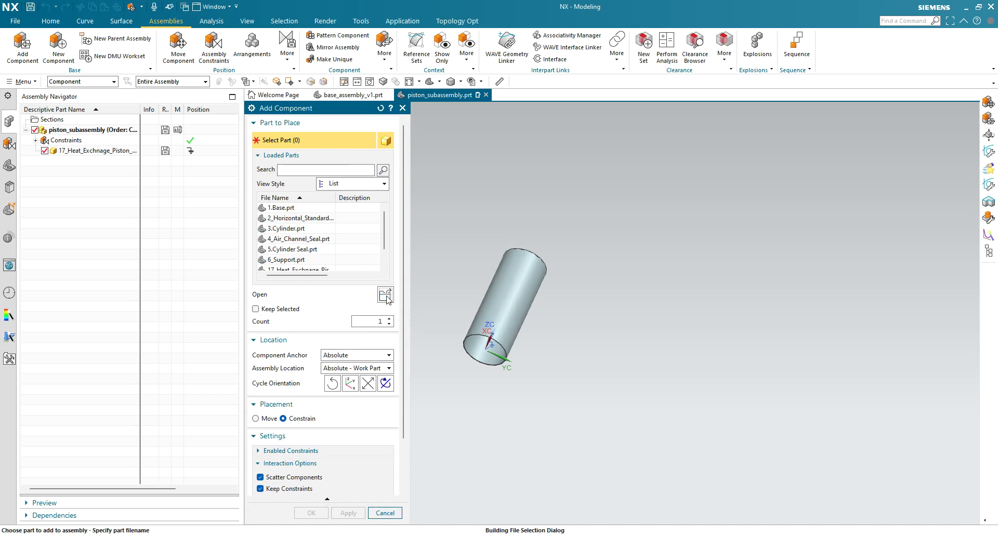
{"action": "scroll", "coordinate": [537, 337], "scroll_direction": "down", "scroll_amount": 3}
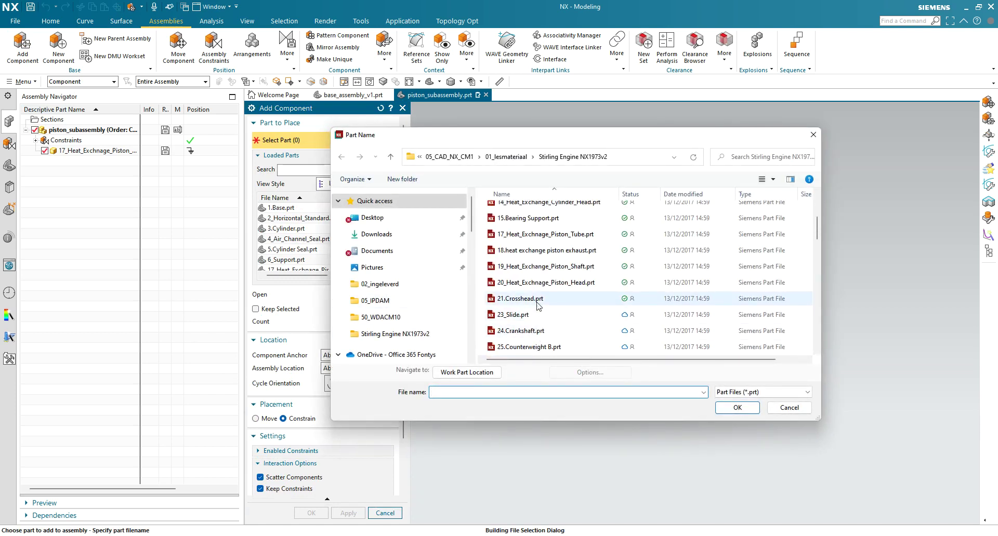
{"action": "left_click", "coordinate": [531, 283]}
{"action": "left_click", "coordinate": [724, 409]}
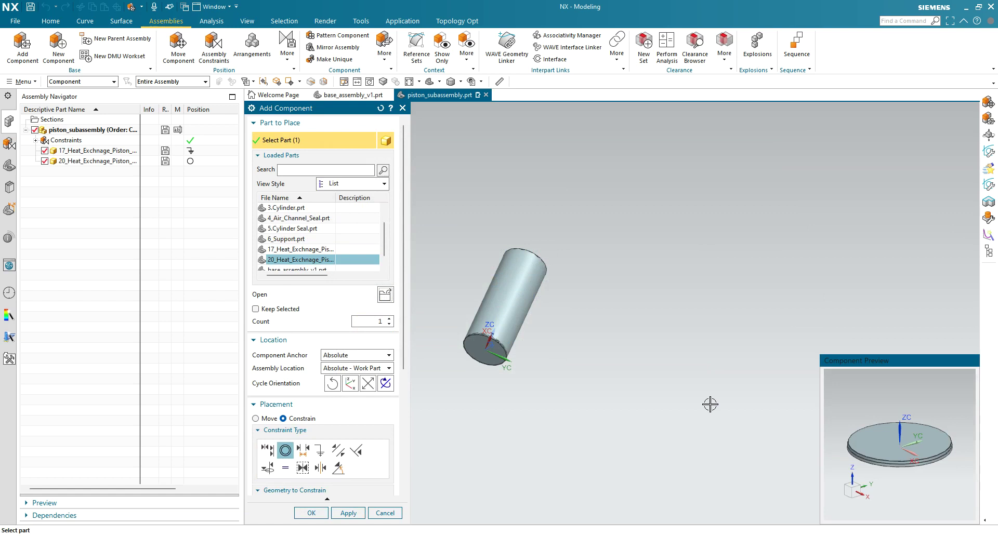
Set the piston head's assembly location to Snap and place it in free space beyond the tube's lower end
{"action": "left_click", "coordinate": [390, 356]}
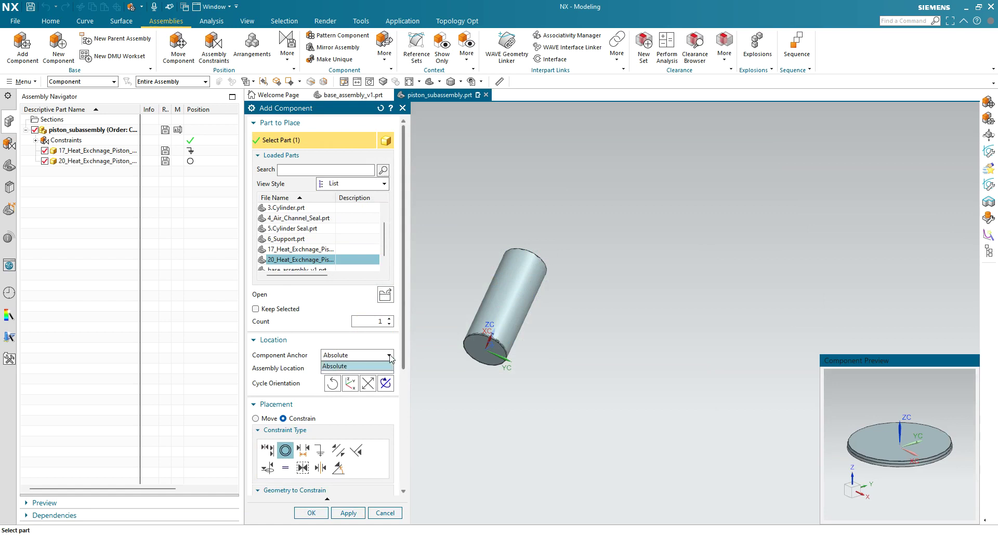
{"action": "left_click", "coordinate": [390, 356]}
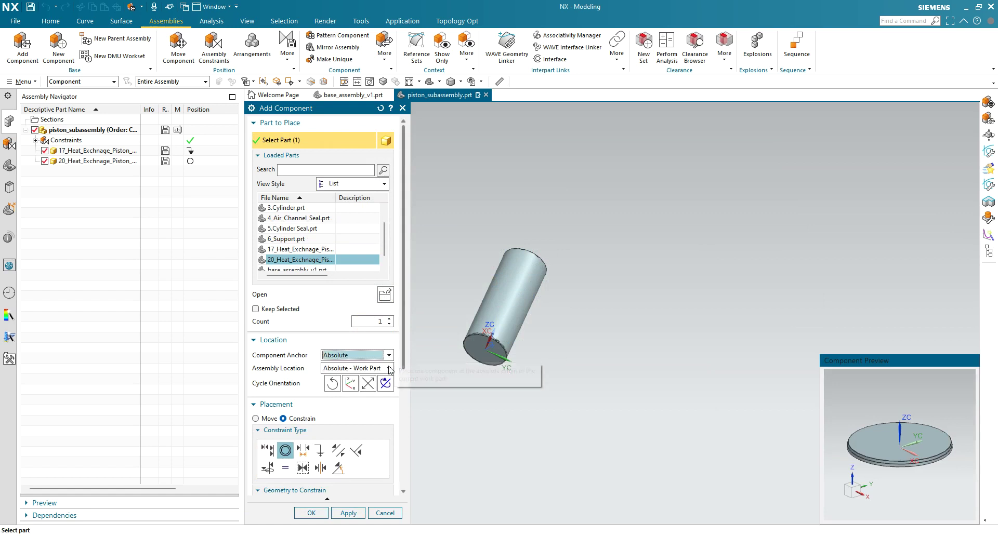
{"action": "left_click", "coordinate": [389, 369]}
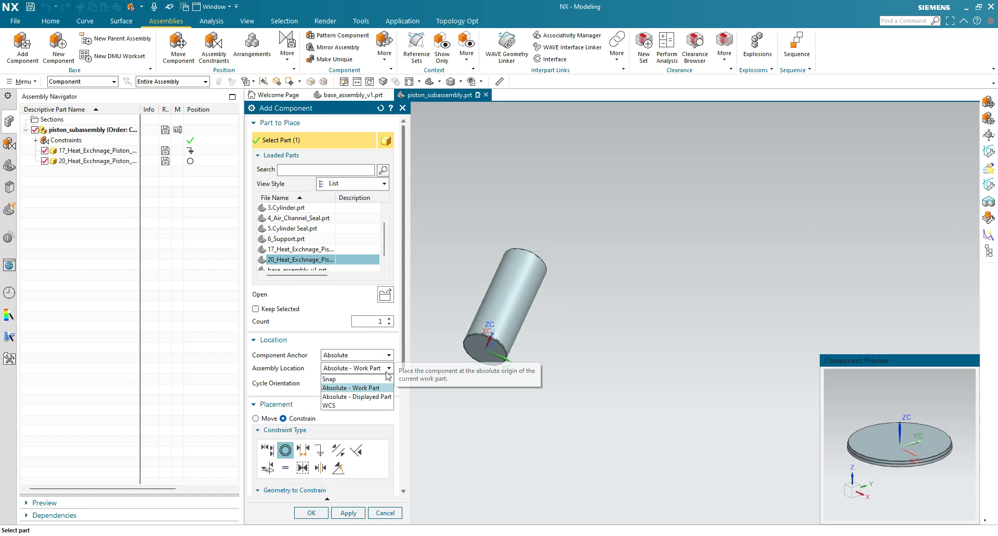
{"action": "left_click", "coordinate": [356, 379]}
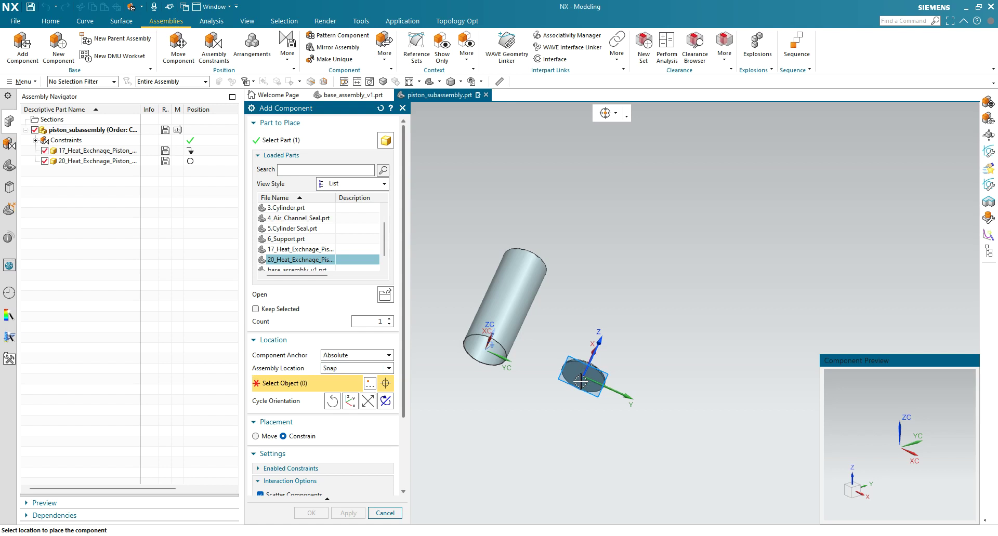
{"action": "left_click", "coordinate": [601, 395]}
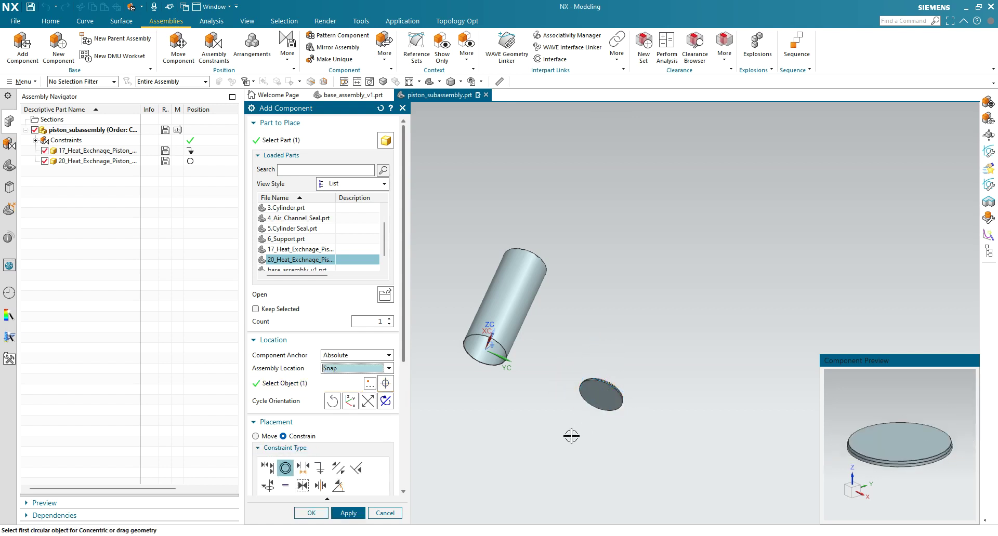
Constrain the piston head's centerline to the piston tube's centerline with Align/Lock and finish adding the component
{"action": "left_click", "coordinate": [268, 486]}
{"action": "scroll", "coordinate": [624, 413], "scroll_direction": "up", "scroll_amount": 3}
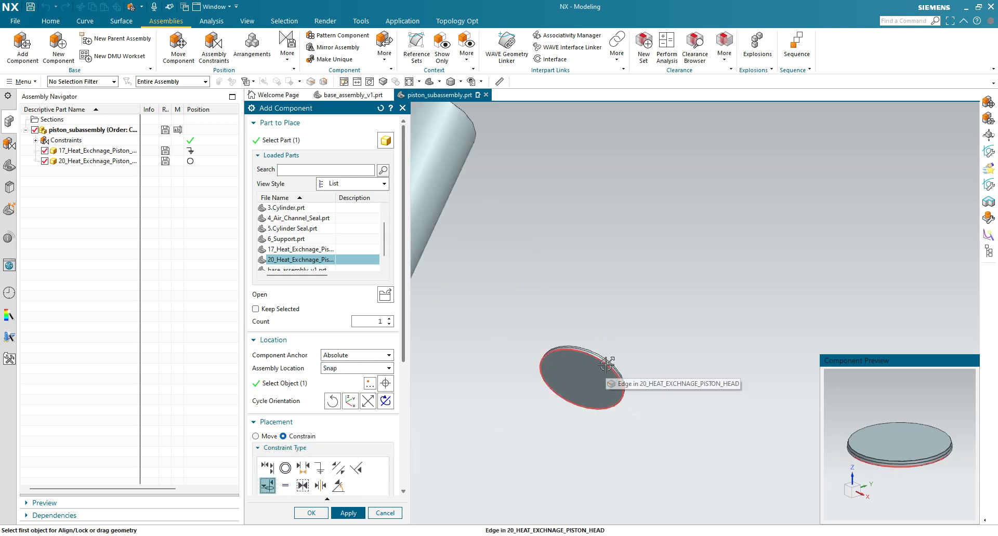
{"action": "scroll", "coordinate": [603, 359], "scroll_direction": "down", "scroll_amount": 3}
{"action": "middle_click_drag", "start_coordinate": [526, 340], "coordinate": [494, 394]}
{"action": "middle_click_drag", "start_coordinate": [494, 389], "coordinate": [508, 383]}
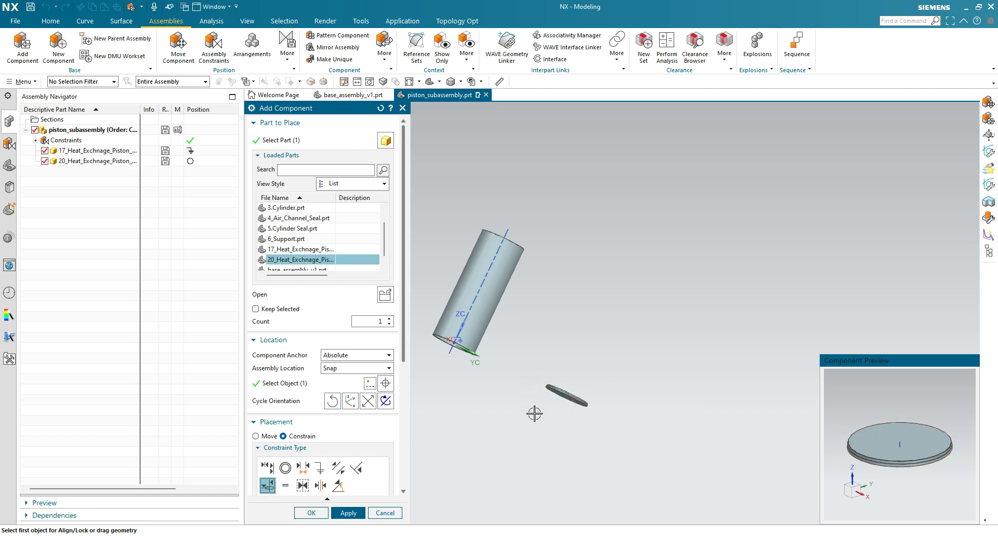
{"action": "left_click", "coordinate": [568, 396]}
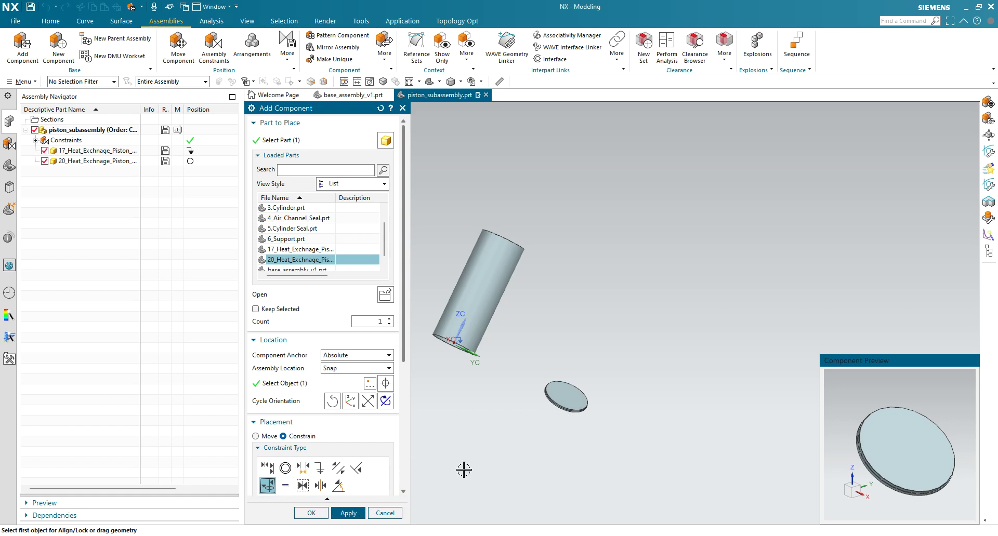
{"action": "scroll", "coordinate": [561, 410], "scroll_direction": "up", "scroll_amount": 3}
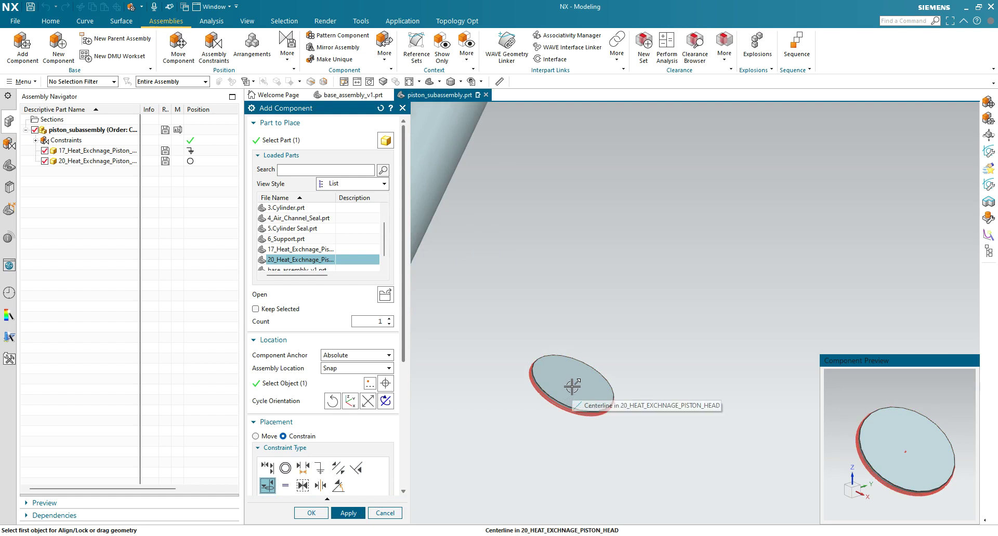
{"action": "left_click", "coordinate": [572, 387]}
{"action": "scroll", "coordinate": [528, 411], "scroll_direction": "down", "scroll_amount": 3}
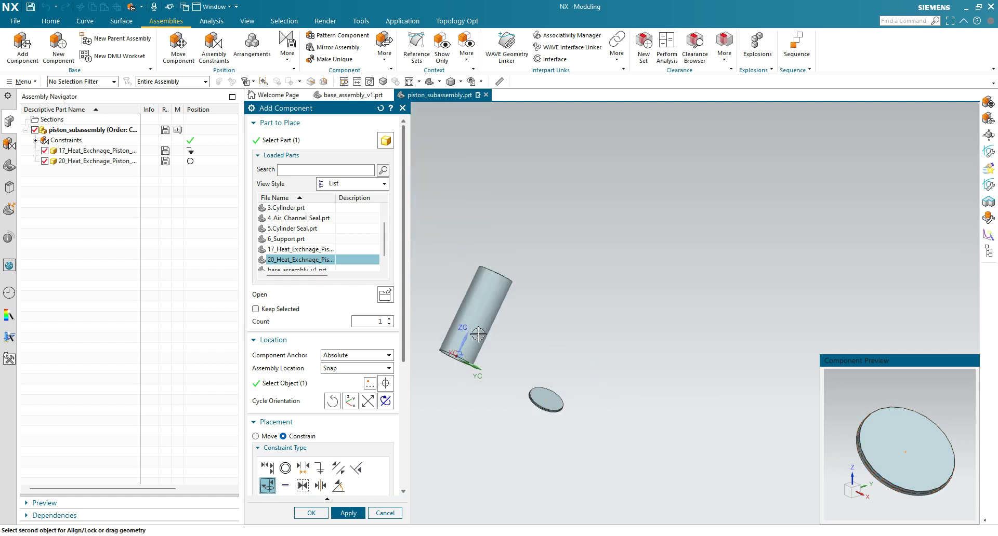
{"action": "left_click", "coordinate": [477, 295]}
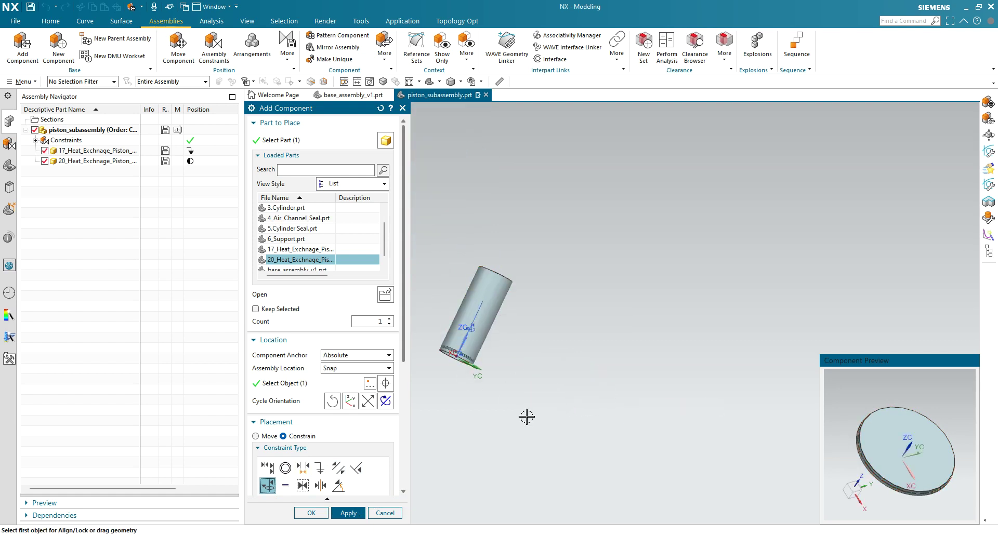
{"action": "scroll", "coordinate": [503, 368], "scroll_direction": "up", "scroll_amount": 3}
{"action": "middle_click_drag", "start_coordinate": [476, 359], "coordinate": [570, 367]}
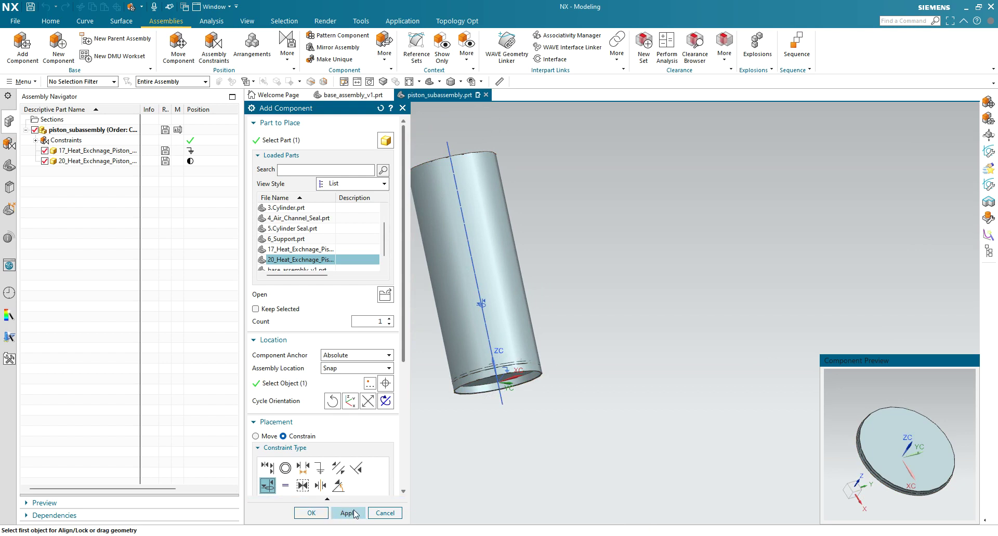
{"action": "left_click", "coordinate": [310, 512]}
Move the piston head along the tube's axis until it sits clear of the tube's lower end
{"action": "left_click", "coordinate": [482, 382]}
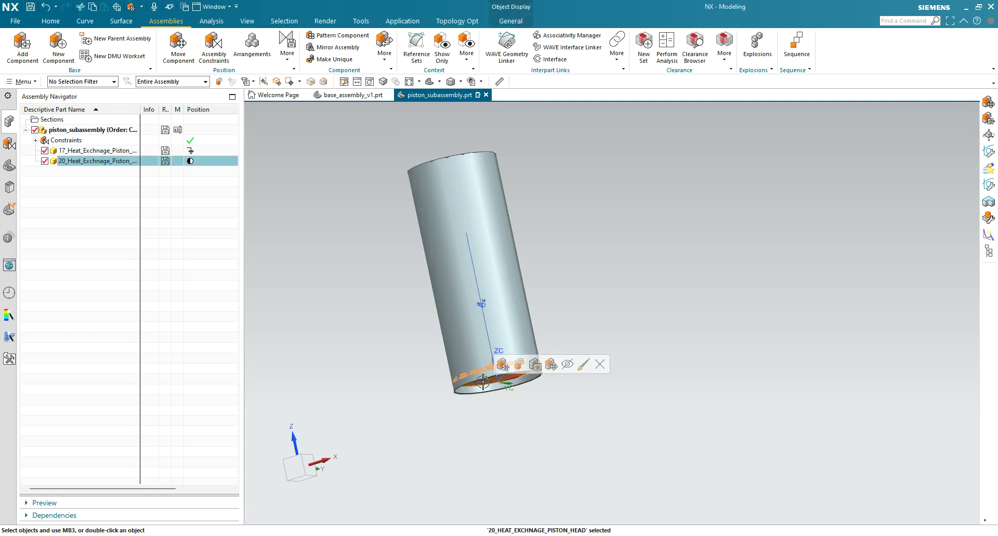
{"action": "left_click", "coordinate": [552, 365]}
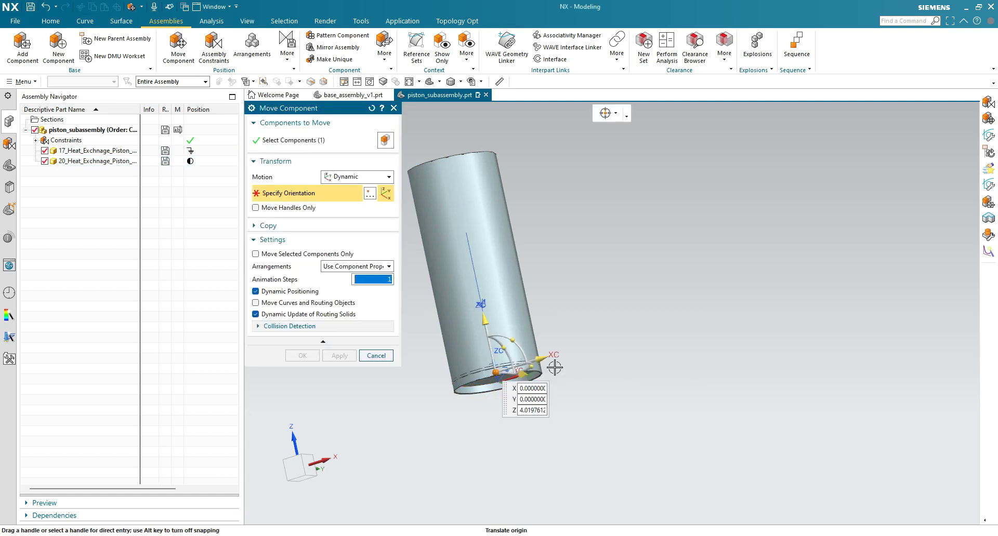
{"action": "left_click_drag", "start_coordinate": [491, 312], "coordinate": [502, 364]}
{"action": "left_click", "coordinate": [315, 356]}
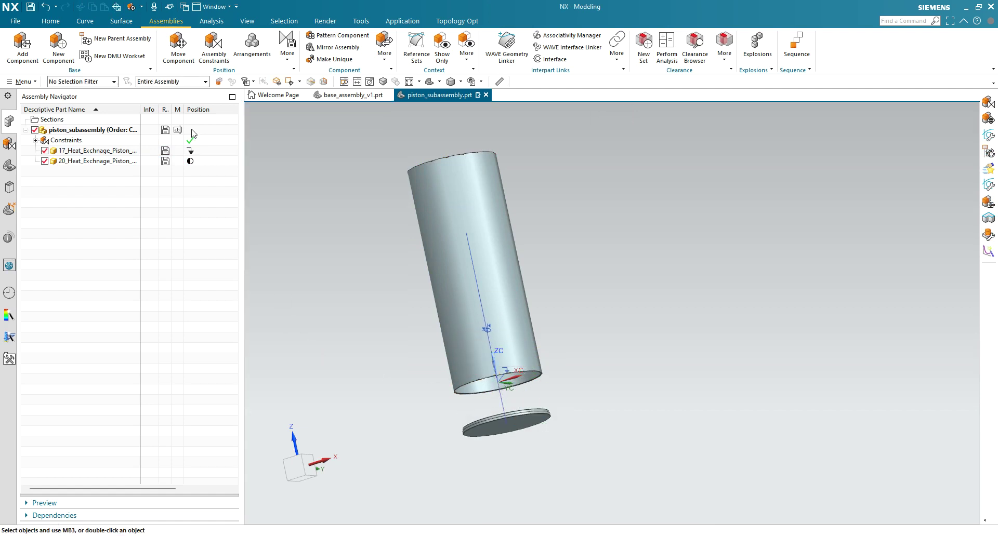
Add a Concentric constraint between the circular edge on the piston head's rim and the inner edge of the tube's lower end
{"action": "left_click", "coordinate": [213, 46]}
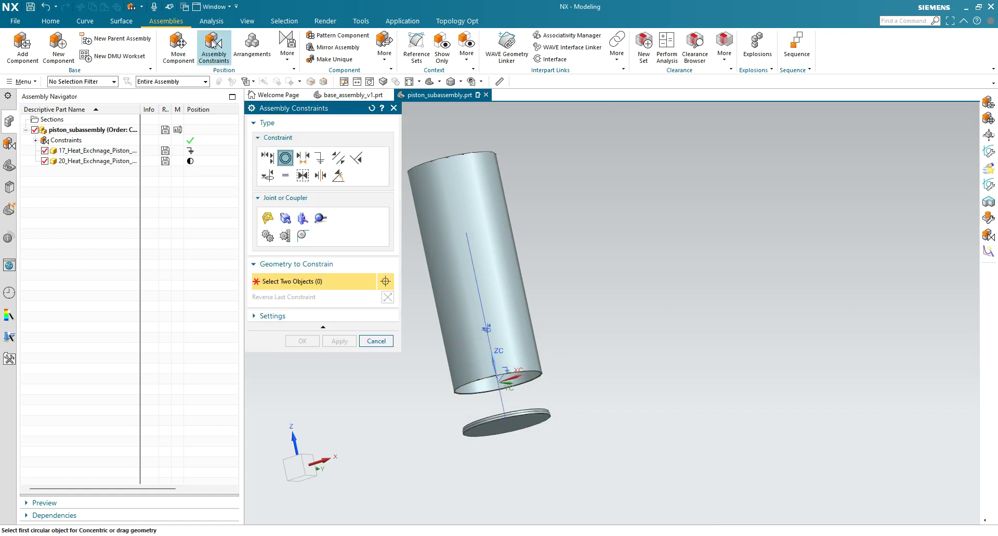
{"action": "middle_click_drag", "start_coordinate": [446, 385], "coordinate": [433, 403]}
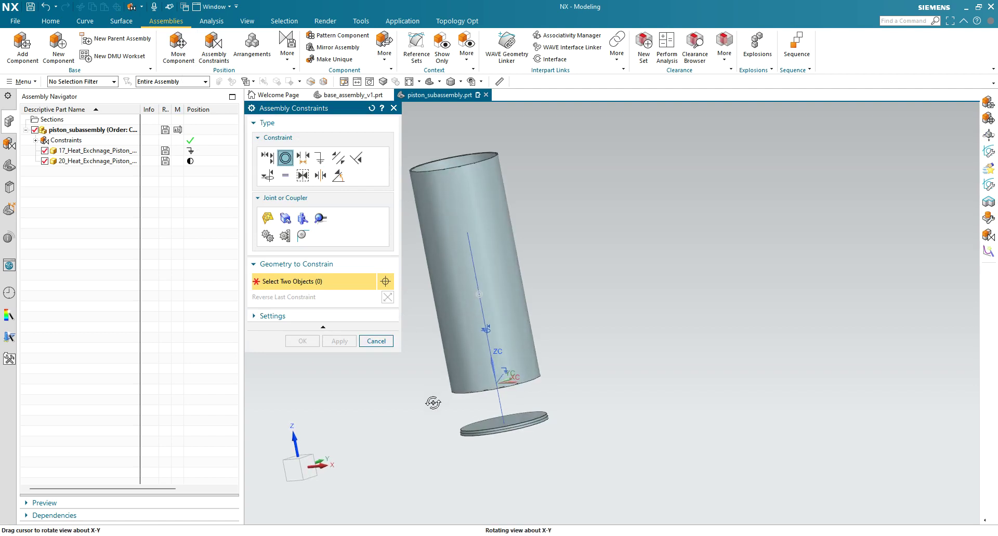
{"action": "scroll", "coordinate": [516, 417], "scroll_direction": "up", "scroll_amount": 4}
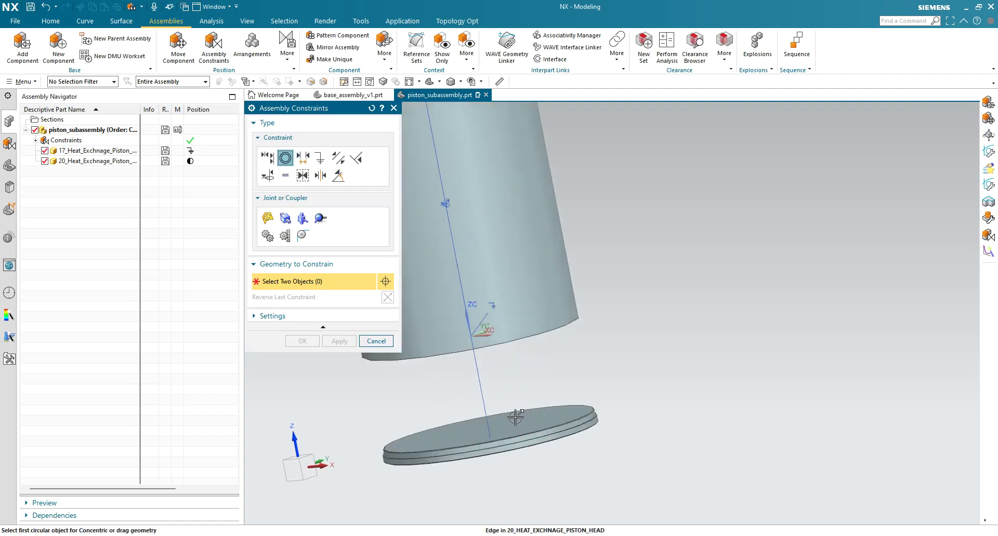
{"action": "scroll", "coordinate": [569, 439], "scroll_direction": "up", "scroll_amount": 2}
{"action": "left_click", "coordinate": [583, 414]}
{"action": "mouse_move", "coordinate": [590, 345]}
{"action": "middle_mouse_down"}
{"action": "mouse_move", "coordinate": [579, 334]}
{"action": "mouse_move", "coordinate": [584, 322]}
{"action": "middle_mouse_up"}
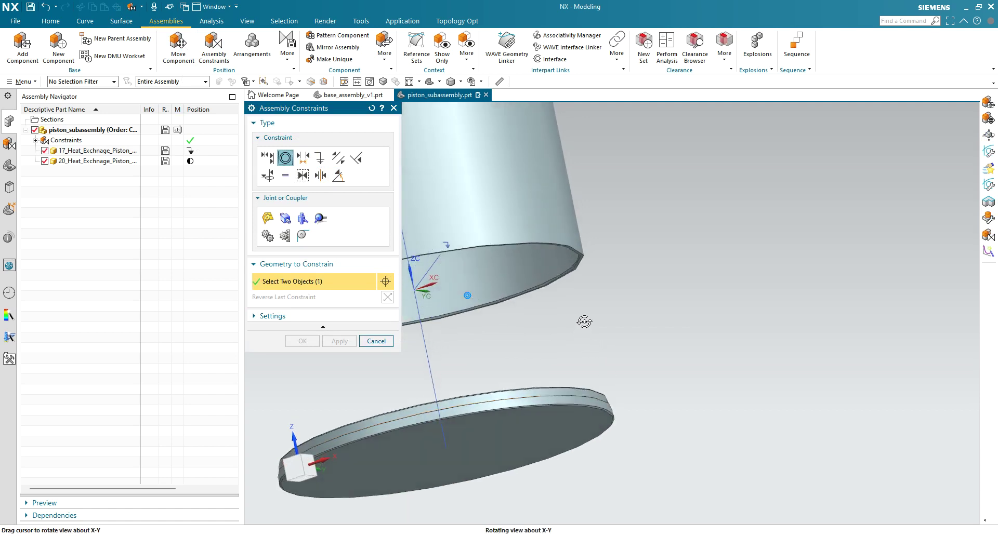
{"action": "scroll", "coordinate": [568, 285], "scroll_direction": "up", "scroll_amount": 4}
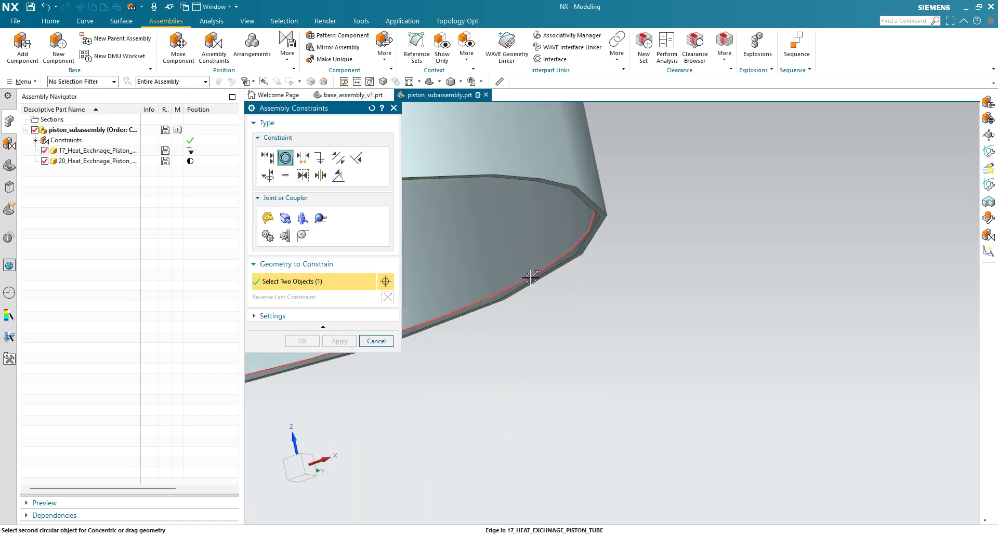
{"action": "left_click", "coordinate": [531, 278]}
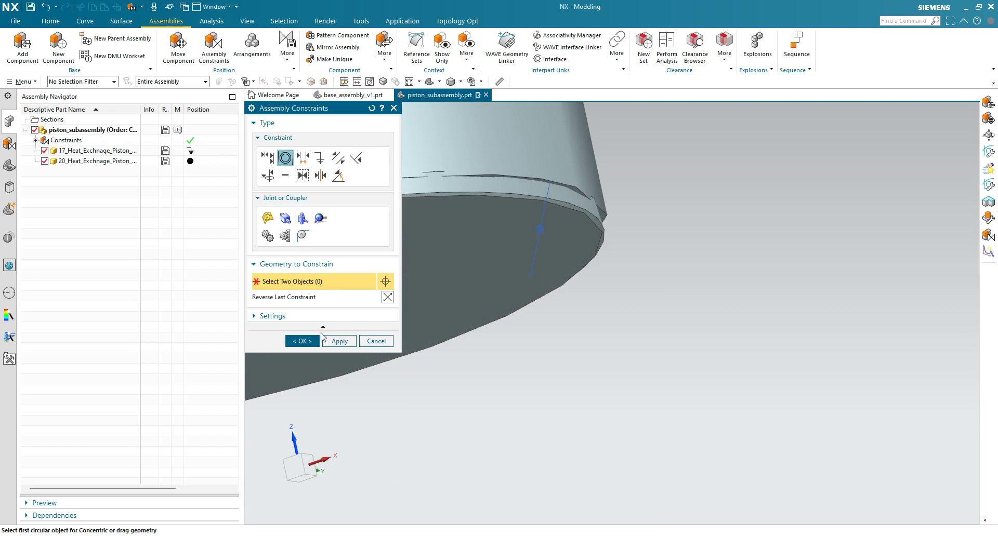
{"action": "middle_click_drag", "start_coordinate": [640, 265], "coordinate": [590, 283]}
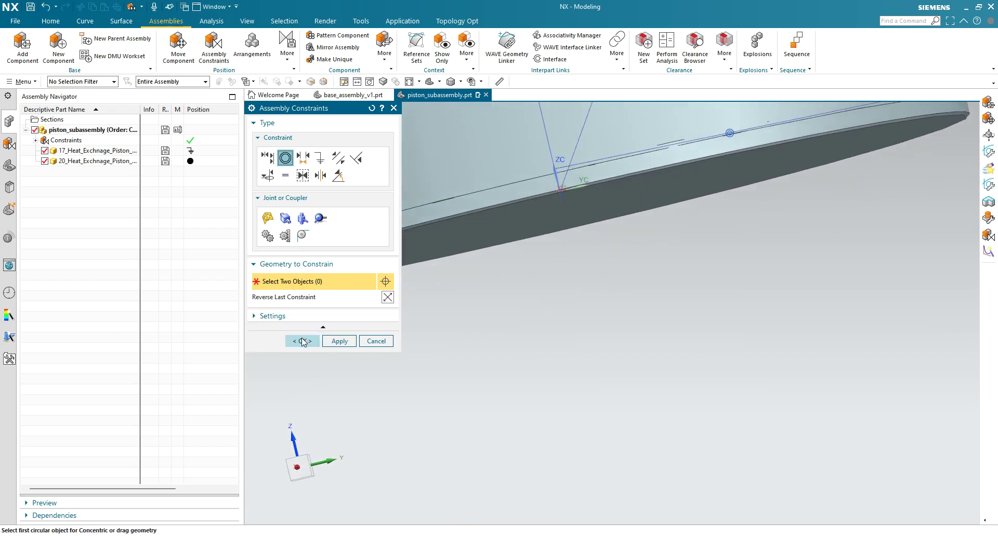
{"action": "left_click", "coordinate": [303, 342]}
{"action": "middle_click_drag", "start_coordinate": [504, 395], "coordinate": [454, 411]}
{"action": "scroll", "coordinate": [455, 410], "scroll_direction": "up", "scroll_amount": 1}
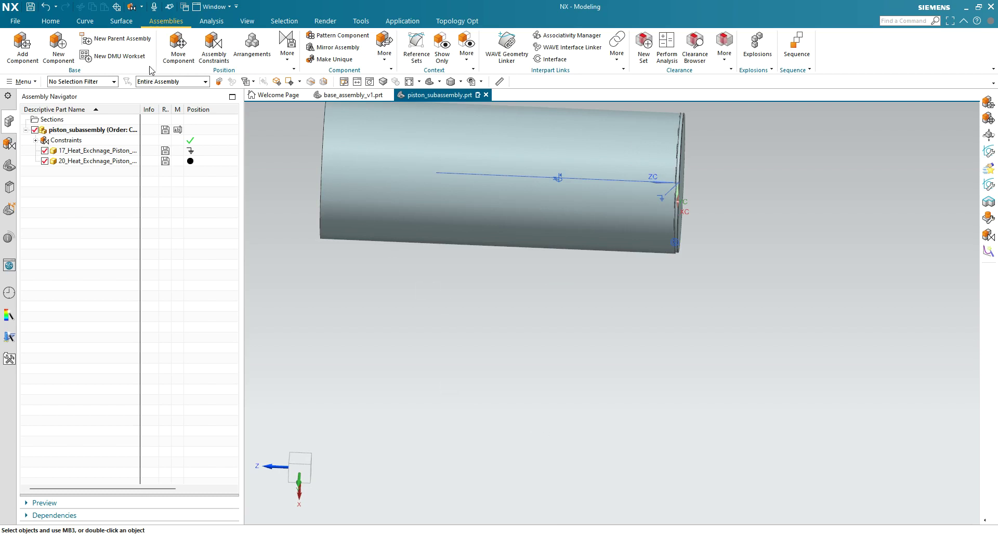
Load the part file "18.heat exchange piston exhaust" from the Stirling Engine NX1973v2 folder as a component to add to the piston subassembly
{"action": "left_click", "coordinate": [26, 45]}
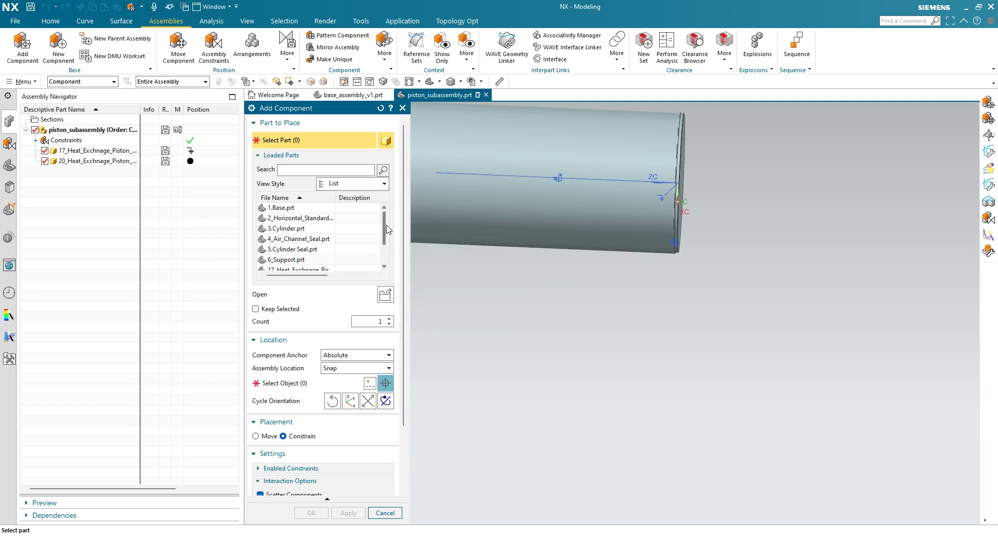
{"action": "left_click", "coordinate": [384, 294]}
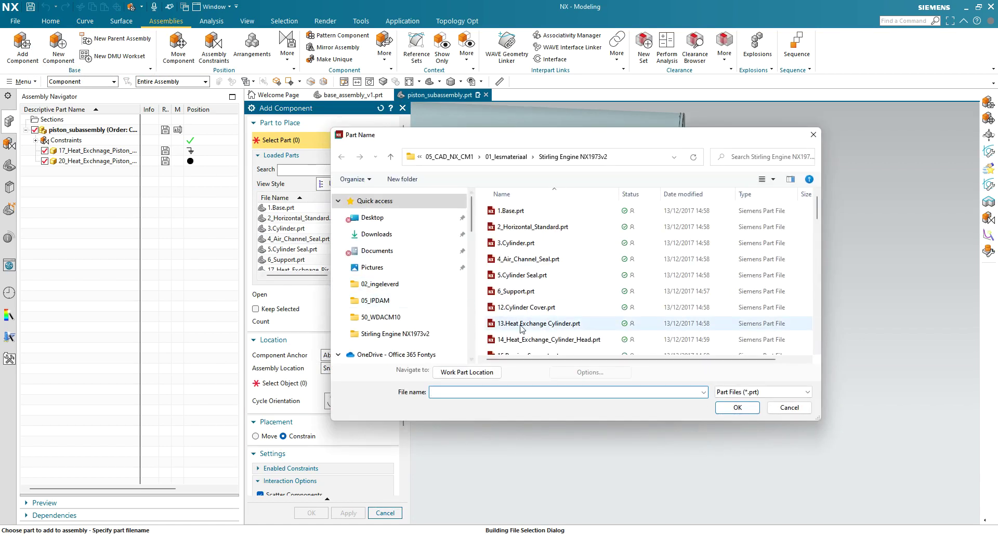
{"action": "scroll", "coordinate": [525, 280], "scroll_direction": "down", "scroll_amount": 4}
{"action": "left_click", "coordinate": [535, 252]}
{"action": "left_click", "coordinate": [724, 405]}
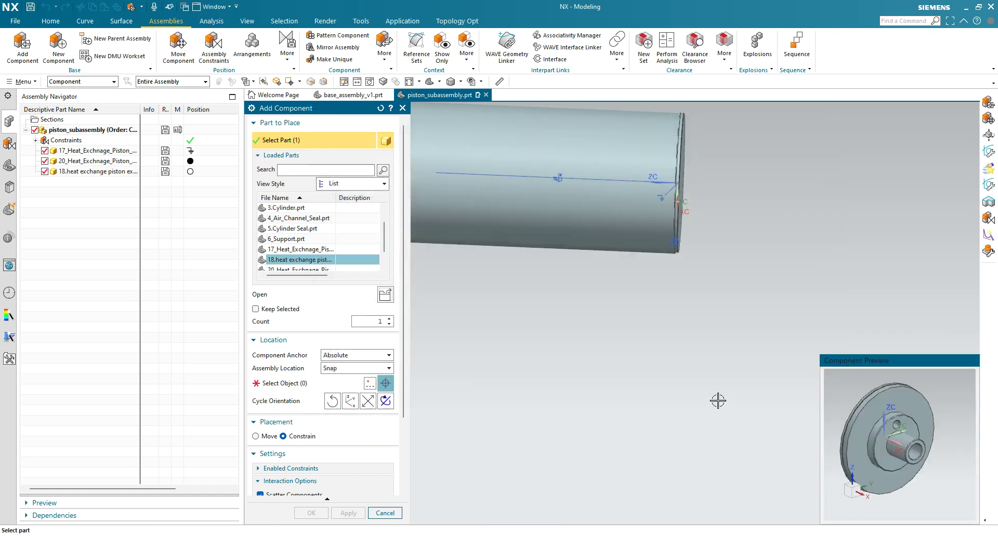
Place the piston exhaust component in the empty space beside the open end of the piston tube
{"action": "scroll", "coordinate": [635, 342], "scroll_direction": "down", "scroll_amount": 3}
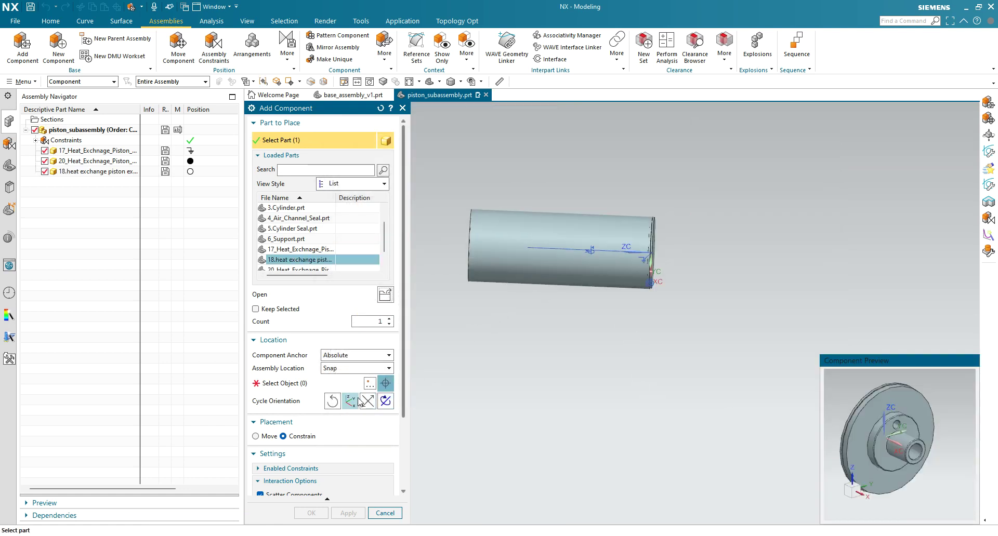
{"action": "left_click", "coordinate": [291, 384]}
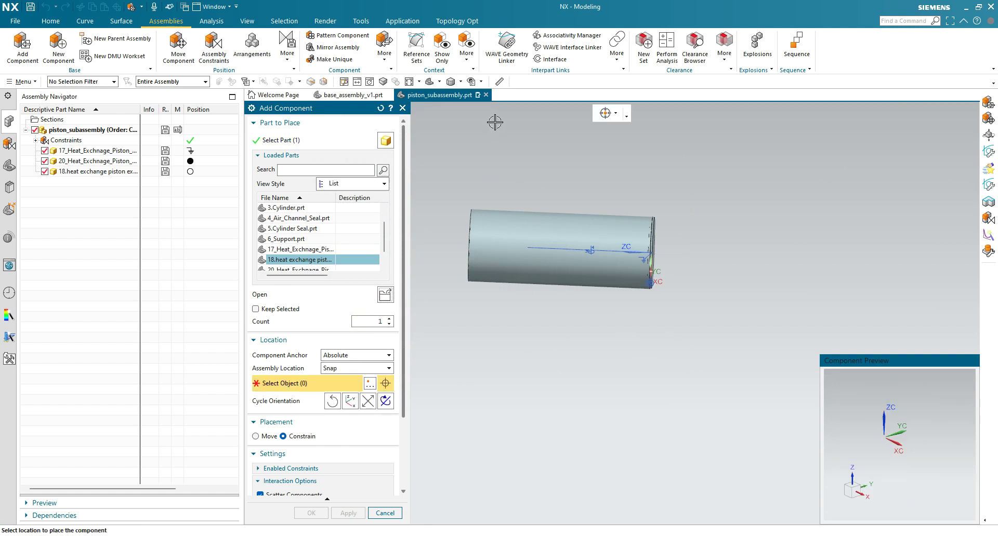
{"action": "left_click", "coordinate": [491, 151]}
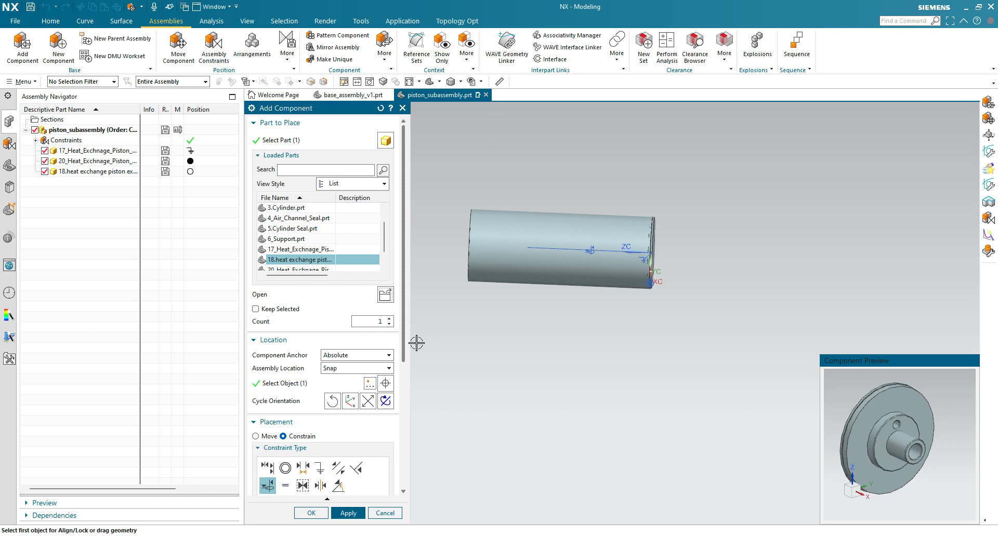
{"action": "mouse_move", "coordinate": [464, 334]}
{"action": "middle_mouse_down"}
{"action": "mouse_move", "coordinate": [481, 316]}
{"action": "mouse_move", "coordinate": [457, 334]}
{"action": "mouse_move", "coordinate": [459, 325]}
{"action": "middle_mouse_up"}
{"action": "mouse_move", "coordinate": [742, 463]}
{"action": "middle_mouse_down", "text": "shift"}
{"action": "mouse_move", "coordinate": [565, 292]}
{"action": "mouse_move", "coordinate": [550, 295]}
{"action": "mouse_move", "coordinate": [610, 278]}
{"action": "mouse_move", "coordinate": [506, 316]}
{"action": "middle_mouse_up", "text": "shift"}
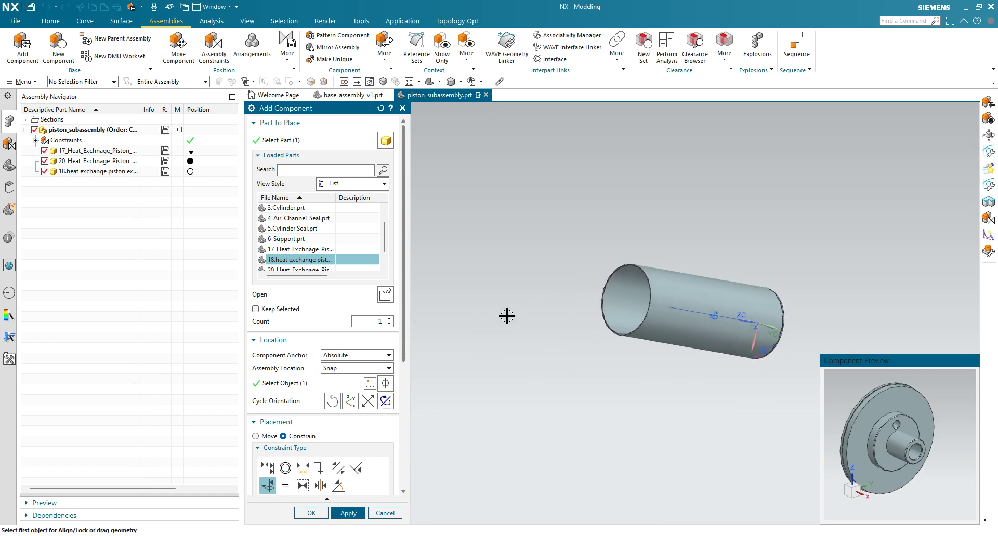
{"action": "left_click", "coordinate": [276, 383]}
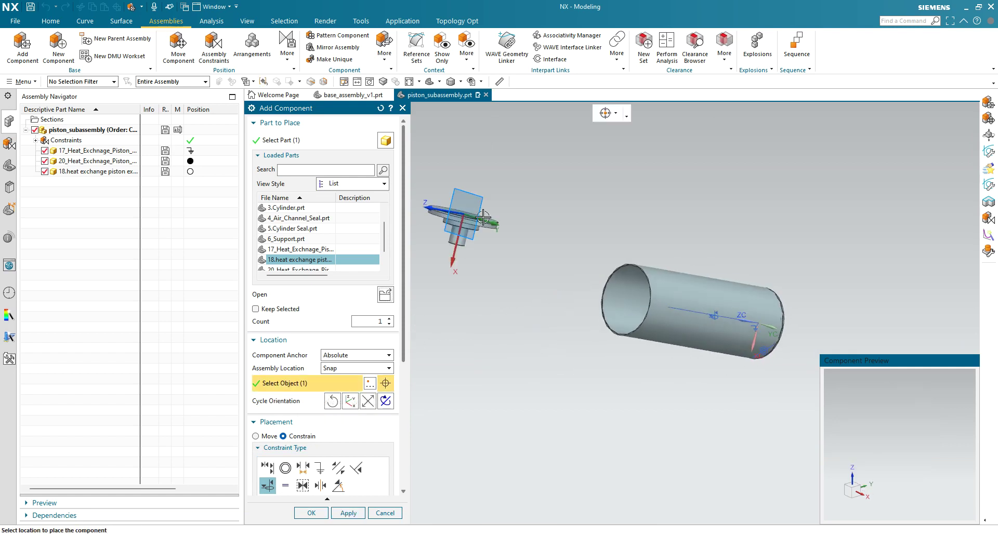
{"action": "left_click", "coordinate": [486, 218]}
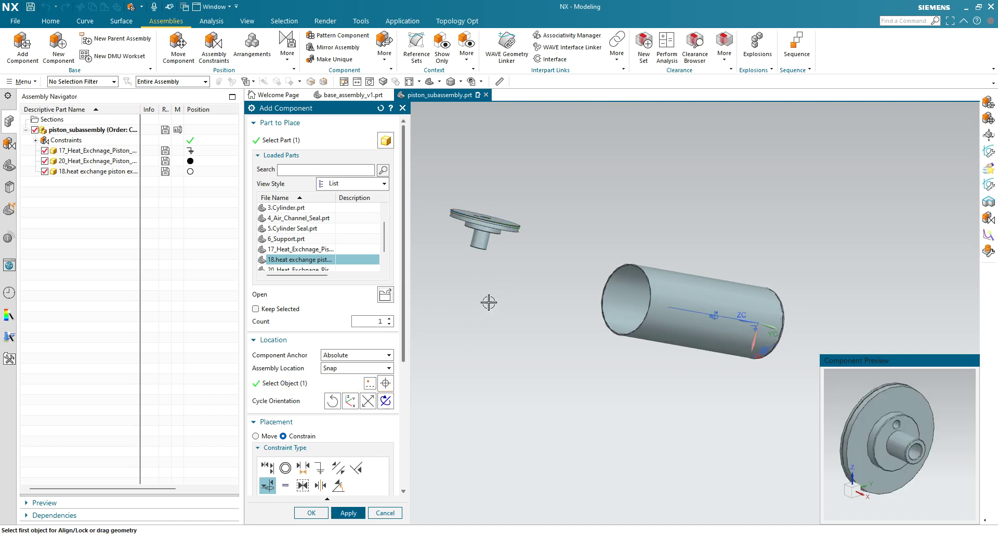
Add an Align/Lock constraint between the centerline of the piston tube and the centerline of the piston exhaust
{"action": "scroll", "coordinate": [513, 241], "scroll_direction": "up", "scroll_amount": 3}
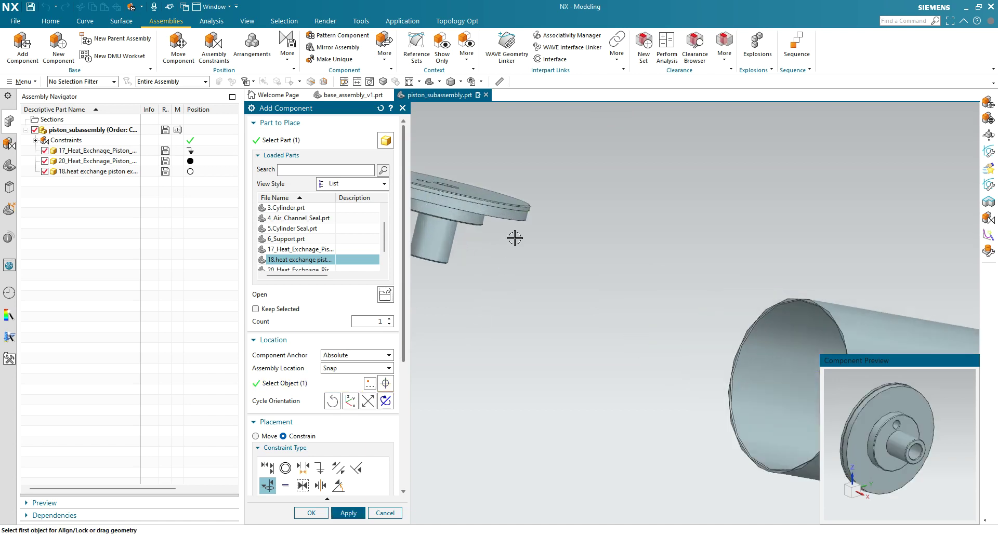
{"action": "scroll", "coordinate": [586, 378], "scroll_direction": "down", "scroll_amount": 2}
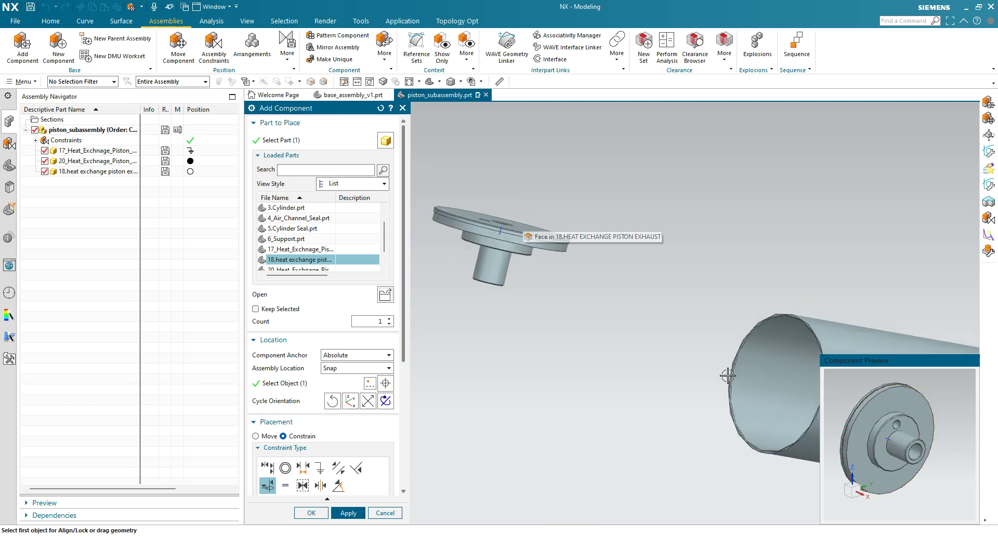
{"action": "scroll", "coordinate": [587, 378], "scroll_direction": "down", "scroll_amount": 2}
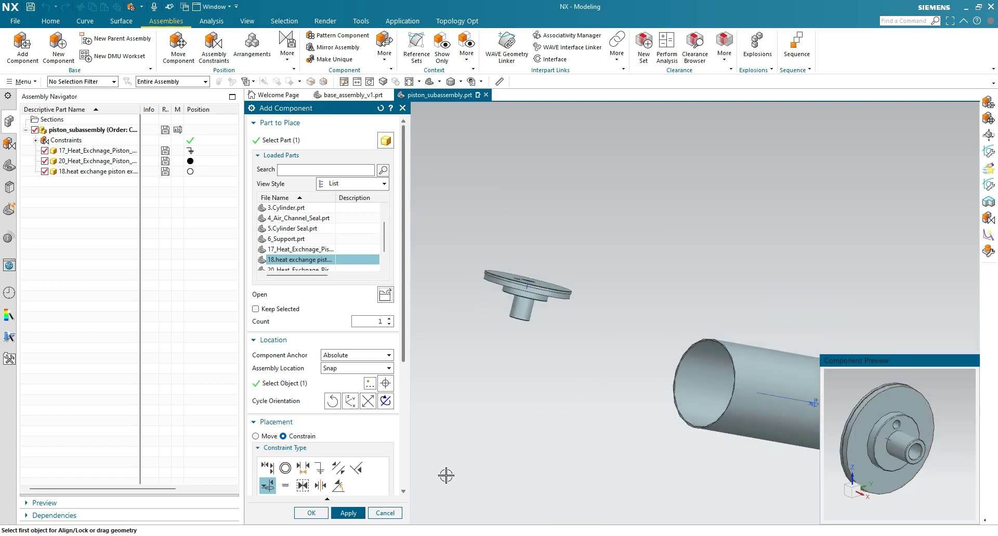
{"action": "left_click", "coordinate": [271, 471]}
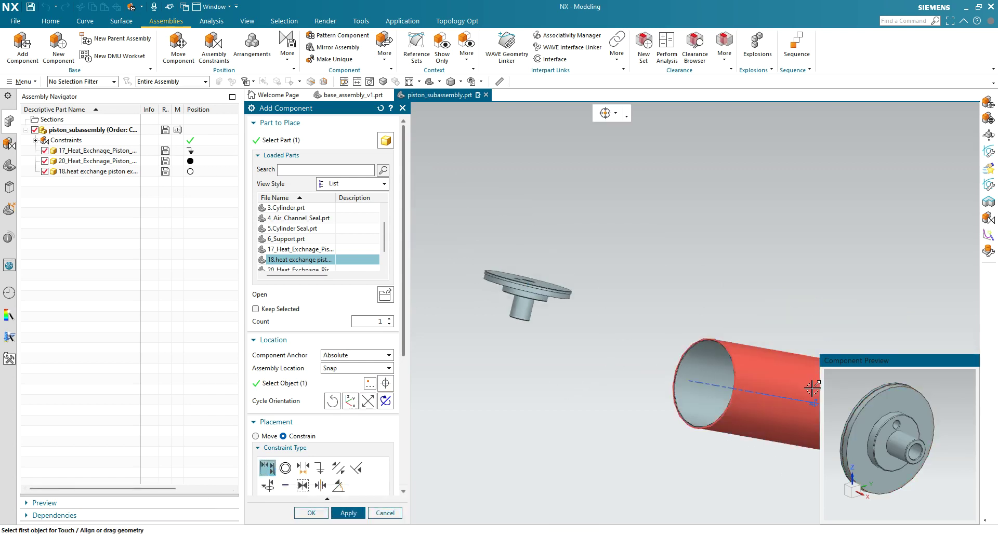
{"action": "left_click", "coordinate": [268, 486]}
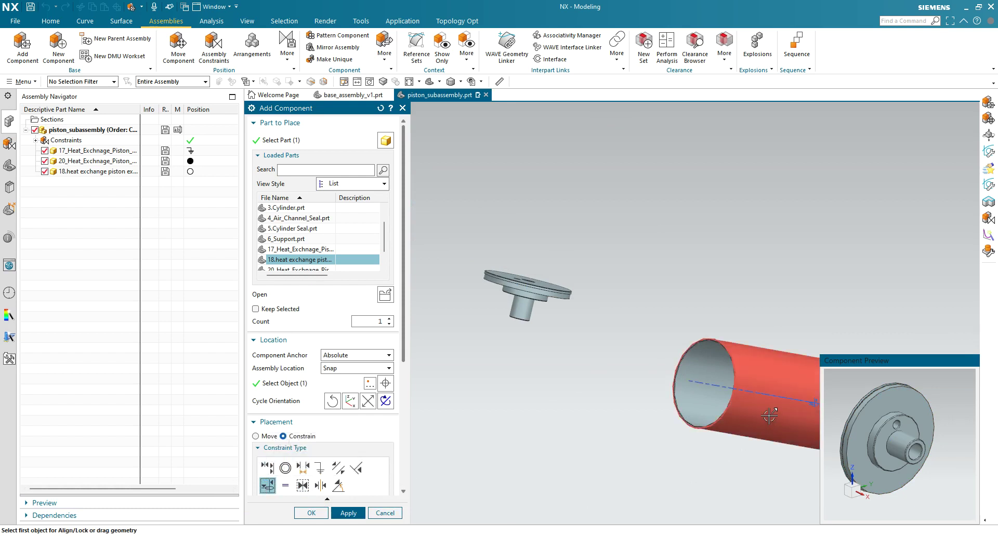
{"action": "left_click", "coordinate": [720, 386]}
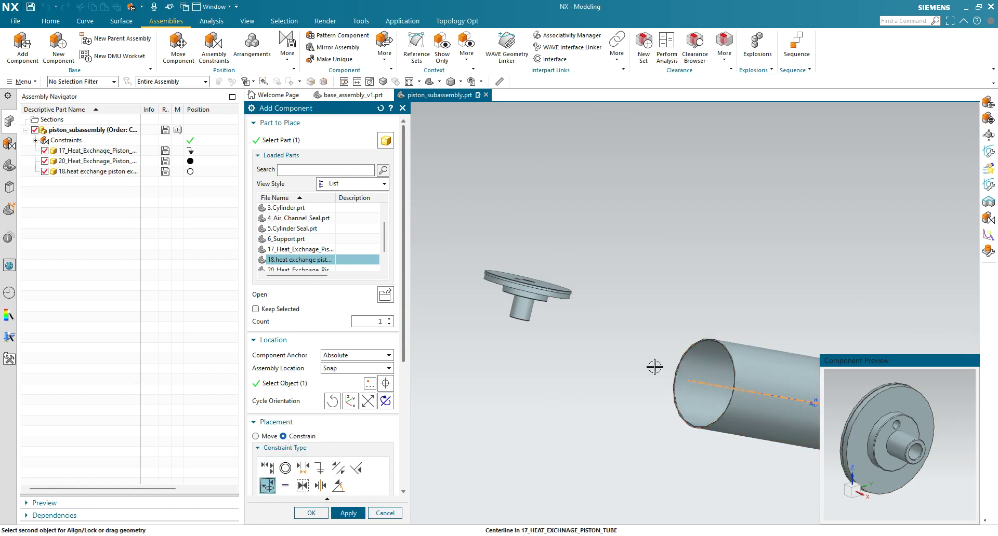
{"action": "left_click", "coordinate": [529, 313]}
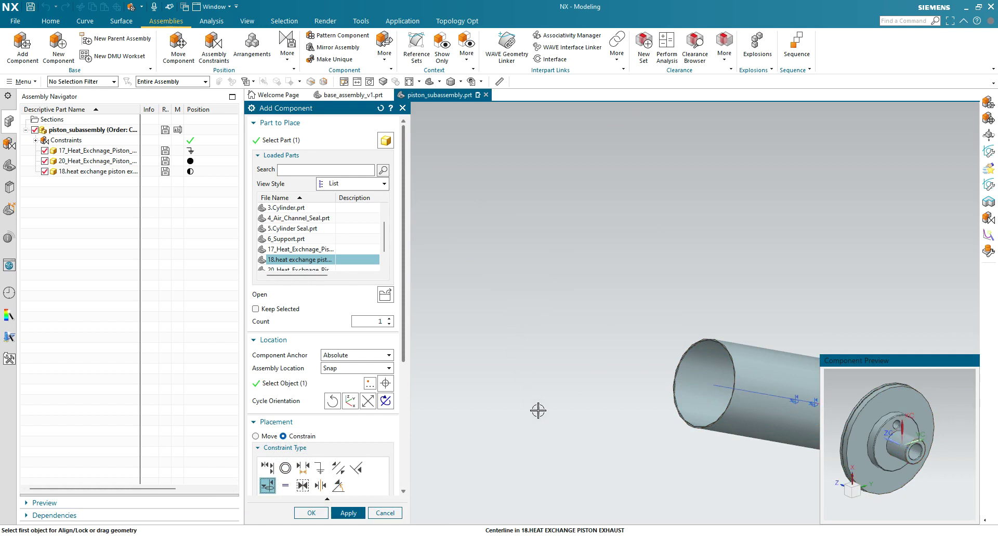
Move the piston exhaust along its axis until its disc is clear of the closed end of the tube
{"action": "scroll", "coordinate": [570, 402], "scroll_direction": "up", "scroll_amount": 4}
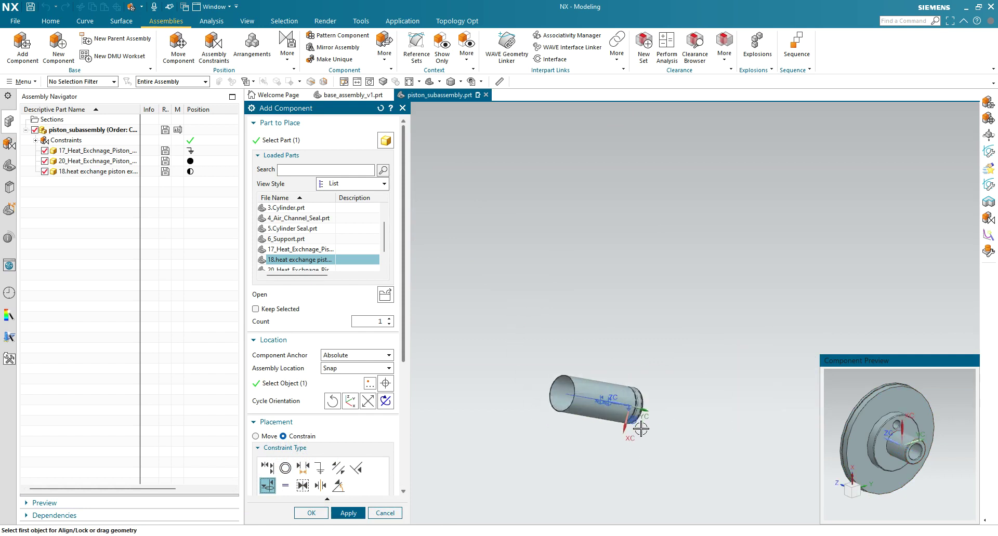
{"action": "middle_click_drag", "start_coordinate": [573, 399], "coordinate": [747, 413]}
{"action": "scroll", "coordinate": [747, 414], "scroll_direction": "up", "scroll_amount": 3}
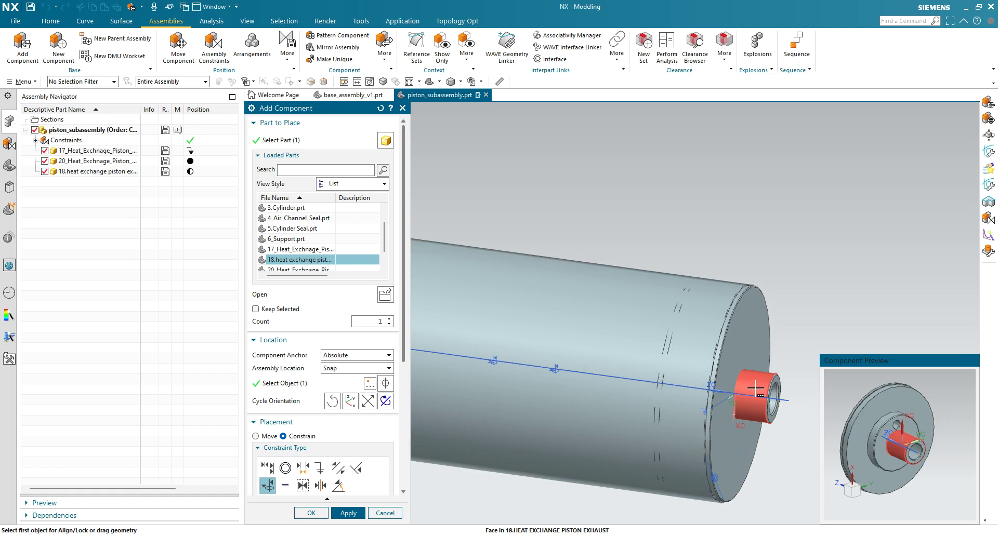
{"action": "left_click_drag", "start_coordinate": [756, 388], "coordinate": [843, 441]}
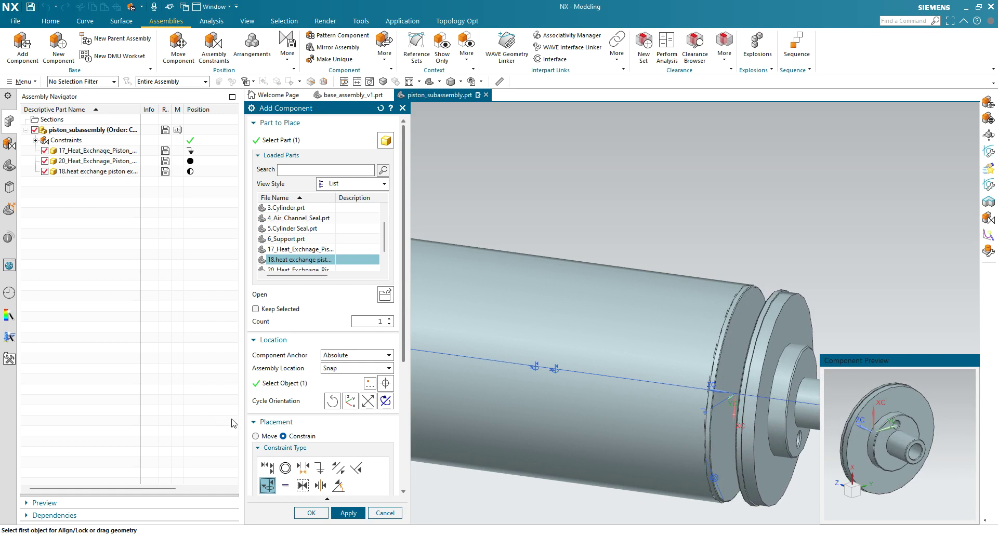
Add a Concentric constraint between the exhaust disc's circular edge and the edge at the tube's open end, and apply the component placement
{"action": "left_click", "coordinate": [285, 468]}
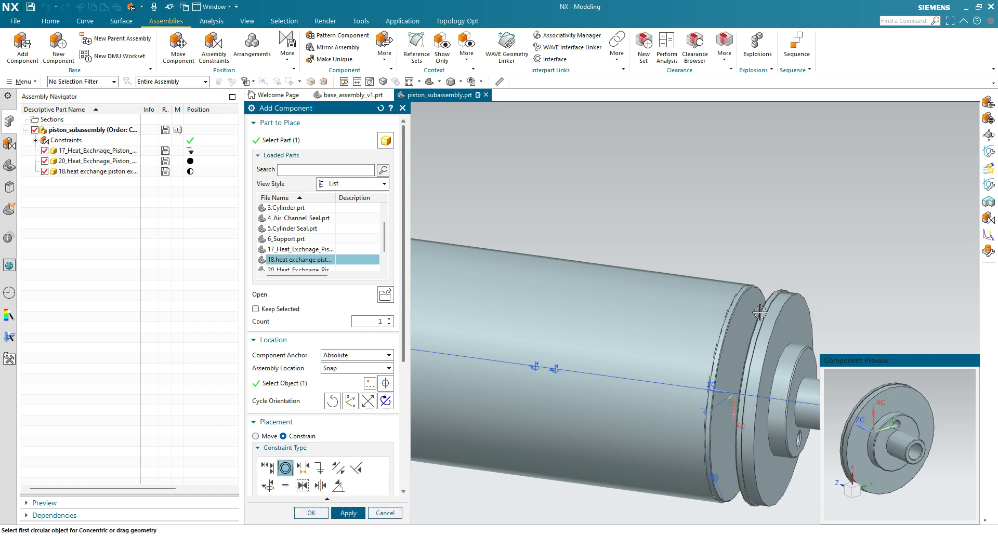
{"action": "scroll", "coordinate": [760, 313], "scroll_direction": "up", "scroll_amount": 4}
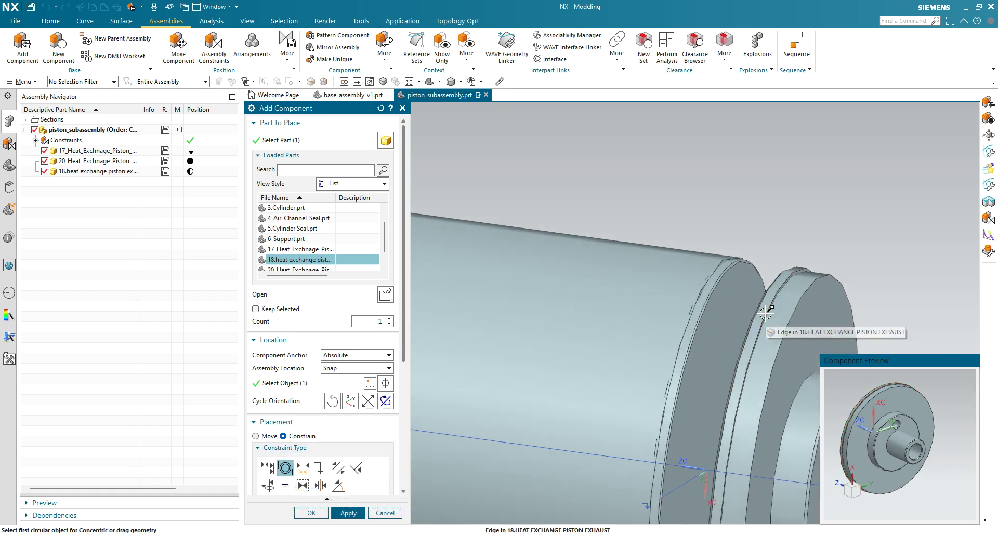
{"action": "left_click", "coordinate": [768, 314]}
{"action": "scroll", "coordinate": [767, 314], "scroll_direction": "down", "scroll_amount": 4}
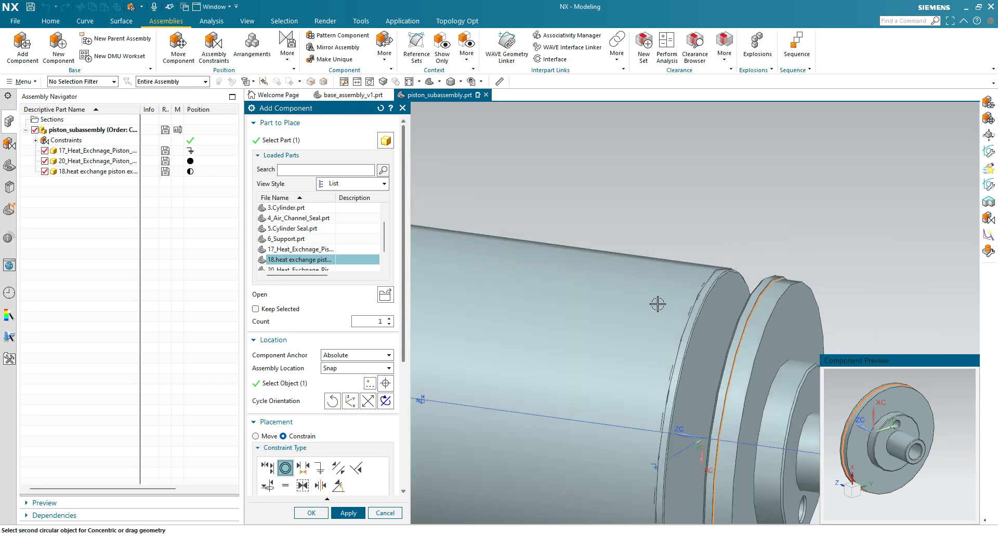
{"action": "middle_click_drag", "start_coordinate": [503, 255], "coordinate": [659, 248]}
{"action": "scroll", "coordinate": [470, 286], "scroll_direction": "up", "scroll_amount": 5}
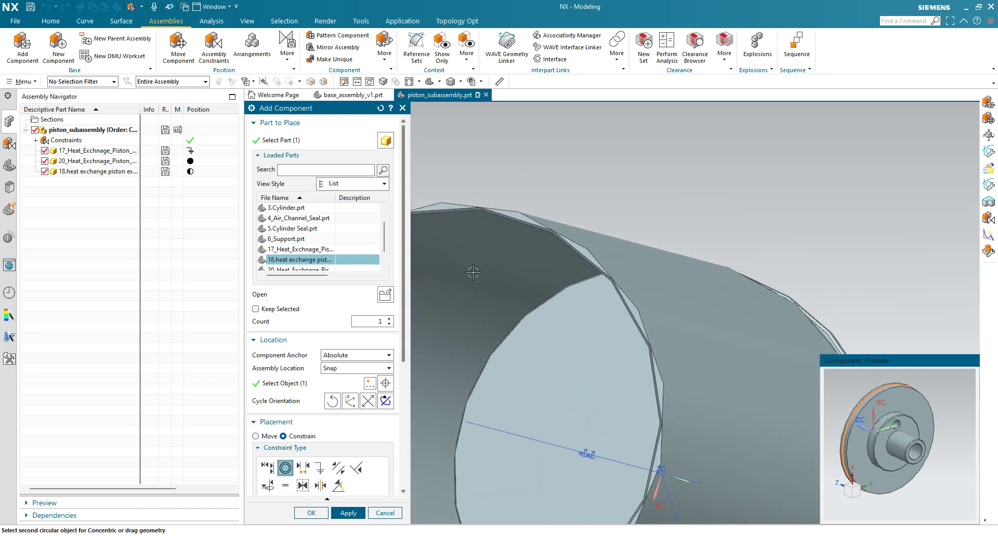
{"action": "left_click", "coordinate": [456, 207]}
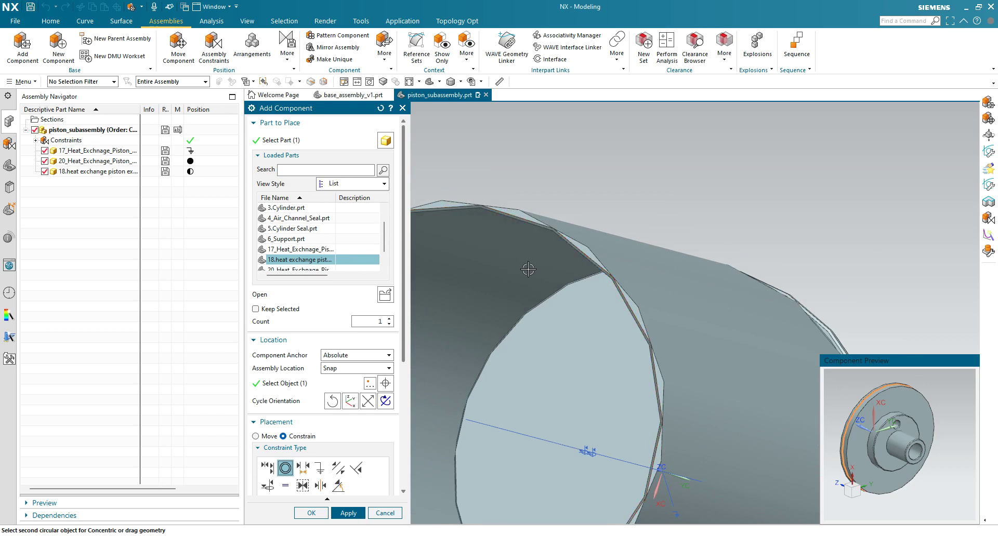
{"action": "scroll", "coordinate": [529, 270], "scroll_direction": "down", "scroll_amount": 2}
{"action": "middle_click_drag", "start_coordinate": [543, 281], "coordinate": [530, 296]}
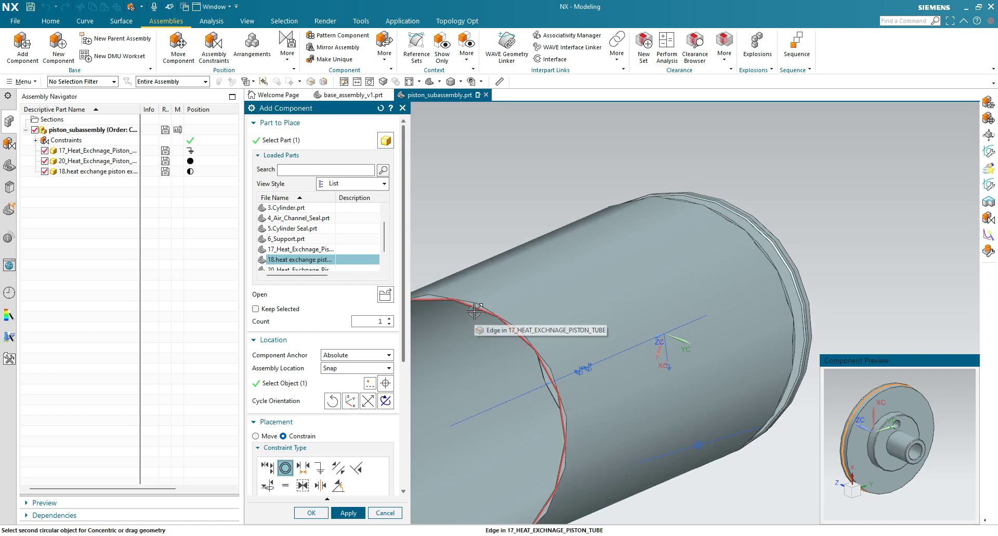
{"action": "scroll", "coordinate": [475, 310], "scroll_direction": "up", "scroll_amount": 3}
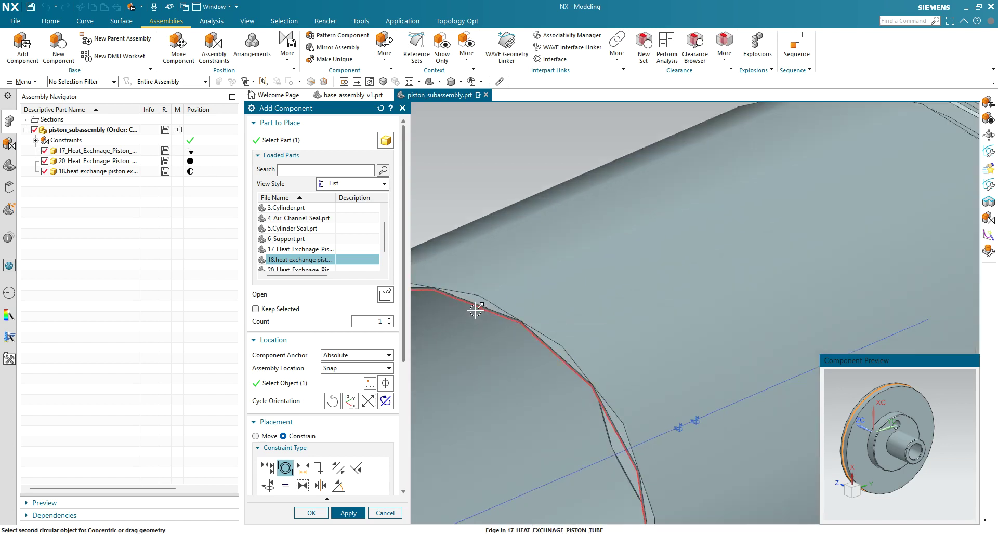
{"action": "left_click", "coordinate": [475, 310]}
{"action": "scroll", "coordinate": [463, 384], "scroll_direction": "down", "scroll_amount": 4}
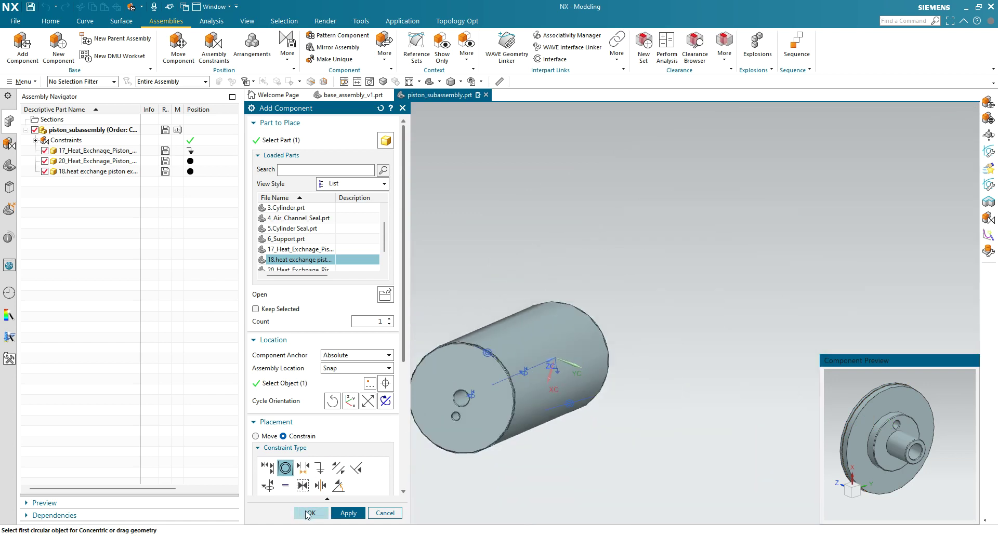
{"action": "left_click", "coordinate": [349, 514]}
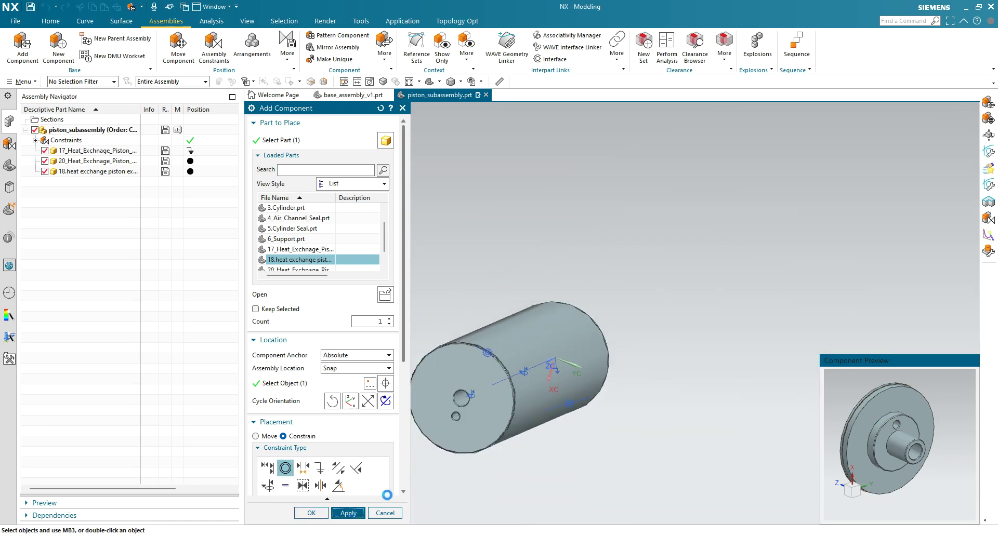
Load the rod part whose file name starts with "19_Heat_Exchange_Piston" as the next component to add
{"action": "scroll", "coordinate": [487, 373], "scroll_direction": "down", "scroll_amount": 3}
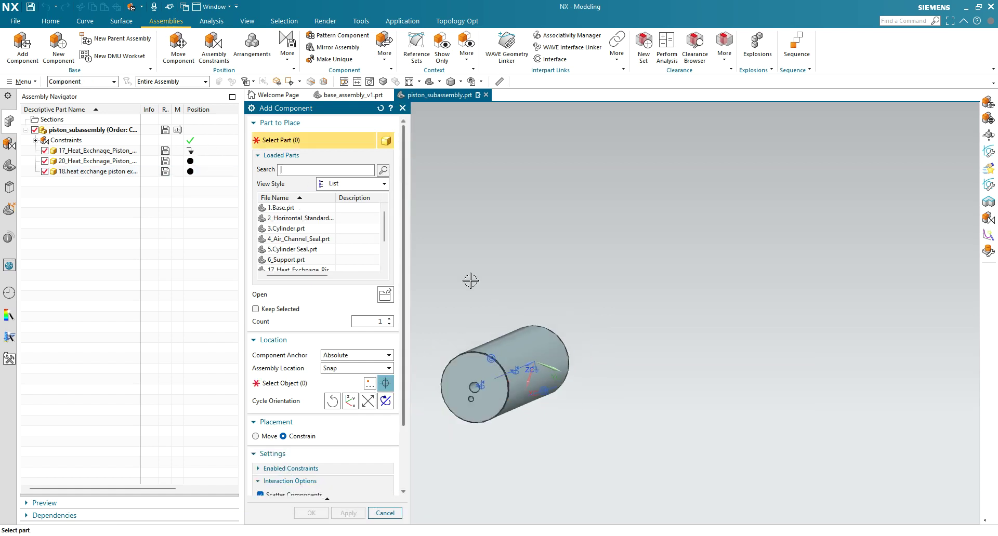
{"action": "middle_click_drag", "start_coordinate": [574, 320], "coordinate": [649, 412]}
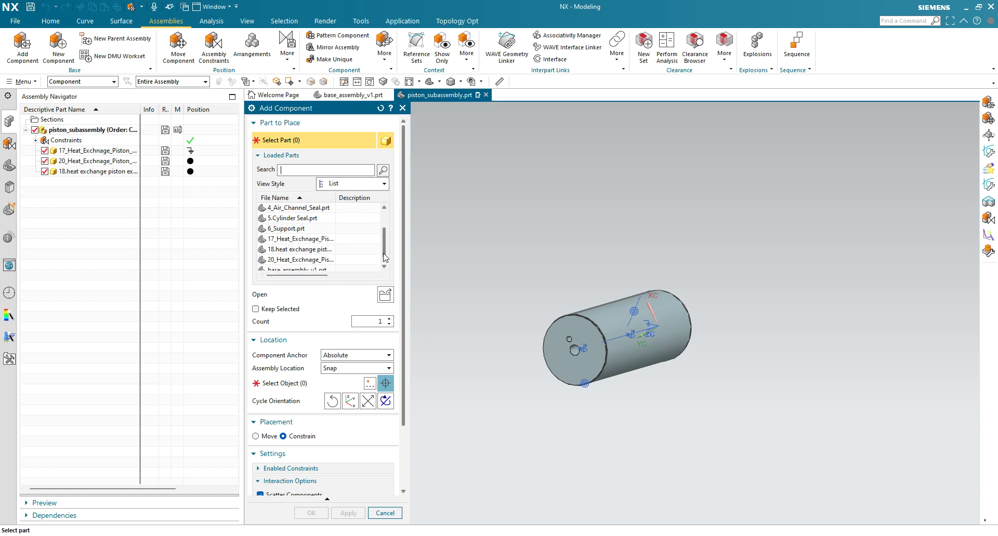
{"action": "left_click", "coordinate": [386, 295]}
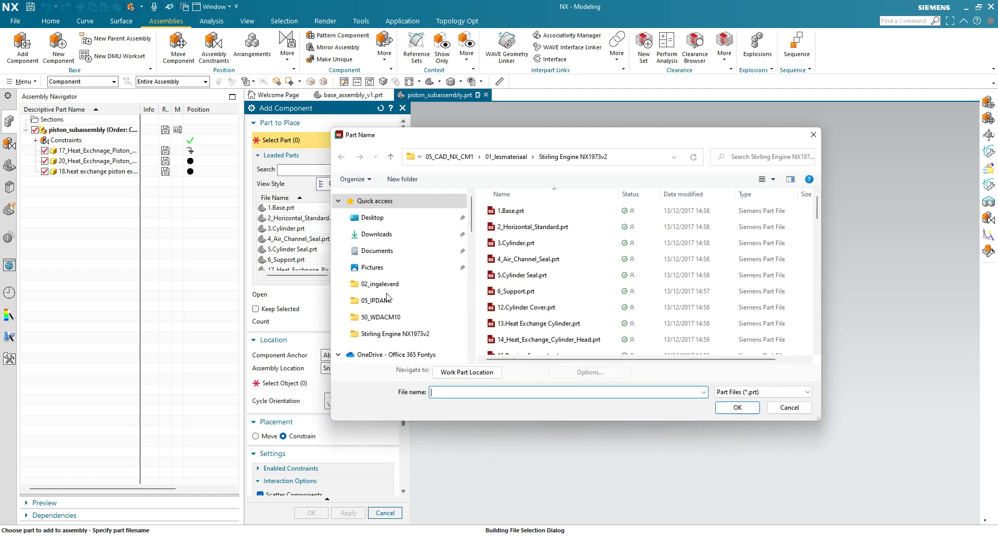
{"action": "scroll", "coordinate": [530, 312], "scroll_direction": "down", "scroll_amount": 4}
{"action": "left_click", "coordinate": [546, 267]}
{"action": "left_click", "coordinate": [732, 408]}
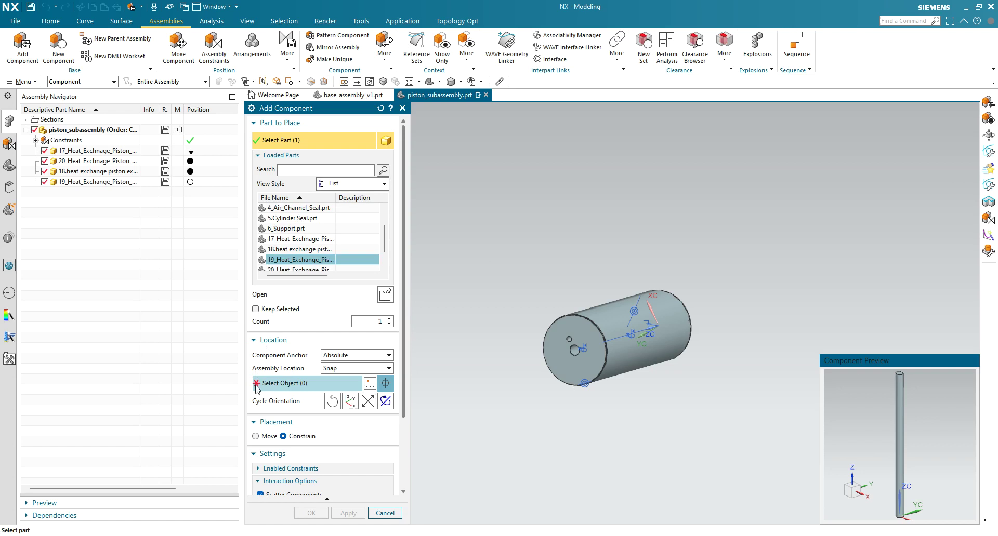
Place the piston shaft in open space beside the tube and align its centerline with the tube's centerline using Touch/Align
{"action": "left_click", "coordinate": [287, 383]}
{"action": "left_click", "coordinate": [458, 217]}
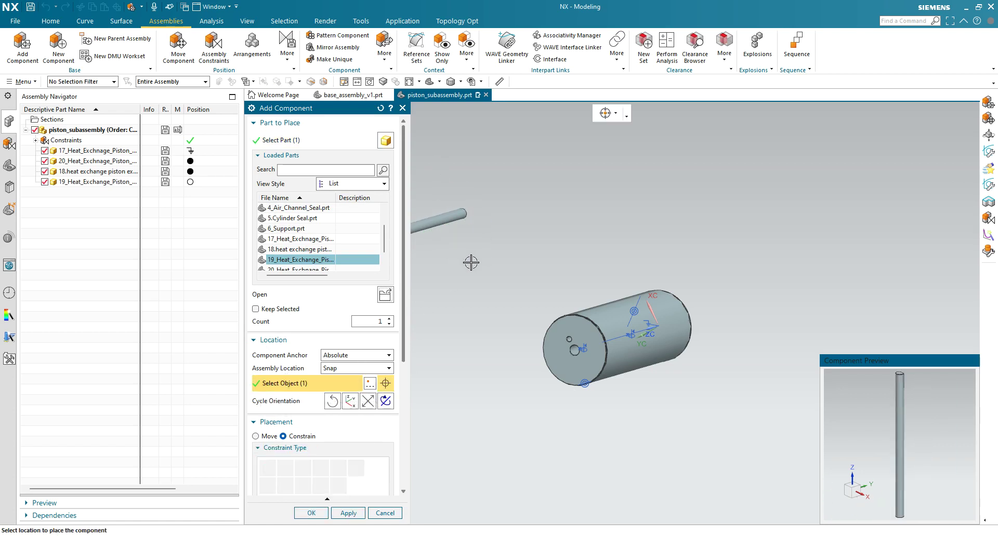
{"action": "scroll", "coordinate": [499, 257], "scroll_direction": "down", "scroll_amount": 2}
{"action": "middle_click_drag", "start_coordinate": [442, 255], "coordinate": [432, 325]}
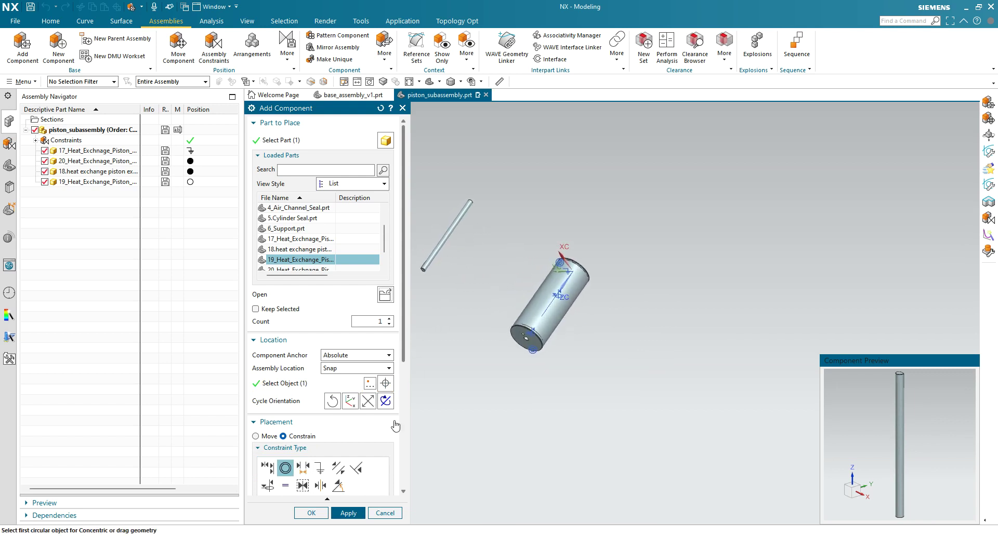
{"action": "left_click", "coordinate": [267, 468]}
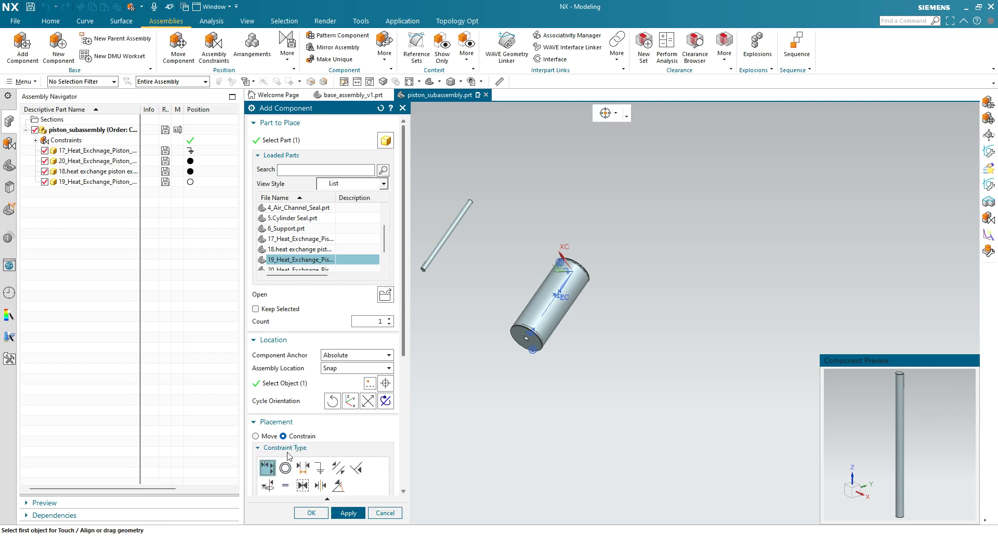
{"action": "left_click", "coordinate": [445, 238]}
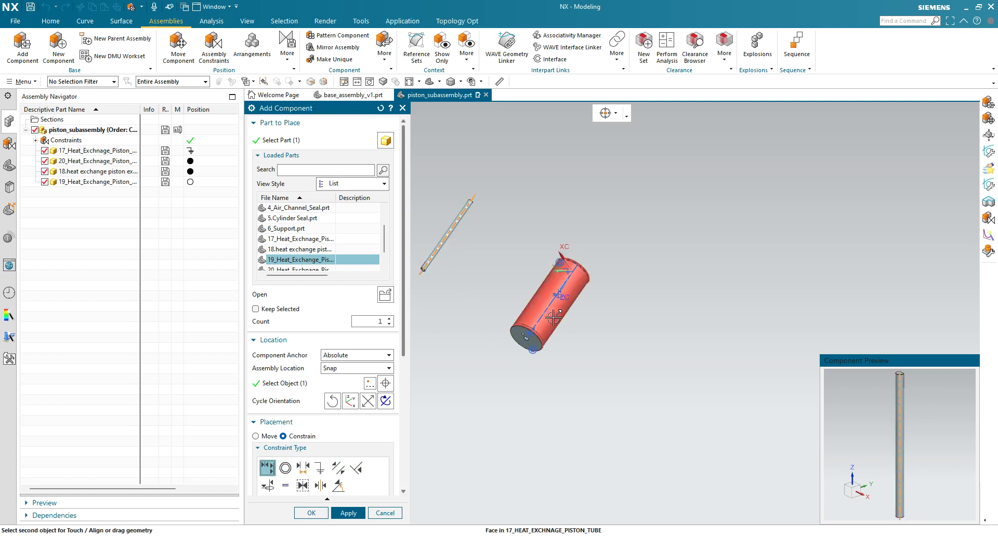
{"action": "left_click", "coordinate": [538, 322]}
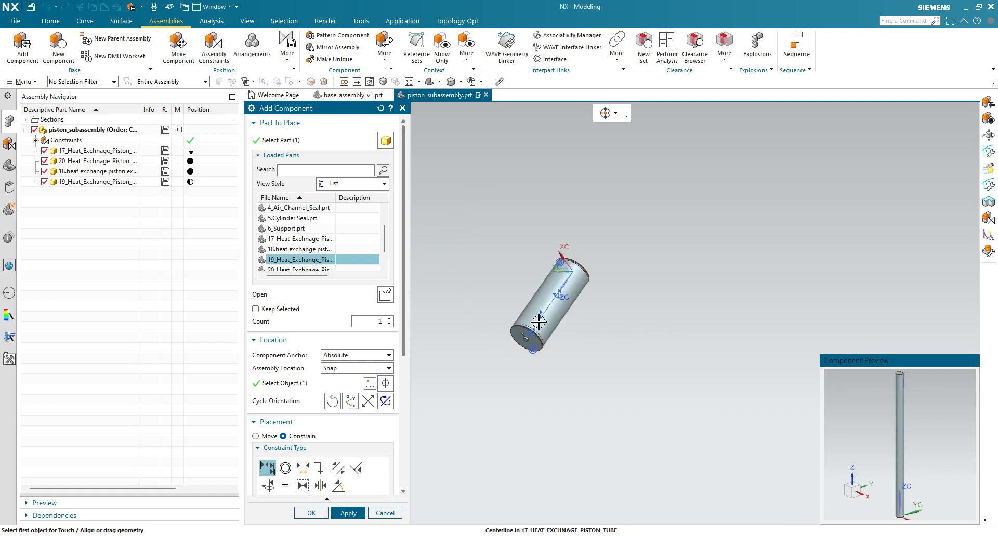
Move the shaft along its axis until it sticks out through the central hole of the exhaust disc
{"action": "scroll", "coordinate": [563, 330], "scroll_direction": "up", "scroll_amount": 1}
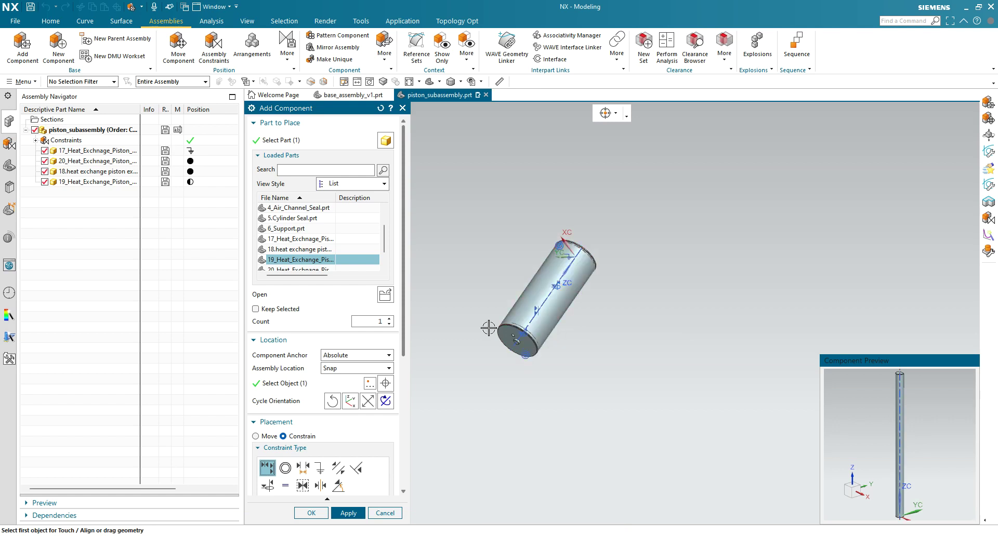
{"action": "scroll", "coordinate": [509, 339], "scroll_direction": "up", "scroll_amount": 5}
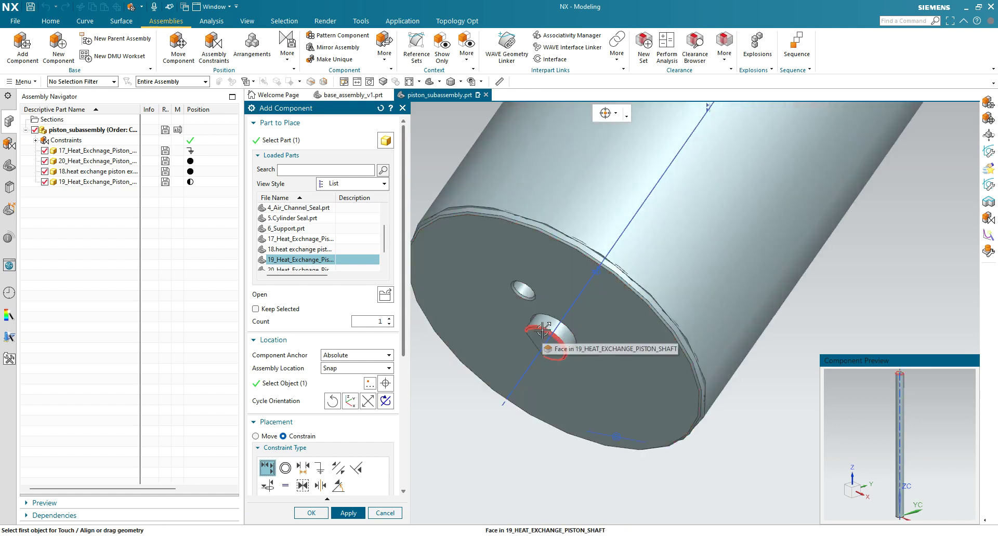
{"action": "scroll", "coordinate": [536, 347], "scroll_direction": "down", "scroll_amount": 4}
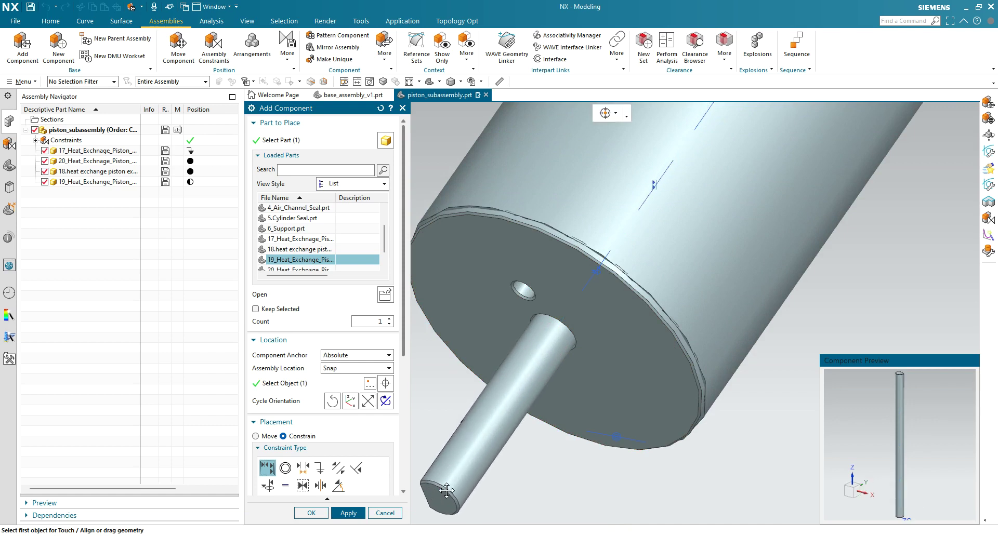
{"action": "scroll", "coordinate": [649, 380], "scroll_direction": "down", "scroll_amount": 1}
{"action": "left_click_drag", "start_coordinate": [556, 424], "coordinate": [504, 508]}
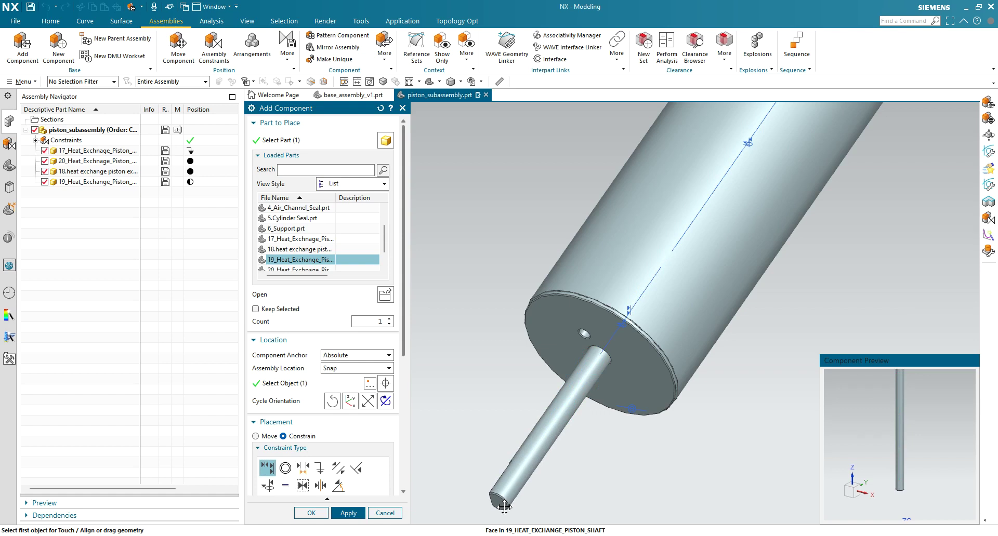
{"action": "scroll", "coordinate": [574, 463], "scroll_direction": "down", "scroll_amount": 2}
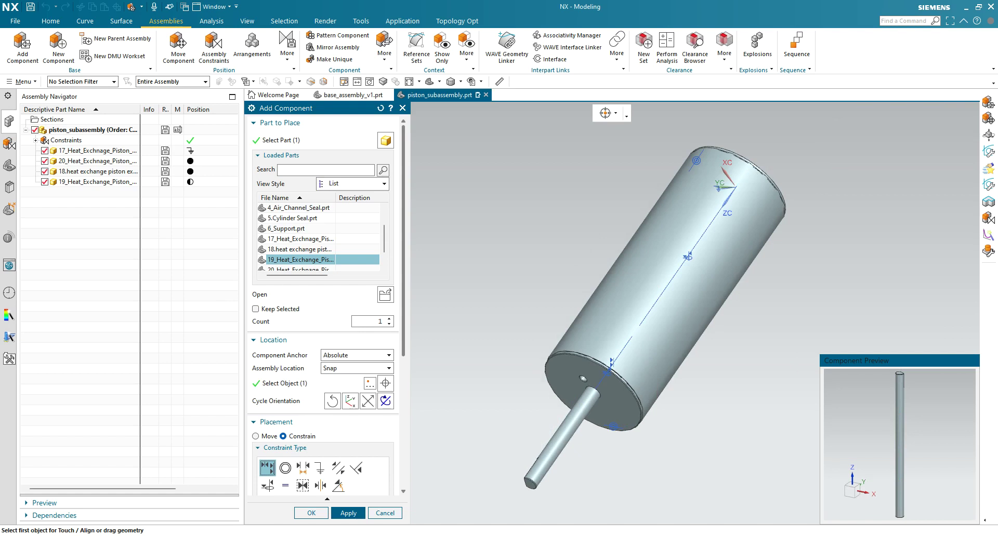
Add a Distance constraint between the shaft's protruding end face and the outer face of the piston head
{"action": "left_click", "coordinate": [304, 468]}
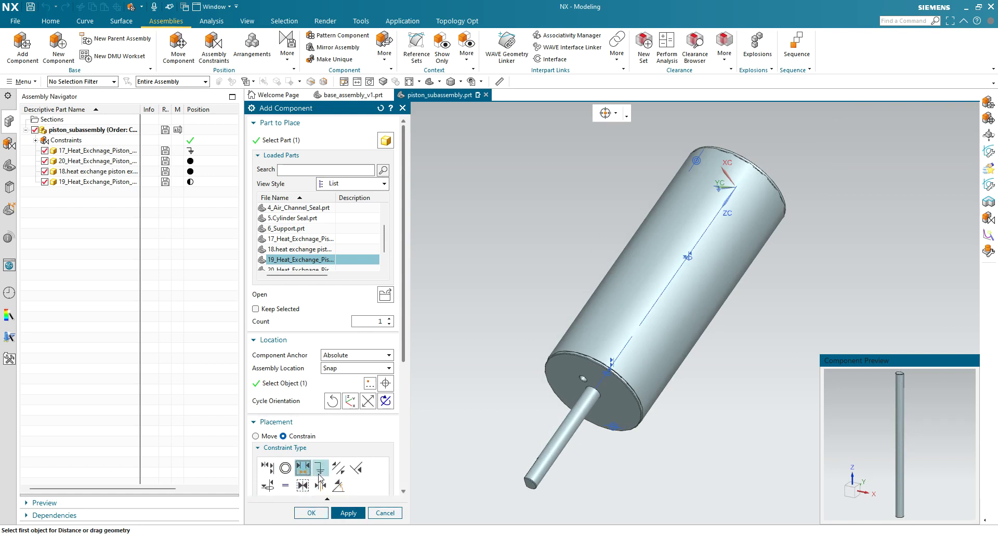
{"action": "left_click", "coordinate": [531, 484]}
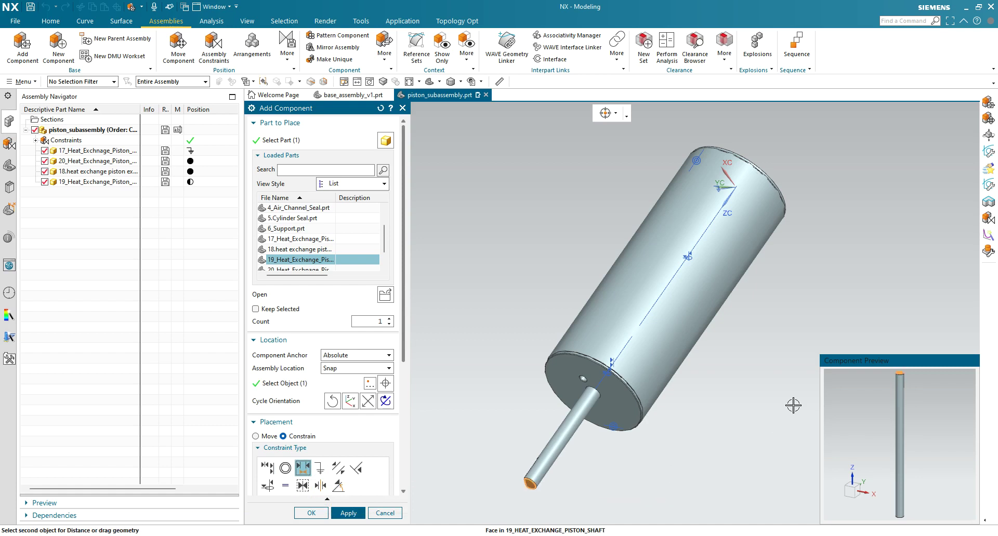
{"action": "middle_click_drag", "start_coordinate": [842, 204], "coordinate": [796, 270]}
{"action": "left_click", "coordinate": [776, 207]}
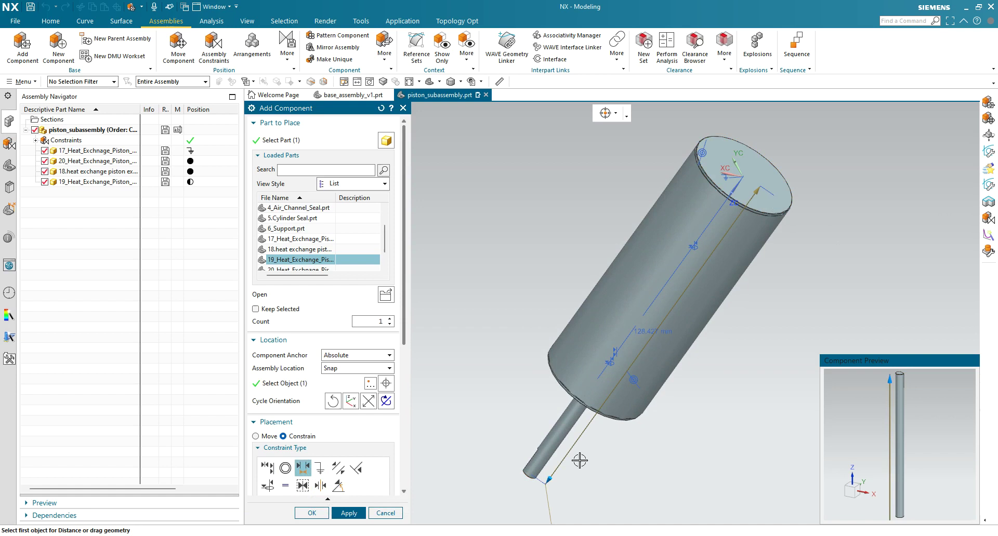
Set the shaft's distance constraint to 164.5 mm and apply the component placement
{"action": "scroll", "coordinate": [576, 452], "scroll_direction": "down", "scroll_amount": 3}
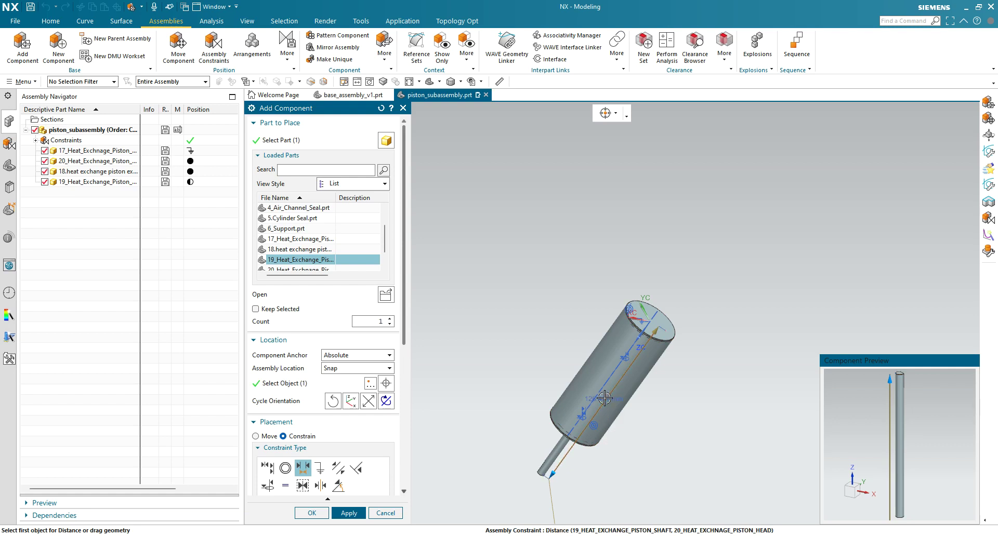
{"action": "left_click", "coordinate": [604, 399]}
{"action": "scroll", "coordinate": [542, 431], "scroll_direction": "down", "scroll_amount": 2}
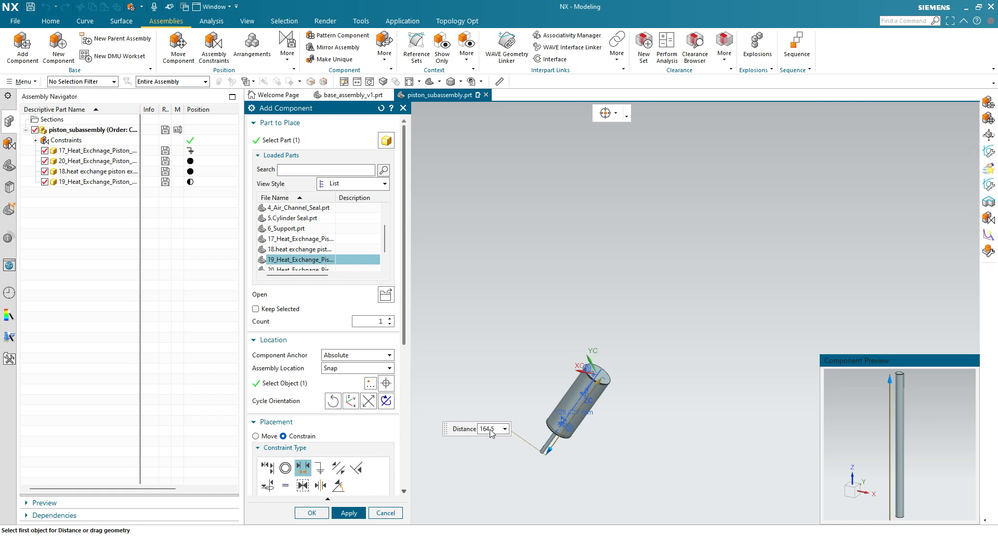
{"action": "key", "text": "Return"}
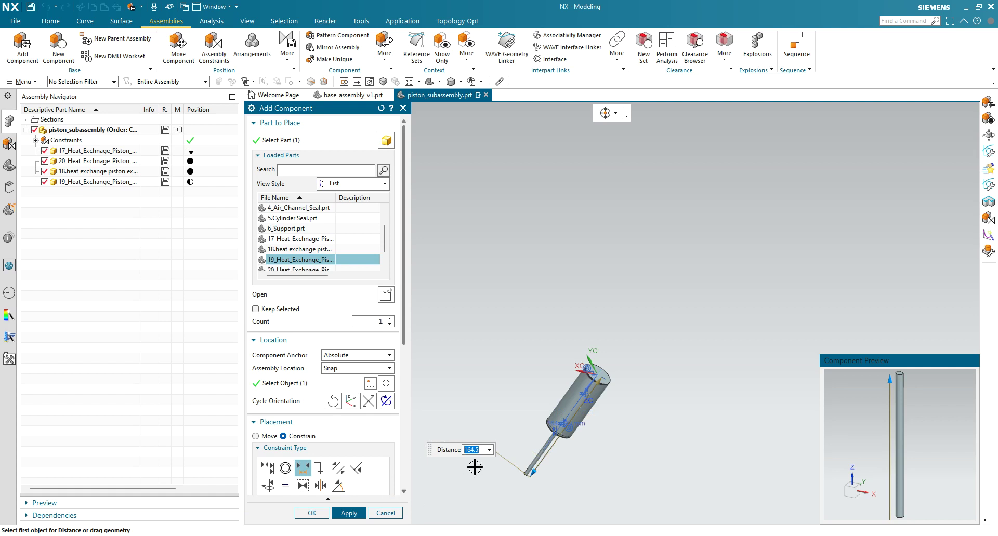
{"action": "middle_click_drag", "start_coordinate": [493, 397], "coordinate": [441, 448]}
{"action": "left_click", "coordinate": [347, 513]}
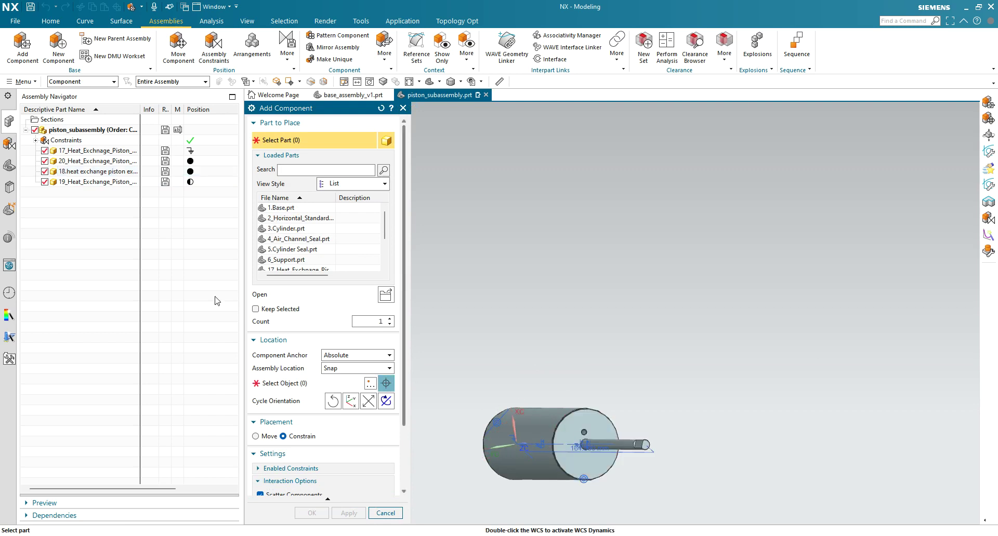
{"action": "left_click", "coordinate": [108, 172]}
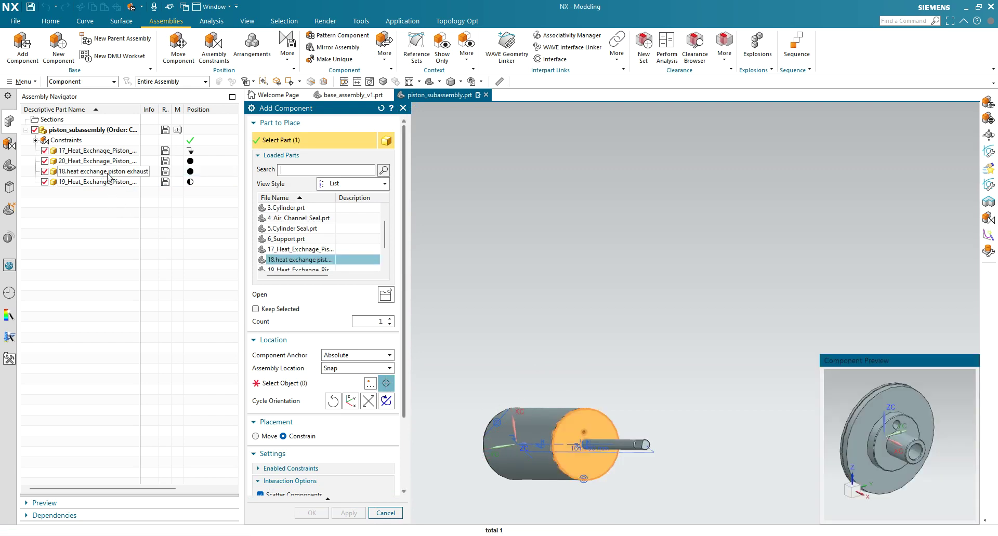
{"action": "right_click", "coordinate": [108, 173]}
{"action": "left_click", "coordinate": [98, 182]}
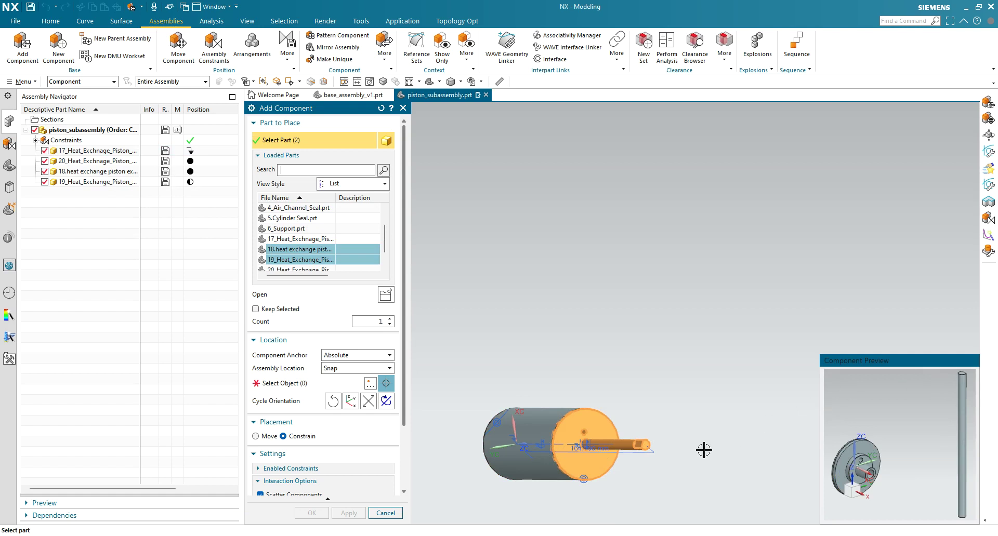
{"action": "scroll", "coordinate": [784, 441], "scroll_direction": "down", "scroll_amount": 3}
{"action": "scroll", "coordinate": [896, 470], "scroll_direction": "down", "scroll_amount": 4}
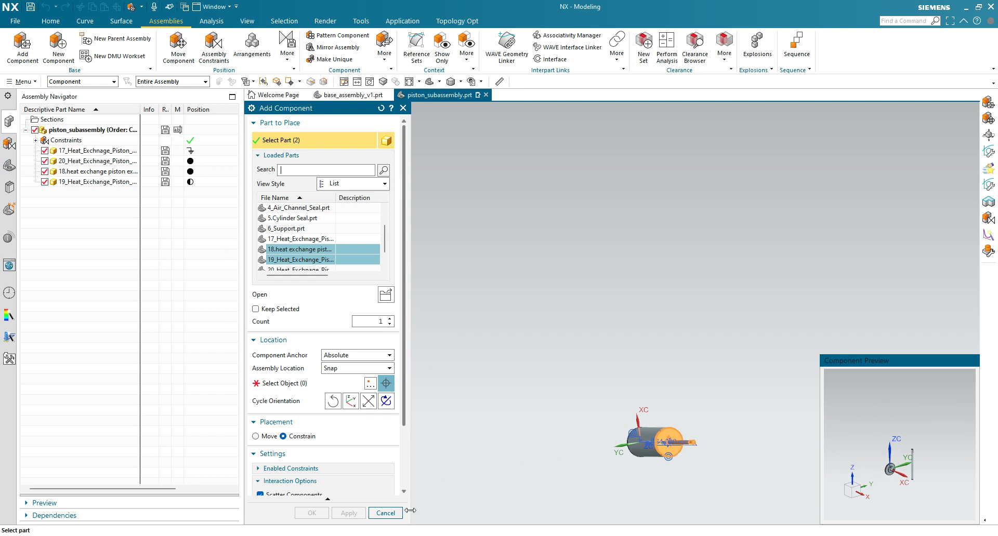
{"action": "scroll", "coordinate": [649, 428], "scroll_direction": "up", "scroll_amount": 1}
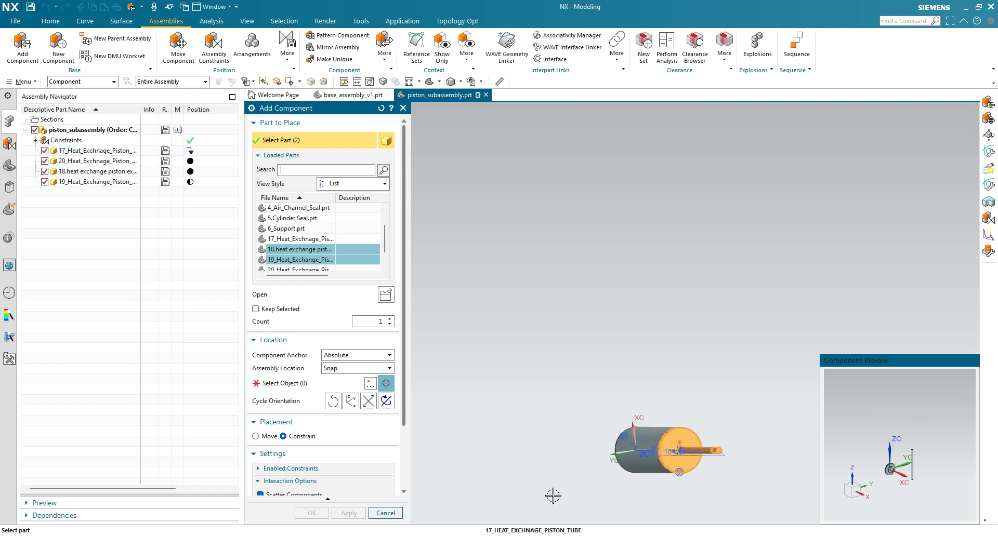
Stop adding components and replace the piston shaft's reference set with Entire Part
{"action": "left_click", "coordinate": [386, 514]}
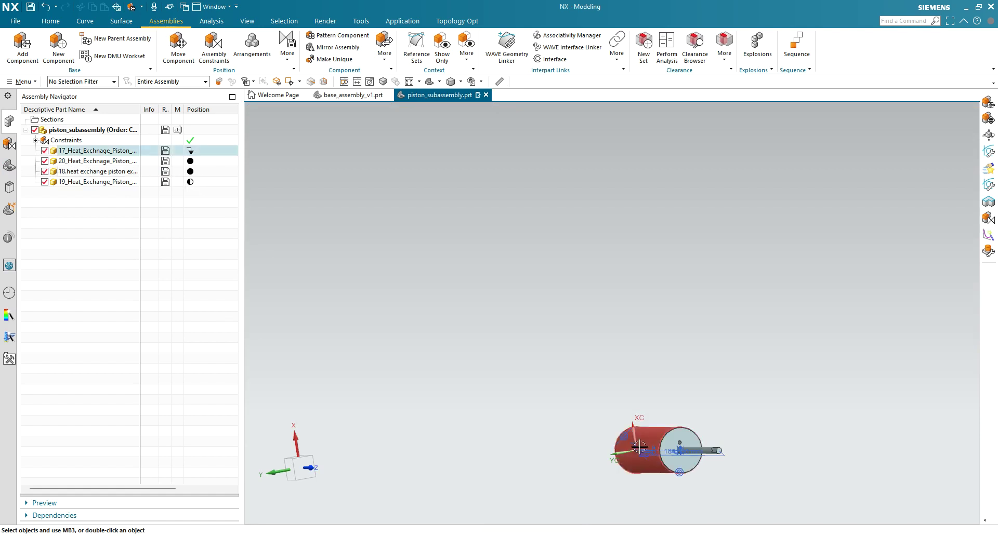
{"action": "scroll", "coordinate": [679, 460], "scroll_direction": "up", "scroll_amount": 3}
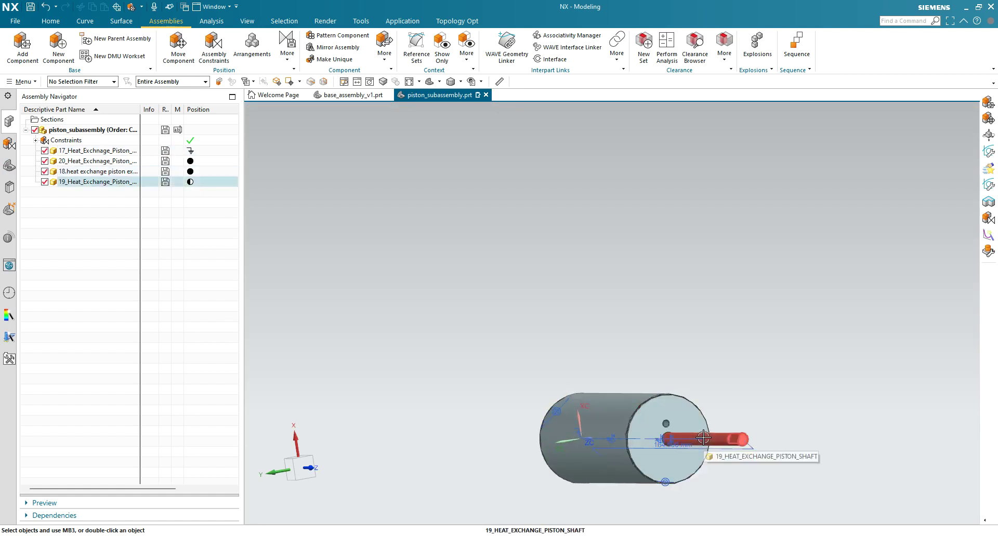
{"action": "right_click", "coordinate": [123, 188]}
{"action": "mouse_move", "coordinate": [170, 235]}
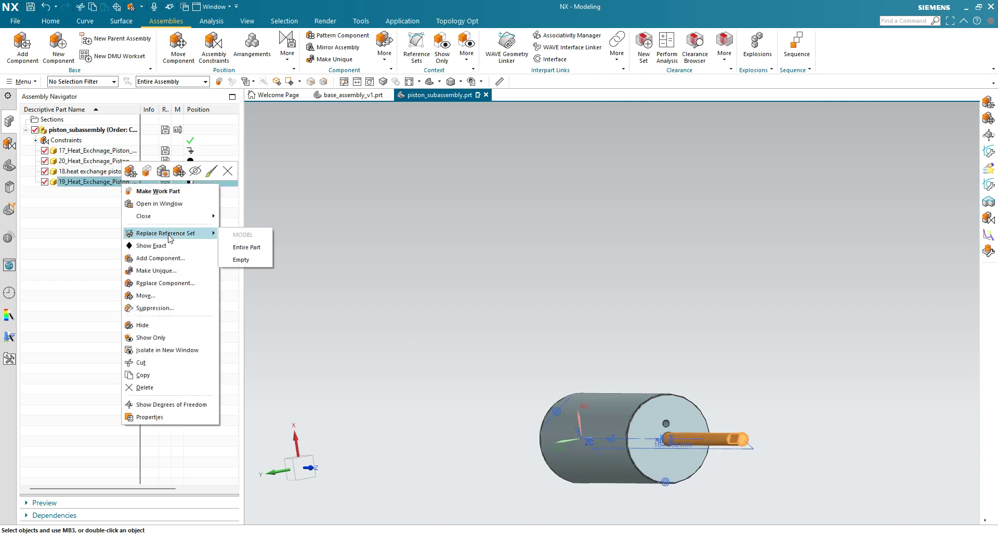
{"action": "left_click", "coordinate": [246, 248]}
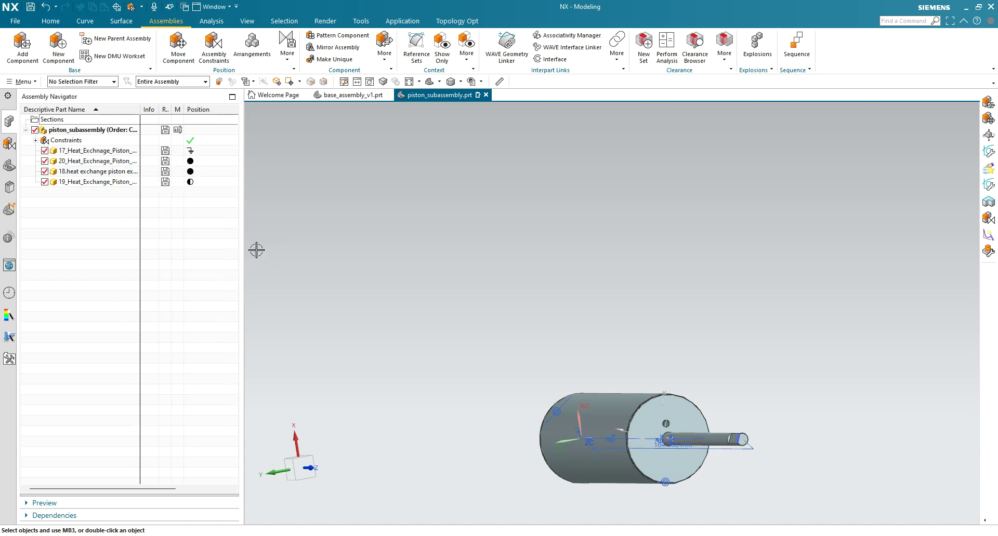
{"action": "scroll", "coordinate": [626, 476], "scroll_direction": "up", "scroll_amount": 3}
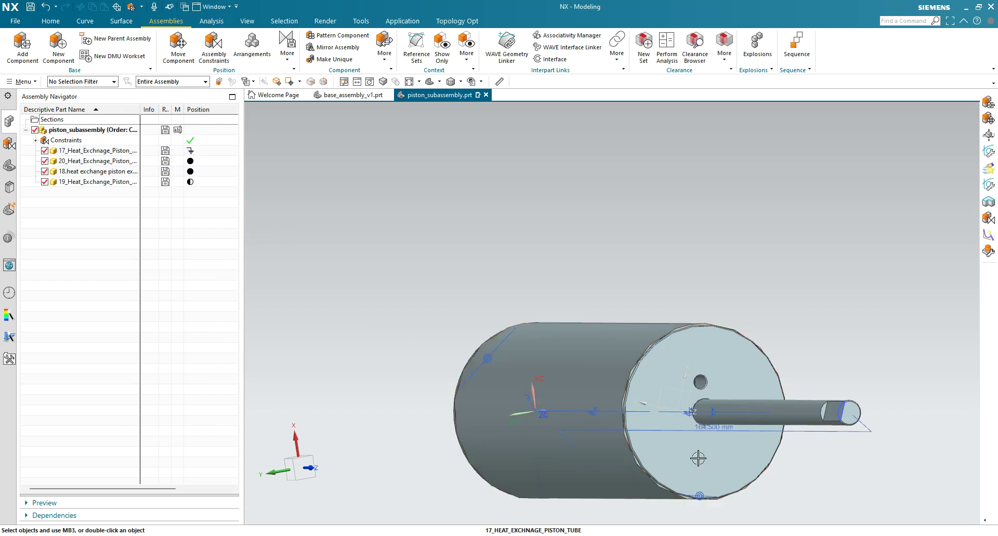
{"action": "scroll", "coordinate": [668, 391], "scroll_direction": "up", "scroll_amount": 2}
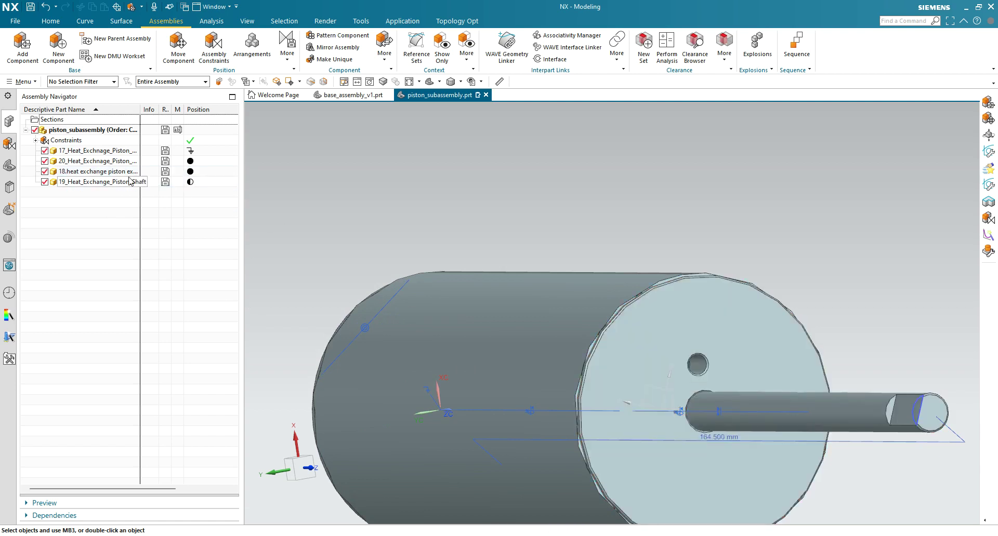
Bring the Reference Set column into view and replace the piston exhaust's reference set with Entire Part
{"action": "left_click_drag", "start_coordinate": [138, 489], "coordinate": [173, 493]}
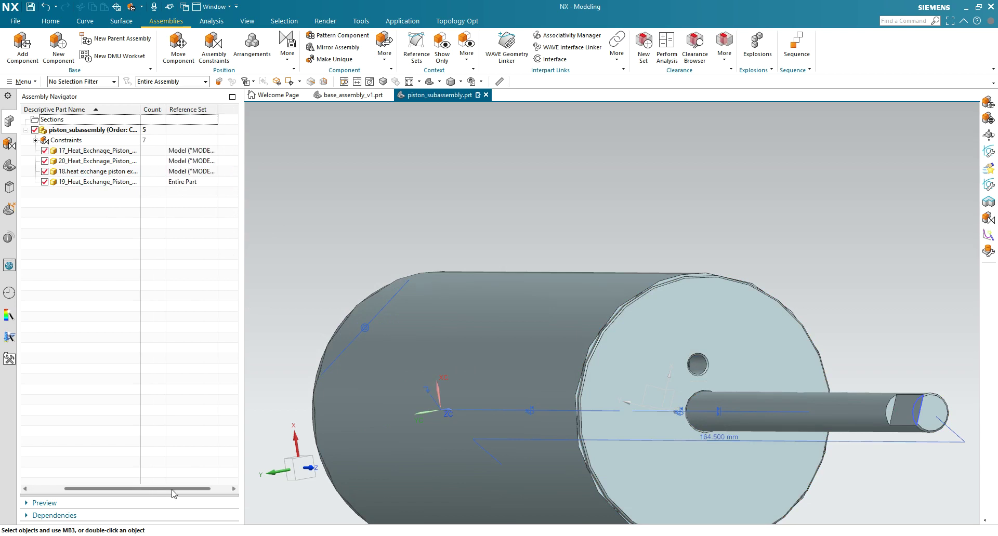
{"action": "left_click", "coordinate": [105, 172]}
{"action": "right_click", "coordinate": [105, 175]}
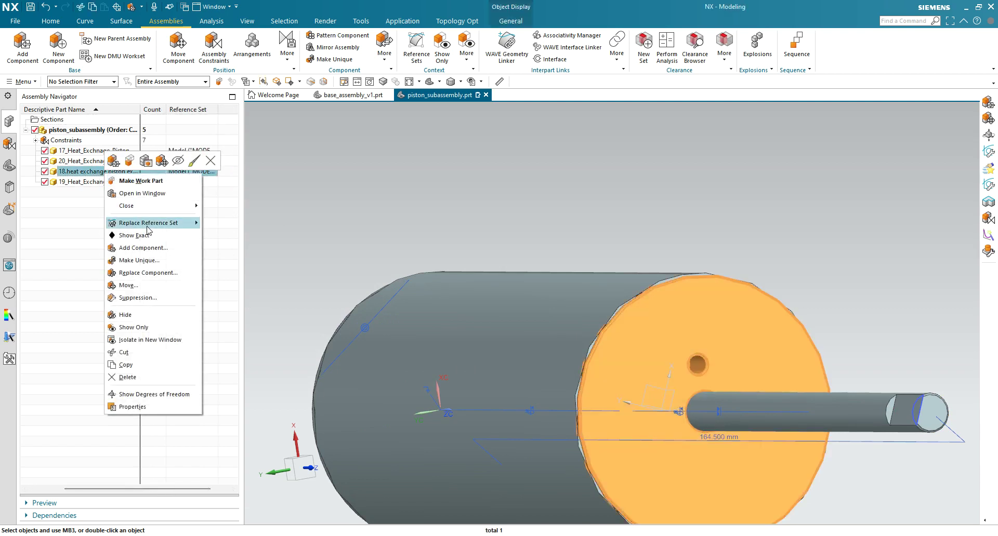
{"action": "mouse_move", "coordinate": [172, 225]}
{"action": "left_click", "coordinate": [221, 238]}
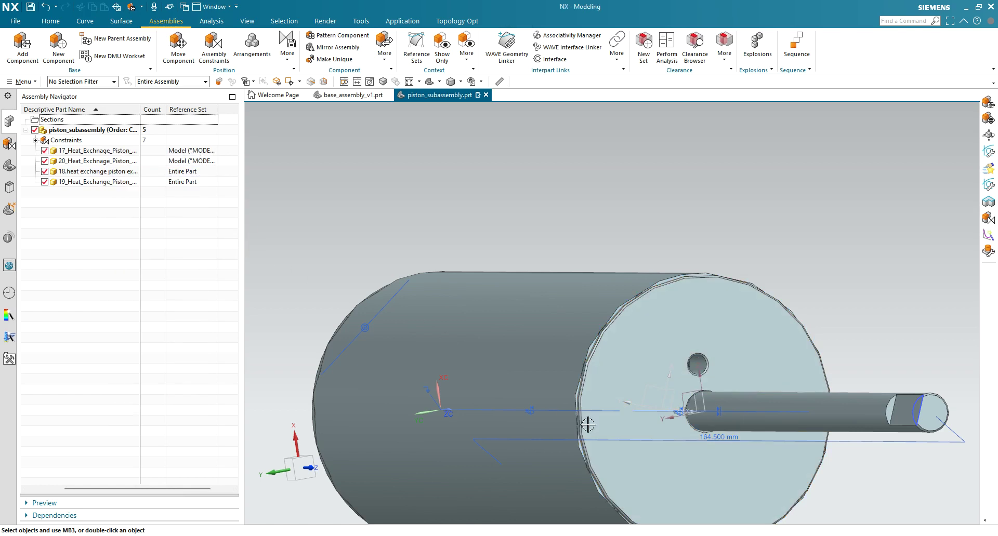
Examine how the coordinate systems of the exhaust and the shaft are oriented relative to each other
{"action": "scroll", "coordinate": [588, 426], "scroll_direction": "down", "scroll_amount": 2}
{"action": "middle_click_drag", "start_coordinate": [486, 408], "coordinate": [459, 401]}
{"action": "scroll", "coordinate": [425, 406], "scroll_direction": "up", "scroll_amount": 2}
{"action": "scroll", "coordinate": [425, 404], "scroll_direction": "down", "scroll_amount": 3}
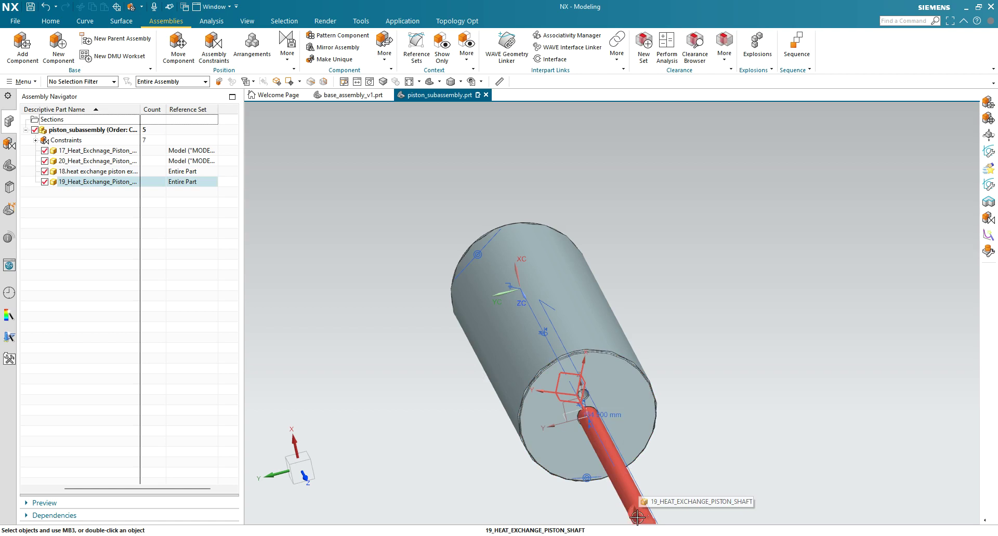
{"action": "middle_click_drag", "start_coordinate": [621, 494], "coordinate": [601, 473]}
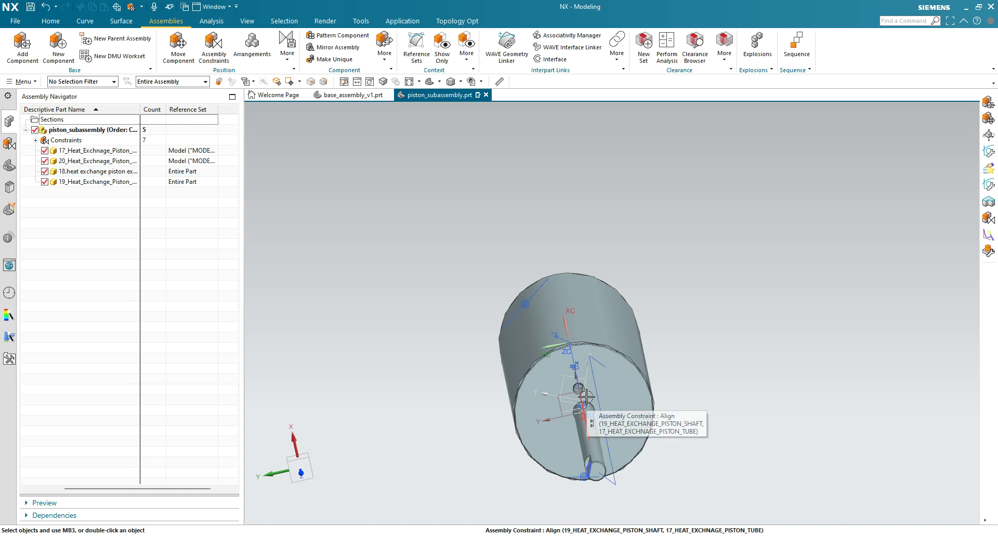
{"action": "scroll", "coordinate": [541, 400], "scroll_direction": "up", "scroll_amount": 1}
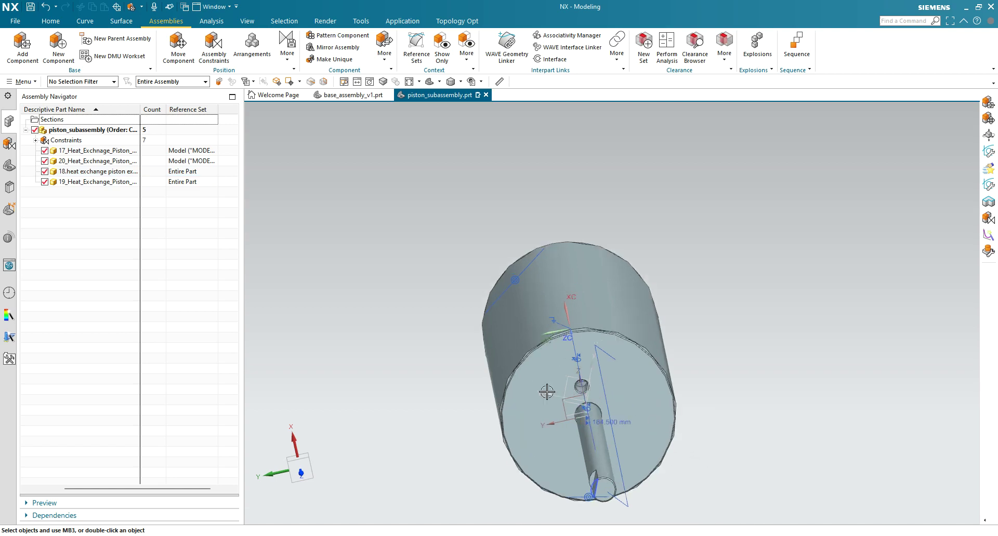
{"action": "middle_click_drag", "start_coordinate": [482, 429], "coordinate": [503, 423]}
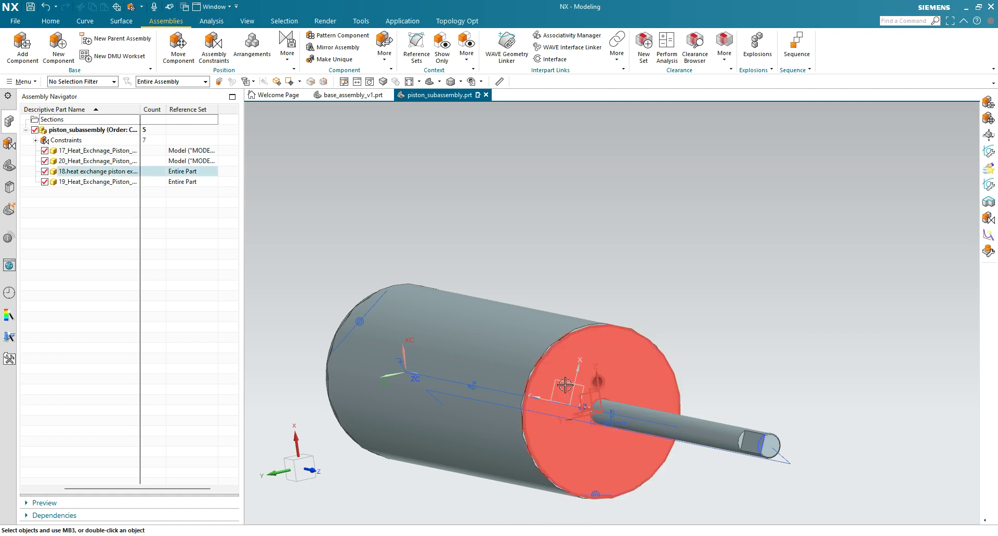
{"action": "middle_click_drag", "start_coordinate": [628, 449], "coordinate": [659, 477]}
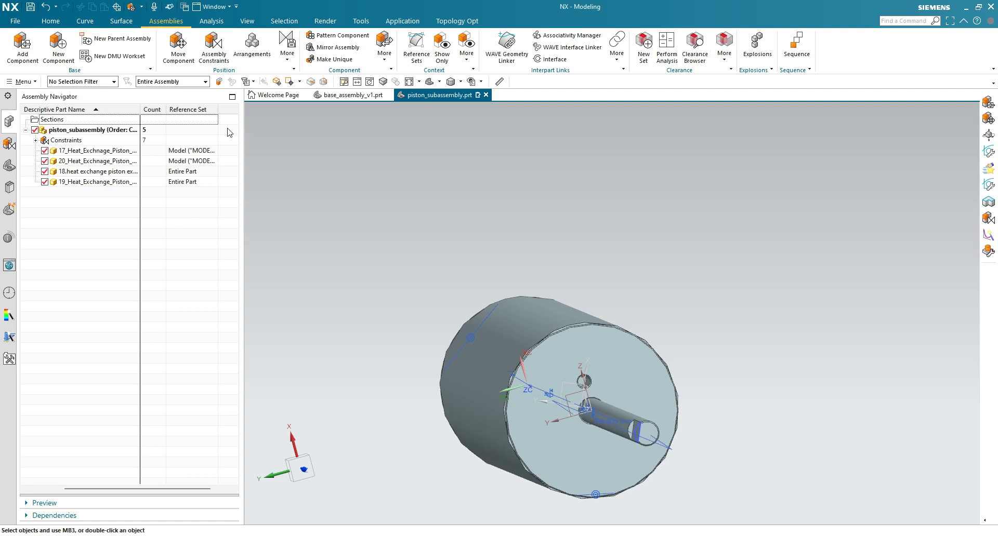
Constrain the piston shaft's YZ plane perpendicular to the piston exhaust's XY plane and view the assembly straight on
{"action": "left_click", "coordinate": [215, 48]}
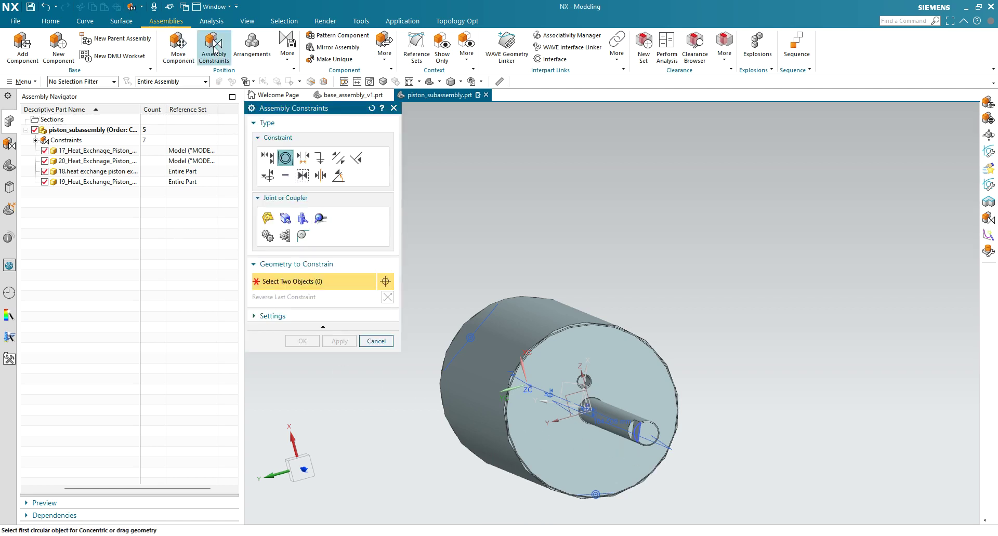
{"action": "left_click", "coordinate": [356, 160]}
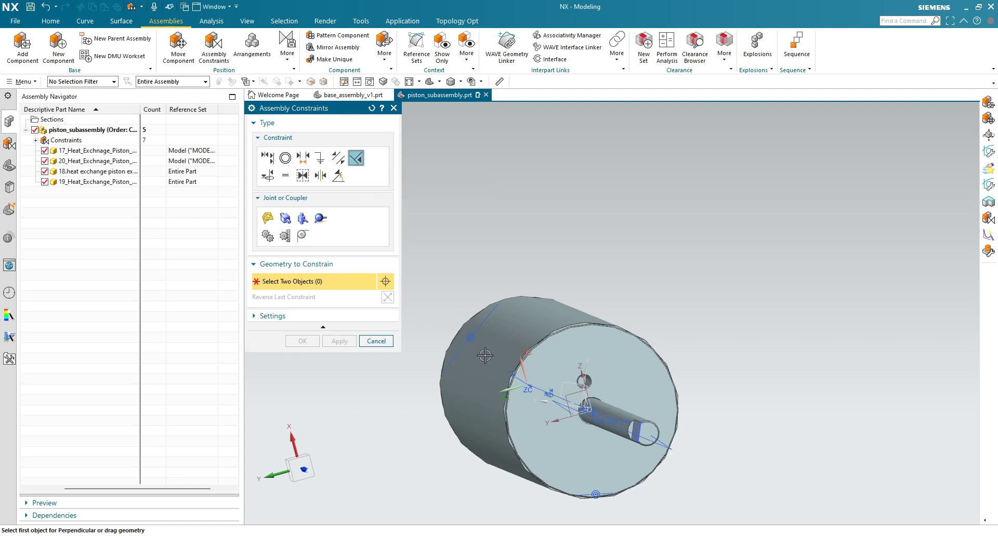
{"action": "scroll", "coordinate": [570, 409], "scroll_direction": "up", "scroll_amount": 1}
{"action": "scroll", "coordinate": [570, 409], "scroll_direction": "up", "scroll_amount": 1}
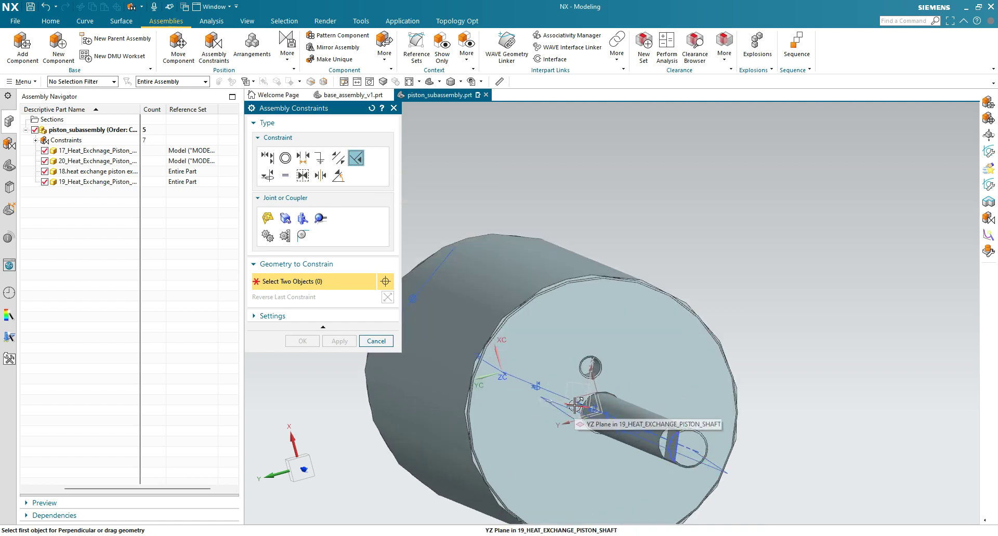
{"action": "left_click", "coordinate": [574, 406]}
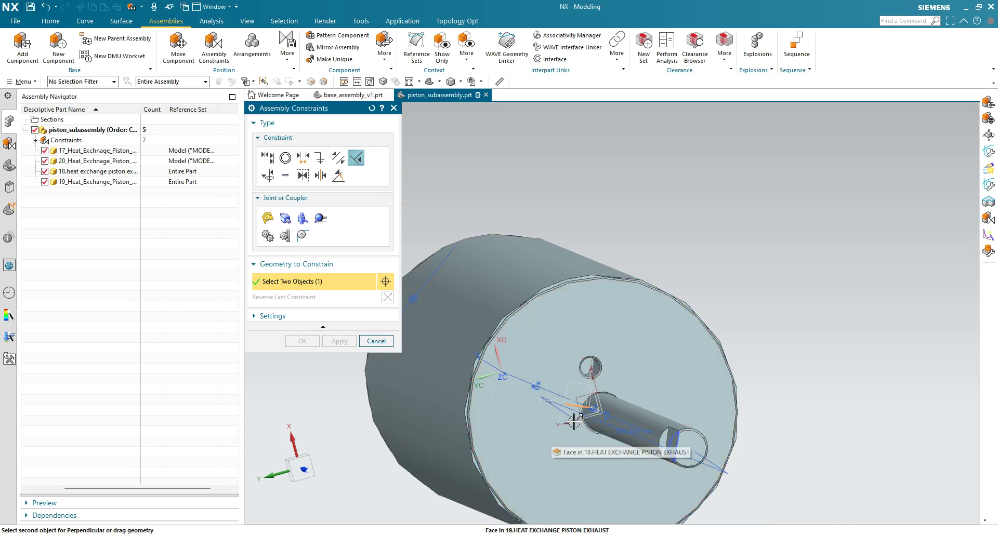
{"action": "scroll", "coordinate": [581, 416], "scroll_direction": "up", "scroll_amount": 3}
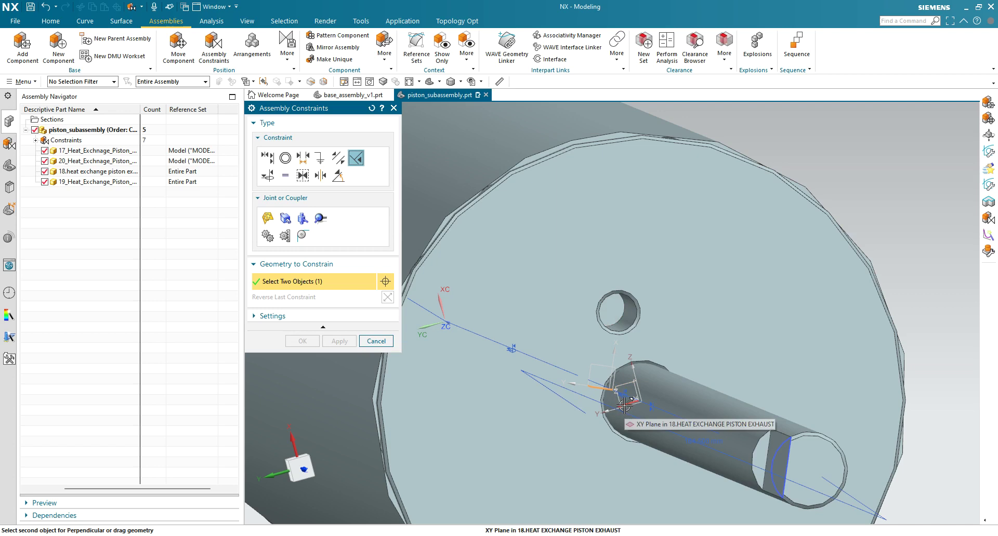
{"action": "left_click", "coordinate": [624, 405]}
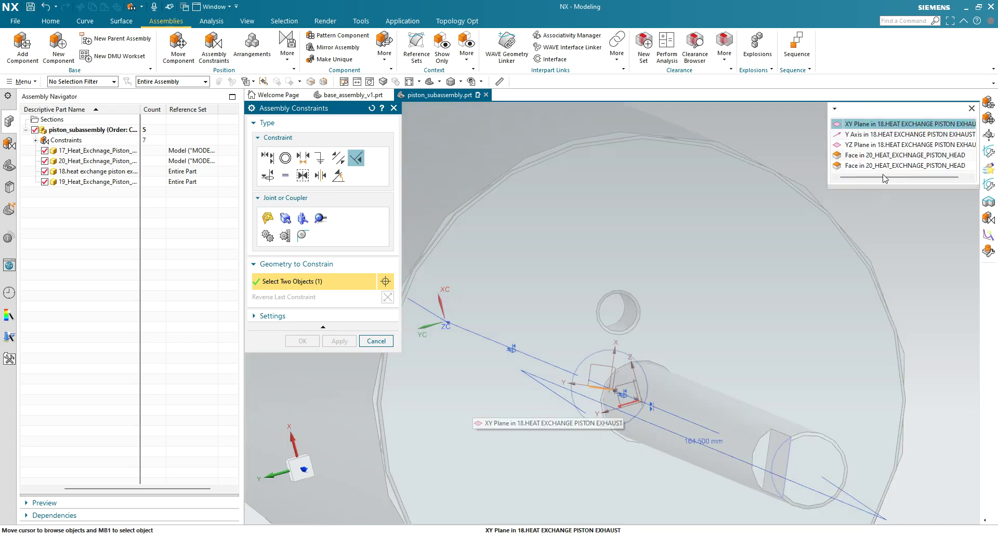
{"action": "left_click", "coordinate": [877, 128]}
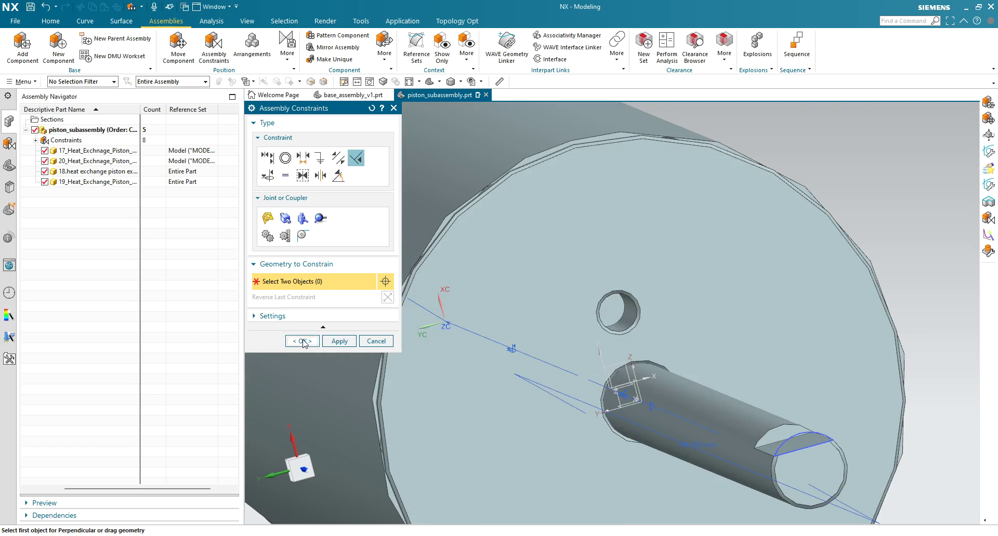
{"action": "left_click", "coordinate": [312, 343]}
{"action": "middle_click_drag", "start_coordinate": [584, 423], "coordinate": [665, 433]}
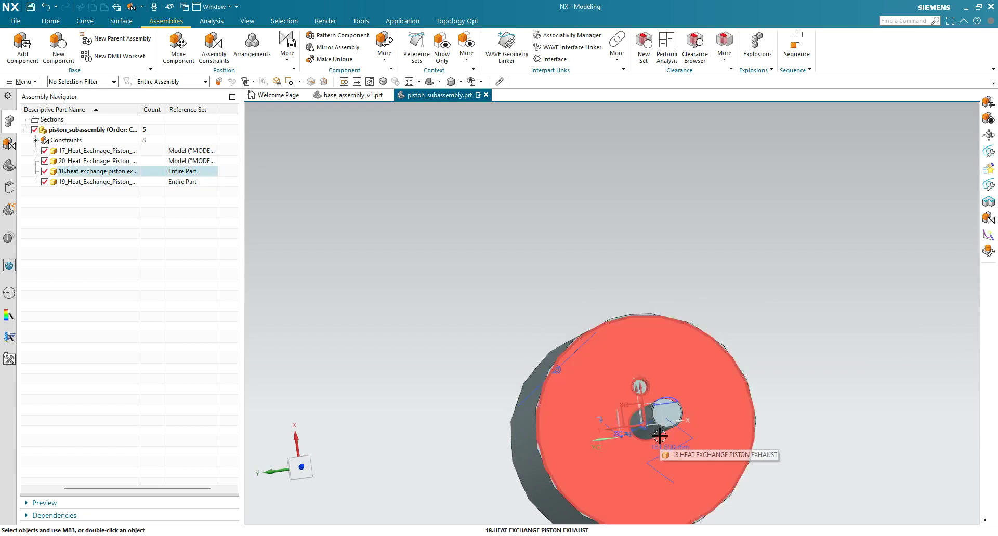
{"action": "key", "text": "F8"}
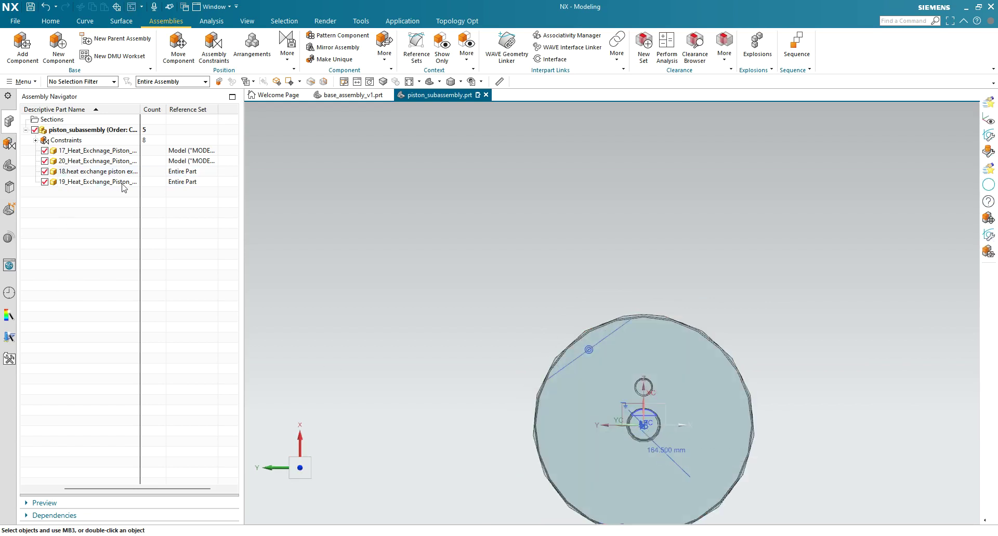
Replace the reference sets of the piston exhaust and the piston shaft with Model
{"action": "left_click", "coordinate": [104, 172]}
{"action": "right_click", "coordinate": [104, 172]}
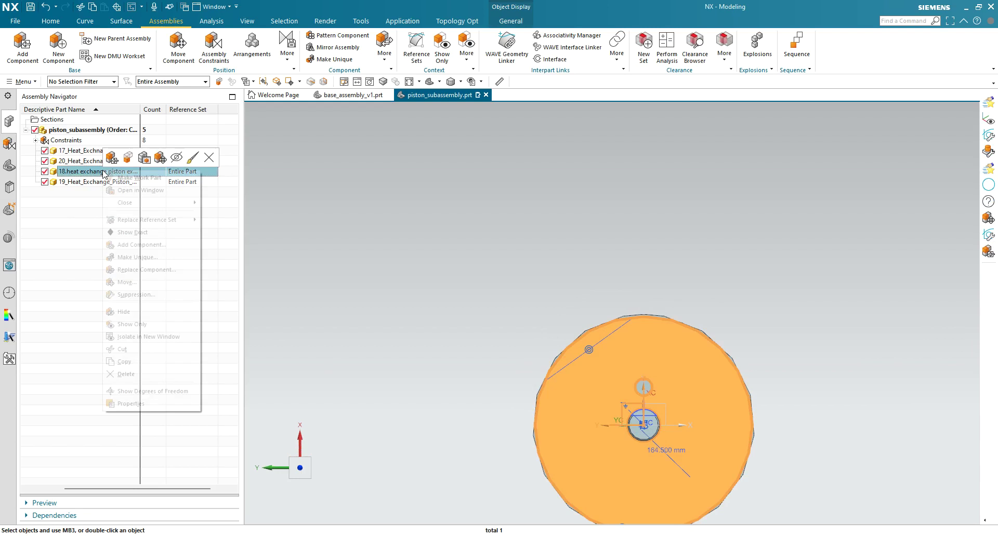
{"action": "mouse_move", "coordinate": [146, 224]}
{"action": "left_click", "coordinate": [221, 224]}
{"action": "left_click", "coordinate": [123, 182]}
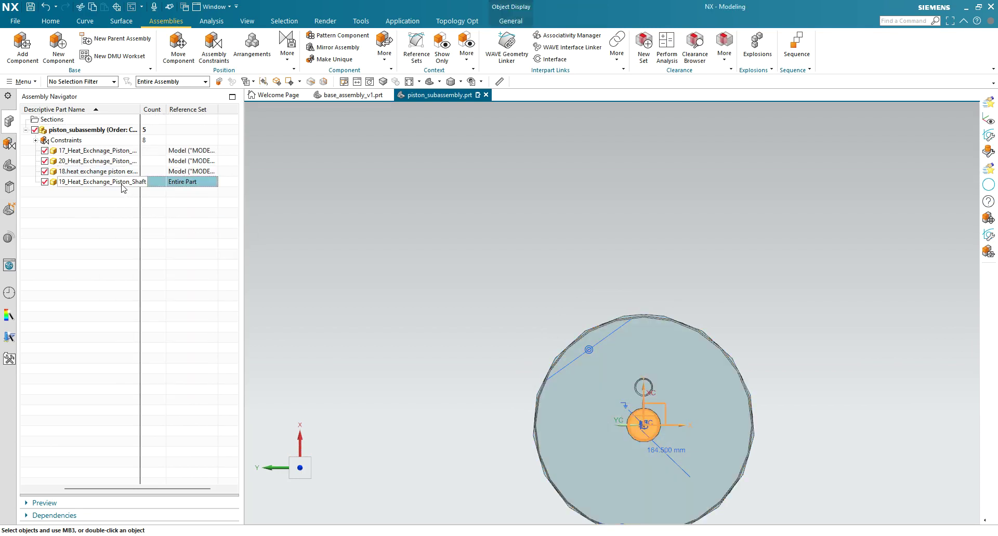
{"action": "right_click", "coordinate": [123, 182]}
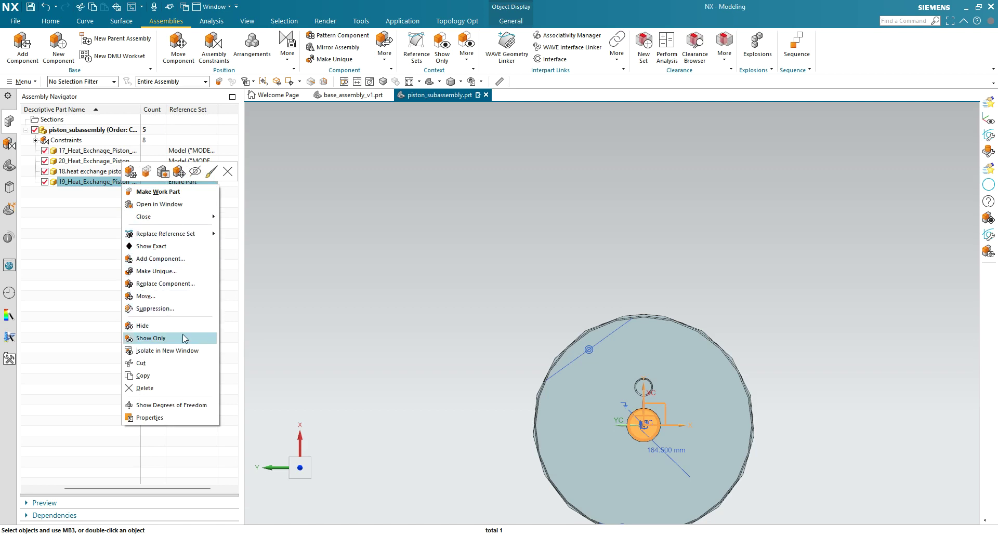
{"action": "mouse_move", "coordinate": [176, 235]}
{"action": "left_click", "coordinate": [246, 243]}
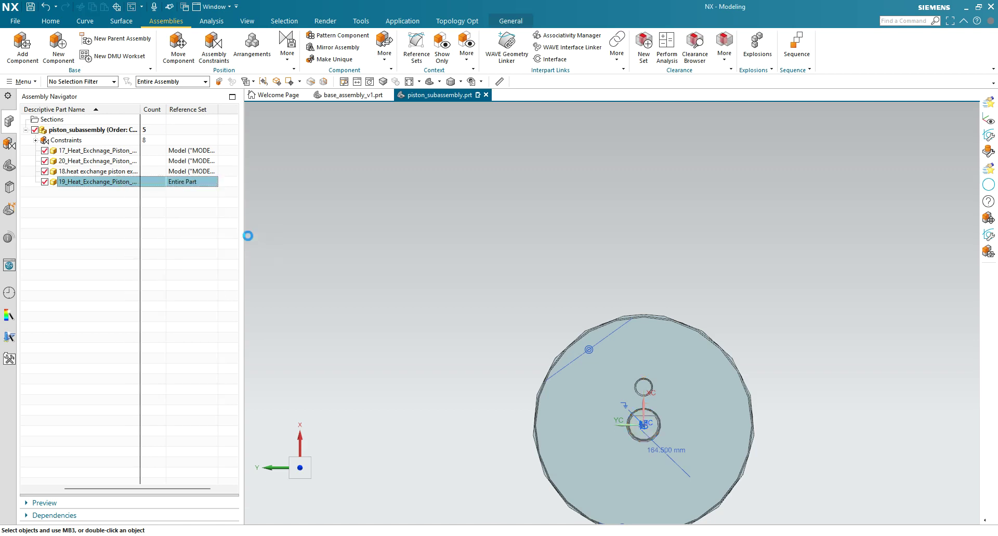
{"action": "middle_click_drag", "start_coordinate": [501, 334], "coordinate": [460, 341]}
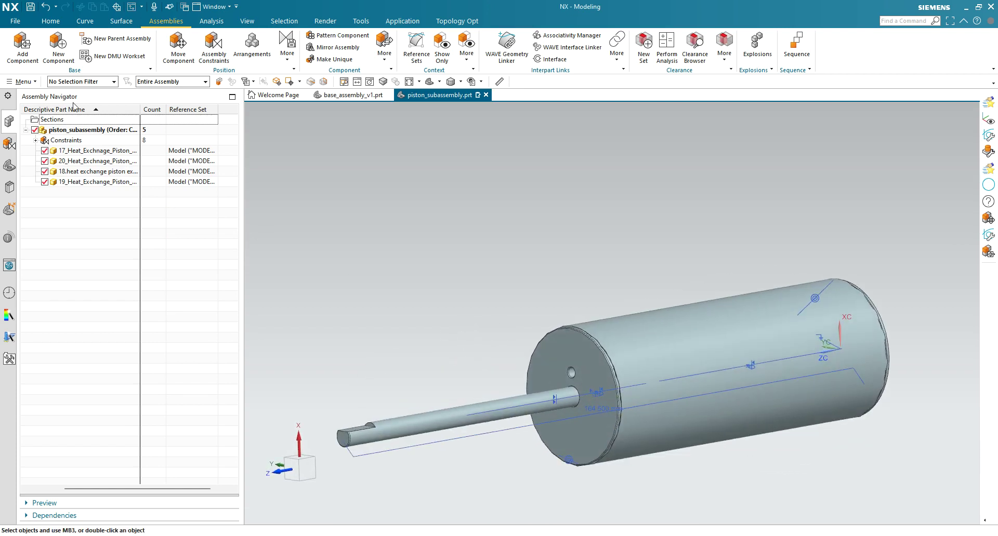
Add the part 21.Crosshead.prt from the Stirling engine folder and place it in free space above the piston
{"action": "left_click", "coordinate": [29, 55]}
{"action": "left_click_drag", "start_coordinate": [383, 234], "coordinate": [381, 256]}
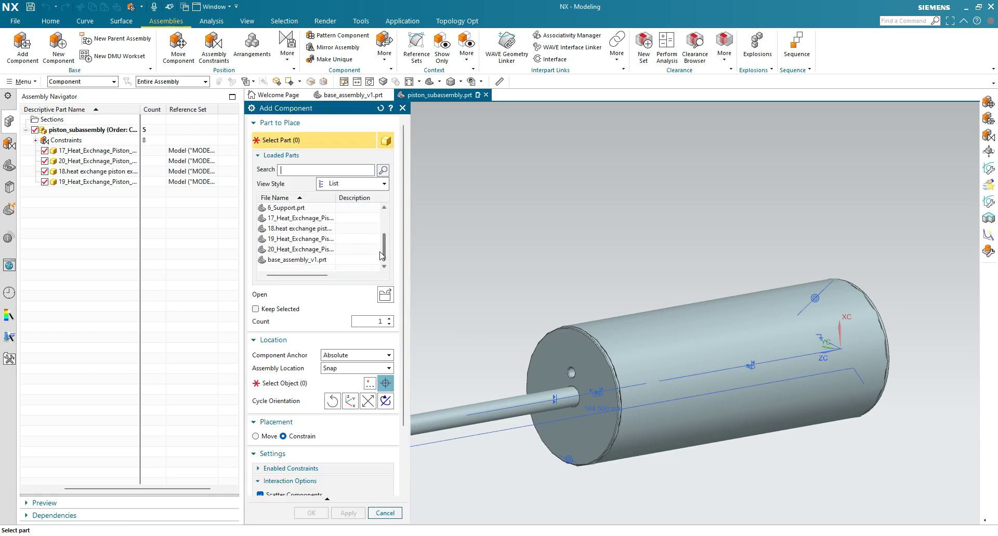
{"action": "left_click_drag", "start_coordinate": [382, 256], "coordinate": [383, 223]}
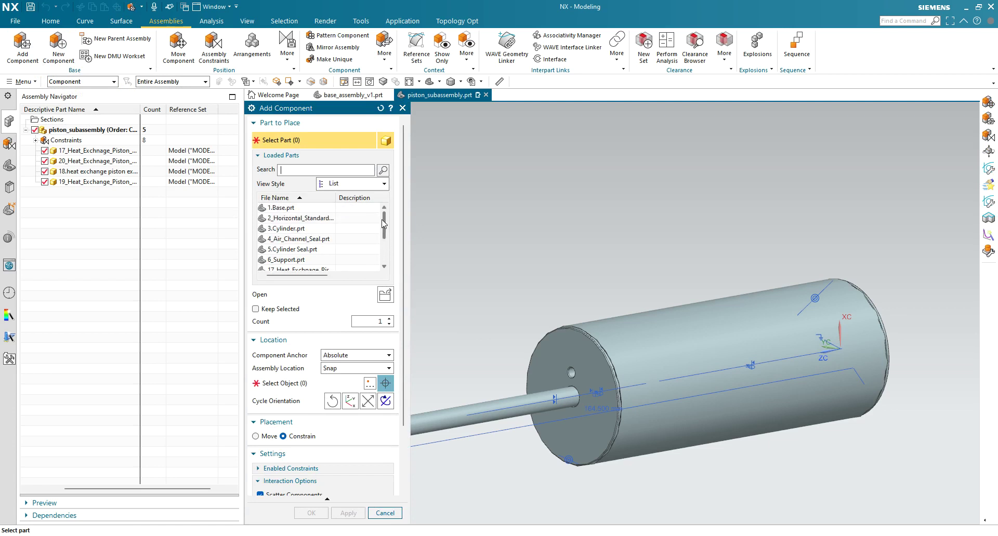
{"action": "left_click", "coordinate": [385, 295]}
{"action": "scroll", "coordinate": [537, 306], "scroll_direction": "down", "scroll_amount": 4}
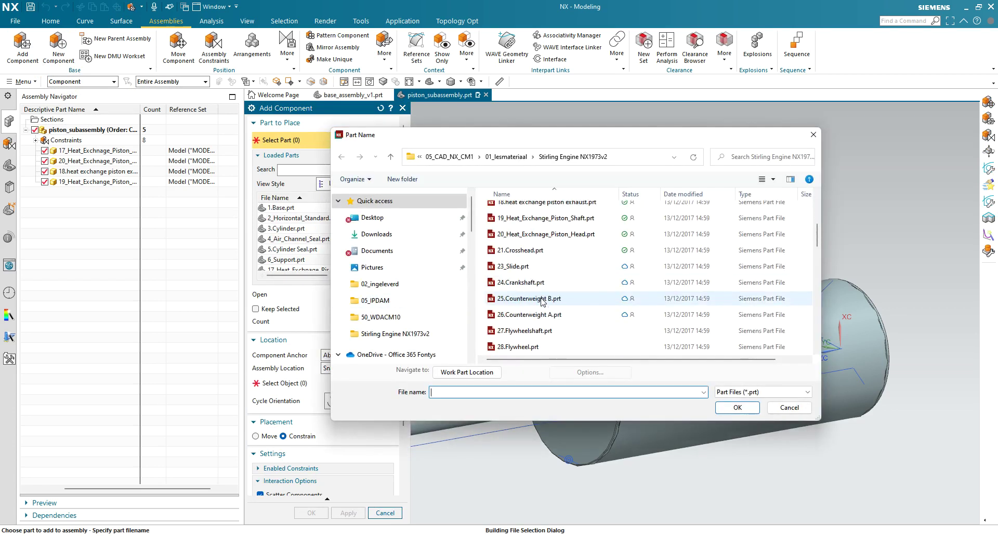
{"action": "left_click", "coordinate": [525, 250]}
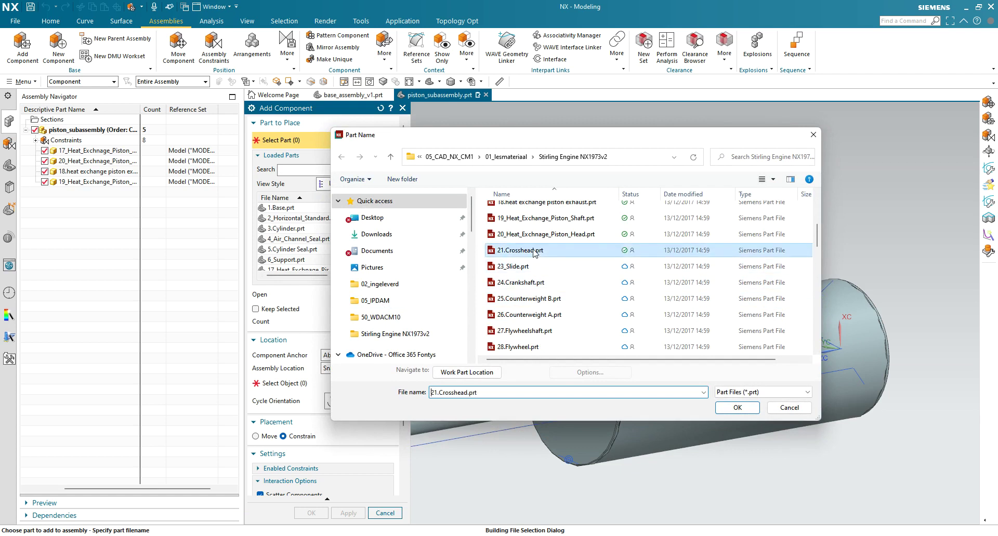
{"action": "left_click", "coordinate": [737, 408]}
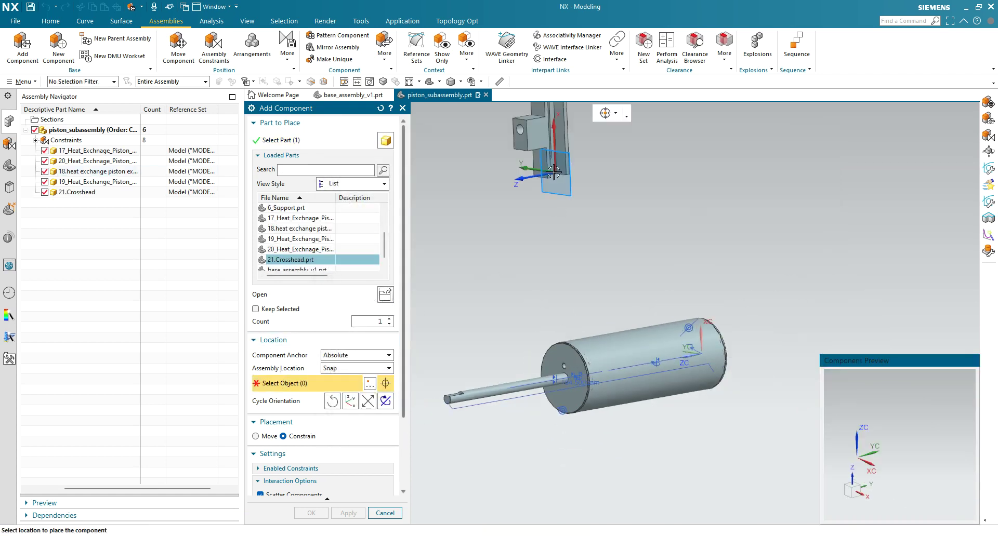
{"action": "left_click", "coordinate": [518, 228]}
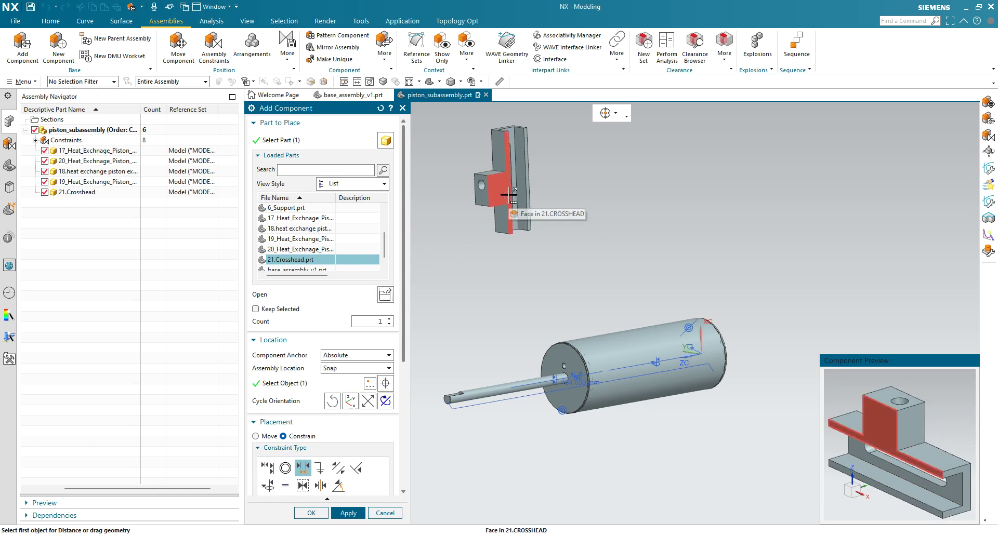
Rotate the loose crosshead and inspect the hole in its block and the end of the piston shaft
{"action": "left_click_drag", "start_coordinate": [510, 195], "coordinate": [563, 189]}
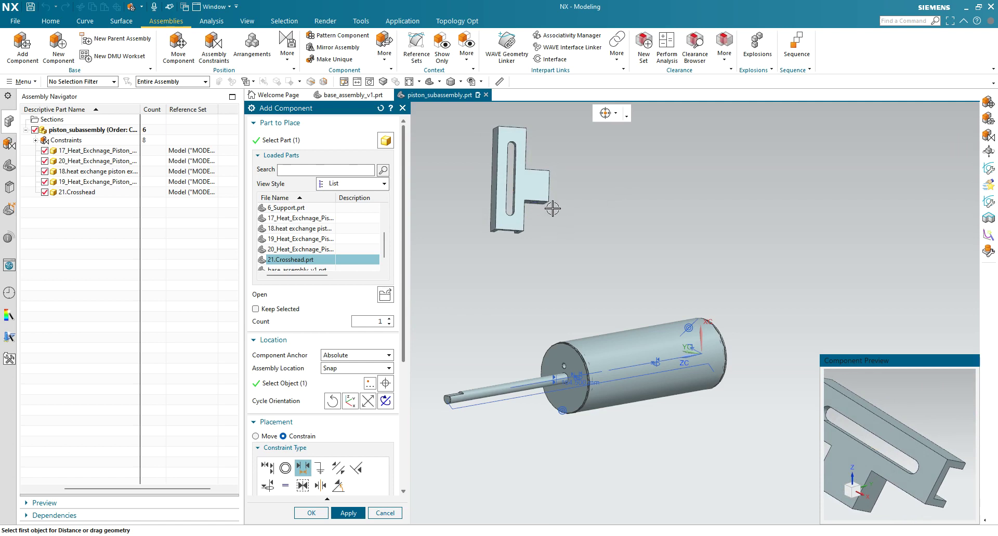
{"action": "scroll", "coordinate": [536, 216], "scroll_direction": "down", "scroll_amount": 2}
{"action": "left_click_drag", "start_coordinate": [535, 219], "coordinate": [547, 135]}
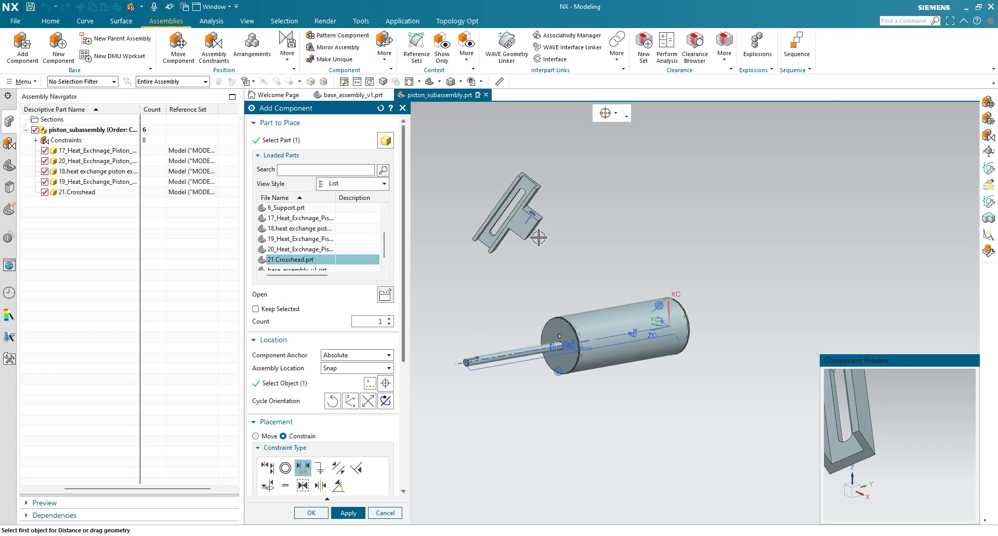
{"action": "scroll", "coordinate": [535, 237], "scroll_direction": "down", "scroll_amount": 1}
{"action": "middle_click_drag", "start_coordinate": [535, 238], "coordinate": [491, 211]}
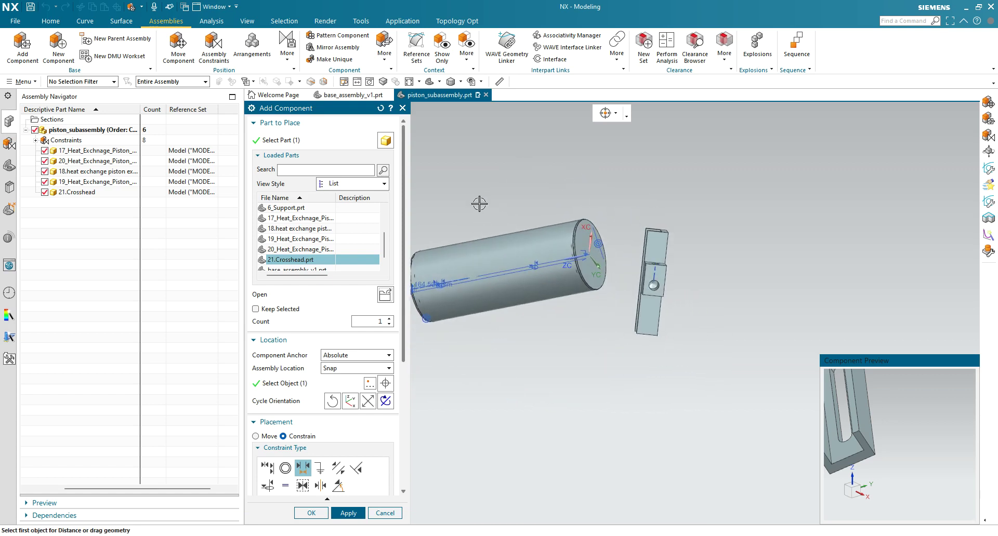
{"action": "scroll", "coordinate": [657, 285], "scroll_direction": "down", "scroll_amount": 4}
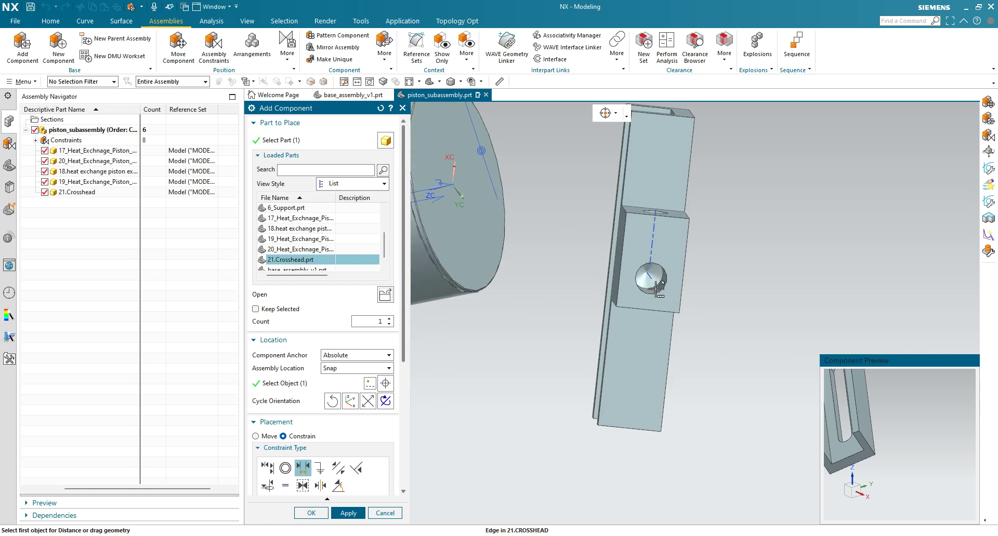
{"action": "middle_click_drag", "start_coordinate": [646, 303], "coordinate": [535, 374]}
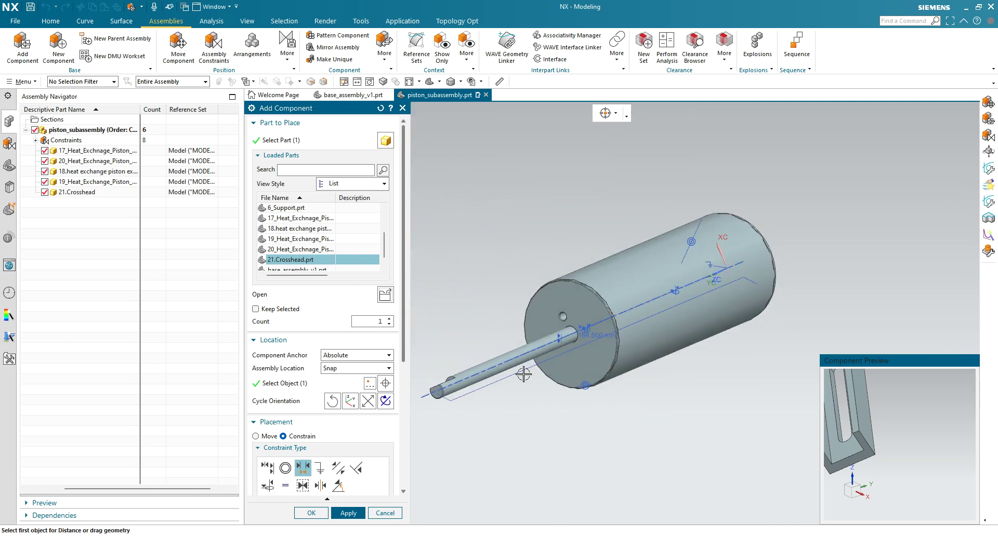
Add a Perpendicular constraint between the flat at the piston shaft's end and a face of the crosshead's block
{"action": "left_click", "coordinate": [358, 470]}
{"action": "scroll", "coordinate": [471, 411], "scroll_direction": "down", "scroll_amount": 4}
{"action": "middle_click_drag", "start_coordinate": [464, 378], "coordinate": [530, 457]}
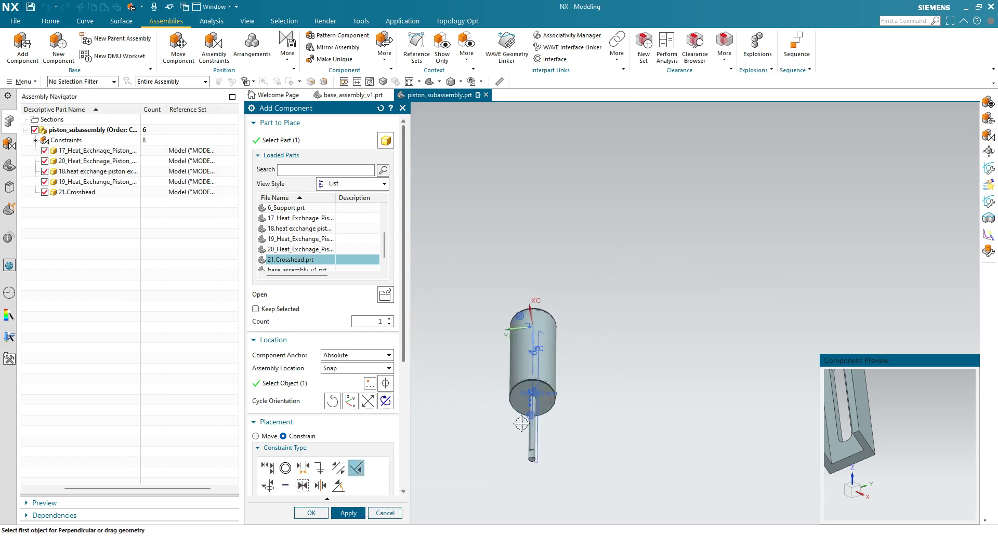
{"action": "scroll", "coordinate": [532, 456], "scroll_direction": "up", "scroll_amount": 3}
{"action": "left_click", "coordinate": [531, 456]}
{"action": "scroll", "coordinate": [478, 379], "scroll_direction": "down", "scroll_amount": 4}
{"action": "scroll", "coordinate": [468, 364], "scroll_direction": "down", "scroll_amount": 4}
{"action": "middle_click_drag", "start_coordinate": [454, 329], "coordinate": [454, 321]}
{"action": "scroll", "coordinate": [454, 284], "scroll_direction": "up", "scroll_amount": 3}
{"action": "scroll", "coordinate": [453, 284], "scroll_direction": "up", "scroll_amount": 3}
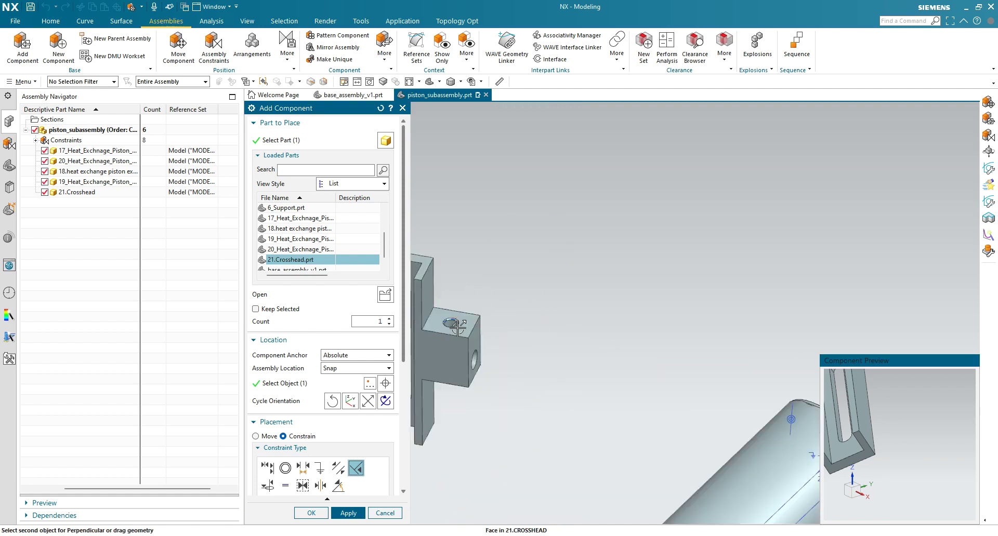
{"action": "left_click", "coordinate": [451, 337]}
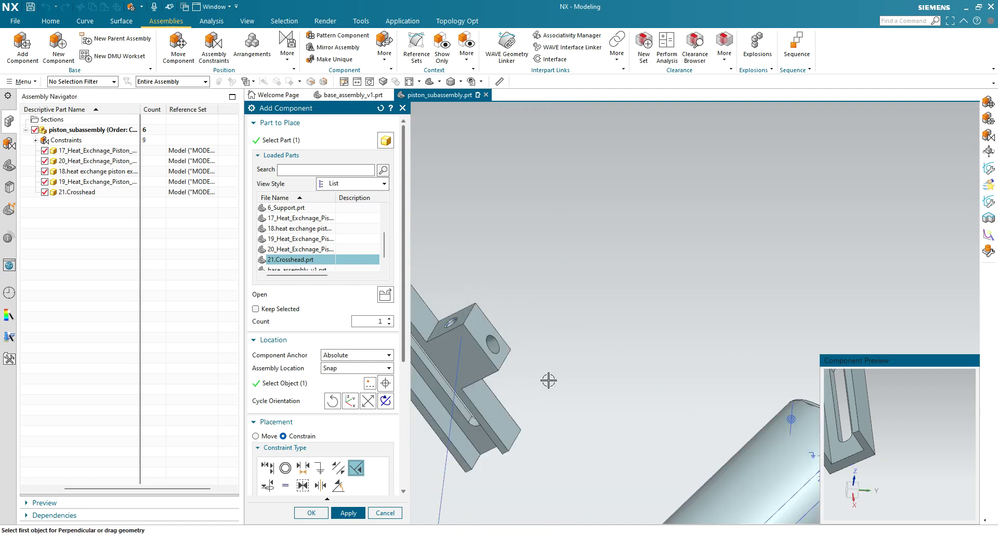
Make the circular edge at the shaft's end concentric with the hole in the crosshead's block and finish adding the component
{"action": "scroll", "coordinate": [548, 381], "scroll_direction": "down", "scroll_amount": 4}
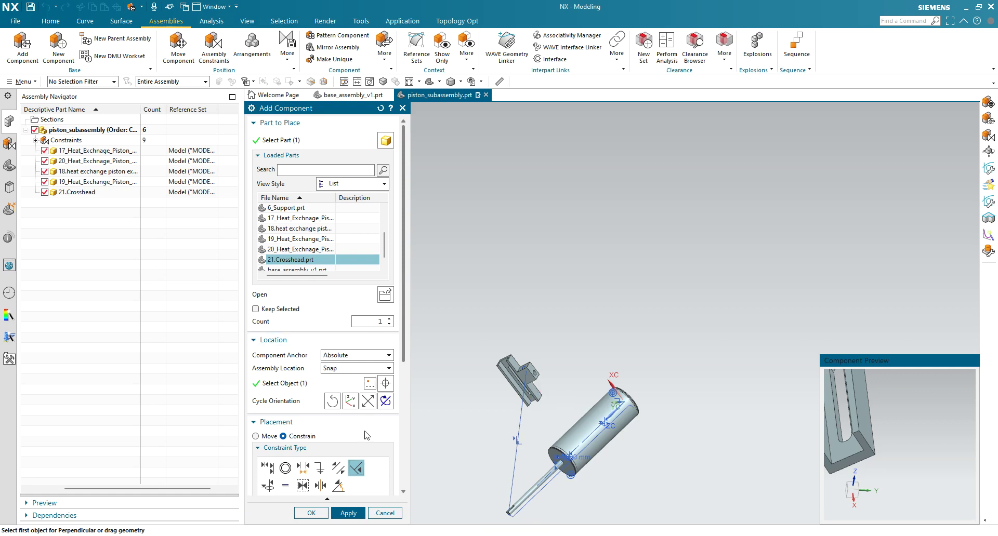
{"action": "left_click", "coordinate": [285, 468]}
{"action": "scroll", "coordinate": [507, 519], "scroll_direction": "up", "scroll_amount": 5}
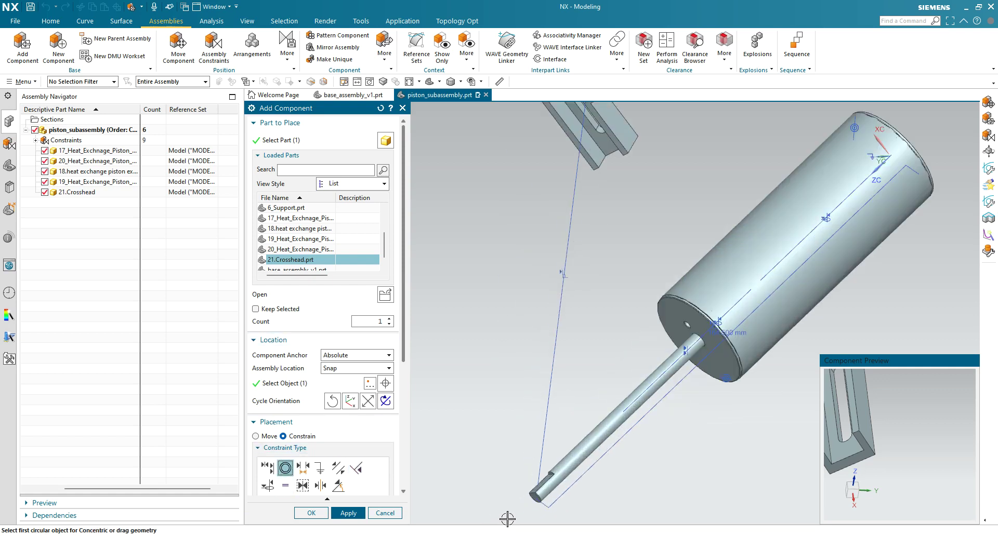
{"action": "scroll", "coordinate": [507, 518], "scroll_direction": "up", "scroll_amount": 5}
{"action": "left_click", "coordinate": [588, 450]}
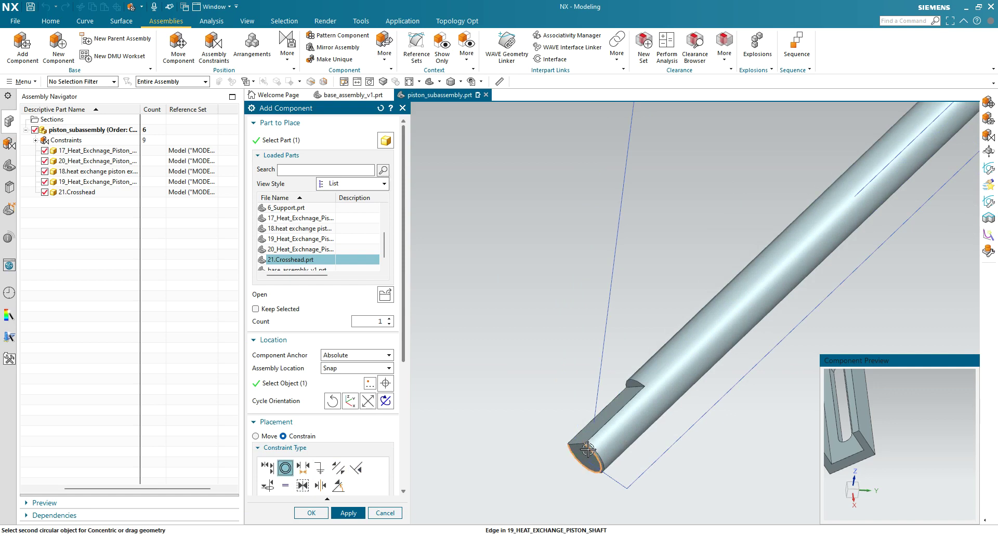
{"action": "scroll", "coordinate": [635, 274], "scroll_direction": "down", "scroll_amount": 2}
{"action": "scroll", "coordinate": [593, 486], "scroll_direction": "up", "scroll_amount": 4}
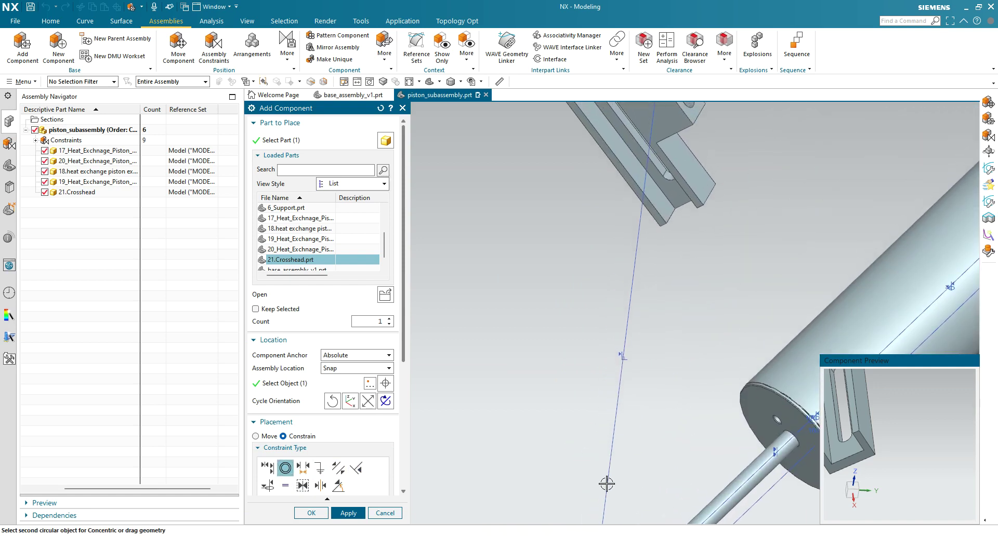
{"action": "middle_click_drag", "start_coordinate": [697, 263], "coordinate": [644, 332]}
{"action": "left_click", "coordinate": [724, 213]}
{"action": "scroll", "coordinate": [602, 329], "scroll_direction": "down", "scroll_amount": 4}
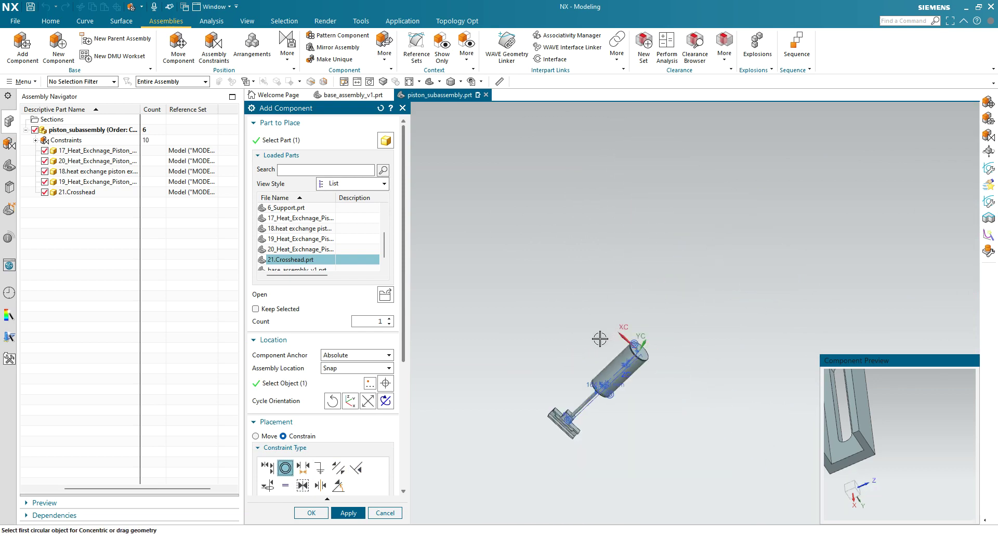
{"action": "middle_click_drag", "start_coordinate": [582, 345], "coordinate": [629, 323]}
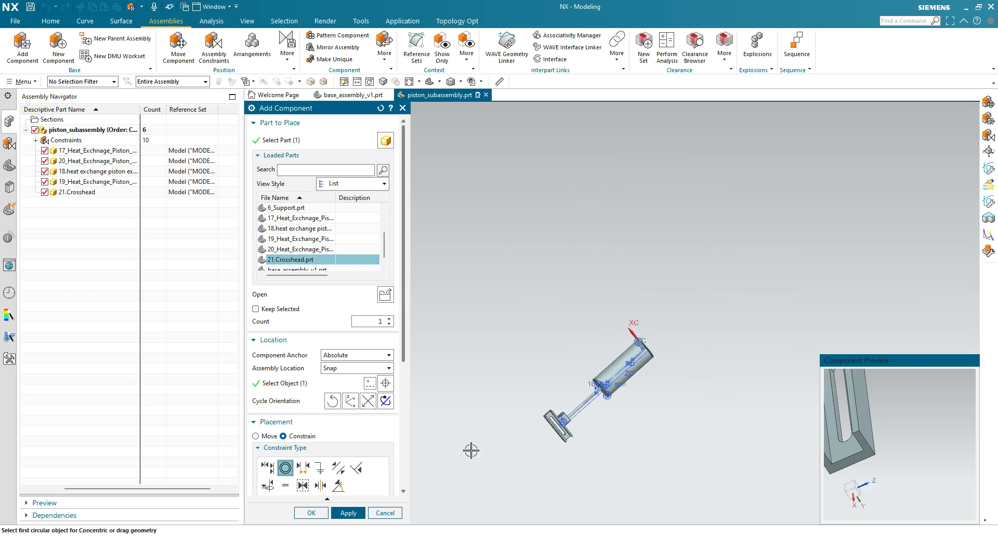
{"action": "left_click", "coordinate": [312, 513]}
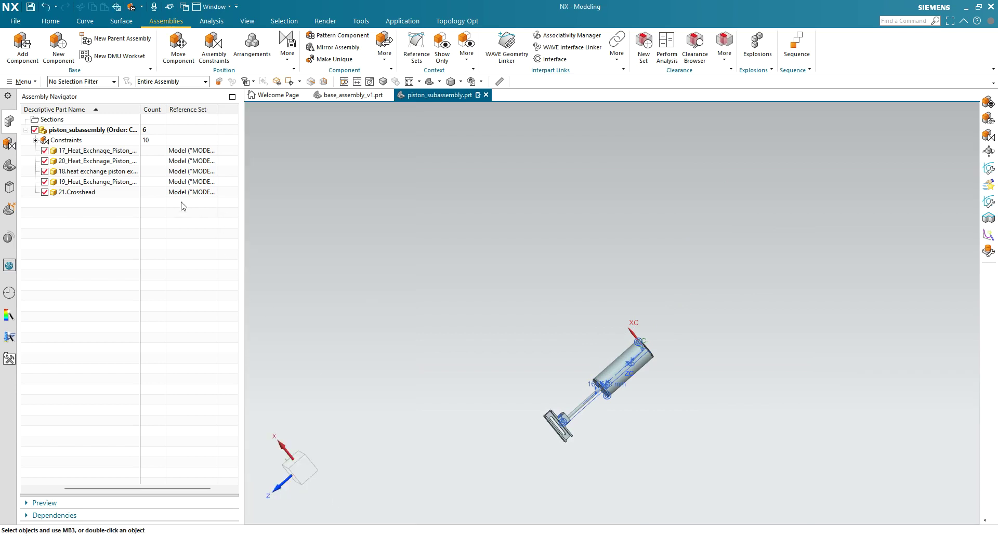
Widen the Assembly Navigator to show its additional columns and save the piston subassembly
{"action": "left_click_drag", "start_coordinate": [241, 204], "coordinate": [308, 213]}
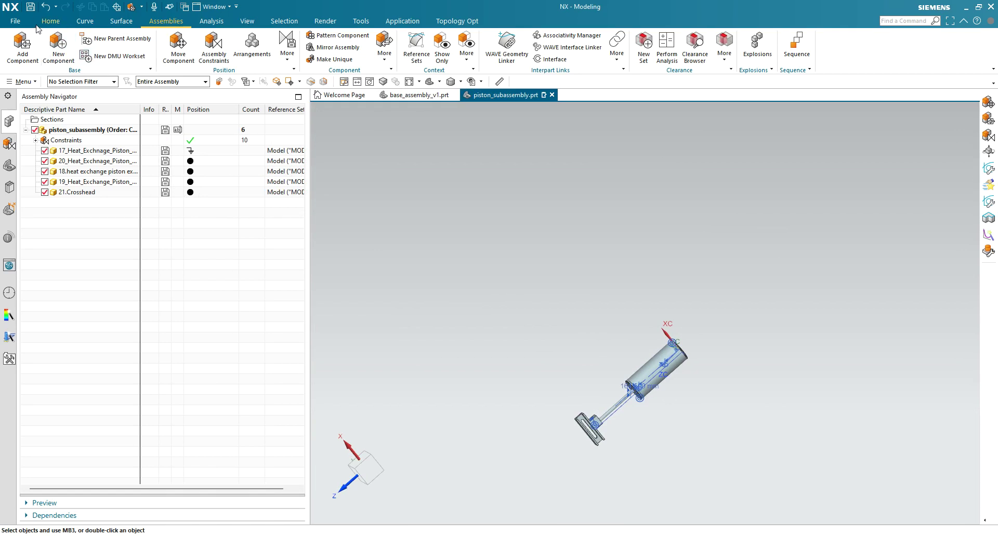
{"action": "left_click", "coordinate": [31, 8]}
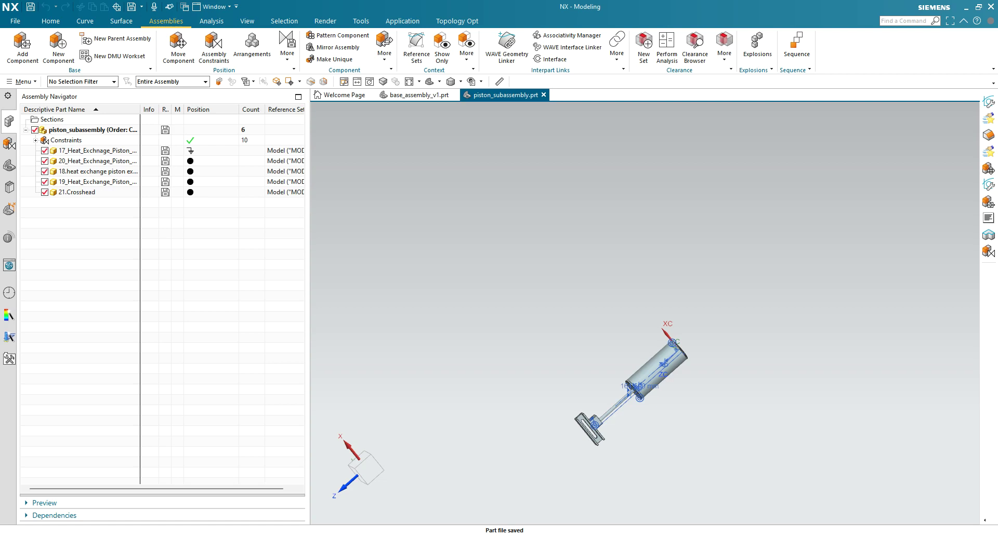
Create a new millimetre assembly file named flywheel_counterweight_subassembly1.prt from the Assembly template
{"action": "left_click", "coordinate": [16, 22]}
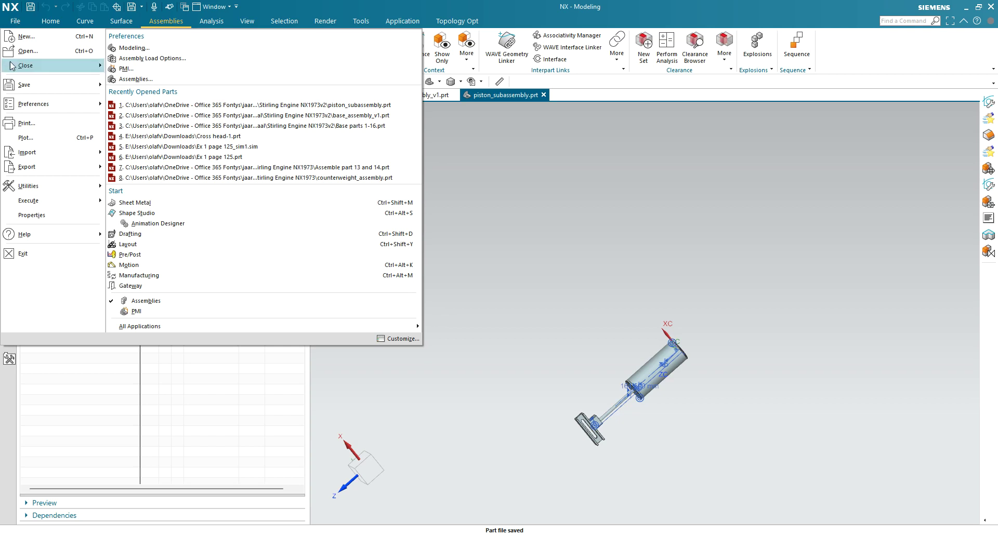
{"action": "left_click", "coordinate": [37, 40]}
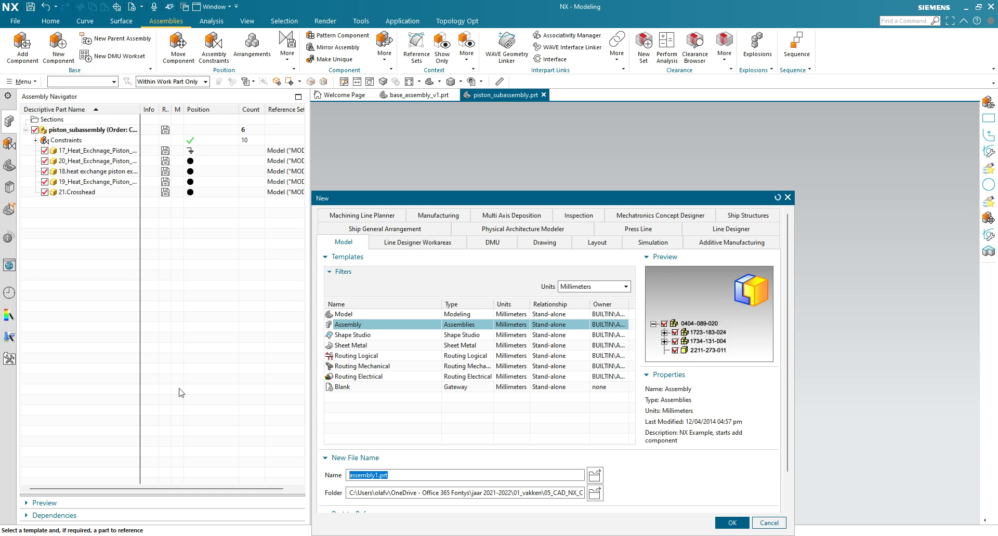
{"action": "left_click", "coordinate": [376, 475]}
{"action": "left_click", "coordinate": [350, 475]}
{"action": "type", "text": "flyw"}
{"action": "type", "text": "heel_c"}
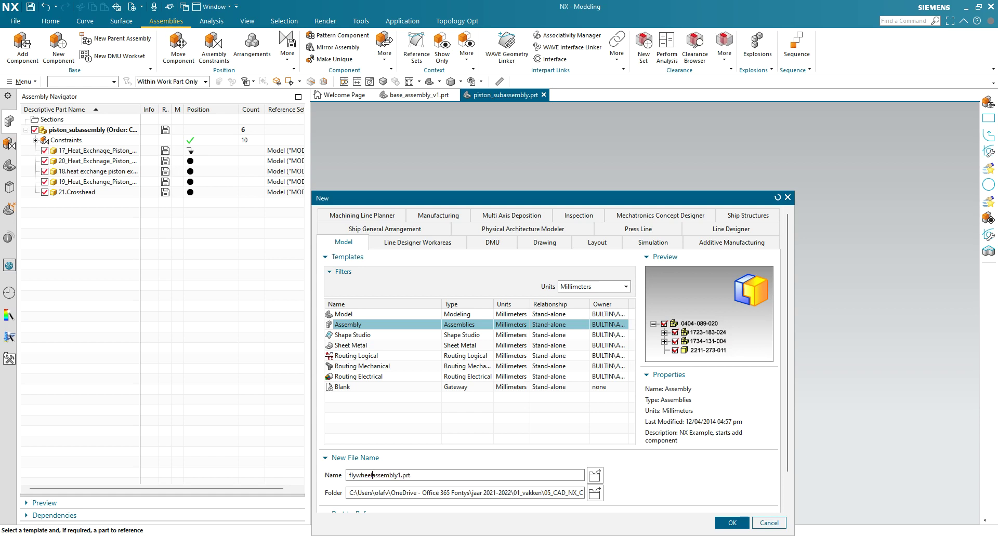
{"action": "type", "text": "ounterweight_sy"}
{"action": "key", "text": "BackSpace"}
{"action": "type", "text": "ub"}
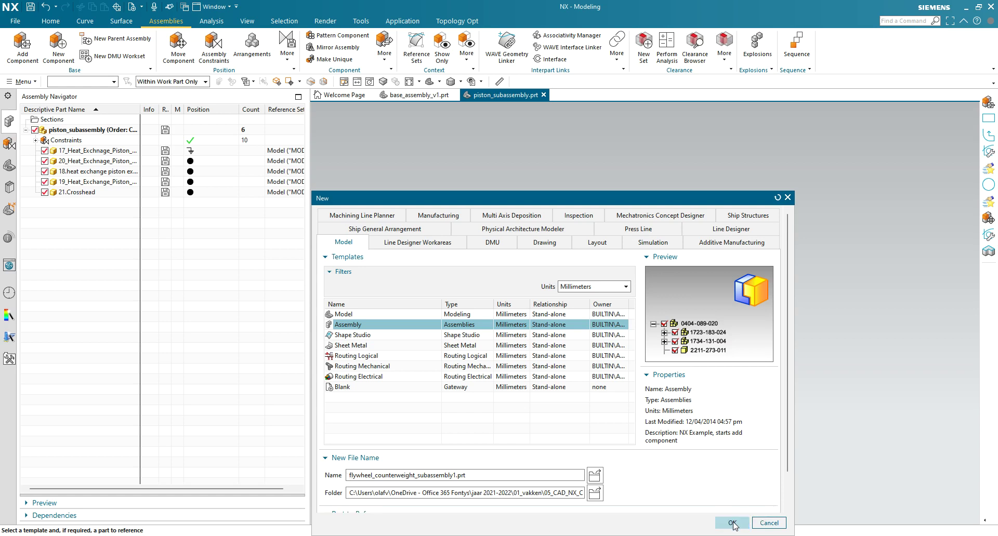
{"action": "left_click", "coordinate": [732, 523]}
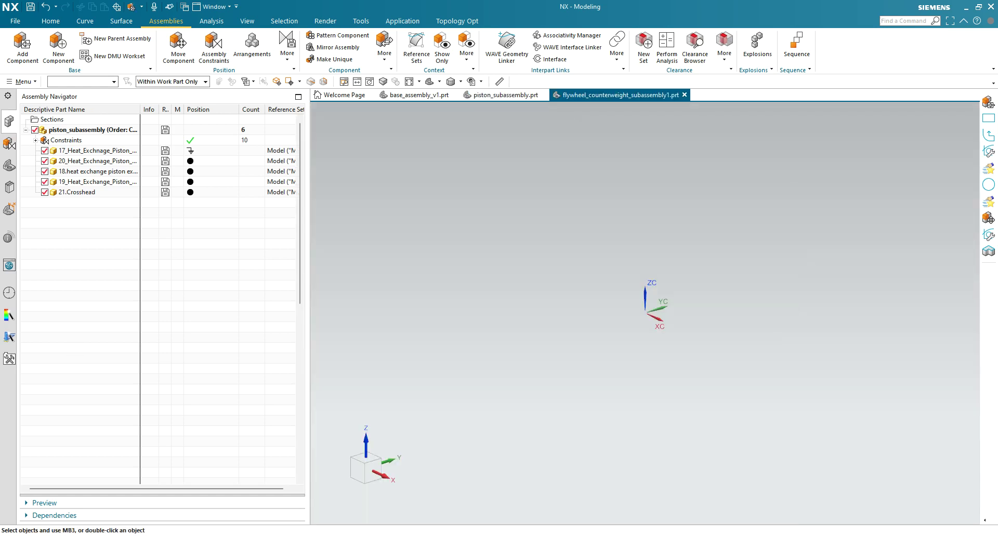
Switch to Acrobat Reader and examine the flywheel and counterweights in the Stirling engine's assembly drawing on page 28
{"action": "left_click_drag", "start_coordinate": [0, 134], "coordinate": [405, 119]}
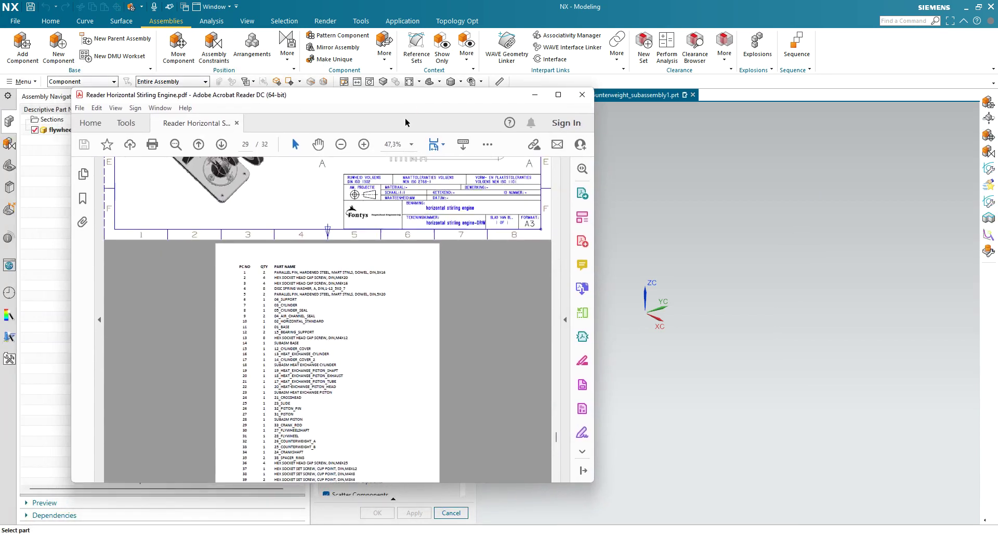
{"action": "scroll", "coordinate": [312, 245], "scroll_direction": "up", "scroll_amount": 3}
{"action": "scroll", "coordinate": [312, 243], "scroll_direction": "up", "scroll_amount": 3}
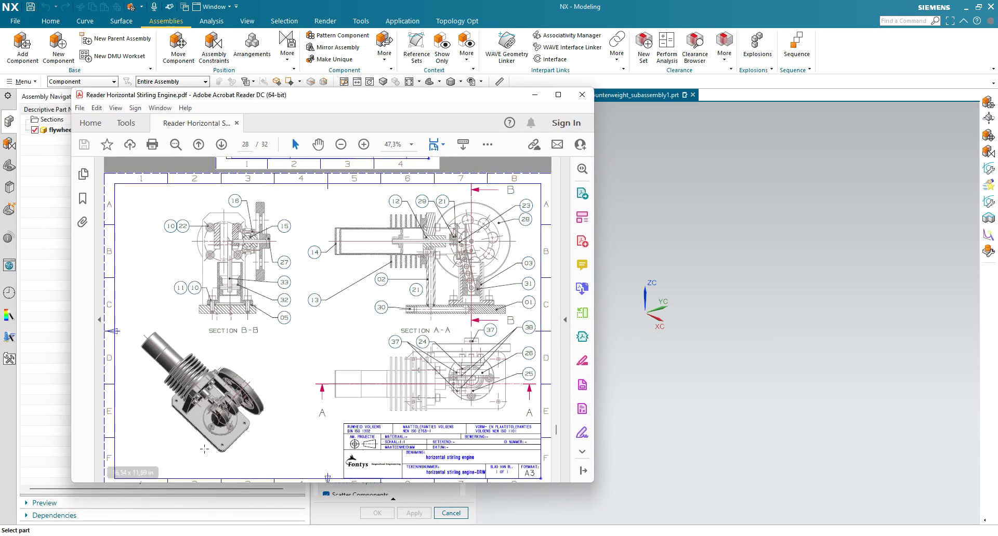
{"action": "scroll", "coordinate": [224, 436], "scroll_direction": "up", "scroll_amount": 2}
{"action": "scroll", "coordinate": [223, 437], "scroll_direction": "down", "scroll_amount": 2}
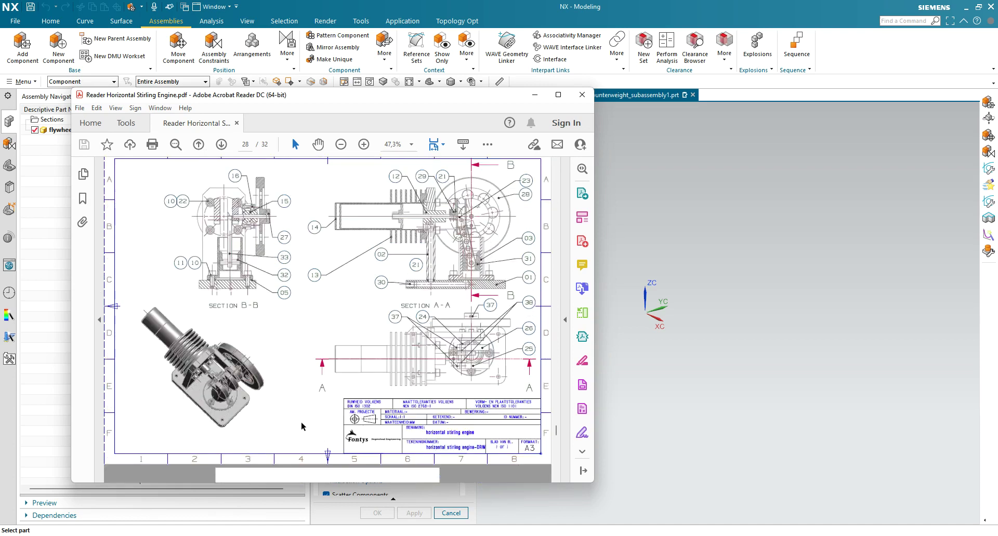
{"action": "left_click", "coordinate": [363, 145]}
{"action": "scroll", "coordinate": [377, 347], "scroll_direction": "down", "scroll_amount": 5}
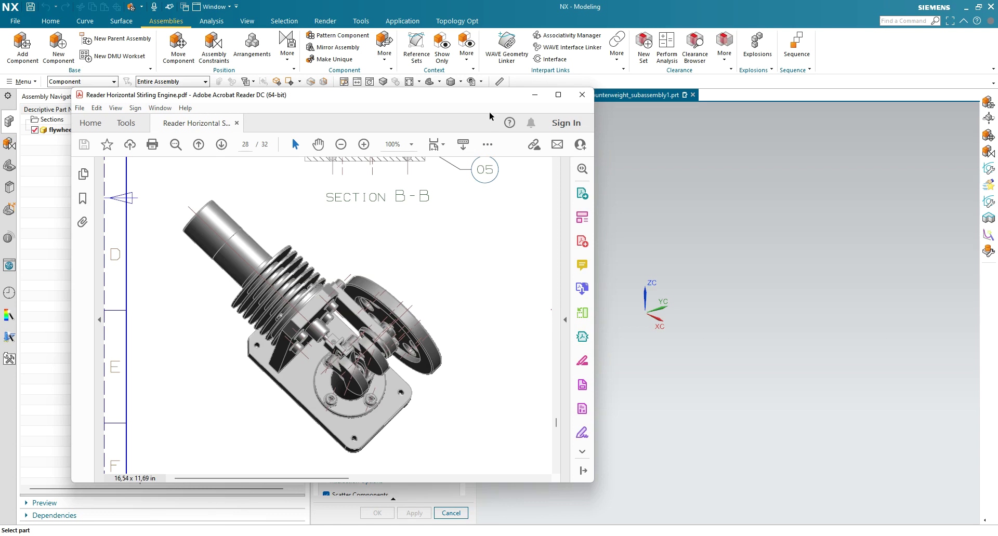
{"action": "left_click_drag", "start_coordinate": [480, 97], "coordinate": [0, 120]}
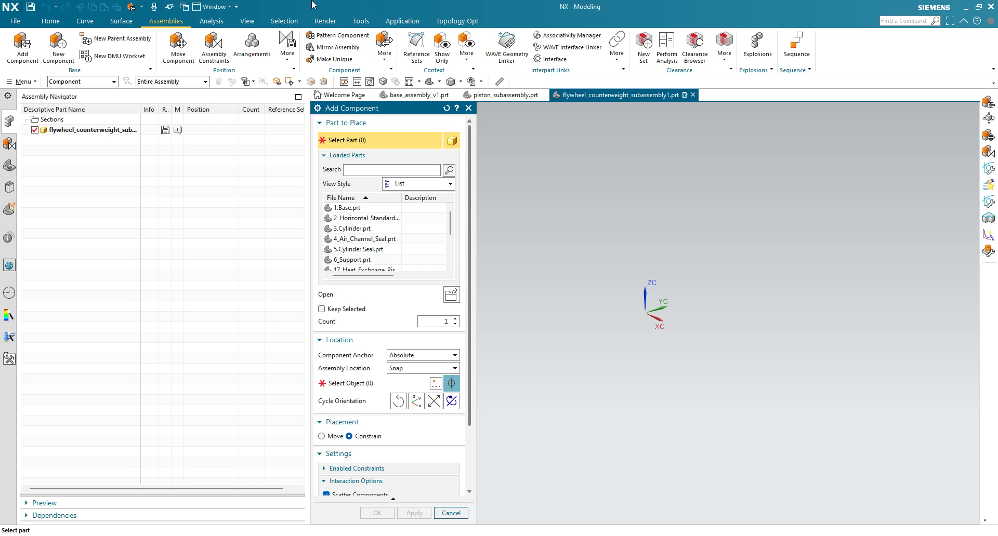
Add 28.Flywheel.prt from the Stirling engine folder at Absolute - Work Part and give it a Fix constraint
{"action": "left_click_drag", "start_coordinate": [415, 110], "coordinate": [254, 54]}
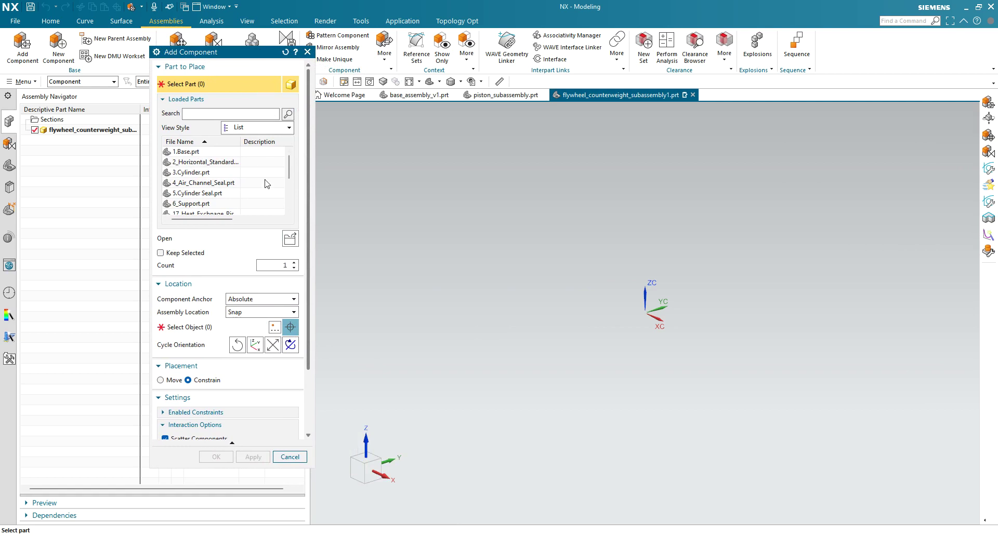
{"action": "left_click", "coordinate": [289, 239]}
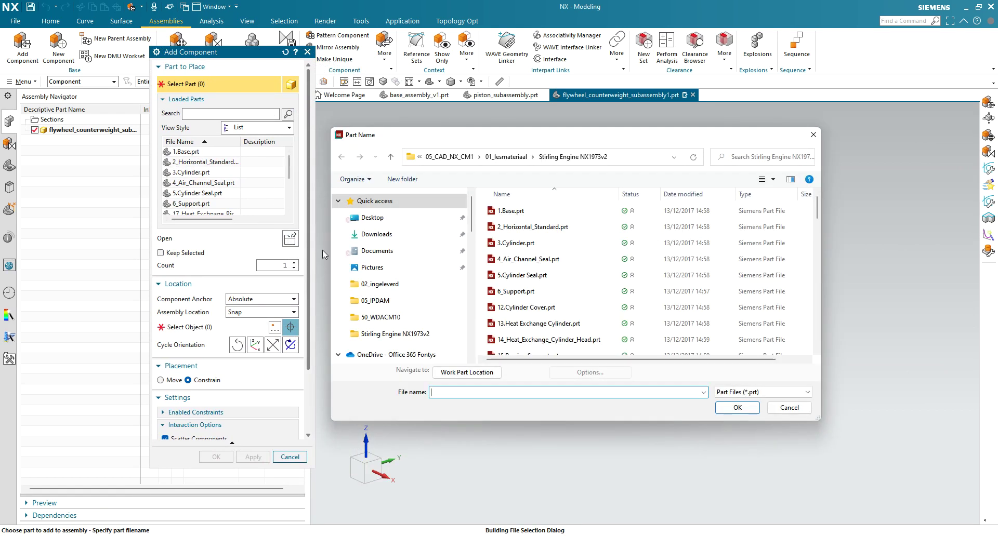
{"action": "scroll", "coordinate": [572, 281], "scroll_direction": "down", "scroll_amount": 3}
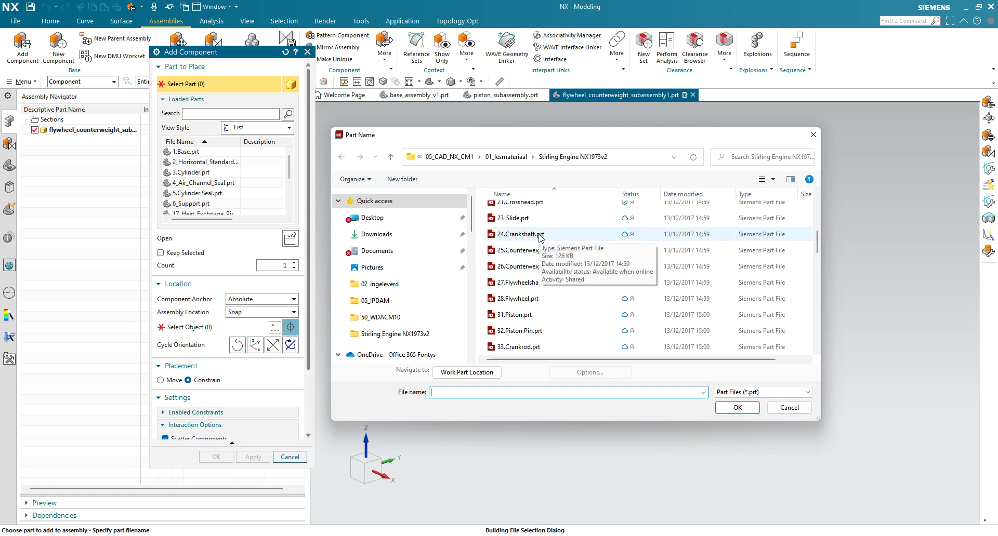
{"action": "left_click", "coordinate": [527, 301]}
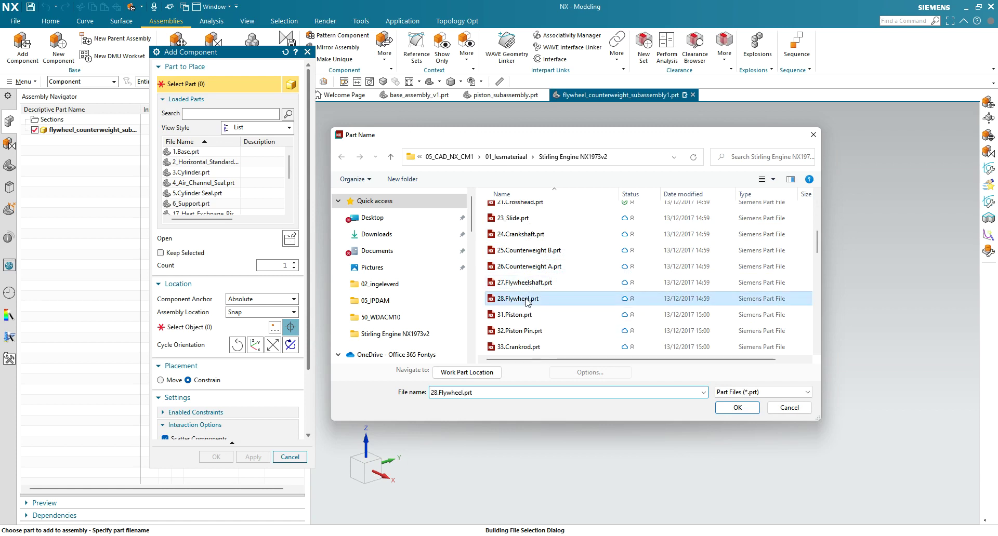
{"action": "left_click", "coordinate": [740, 413]}
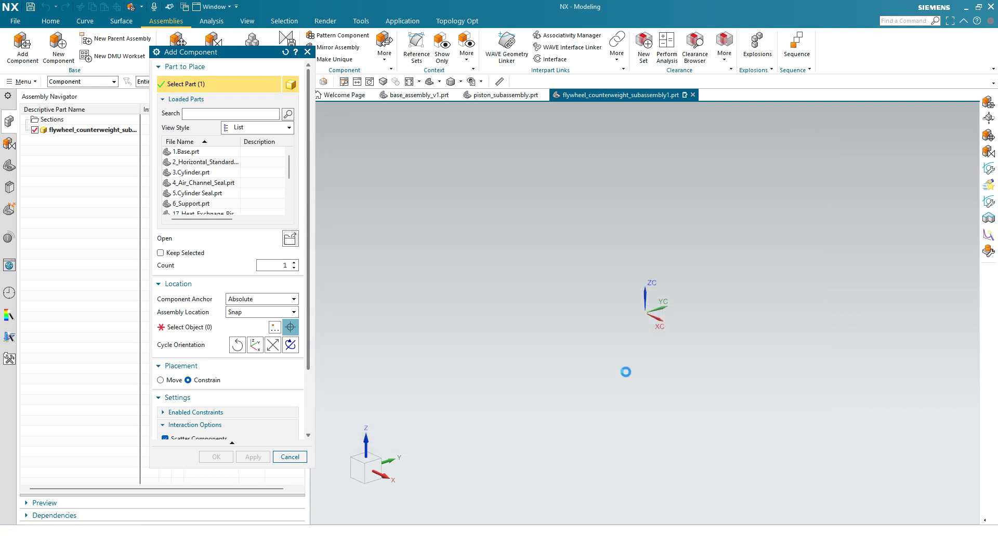
{"action": "left_click", "coordinate": [293, 292]}
{"action": "left_click", "coordinate": [275, 312]}
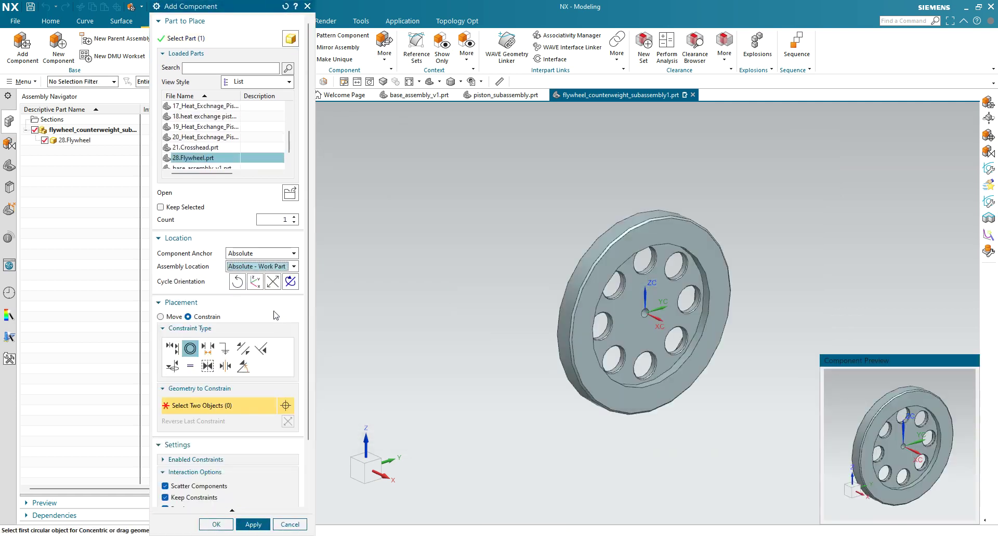
{"action": "left_click", "coordinate": [254, 525]}
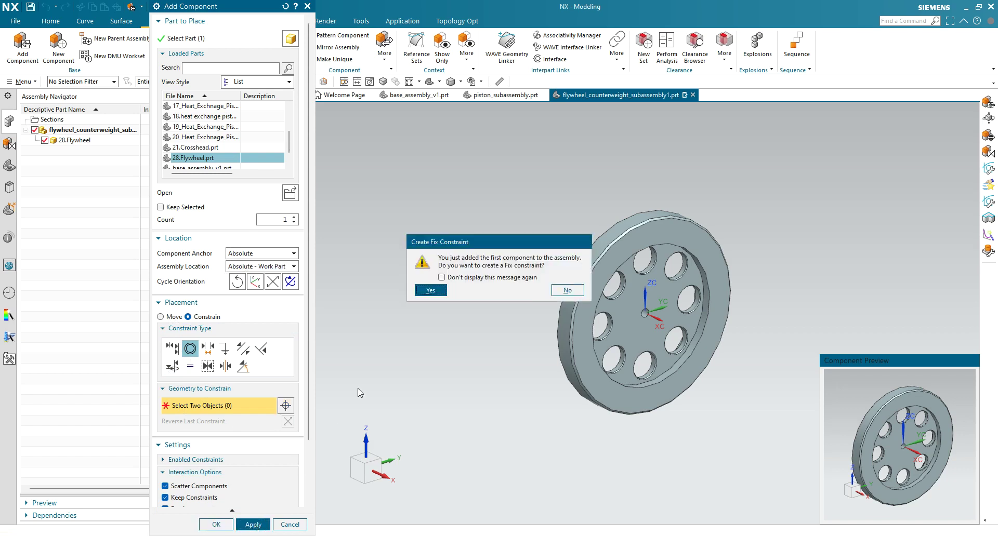
{"action": "left_click", "coordinate": [430, 290]}
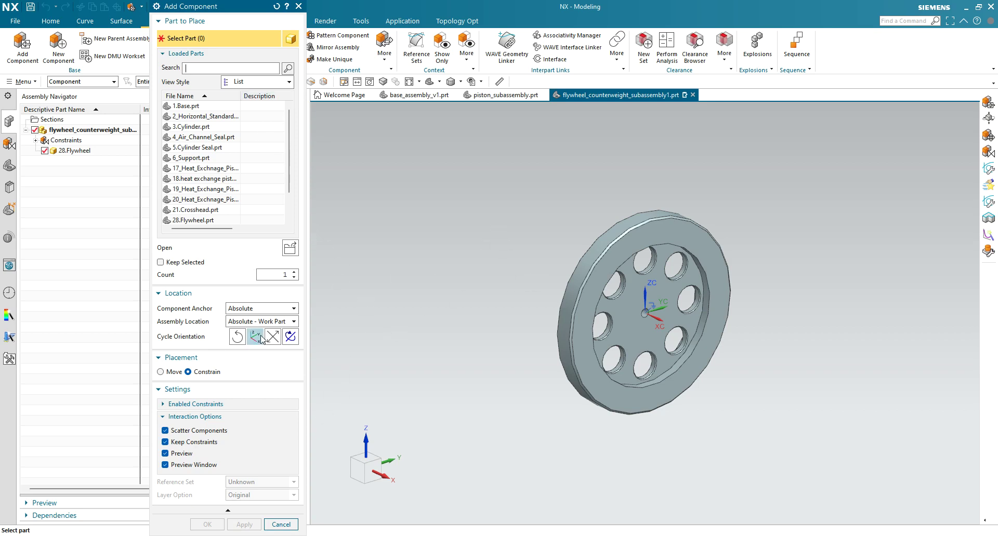
Add 27.Flywheelshaft.prt with the Snap assembly location and place it in free space beside the flywheel
{"action": "middle_click_drag", "start_coordinate": [641, 284], "coordinate": [616, 355]}
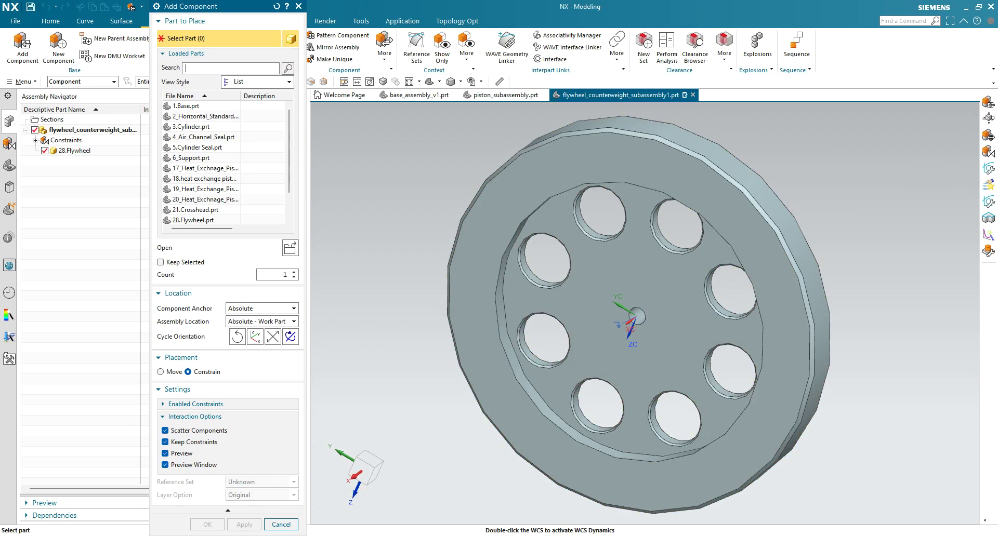
{"action": "middle_click_drag", "start_coordinate": [546, 296], "coordinate": [499, 289]}
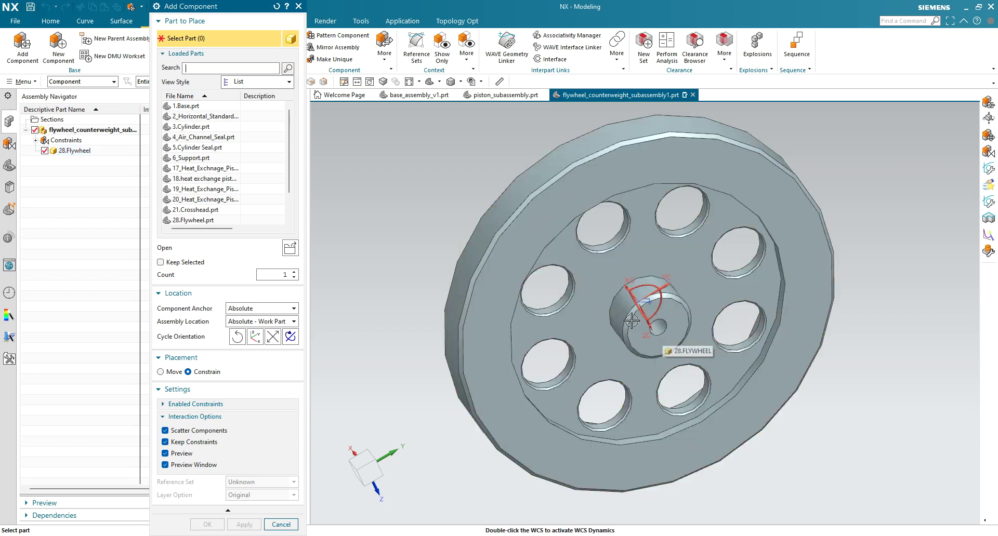
{"action": "mouse_move", "coordinate": [270, 228]}
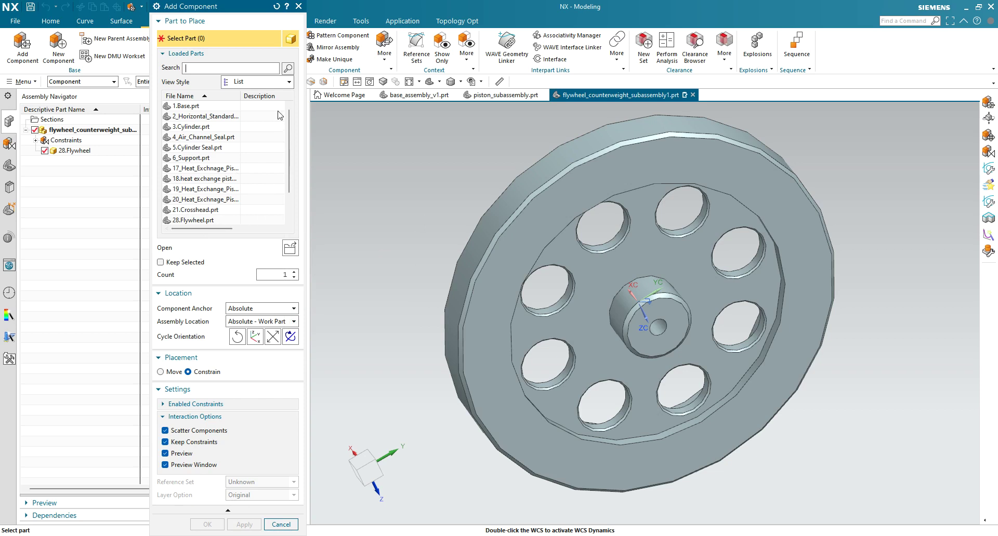
{"action": "left_click", "coordinate": [290, 248]}
{"action": "scroll", "coordinate": [587, 323], "scroll_direction": "down", "scroll_amount": 5}
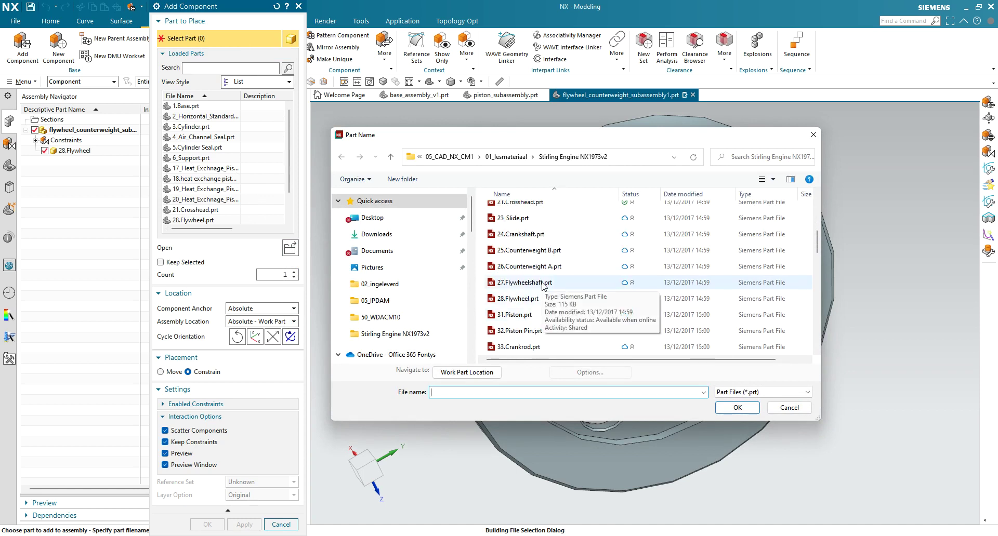
{"action": "left_click", "coordinate": [543, 283]}
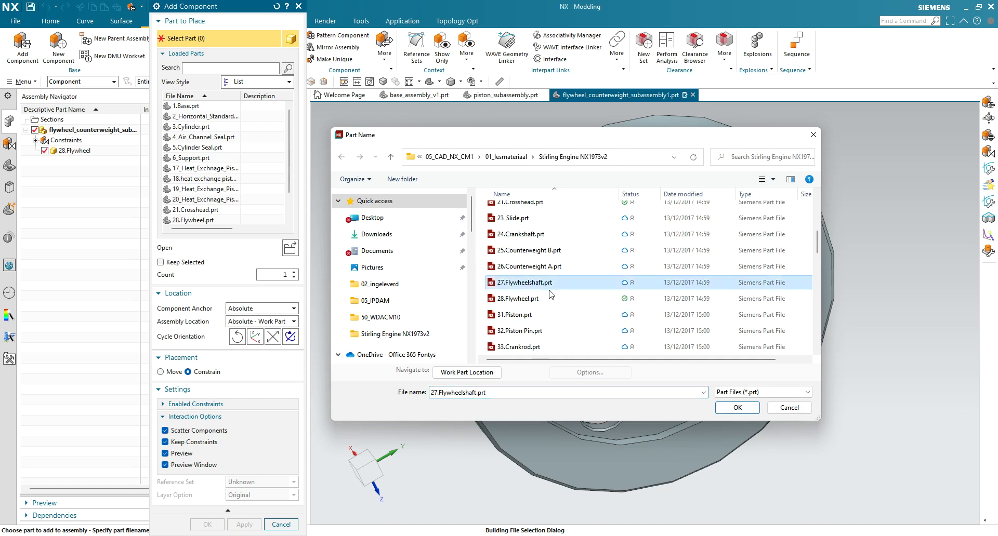
{"action": "left_click", "coordinate": [736, 408]}
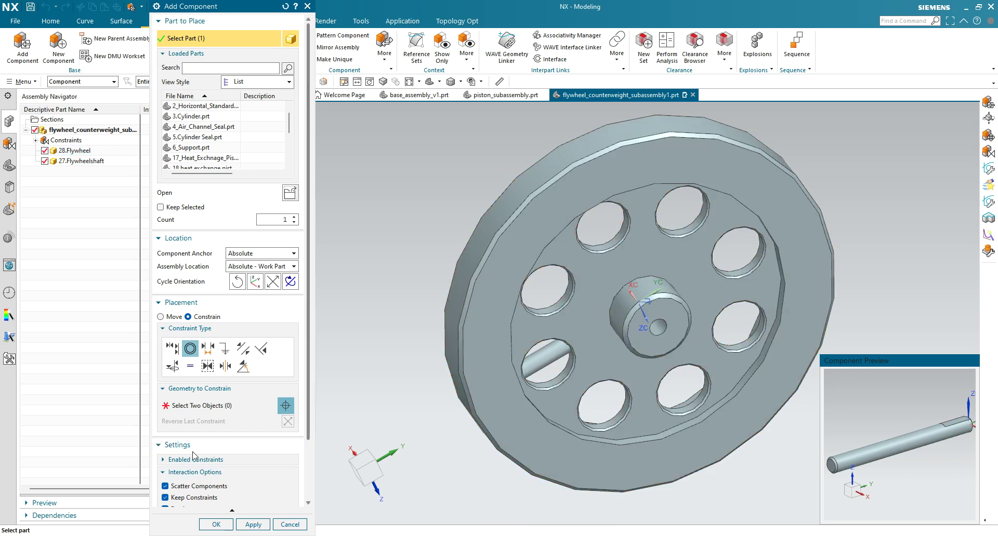
{"action": "left_click", "coordinate": [172, 371]}
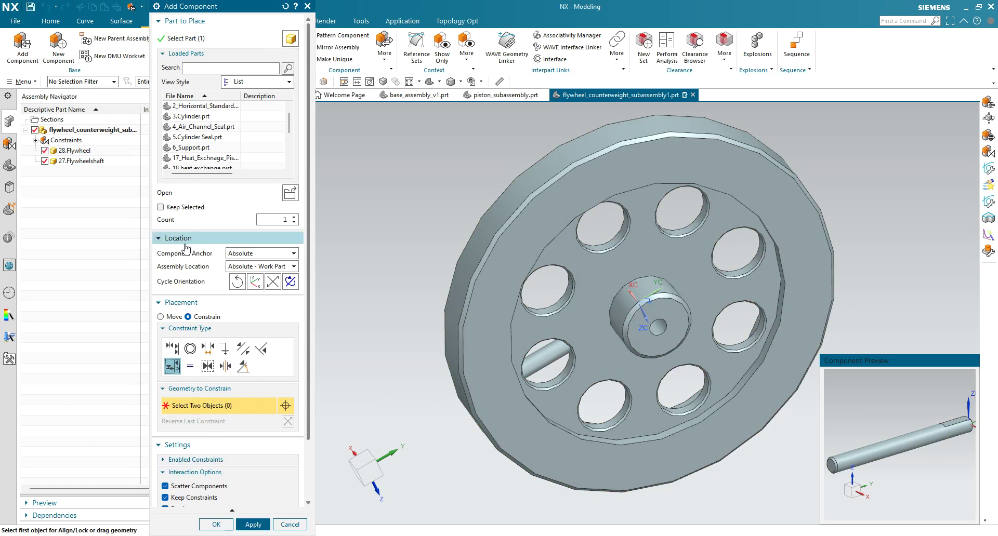
{"action": "left_click", "coordinate": [287, 266]}
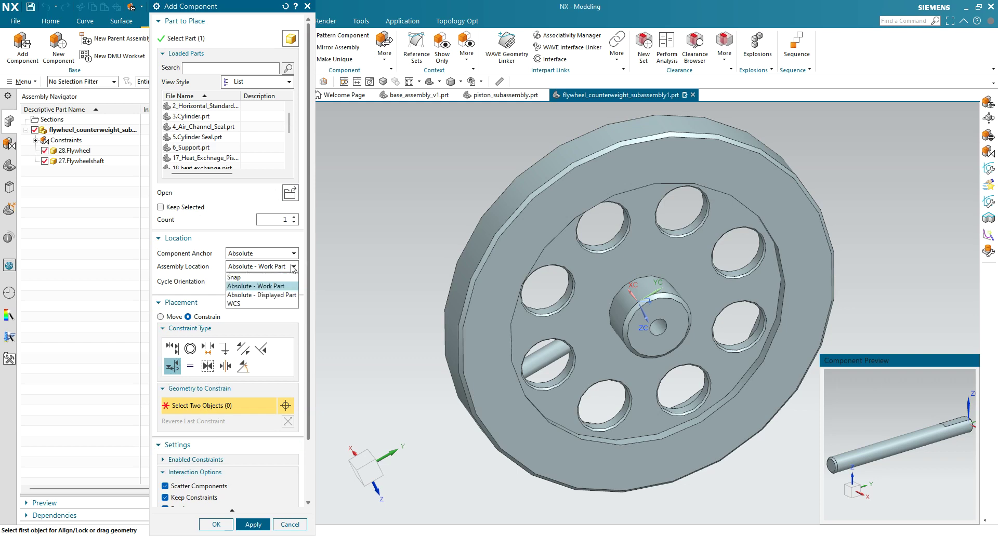
{"action": "left_click", "coordinate": [236, 278]}
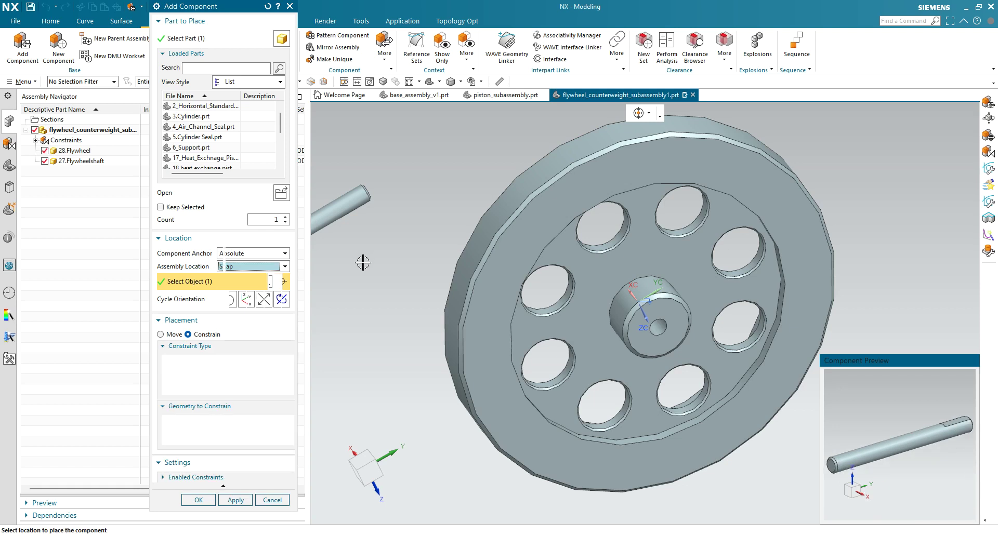
{"action": "left_click", "coordinate": [363, 263]}
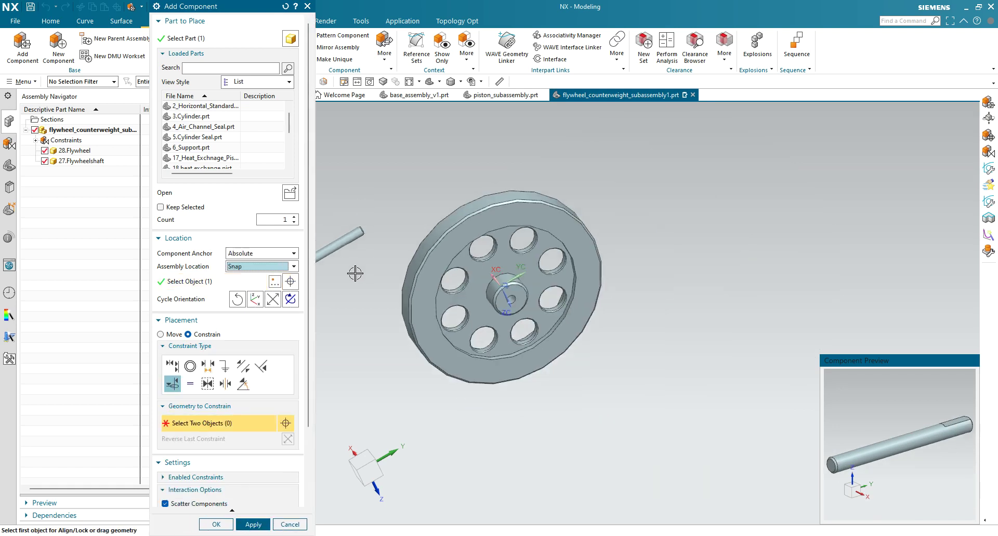
Turn the loose flywheel shaft and add an Align/Lock constraint between the flywheel's central hole centerline and the shaft's centerline
{"action": "middle_click_drag", "start_coordinate": [345, 276], "coordinate": [369, 268]}
{"action": "middle_click_drag", "start_coordinate": [337, 298], "coordinate": [468, 315], "text": "shift"}
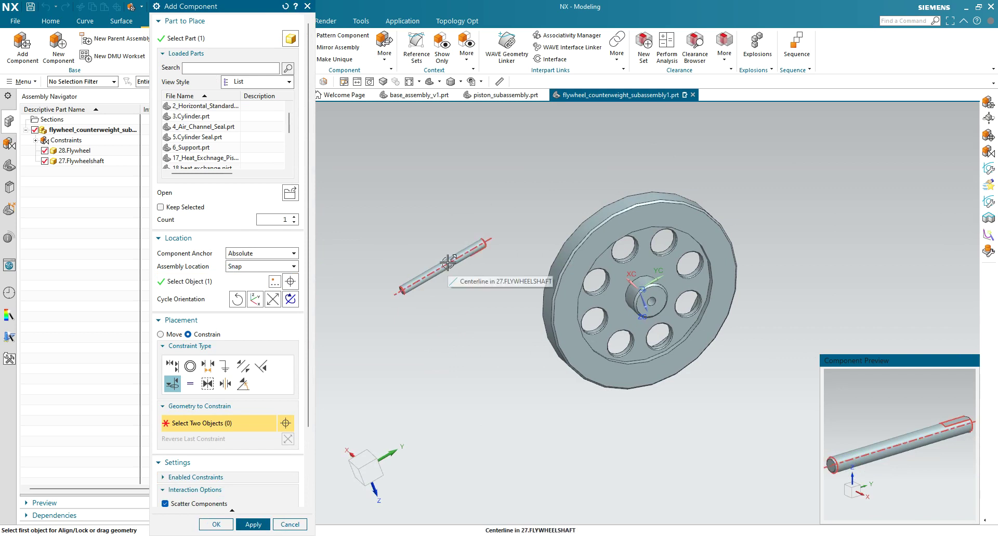
{"action": "left_click_drag", "start_coordinate": [450, 262], "coordinate": [370, 347]}
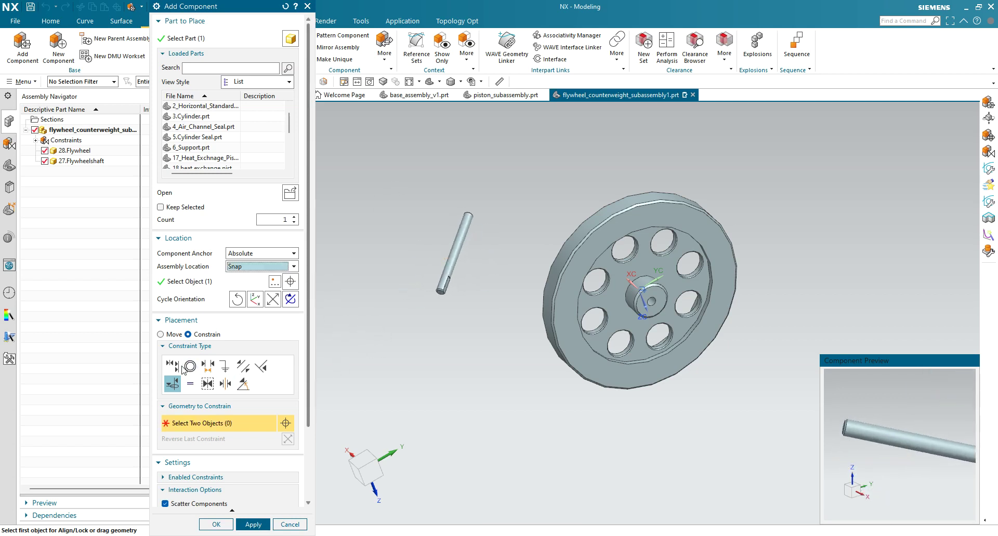
{"action": "left_click", "coordinate": [173, 386]}
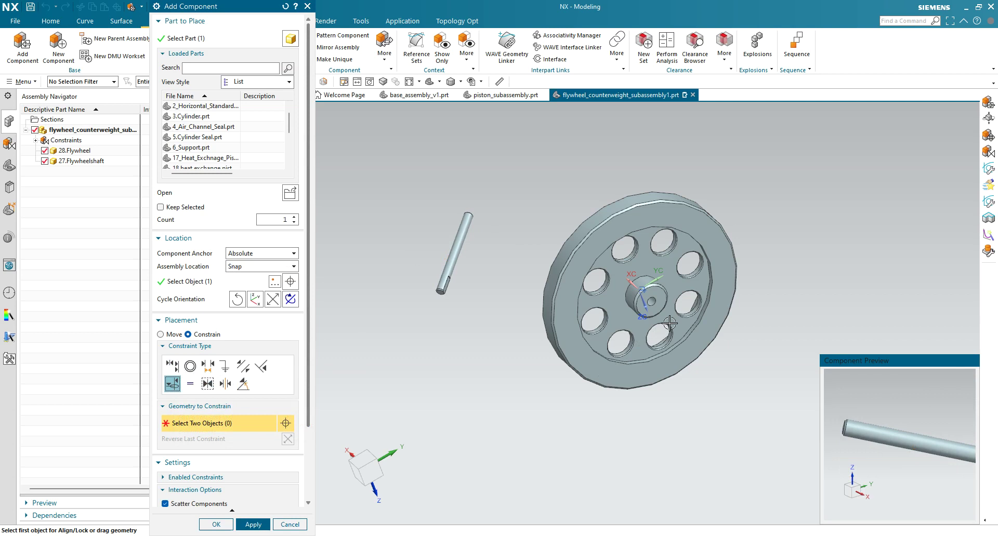
{"action": "left_click", "coordinate": [650, 301]}
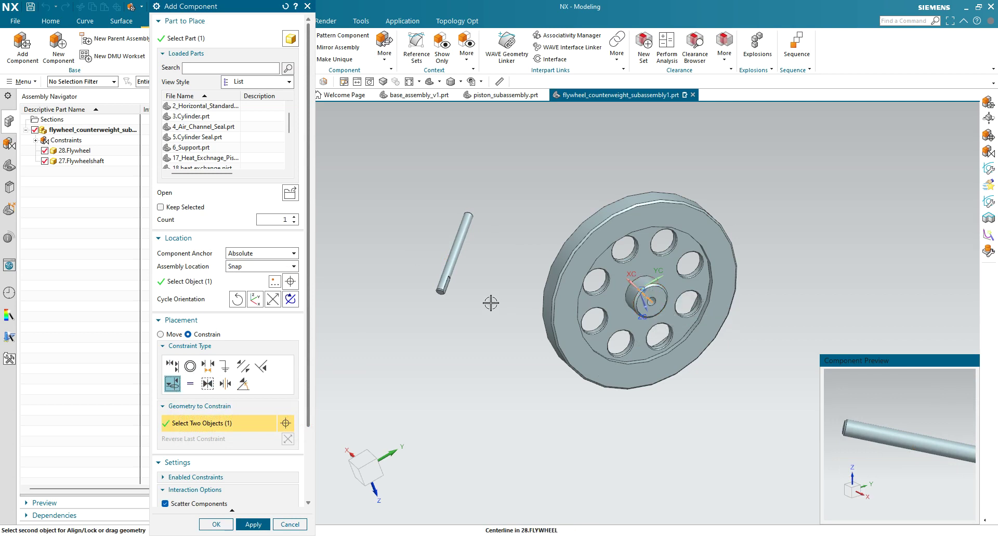
{"action": "left_click", "coordinate": [456, 260]}
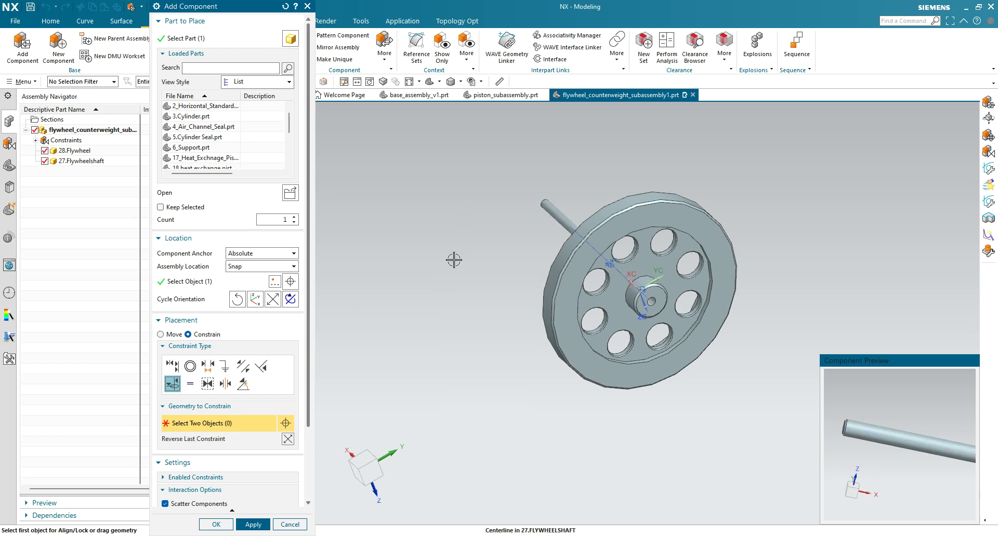
Slide the flywheel shaft into the hub and apply a 0.5 mm Distance constraint between the hub's face and the shaft's end face
{"action": "middle_click_drag", "start_coordinate": [495, 258], "coordinate": [447, 325]}
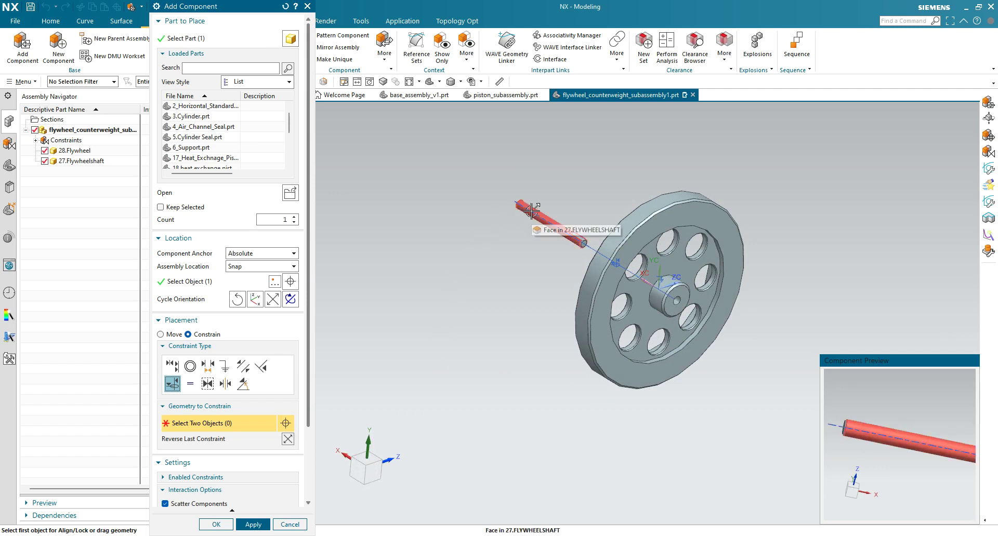
{"action": "left_click_drag", "start_coordinate": [532, 210], "coordinate": [628, 296]}
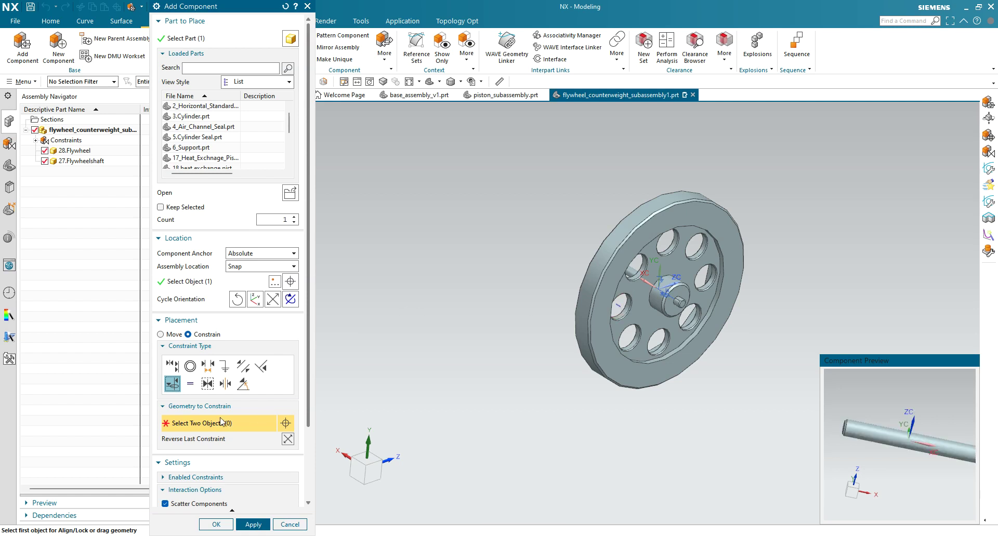
{"action": "left_click", "coordinate": [208, 367]}
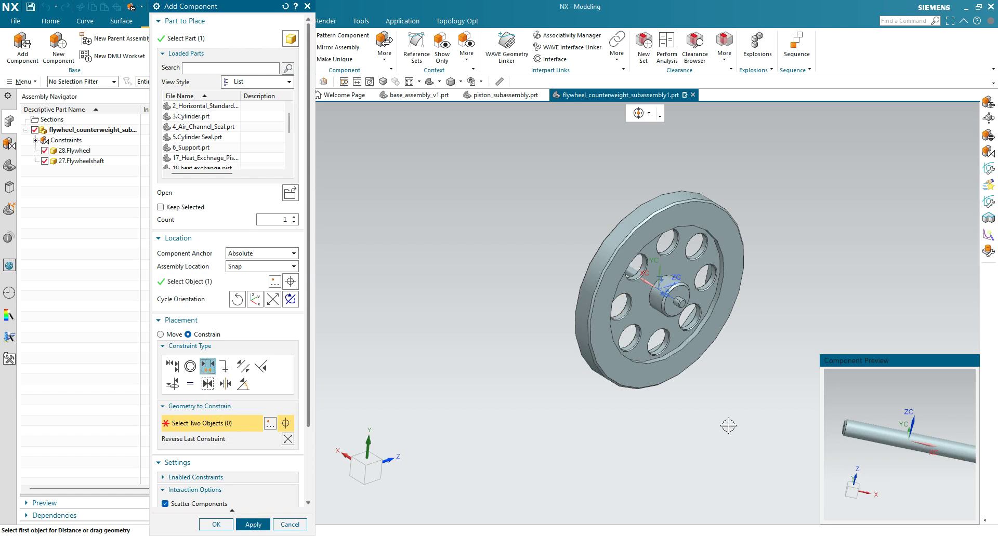
{"action": "scroll", "coordinate": [691, 281], "scroll_direction": "up", "scroll_amount": 6}
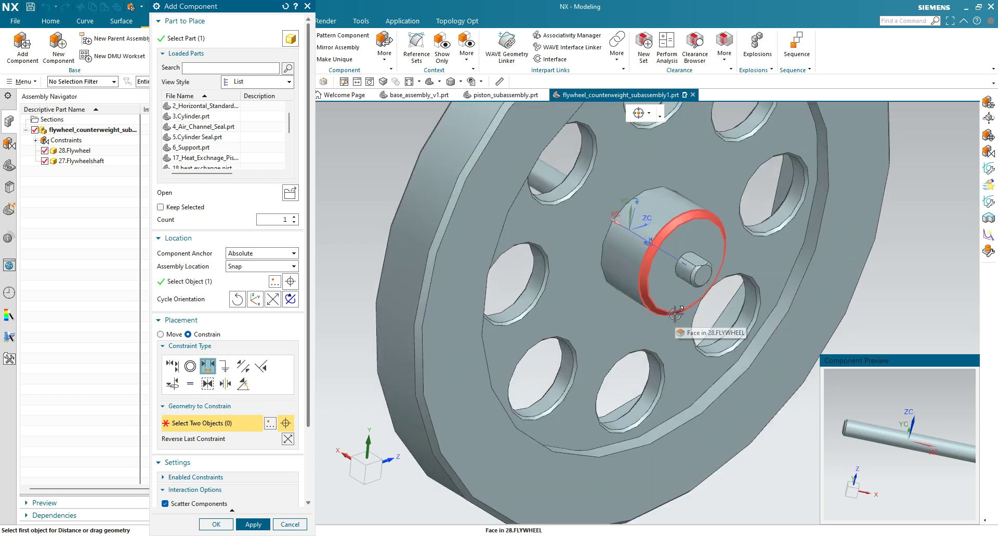
{"action": "left_click", "coordinate": [667, 279]}
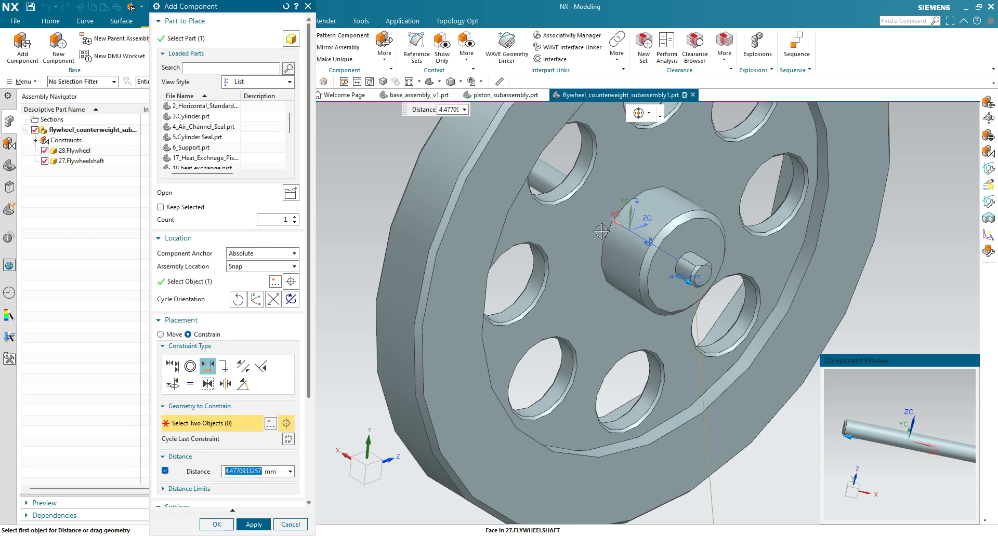
{"action": "left_click", "coordinate": [448, 110]}
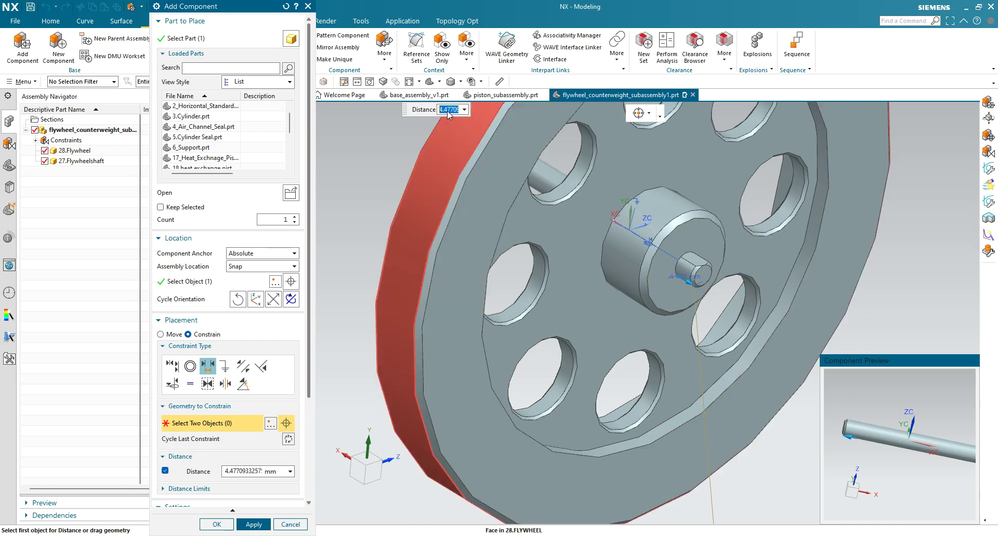
{"action": "type", "text": "0.5"}
{"action": "key", "text": "Return"}
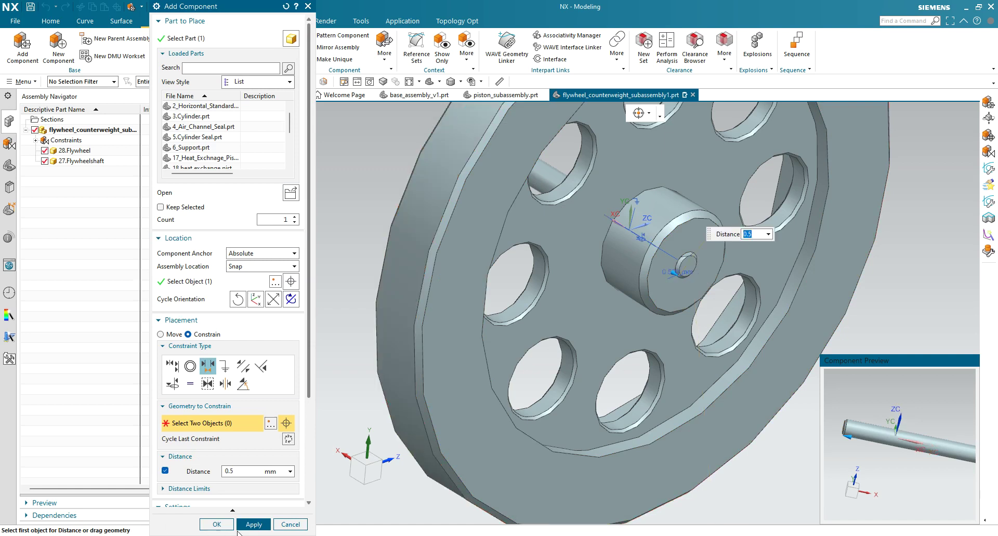
{"action": "left_click", "coordinate": [254, 525]}
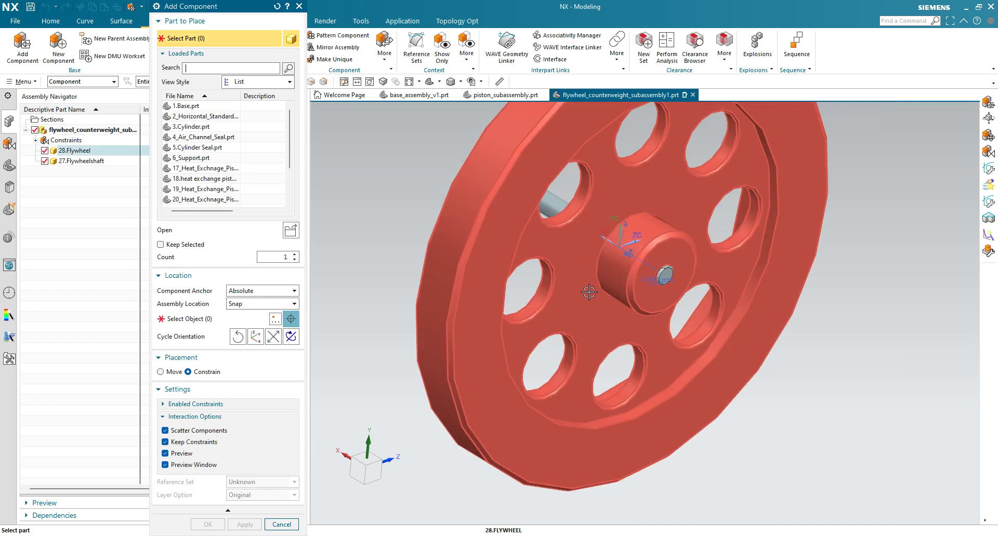
Switch to Acrobat Reader and examine sections A-A and B-B of the Stirling engine's assembly drawing on page 28, enlarged to 66.7%
{"action": "middle_click_drag", "start_coordinate": [589, 292], "coordinate": [625, 305]}
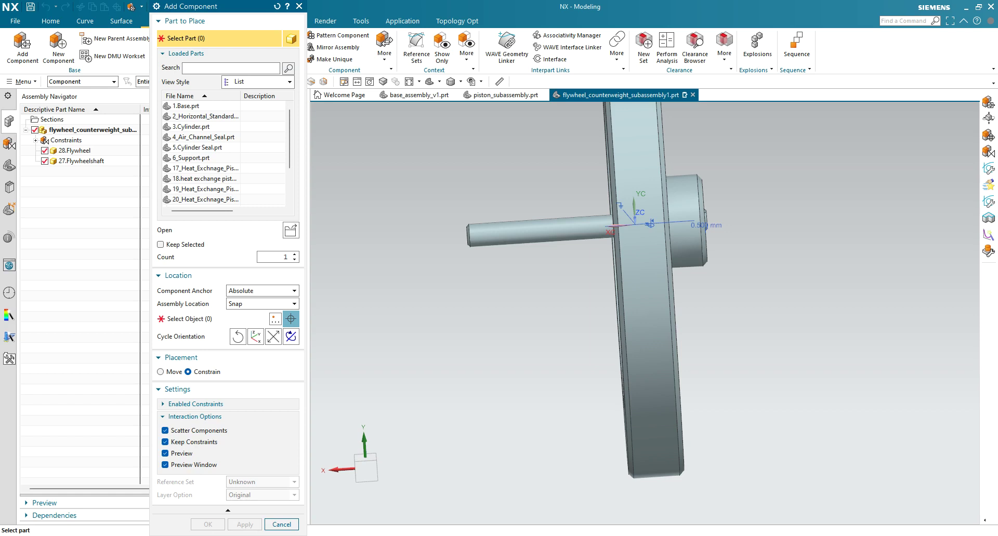
{"action": "left_click_drag", "start_coordinate": [0, 138], "coordinate": [349, 125]}
{"action": "scroll", "coordinate": [229, 318], "scroll_direction": "up", "scroll_amount": 1}
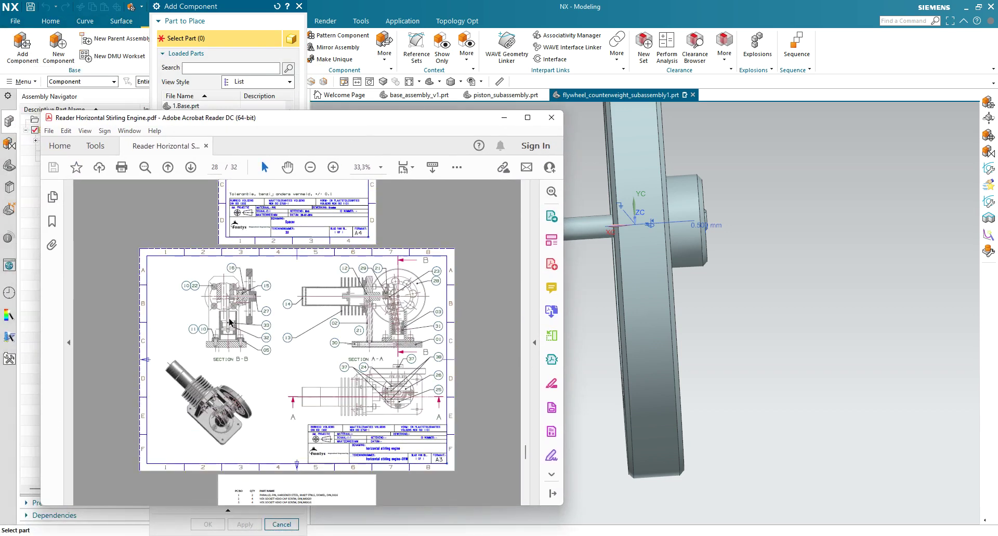
{"action": "left_click", "coordinate": [333, 167]}
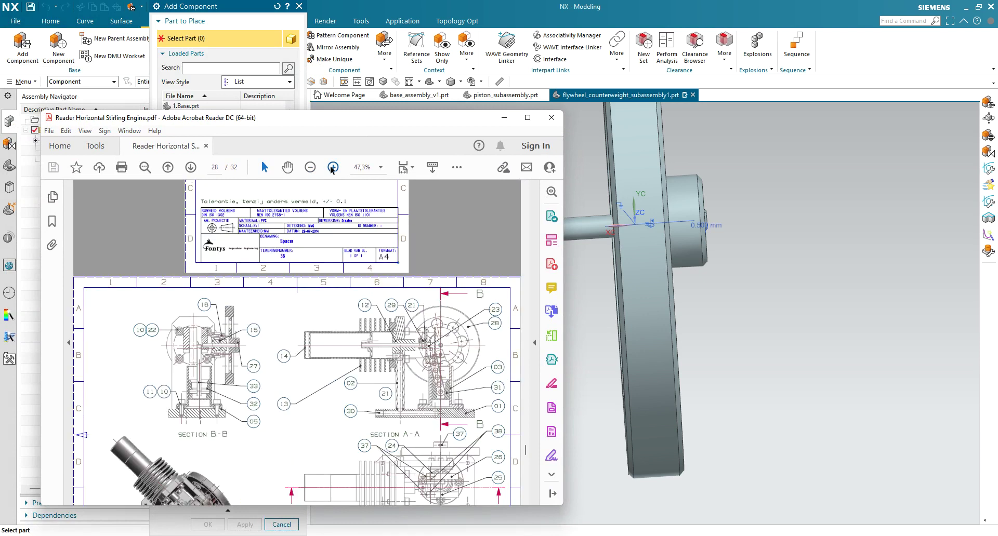
{"action": "left_click", "coordinate": [333, 168]}
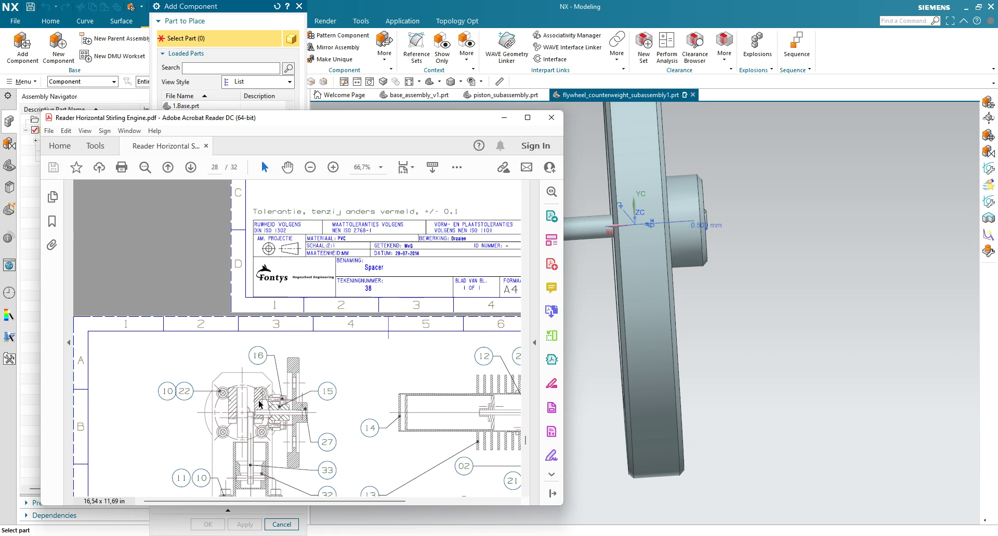
{"action": "scroll", "coordinate": [339, 417], "scroll_direction": "down", "scroll_amount": 2}
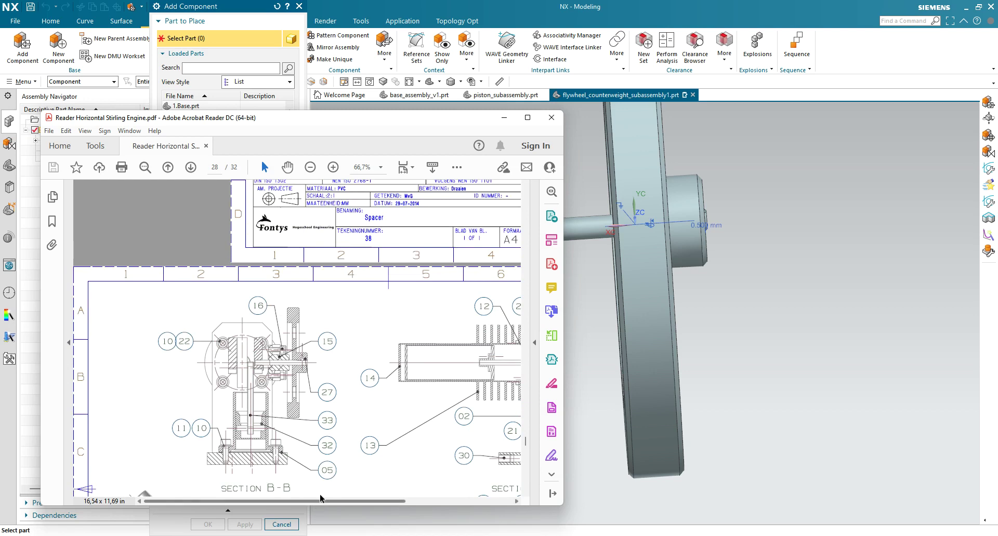
{"action": "left_click_drag", "start_coordinate": [321, 500], "coordinate": [397, 502]}
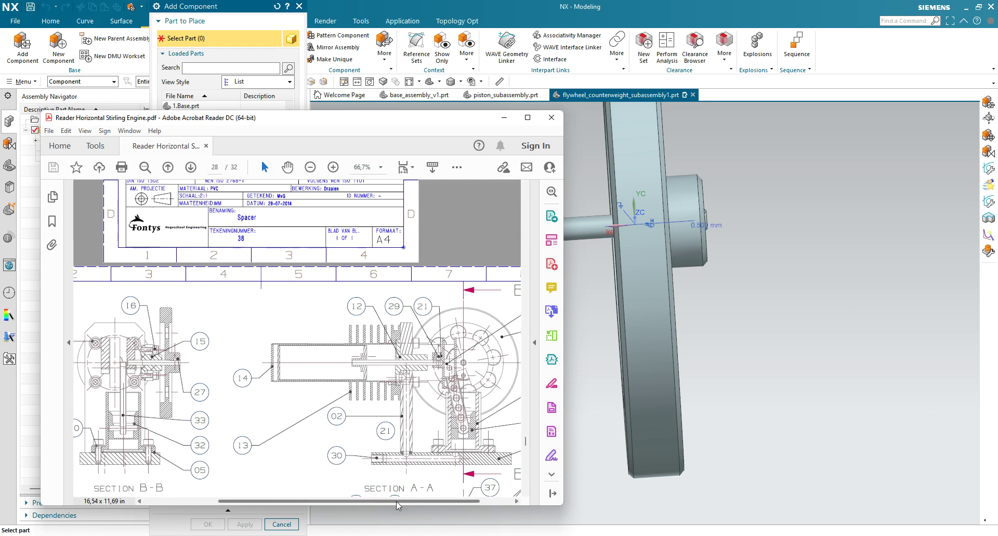
{"action": "left_click_drag", "start_coordinate": [396, 501], "coordinate": [434, 506]}
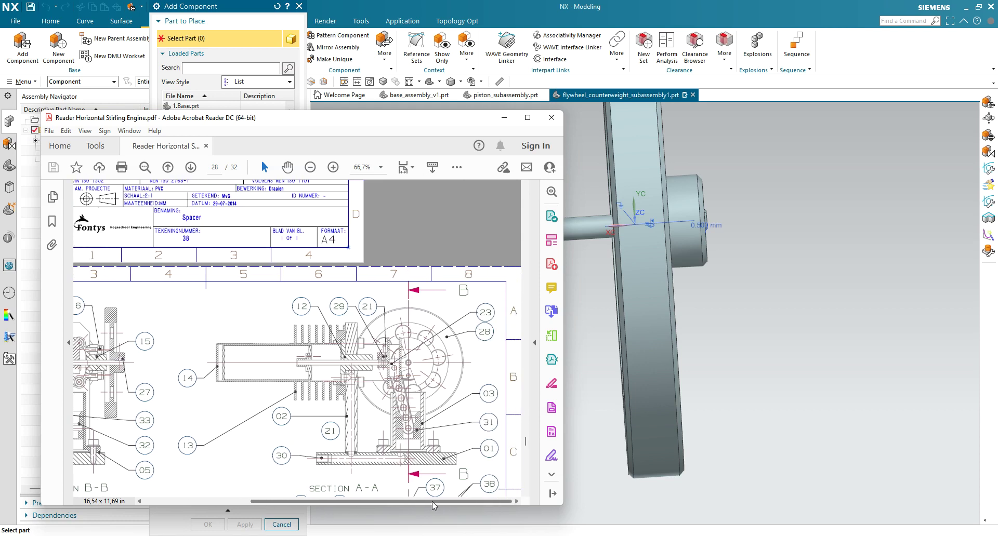
Examine the Counterweight A part drawing on page 21 of the PDF and return to NX
{"action": "scroll", "coordinate": [119, 351], "scroll_direction": "up", "scroll_amount": 10}
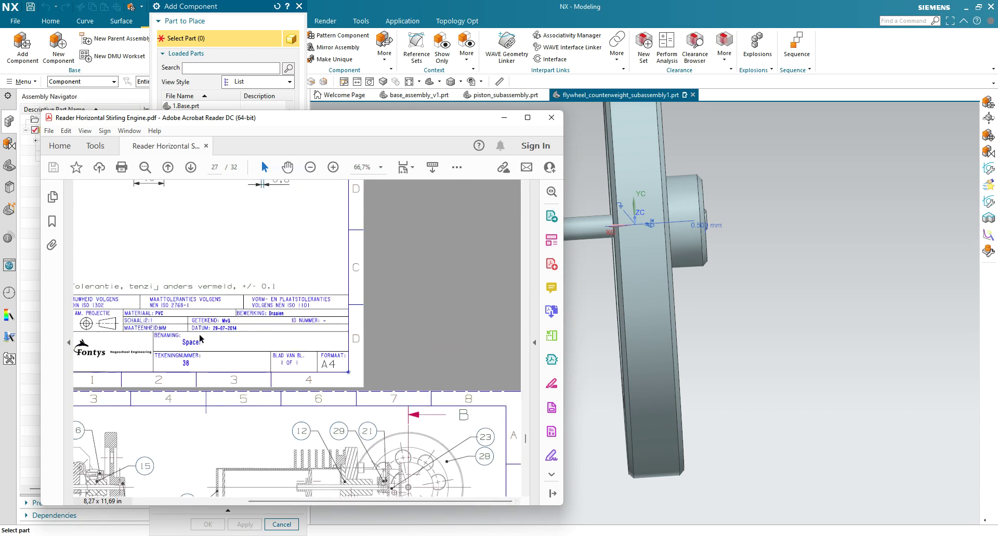
{"action": "scroll", "coordinate": [210, 341], "scroll_direction": "up", "scroll_amount": 20}
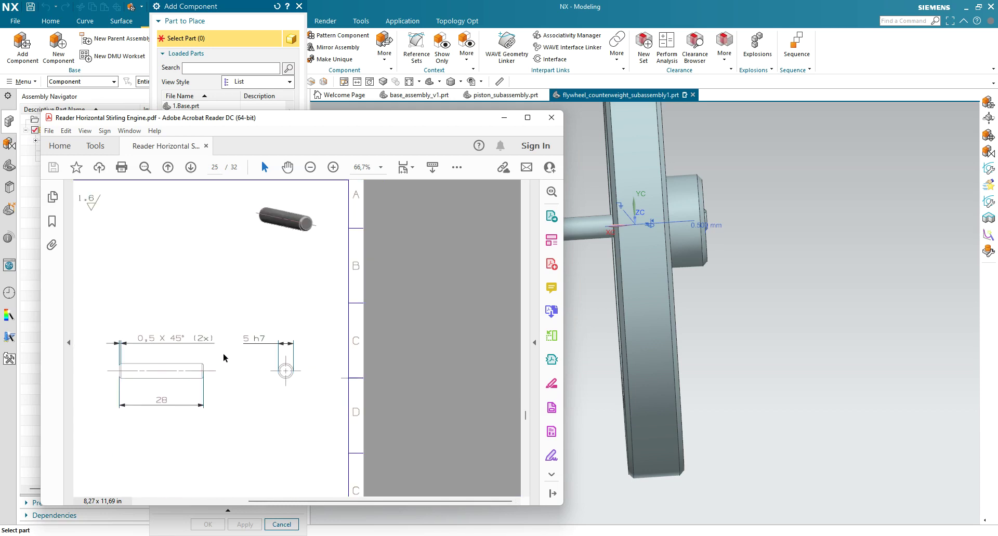
{"action": "scroll", "coordinate": [237, 368], "scroll_direction": "up", "scroll_amount": 10}
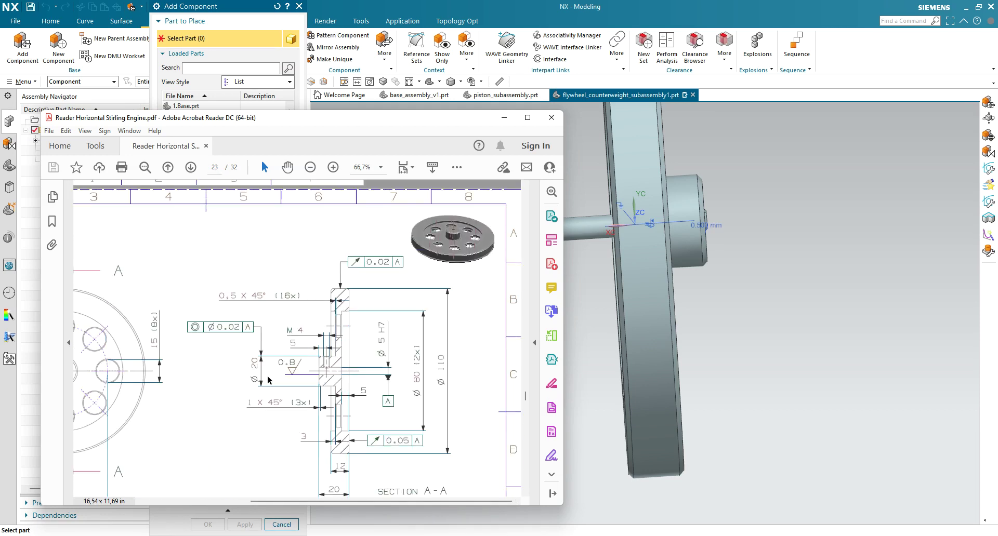
{"action": "scroll", "coordinate": [269, 380], "scroll_direction": "up", "scroll_amount": 15}
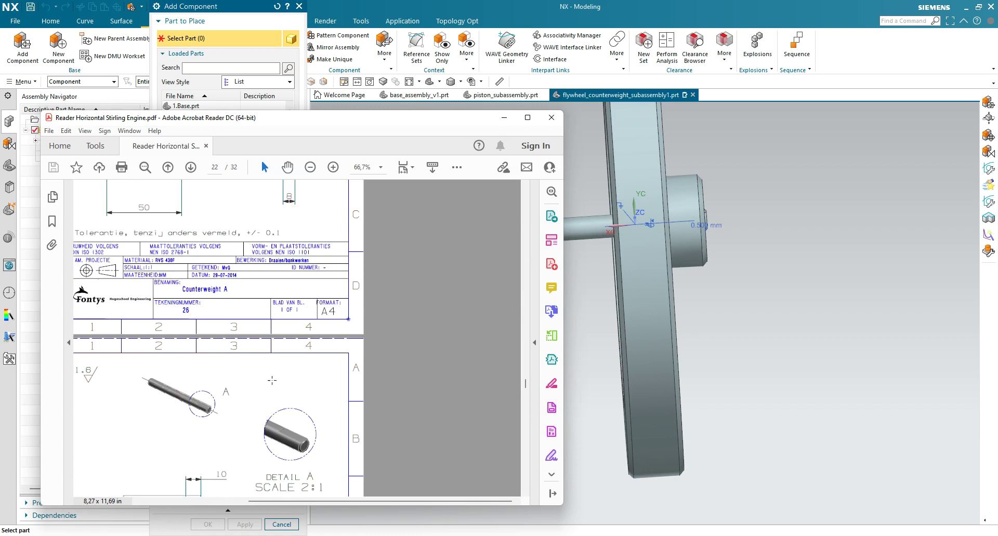
{"action": "scroll", "coordinate": [272, 385], "scroll_direction": "up", "scroll_amount": 3}
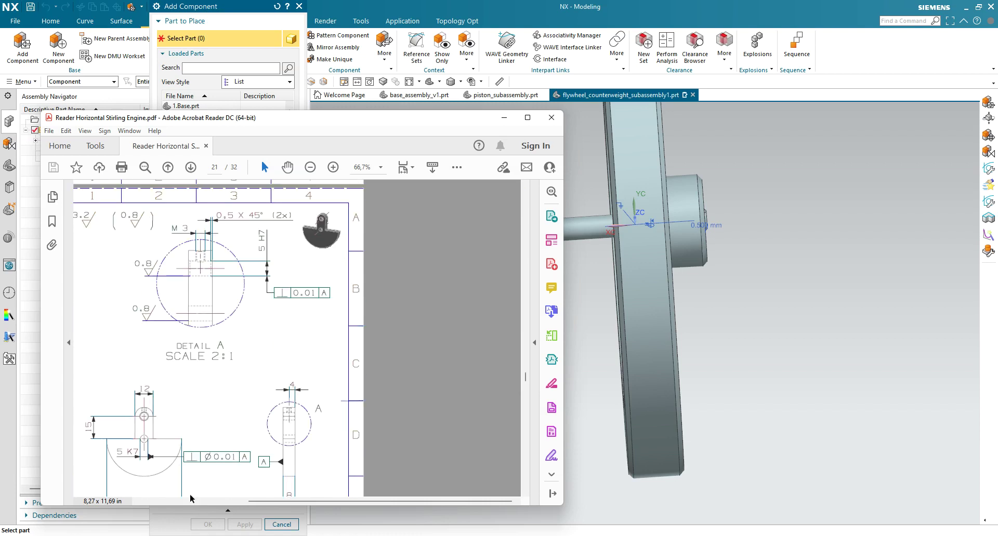
{"action": "scroll", "coordinate": [213, 485], "scroll_direction": "down", "scroll_amount": 5}
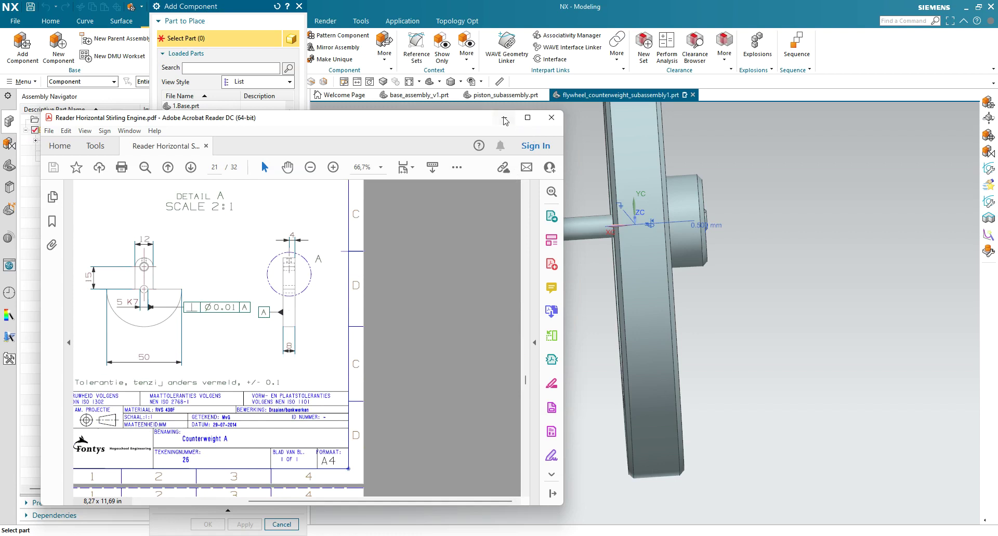
{"action": "left_click", "coordinate": [504, 118]}
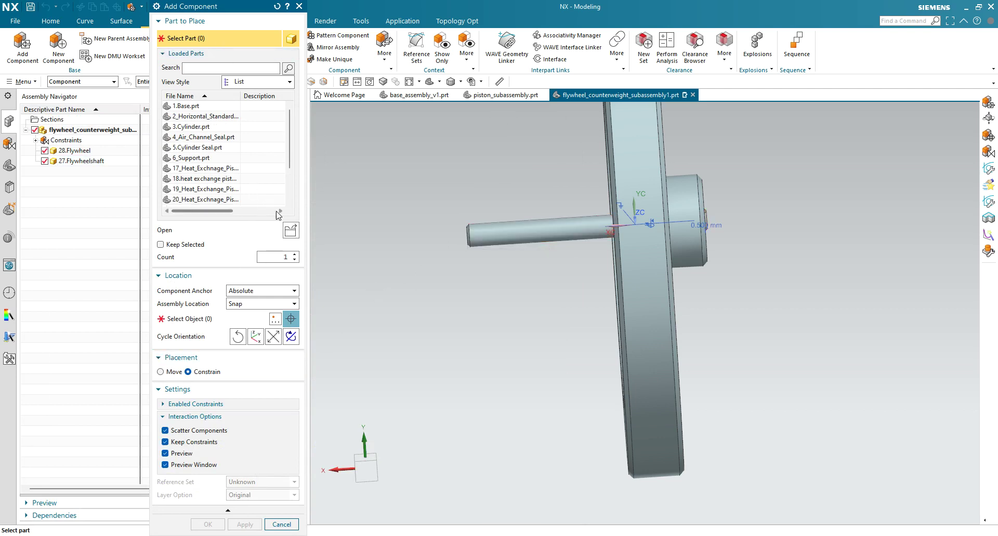
Add 26.Counterweight A.prt with the Snap assembly location and place it in free space near the flywheel shaft's free end
{"action": "left_click", "coordinate": [291, 230]}
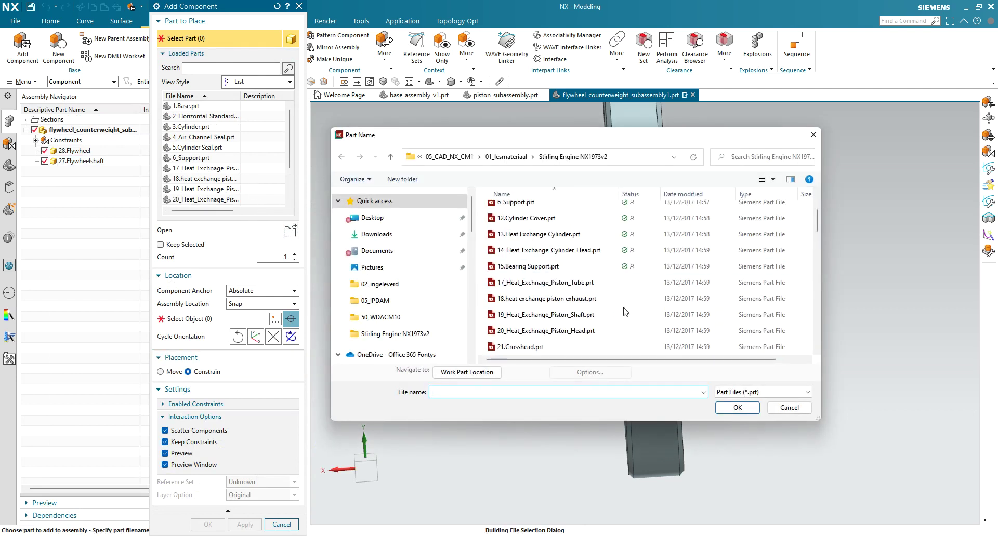
{"action": "scroll", "coordinate": [625, 311], "scroll_direction": "down", "scroll_amount": 2}
{"action": "left_click", "coordinate": [541, 318]}
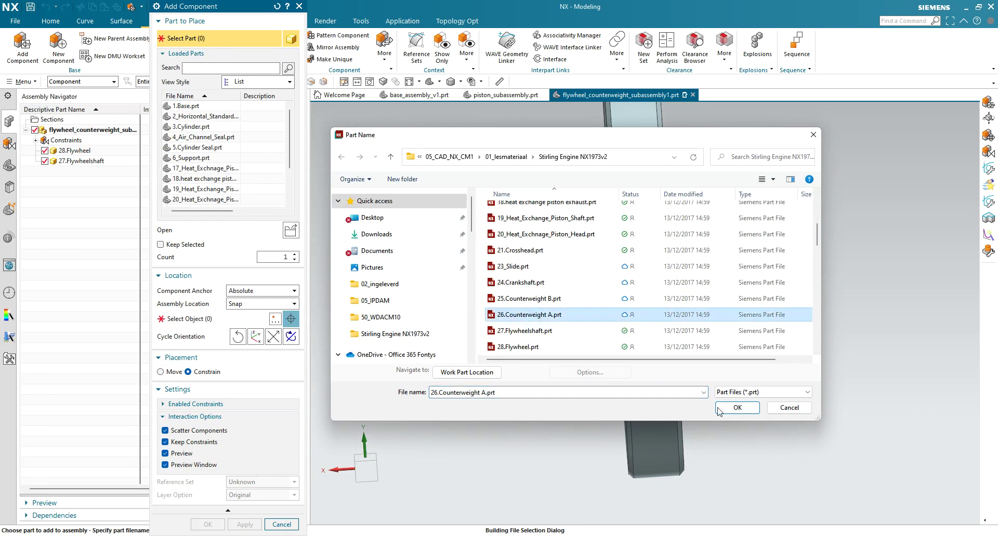
{"action": "left_click", "coordinate": [751, 410]}
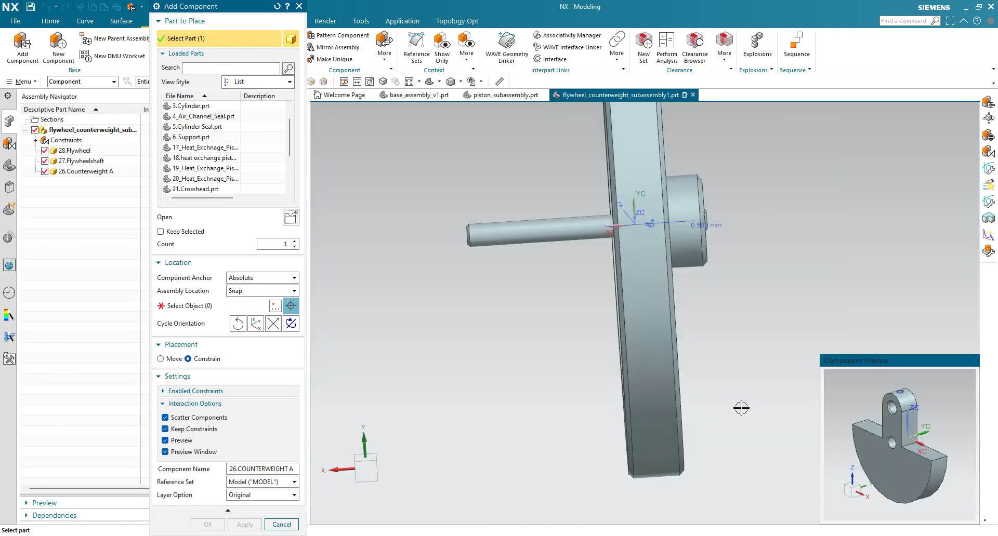
{"action": "left_click", "coordinate": [186, 307]}
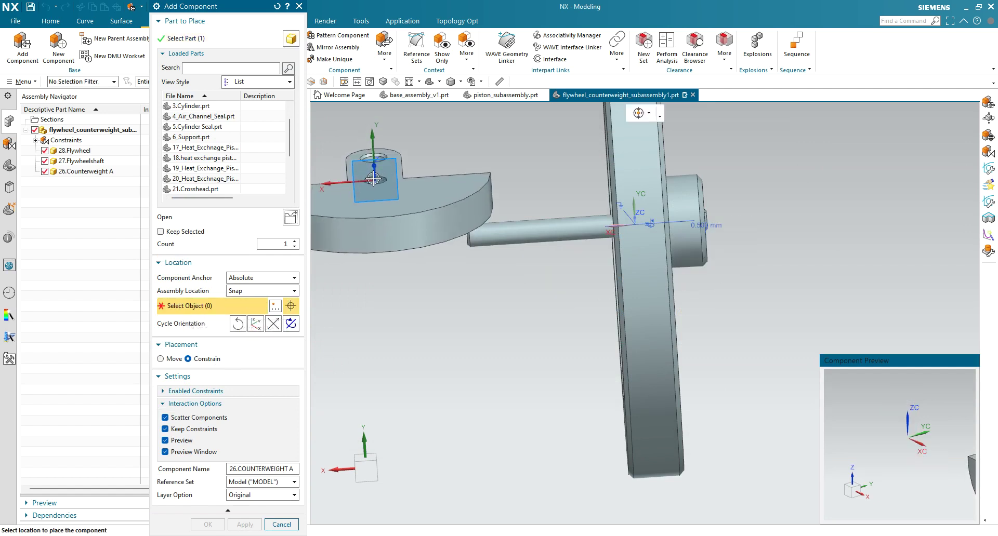
{"action": "left_click", "coordinate": [371, 177]}
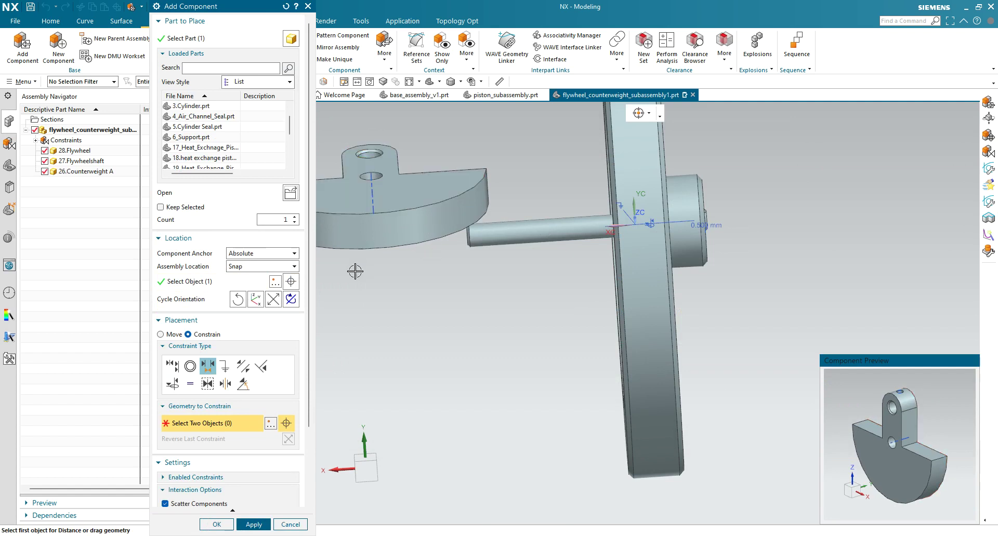
Add an Align/Lock constraint between the centerline of Counterweight A's hole nearest the half-round weight and the flywheel shaft's centerline
{"action": "left_click", "coordinate": [173, 383]}
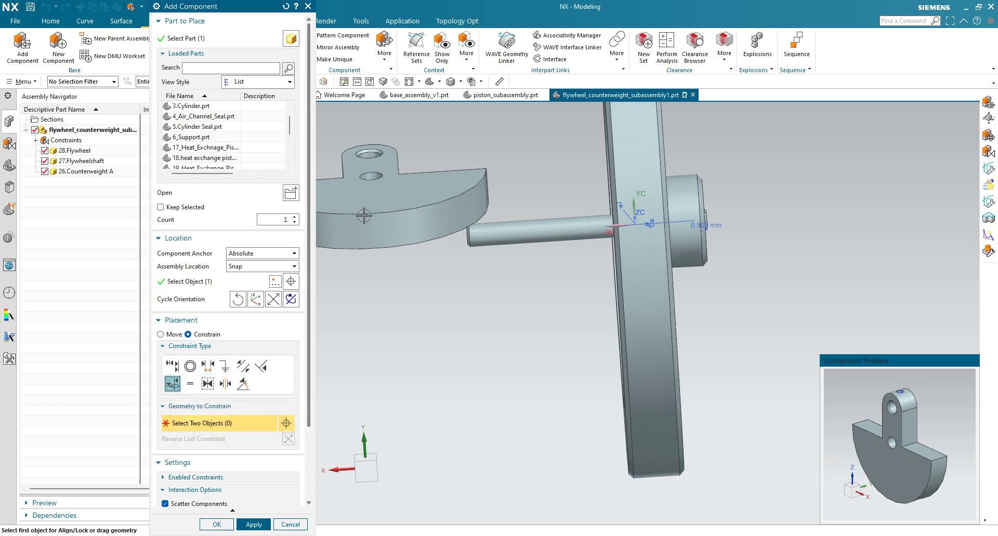
{"action": "left_click", "coordinate": [372, 181]}
{"action": "left_click", "coordinate": [508, 230]}
{"action": "middle_click_drag", "start_coordinate": [336, 295], "coordinate": [491, 329]}
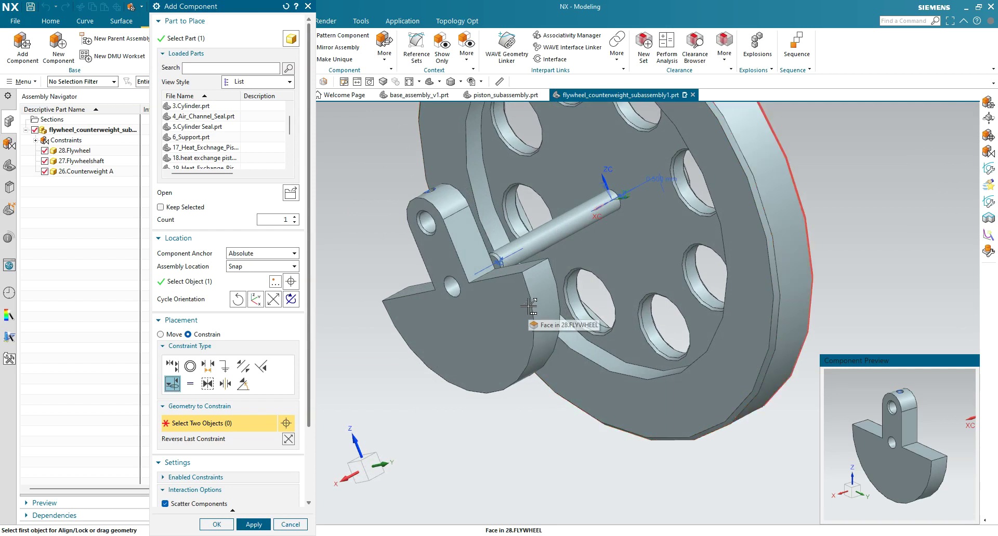
{"action": "left_click_drag", "start_coordinate": [528, 307], "coordinate": [547, 298]}
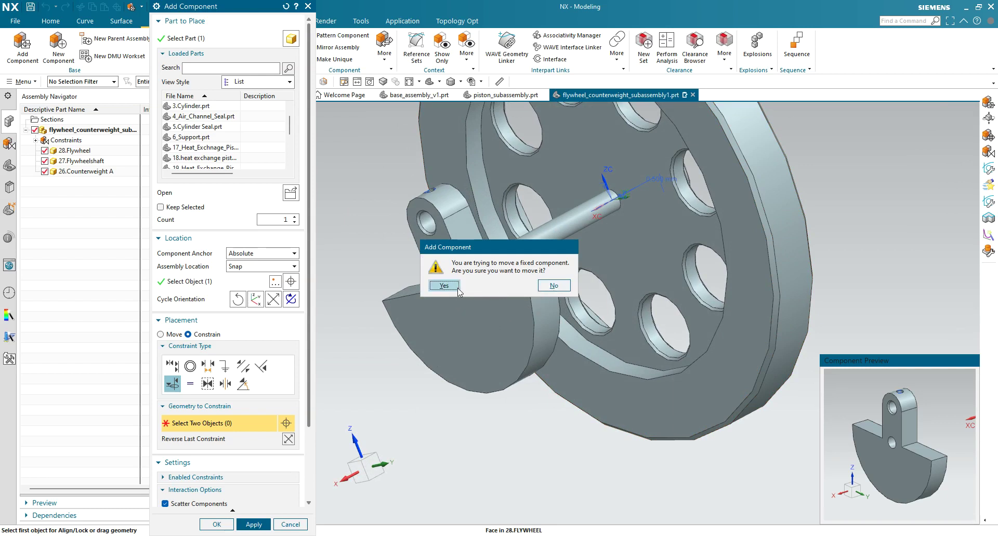
{"action": "left_click", "coordinate": [552, 287]}
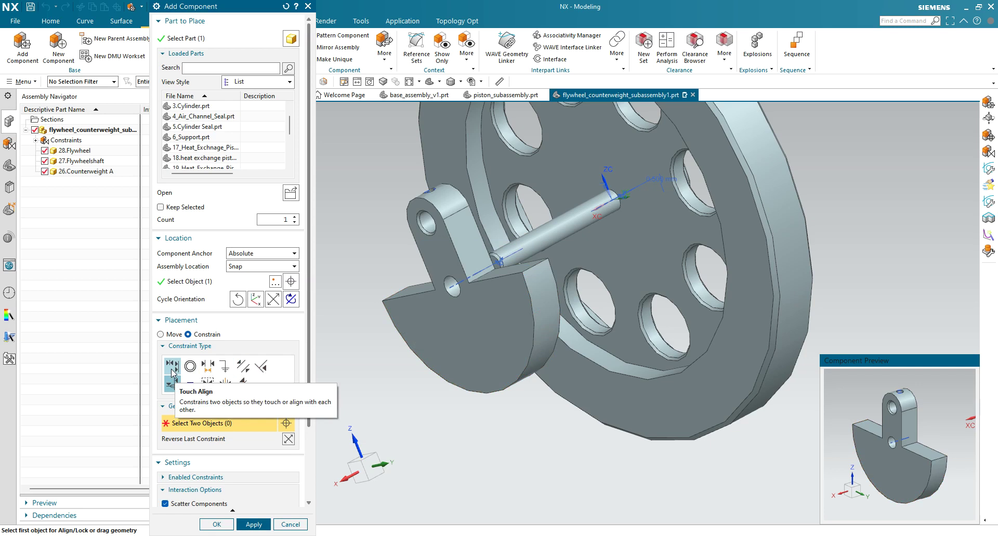
Constrain Counterweight A's outer face at a distance of -0.5 mm from the flywheel shaft's free end face and apply the component placement
{"action": "left_click", "coordinate": [208, 367]}
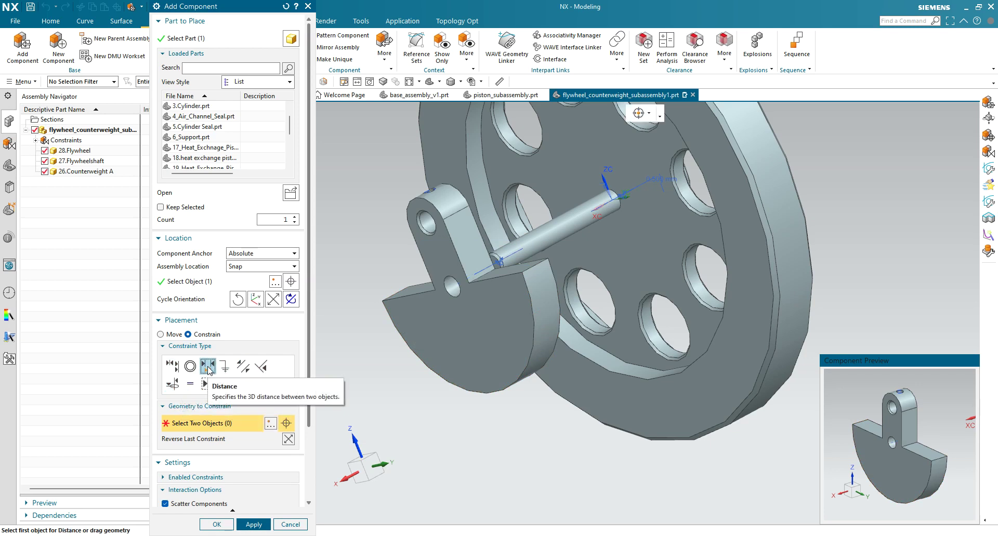
{"action": "scroll", "coordinate": [496, 259], "scroll_direction": "up", "scroll_amount": 3}
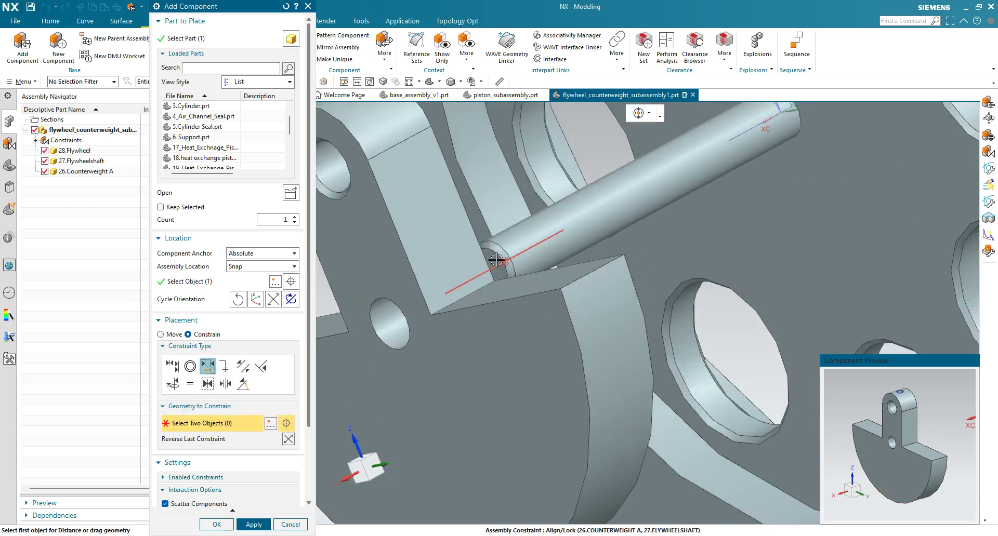
{"action": "left_click", "coordinate": [490, 255]}
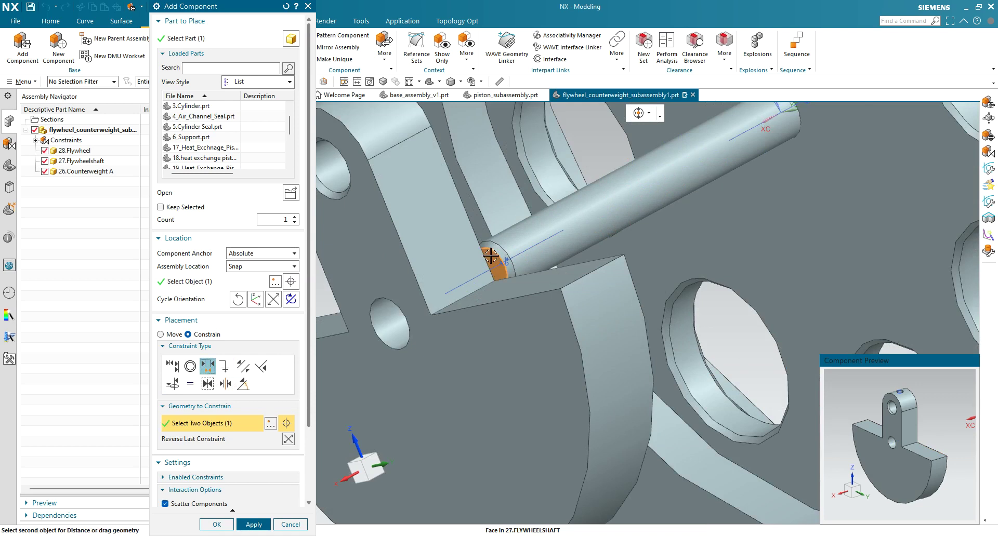
{"action": "left_click", "coordinate": [365, 353]}
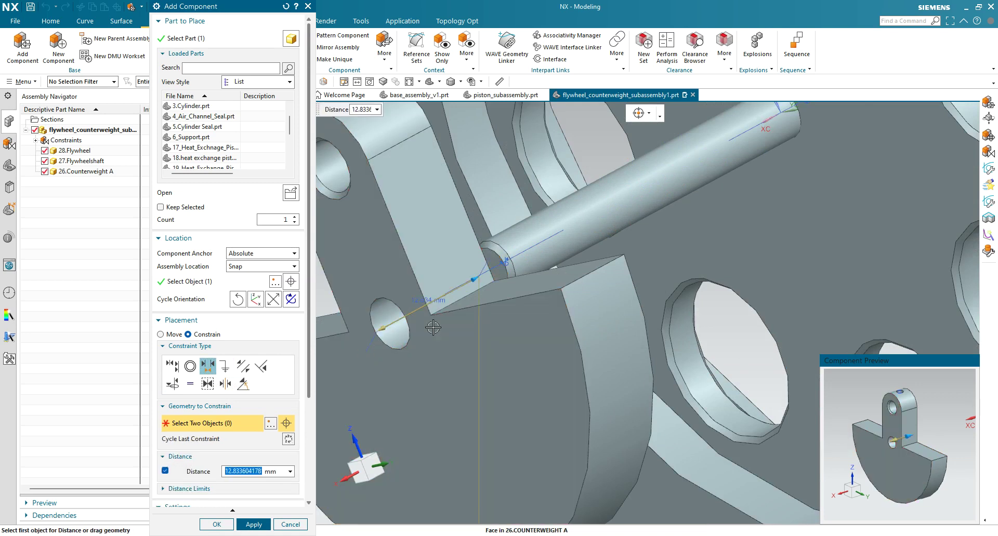
{"action": "left_click", "coordinate": [430, 301]}
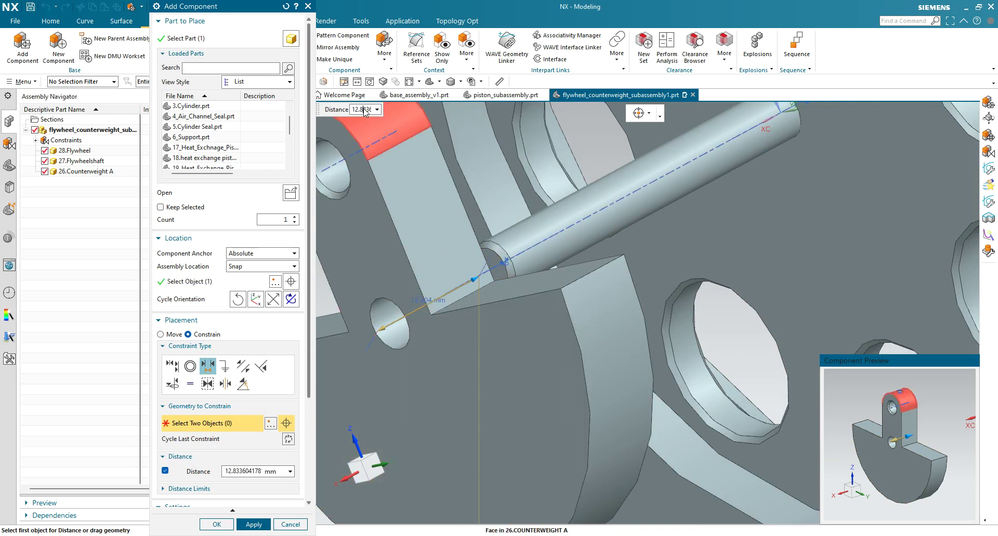
{"action": "type", "text": "-0"}
{"action": "key", "text": "Return"}
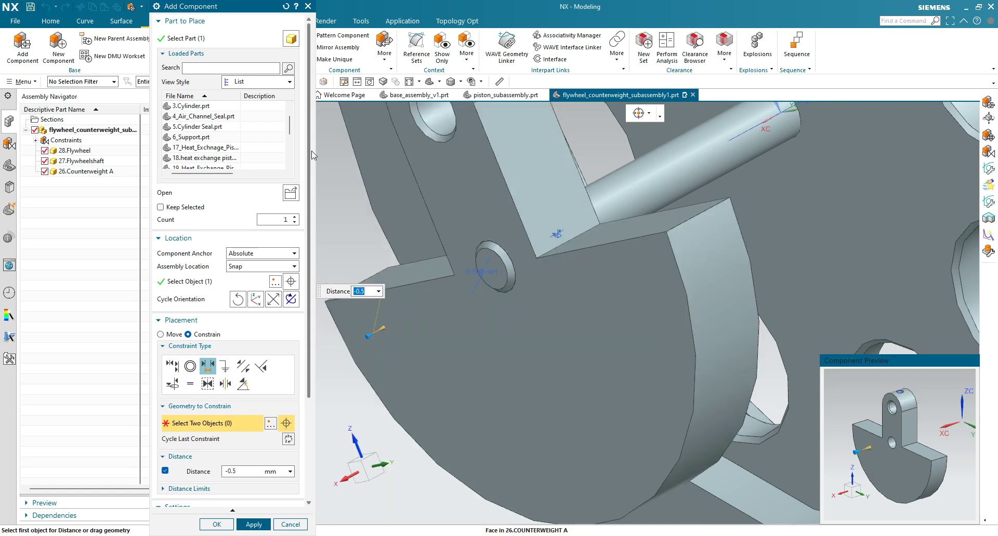
{"action": "scroll", "coordinate": [323, 146], "scroll_direction": "down", "scroll_amount": 3}
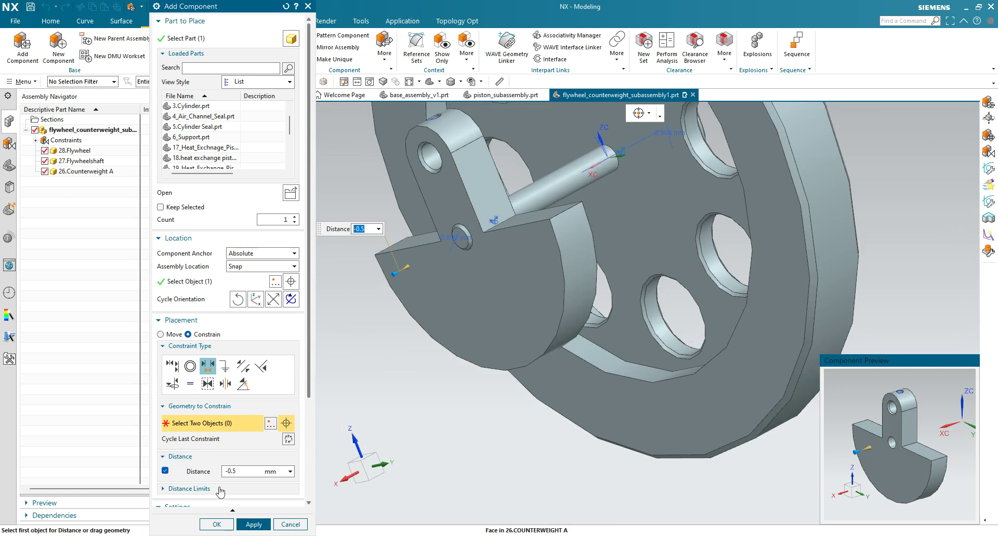
{"action": "left_click", "coordinate": [254, 525]}
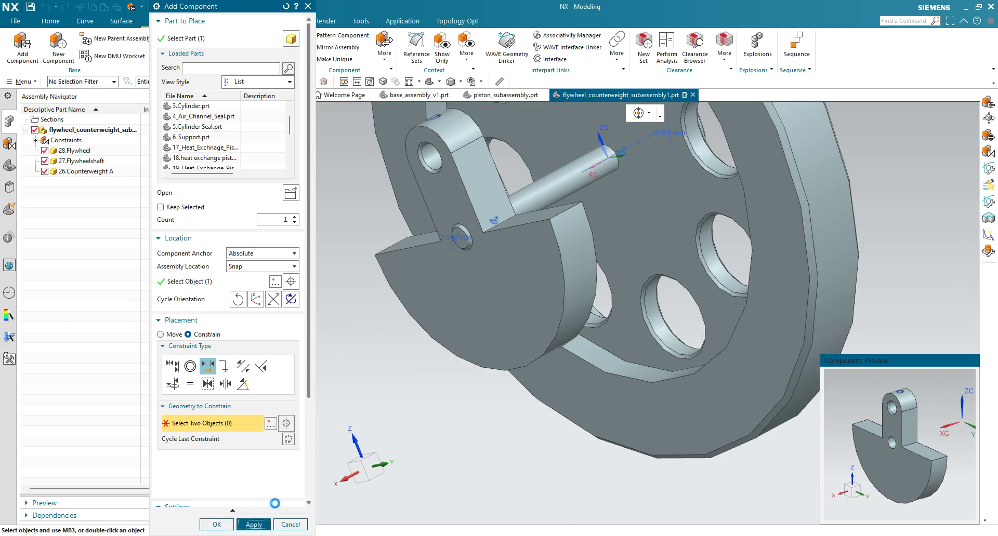
Add 24.Crankshaft.prt from the Stirling Engine NX1973v2 folder with the Snap assembly location and place it in free space beyond the flywheel
{"action": "left_click_drag", "start_coordinate": [234, 8], "coordinate": [231, 35]}
{"action": "middle_click_drag", "start_coordinate": [390, 195], "coordinate": [371, 244]}
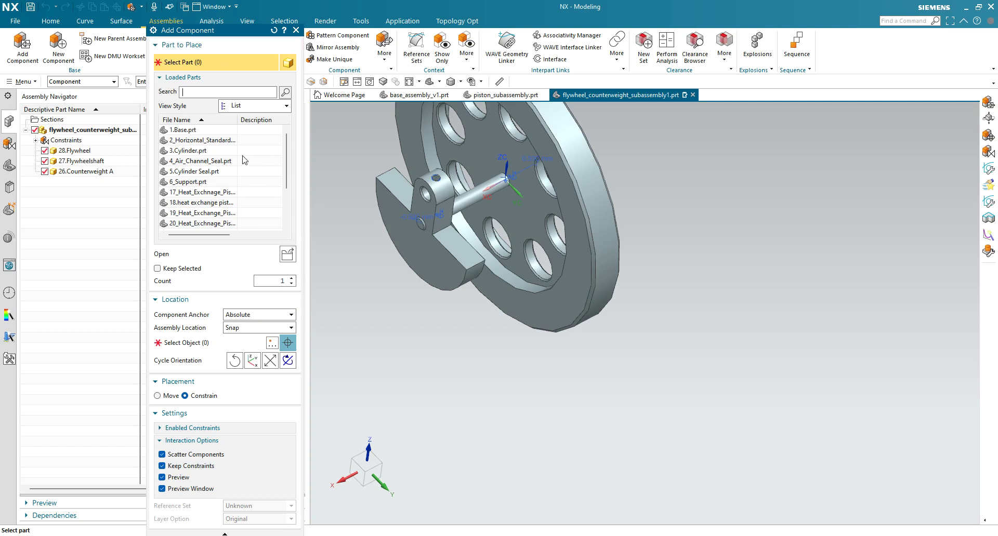
{"action": "scroll", "coordinate": [282, 190], "scroll_direction": "down", "scroll_amount": 2}
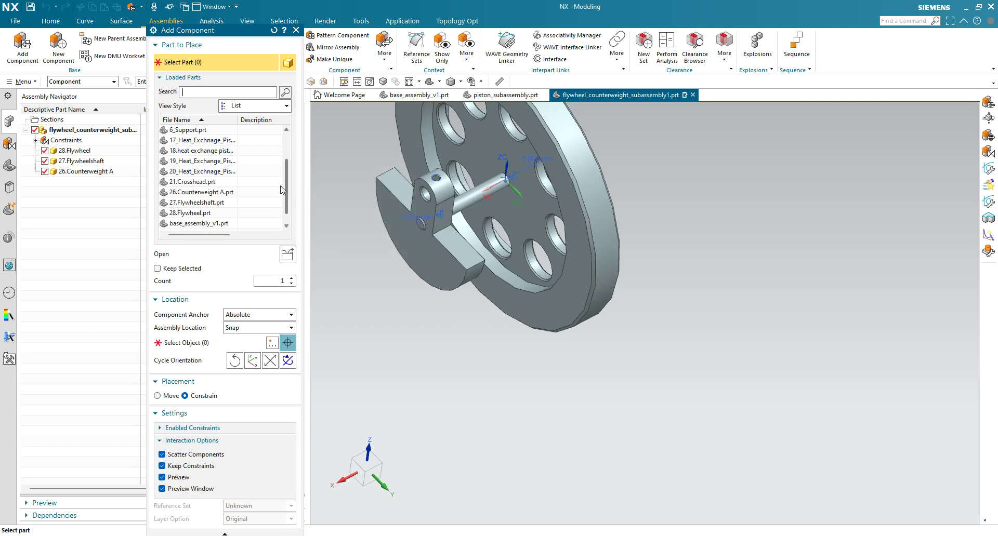
{"action": "scroll", "coordinate": [284, 171], "scroll_direction": "up", "scroll_amount": 2}
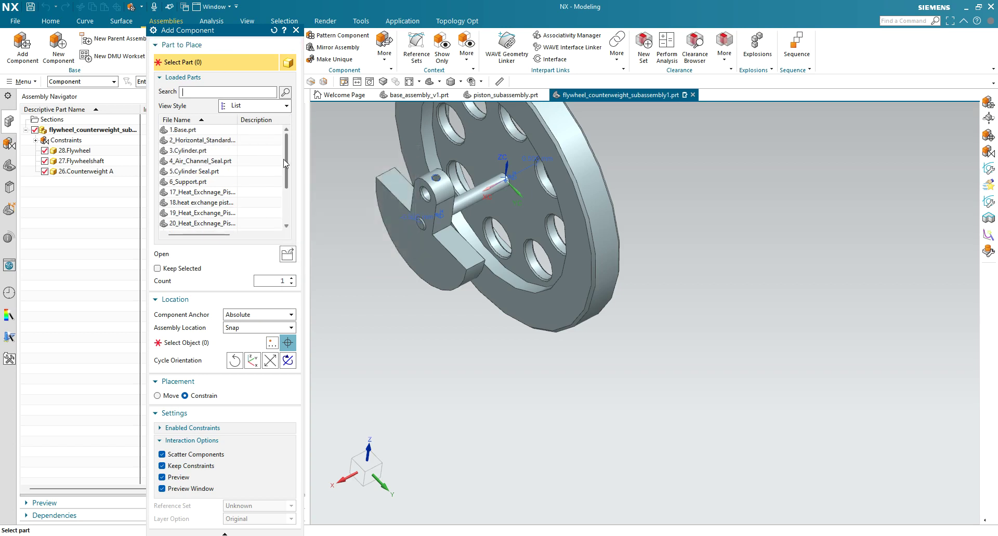
{"action": "left_click", "coordinate": [289, 255]}
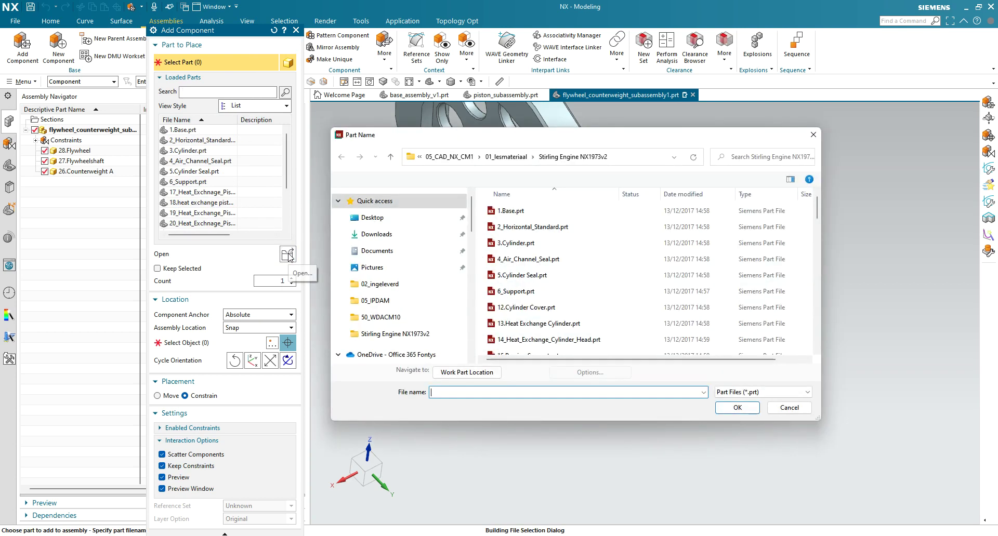
{"action": "scroll", "coordinate": [517, 281], "scroll_direction": "down", "scroll_amount": 3}
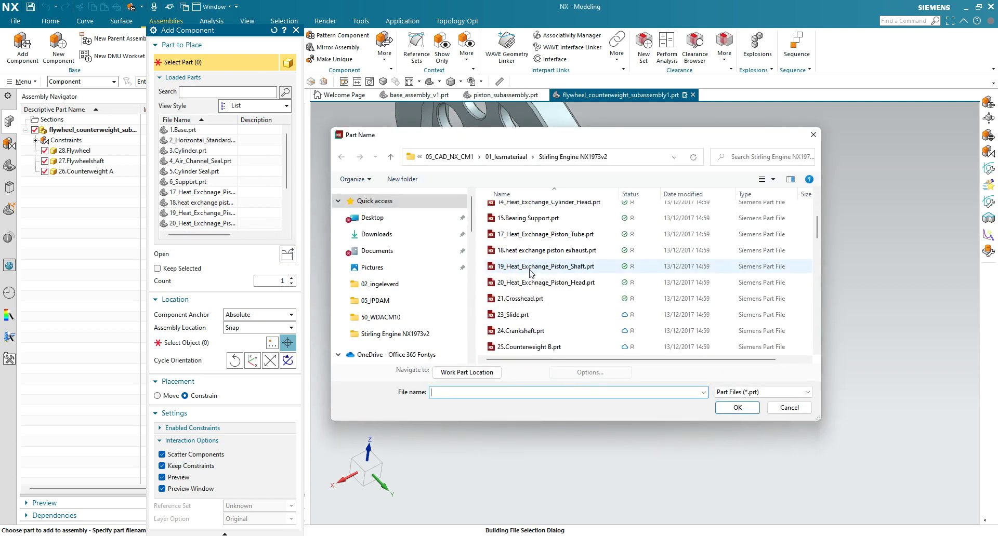
{"action": "left_click", "coordinate": [520, 331]}
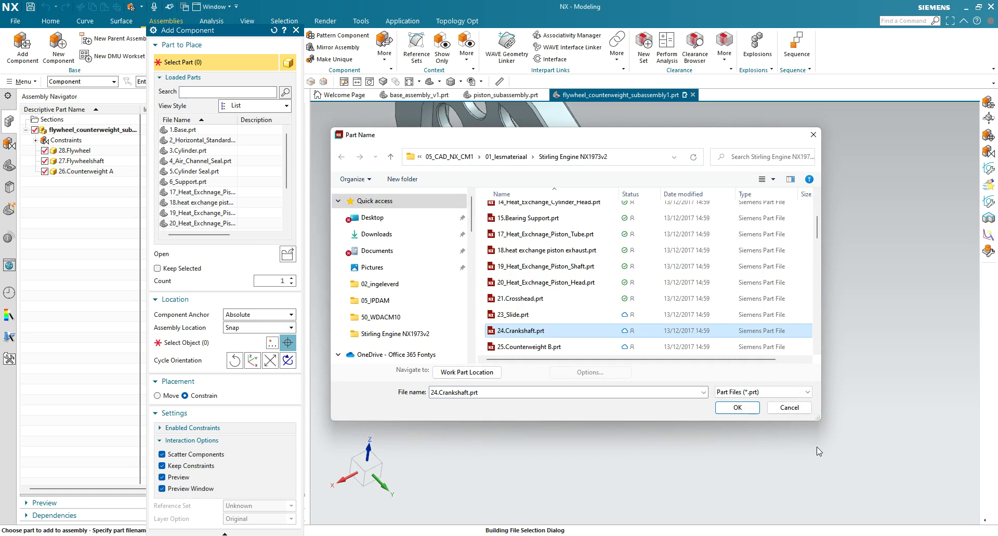
{"action": "left_click", "coordinate": [745, 408]}
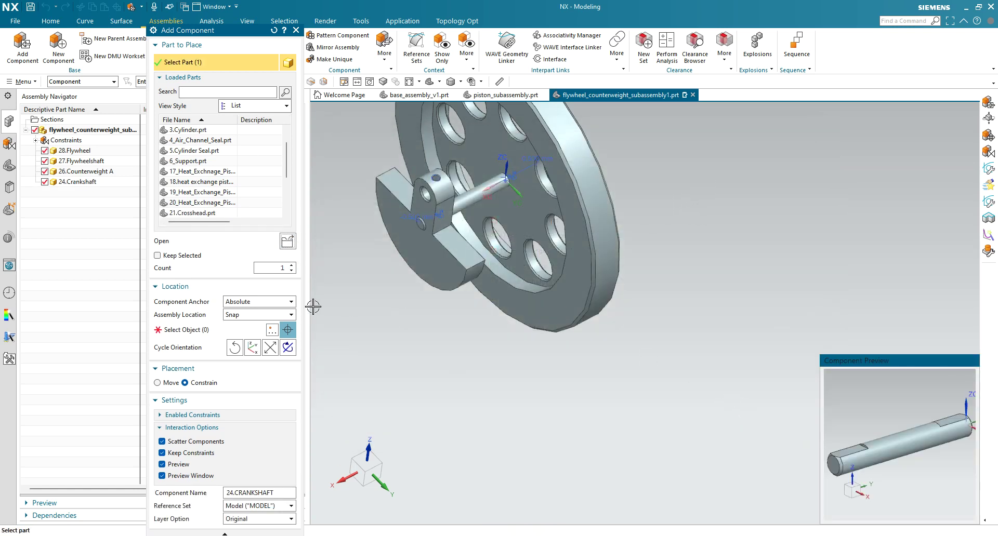
{"action": "left_click", "coordinate": [201, 329]}
{"action": "left_click", "coordinate": [692, 174]}
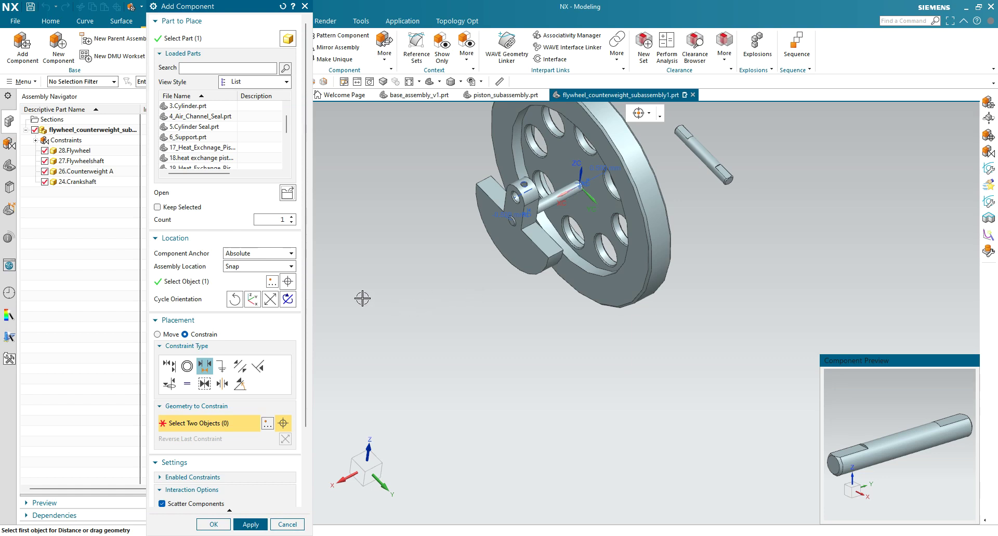
Add a Perpendicular constraint between the flat at the crankshaft's end and the small radial hole in Counterweight A's rounded end
{"action": "left_click", "coordinate": [257, 367]}
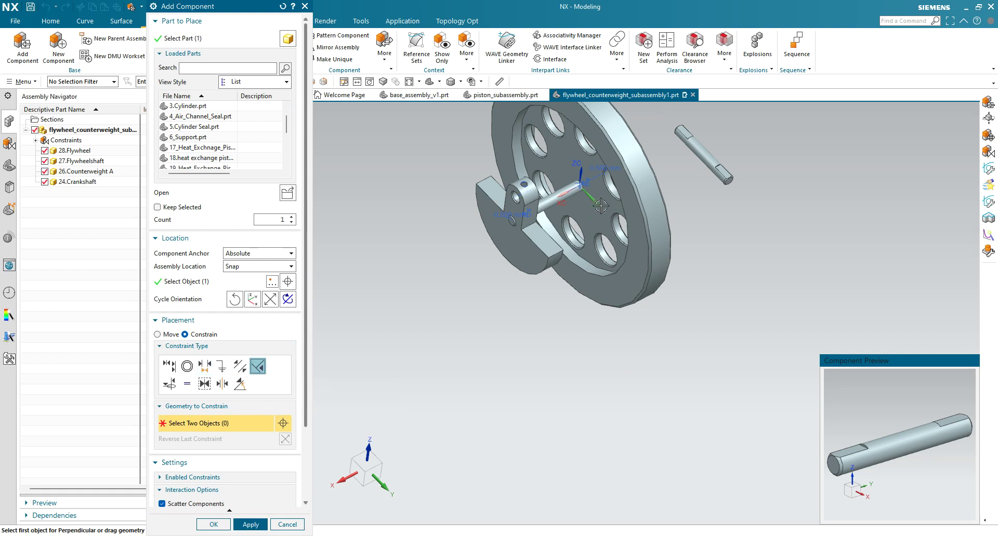
{"action": "left_click", "coordinate": [723, 170]}
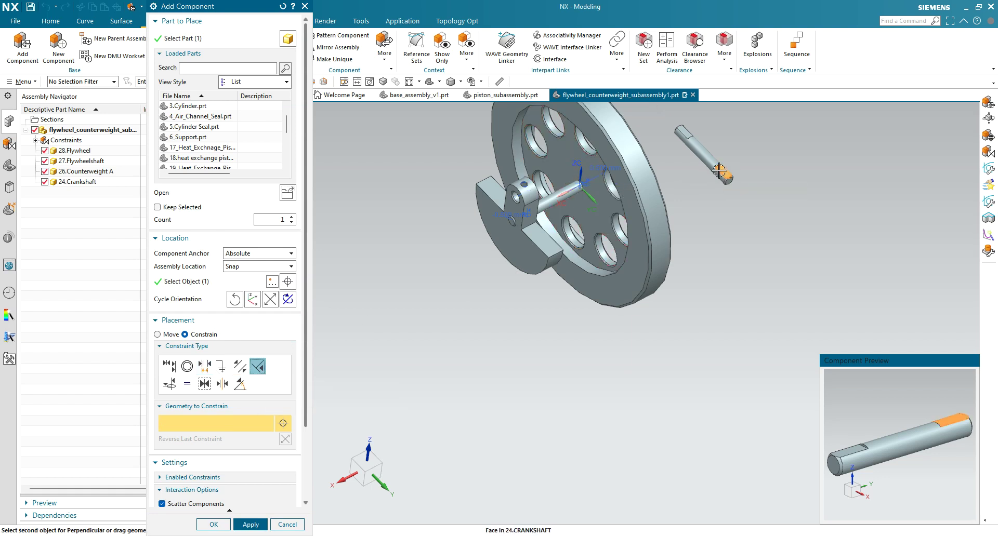
{"action": "scroll", "coordinate": [525, 185], "scroll_direction": "up", "scroll_amount": 3}
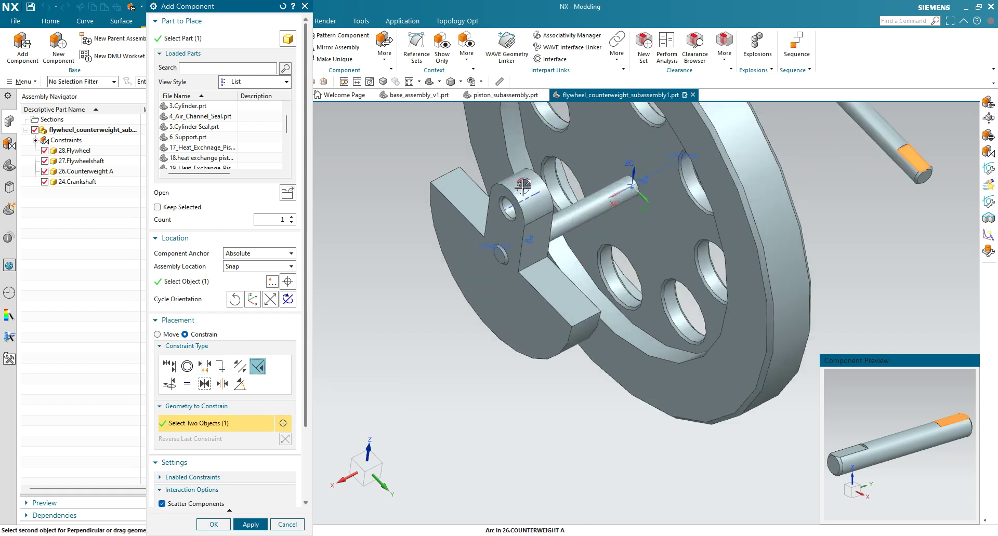
{"action": "left_click", "coordinate": [524, 192]}
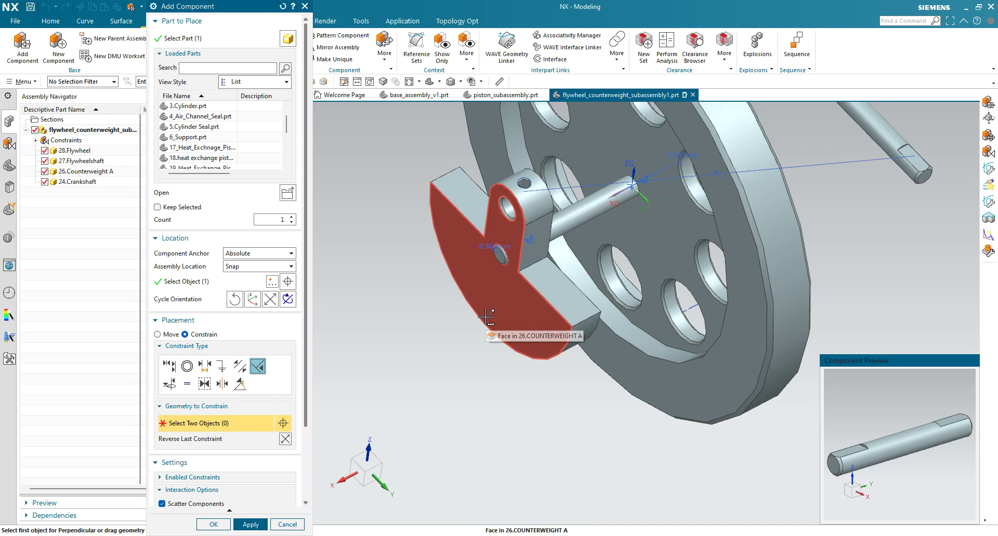
Align the crankshaft's centerline with the centerline of the through hole in Counterweight A's rounded end
{"action": "left_click", "coordinate": [168, 366]}
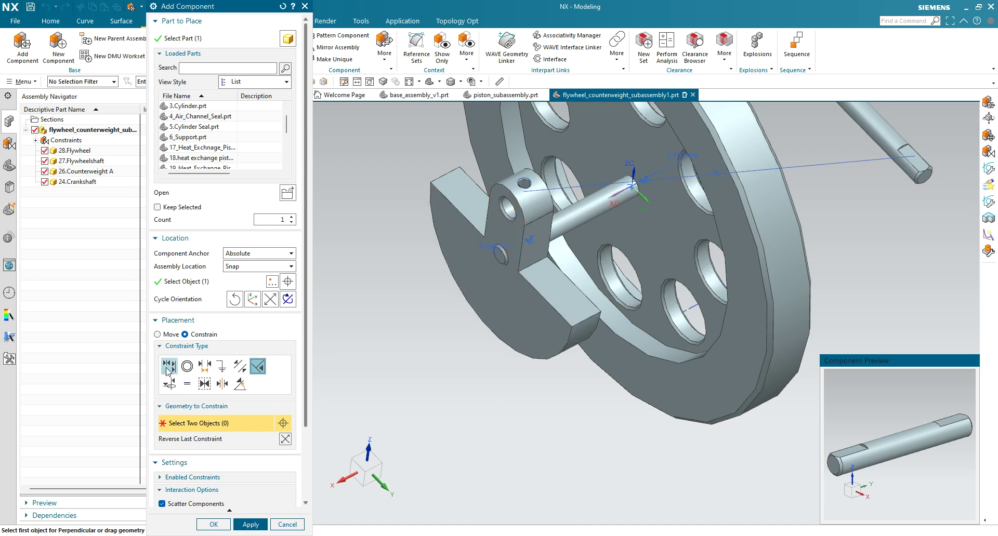
{"action": "left_click", "coordinate": [877, 128]}
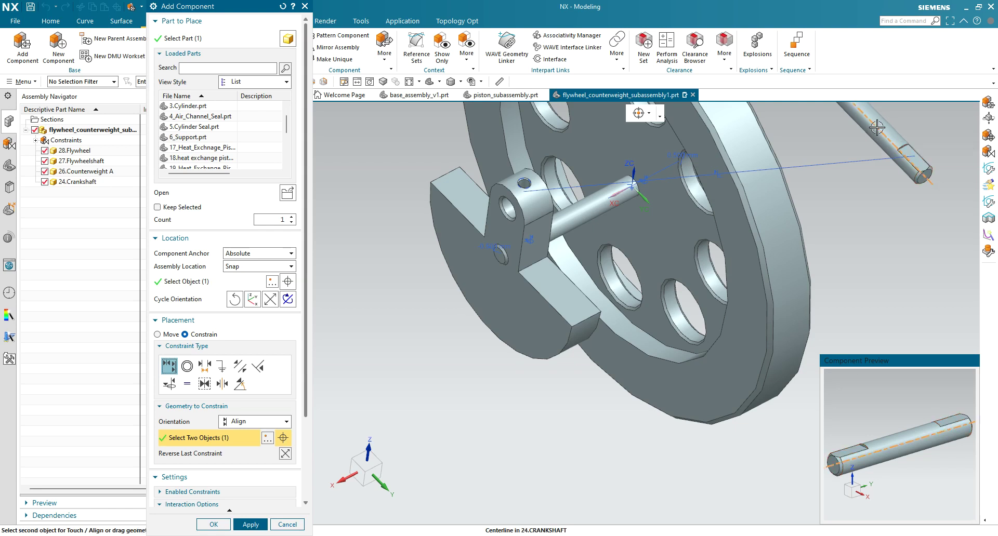
{"action": "left_click", "coordinate": [513, 207]}
Slide the crankshaft along its axis until it passes through Counterweight A's hole and extends away from the flywheel
{"action": "scroll", "coordinate": [602, 195], "scroll_direction": "down", "scroll_amount": 3}
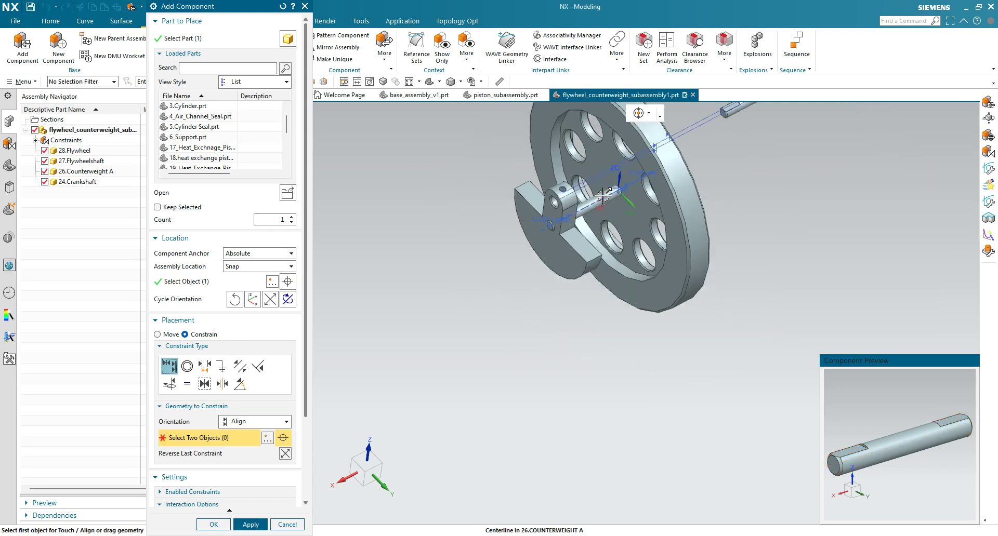
{"action": "middle_click_drag", "start_coordinate": [752, 155], "coordinate": [700, 248], "text": "shift"}
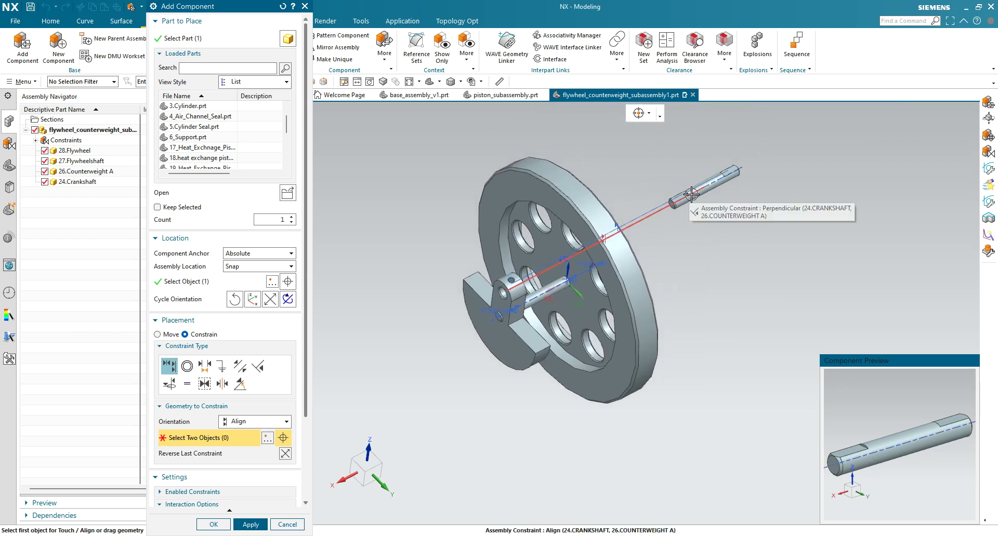
{"action": "left_click", "coordinate": [738, 170]}
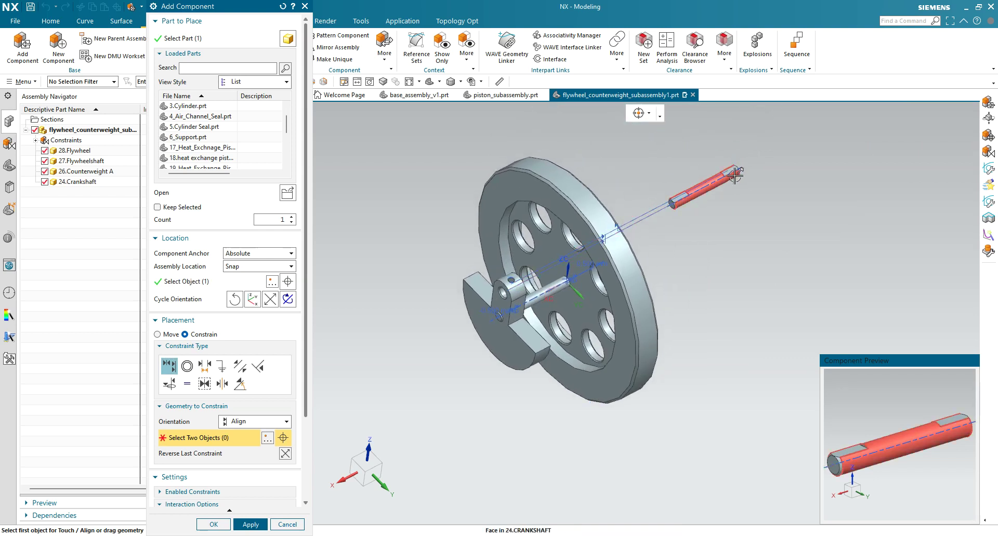
{"action": "mouse_move", "coordinate": [503, 265]}
{"action": "left_mouse_down"}
{"action": "mouse_move", "coordinate": [462, 284]}
{"action": "mouse_move", "coordinate": [496, 261]}
{"action": "left_mouse_up"}
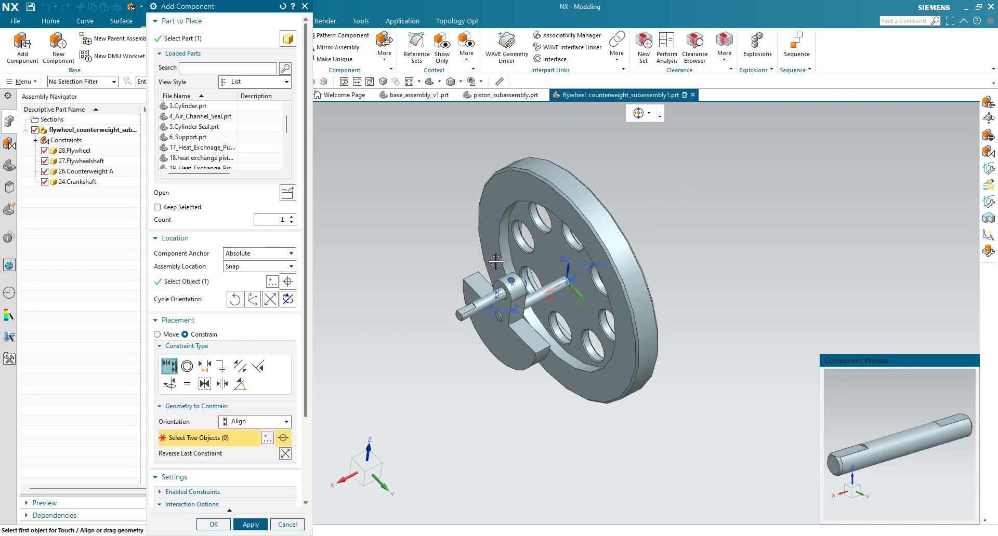
{"action": "middle_click_drag", "start_coordinate": [486, 415], "coordinate": [452, 423]}
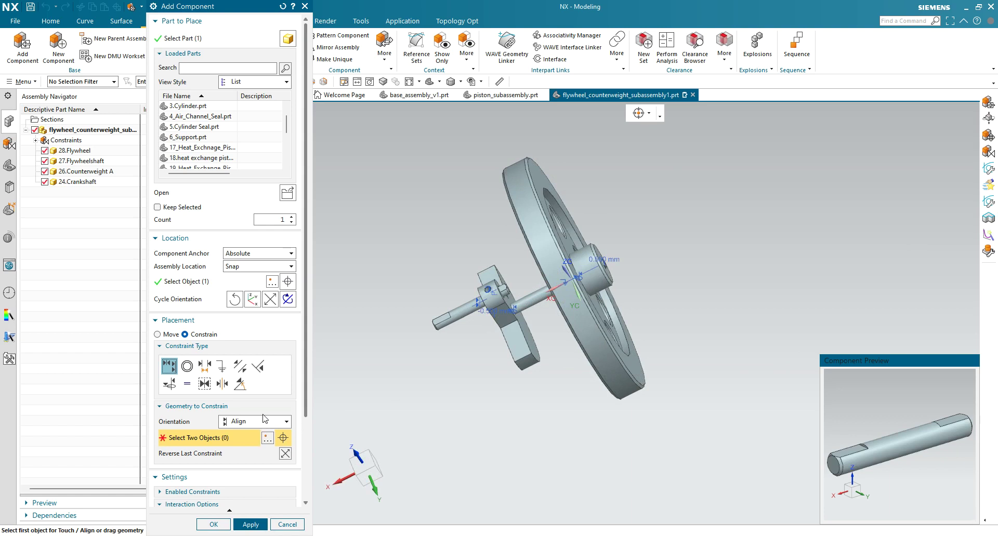
Add a Parallel constraint between Counterweight A's flywheel-side face and the crankshaft's adjacent end face
{"action": "left_click", "coordinate": [240, 366]}
{"action": "scroll", "coordinate": [522, 285], "scroll_direction": "up", "scroll_amount": 5}
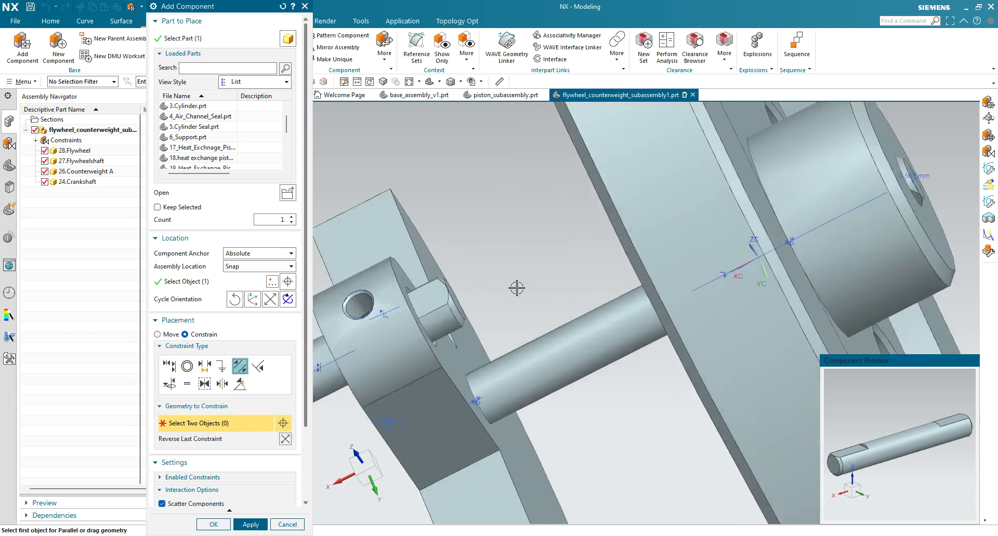
{"action": "left_click", "coordinate": [433, 344]}
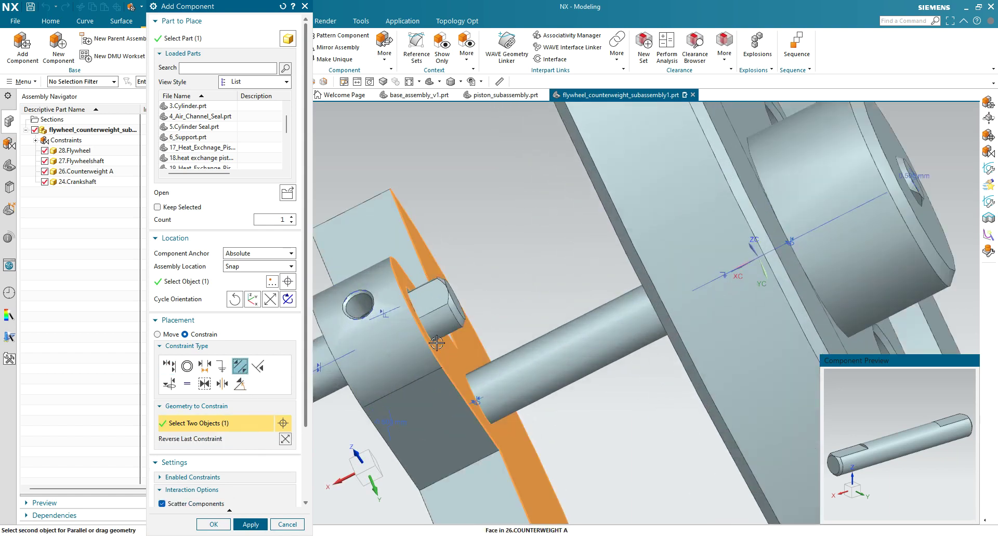
{"action": "left_click", "coordinate": [462, 307]}
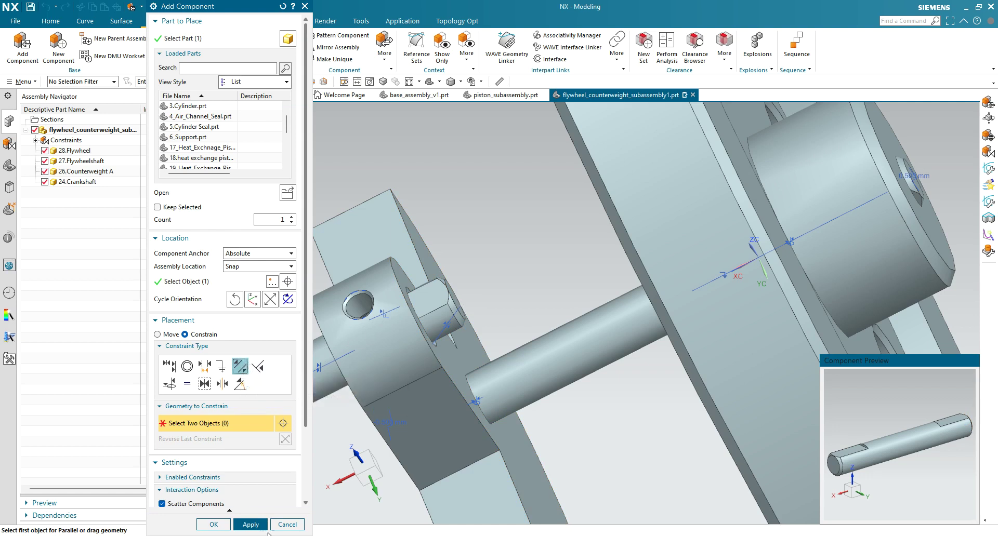
Constrain the crankshaft's end face at a distance of 0.5 mm from Counterweight A's flywheel-side face and apply the component placement
{"action": "left_click", "coordinate": [205, 369]}
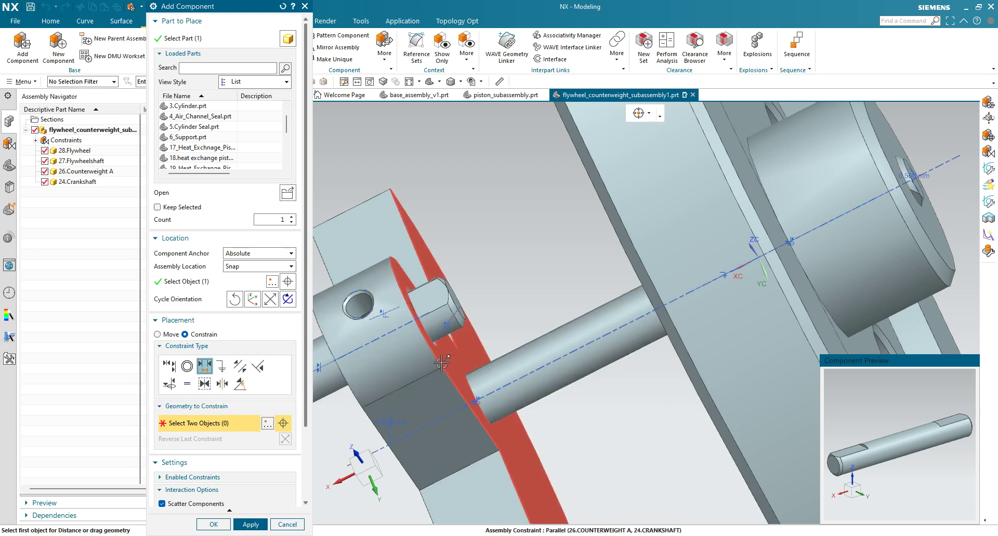
{"action": "left_click", "coordinate": [448, 344]}
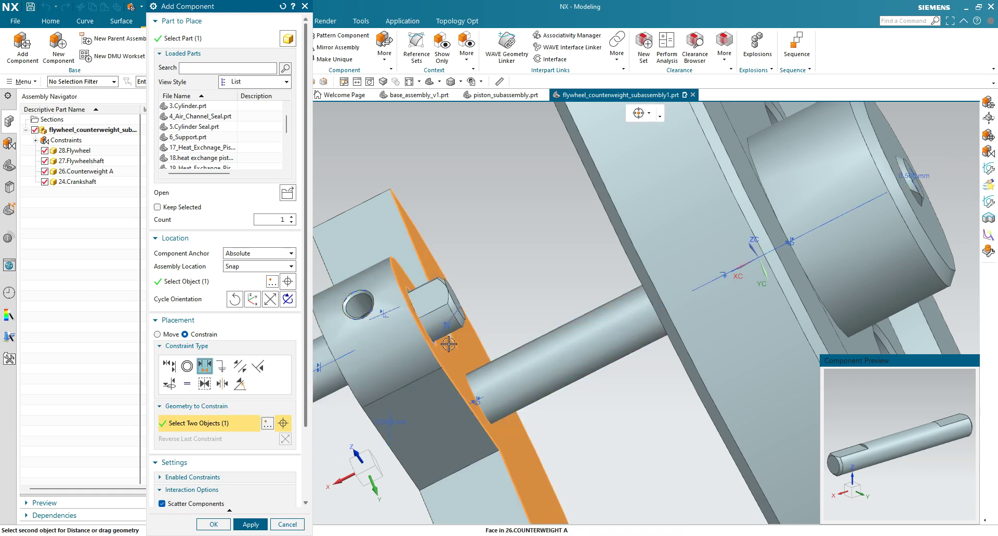
{"action": "left_click", "coordinate": [456, 298]}
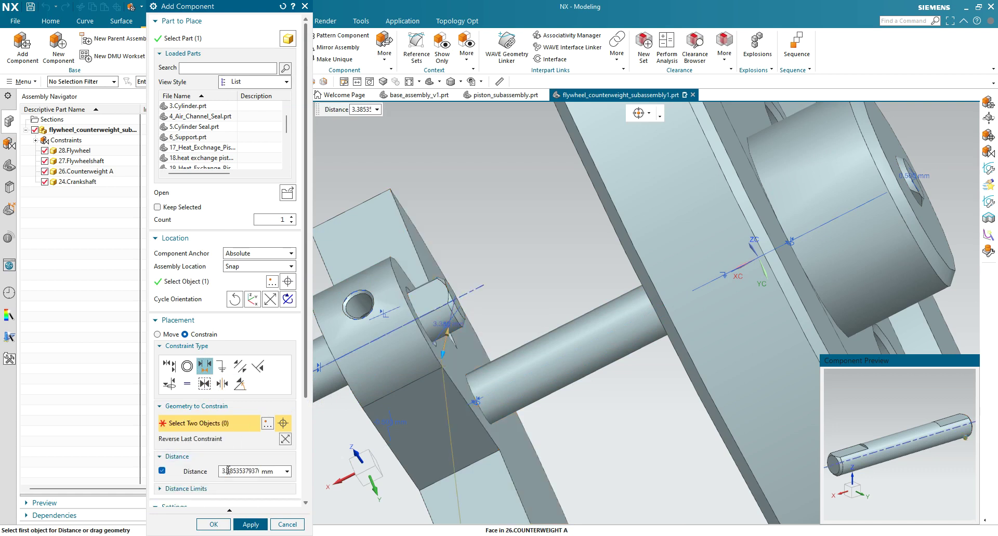
{"action": "type", "text": "0.5"}
{"action": "key", "text": "Return"}
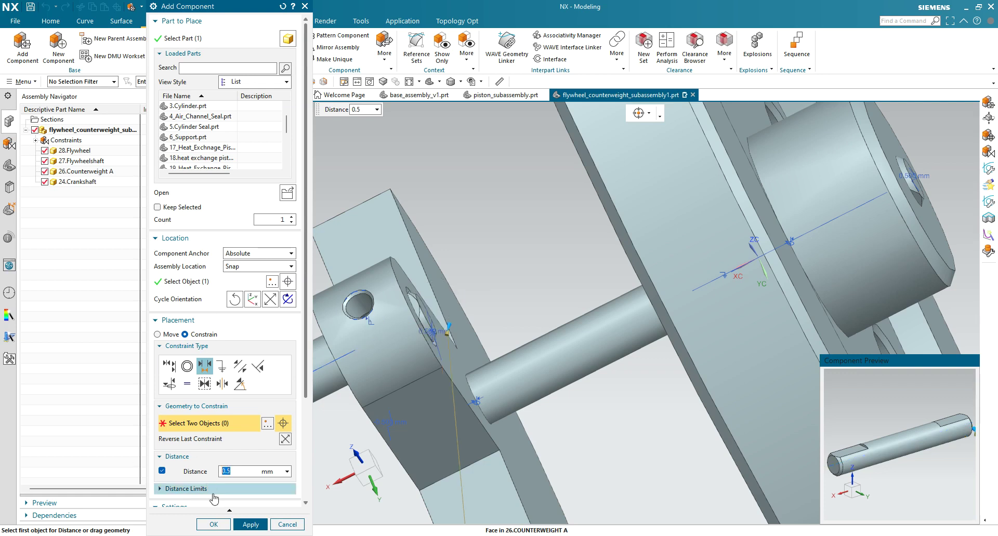
{"action": "left_click", "coordinate": [243, 524]}
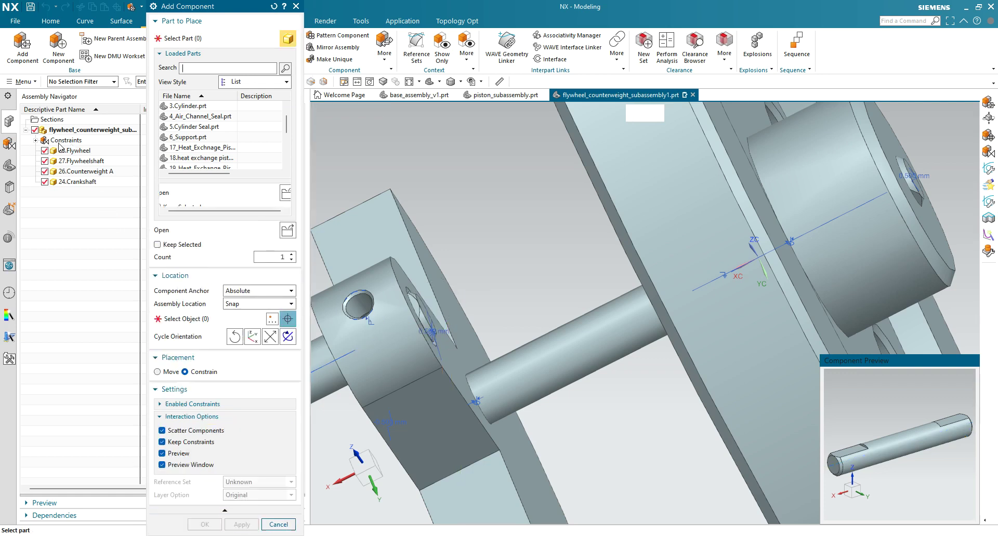
Delete the Parallel constraint between Counterweight A and the crankshaft
{"action": "left_click", "coordinate": [36, 141]}
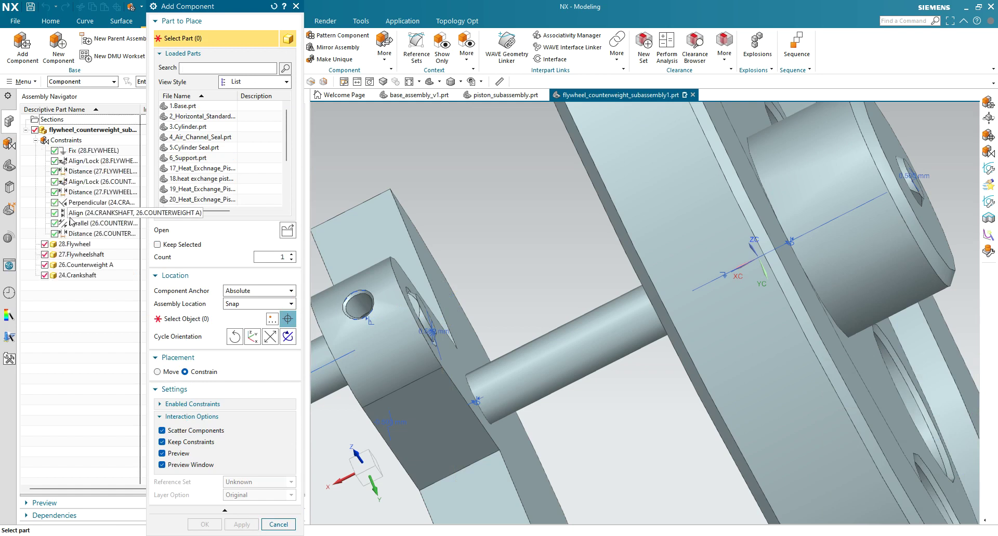
{"action": "right_click", "coordinate": [73, 228]}
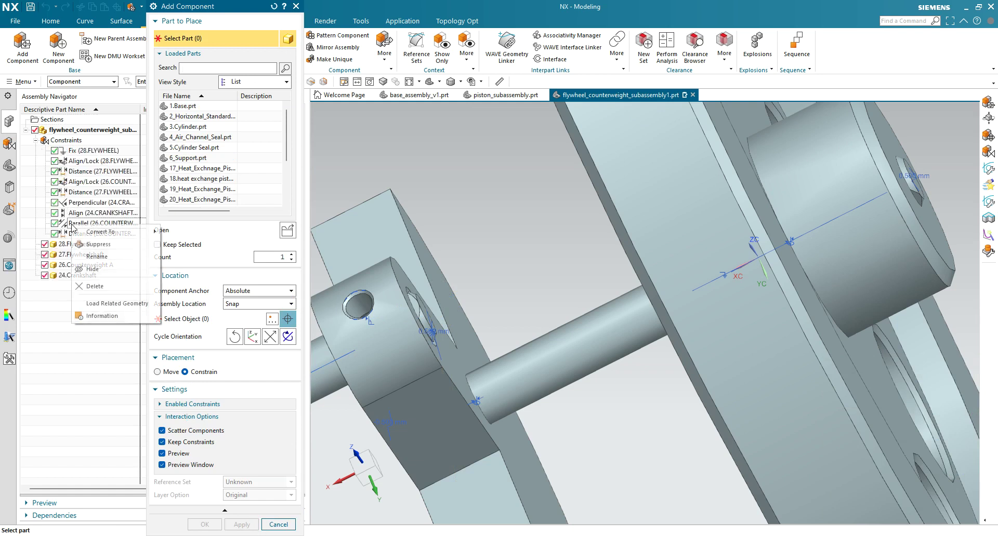
{"action": "left_click", "coordinate": [94, 287]}
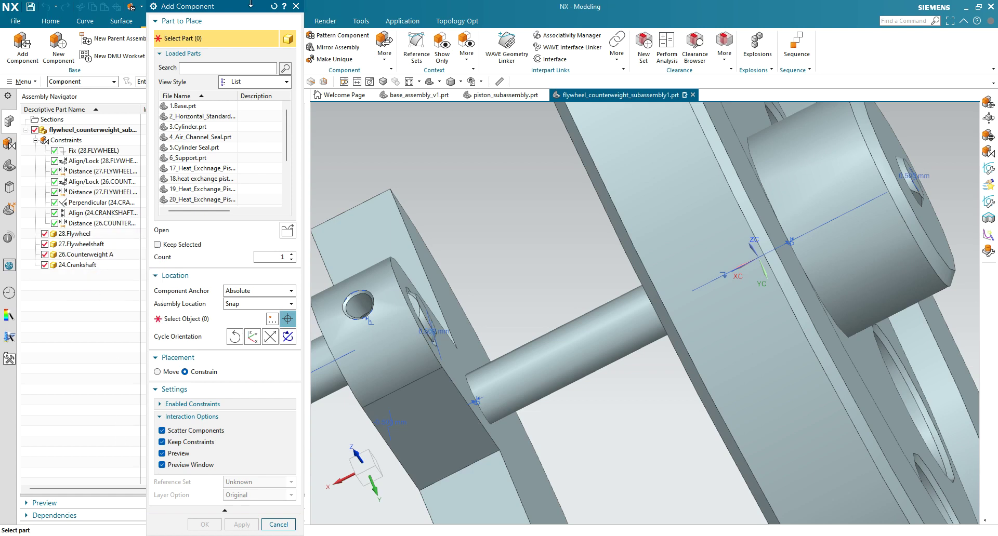
Load 25.Counterweight B.prt as a new component and place it in free space beside the flywheel
{"action": "mouse_move", "coordinate": [247, 11]}
{"action": "left_mouse_down"}
{"action": "mouse_move", "coordinate": [448, 11]}
{"action": "mouse_move", "coordinate": [244, 10]}
{"action": "left_mouse_up"}
{"action": "scroll", "coordinate": [528, 270], "scroll_direction": "down", "scroll_amount": 5}
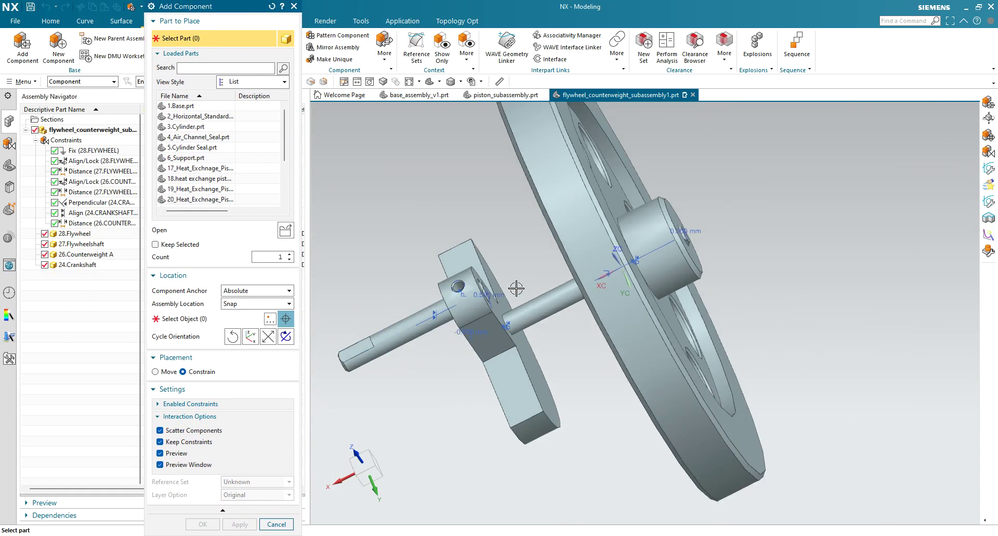
{"action": "scroll", "coordinate": [516, 283], "scroll_direction": "down", "scroll_amount": 3}
{"action": "middle_click_drag", "start_coordinate": [581, 272], "coordinate": [628, 246], "text": "shift"}
{"action": "middle_click_drag", "start_coordinate": [553, 407], "coordinate": [587, 389]}
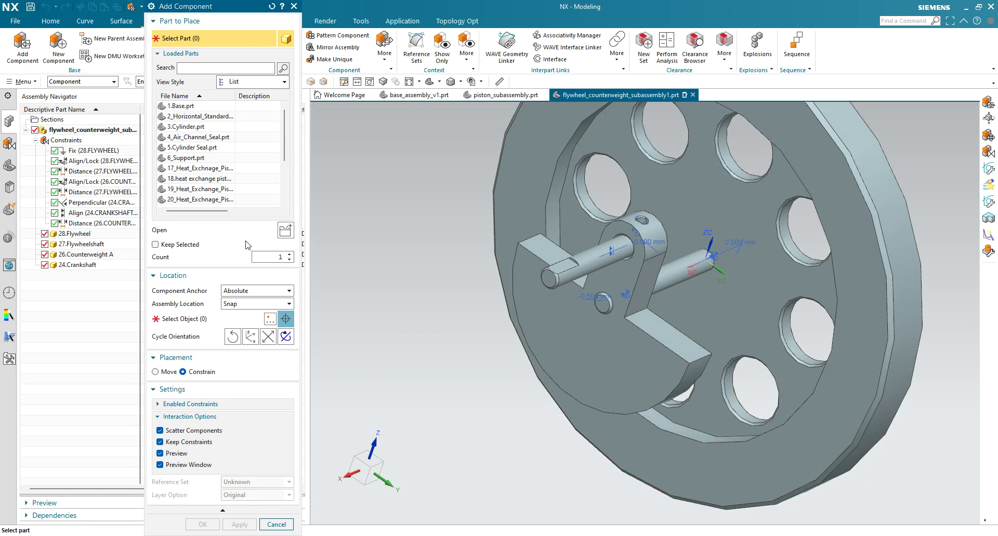
{"action": "left_click", "coordinate": [284, 230]}
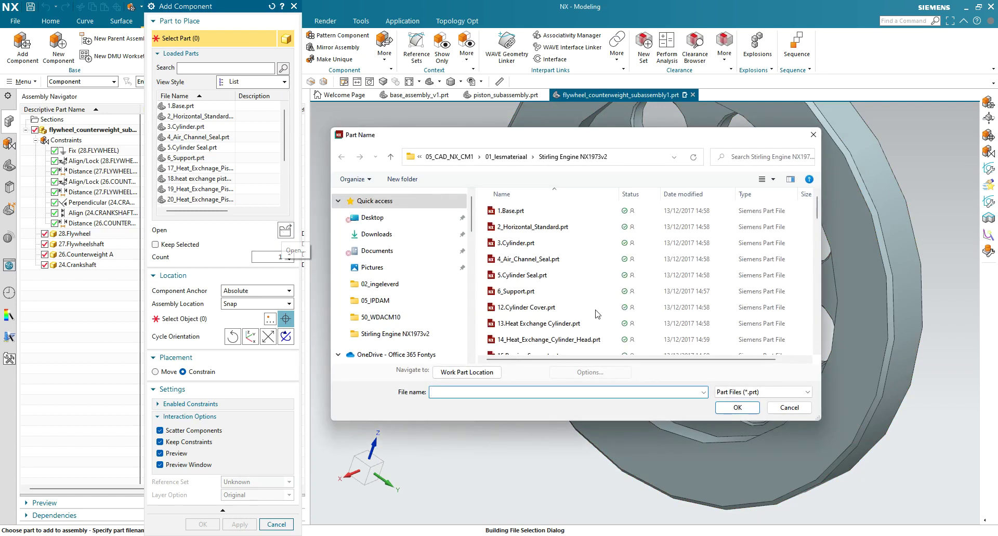
{"action": "scroll", "coordinate": [574, 311], "scroll_direction": "down", "scroll_amount": 3}
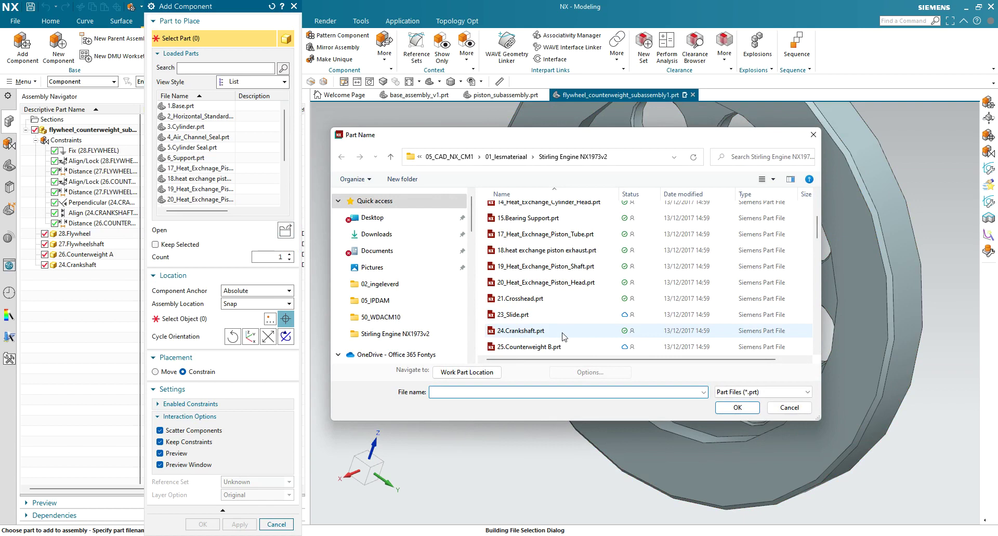
{"action": "scroll", "coordinate": [556, 348], "scroll_direction": "down", "scroll_amount": 1}
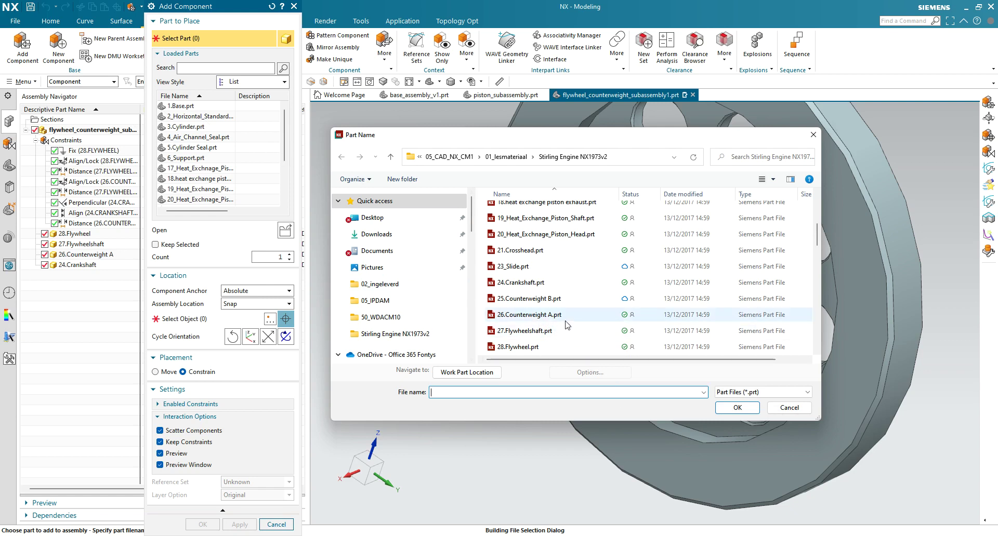
{"action": "left_click", "coordinate": [554, 301]}
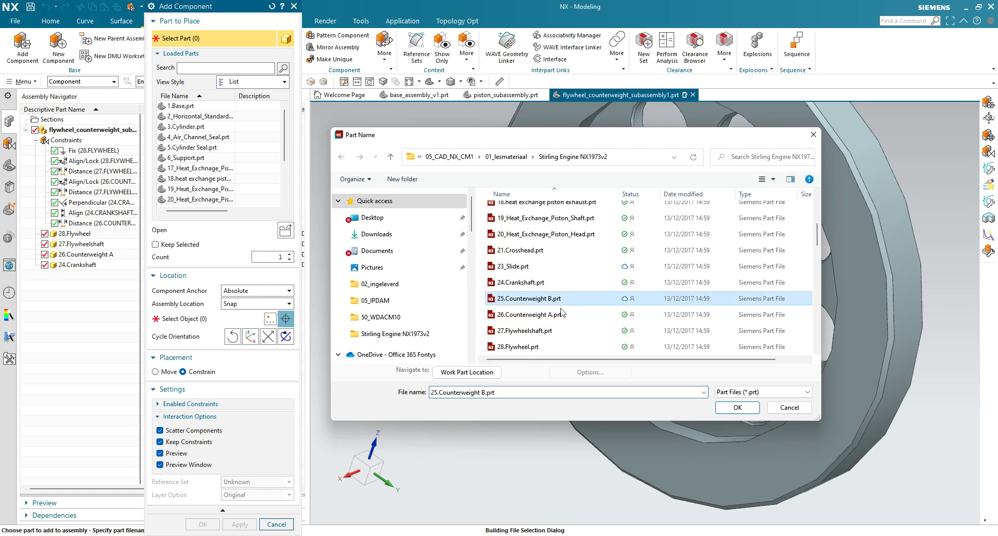
{"action": "left_click", "coordinate": [733, 409]}
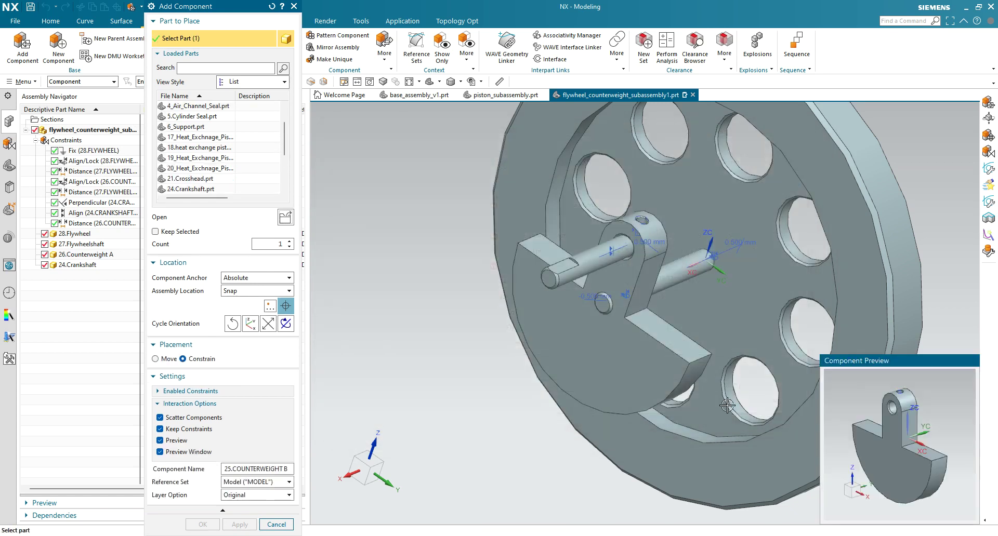
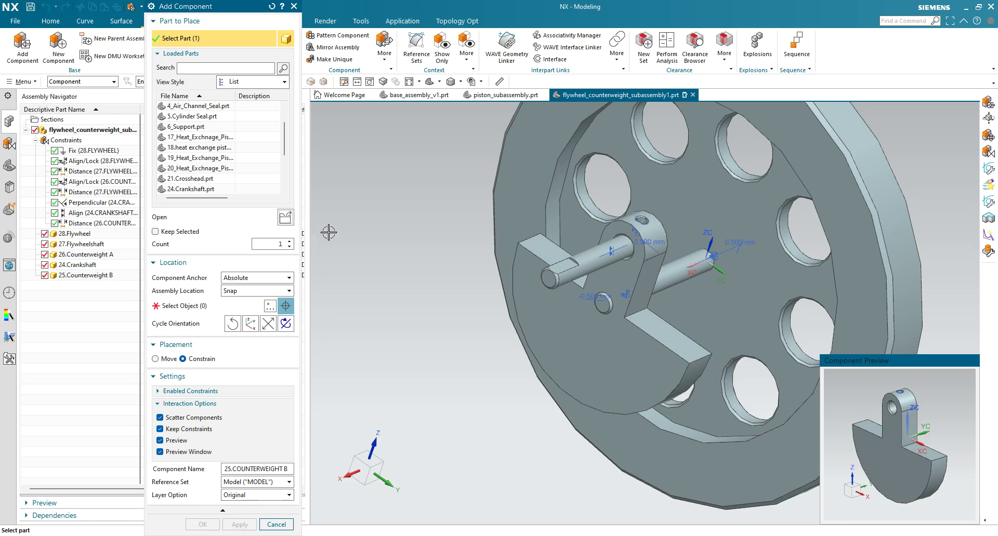
{"action": "left_click", "coordinate": [187, 308]}
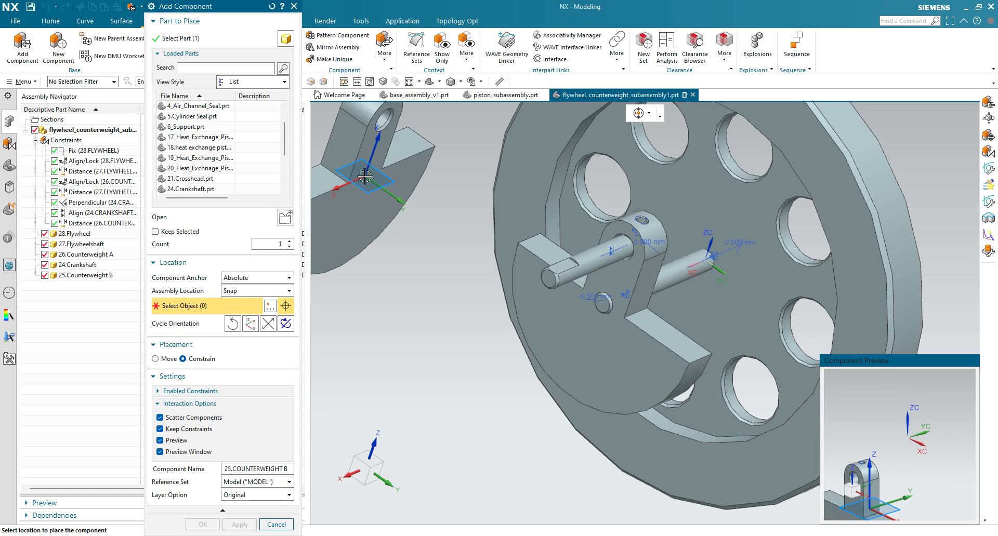
{"action": "left_click", "coordinate": [384, 281]}
Align the crankshaft's centerline with the centerline of the through hole in Counterweight B's rounded end
{"action": "scroll", "coordinate": [397, 323], "scroll_direction": "down", "scroll_amount": 2}
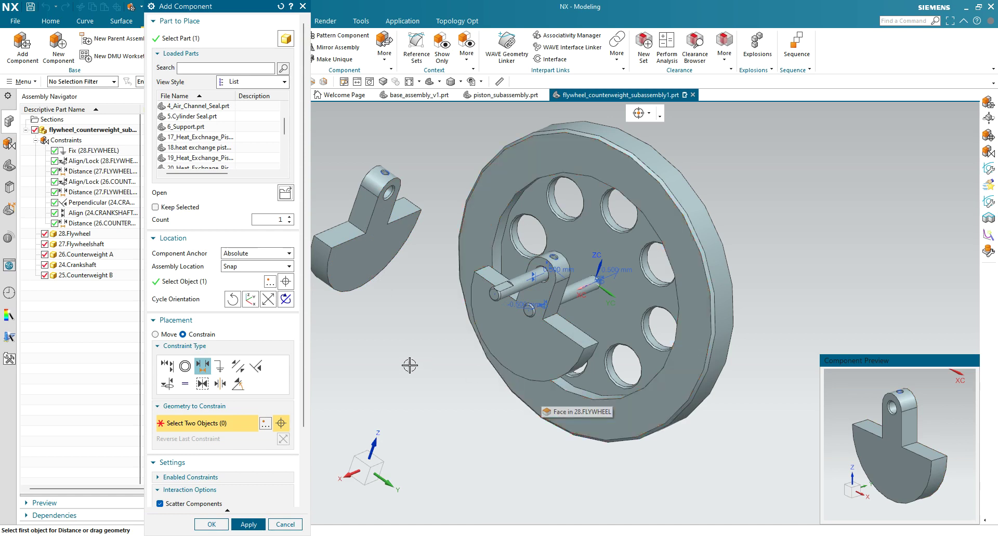
{"action": "left_click", "coordinate": [164, 367]}
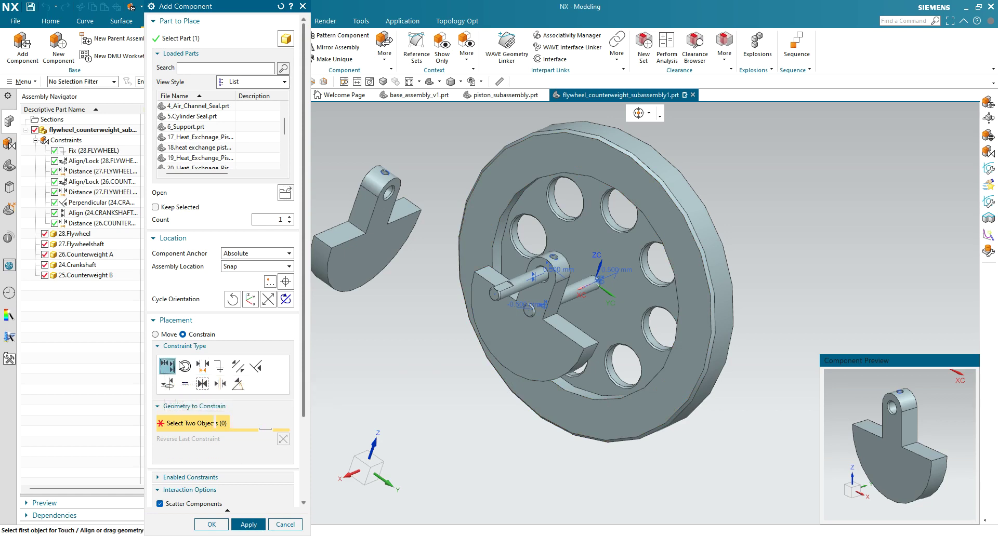
{"action": "left_click", "coordinate": [514, 286]}
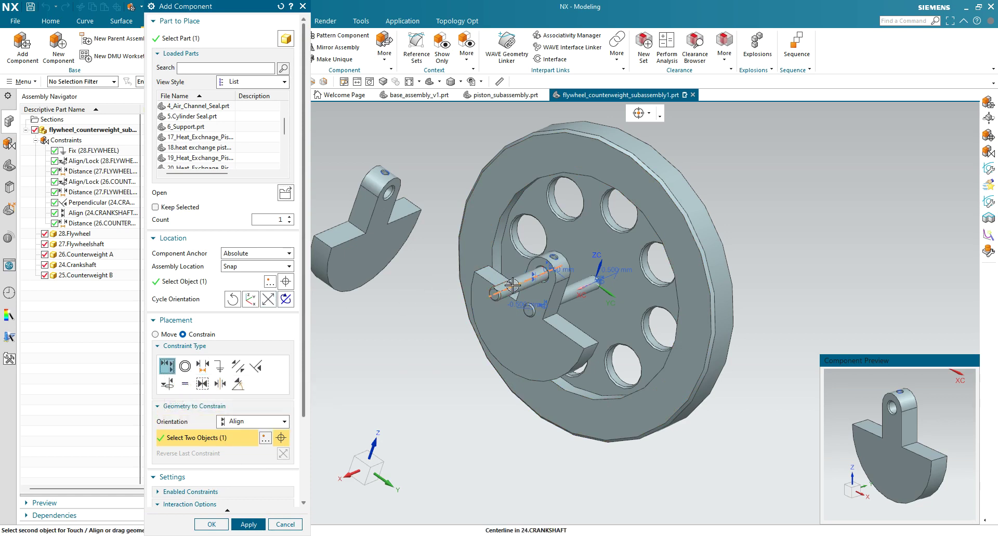
{"action": "left_click", "coordinate": [374, 187]}
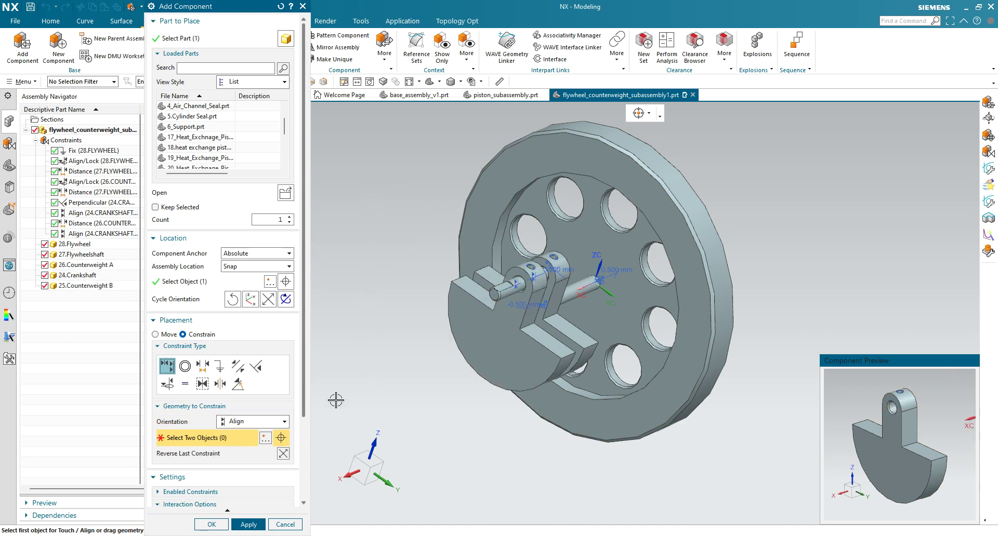
Constrain Counterweight B's outer face at a distance of 0.5 mm from the crankshaft's free end face
{"action": "left_click", "coordinate": [202, 366]}
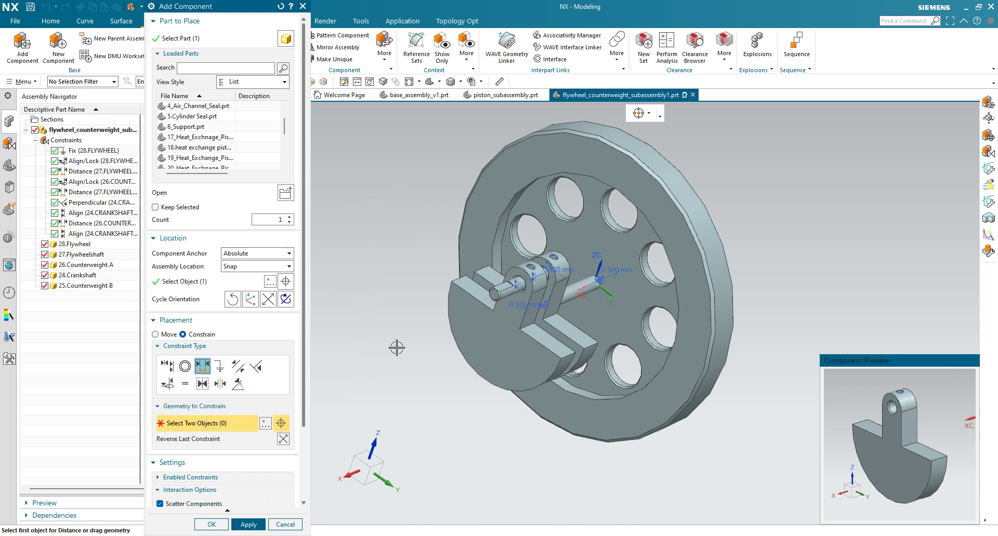
{"action": "left_click", "coordinate": [494, 296]}
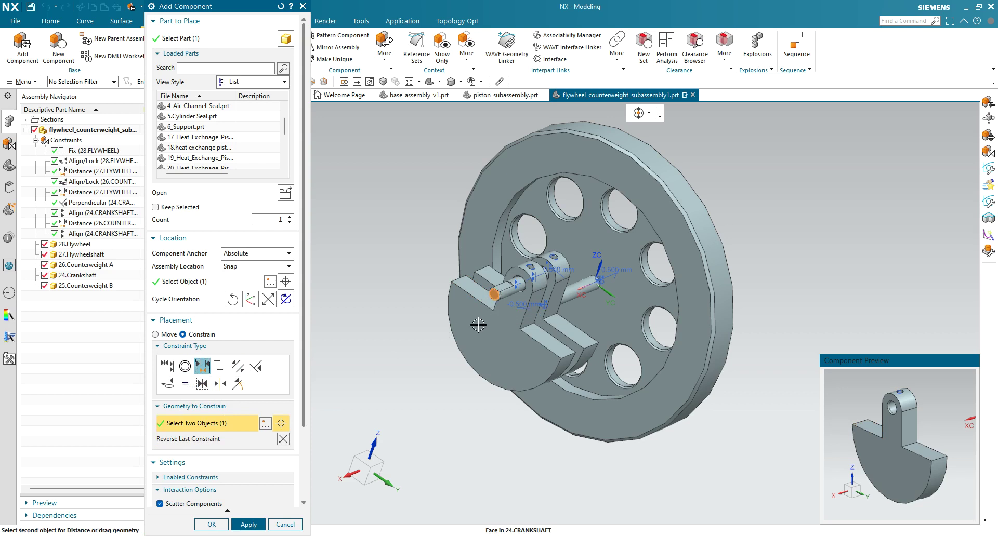
{"action": "left_click", "coordinate": [475, 335]}
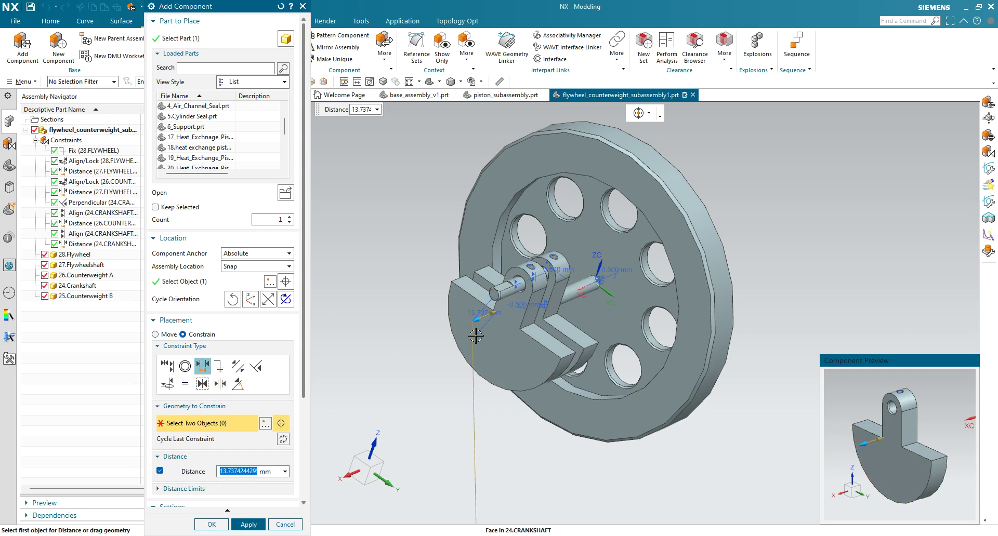
{"action": "type", "text": "0.5"}
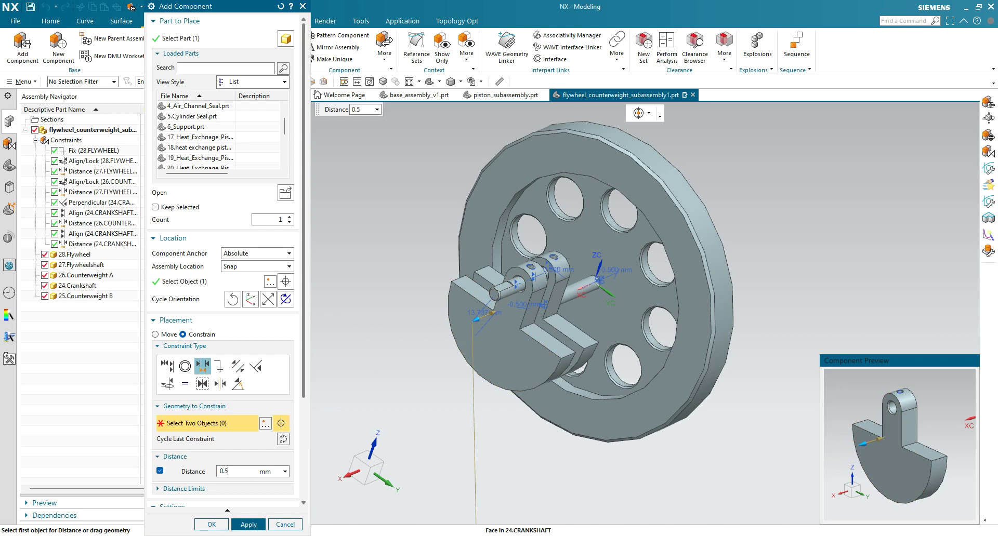
{"action": "key", "text": "Return"}
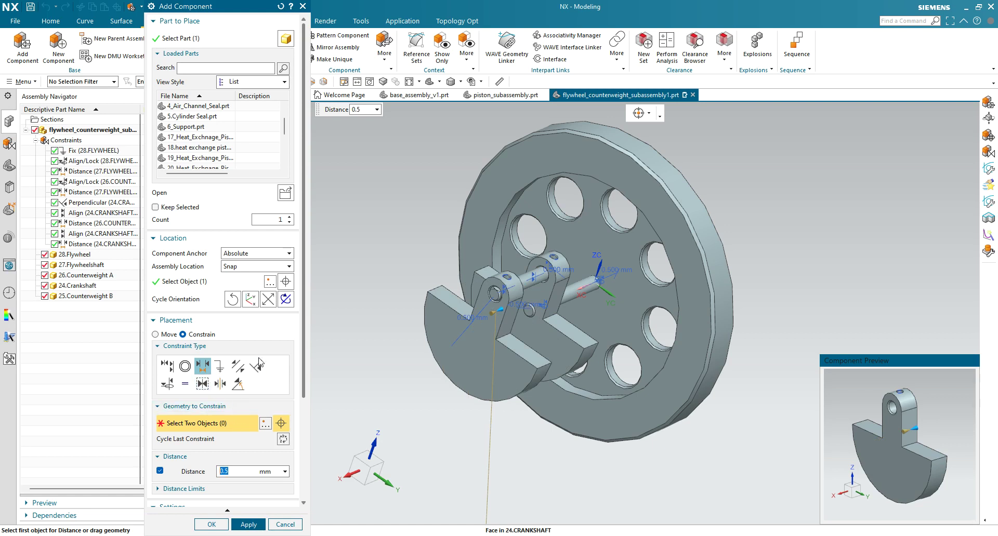
Add a Parallel constraint between the matching shoulder faces of Counterweight B and Counterweight A, and apply the component placement
{"action": "left_click", "coordinate": [238, 367]}
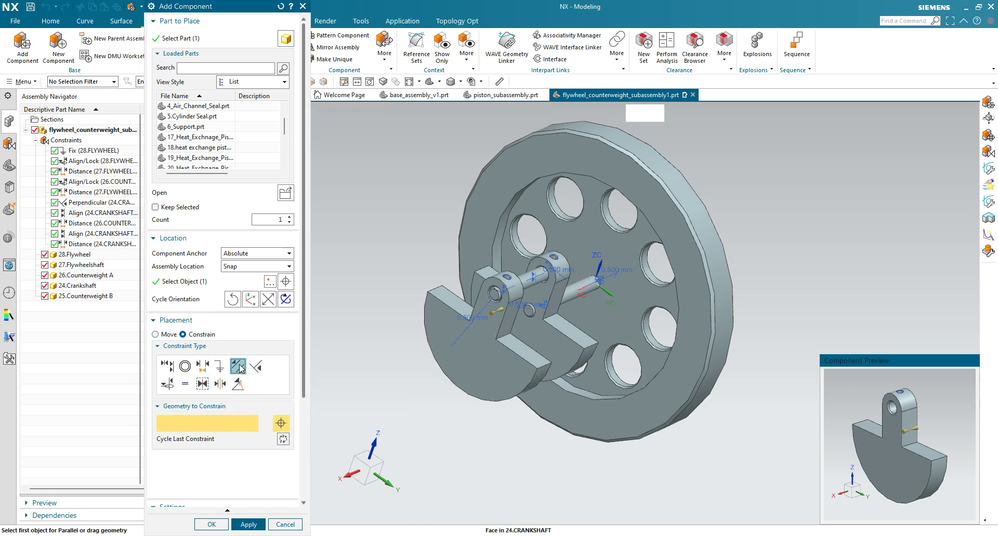
{"action": "left_click", "coordinate": [526, 350]}
{"action": "left_click", "coordinate": [569, 343]}
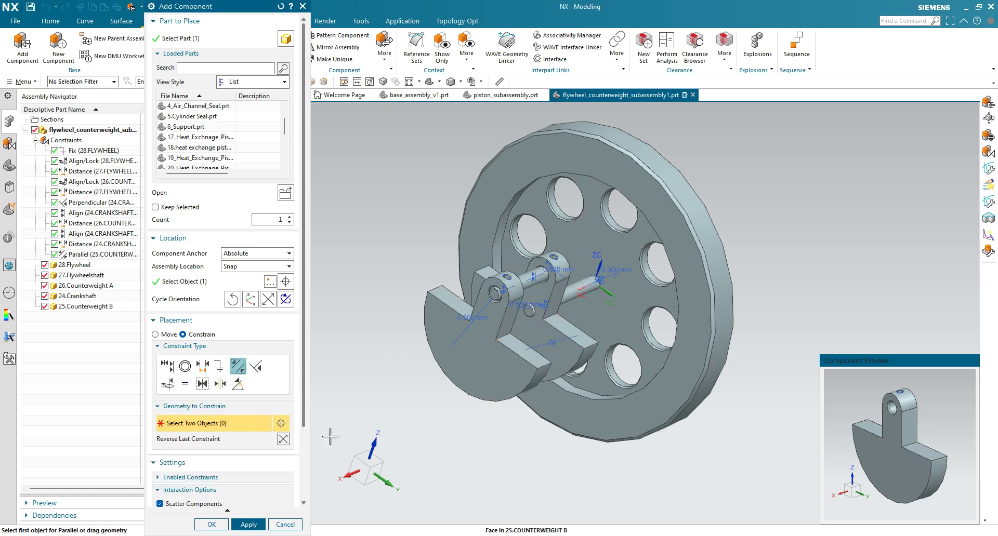
{"action": "left_click", "coordinate": [234, 528]}
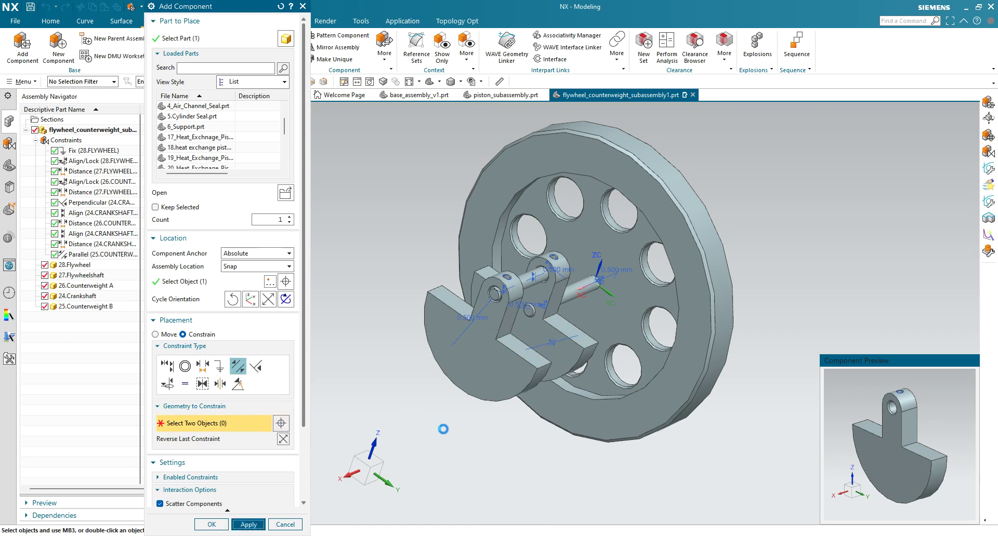
Finish adding components and save the flywheel counterweight subassembly
{"action": "middle_click_drag", "start_coordinate": [454, 425], "coordinate": [553, 375]}
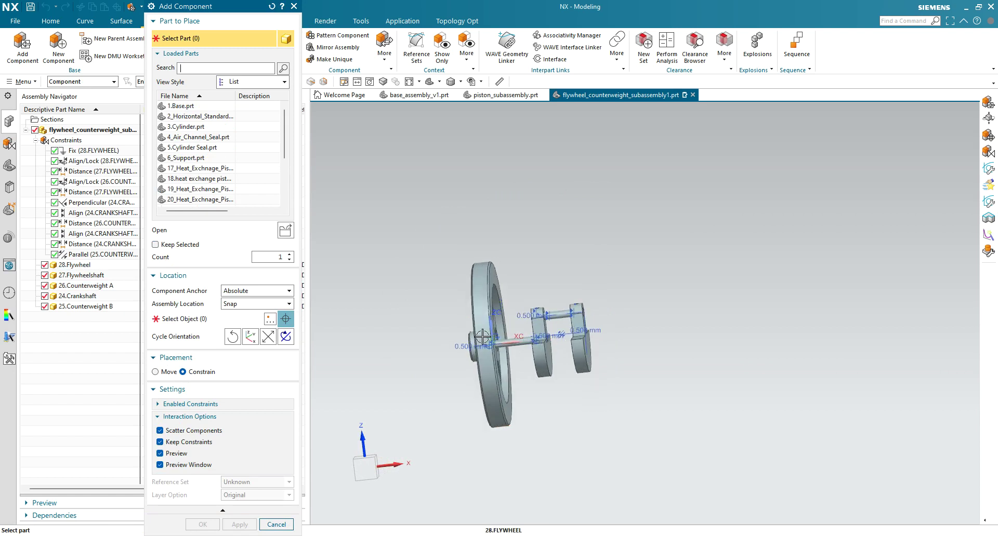
{"action": "scroll", "coordinate": [540, 358], "scroll_direction": "up", "scroll_amount": 2}
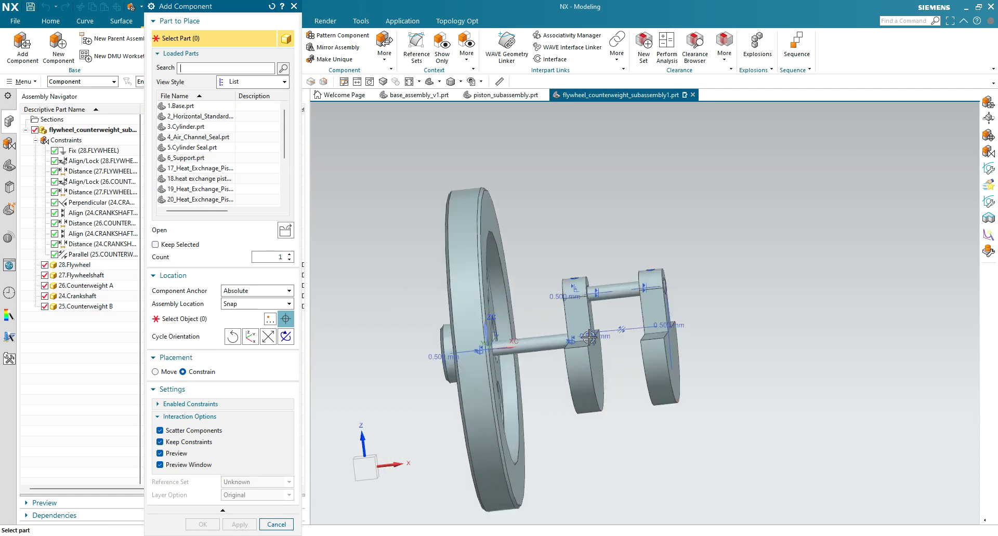
{"action": "middle_click_drag", "start_coordinate": [565, 372], "coordinate": [536, 302]}
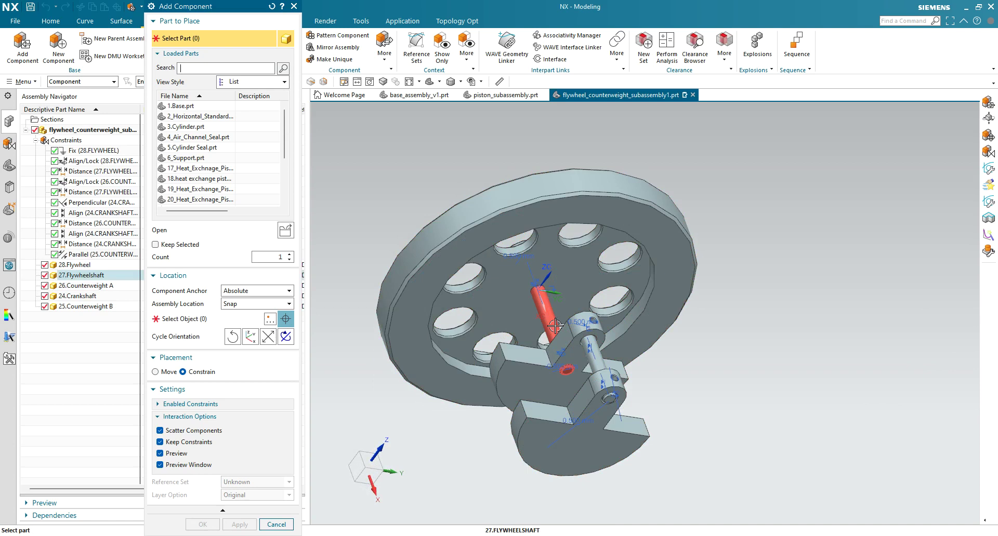
{"action": "middle_click_drag", "start_coordinate": [543, 306], "coordinate": [518, 335]}
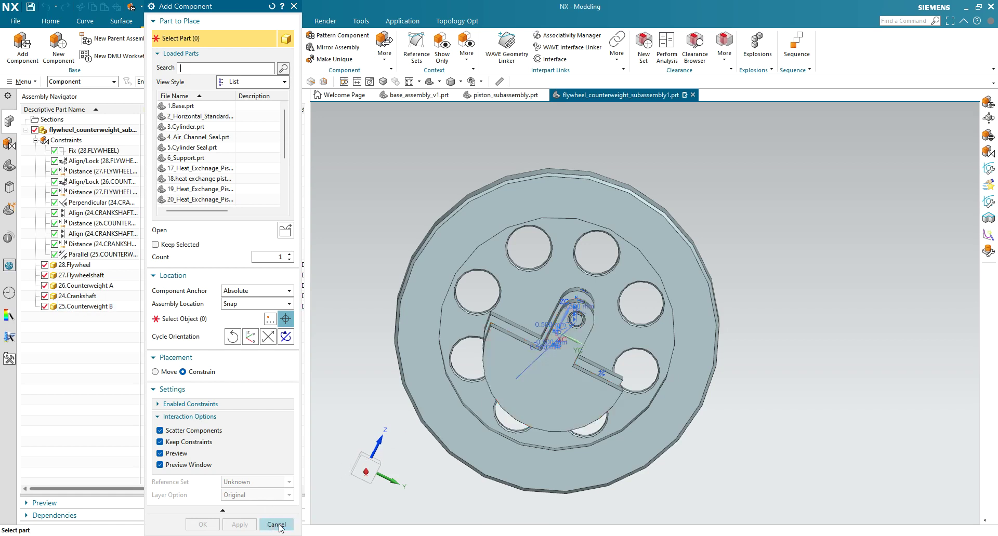
{"action": "middle_click_drag", "start_coordinate": [581, 402], "coordinate": [490, 400]}
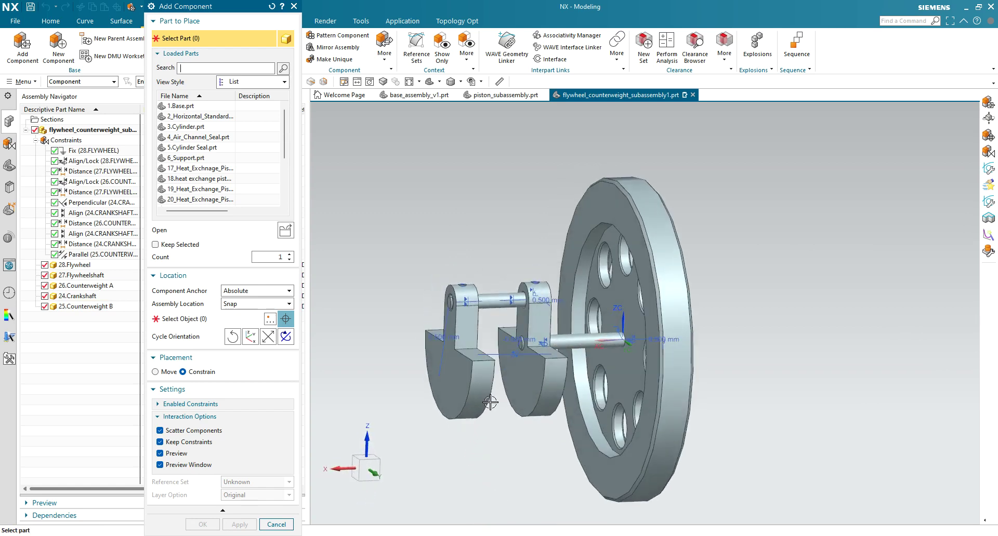
{"action": "left_click", "coordinate": [30, 7]}
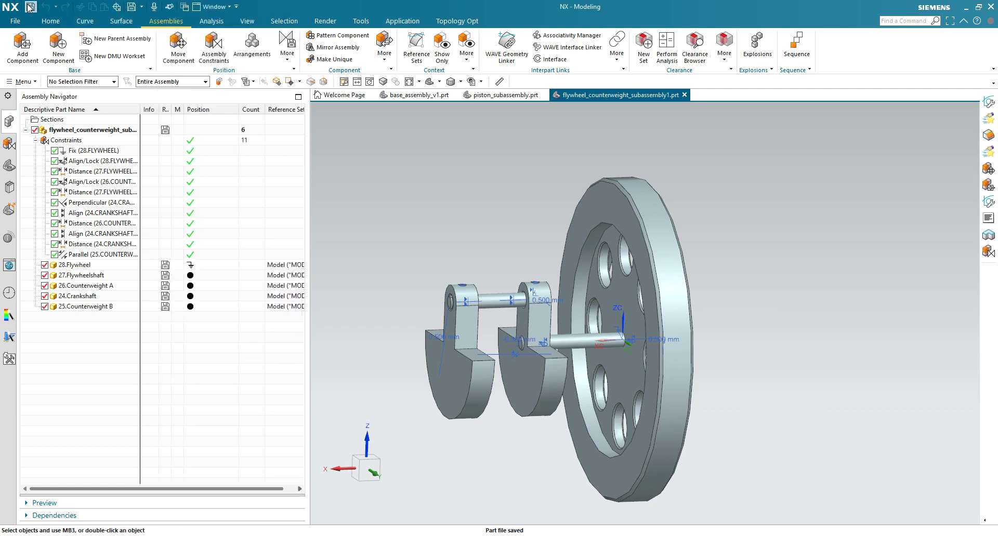
Switch to Acrobat Reader, examine the piston and pin drawings in Reader Horizontal Stirling Engine.pdf, and return to NX
{"action": "key", "text": "alt+Tab"}
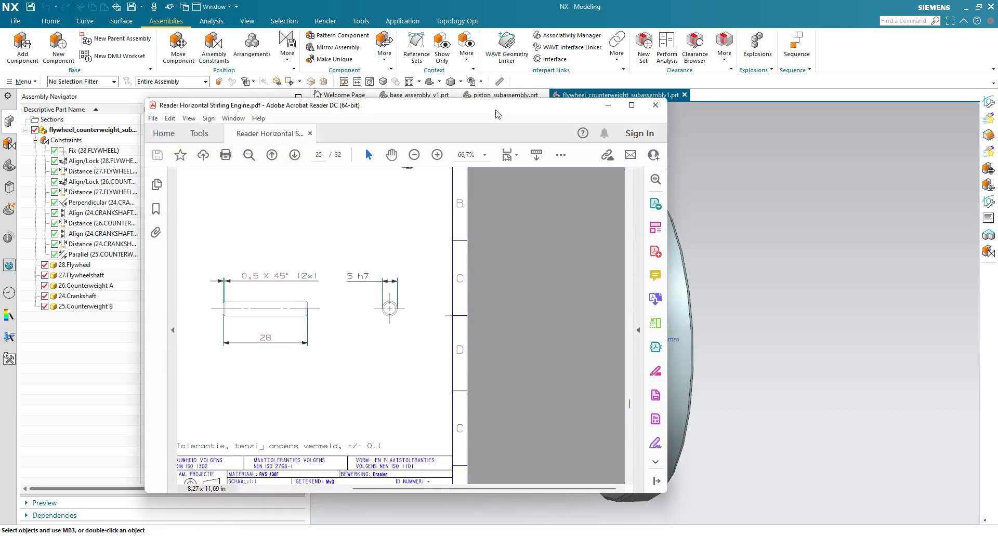
{"action": "scroll", "coordinate": [473, 307], "scroll_direction": "up", "scroll_amount": 10}
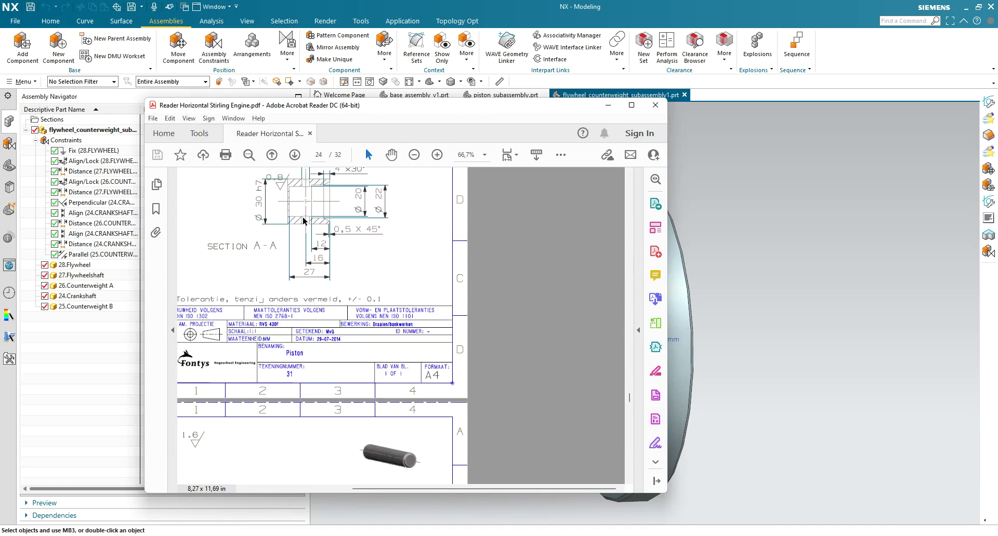
{"action": "scroll", "coordinate": [386, 457], "scroll_direction": "down", "scroll_amount": 2}
{"action": "scroll", "coordinate": [386, 457], "scroll_direction": "down", "scroll_amount": 5}
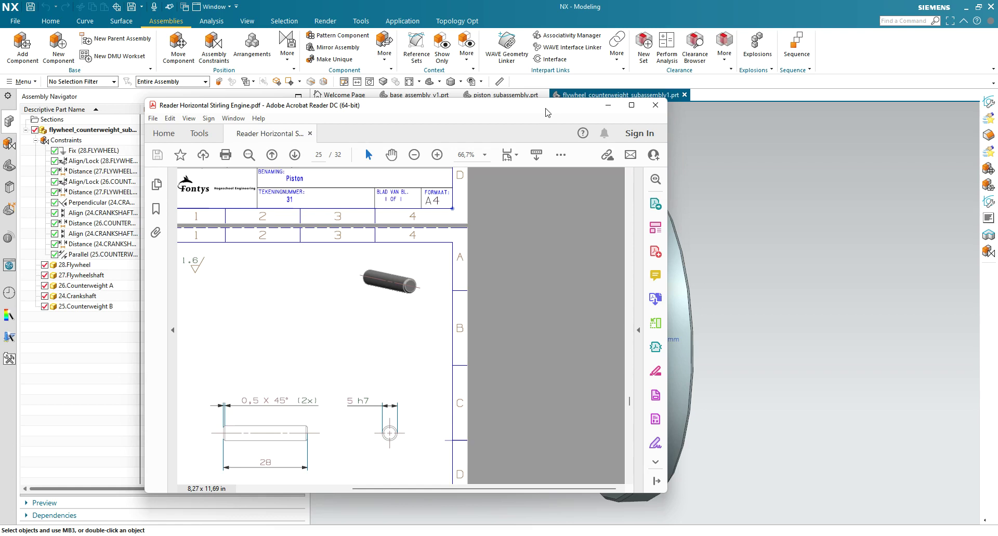
{"action": "left_click", "coordinate": [607, 106]}
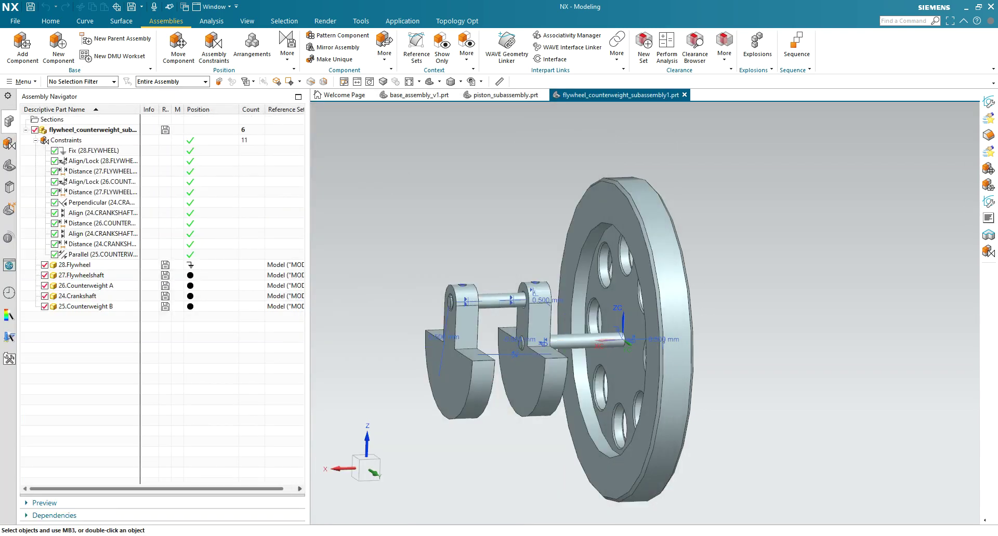
Create a new assembly file in millimetres named piston_subassembly1
{"action": "left_click", "coordinate": [16, 21]}
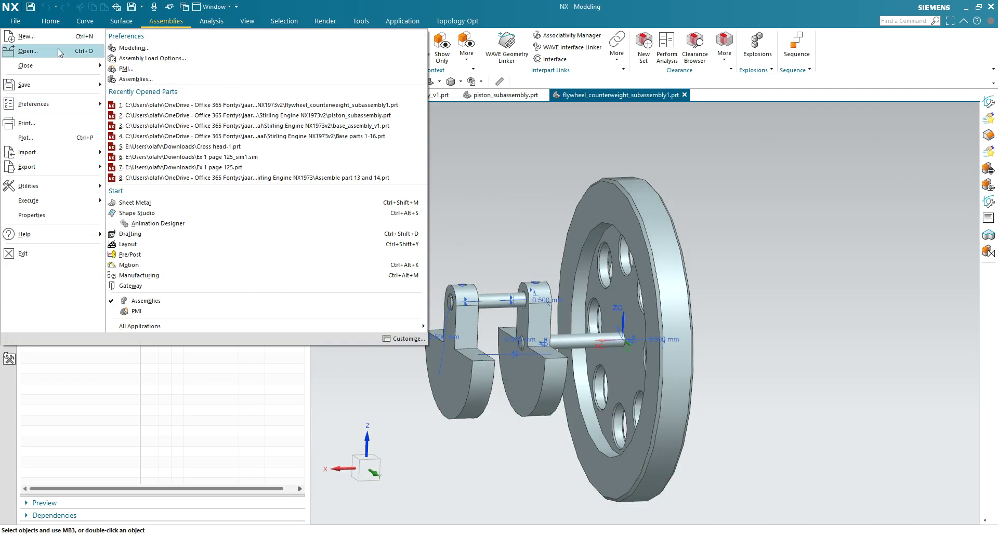
{"action": "key", "text": "Escape"}
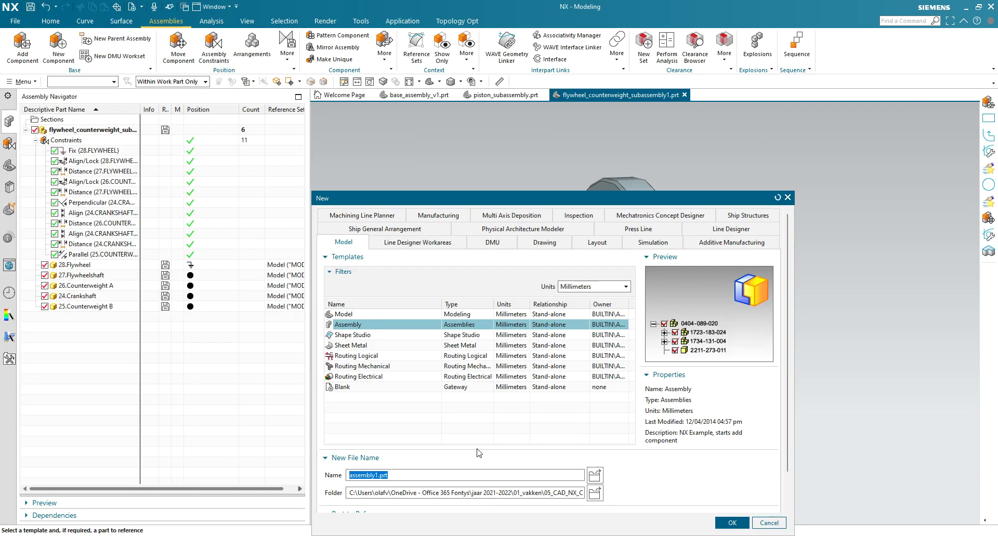
{"action": "left_click", "coordinate": [349, 474]}
{"action": "type", "text": "piston_sub"}
{"action": "key", "text": "Return"}
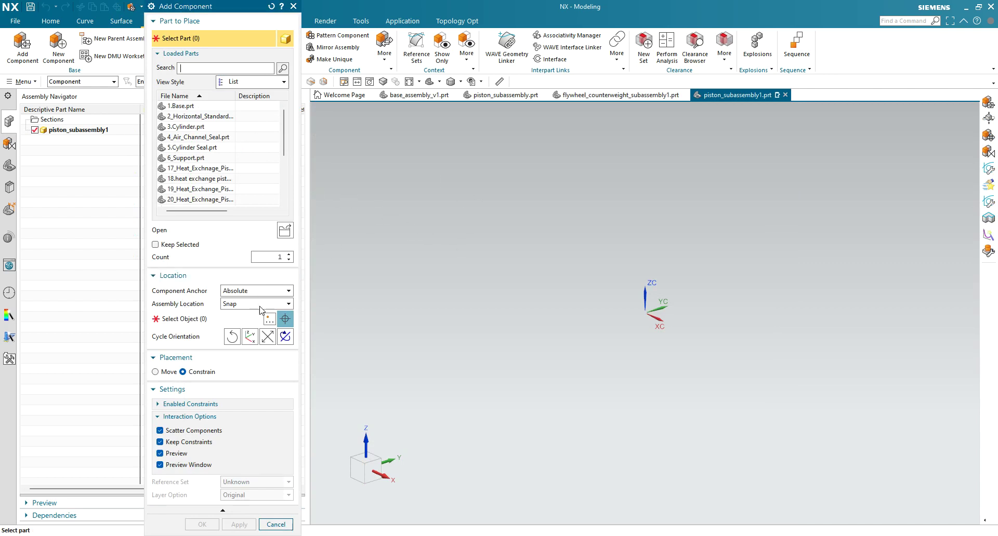
Add 31.Piston.prt as the first component at the Absolute - Work Part location and fix it with a Fix constraint
{"action": "left_click", "coordinate": [259, 305]}
{"action": "left_click", "coordinate": [259, 319]}
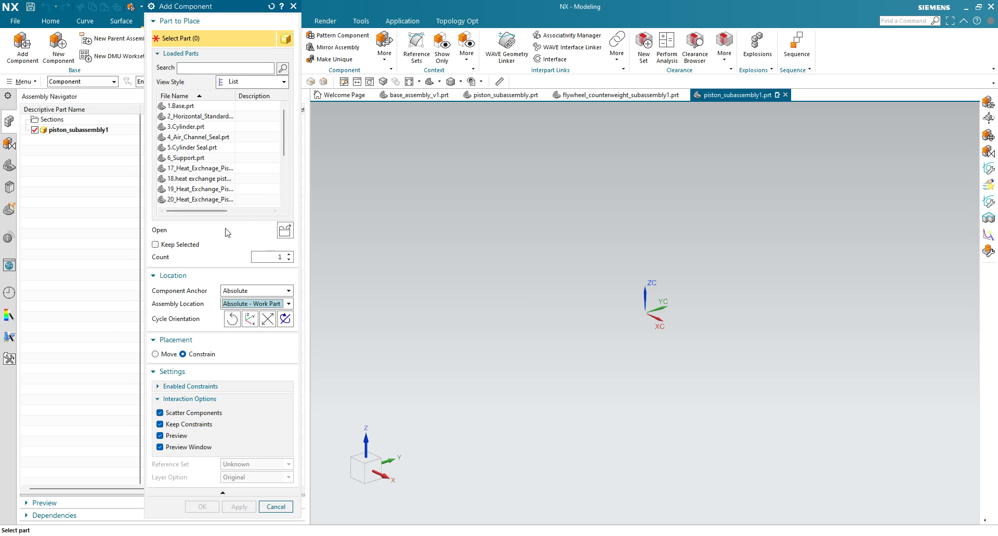
{"action": "left_click", "coordinate": [285, 230]}
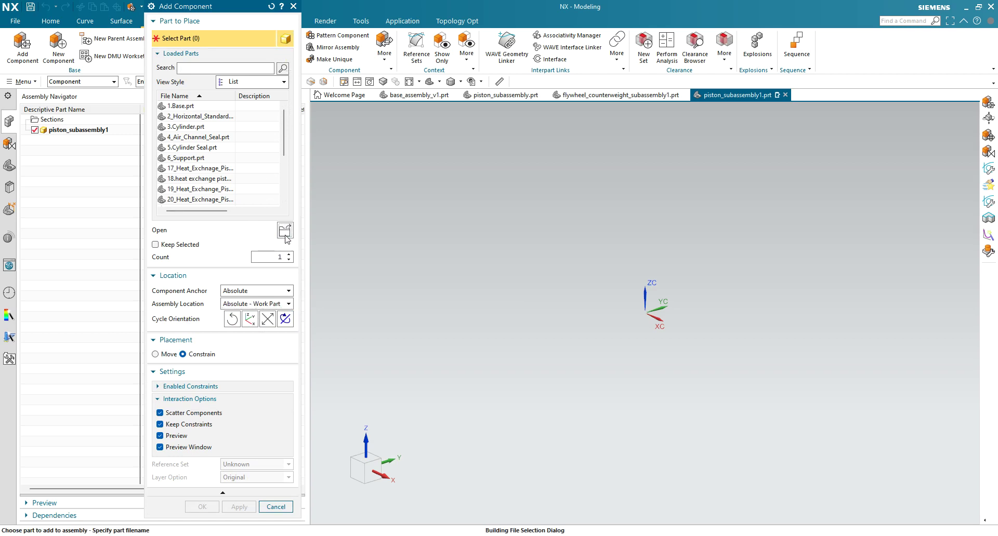
{"action": "scroll", "coordinate": [593, 312], "scroll_direction": "down", "scroll_amount": 5}
{"action": "scroll", "coordinate": [593, 312], "scroll_direction": "down", "scroll_amount": 2}
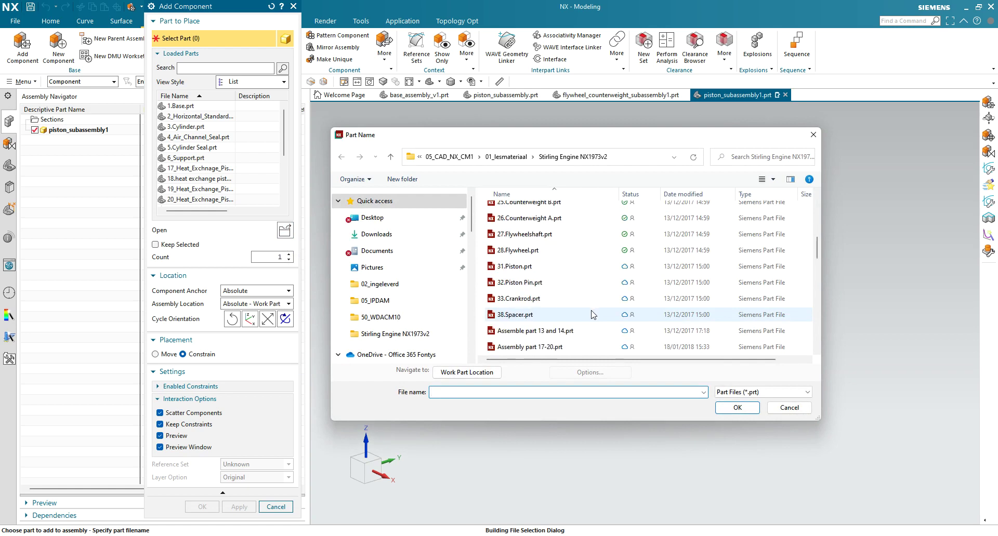
{"action": "left_click", "coordinate": [530, 267]}
{"action": "left_click", "coordinate": [740, 410]}
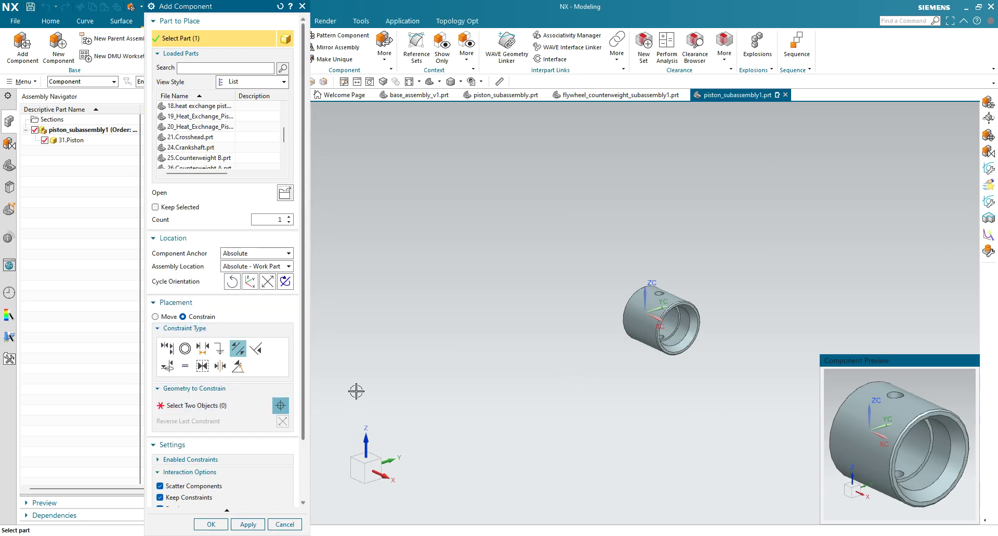
{"action": "left_click", "coordinate": [247, 527]}
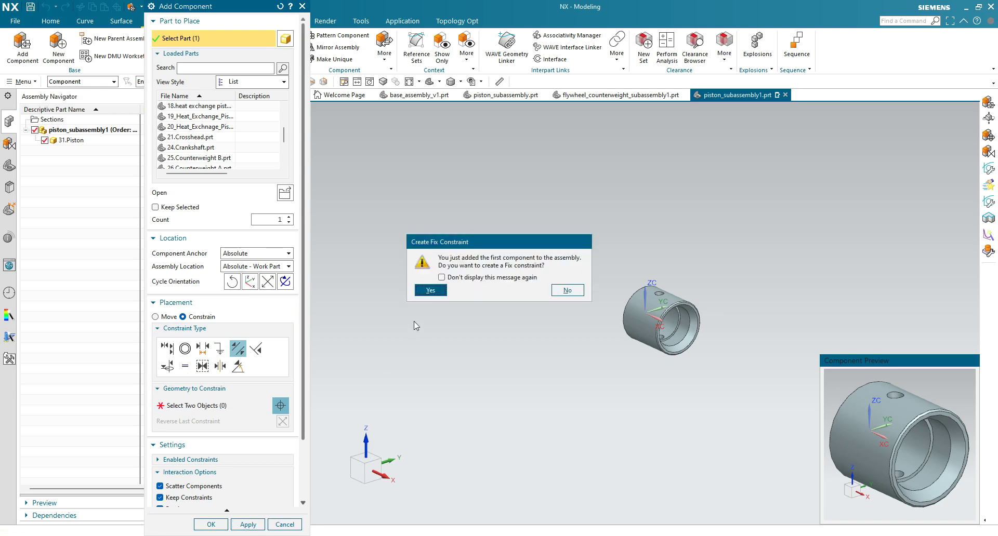
{"action": "left_click", "coordinate": [431, 291]}
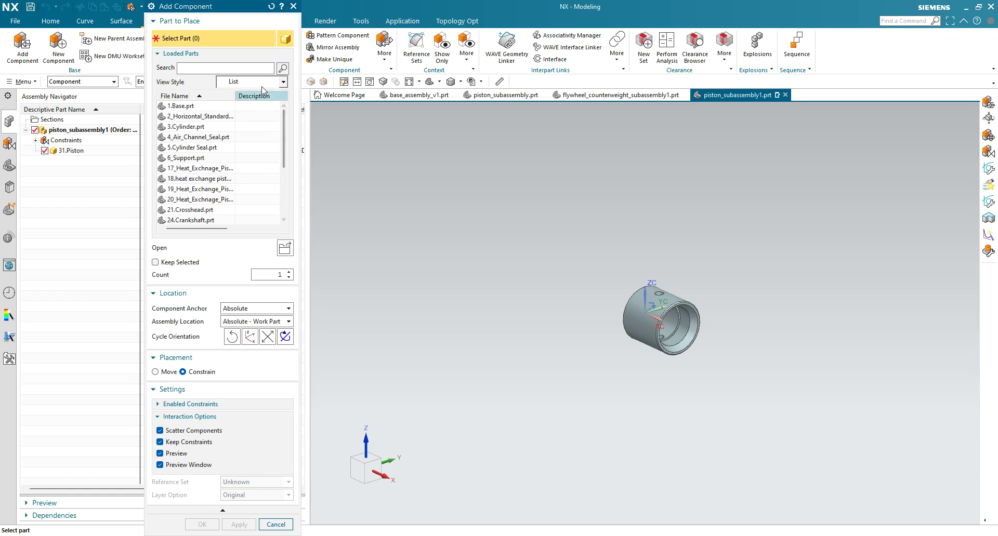
Load 32.Piston Pin.prt as the next component to add to the assembly
{"action": "left_click", "coordinate": [281, 248]}
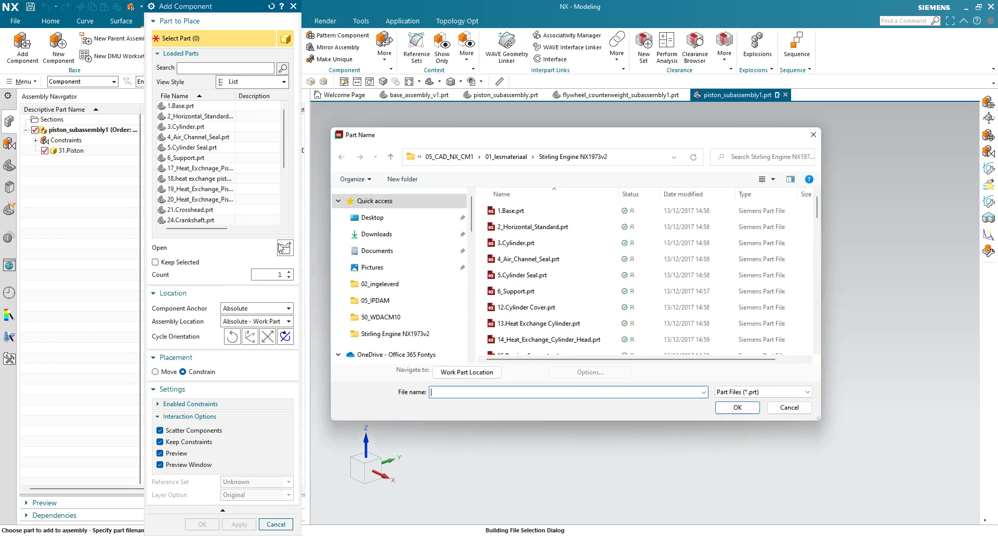
{"action": "scroll", "coordinate": [594, 322], "scroll_direction": "down", "scroll_amount": 3}
{"action": "left_click", "coordinate": [541, 330]}
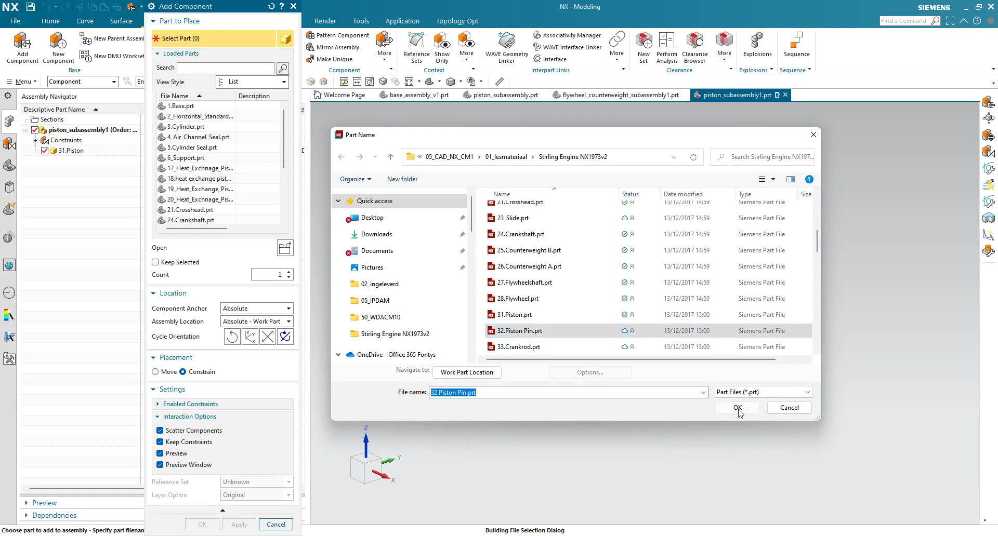
{"action": "left_click", "coordinate": [738, 408]}
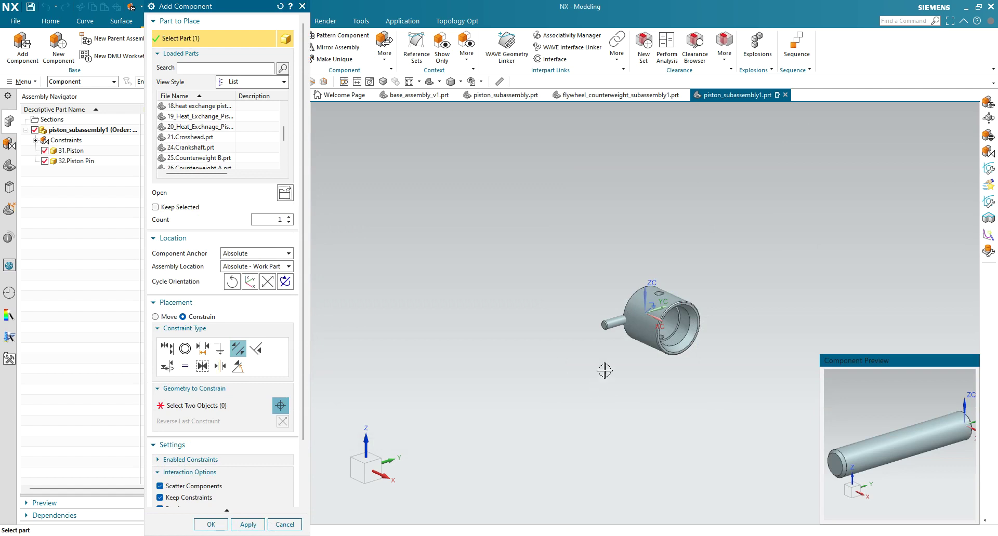
Set the pin's assembly location to Snap, place it in free space away from the piston, and finish adding components
{"action": "scroll", "coordinate": [613, 357], "scroll_direction": "up", "scroll_amount": 4}
{"action": "middle_click_drag", "start_coordinate": [631, 318], "coordinate": [541, 296]}
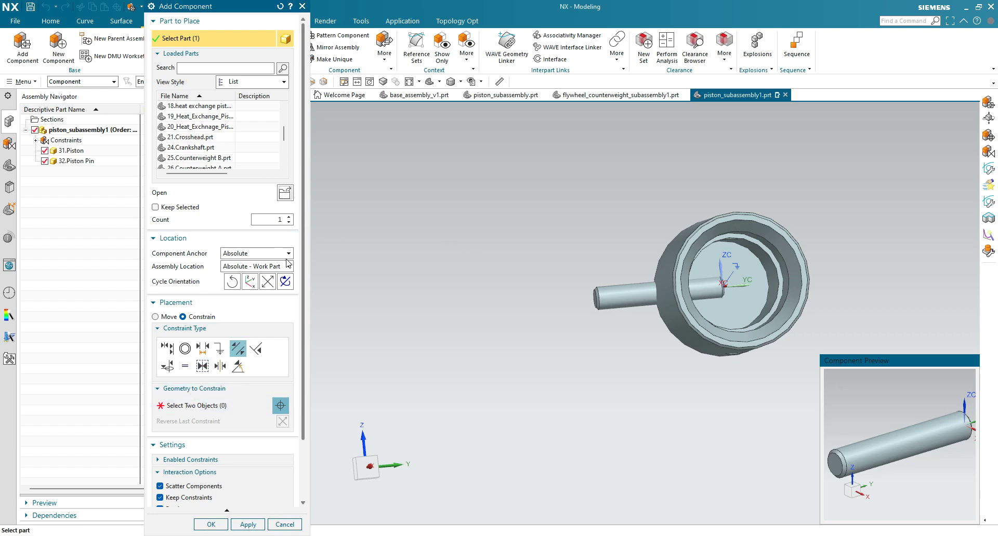
{"action": "left_click", "coordinate": [288, 267]}
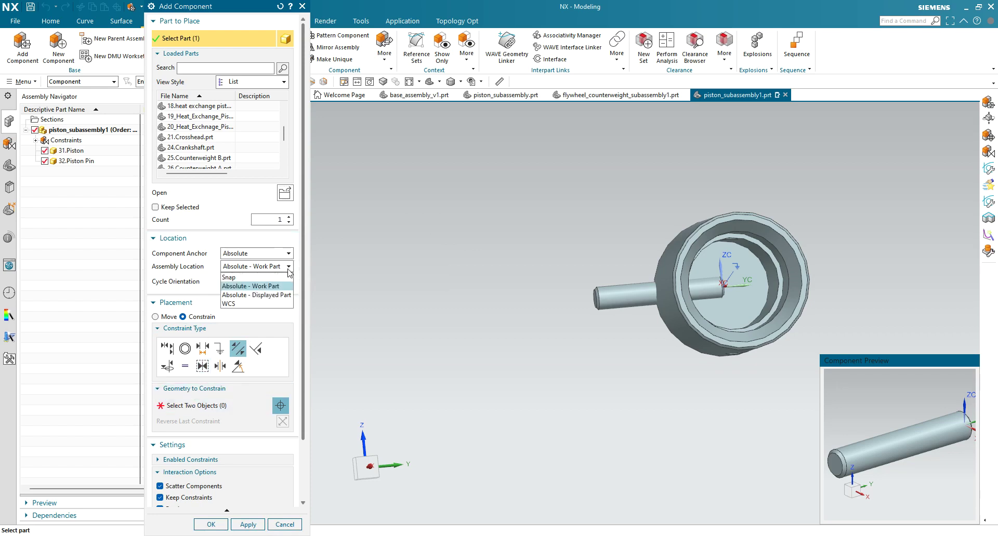
{"action": "left_click", "coordinate": [259, 277]}
{"action": "left_click", "coordinate": [407, 376]}
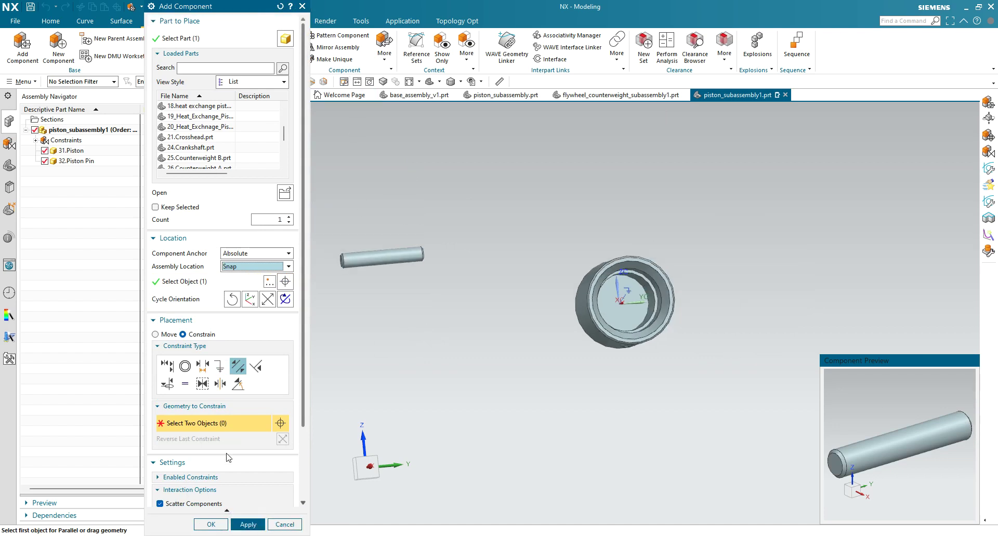
{"action": "left_click_drag", "start_coordinate": [248, 12], "coordinate": [326, 14]}
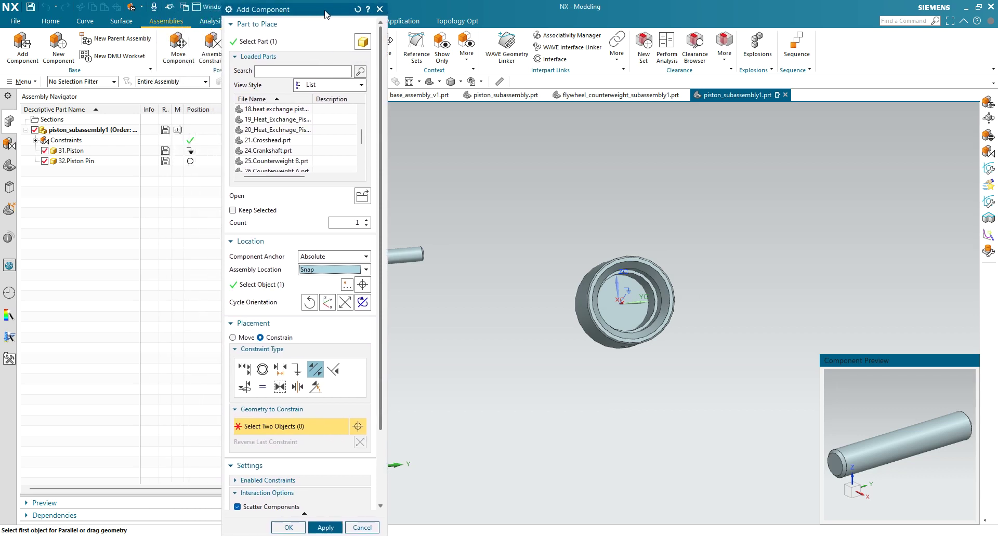
{"action": "scroll", "coordinate": [277, 390], "scroll_direction": "down", "scroll_amount": 3}
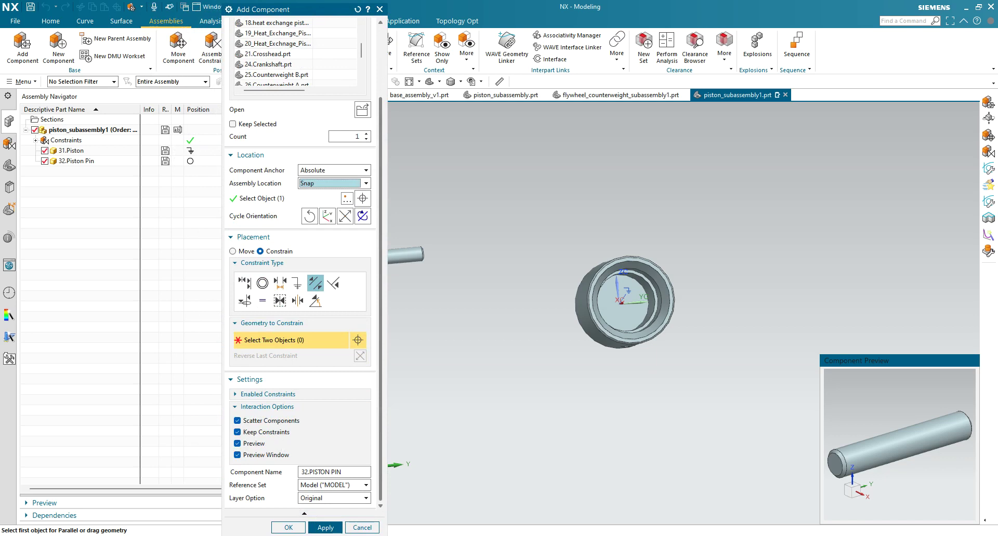
{"action": "left_click", "coordinate": [301, 528]}
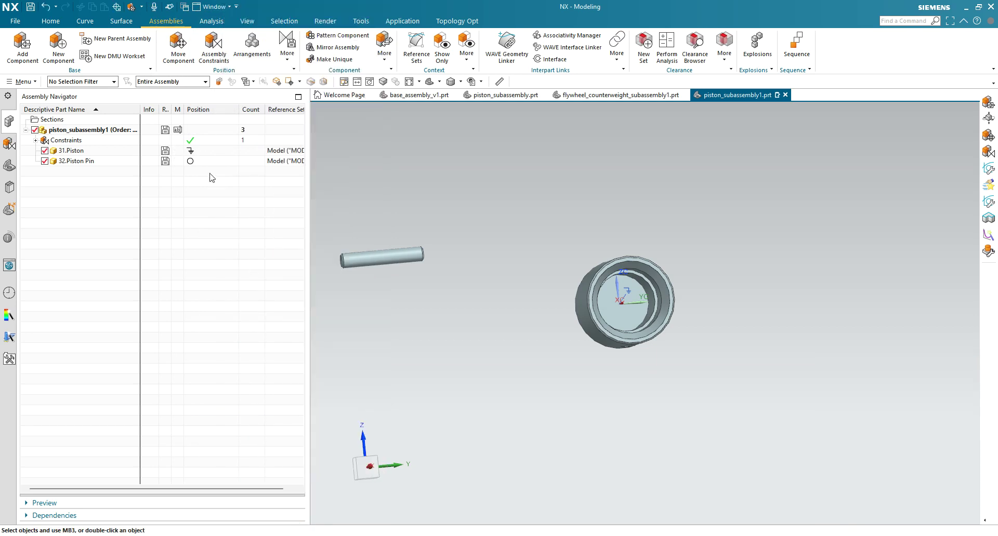
Replace the reference sets of 31.Piston and 32.Piston Pin with Entire Part
{"action": "right_click", "coordinate": [288, 151]}
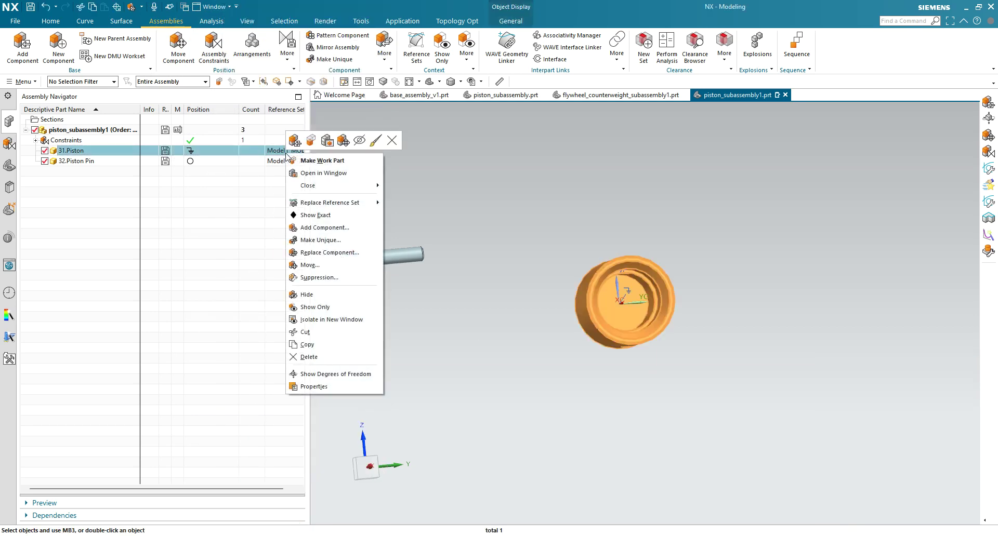
{"action": "mouse_move", "coordinate": [359, 203]}
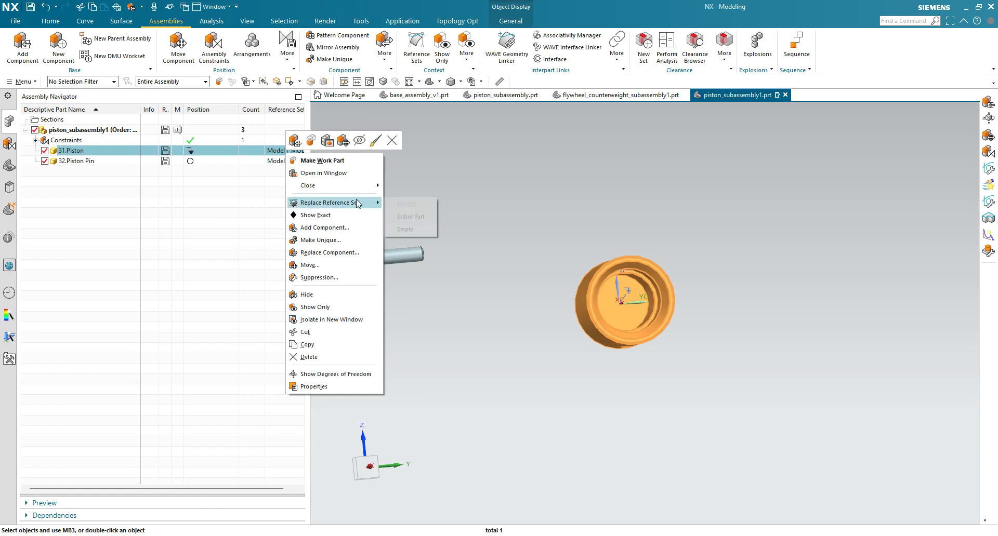
{"action": "left_click", "coordinate": [424, 214]}
{"action": "right_click", "coordinate": [289, 161]}
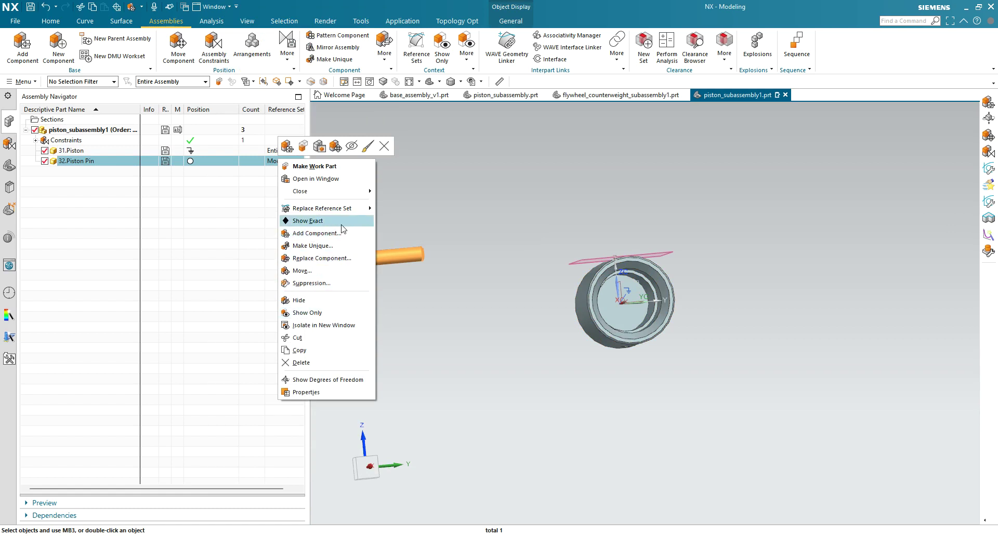
{"action": "mouse_move", "coordinate": [342, 214]}
{"action": "left_click", "coordinate": [401, 223]}
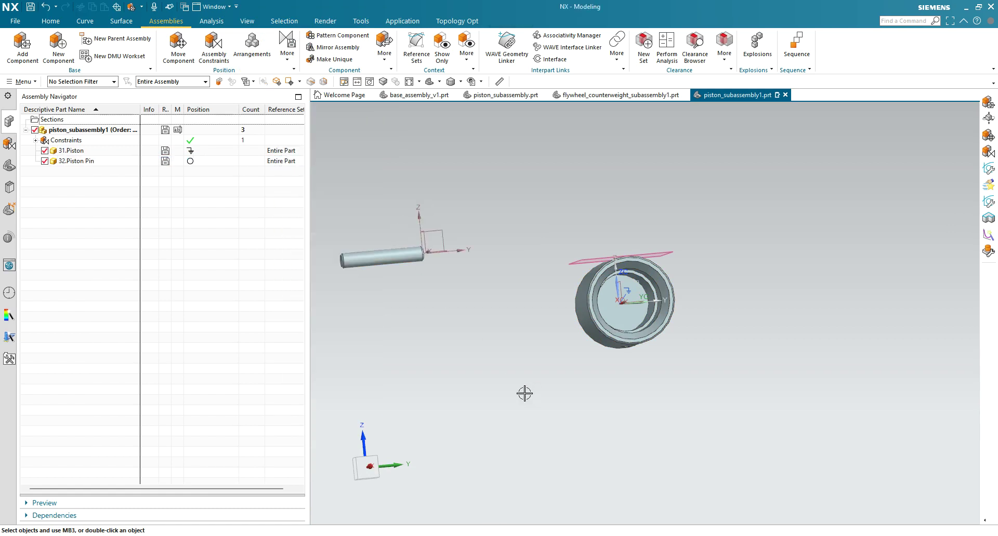
Examine the datum planes and coordinate systems of the piston and the piston pin
{"action": "mouse_move", "coordinate": [548, 356]}
{"action": "middle_mouse_down"}
{"action": "mouse_move", "coordinate": [539, 364]}
{"action": "mouse_move", "coordinate": [523, 352]}
{"action": "mouse_move", "coordinate": [533, 359]}
{"action": "middle_mouse_up"}
{"action": "scroll", "coordinate": [897, 397], "scroll_direction": "up", "scroll_amount": 3}
{"action": "scroll", "coordinate": [898, 397], "scroll_direction": "down", "scroll_amount": 5}
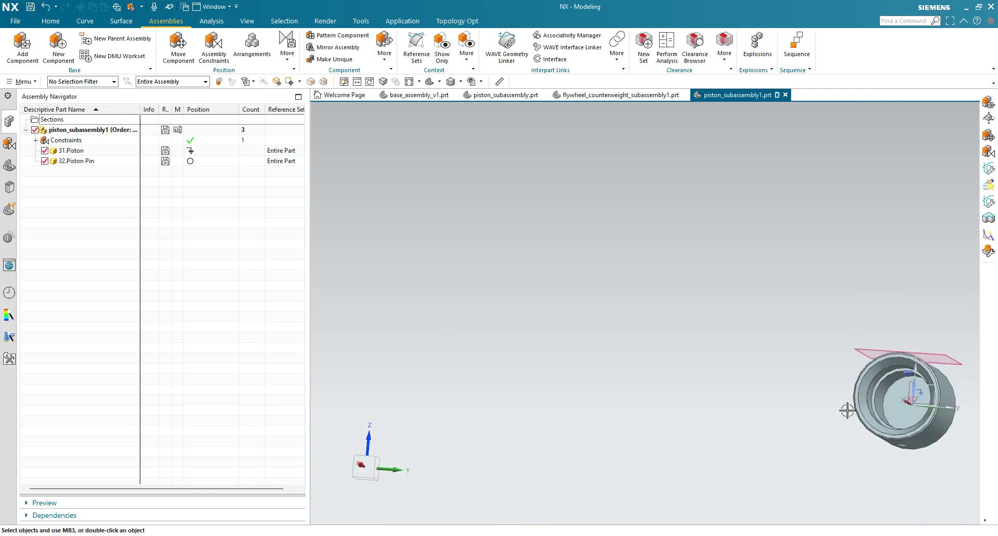
{"action": "middle_click_drag", "start_coordinate": [779, 413], "coordinate": [698, 369], "text": "shift"}
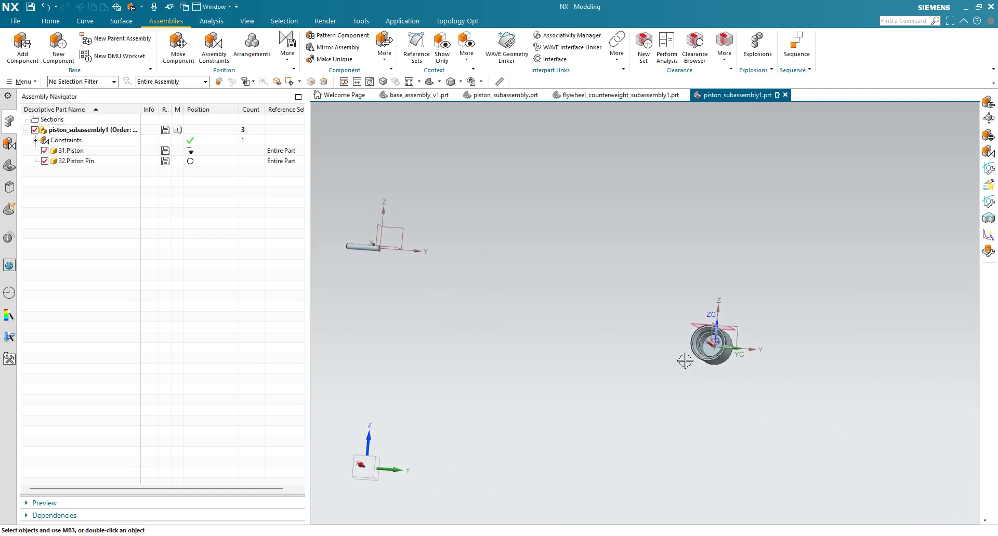
{"action": "scroll", "coordinate": [717, 355], "scroll_direction": "up", "scroll_amount": 3}
{"action": "scroll", "coordinate": [716, 355], "scroll_direction": "up", "scroll_amount": 4}
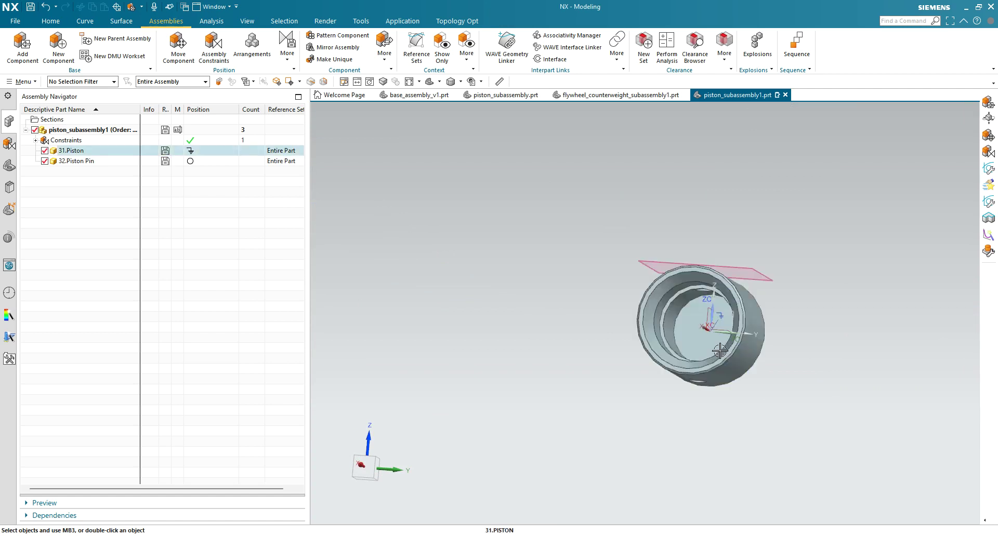
{"action": "scroll", "coordinate": [694, 315], "scroll_direction": "down", "scroll_amount": 3}
{"action": "scroll", "coordinate": [581, 309], "scroll_direction": "down", "scroll_amount": 3}
{"action": "middle_click_drag", "start_coordinate": [435, 248], "coordinate": [605, 320], "text": "shift"}
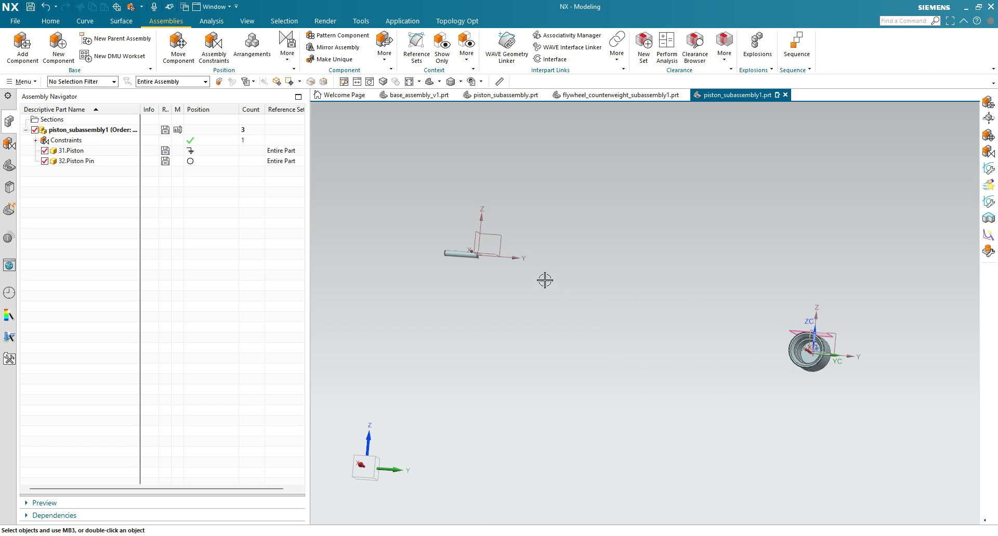
{"action": "scroll", "coordinate": [459, 258], "scroll_direction": "up", "scroll_amount": 3}
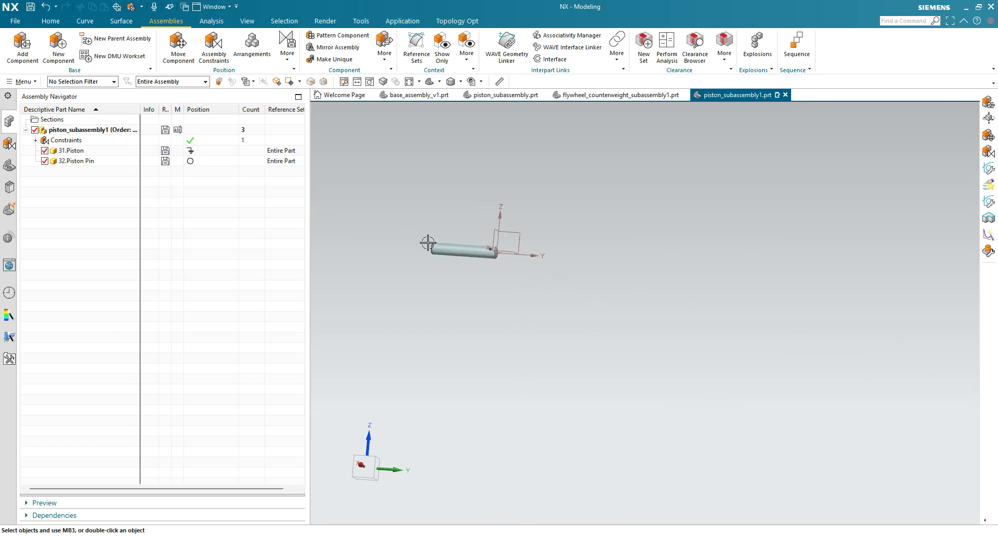
{"action": "middle_click_drag", "start_coordinate": [432, 249], "coordinate": [452, 257]}
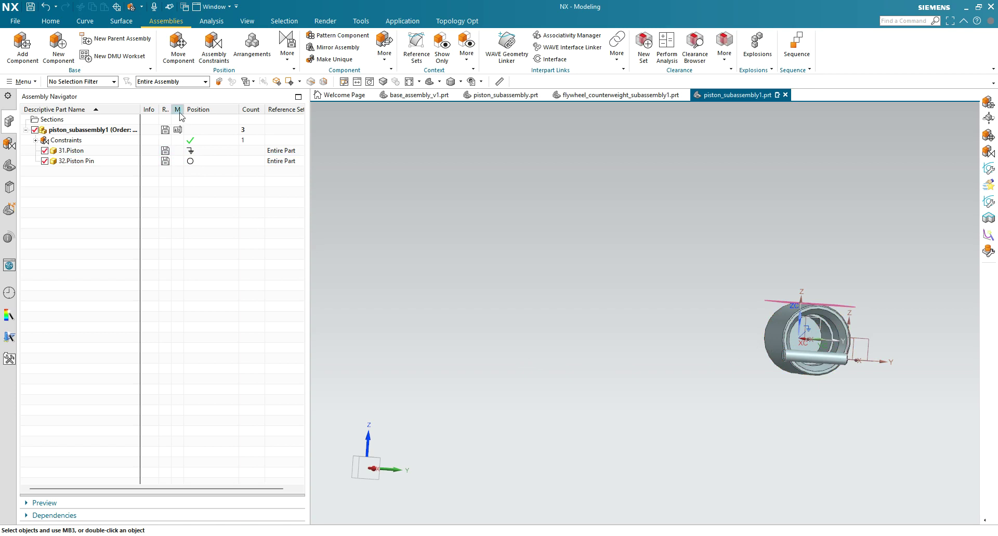
Set up a Center assembly constraint with subtype 2 to 1 and pick both end faces of the piston pin as its first references
{"action": "left_click", "coordinate": [213, 46]}
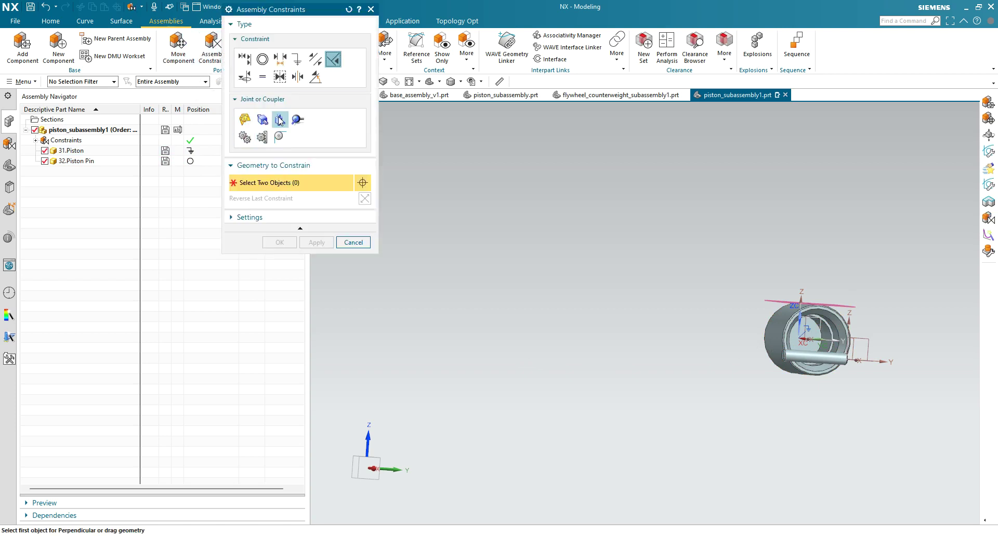
{"action": "left_click", "coordinate": [298, 78]}
{"action": "left_click", "coordinate": [343, 182]}
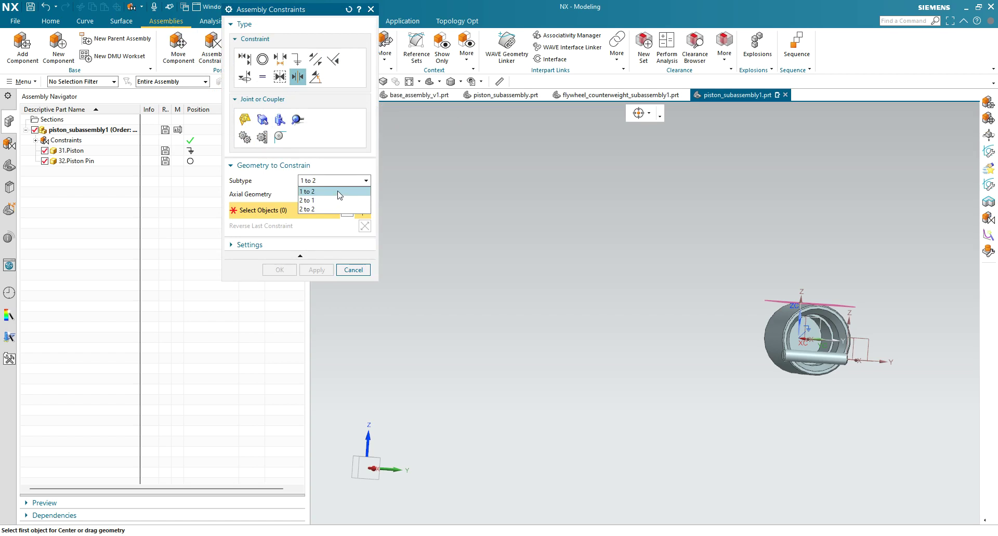
{"action": "left_click", "coordinate": [329, 201]}
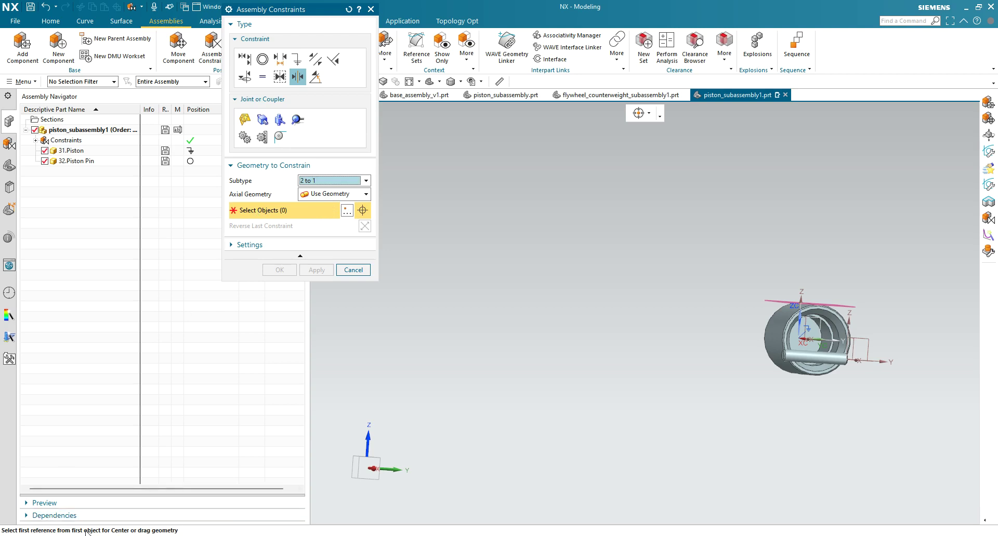
{"action": "scroll", "coordinate": [842, 385], "scroll_direction": "up", "scroll_amount": 4}
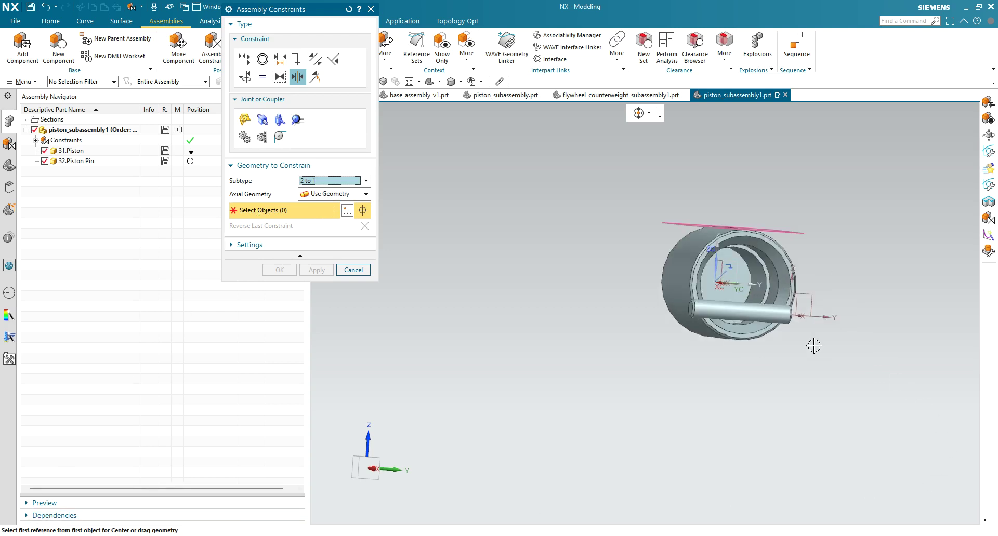
{"action": "left_click", "coordinate": [705, 311]}
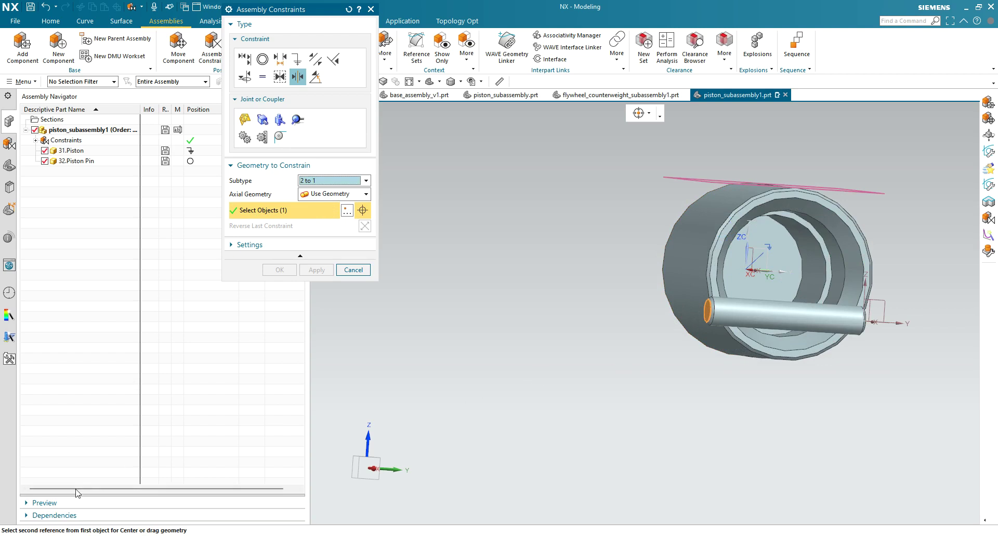
{"action": "middle_click_drag", "start_coordinate": [902, 459], "coordinate": [910, 432]}
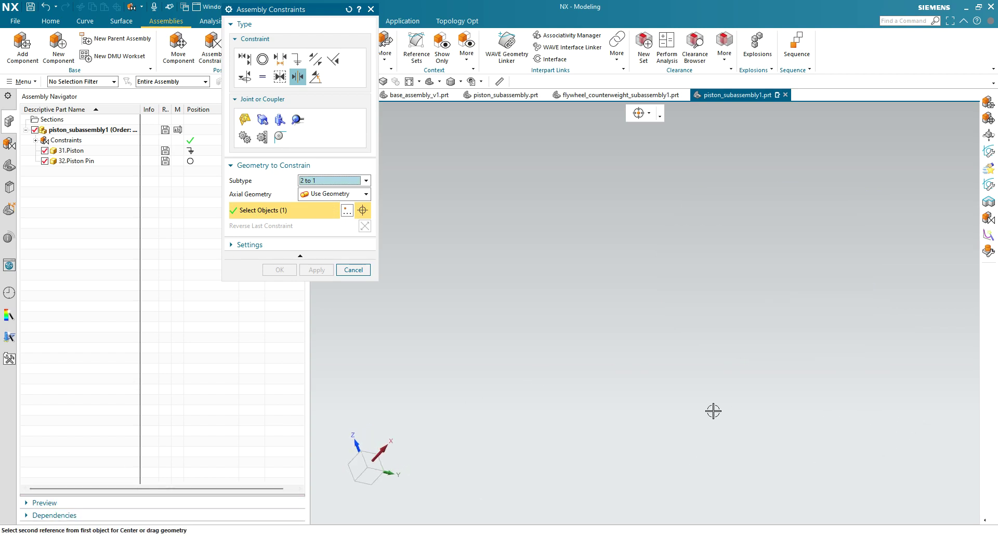
{"action": "key", "text": "ctrl+f"}
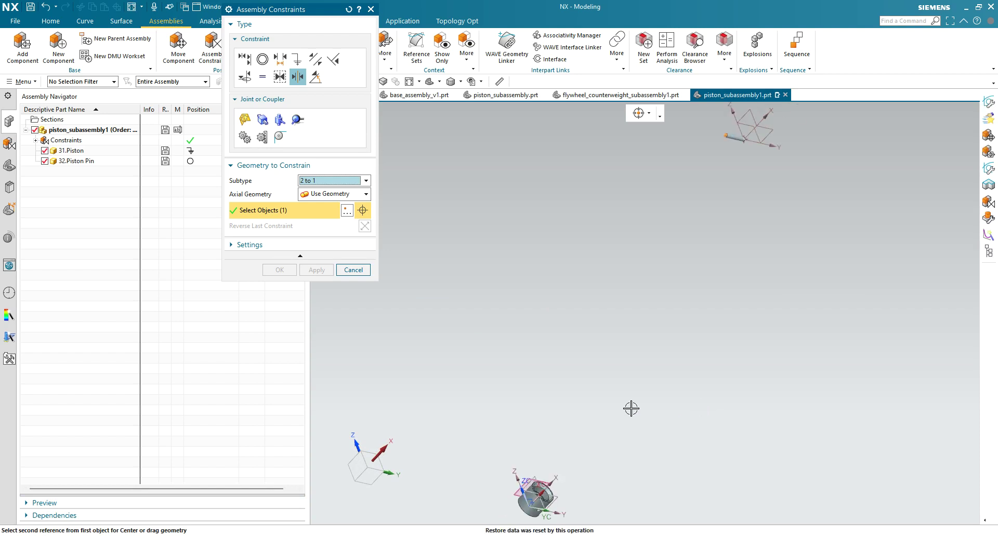
{"action": "scroll", "coordinate": [742, 143], "scroll_direction": "up", "scroll_amount": 4}
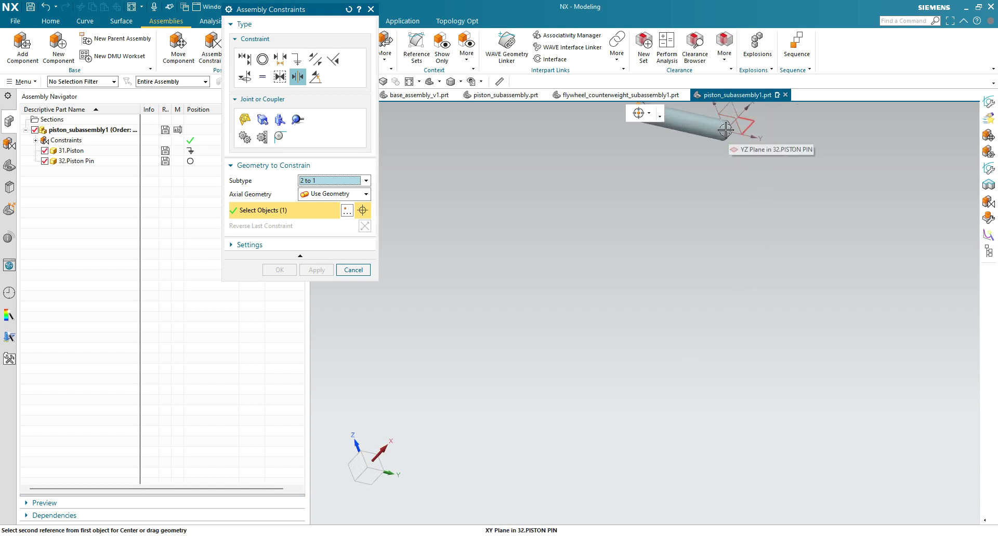
{"action": "left_click", "coordinate": [726, 130]}
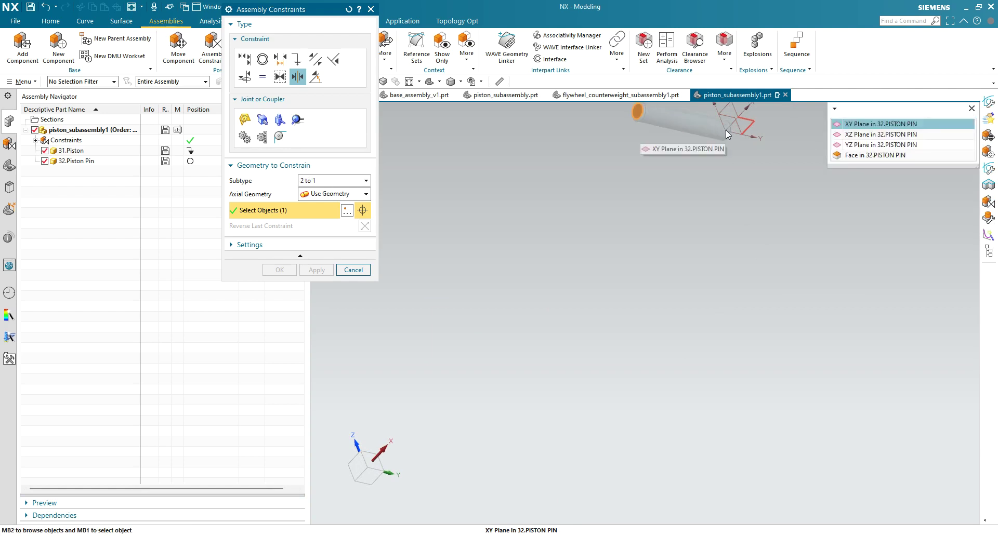
{"action": "left_click", "coordinate": [855, 153]}
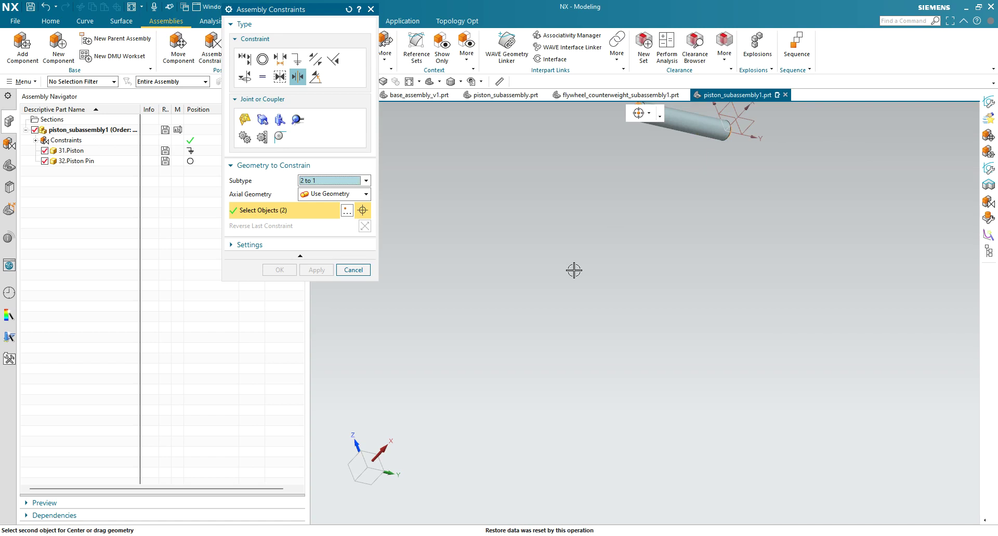
Complete the Center constraint by choosing the XY plane of 31.Piston as the plane the pin's end faces are centred on
{"action": "scroll", "coordinate": [616, 323], "scroll_direction": "down", "scroll_amount": 3}
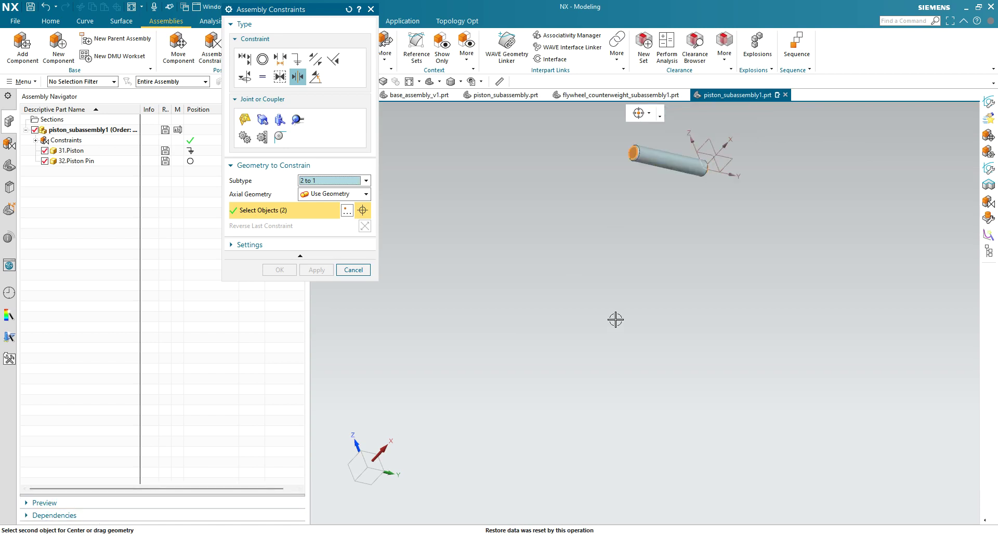
{"action": "scroll", "coordinate": [613, 343], "scroll_direction": "down", "scroll_amount": 4}
{"action": "scroll", "coordinate": [615, 355], "scroll_direction": "down", "scroll_amount": 4}
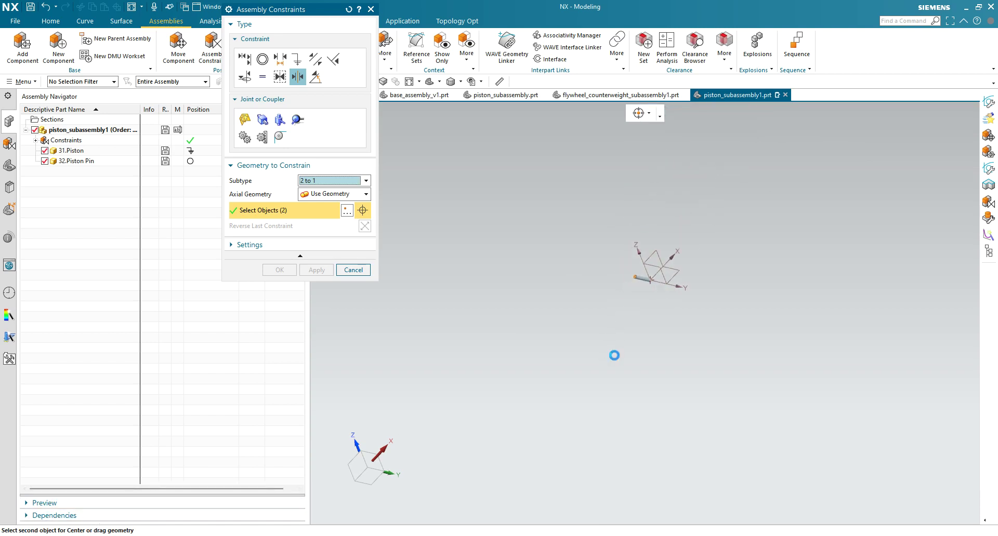
{"action": "scroll", "coordinate": [537, 503], "scroll_direction": "up", "scroll_amount": 1}
{"action": "scroll", "coordinate": [537, 504], "scroll_direction": "up", "scroll_amount": 5}
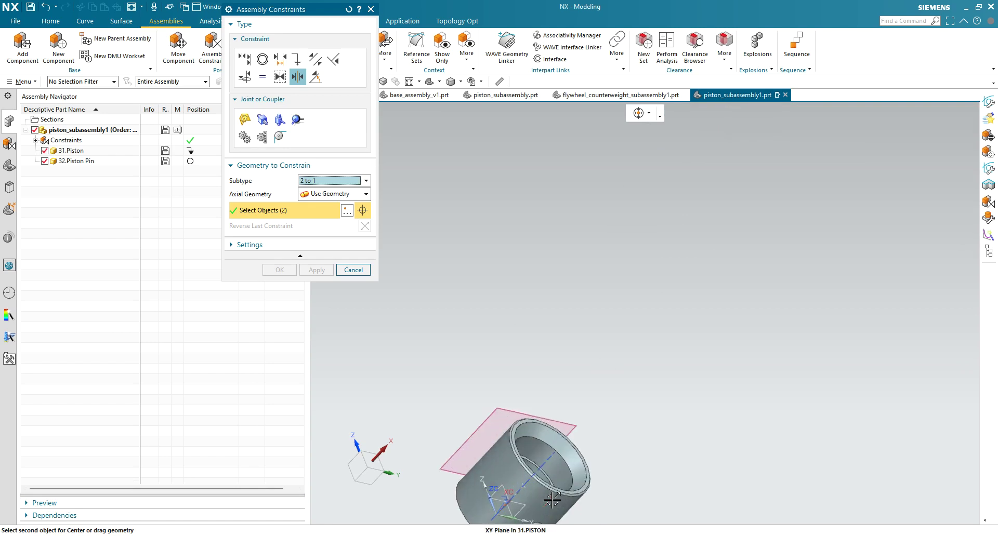
{"action": "mouse_move", "coordinate": [642, 450]}
{"action": "middle_mouse_down"}
{"action": "mouse_move", "coordinate": [642, 432]}
{"action": "mouse_move", "coordinate": [614, 460]}
{"action": "middle_mouse_up"}
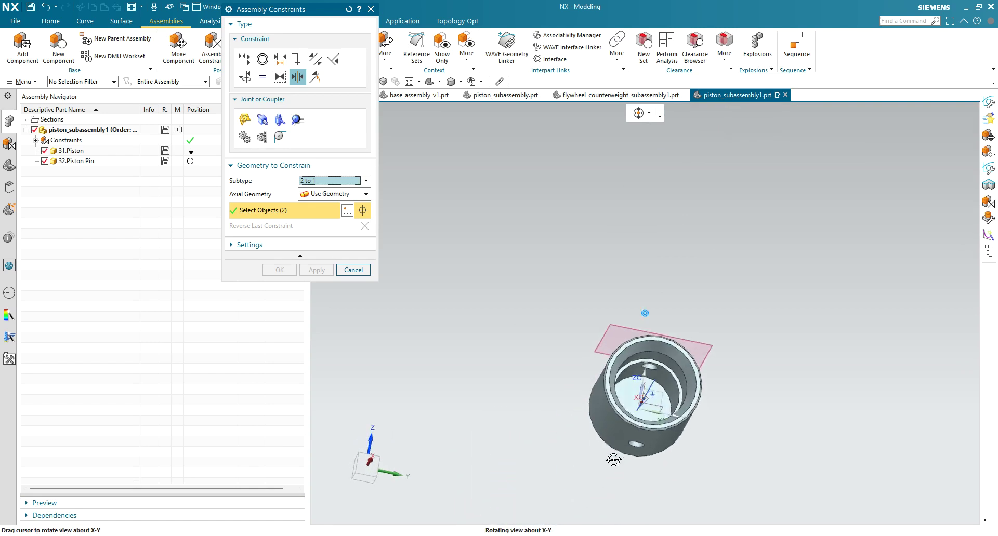
{"action": "scroll", "coordinate": [647, 406], "scroll_direction": "up", "scroll_amount": 2}
{"action": "left_click", "coordinate": [650, 405]}
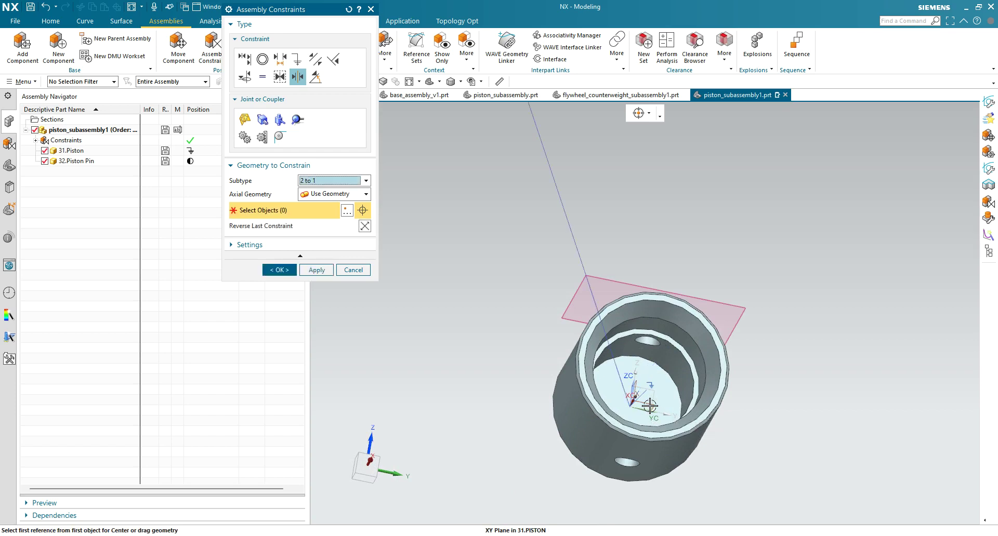
Add an Align/Lock constraint between the piston pin's centerline and the centerline of the pin hole in the piston
{"action": "scroll", "coordinate": [640, 364], "scroll_direction": "down", "scroll_amount": 5}
{"action": "mouse_move", "coordinate": [635, 318]}
{"action": "middle_mouse_down"}
{"action": "mouse_move", "coordinate": [637, 307]}
{"action": "mouse_move", "coordinate": [637, 318]}
{"action": "middle_mouse_up"}
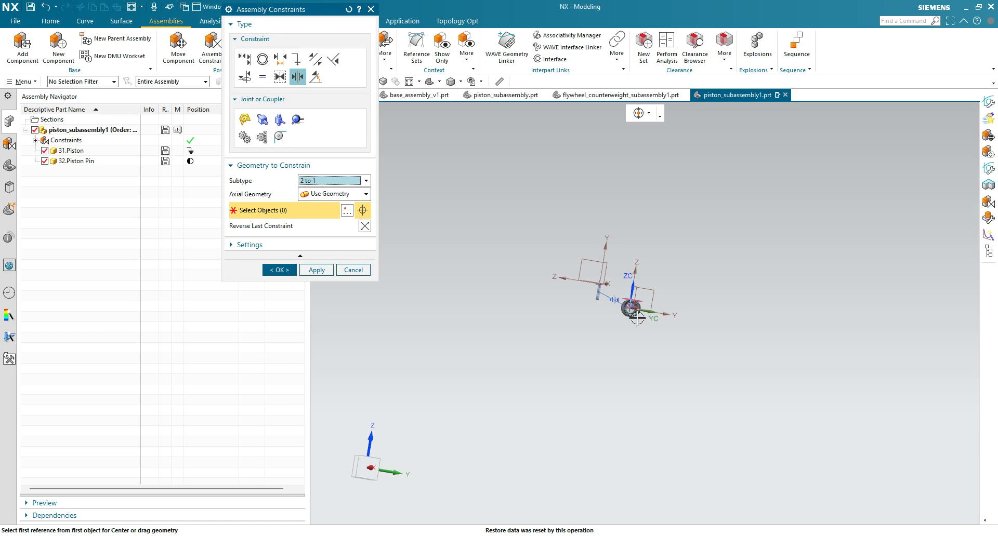
{"action": "key", "text": "ctrl+alt+r"}
{"action": "scroll", "coordinate": [638, 319], "scroll_direction": "up", "scroll_amount": 2}
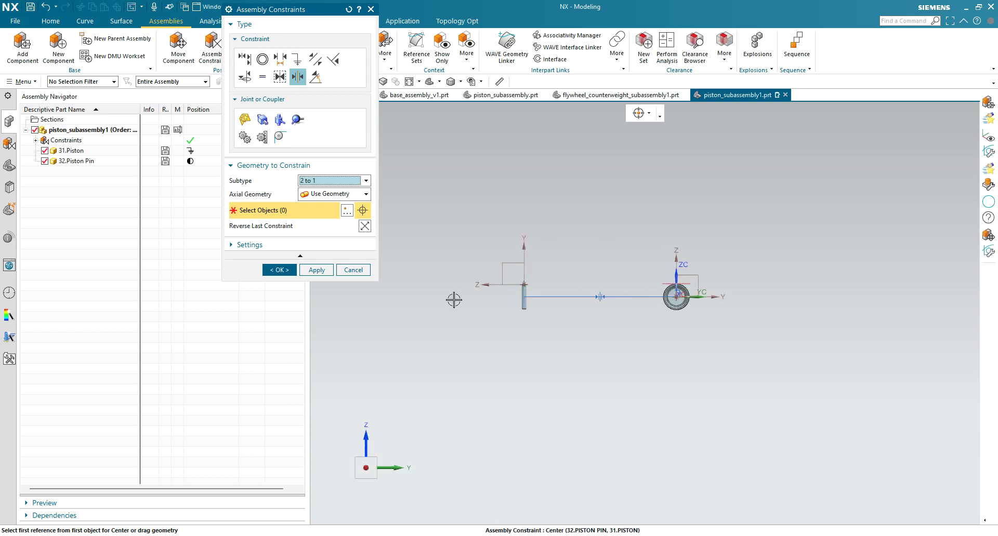
{"action": "left_click", "coordinate": [245, 59]}
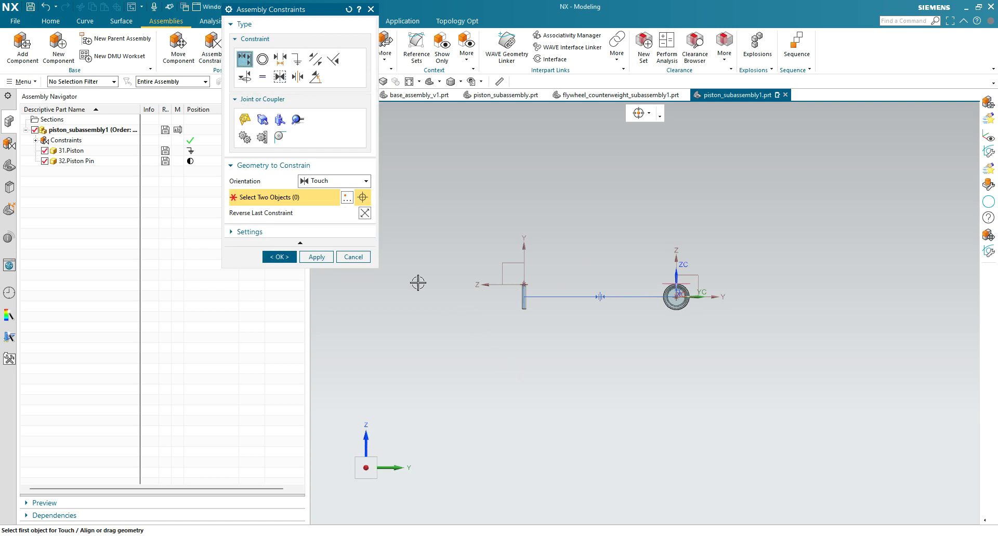
{"action": "left_click", "coordinate": [245, 77]}
{"action": "scroll", "coordinate": [497, 308], "scroll_direction": "up", "scroll_amount": 1}
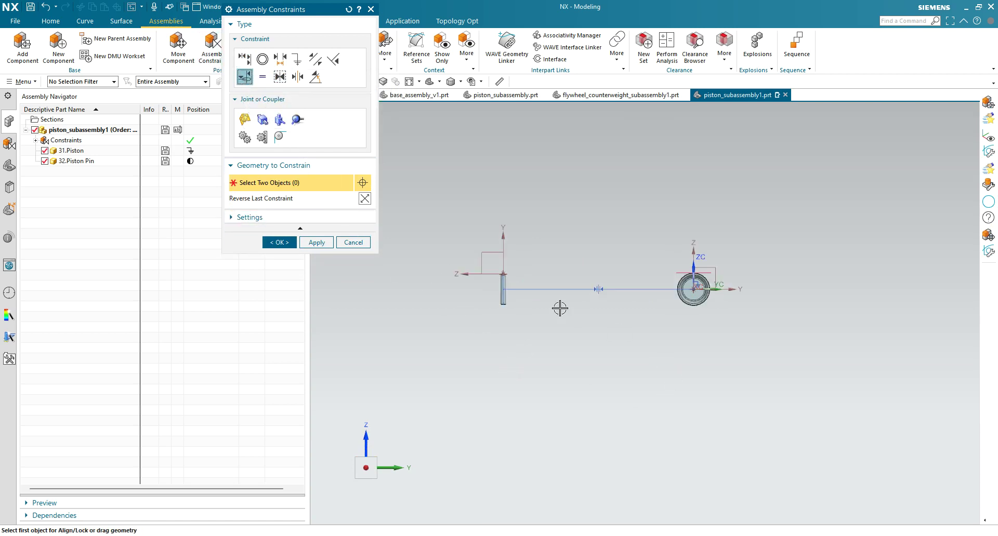
{"action": "left_click", "coordinate": [503, 293]}
{"action": "scroll", "coordinate": [702, 296], "scroll_direction": "up", "scroll_amount": 8}
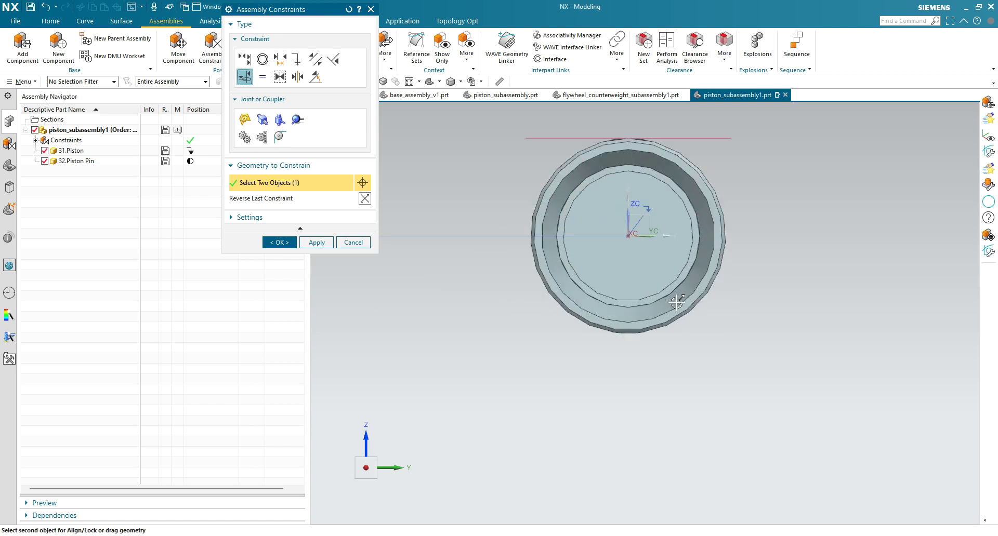
{"action": "middle_click_drag", "start_coordinate": [617, 312], "coordinate": [615, 307]}
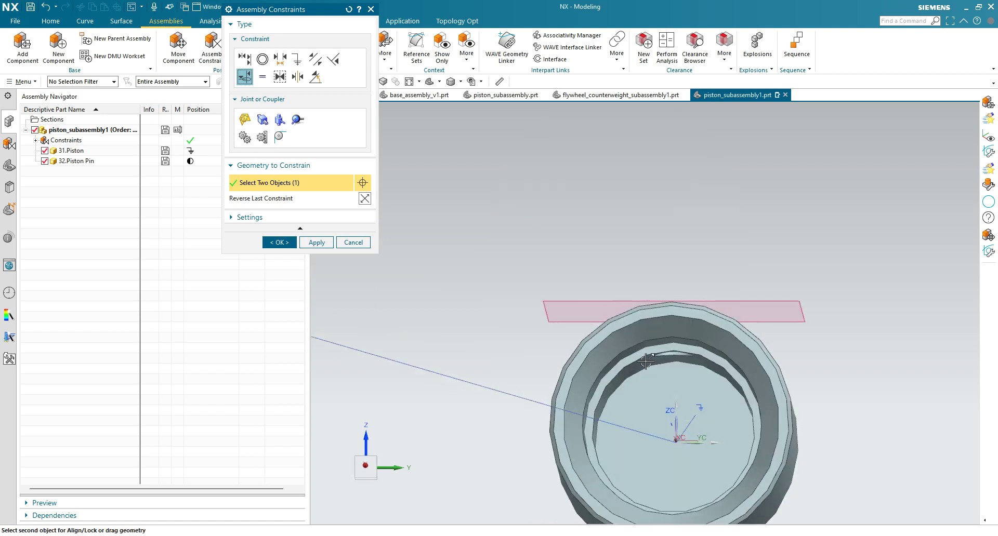
{"action": "left_click", "coordinate": [674, 337]}
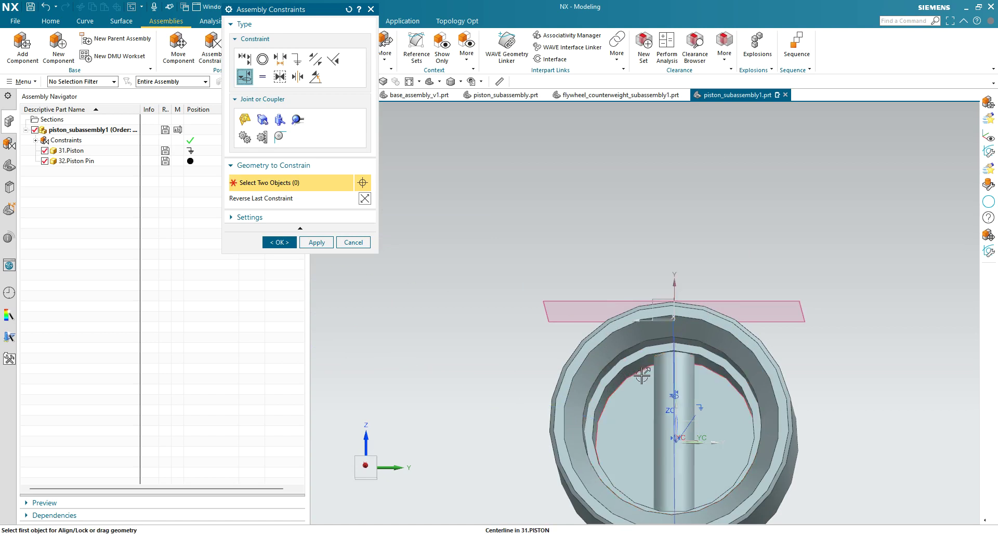
Replace the reference set of 31.Piston and 32.Piston Pin with MODEL and save the piston subassembly
{"action": "scroll", "coordinate": [674, 337], "scroll_direction": "down", "scroll_amount": 3}
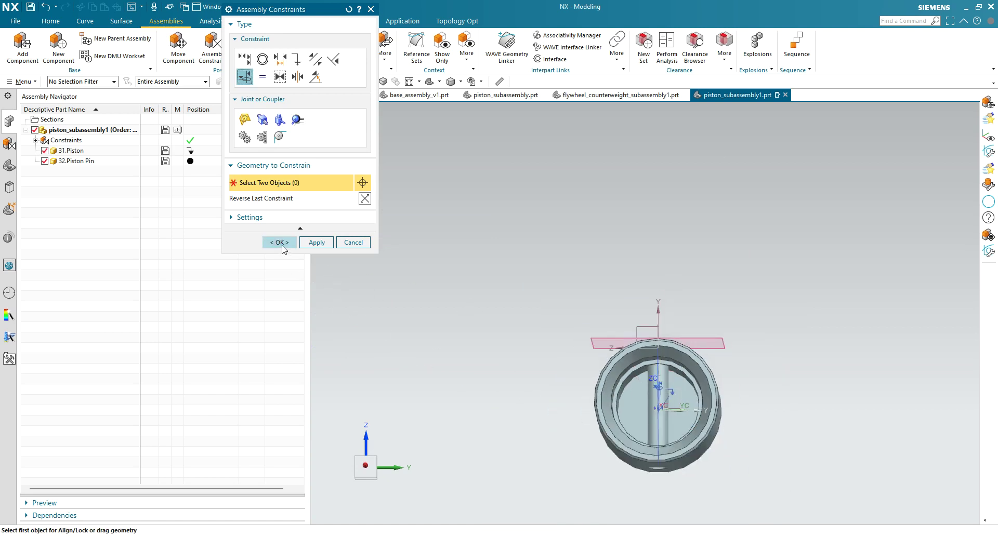
{"action": "left_click", "coordinate": [279, 242]}
{"action": "middle_click_drag", "start_coordinate": [594, 333], "coordinate": [697, 382]}
{"action": "right_click", "coordinate": [278, 163]}
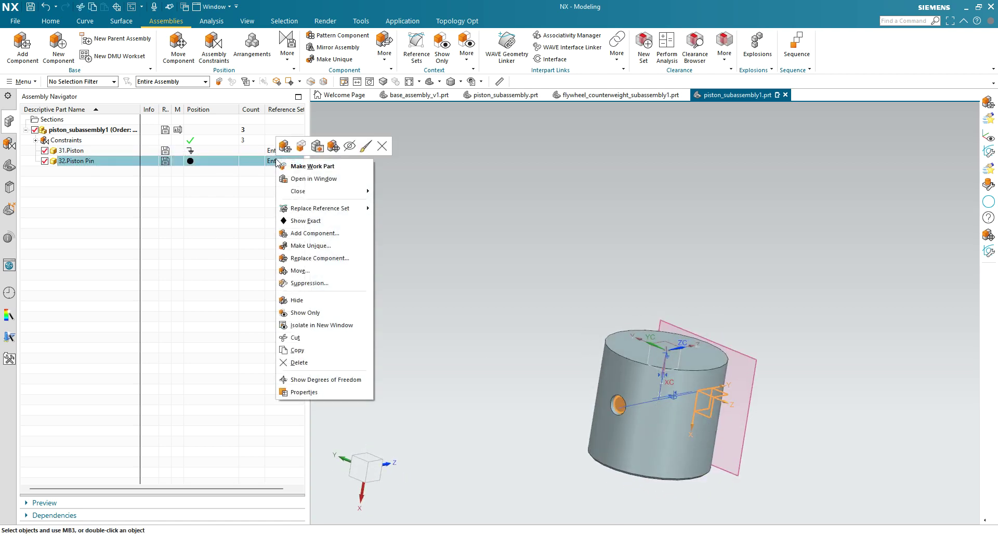
{"action": "left_click", "coordinate": [216, 147], "text": "ctrl"}
{"action": "right_click", "coordinate": [216, 148]}
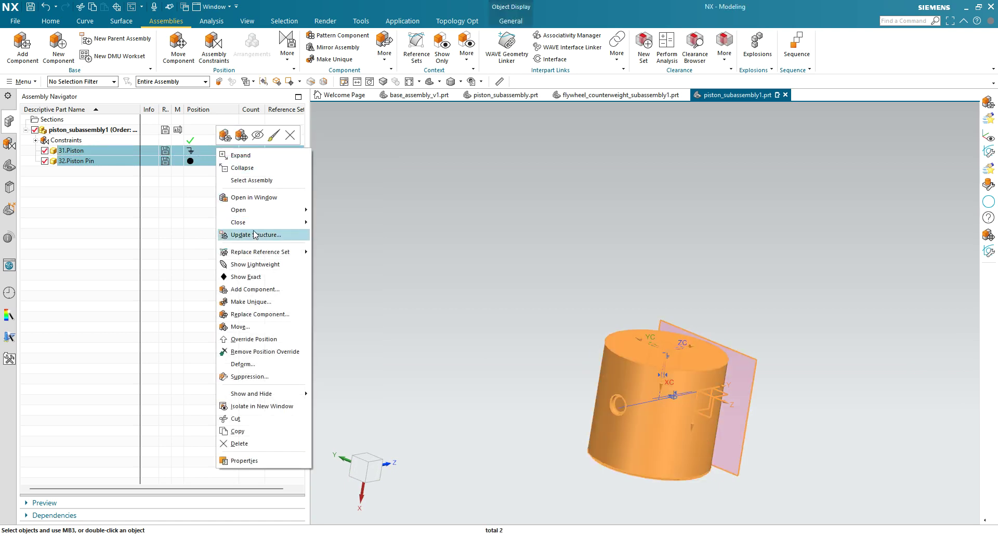
{"action": "mouse_move", "coordinate": [260, 253]}
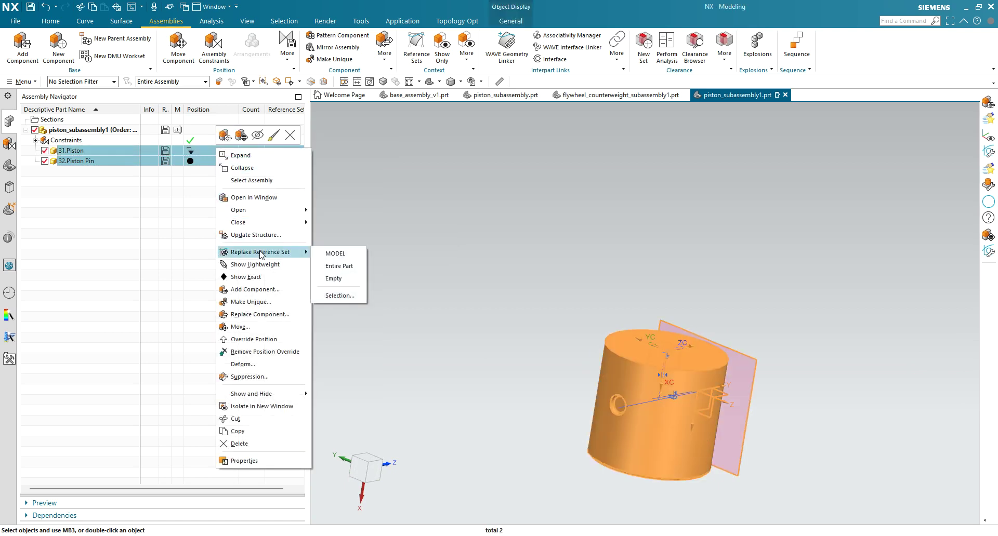
{"action": "left_click", "coordinate": [343, 254]}
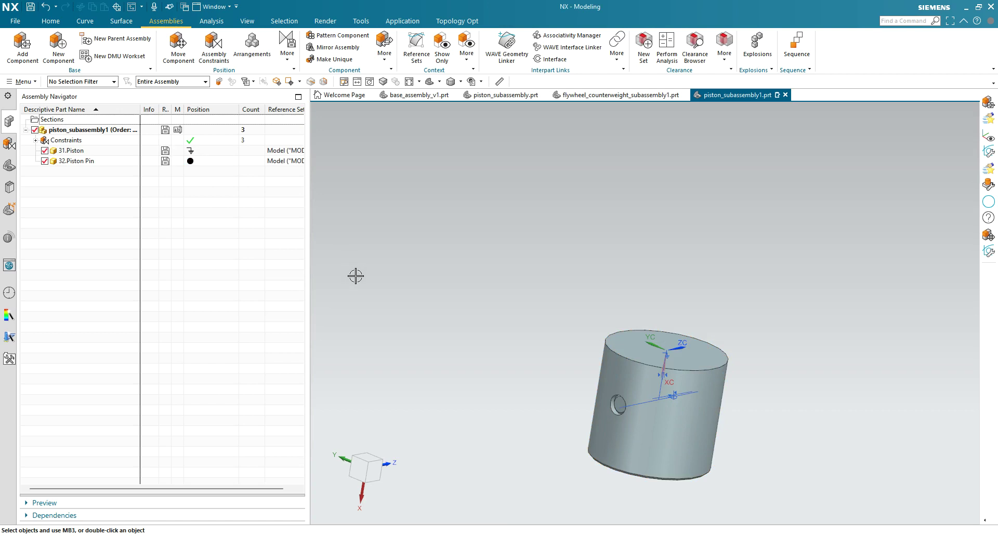
{"action": "left_click", "coordinate": [30, 11]}
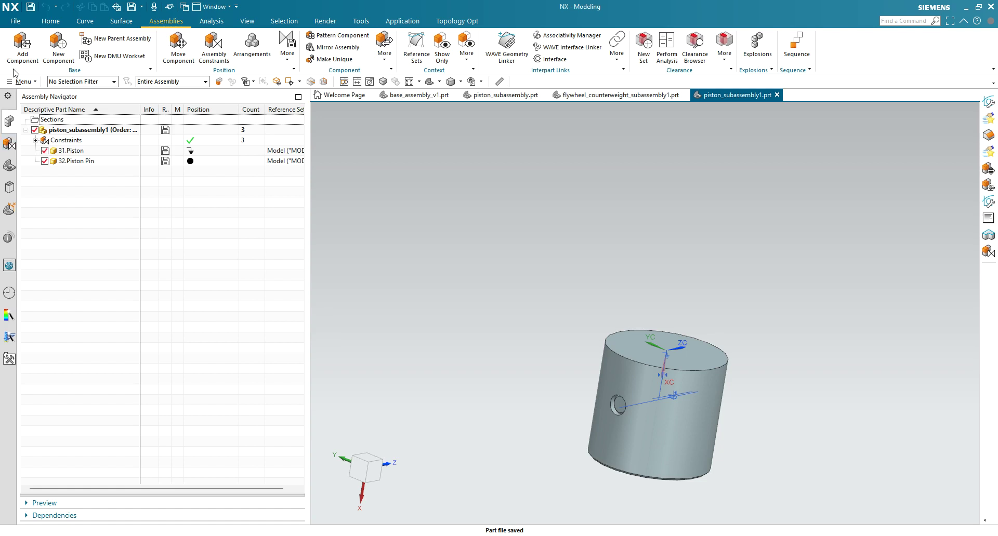
Start opening an existing part file and sort the files in the Stirling Engine NX1973v2 folder by date modified
{"action": "left_click", "coordinate": [15, 22]}
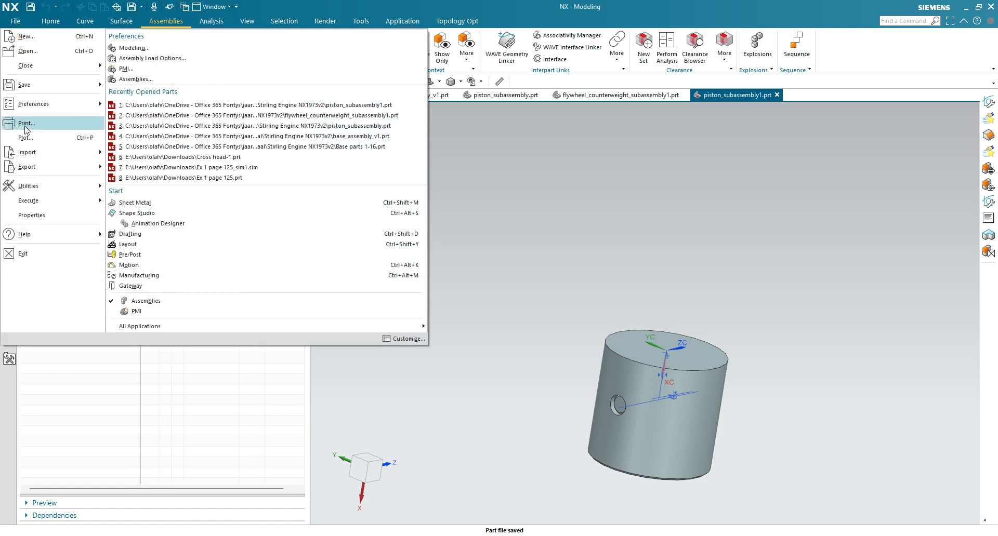
{"action": "left_click", "coordinate": [42, 52]}
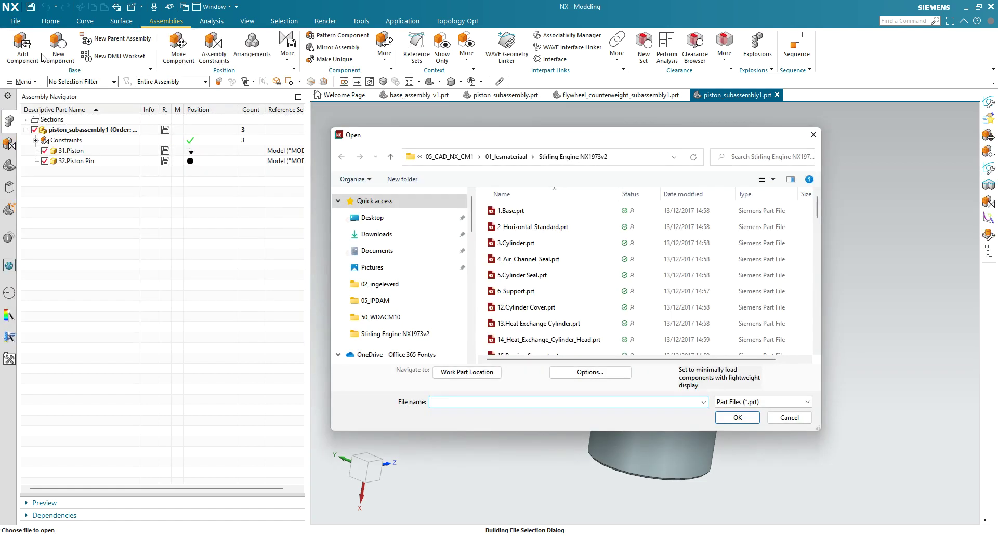
{"action": "scroll", "coordinate": [699, 254], "scroll_direction": "down", "scroll_amount": 10}
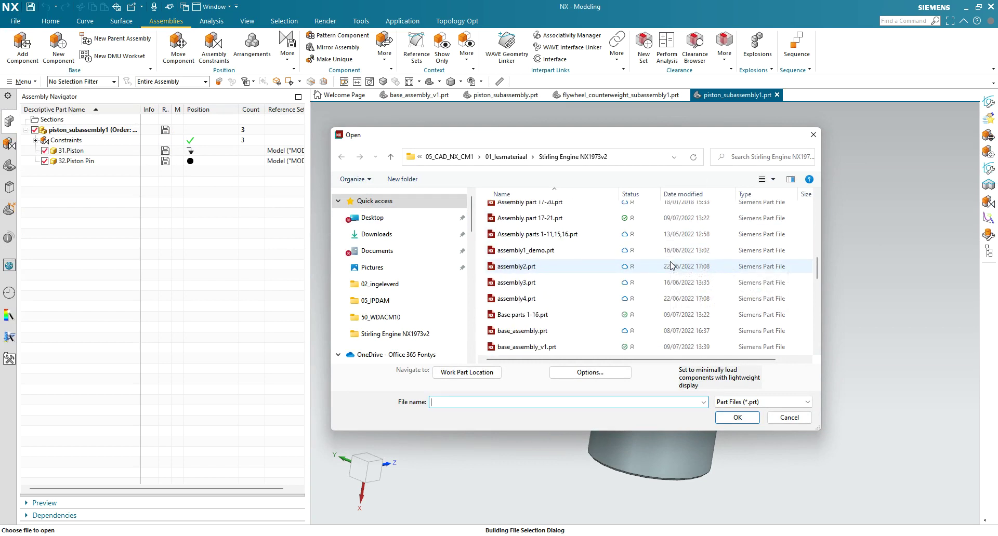
{"action": "scroll", "coordinate": [670, 267], "scroll_direction": "up", "scroll_amount": 5}
{"action": "scroll", "coordinate": [671, 266], "scroll_direction": "up", "scroll_amount": 4}
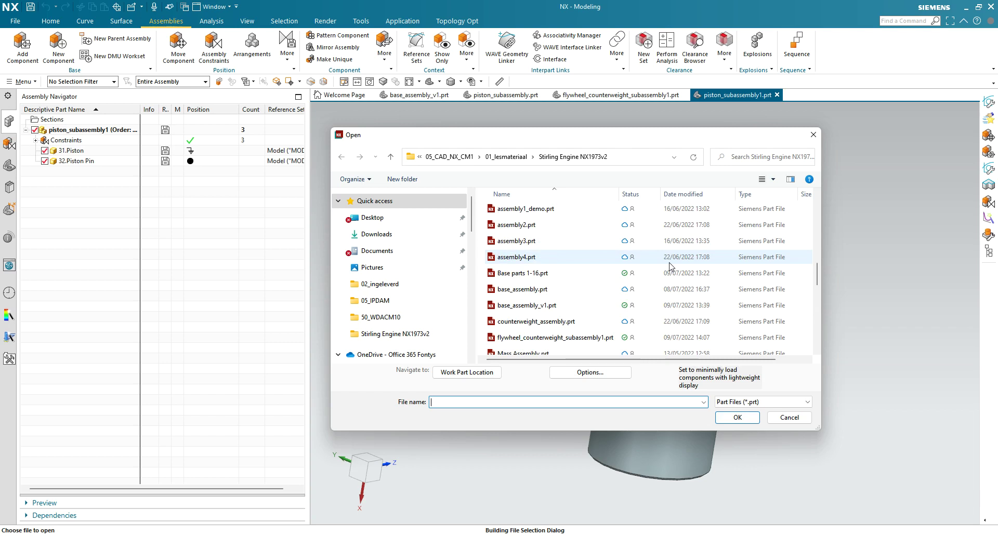
{"action": "scroll", "coordinate": [671, 267], "scroll_direction": "up", "scroll_amount": 5}
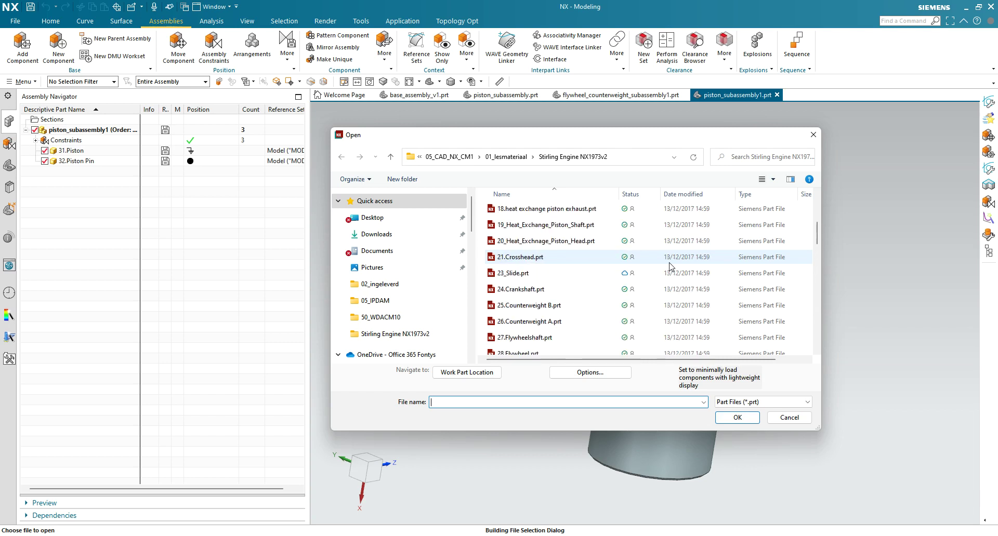
{"action": "left_click", "coordinate": [683, 194]}
Look through the date-sorted part files to find the base assembly for the complete engine
{"action": "scroll", "coordinate": [679, 229], "scroll_direction": "down", "scroll_amount": 3}
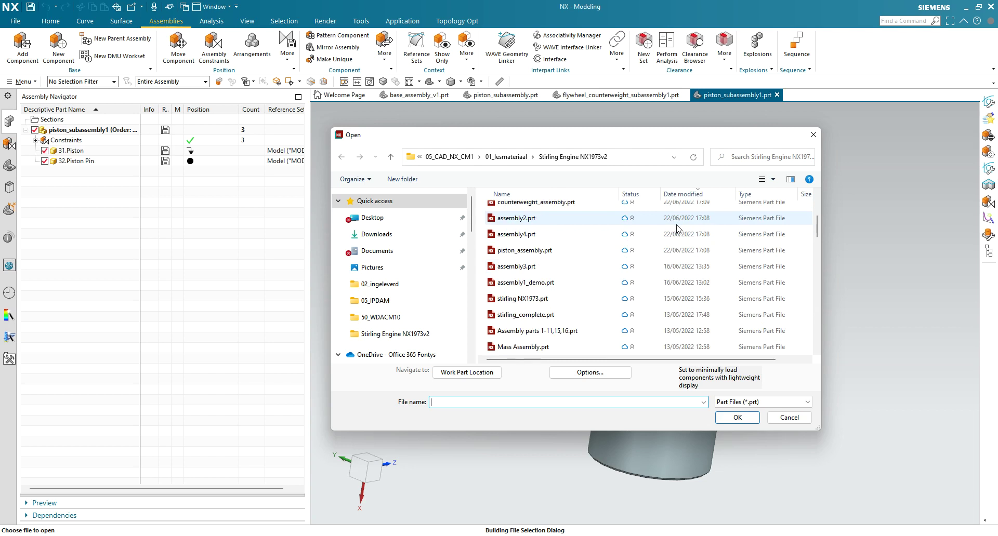
{"action": "scroll", "coordinate": [678, 229], "scroll_direction": "up", "scroll_amount": 1}
{"action": "scroll", "coordinate": [678, 229], "scroll_direction": "up", "scroll_amount": 2}
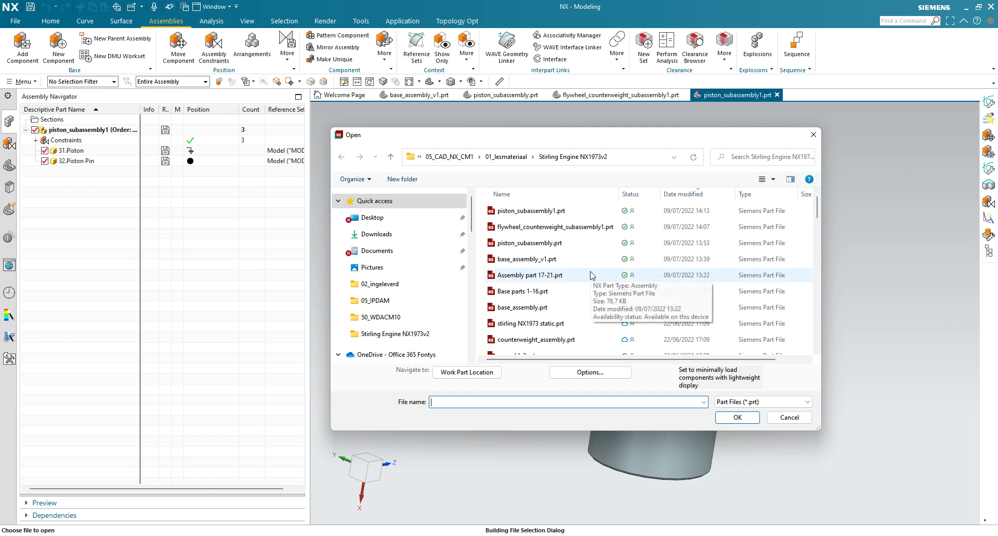
{"action": "scroll", "coordinate": [593, 286], "scroll_direction": "down", "scroll_amount": 1}
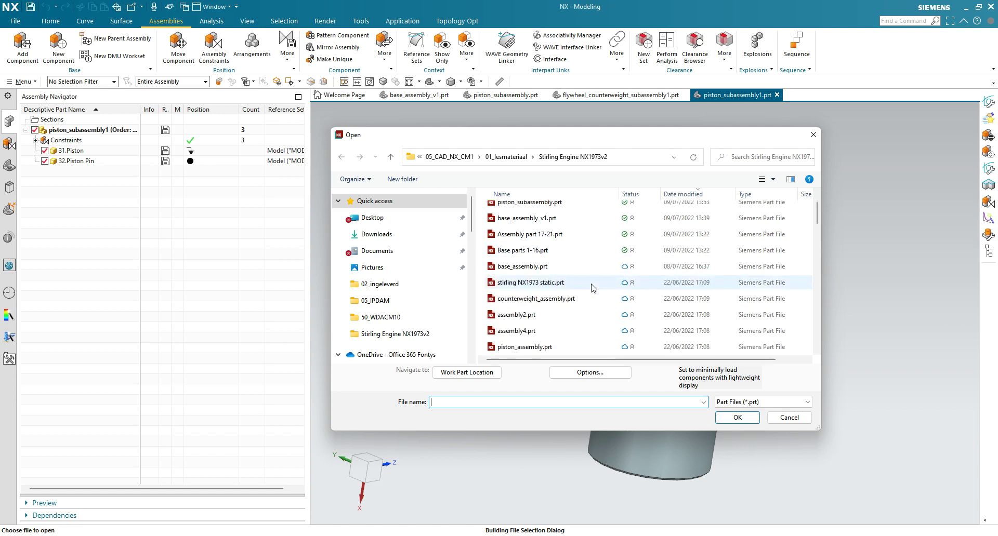
{"action": "scroll", "coordinate": [594, 288], "scroll_direction": "down", "scroll_amount": 1}
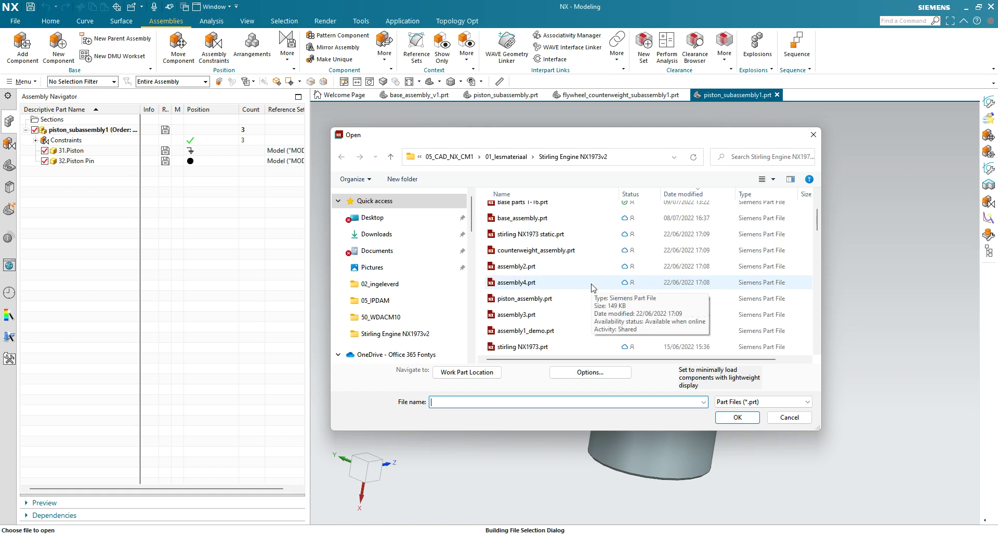
{"action": "scroll", "coordinate": [571, 331], "scroll_direction": "down", "scroll_amount": 2}
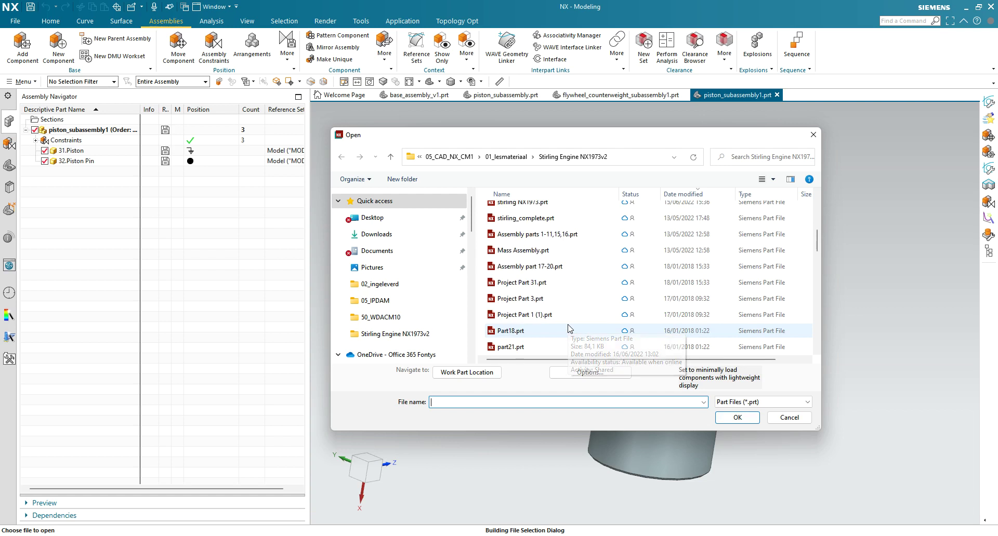
{"action": "scroll", "coordinate": [570, 329], "scroll_direction": "up", "scroll_amount": 3}
{"action": "scroll", "coordinate": [570, 329], "scroll_direction": "down", "scroll_amount": 6}
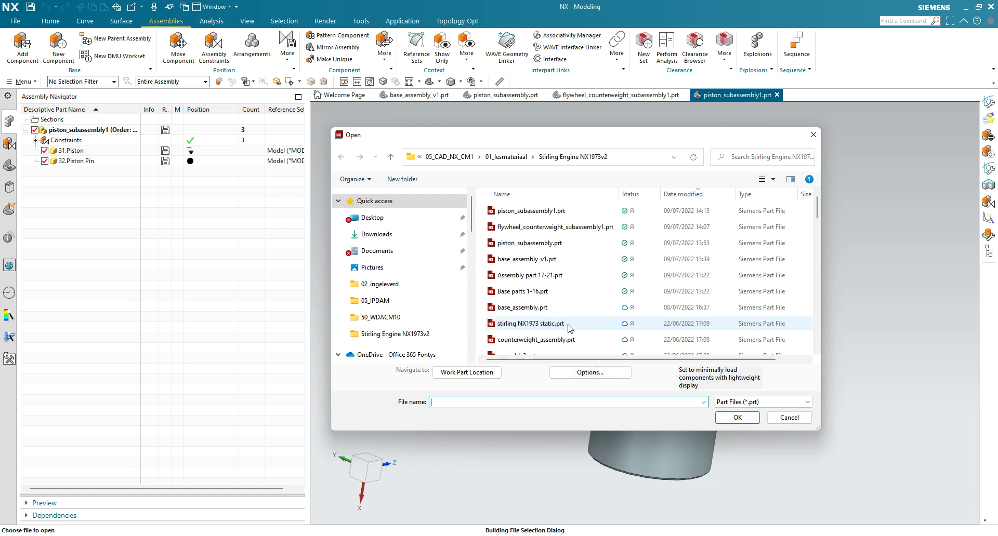
{"action": "scroll", "coordinate": [570, 328], "scroll_direction": "down", "scroll_amount": 3}
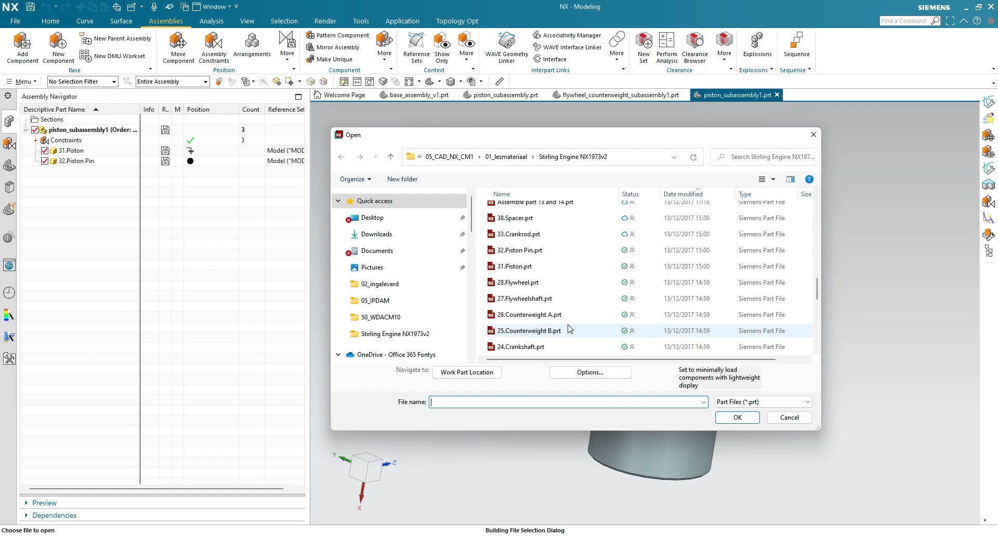
{"action": "scroll", "coordinate": [570, 329], "scroll_direction": "down", "scroll_amount": 4}
{"action": "scroll", "coordinate": [571, 329], "scroll_direction": "up", "scroll_amount": 7}
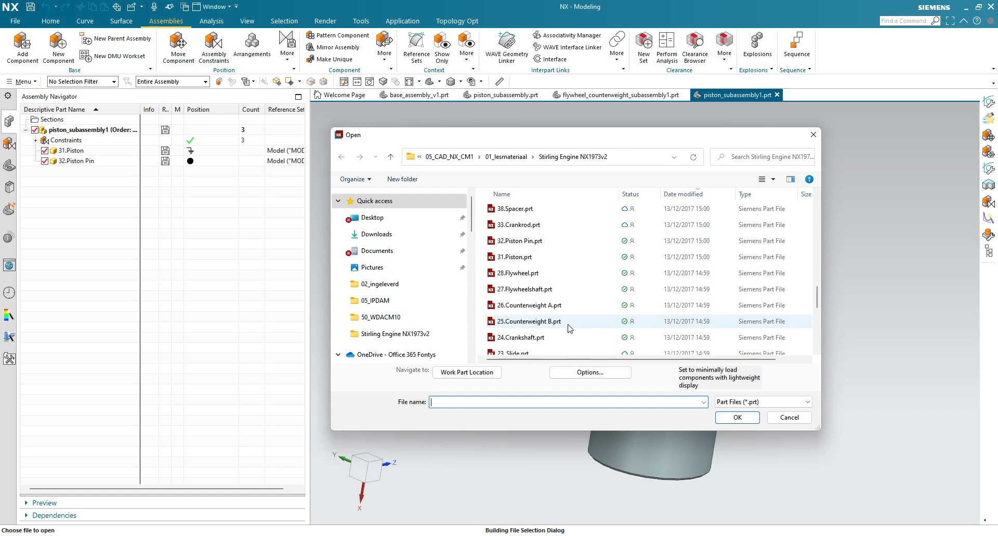
{"action": "scroll", "coordinate": [572, 326], "scroll_direction": "up", "scroll_amount": 10}
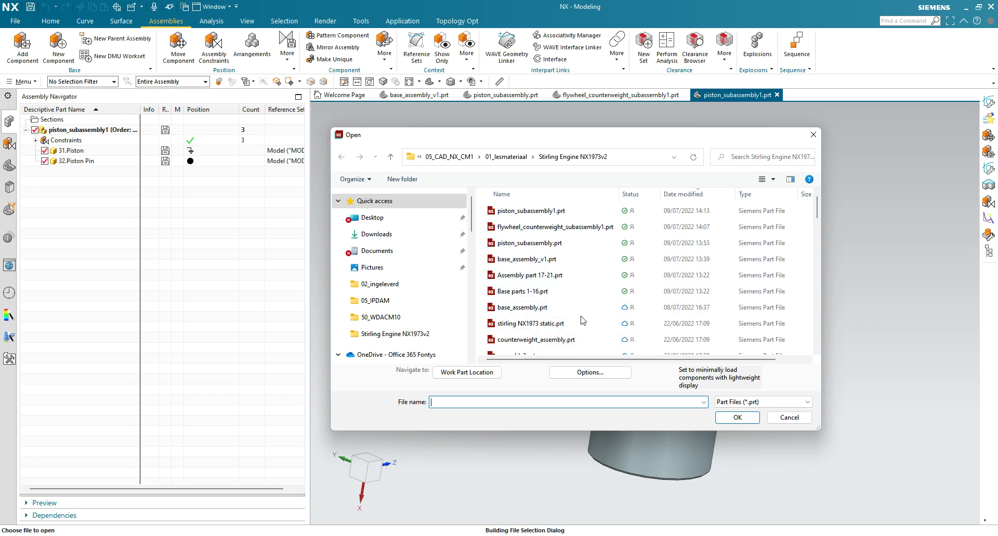
{"action": "scroll", "coordinate": [581, 321], "scroll_direction": "down", "scroll_amount": 1}
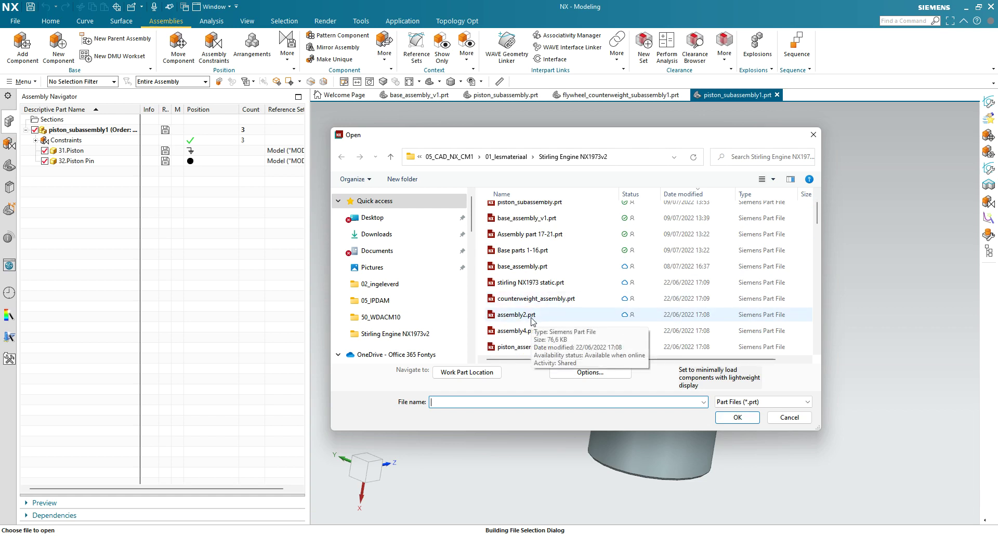
{"action": "scroll", "coordinate": [545, 321], "scroll_direction": "down", "scroll_amount": 3}
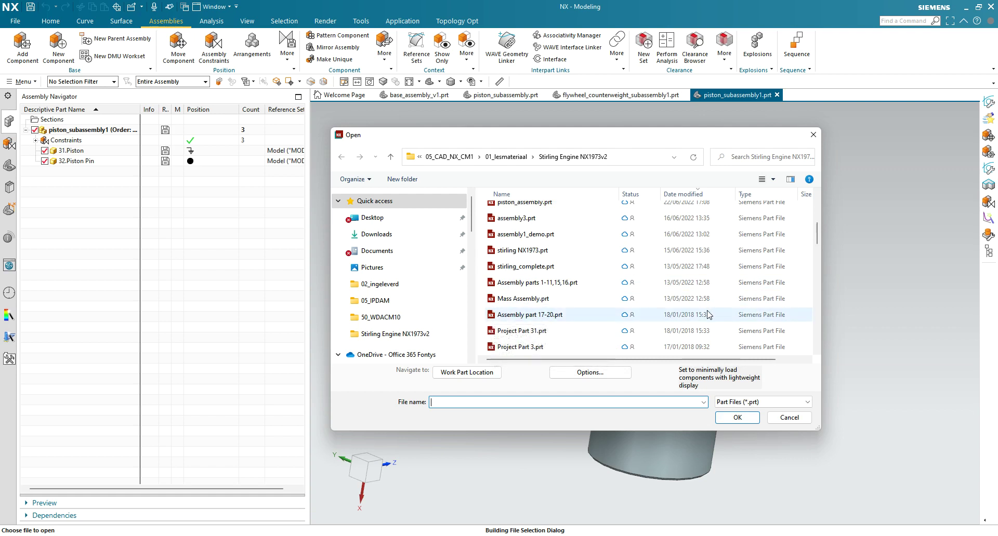
{"action": "scroll", "coordinate": [559, 285], "scroll_direction": "up", "scroll_amount": 3}
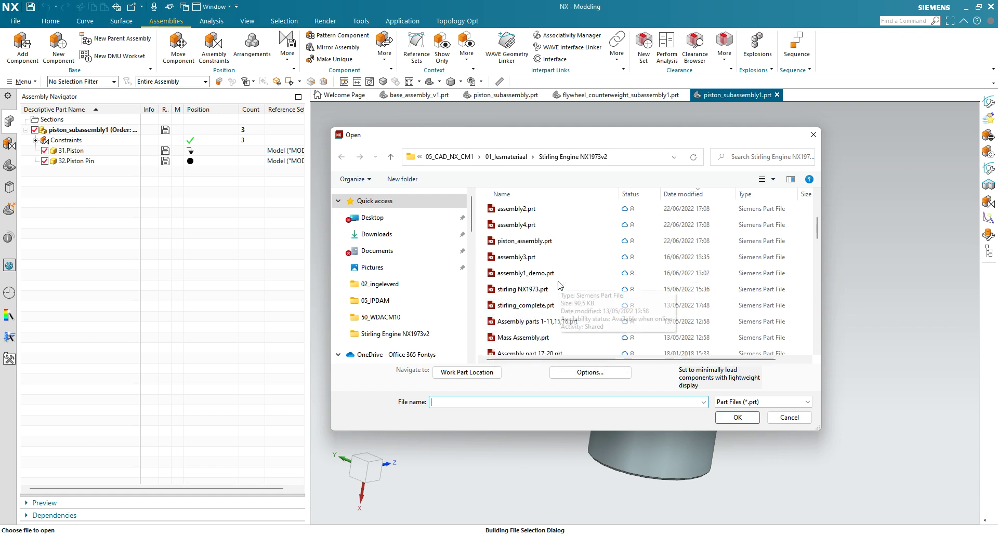
{"action": "scroll", "coordinate": [559, 285], "scroll_direction": "up", "scroll_amount": 1}
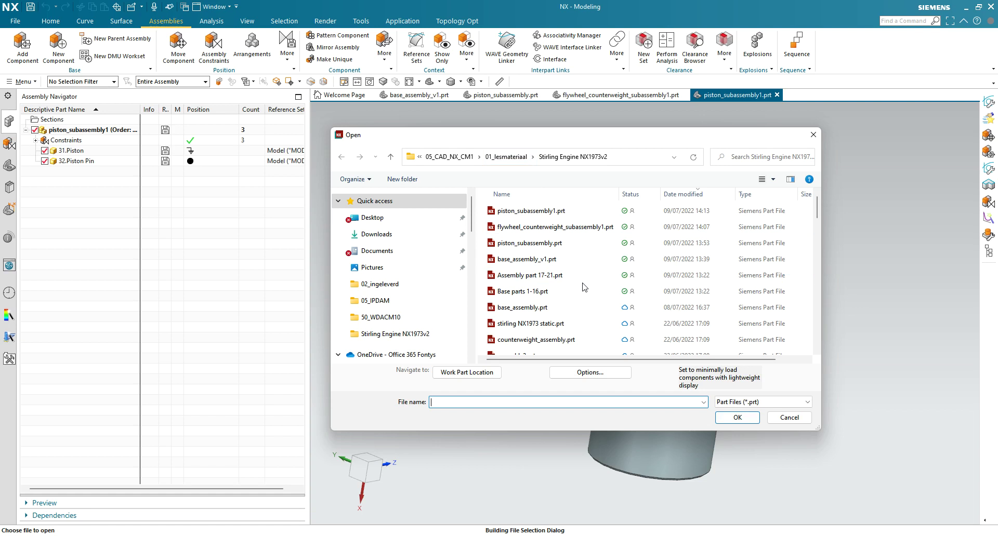
Open the assembly file Base parts 1-16.prt
{"action": "scroll", "coordinate": [590, 288], "scroll_direction": "down", "scroll_amount": 1}
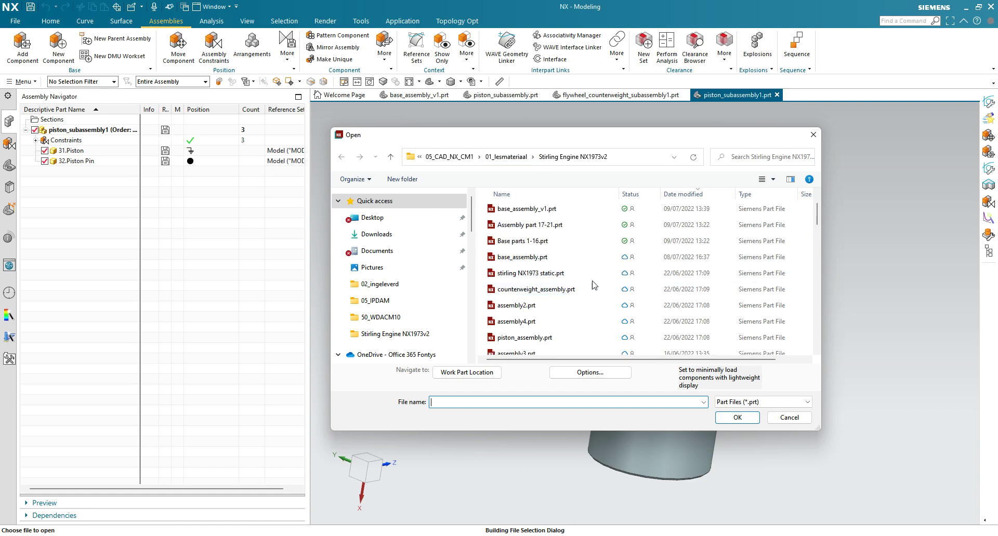
{"action": "left_click", "coordinate": [536, 246]}
{"action": "left_click", "coordinate": [723, 422]}
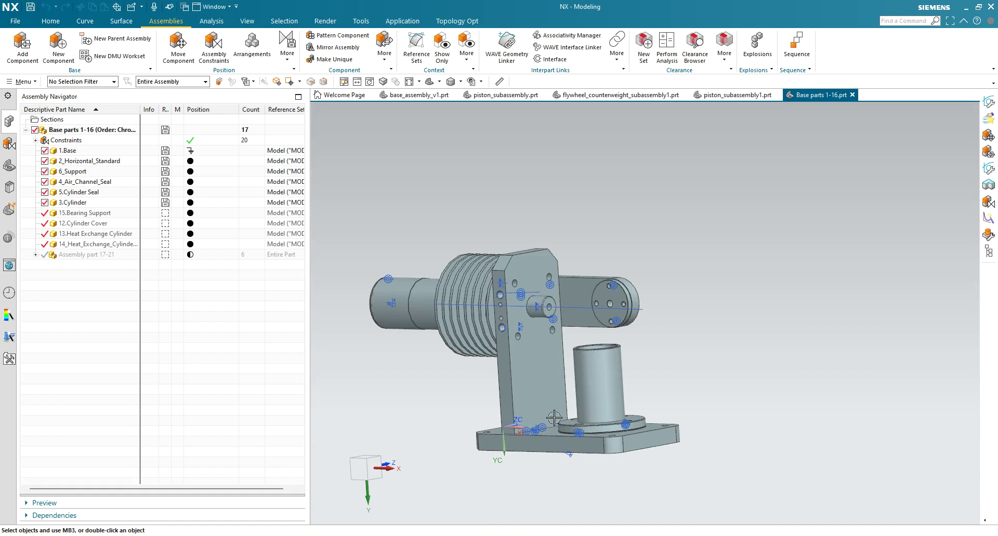
Delete the component Assembly part 17-21 from the base assembly together with its assembly constraints
{"action": "middle_click_drag", "start_coordinate": [423, 368], "coordinate": [436, 367]}
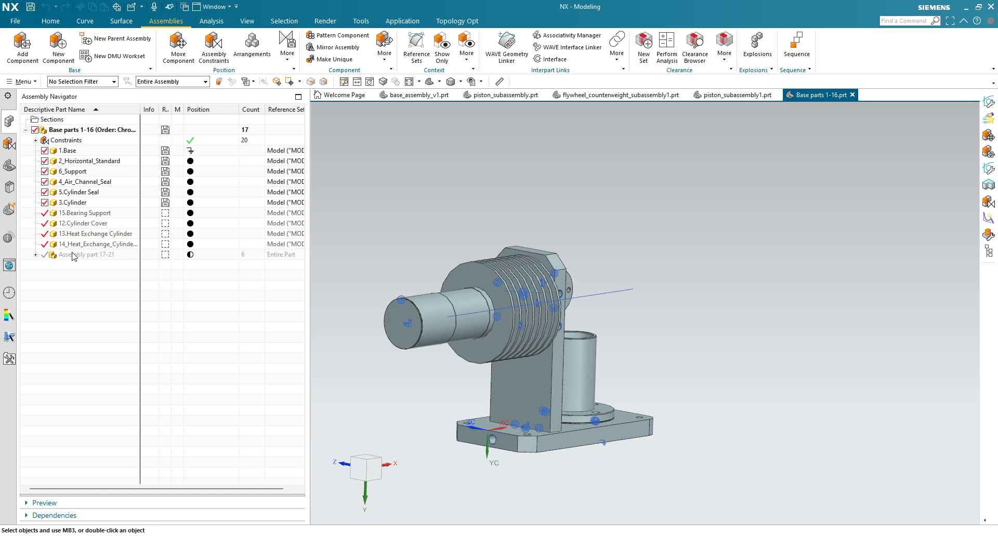
{"action": "left_click", "coordinate": [73, 255]}
{"action": "right_click", "coordinate": [73, 255]}
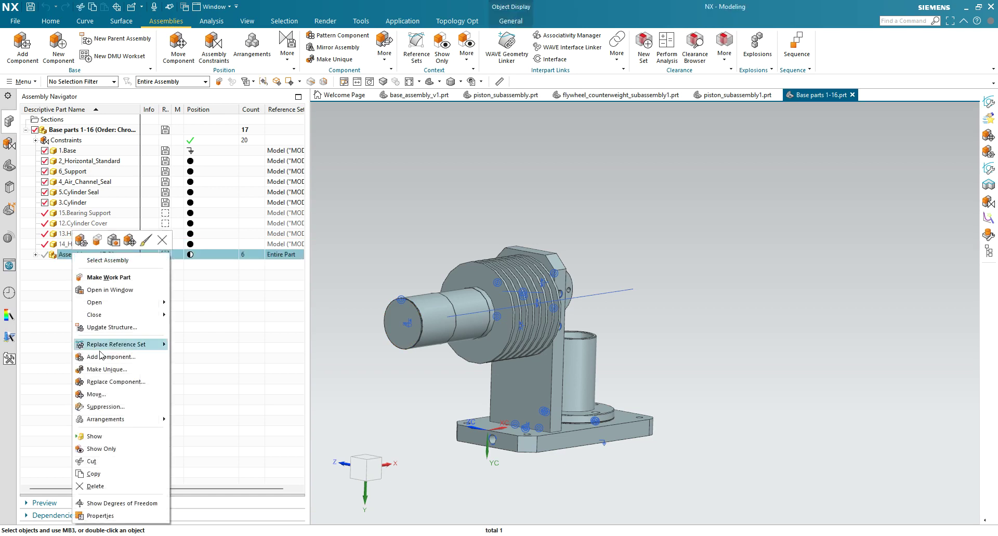
{"action": "left_click", "coordinate": [95, 486]}
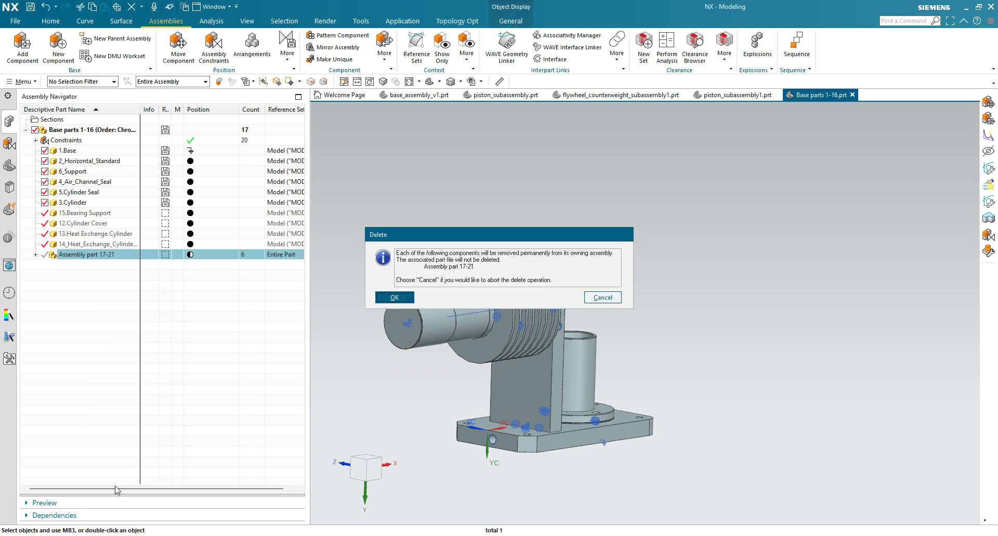
{"action": "left_click", "coordinate": [385, 299]}
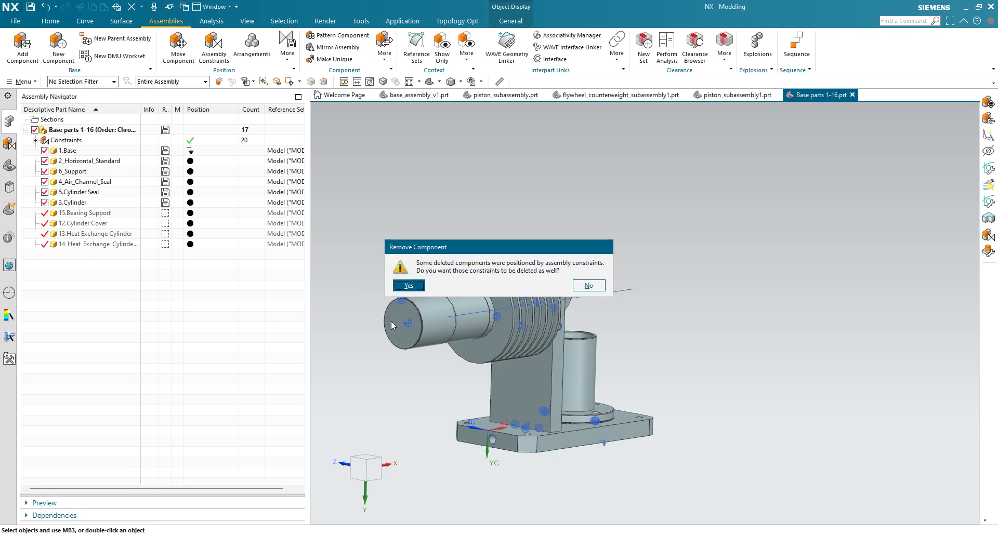
{"action": "left_click", "coordinate": [409, 286]}
{"action": "middle_click_drag", "start_coordinate": [685, 483], "coordinate": [614, 486]}
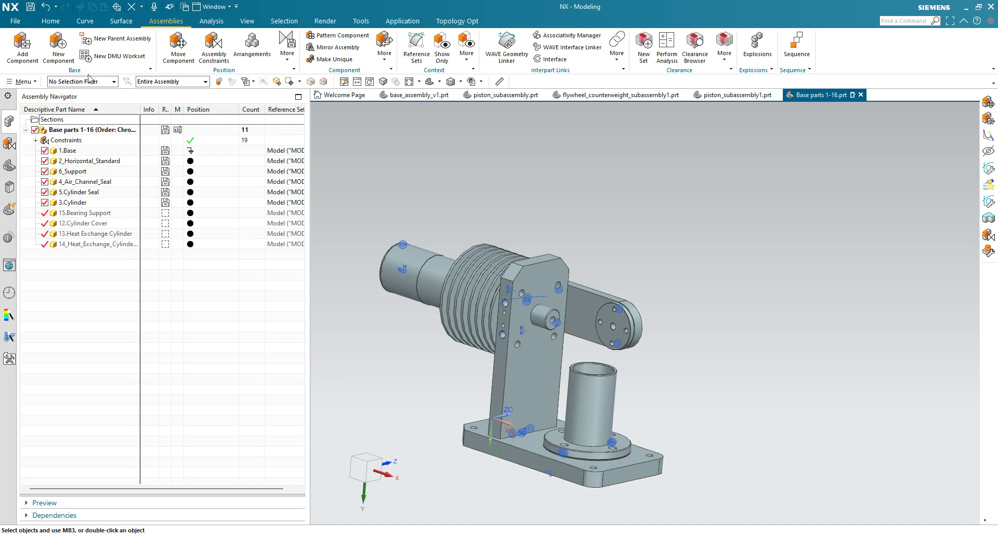
Save the base assembly as a new part file named stirling_engine_july.prt in the Stirling Engine NX1973v2 folder
{"action": "left_click", "coordinate": [15, 22]}
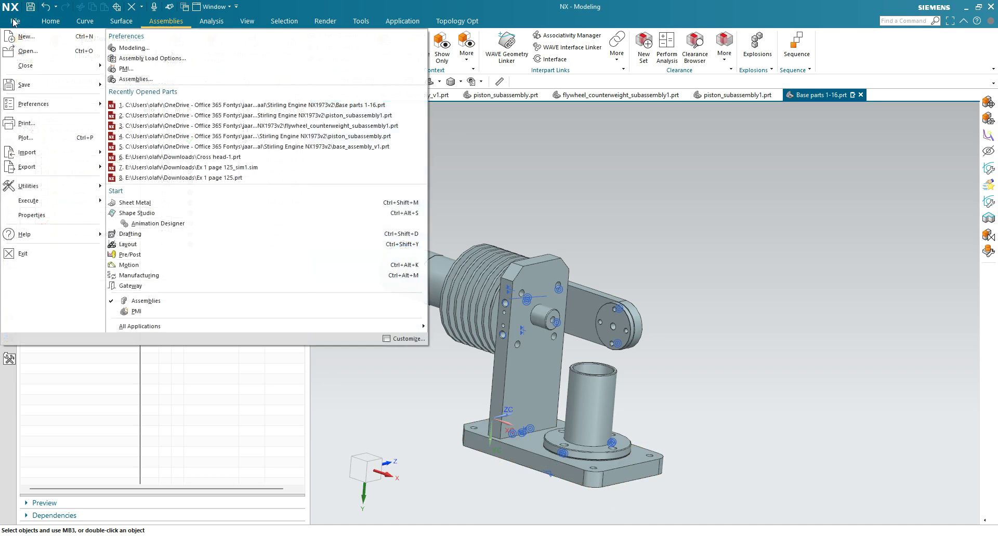
{"action": "mouse_move", "coordinate": [24, 87]}
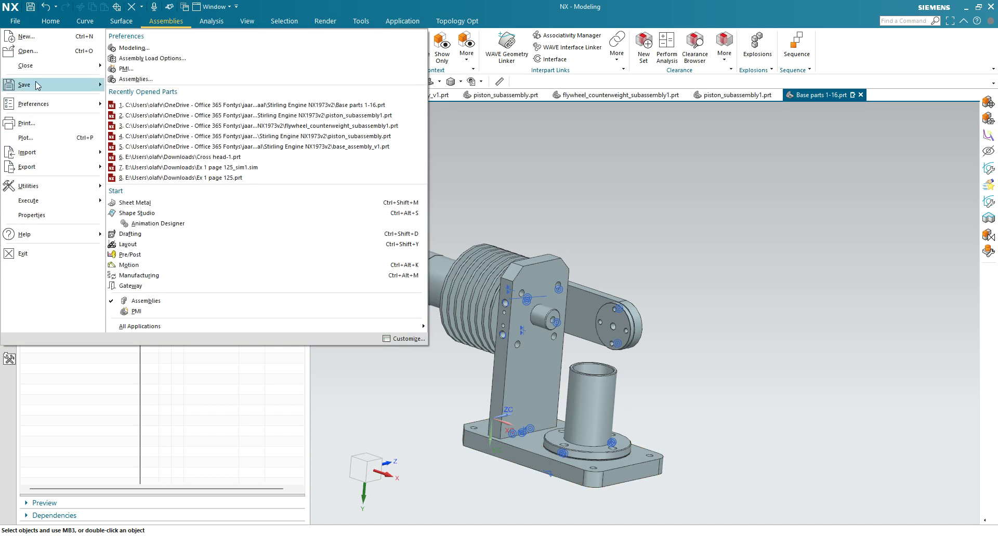
{"action": "left_click", "coordinate": [137, 89]}
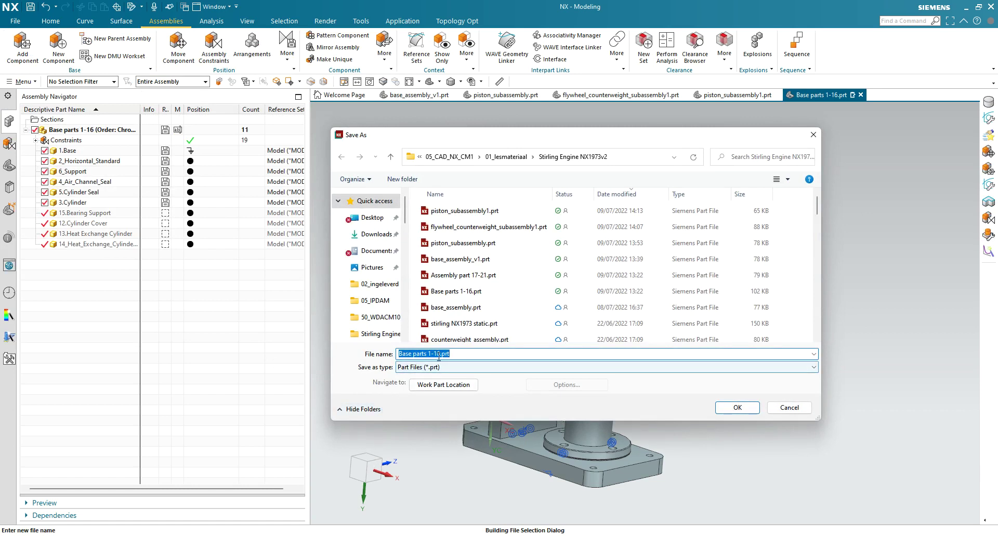
{"action": "left_click_drag", "start_coordinate": [440, 355], "coordinate": [350, 344]}
{"action": "type", "text": "stu"}
{"action": "type", "text": "rling_e"}
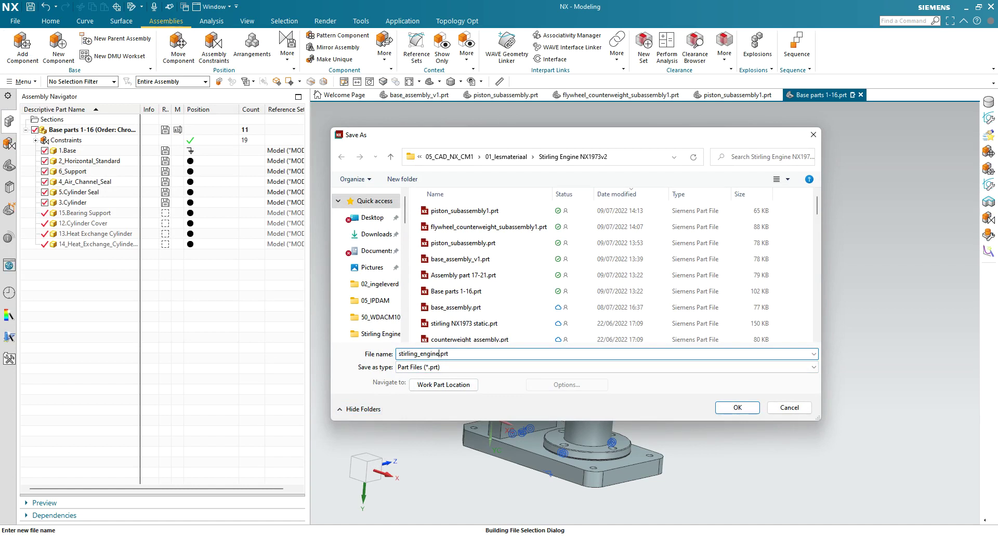
{"action": "type", "text": "ngine_july"}
{"action": "key", "text": "Return"}
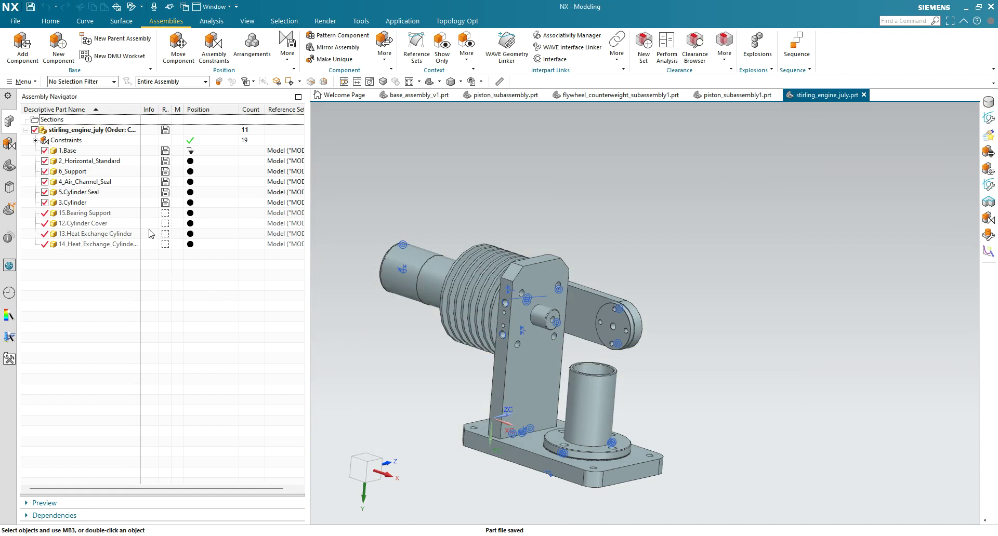
Select the entire stirling_engine_july assembly and open all of its components partially
{"action": "left_click", "coordinate": [94, 217]}
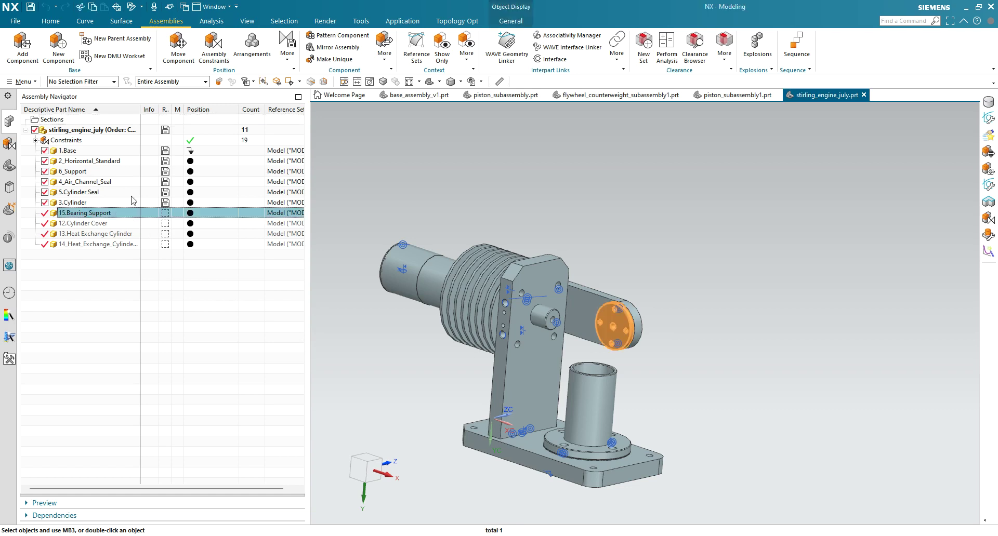
{"action": "left_click", "coordinate": [96, 131]}
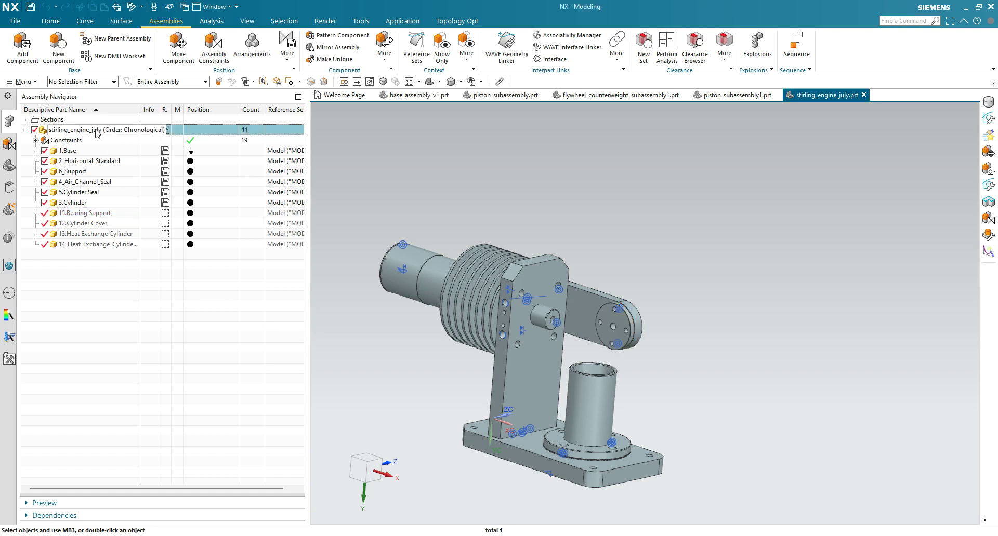
{"action": "right_click", "coordinate": [97, 133]}
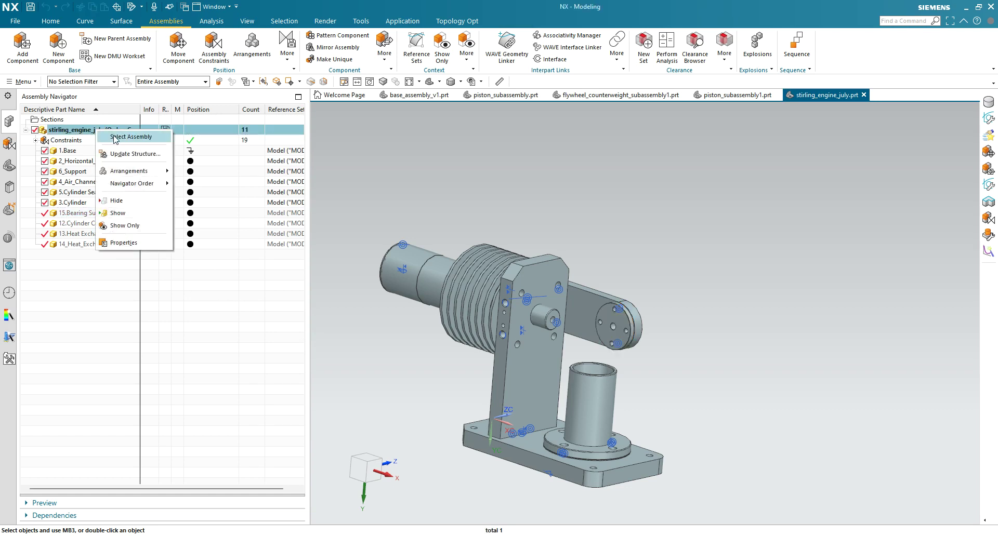
{"action": "left_click", "coordinate": [116, 137]}
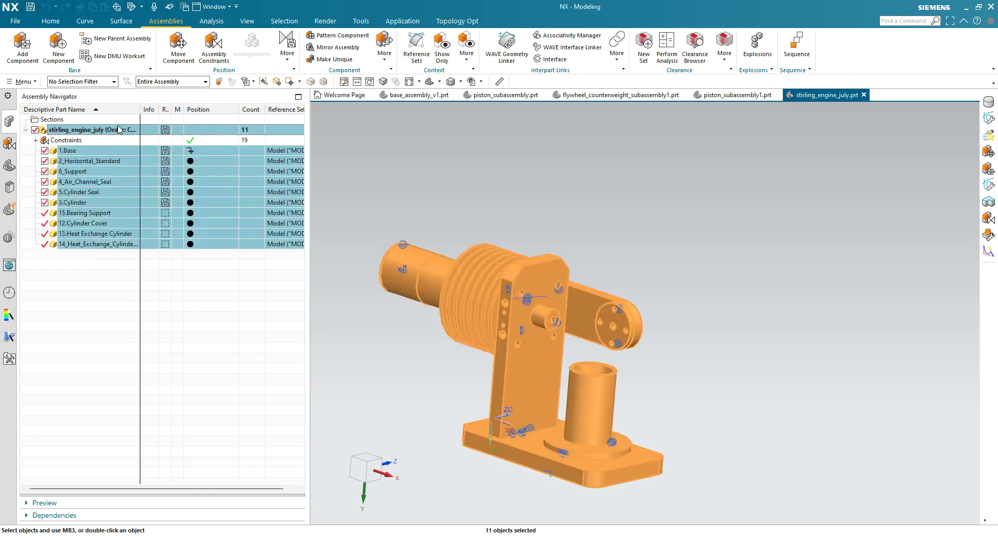
{"action": "right_click", "coordinate": [120, 130]}
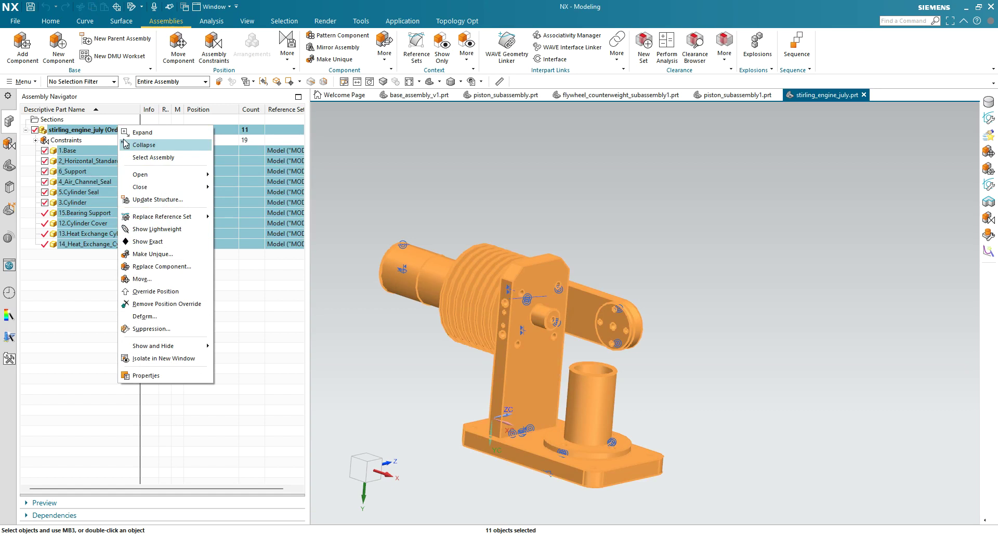
{"action": "mouse_move", "coordinate": [149, 175]}
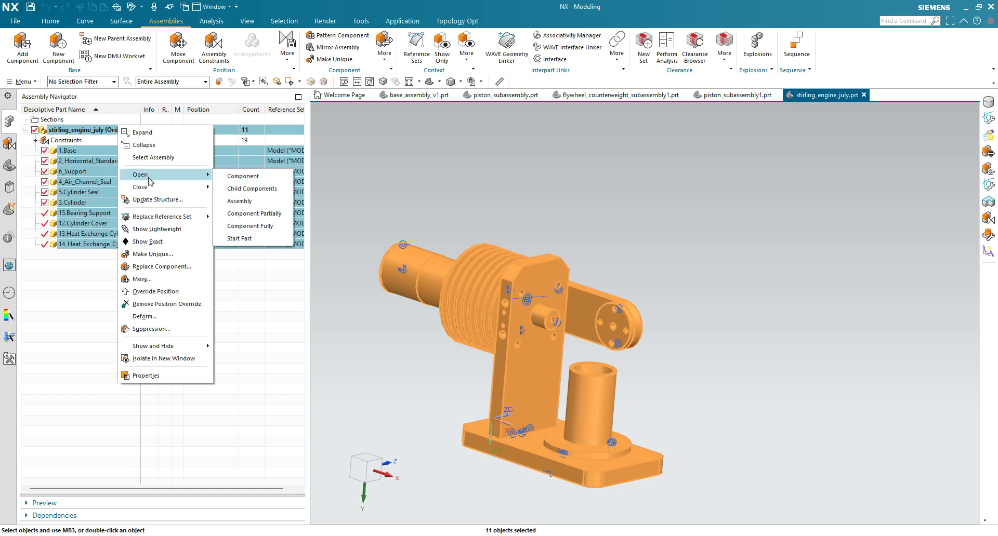
{"action": "left_click", "coordinate": [261, 215]}
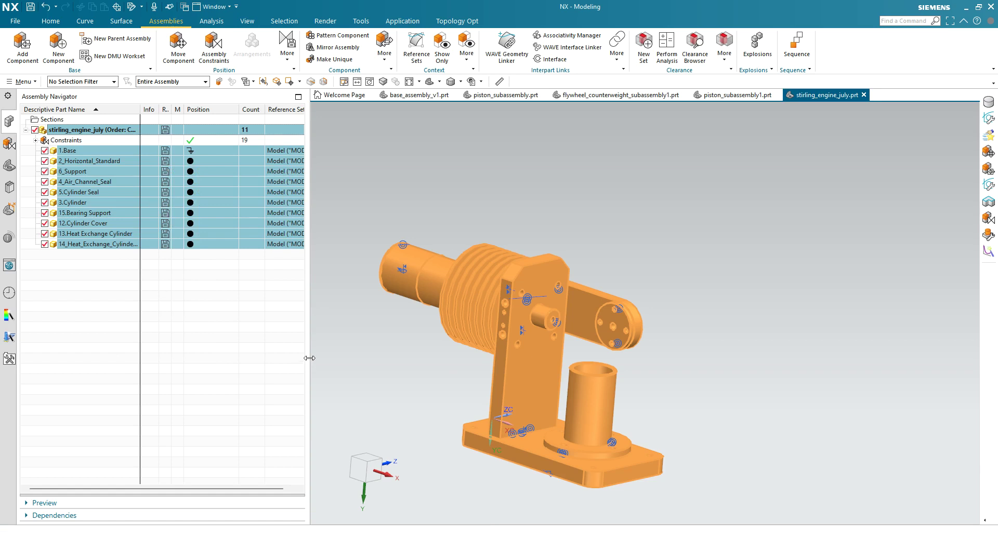
{"action": "middle_click_drag", "start_coordinate": [354, 350], "coordinate": [409, 344]}
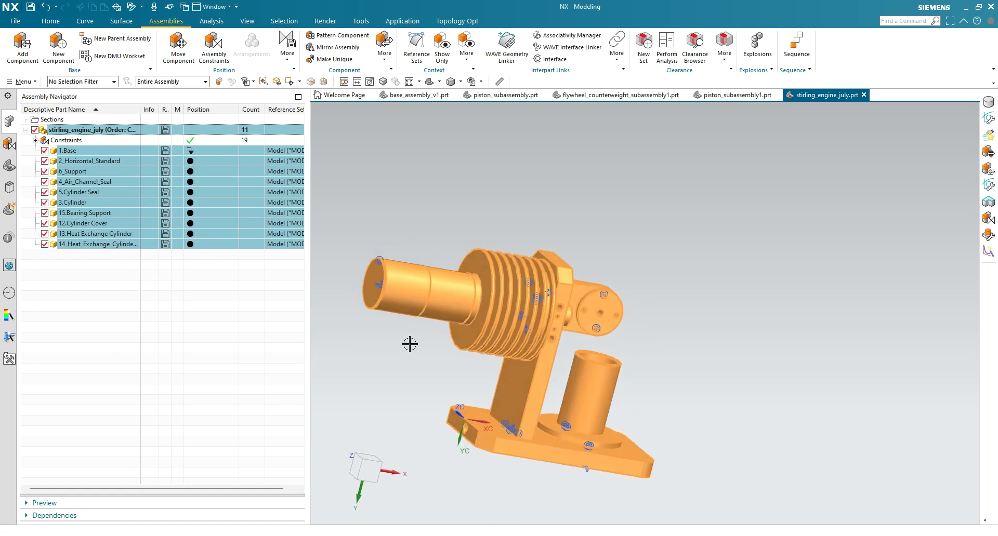
{"action": "scroll", "coordinate": [410, 344], "scroll_direction": "down", "scroll_amount": 2}
{"action": "left_click", "coordinate": [278, 314]}
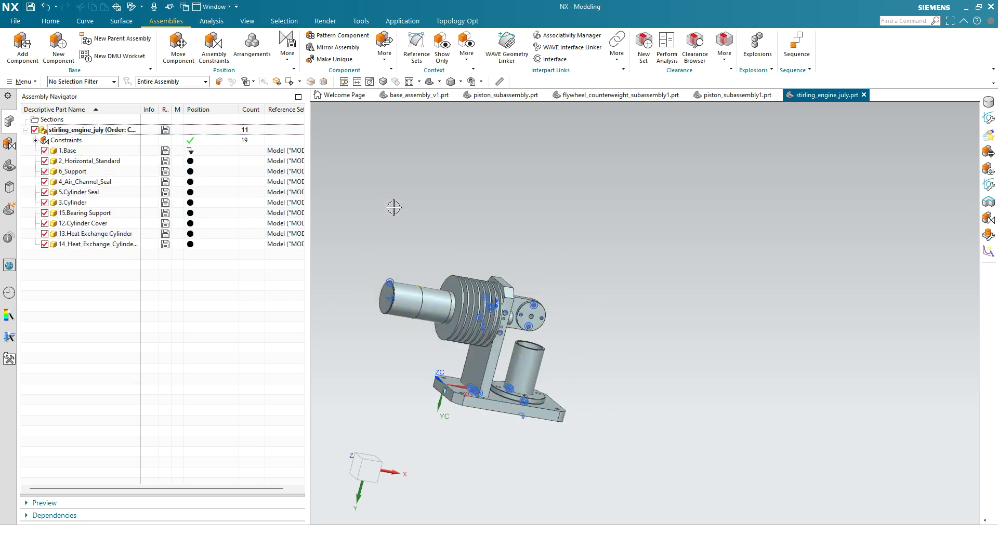
{"action": "middle_click_drag", "start_coordinate": [419, 201], "coordinate": [381, 218]}
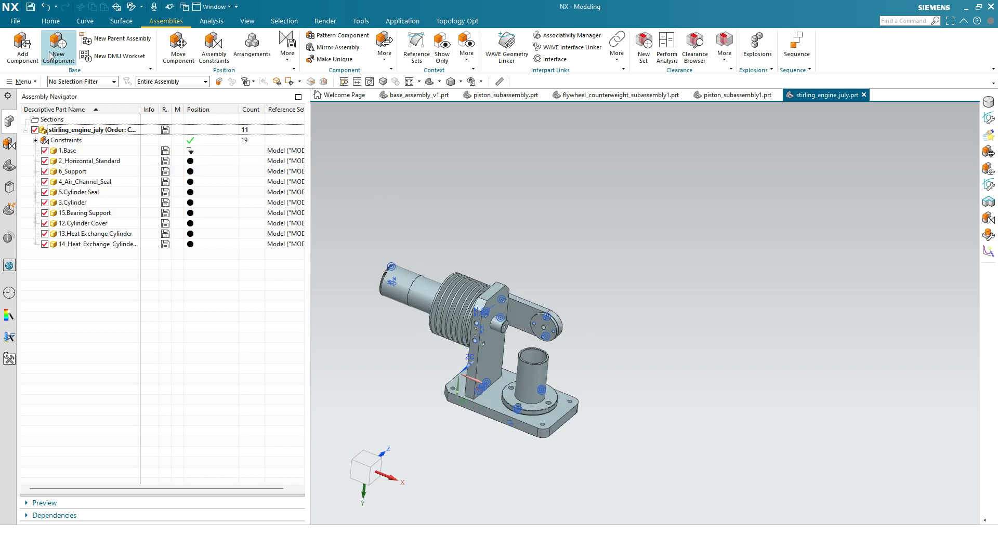
Start adding a component, check the open piston subassembly files, and choose piston_subassembly.prt as the part for stirling_engine_july
{"action": "left_click", "coordinate": [30, 49]}
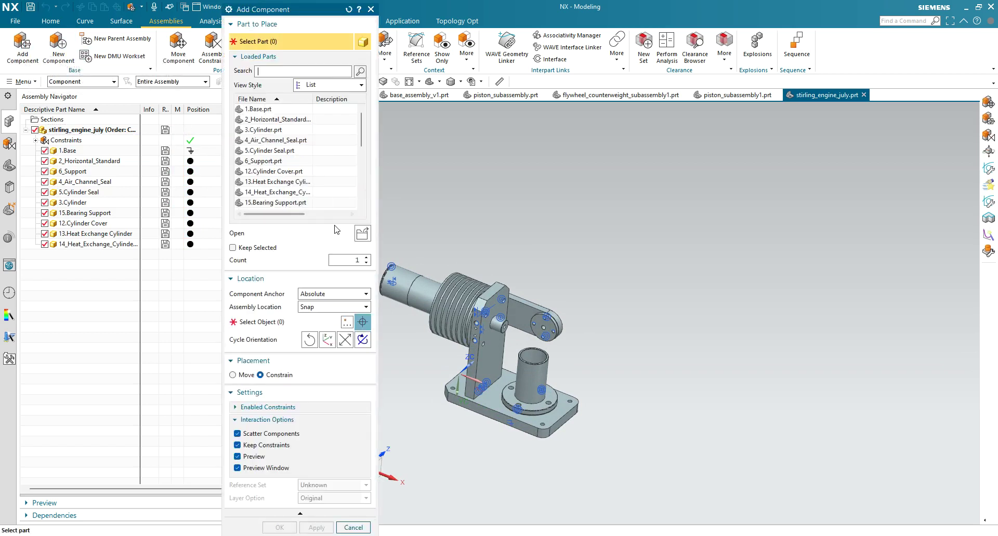
{"action": "left_click_drag", "start_coordinate": [363, 140], "coordinate": [359, 211]}
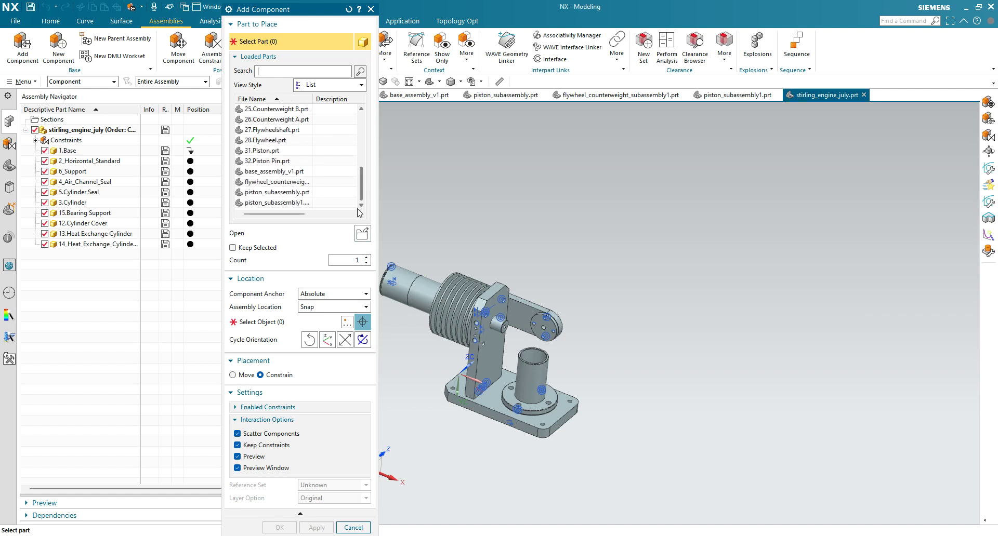
{"action": "mouse_move", "coordinate": [510, 100]}
{"action": "mouse_move", "coordinate": [750, 98]}
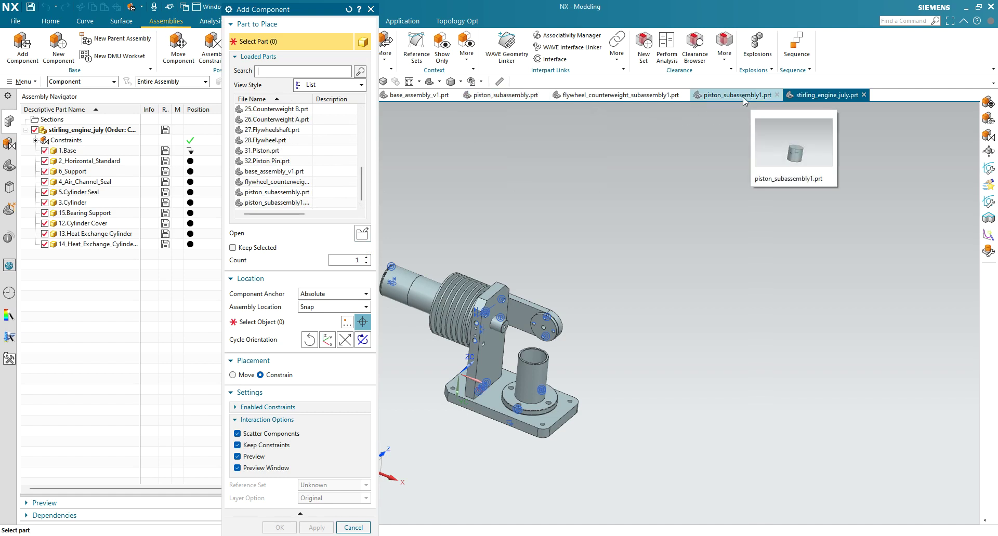
{"action": "left_click", "coordinate": [504, 96]}
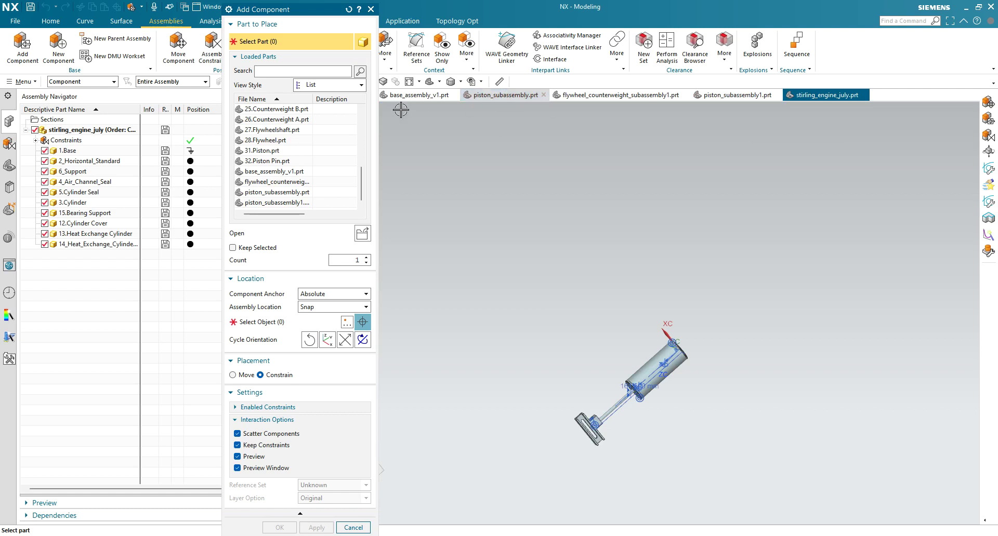
{"action": "mouse_move", "coordinate": [317, 205]}
{"action": "left_click", "coordinate": [297, 193]}
{"action": "mouse_move", "coordinate": [296, 196]}
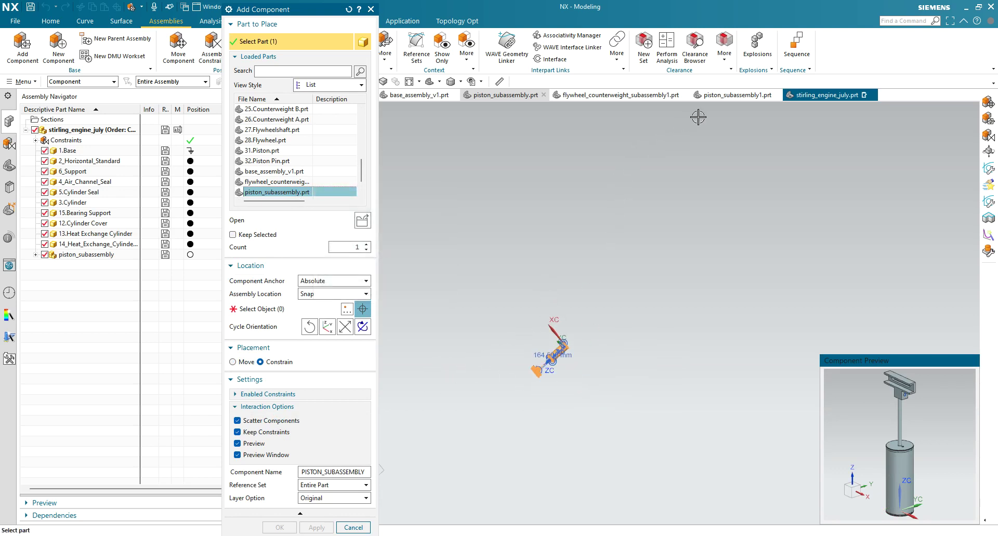
{"action": "left_click", "coordinate": [823, 99]}
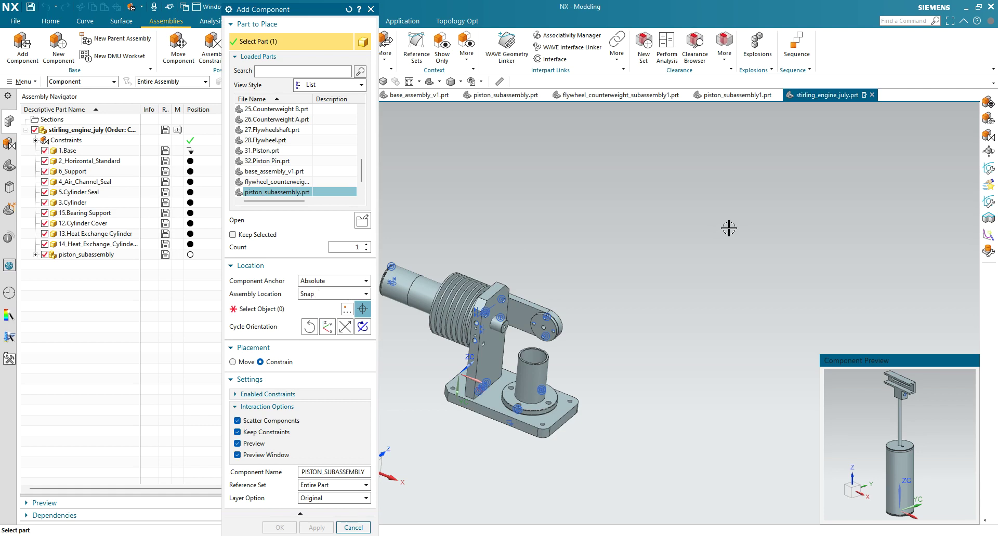
Reselect piston_subassembly.prt as the part to add and place it in the empty space above the engine
{"action": "left_click", "coordinate": [703, 219]}
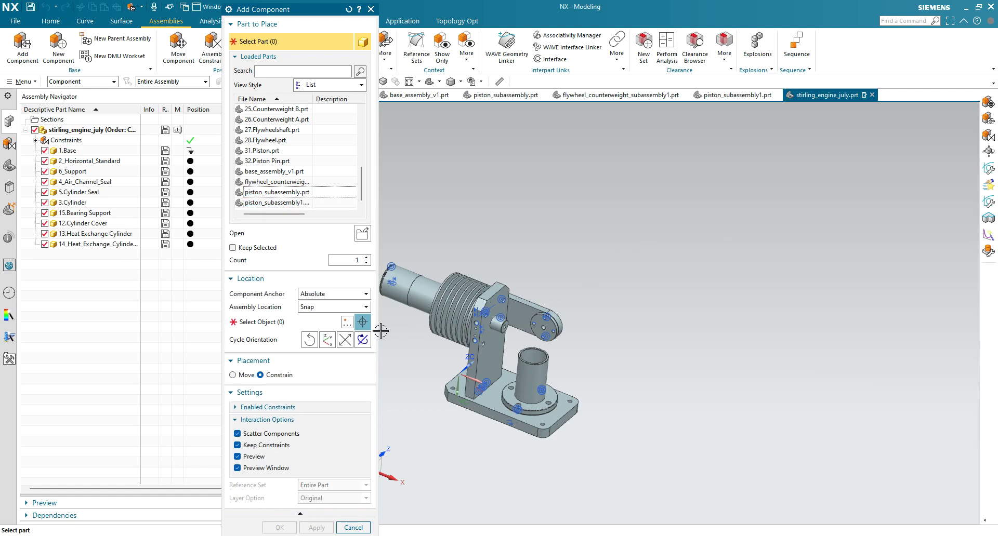
{"action": "scroll", "coordinate": [402, 349], "scroll_direction": "down", "scroll_amount": 4}
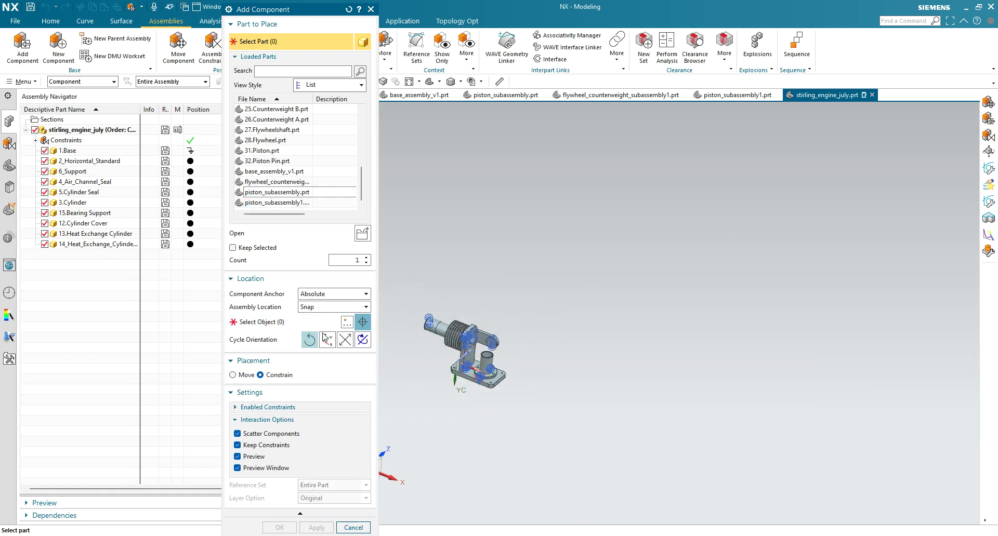
{"action": "left_click", "coordinate": [262, 321]}
{"action": "left_click", "coordinate": [282, 42]}
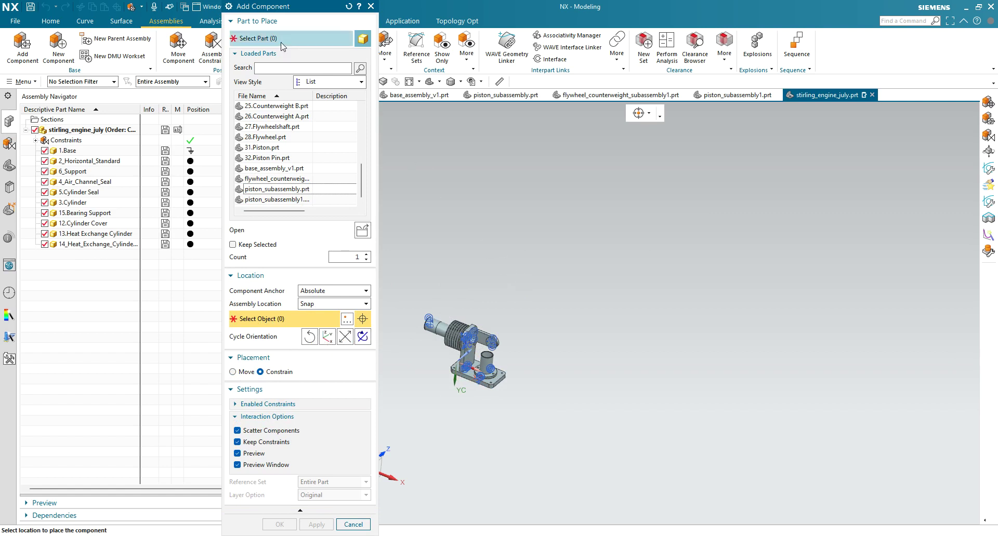
{"action": "left_click", "coordinate": [307, 195]}
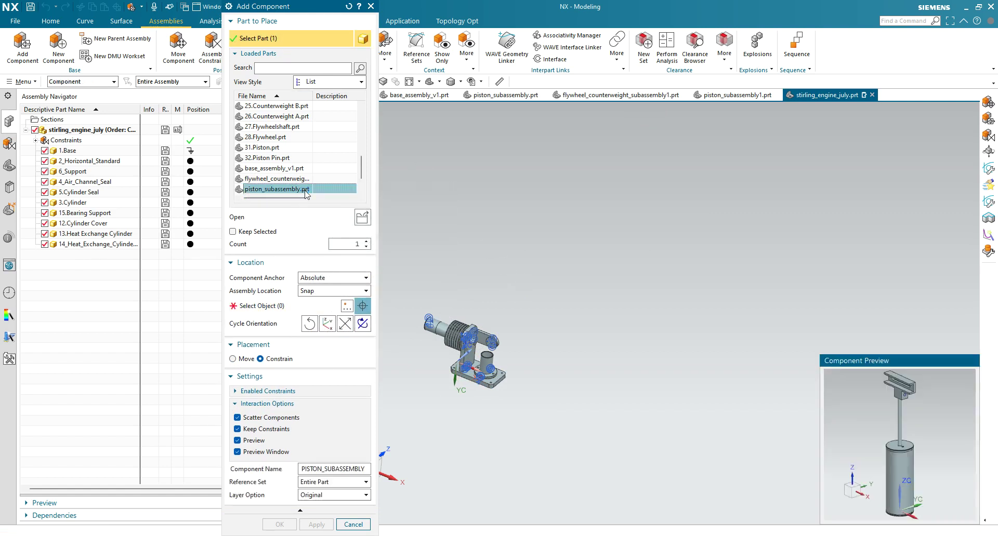
{"action": "left_click", "coordinate": [262, 306]}
{"action": "left_click", "coordinate": [516, 269]}
{"action": "middle_click_drag", "start_coordinate": [505, 292], "coordinate": [480, 296]}
Align the centerline of the piston subassembly's rod with the centerline of the cylinder cover using a Touch/Align constraint
{"action": "left_click", "coordinate": [247, 370]}
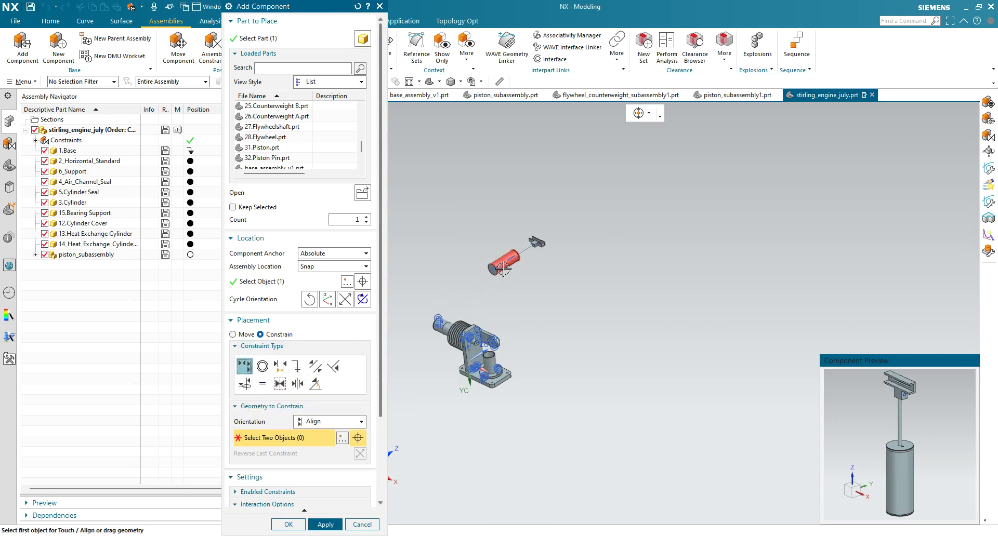
{"action": "scroll", "coordinate": [520, 263], "scroll_direction": "up", "scroll_amount": 5}
{"action": "left_click", "coordinate": [535, 227]}
{"action": "scroll", "coordinate": [529, 306], "scroll_direction": "down", "scroll_amount": 4}
{"action": "scroll", "coordinate": [482, 358], "scroll_direction": "up", "scroll_amount": 3}
{"action": "scroll", "coordinate": [481, 358], "scroll_direction": "up", "scroll_amount": 5}
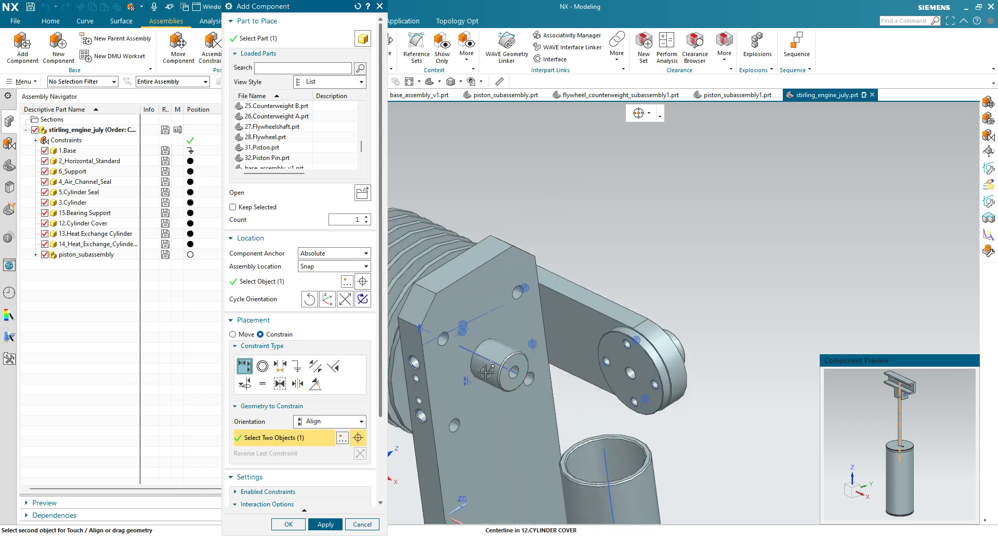
{"action": "left_click", "coordinate": [491, 362]}
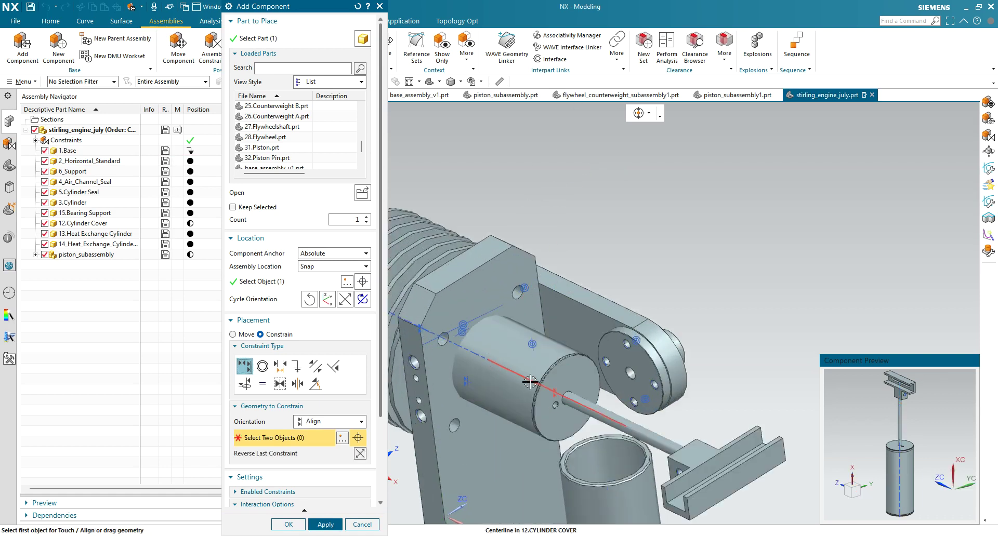
Move the piston subassembly along its axis into the cylinder, turn its yoke upright, and apply the component placement
{"action": "scroll", "coordinate": [530, 381], "scroll_direction": "down", "scroll_amount": 2}
{"action": "scroll", "coordinate": [558, 303], "scroll_direction": "down", "scroll_amount": 2}
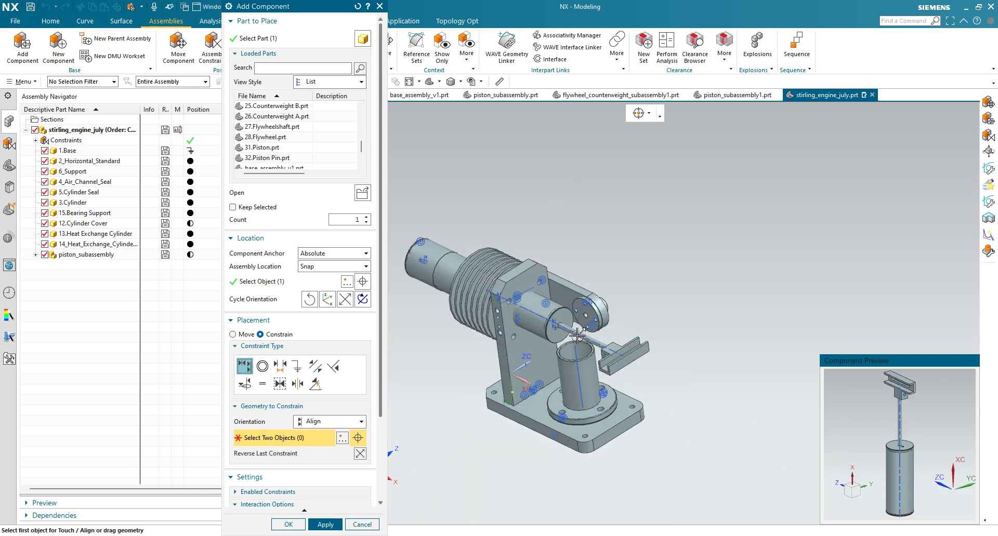
{"action": "left_click_drag", "start_coordinate": [552, 334], "coordinate": [495, 281]}
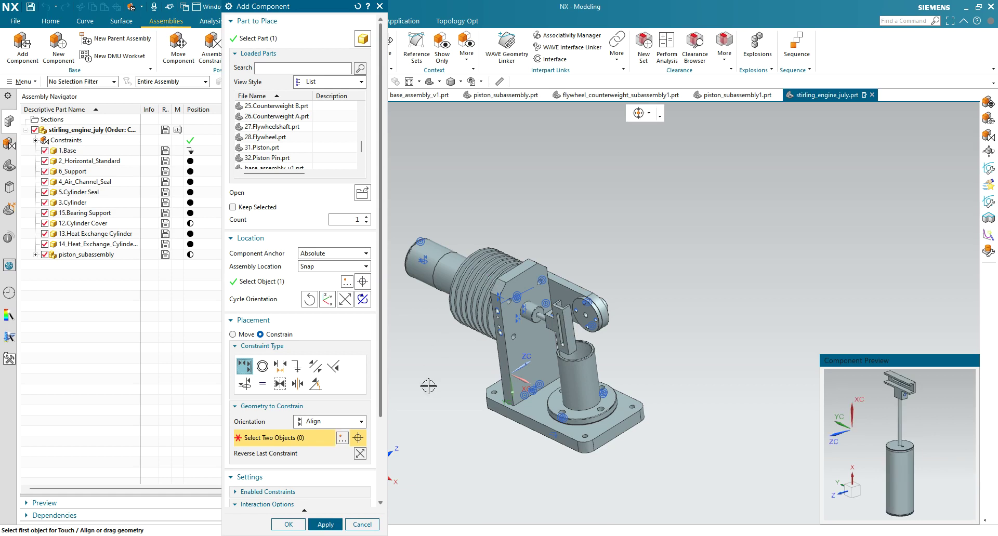
{"action": "left_click", "coordinate": [322, 524]}
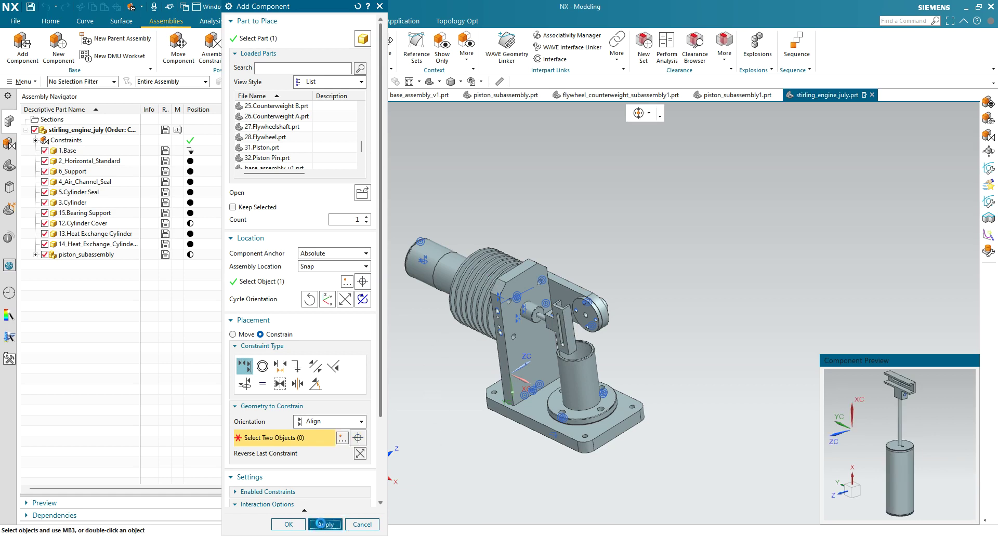
Choose piston_subassembly1.prt as the next part to add and place it in the empty space beside the engine
{"action": "left_click_drag", "start_coordinate": [361, 136], "coordinate": [359, 165]}
{"action": "left_click_drag", "start_coordinate": [357, 166], "coordinate": [358, 191]}
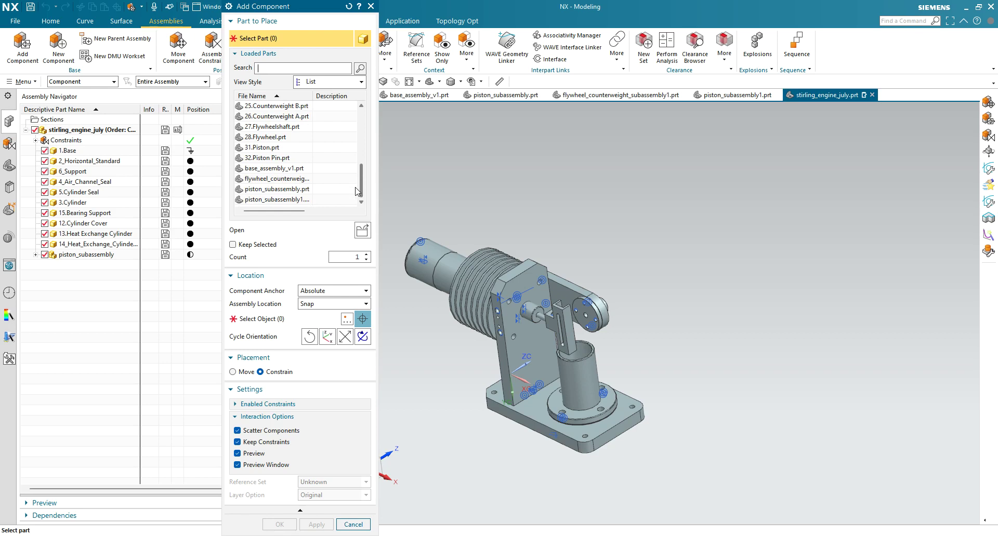
{"action": "left_click", "coordinate": [294, 200]}
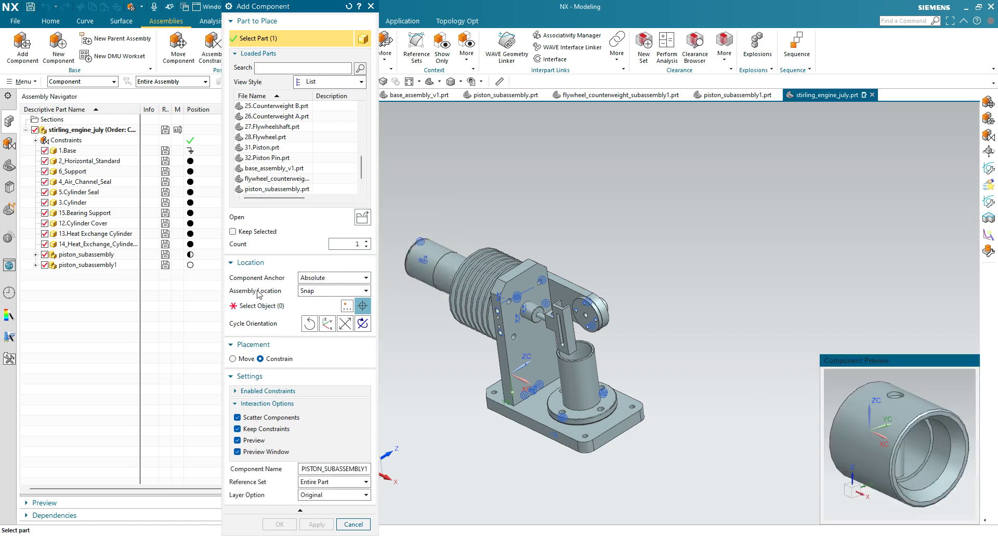
{"action": "left_click", "coordinate": [265, 306]}
{"action": "left_click", "coordinate": [682, 273]}
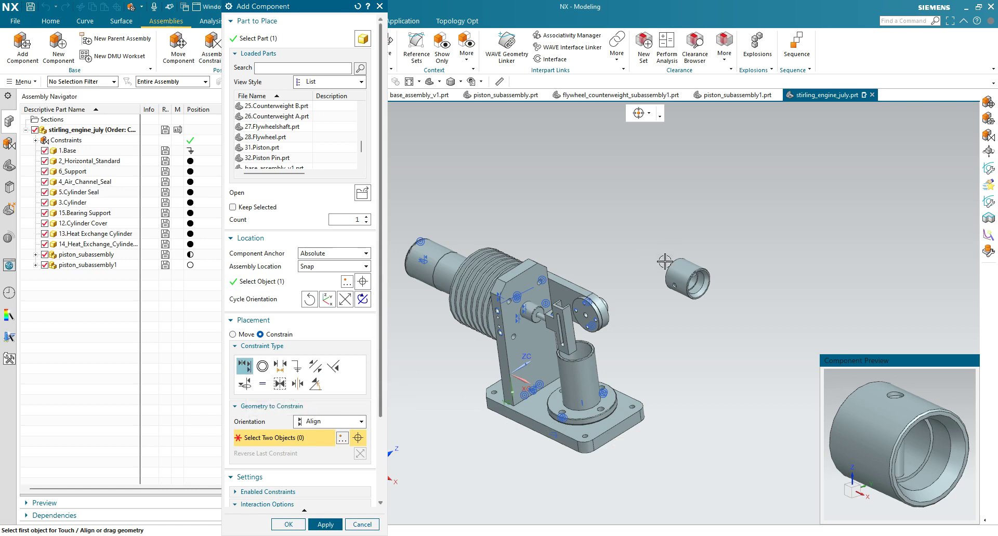
Align the piston's centerline with the upright cylinder's centerline using Touch/Align, and move the piston along that axis to below the base
{"action": "left_click", "coordinate": [691, 281]}
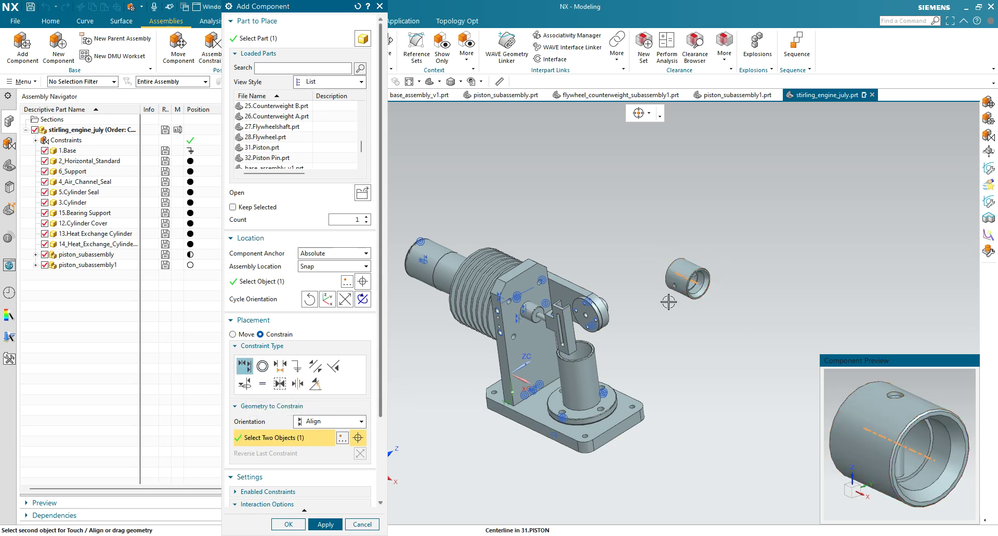
{"action": "left_click", "coordinate": [580, 391]}
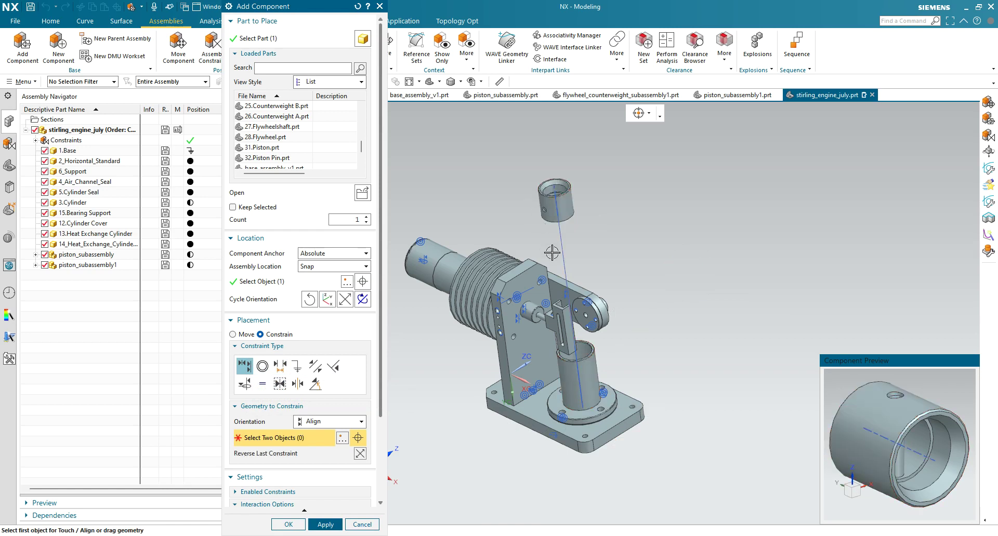
{"action": "left_click_drag", "start_coordinate": [567, 210], "coordinate": [617, 472]}
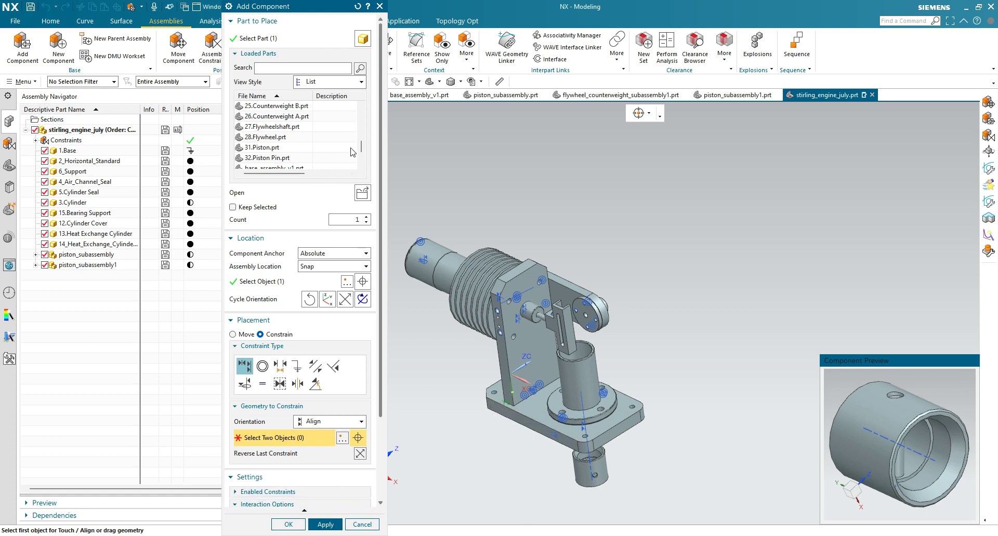
Try to switch to the flywheel counterweight part, decline deleting the defined constraints, and apply the piston_subassembly1 placement
{"action": "left_click_drag", "start_coordinate": [363, 147], "coordinate": [360, 161]}
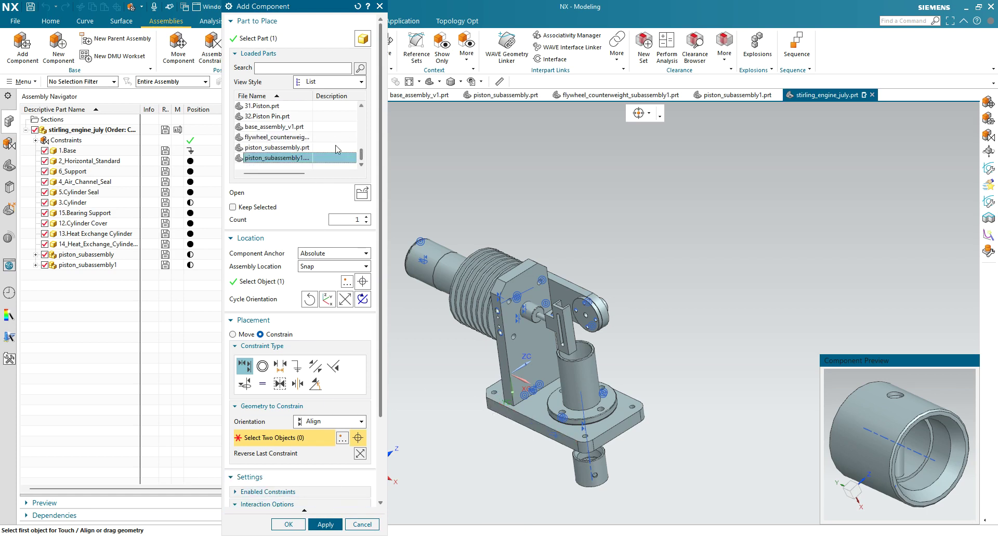
{"action": "left_click", "coordinate": [298, 137]}
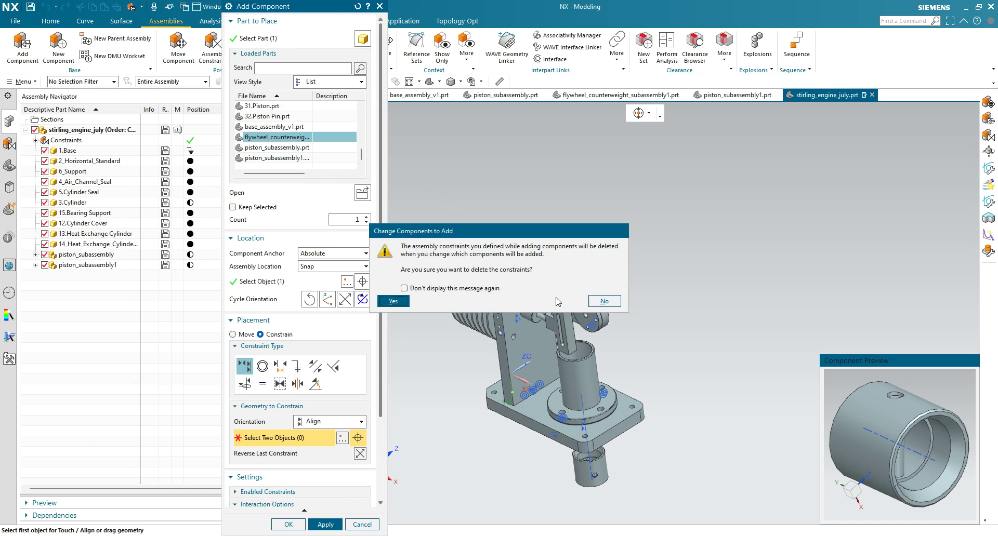
{"action": "left_click", "coordinate": [604, 301]}
{"action": "left_click", "coordinate": [322, 525]}
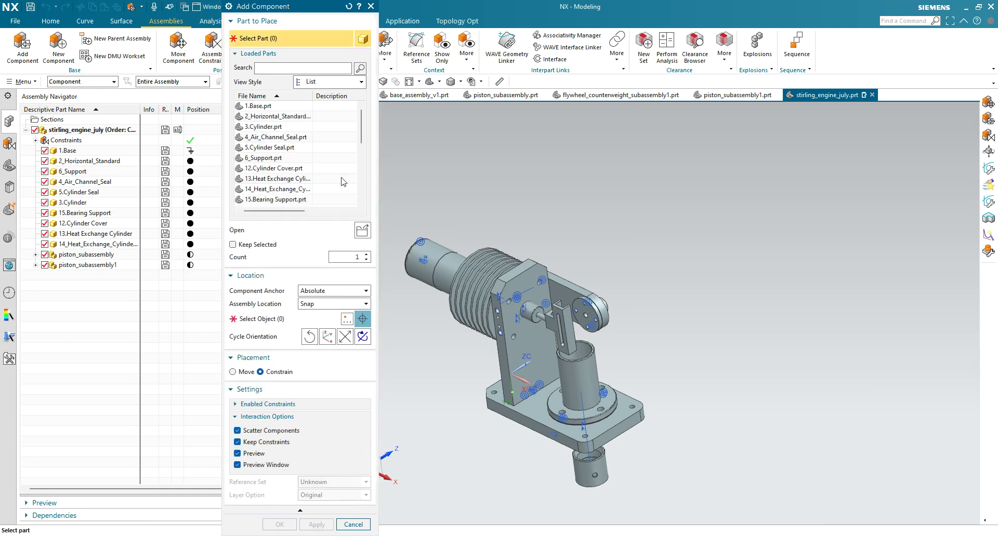
Choose the flywheel_counterweight_subassembly1 part as the next component and place it in the empty space beside the engine
{"action": "left_click_drag", "start_coordinate": [360, 135], "coordinate": [364, 182]}
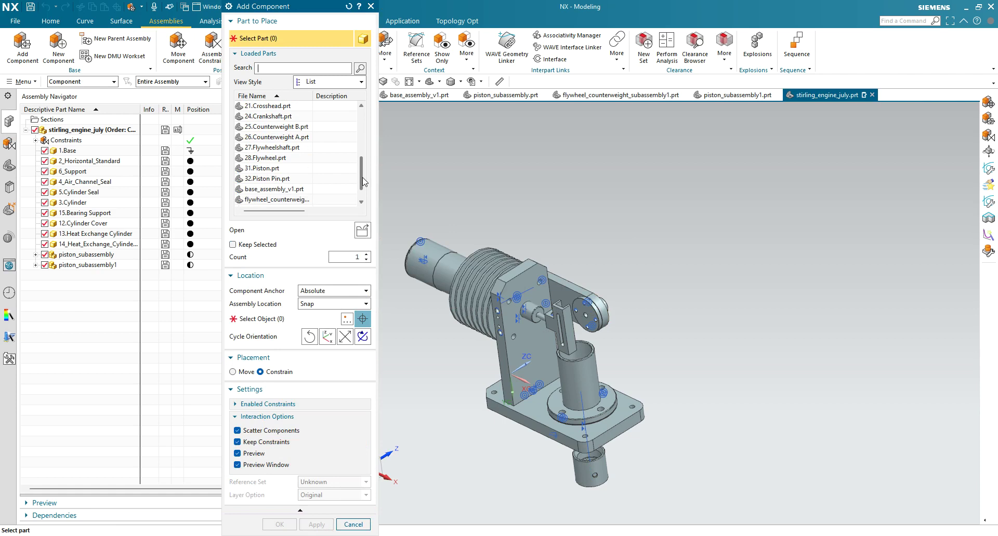
{"action": "left_click", "coordinate": [297, 201]}
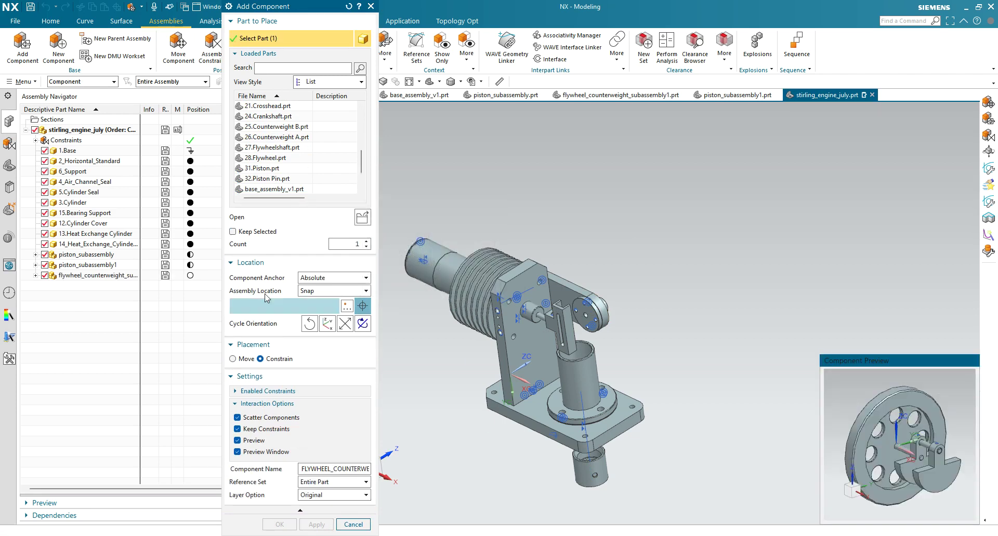
{"action": "left_click", "coordinate": [276, 306]}
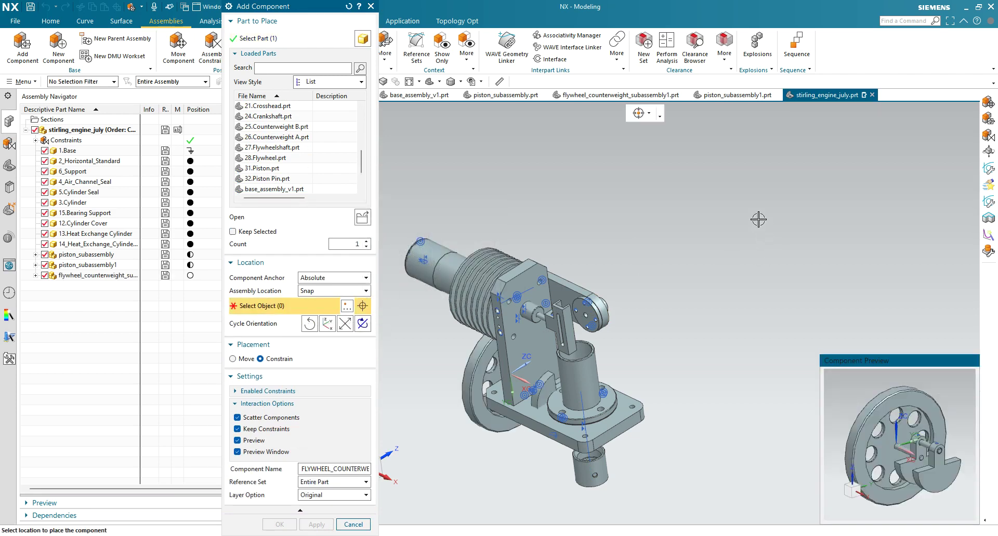
{"action": "left_click", "coordinate": [766, 264]}
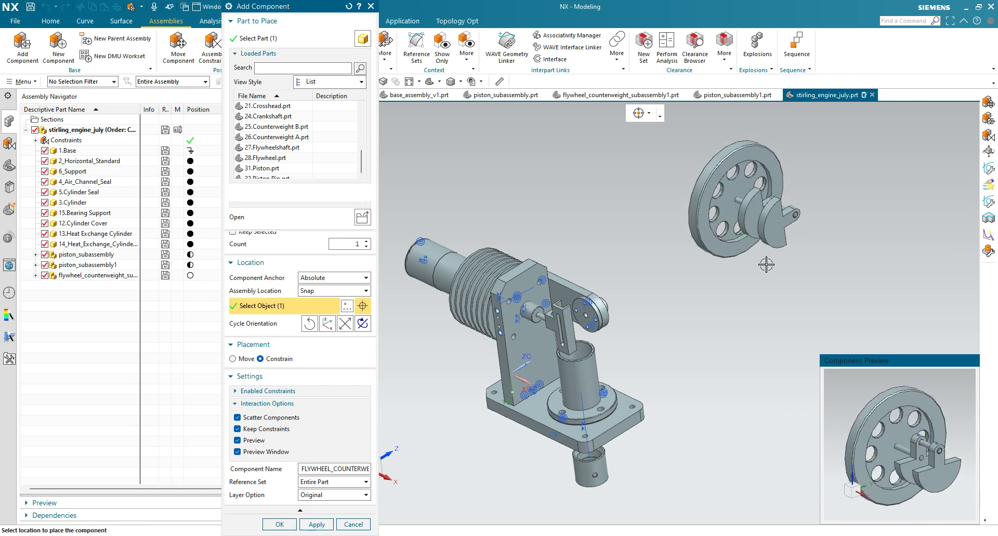
Align the centerline of the flywheel subassembly's shaft with the centerline of the bearing support using Touch/Align
{"action": "middle_click_drag", "start_coordinate": [704, 256], "coordinate": [748, 274]}
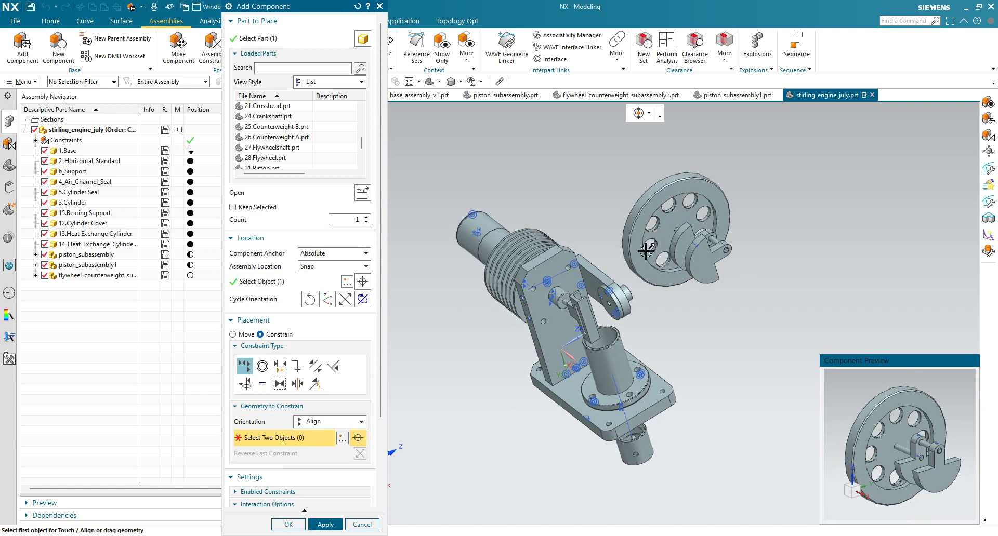
{"action": "middle_click_drag", "start_coordinate": [663, 283], "coordinate": [608, 290]}
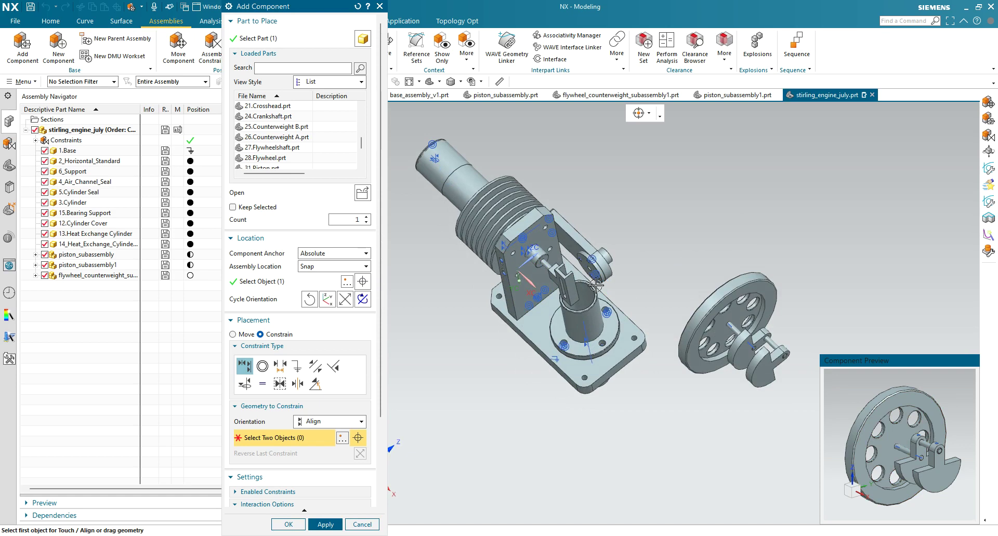
{"action": "left_click", "coordinate": [673, 314]}
{"action": "scroll", "coordinate": [601, 265], "scroll_direction": "up", "scroll_amount": 5}
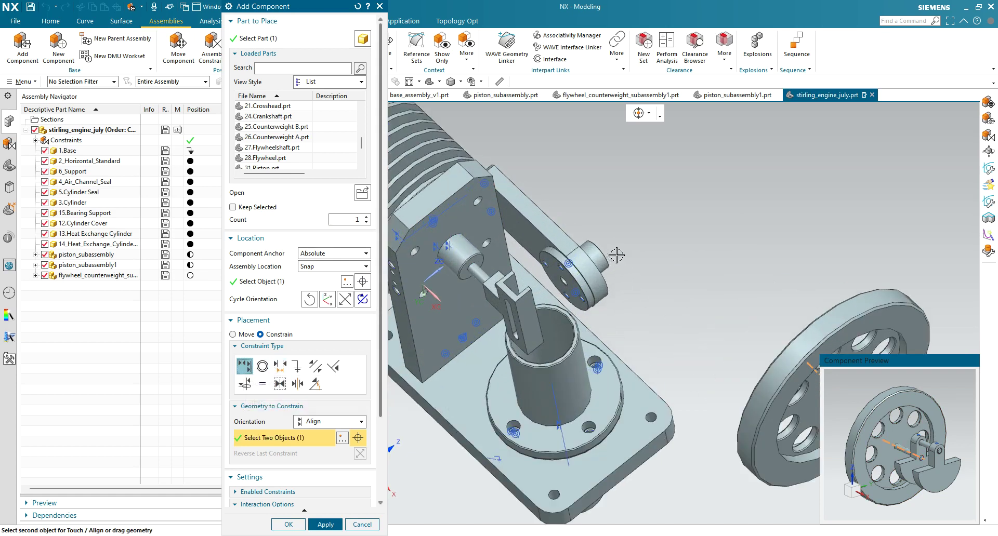
{"action": "left_click", "coordinate": [601, 268]}
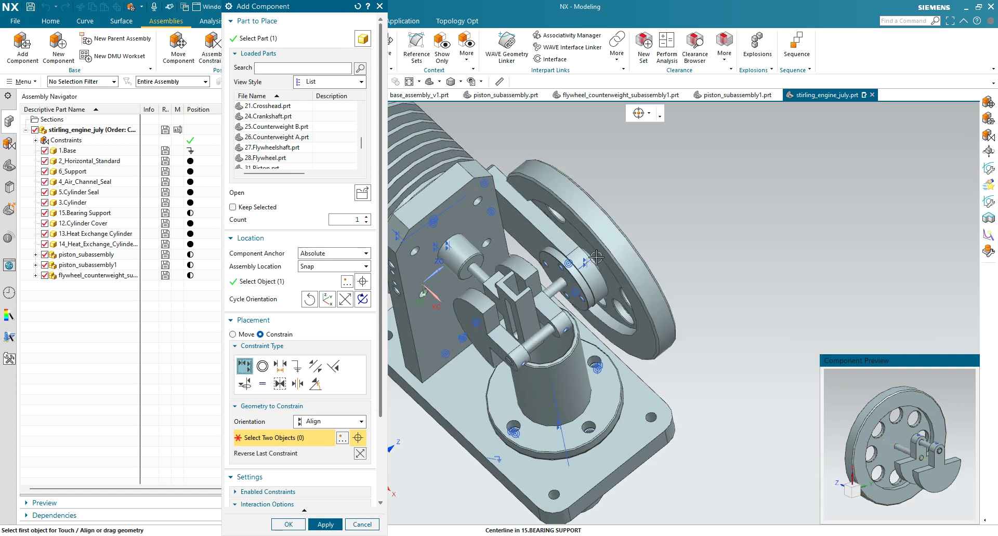
Add a -0.5 mm Distance constraint between the flywheel's inner face and the facing side of 6_Support, and apply the placement
{"action": "scroll", "coordinate": [612, 275], "scroll_direction": "down", "scroll_amount": 3}
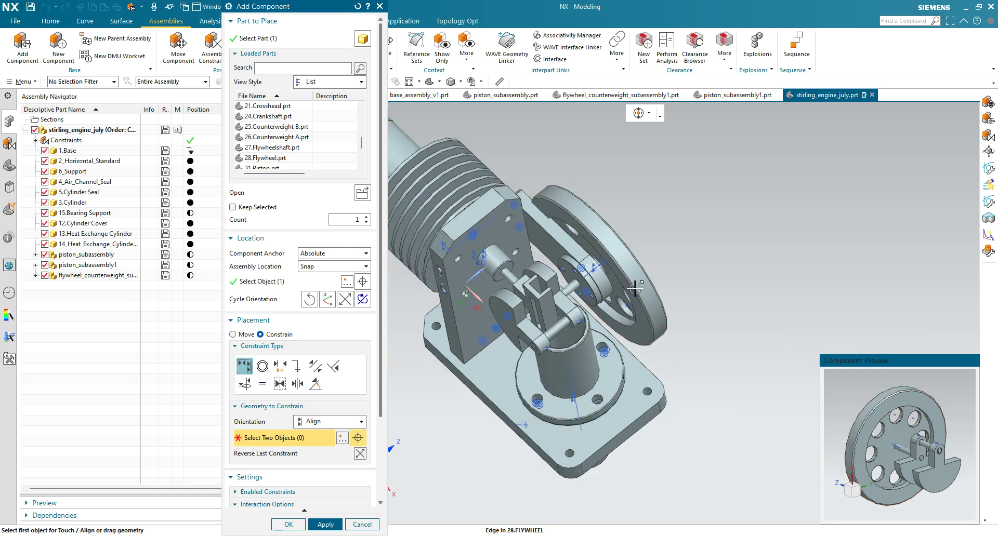
{"action": "scroll", "coordinate": [625, 313], "scroll_direction": "up", "scroll_amount": 2}
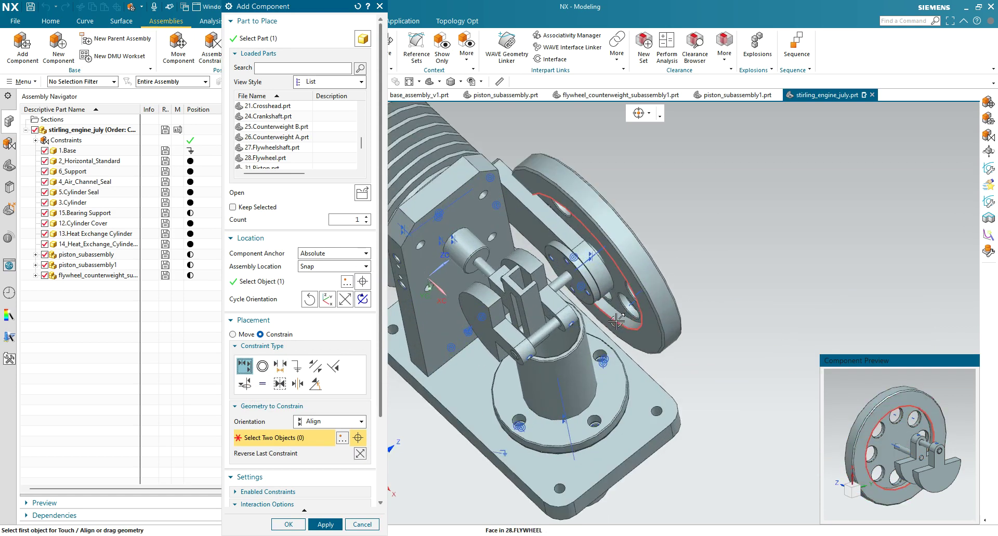
{"action": "middle_click_drag", "start_coordinate": [617, 322], "coordinate": [594, 323]}
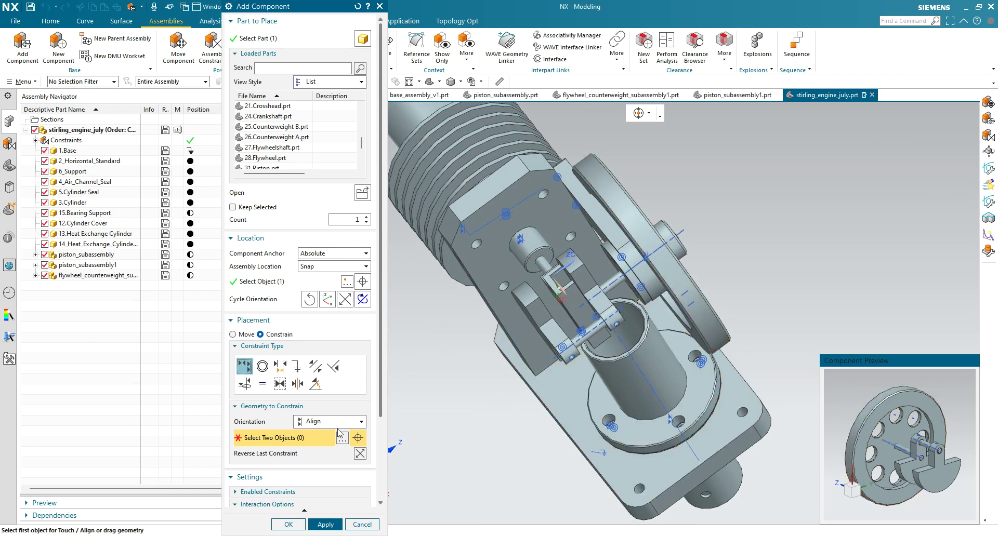
{"action": "left_click", "coordinate": [280, 367]}
{"action": "middle_click_drag", "start_coordinate": [683, 341], "coordinate": [699, 330]}
{"action": "left_click", "coordinate": [660, 352]}
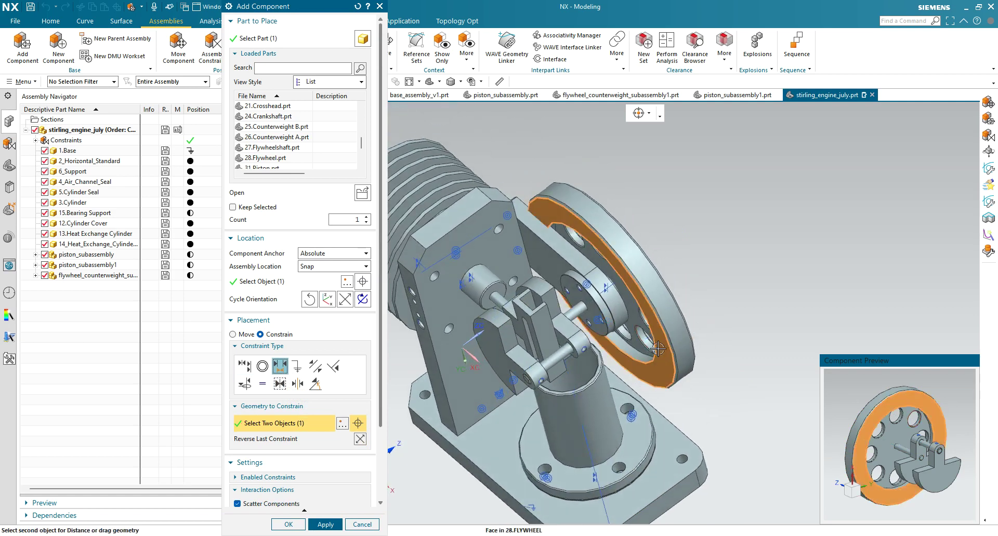
{"action": "middle_click_drag", "start_coordinate": [665, 239], "coordinate": [515, 267]}
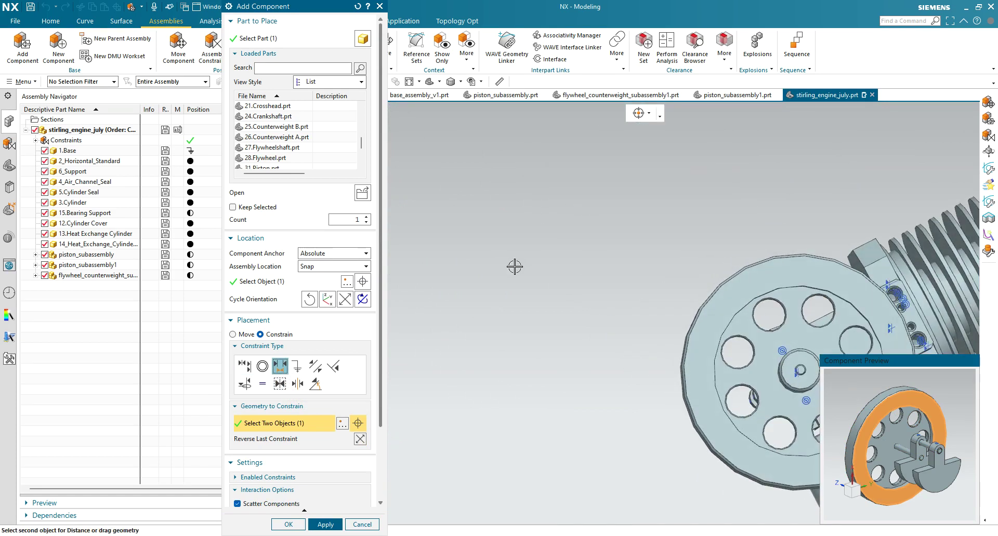
{"action": "left_click", "coordinate": [911, 316]}
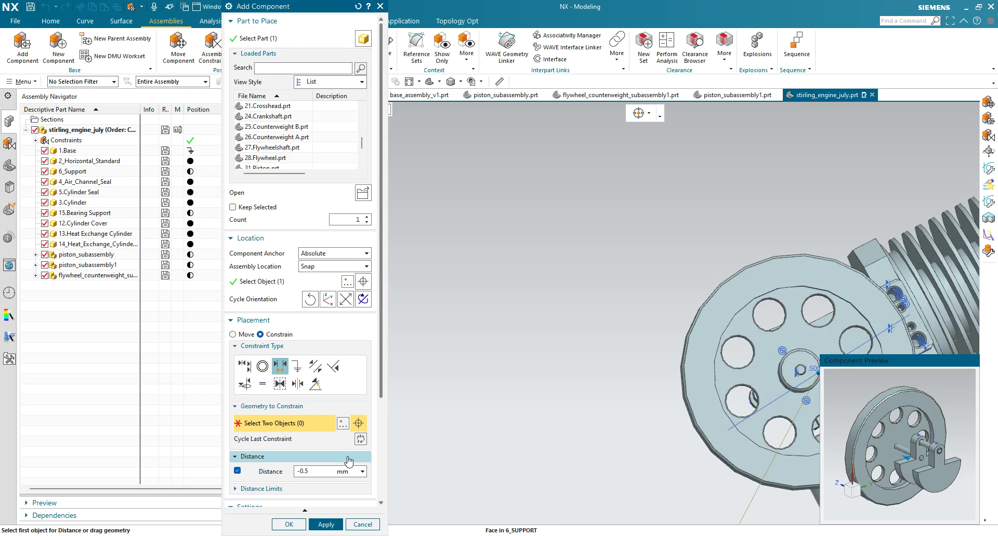
{"action": "left_click", "coordinate": [326, 525]}
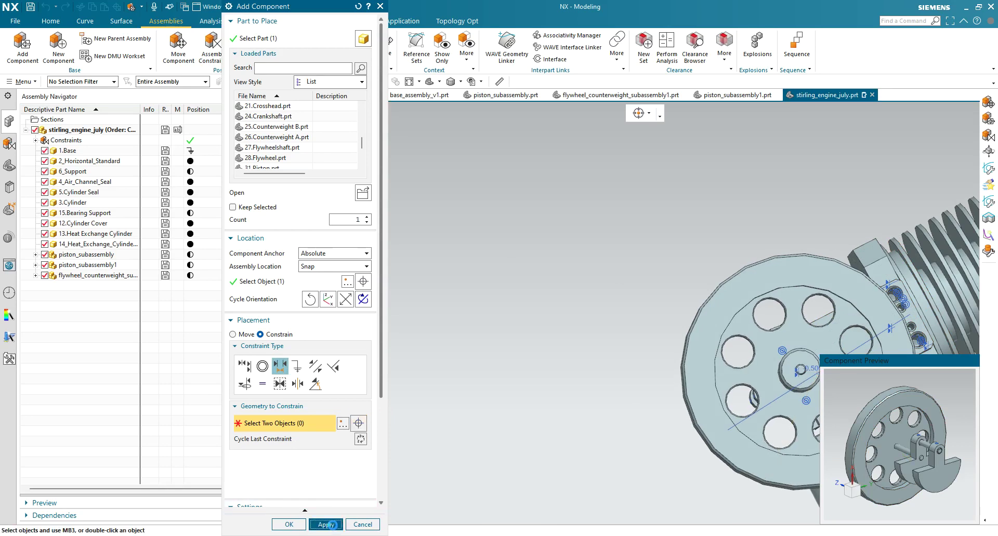
Leave component adding without placing another part, and change the flywheel's Distance constraint to -0.75 mm
{"action": "middle_click_drag", "start_coordinate": [675, 300], "coordinate": [758, 314]}
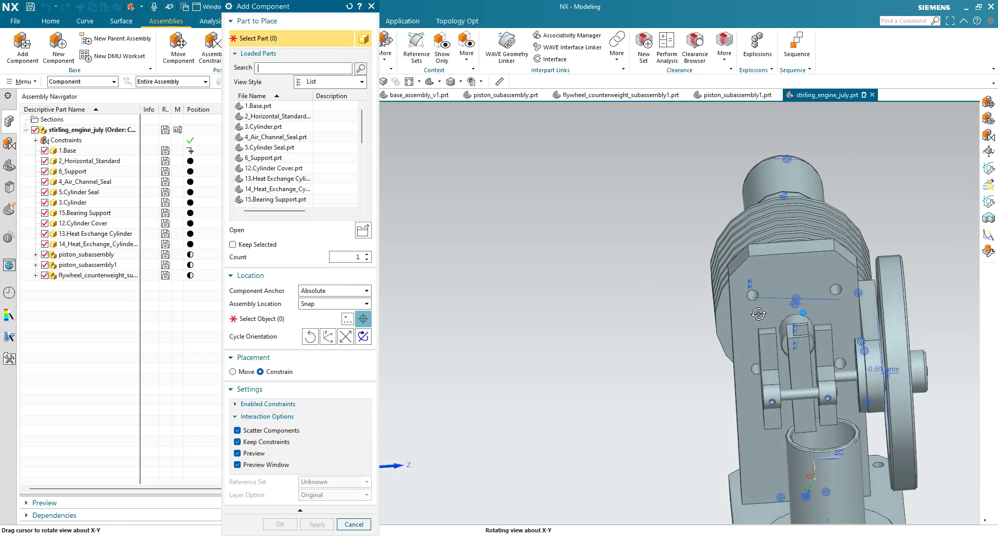
{"action": "left_click", "coordinate": [878, 370]}
{"action": "left_click", "coordinate": [450, 286]}
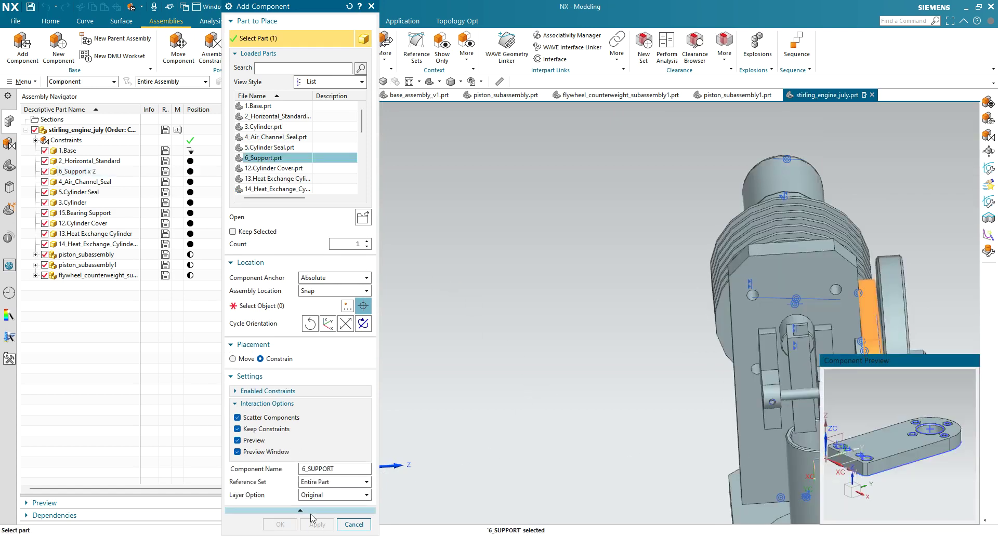
{"action": "left_click", "coordinate": [359, 525]}
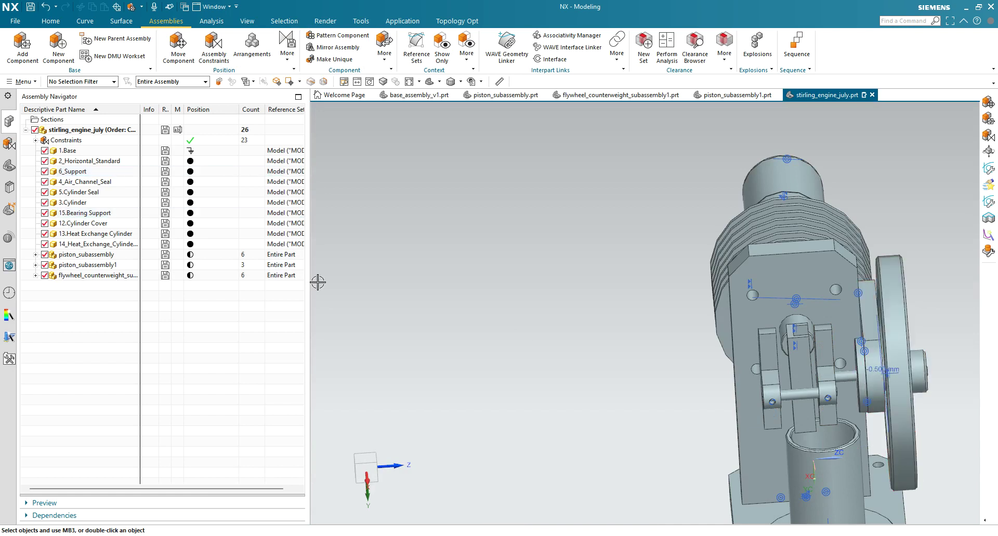
{"action": "left_click", "coordinate": [36, 141]}
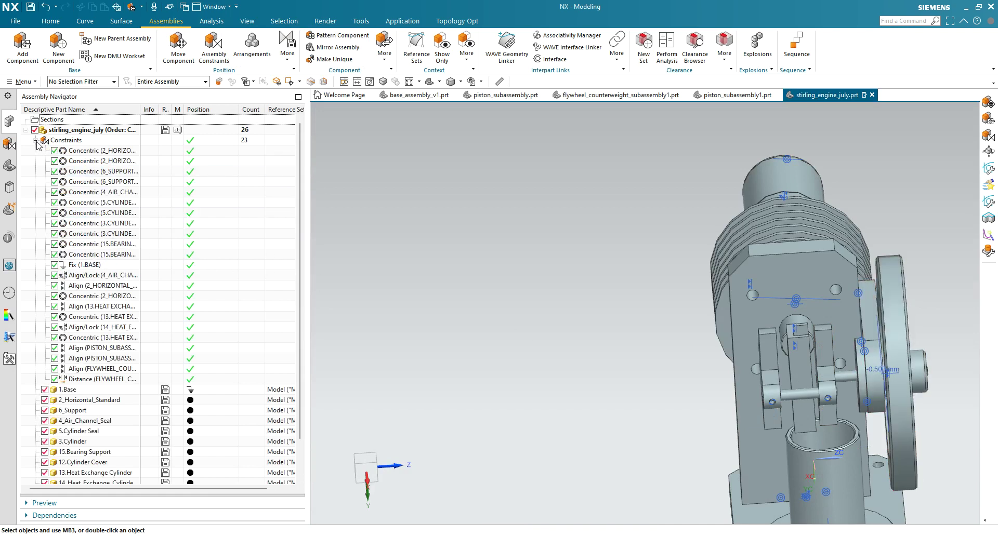
{"action": "double_click", "coordinate": [76, 380]}
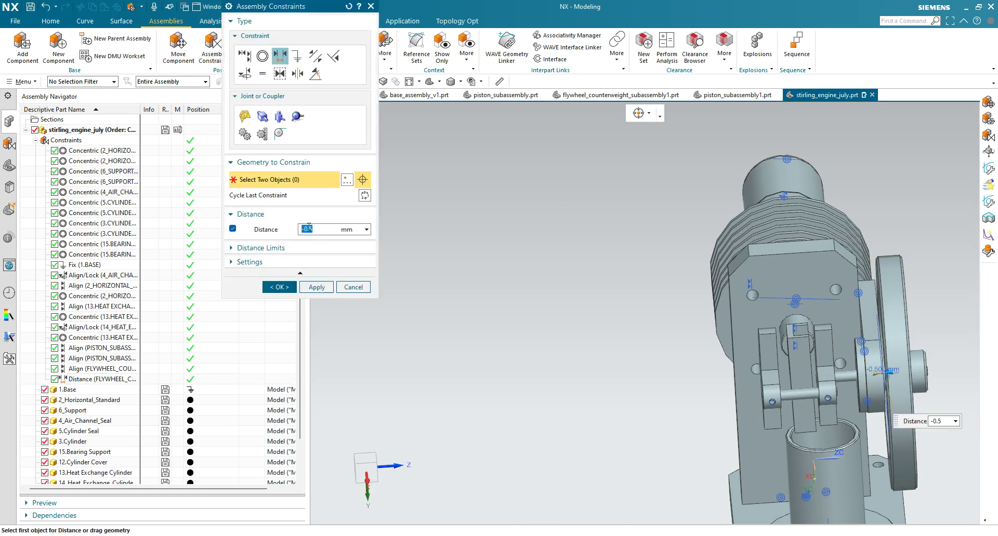
{"action": "type", "text": "7"}
{"action": "left_click", "coordinate": [278, 289]}
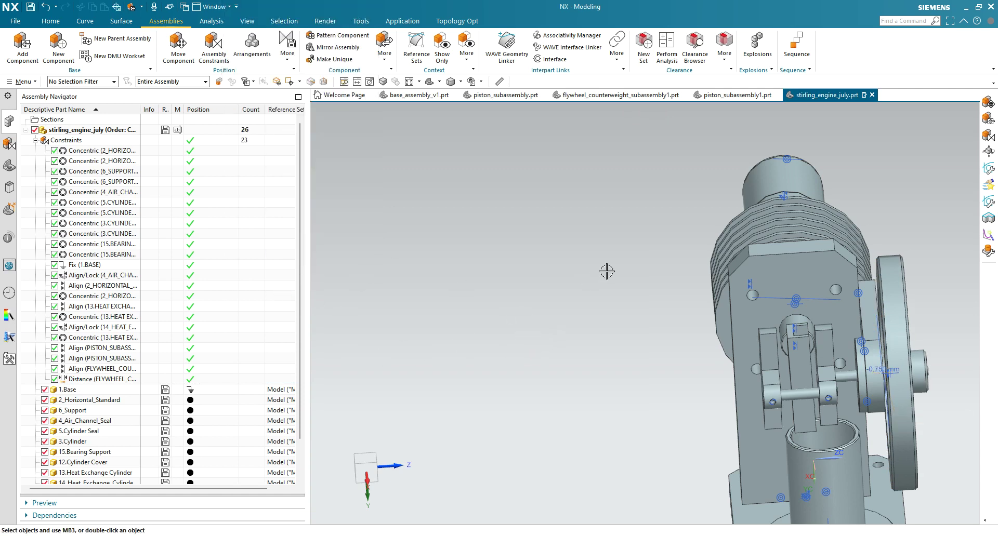
Rotate the flywheel subassembly about its shaft with Move Component to test how the counterweights swing
{"action": "scroll", "coordinate": [606, 271], "scroll_direction": "down", "scroll_amount": 2}
{"action": "middle_click_drag", "start_coordinate": [569, 304], "coordinate": [605, 333]}
{"action": "left_click", "coordinate": [607, 333]}
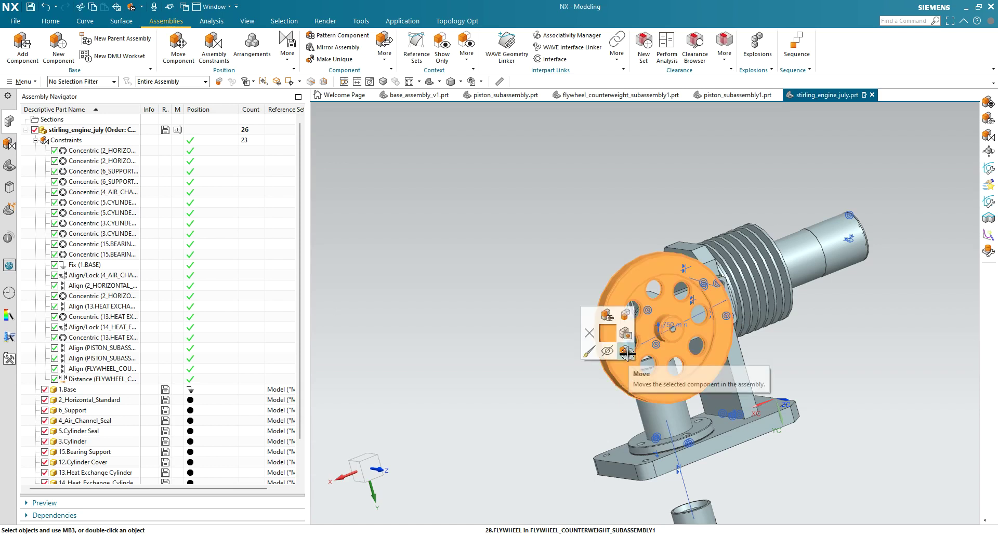
{"action": "key", "text": "Escape"}
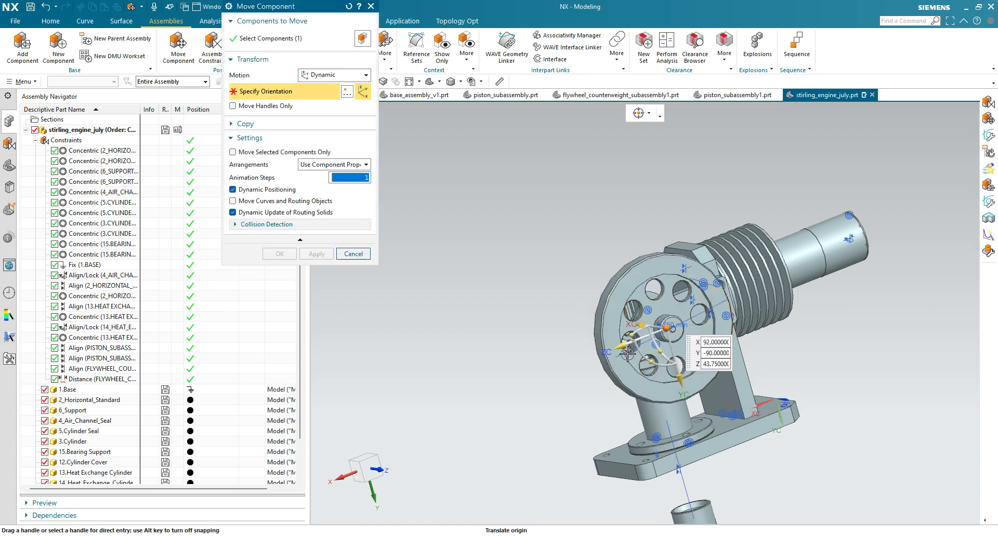
{"action": "left_click_drag", "start_coordinate": [658, 361], "coordinate": [637, 359]}
{"action": "middle_click_drag", "start_coordinate": [564, 379], "coordinate": [612, 393]}
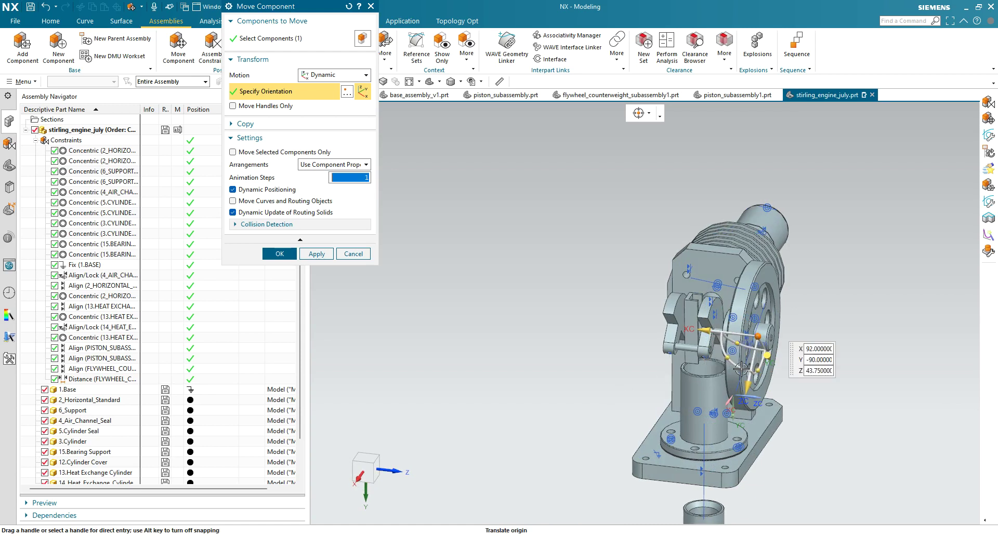
{"action": "left_click_drag", "start_coordinate": [759, 372], "coordinate": [763, 307]}
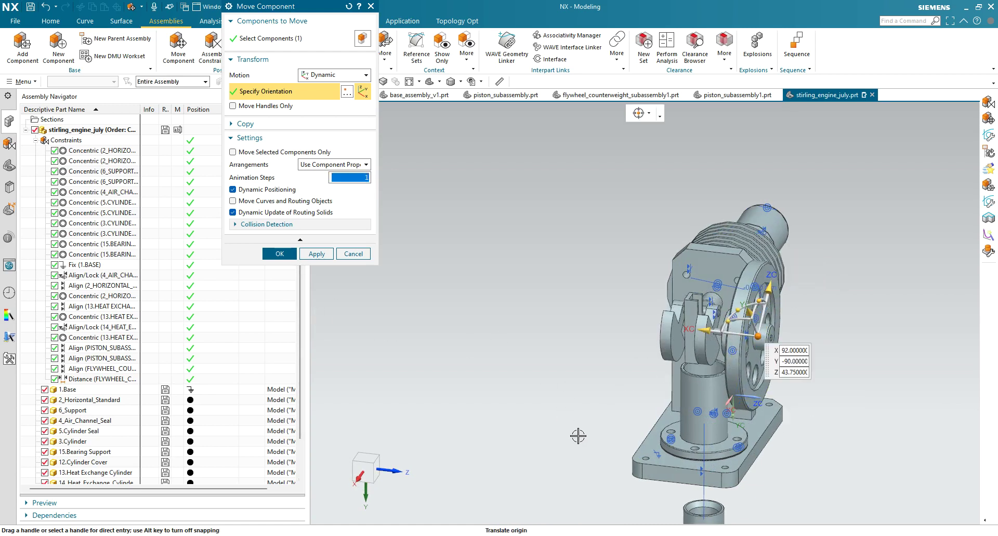
Examine the counterweights, crosshead and piston rod from several sides in the rotated position, and discard the component move
{"action": "scroll", "coordinate": [715, 323], "scroll_direction": "up", "scroll_amount": 5}
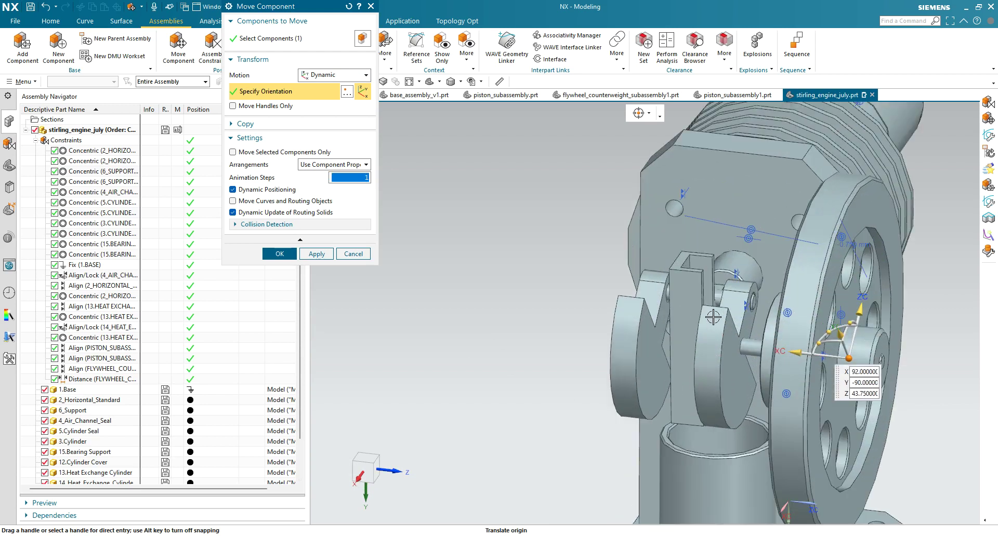
{"action": "middle_click_drag", "start_coordinate": [714, 324], "coordinate": [700, 335]}
{"action": "scroll", "coordinate": [694, 447], "scroll_direction": "up", "scroll_amount": 2}
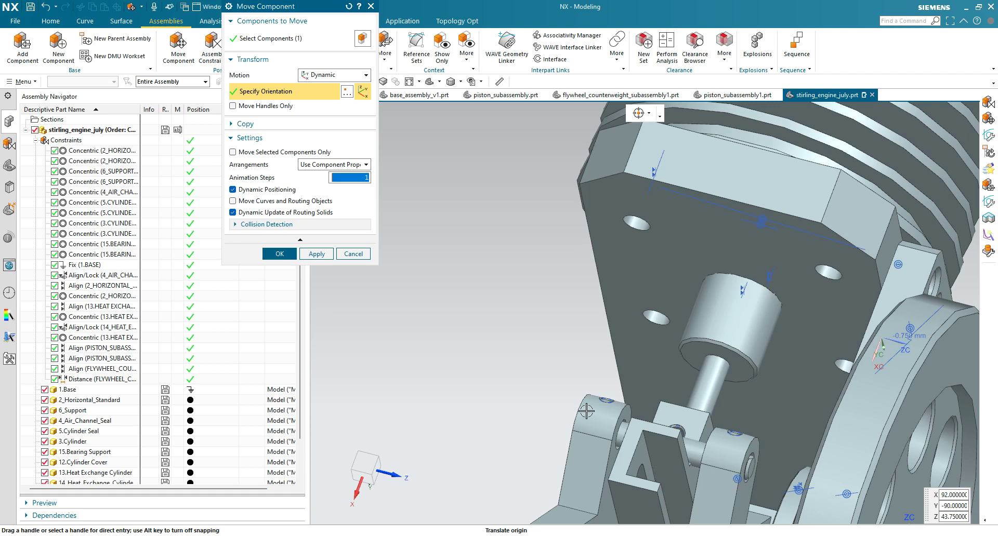
{"action": "scroll", "coordinate": [587, 411], "scroll_direction": "down", "scroll_amount": 2}
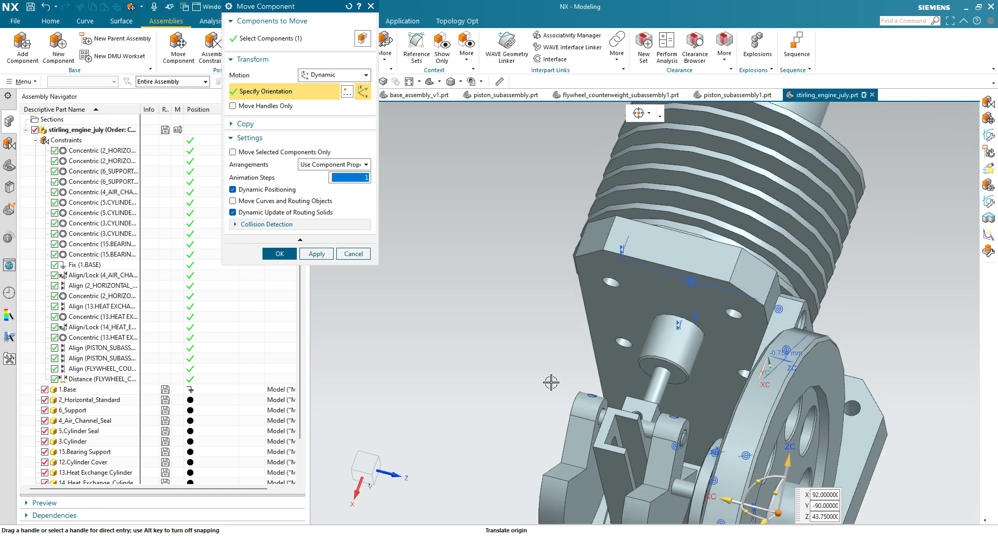
{"action": "middle_click_drag", "start_coordinate": [552, 386], "coordinate": [607, 293]}
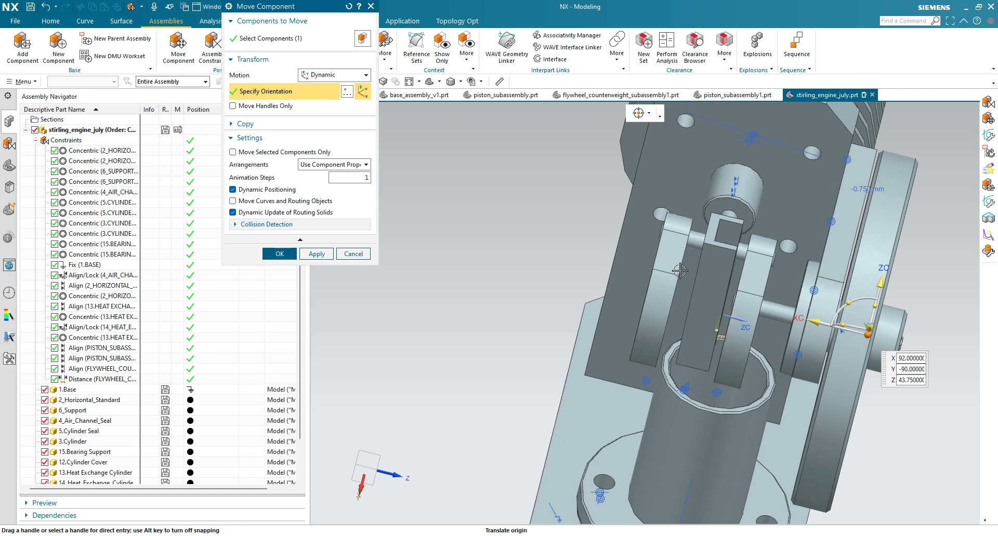
{"action": "middle_click_drag", "start_coordinate": [694, 425], "coordinate": [667, 387]}
{"action": "scroll", "coordinate": [667, 386], "scroll_direction": "up", "scroll_amount": 3}
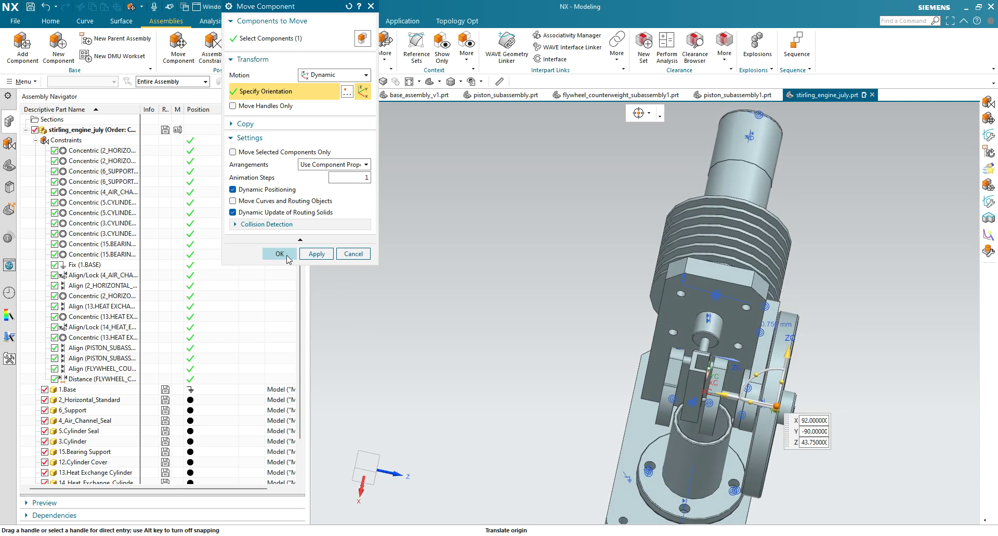
{"action": "left_click", "coordinate": [358, 256]}
{"action": "left_click", "coordinate": [422, 287]}
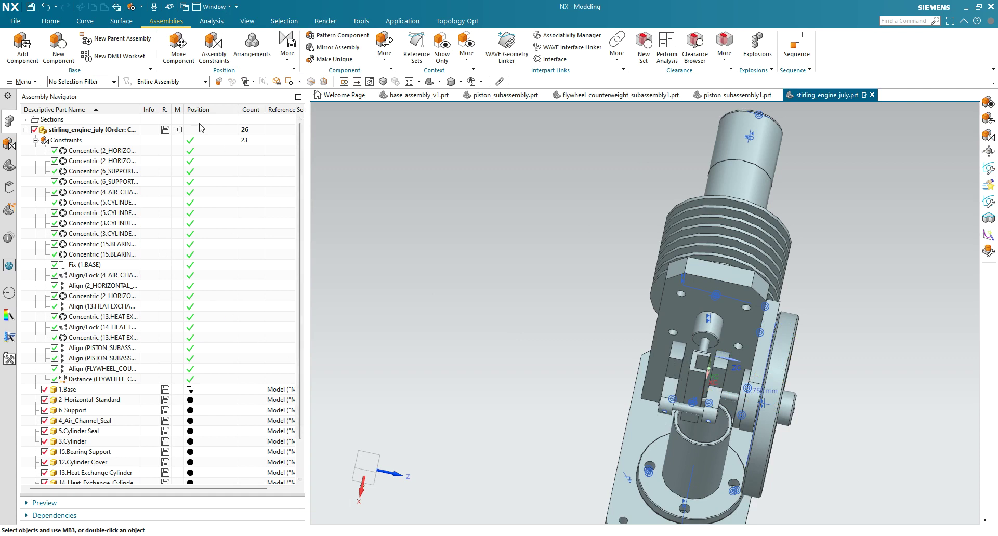
{"action": "left_click", "coordinate": [23, 48]}
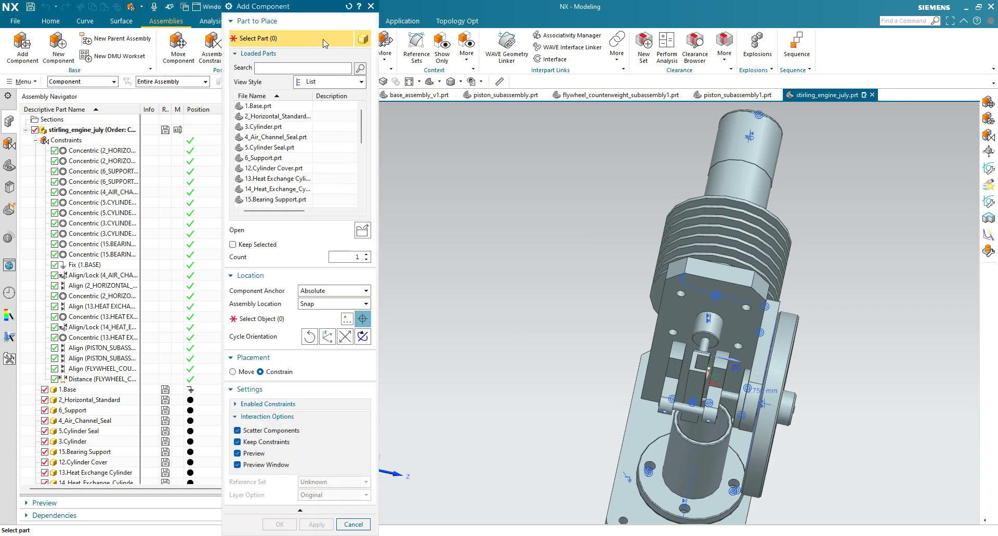
{"action": "left_click", "coordinate": [362, 230]}
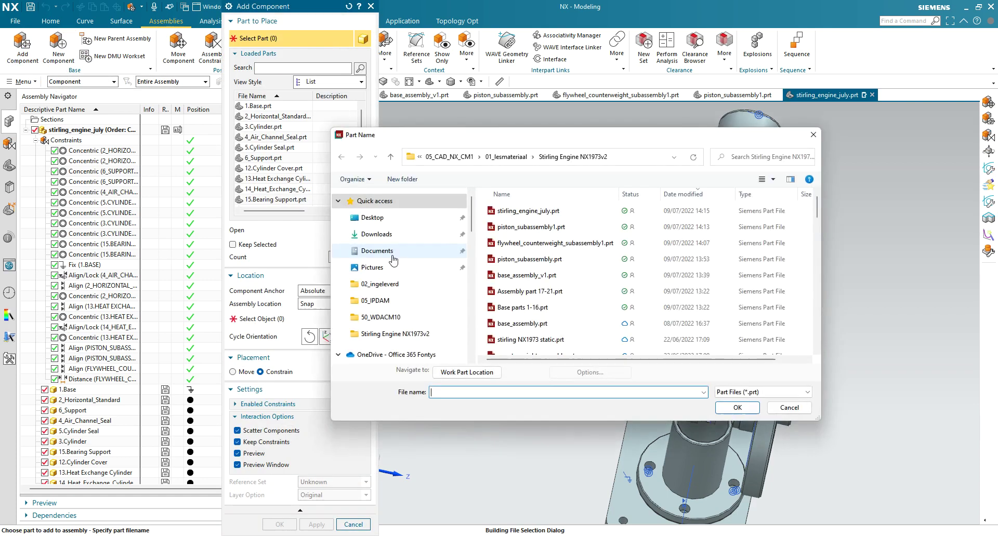
{"action": "scroll", "coordinate": [669, 331], "scroll_direction": "down", "scroll_amount": 3}
{"action": "scroll", "coordinate": [669, 331], "scroll_direction": "down", "scroll_amount": 10}
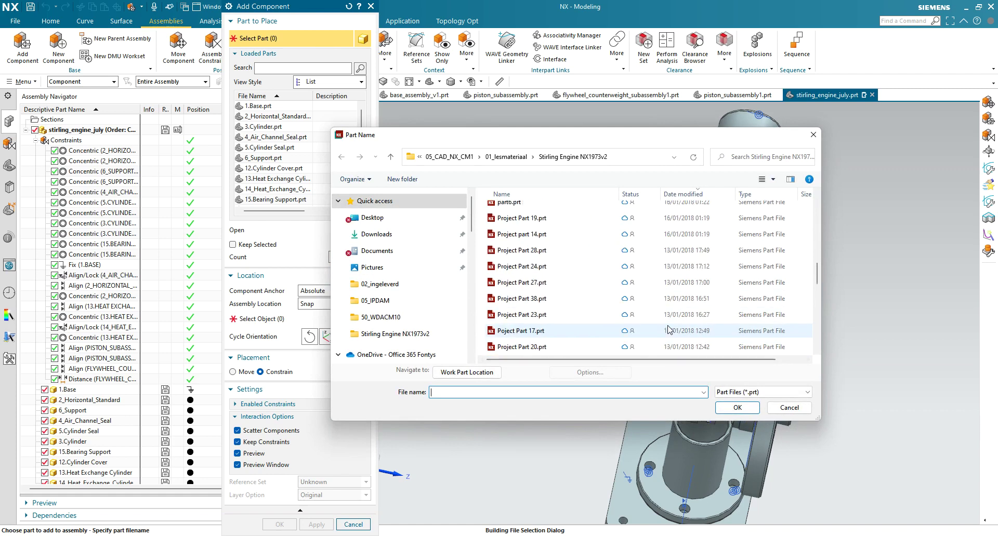
{"action": "left_click", "coordinate": [597, 329]}
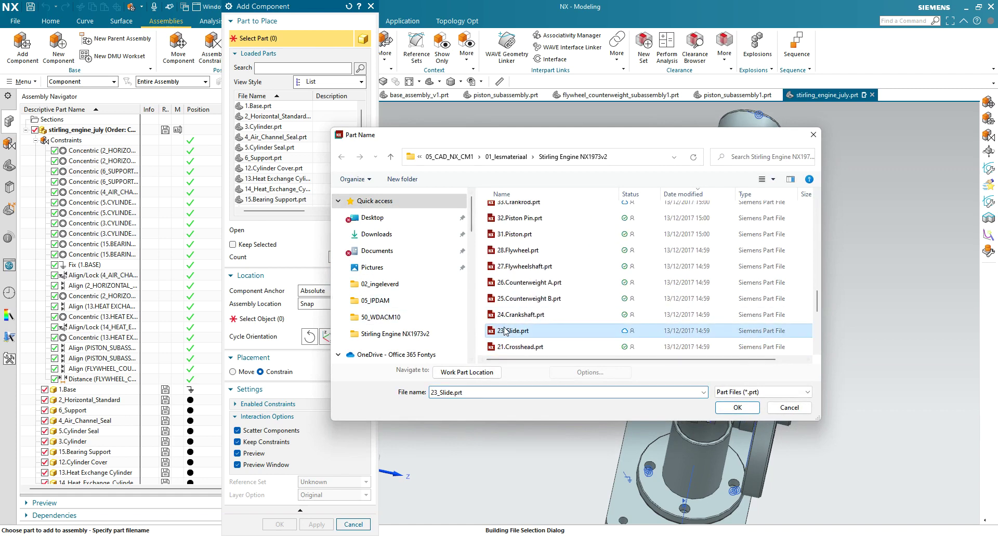
{"action": "left_click", "coordinate": [737, 408]}
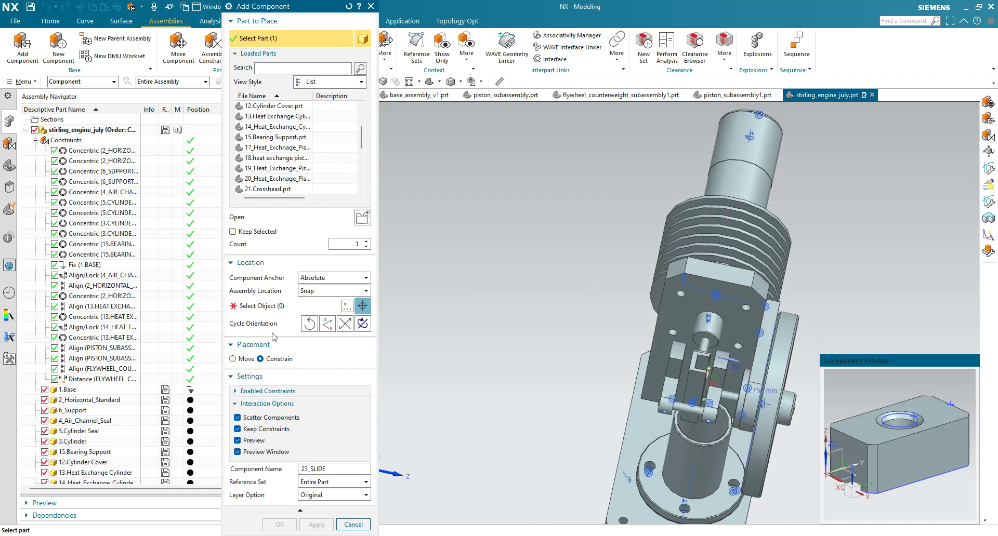
{"action": "left_click", "coordinate": [291, 307]}
{"action": "left_click", "coordinate": [523, 275]}
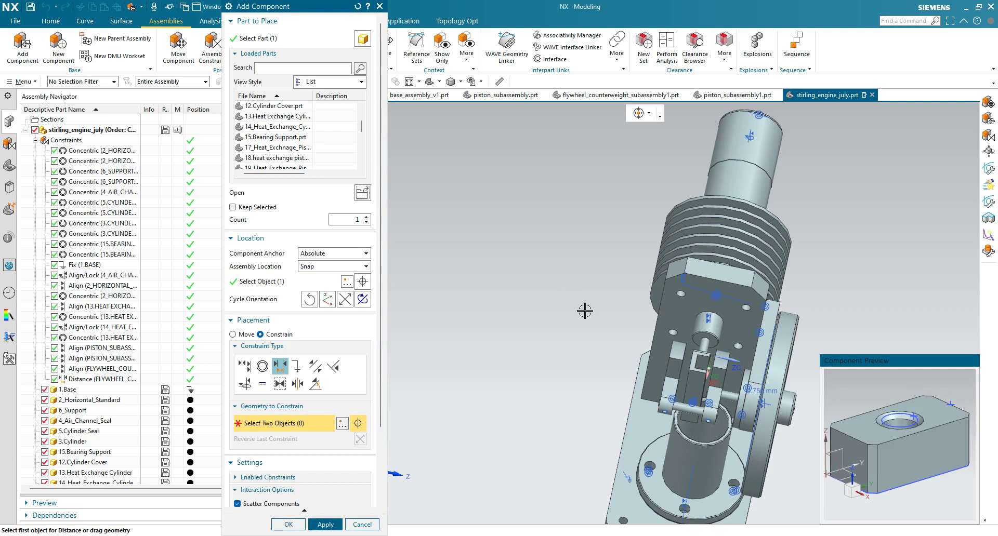
{"action": "scroll", "coordinate": [585, 311], "scroll_direction": "down", "scroll_amount": 2}
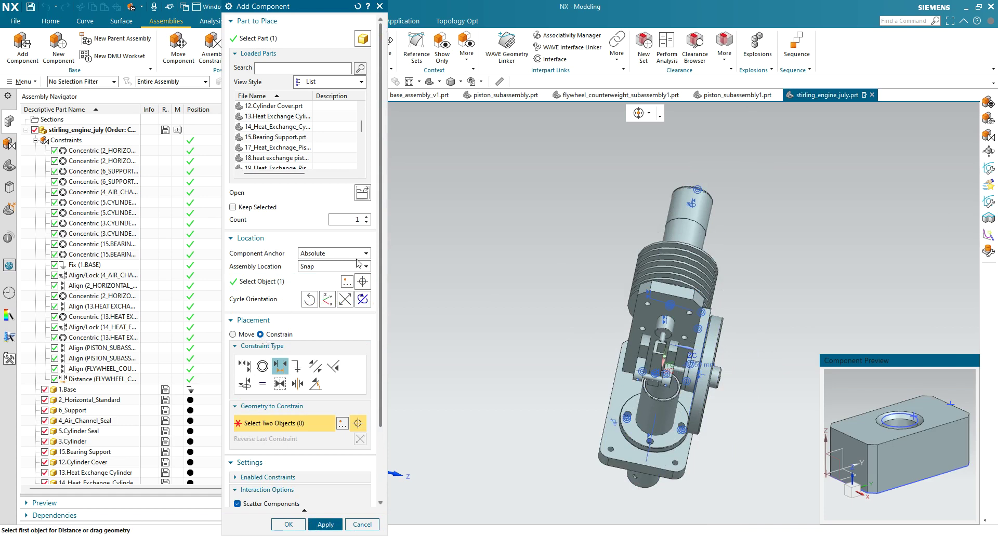
{"action": "middle_click_drag", "start_coordinate": [561, 319], "coordinate": [554, 335]}
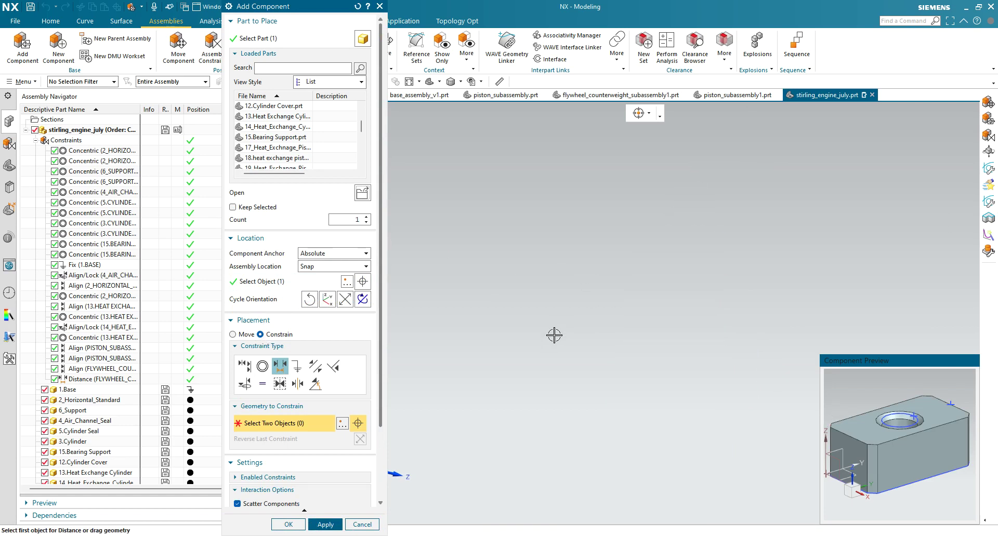
{"action": "left_click", "coordinate": [362, 525]}
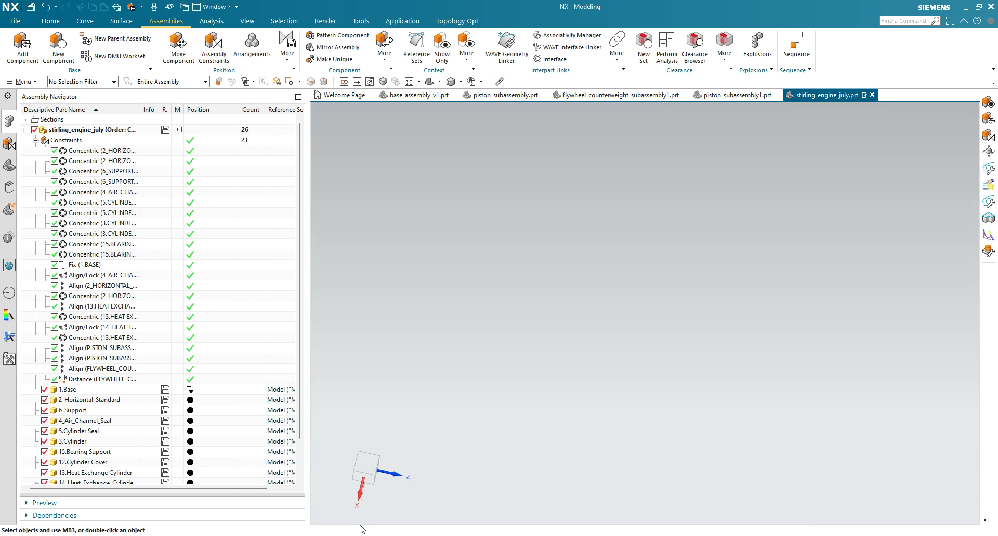
{"action": "left_click", "coordinate": [22, 53]}
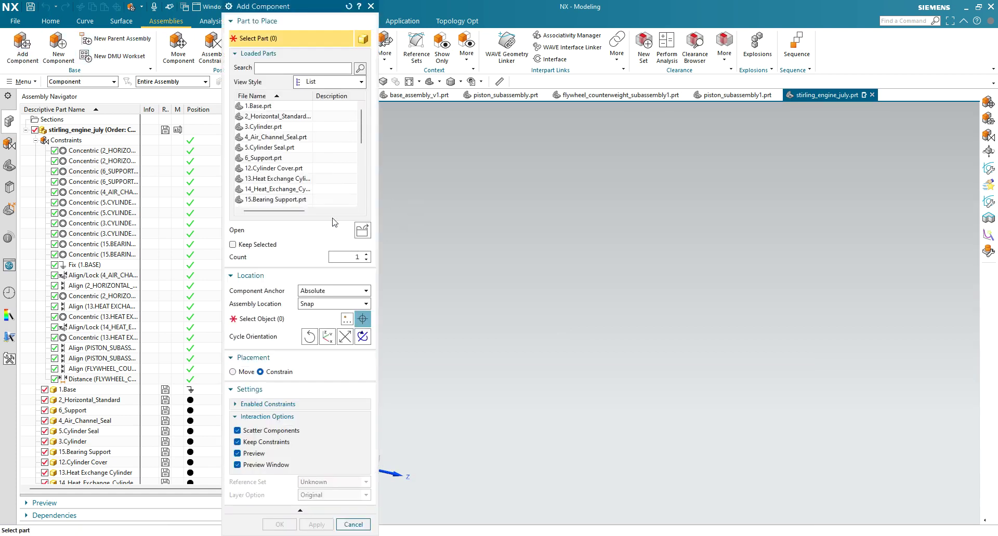
{"action": "mouse_move", "coordinate": [362, 137]}
{"action": "left_mouse_down"}
{"action": "mouse_move", "coordinate": [364, 194]}
{"action": "mouse_move", "coordinate": [374, 139]}
{"action": "left_mouse_up"}
{"action": "left_click", "coordinate": [360, 227]}
{"action": "scroll", "coordinate": [566, 344], "scroll_direction": "down", "scroll_amount": 5}
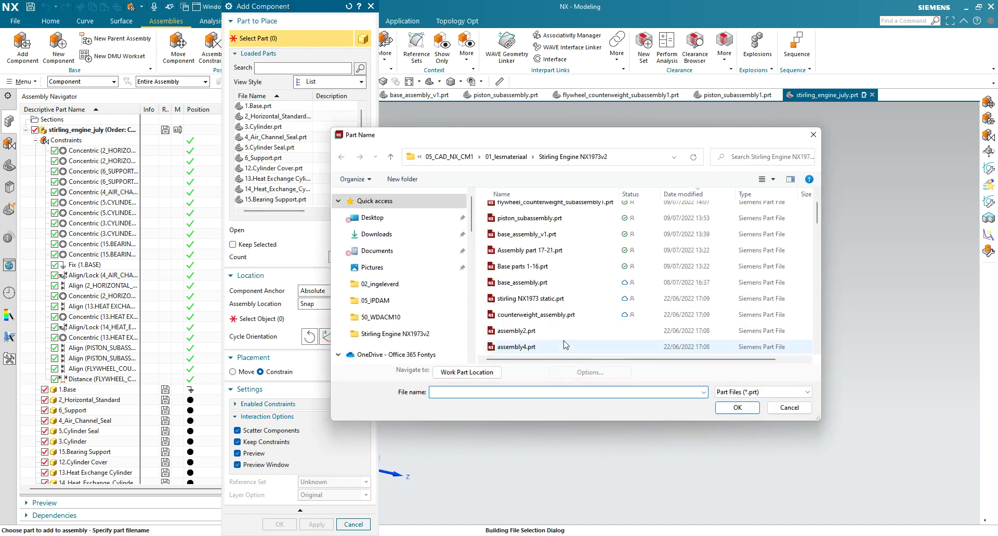
{"action": "scroll", "coordinate": [565, 345], "scroll_direction": "down", "scroll_amount": 5}
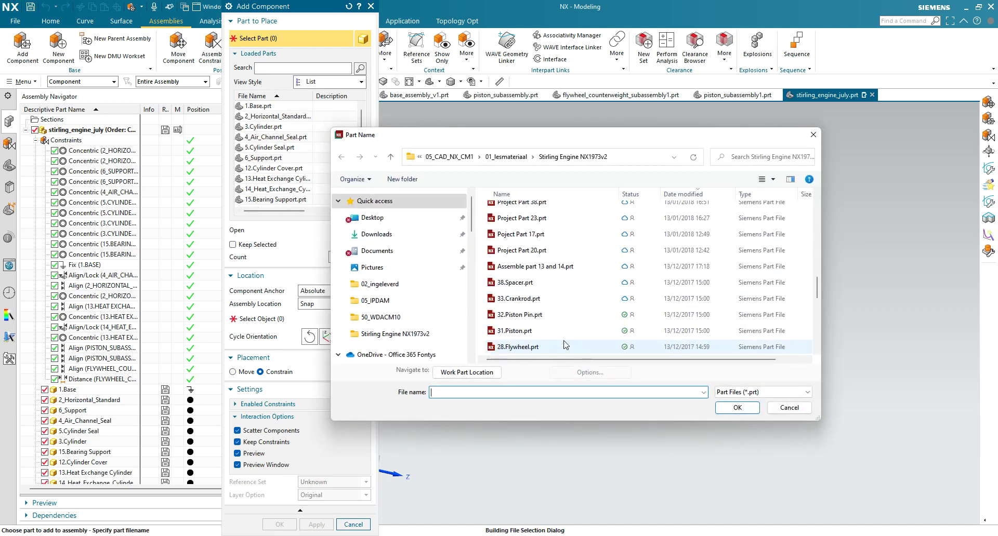
{"action": "scroll", "coordinate": [566, 345], "scroll_direction": "down", "scroll_amount": 3}
{"action": "left_click", "coordinate": [513, 282]}
{"action": "left_click", "coordinate": [731, 407]}
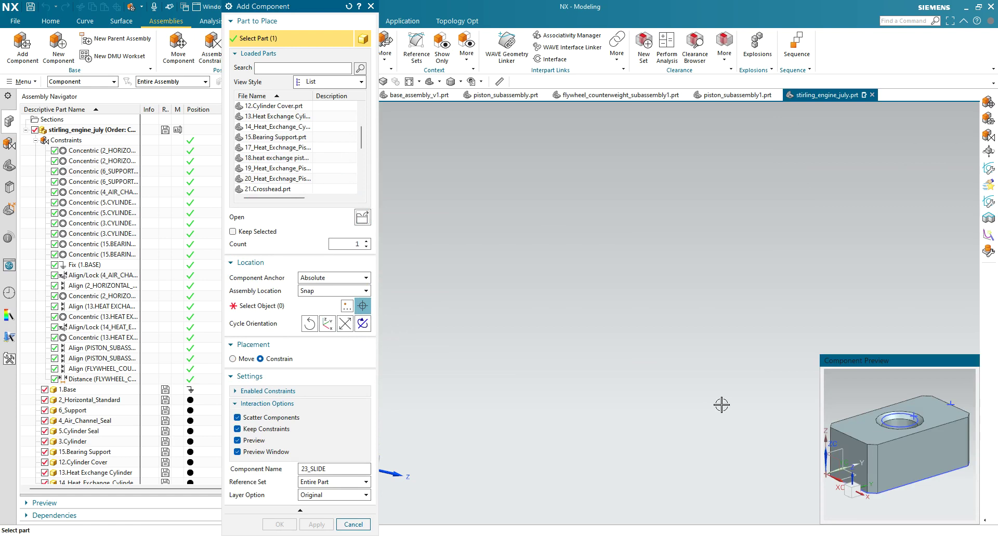
{"action": "left_click", "coordinate": [537, 313]}
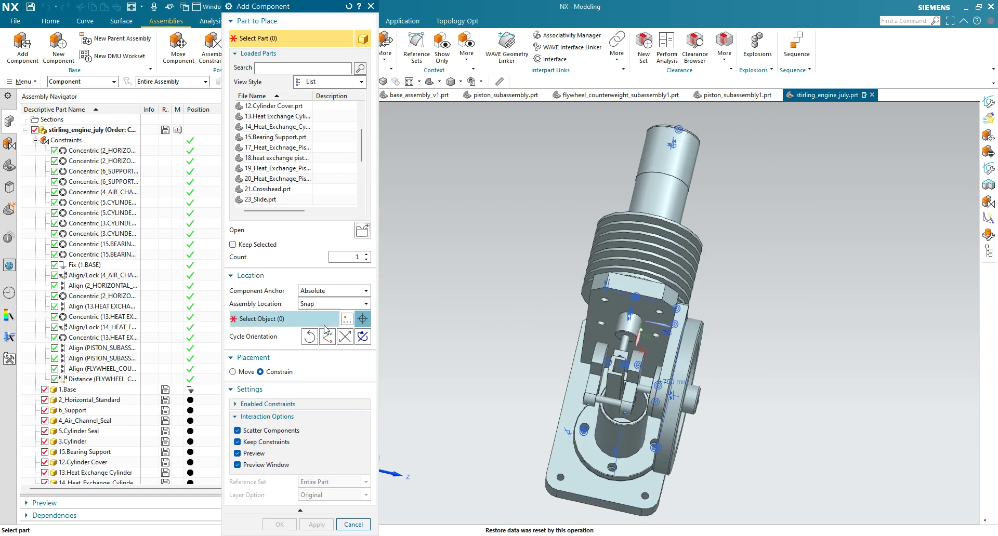
Choose 23_Slide.prt as the next component and place it in the empty space beside the engine
{"action": "left_click", "coordinate": [362, 231]}
{"action": "scroll", "coordinate": [565, 319], "scroll_direction": "down", "scroll_amount": 10}
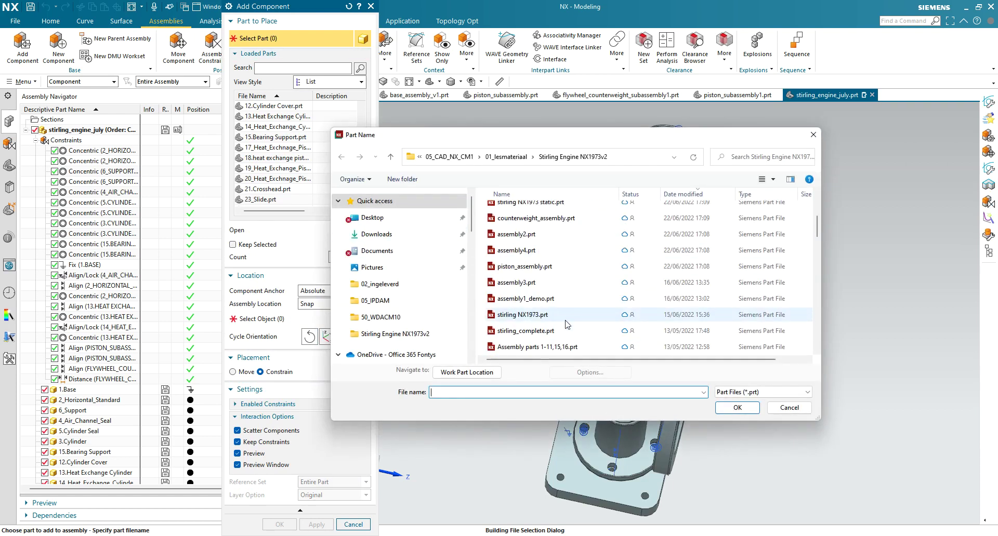
{"action": "scroll", "coordinate": [567, 325], "scroll_direction": "down", "scroll_amount": 5}
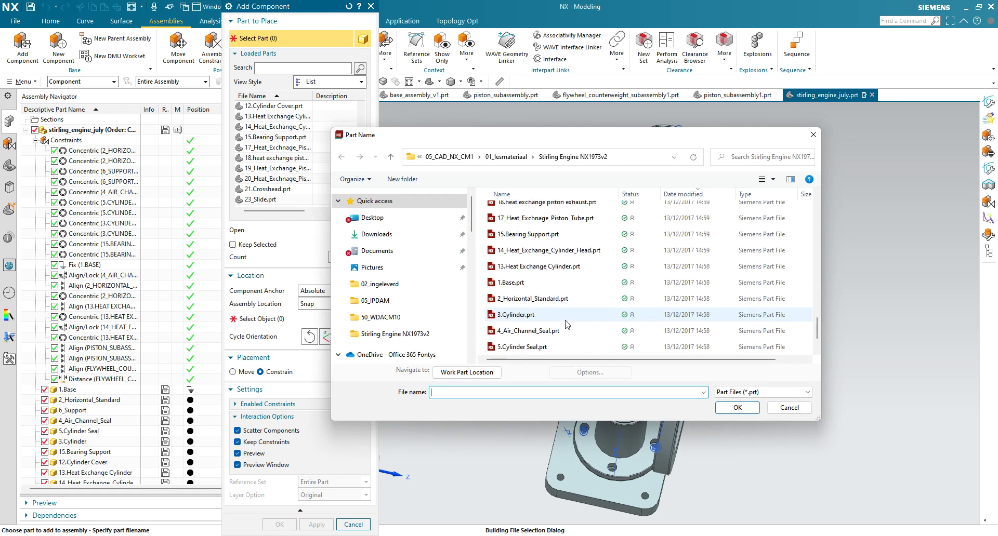
{"action": "scroll", "coordinate": [567, 324], "scroll_direction": "up", "scroll_amount": 1}
{"action": "scroll", "coordinate": [567, 325], "scroll_direction": "down", "scroll_amount": 2}
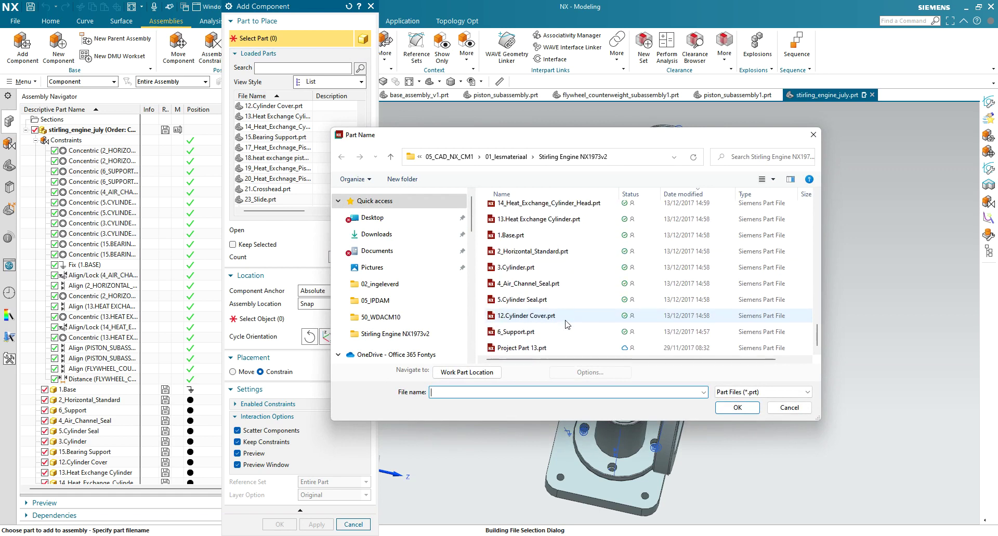
{"action": "scroll", "coordinate": [567, 324], "scroll_direction": "up", "scroll_amount": 2}
{"action": "scroll", "coordinate": [568, 324], "scroll_direction": "up", "scroll_amount": 2}
{"action": "left_click", "coordinate": [513, 235]}
{"action": "left_click", "coordinate": [737, 407]}
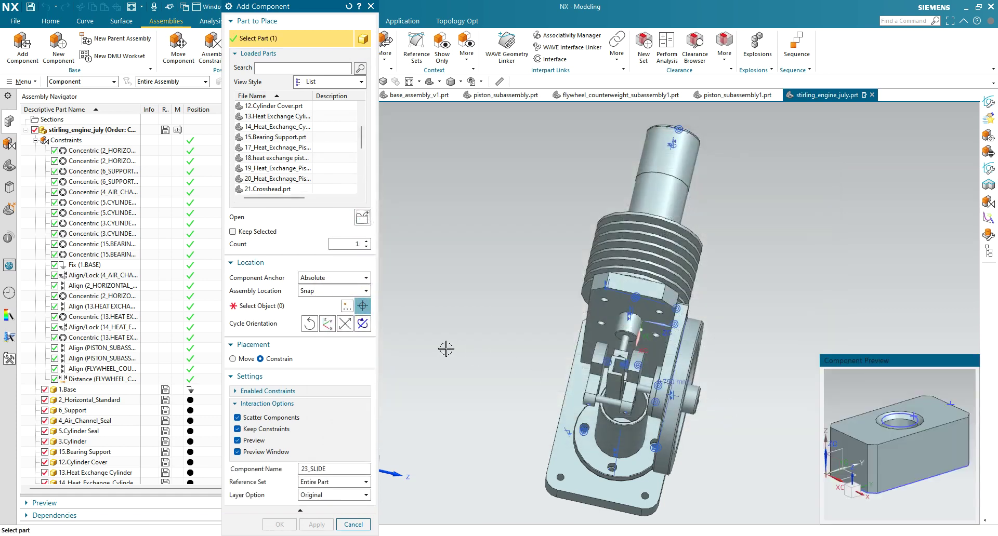
{"action": "left_click", "coordinate": [303, 309]}
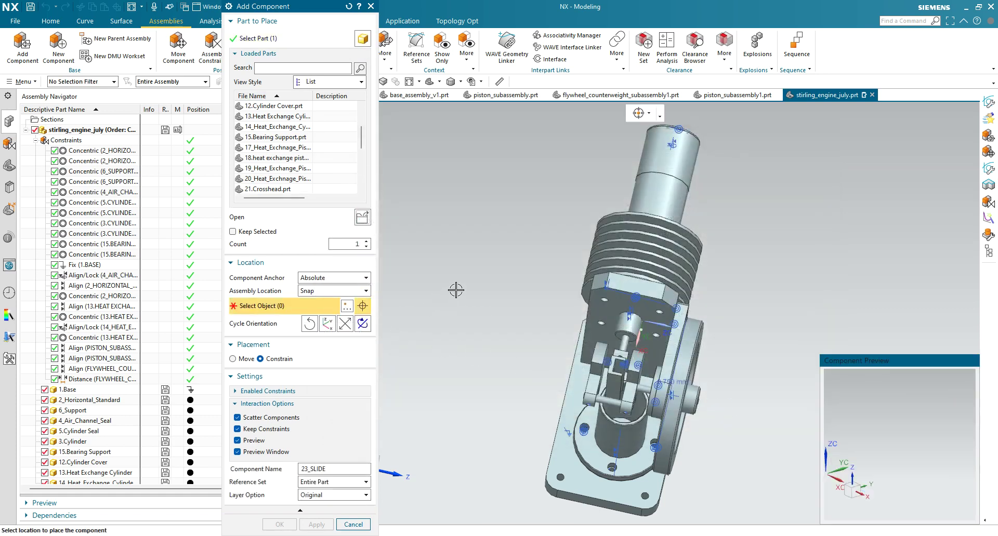
{"action": "left_click", "coordinate": [456, 290]}
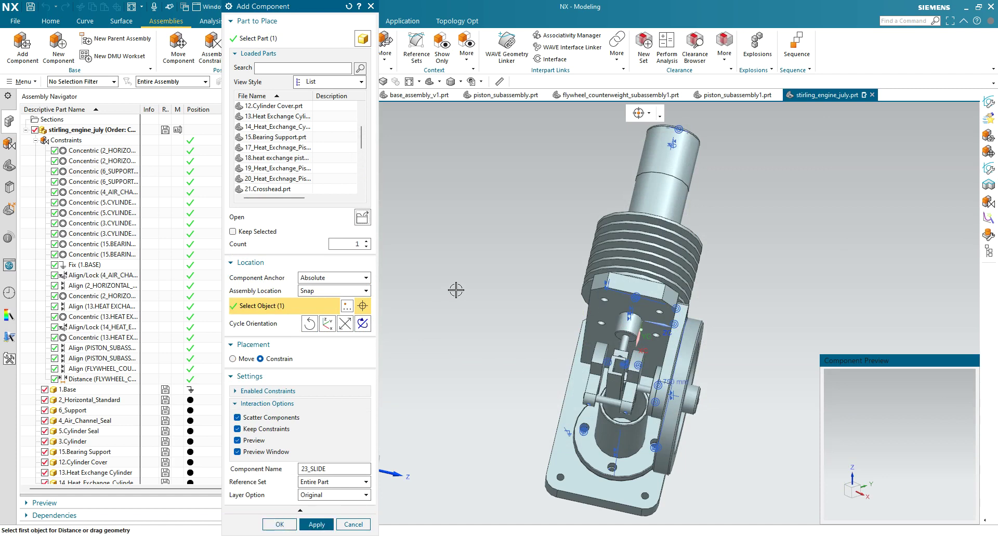
Align the hole centerline of 23_Slide with the axis of the crank pin between the two counterweights
{"action": "scroll", "coordinate": [486, 301], "scroll_direction": "down", "scroll_amount": 3}
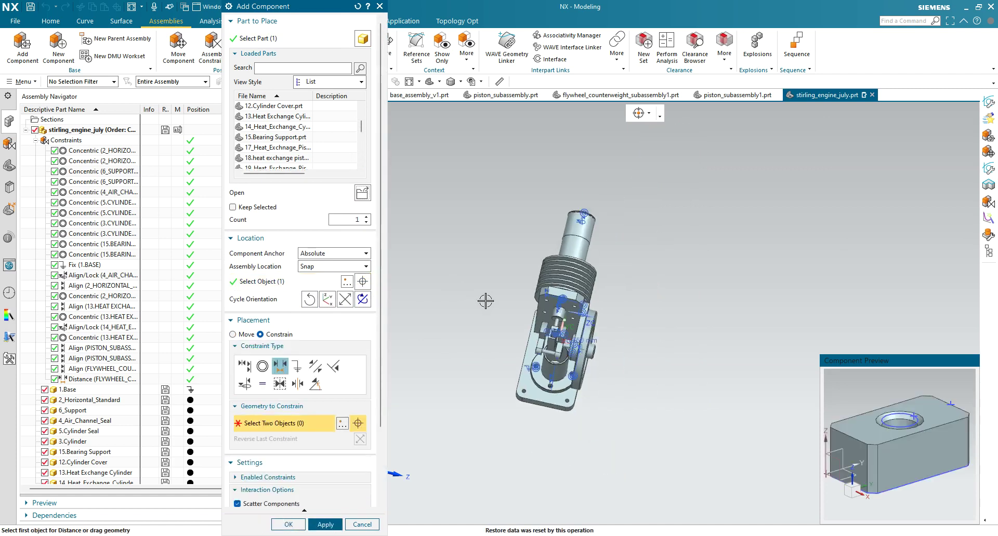
{"action": "mouse_move", "coordinate": [661, 366]}
{"action": "middle_mouse_down"}
{"action": "mouse_move", "coordinate": [635, 353]}
{"action": "mouse_move", "coordinate": [653, 374]}
{"action": "mouse_move", "coordinate": [660, 366]}
{"action": "middle_mouse_up"}
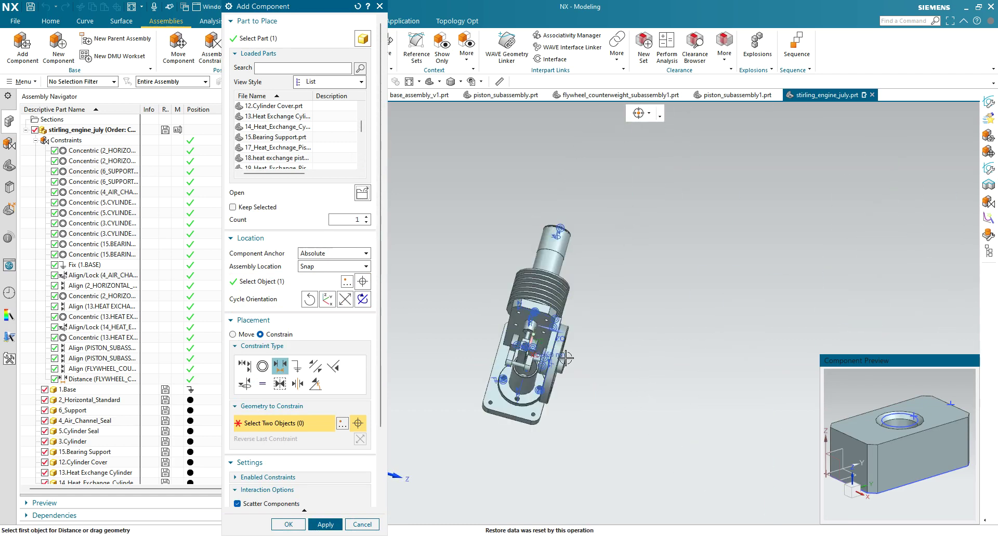
{"action": "scroll", "coordinate": [565, 359], "scroll_direction": "up", "scroll_amount": 5}
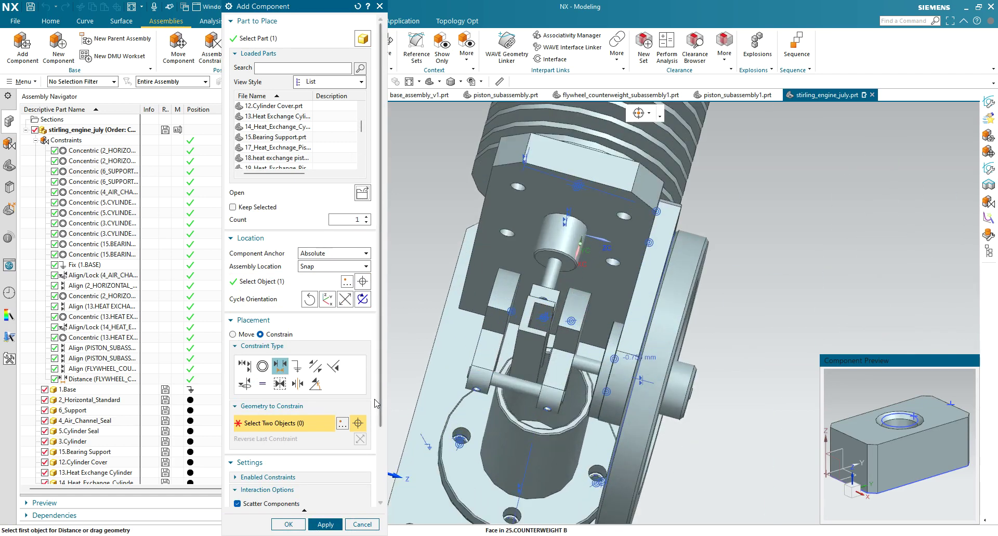
{"action": "left_click", "coordinate": [245, 366]}
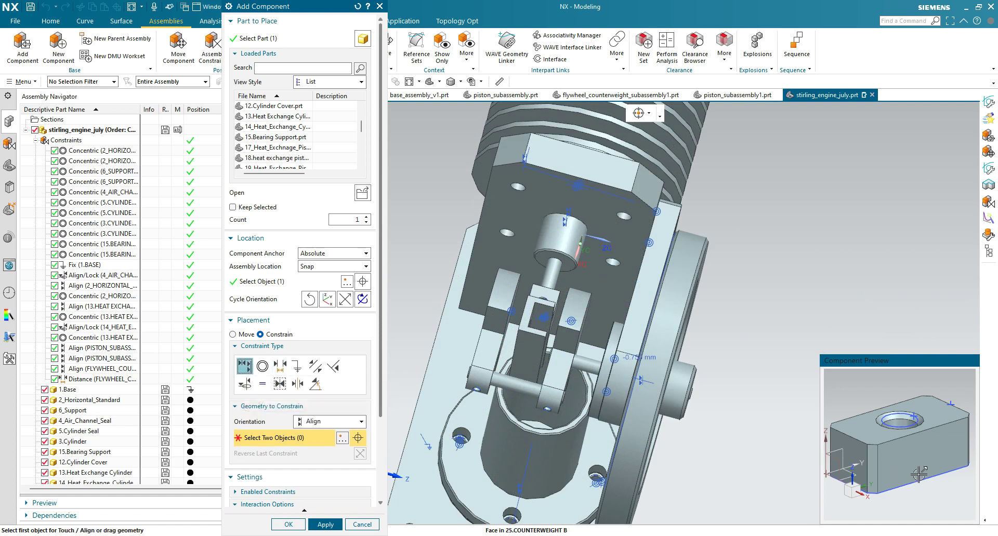
{"action": "left_click", "coordinate": [901, 429]}
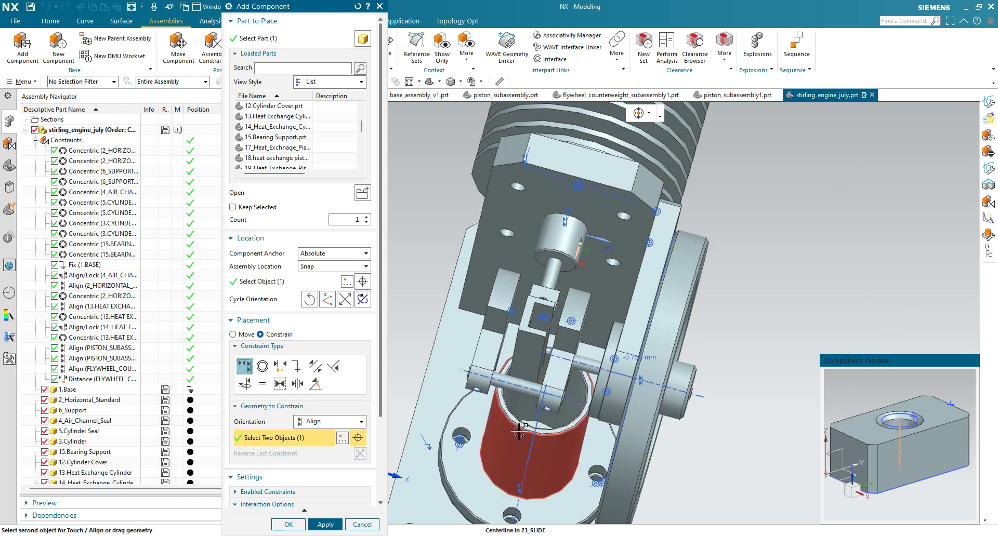
{"action": "left_click", "coordinate": [518, 388]}
{"action": "mouse_move", "coordinate": [538, 397]}
{"action": "middle_mouse_down"}
{"action": "mouse_move", "coordinate": [546, 385]}
{"action": "mouse_move", "coordinate": [536, 393]}
{"action": "middle_mouse_up"}
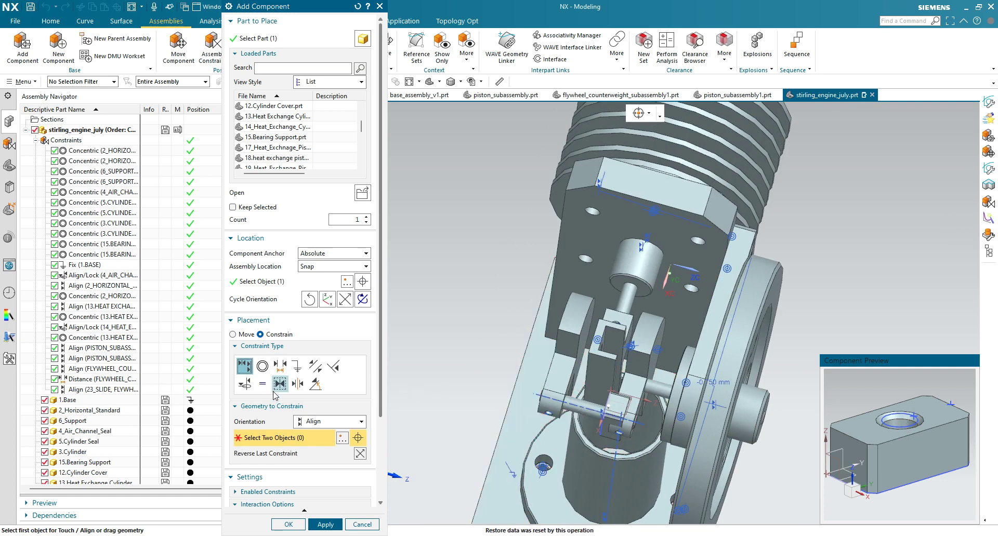
Switch the constraint orientation to Touch, accept the placement of 23_Slide, and leave component adding without choosing another part
{"action": "left_click", "coordinate": [360, 422]}
{"action": "left_click", "coordinate": [332, 455]}
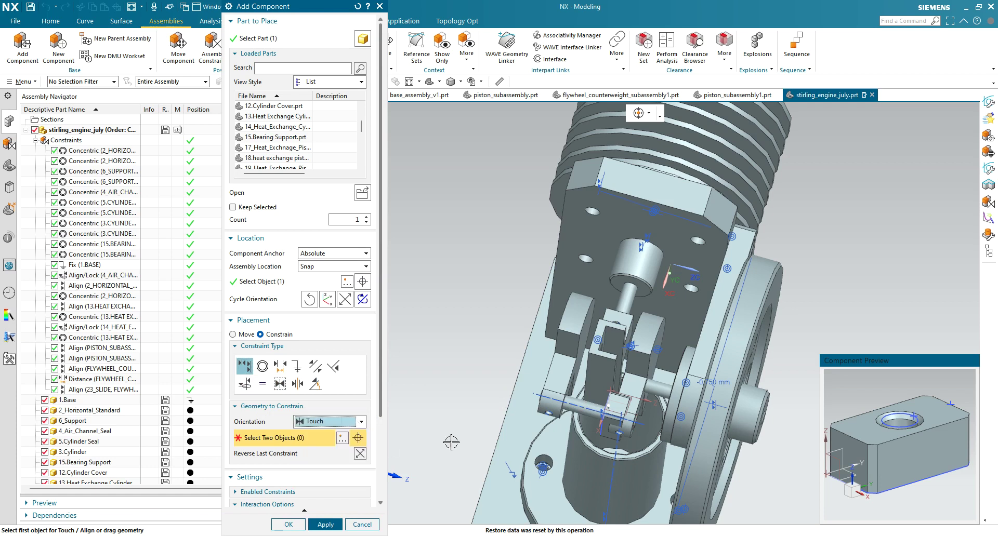
{"action": "middle_click_drag", "start_coordinate": [510, 417], "coordinate": [634, 510]}
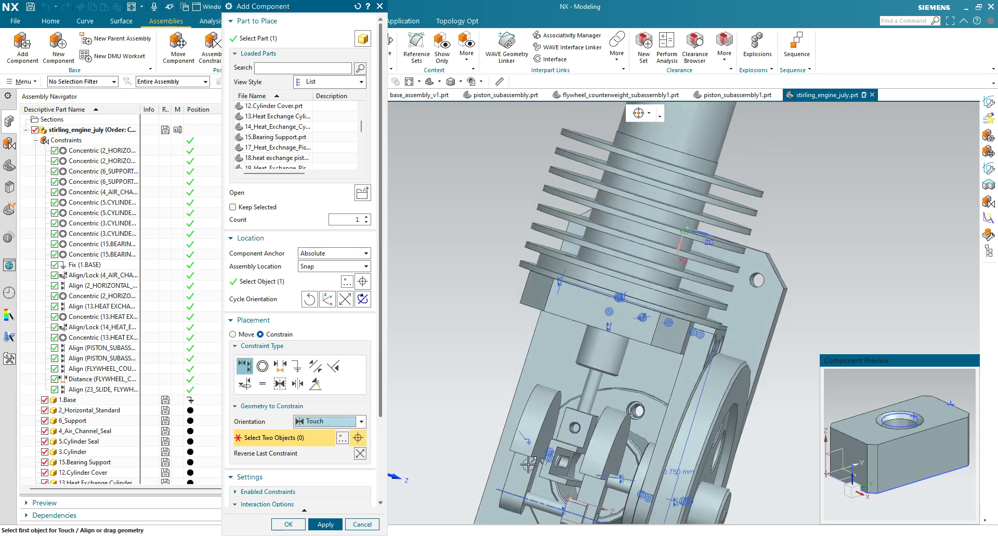
{"action": "scroll", "coordinate": [624, 499], "scroll_direction": "up", "scroll_amount": 5}
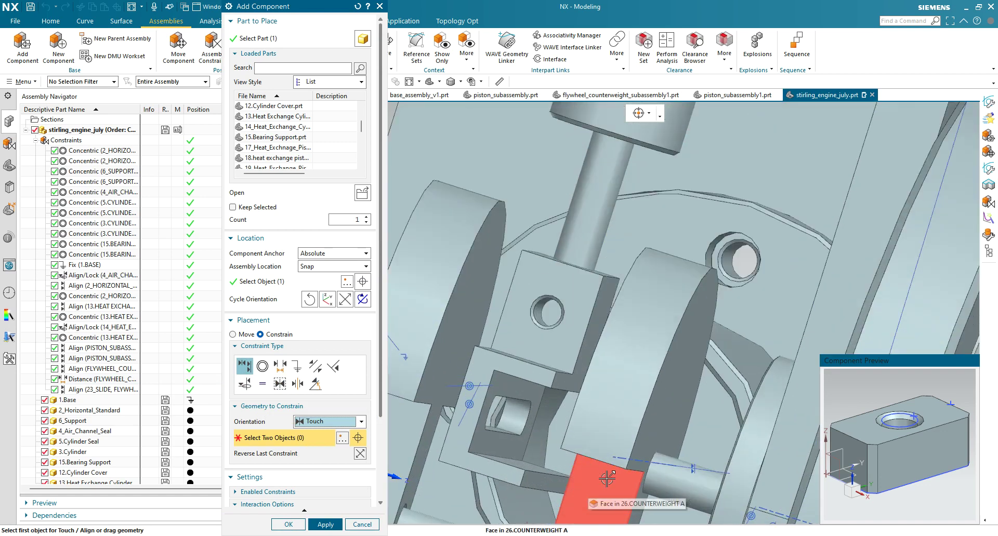
{"action": "right_click", "coordinate": [607, 488]}
{"action": "middle_click", "coordinate": [667, 335]}
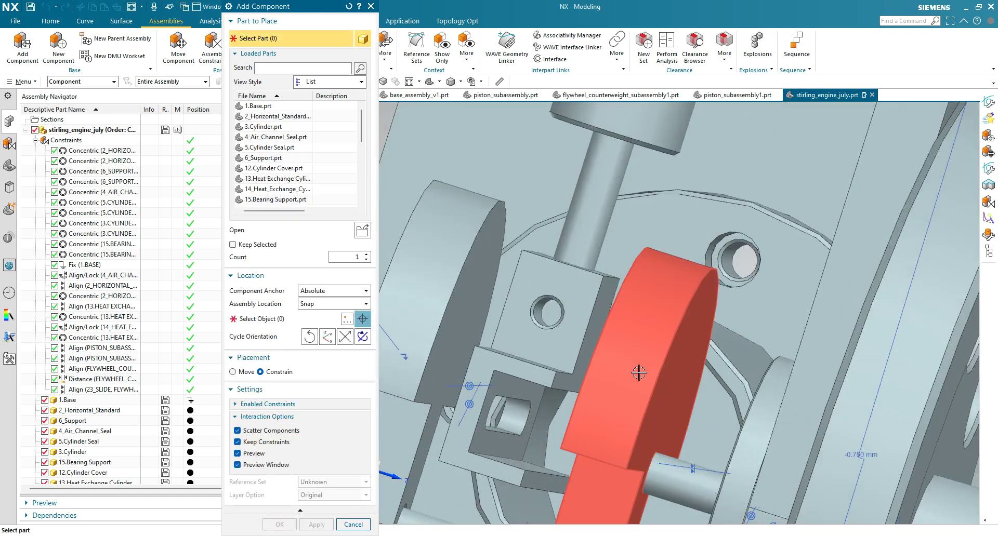
{"action": "middle_click_drag", "start_coordinate": [632, 380], "coordinate": [661, 239], "text": "shift"}
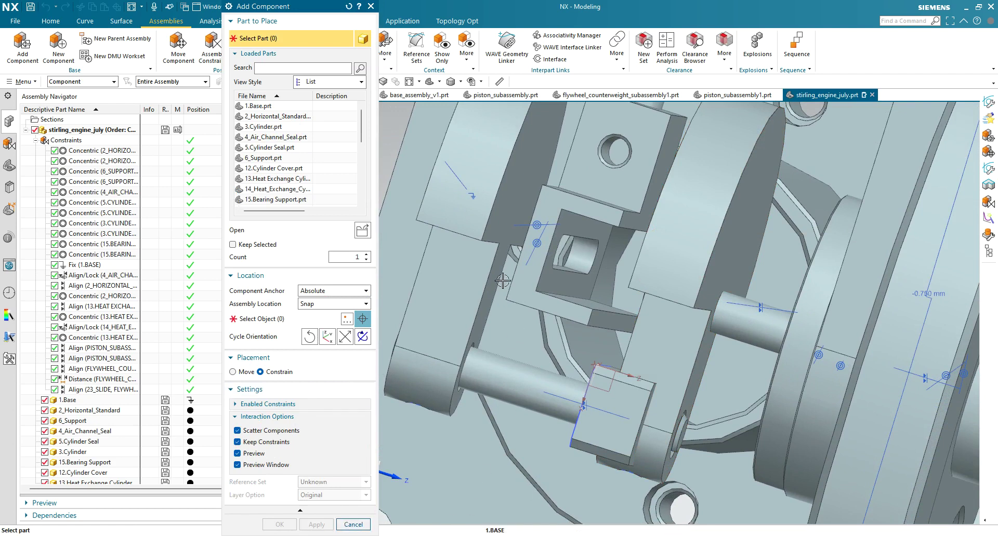
{"action": "left_click", "coordinate": [358, 525]}
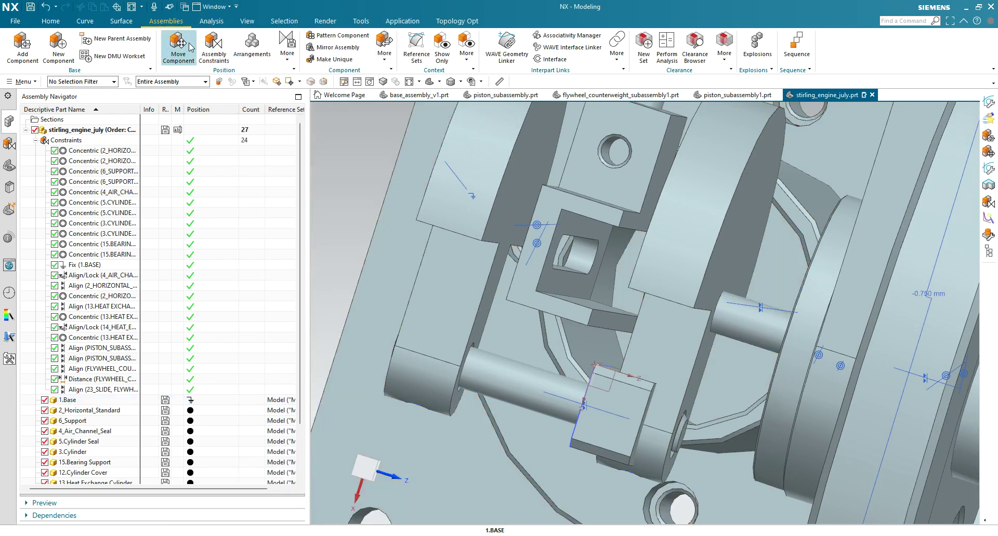
Add a Touch assembly constraint between the side of 23_Slide and the adjoining face of the crosshead
{"action": "left_click", "coordinate": [216, 54]}
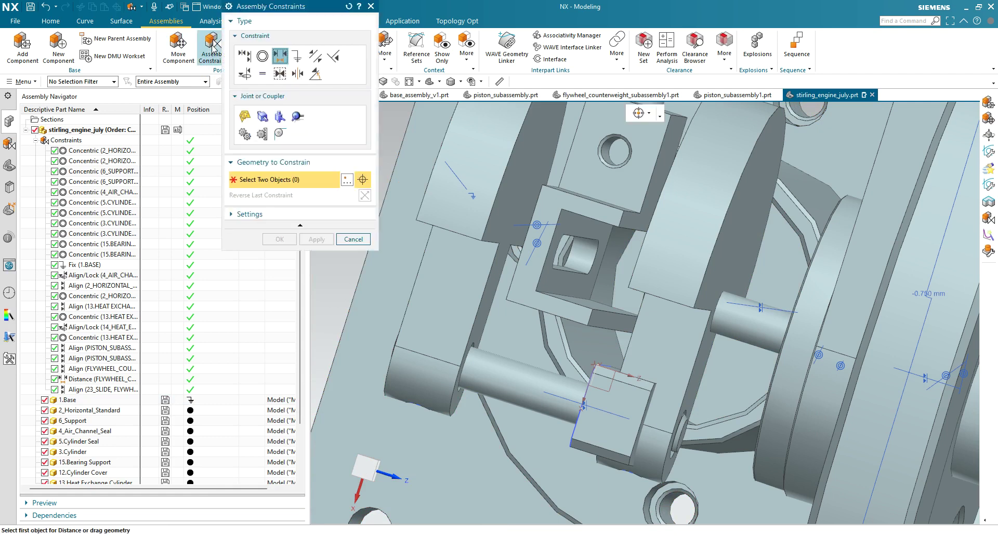
{"action": "left_click", "coordinate": [244, 55]}
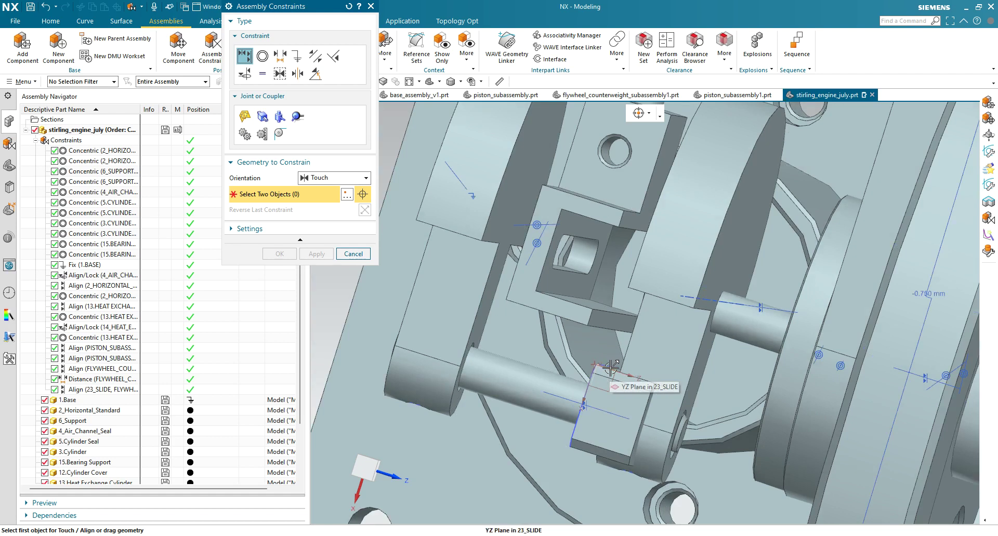
{"action": "scroll", "coordinate": [611, 367], "scroll_direction": "down", "scroll_amount": 2}
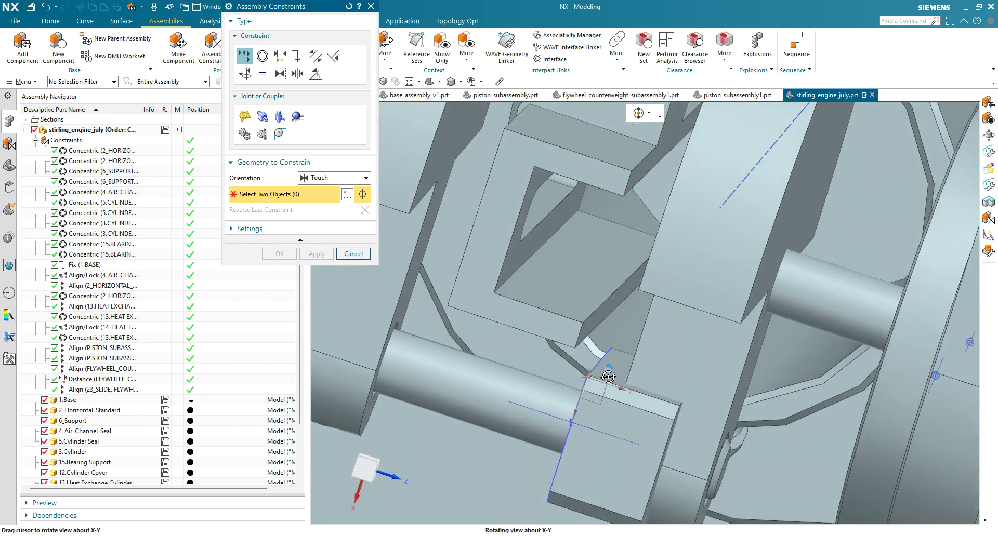
{"action": "left_click", "coordinate": [614, 368]}
{"action": "middle_click_drag", "start_coordinate": [573, 227], "coordinate": [506, 445]}
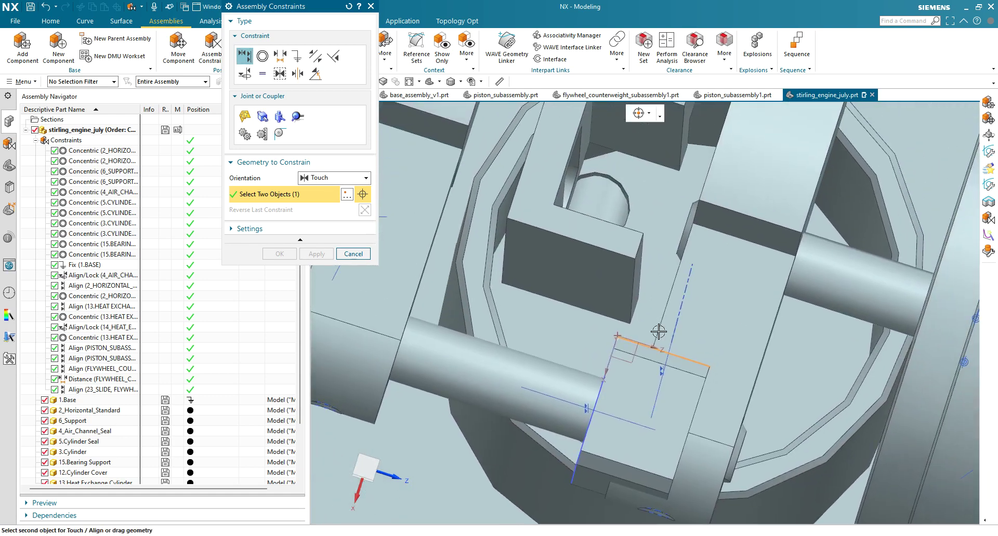
{"action": "left_click", "coordinate": [666, 149]}
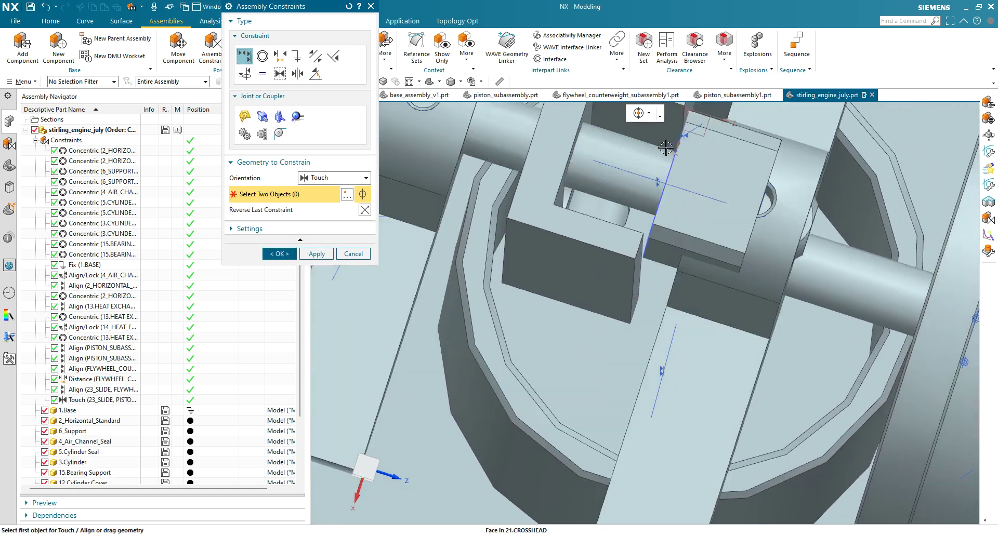
{"action": "left_click", "coordinate": [316, 253]}
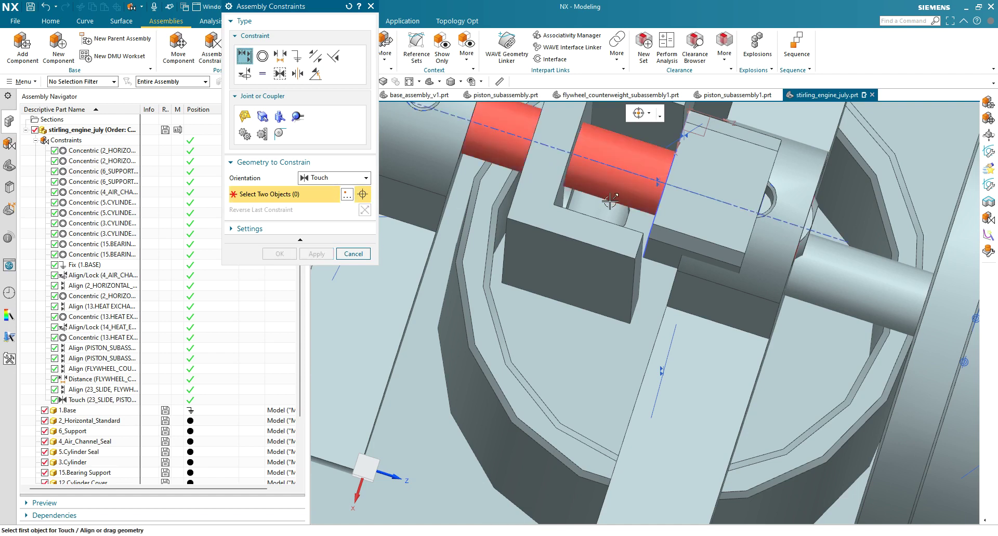
Add a second Touch constraint between the bored face of 23_Slide and the crosshead's inner face to seat it in the slot
{"action": "middle_click_drag", "start_coordinate": [586, 182], "coordinate": [658, 230]}
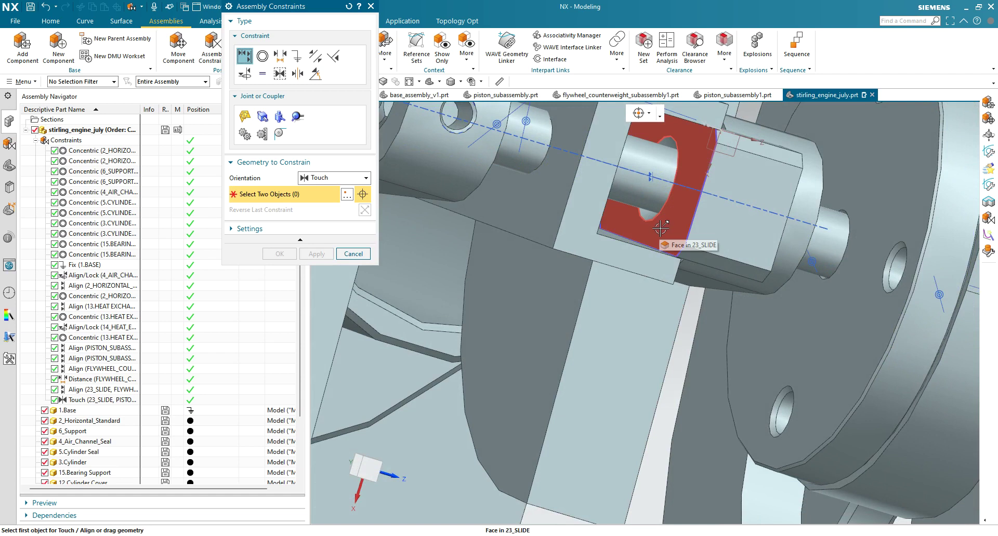
{"action": "scroll", "coordinate": [666, 235], "scroll_direction": "down", "scroll_amount": 3}
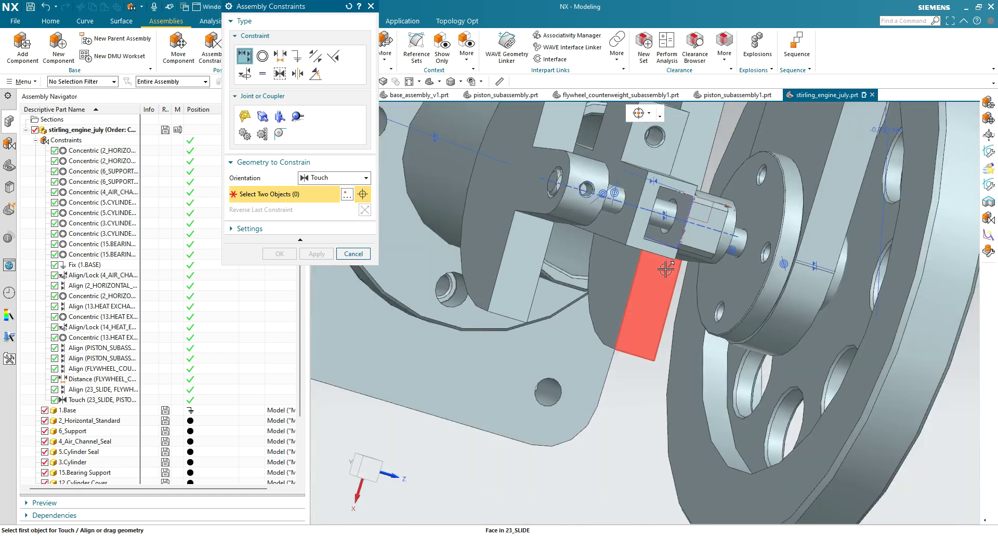
{"action": "mouse_move", "coordinate": [663, 268]}
{"action": "middle_mouse_down"}
{"action": "mouse_move", "coordinate": [640, 249]}
{"action": "mouse_move", "coordinate": [671, 267]}
{"action": "middle_mouse_up"}
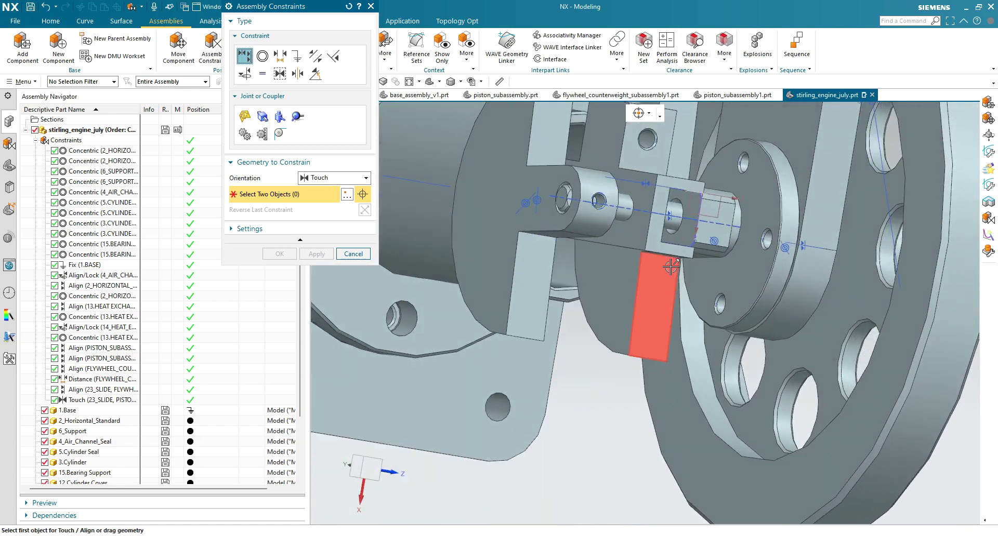
{"action": "left_click", "coordinate": [677, 237]}
{"action": "middle_click_drag", "start_coordinate": [677, 237], "coordinate": [624, 242]}
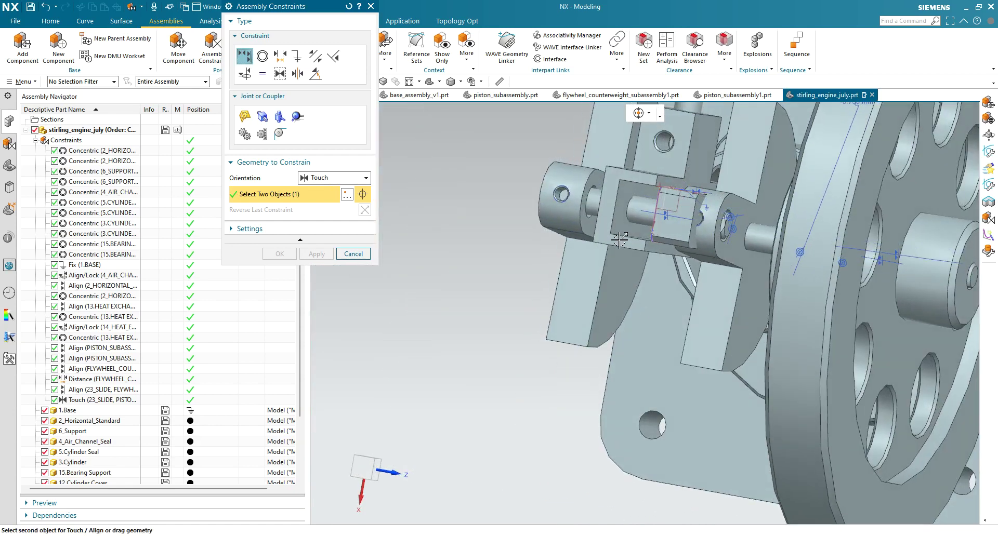
{"action": "left_click", "coordinate": [621, 227]}
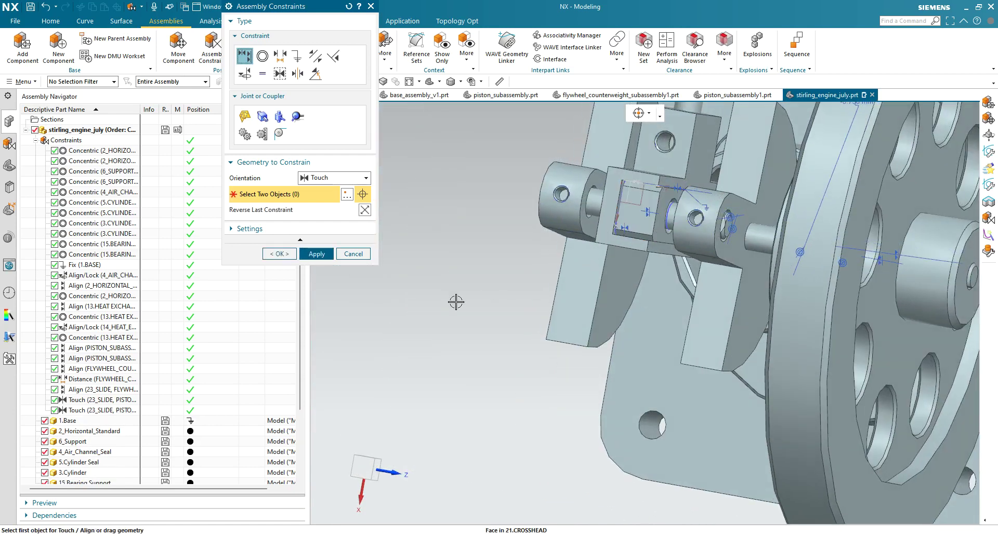
{"action": "left_click", "coordinate": [279, 254]}
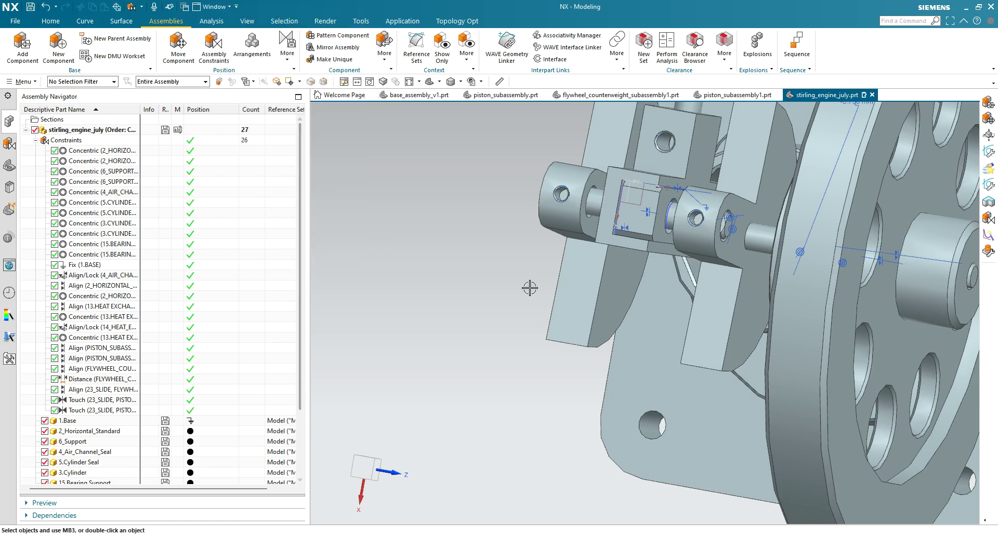
Rotate the flywheel about its shaft with Move Component to test the slide and crosshead motion, and discard the move
{"action": "middle_click_drag", "start_coordinate": [541, 284], "coordinate": [638, 213]}
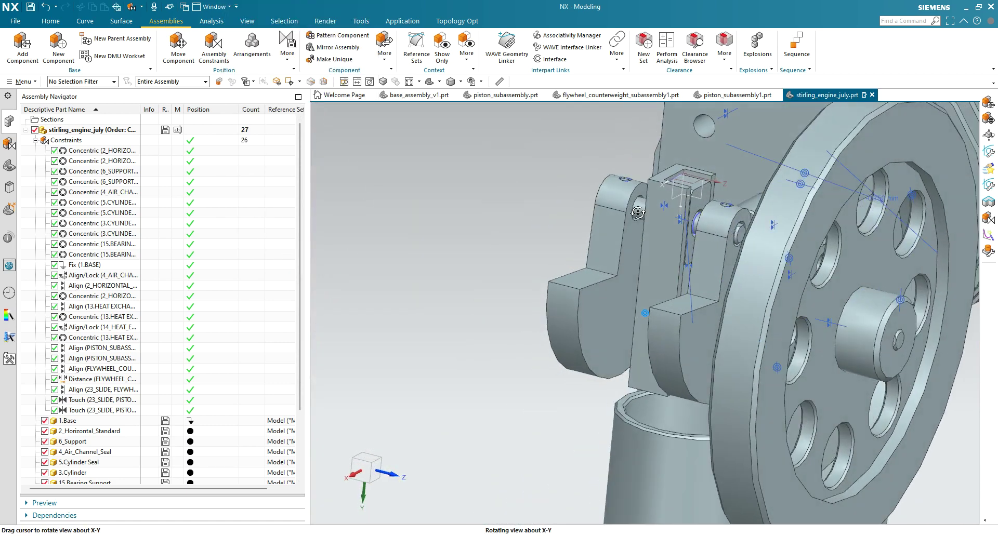
{"action": "key", "text": "ctrl+f"}
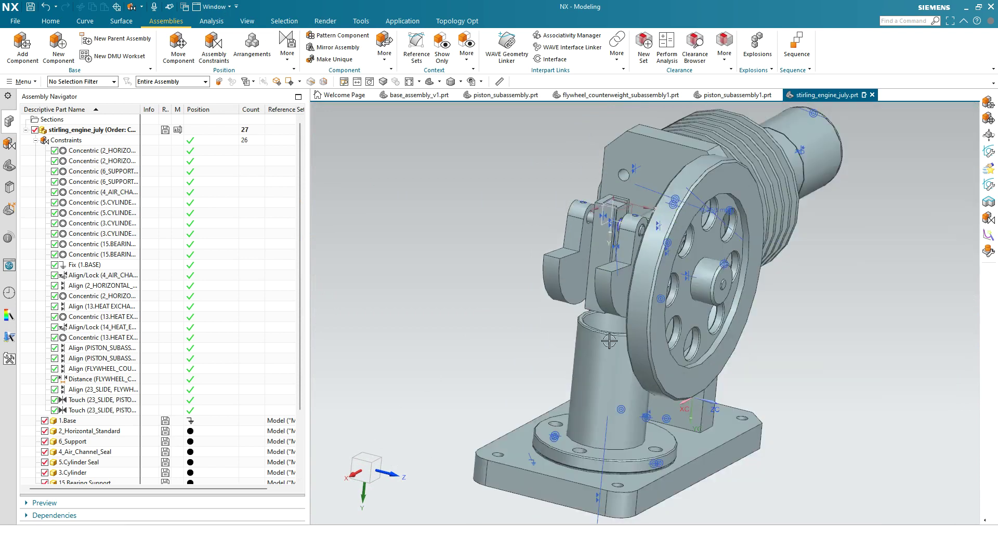
{"action": "left_click", "coordinate": [635, 339]}
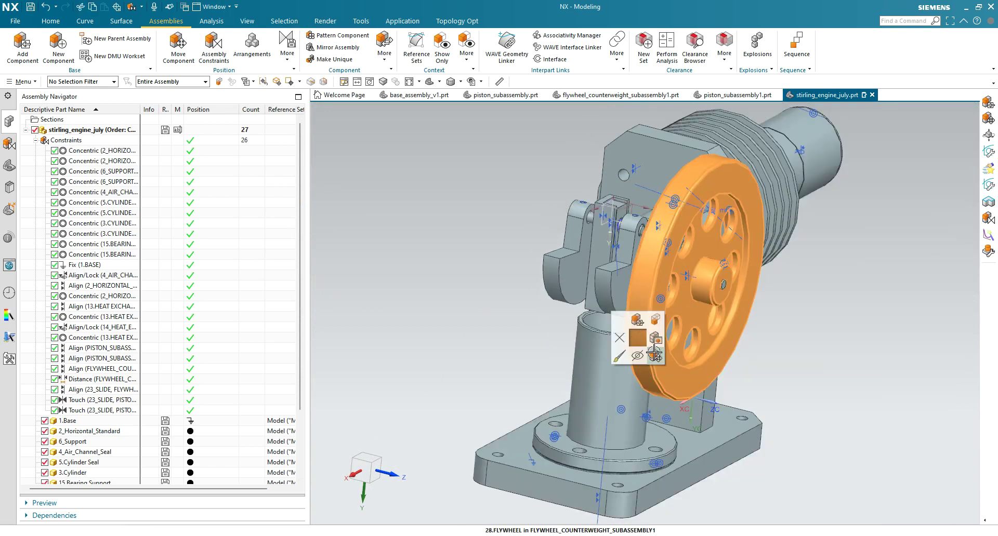
{"action": "left_click", "coordinate": [654, 354]}
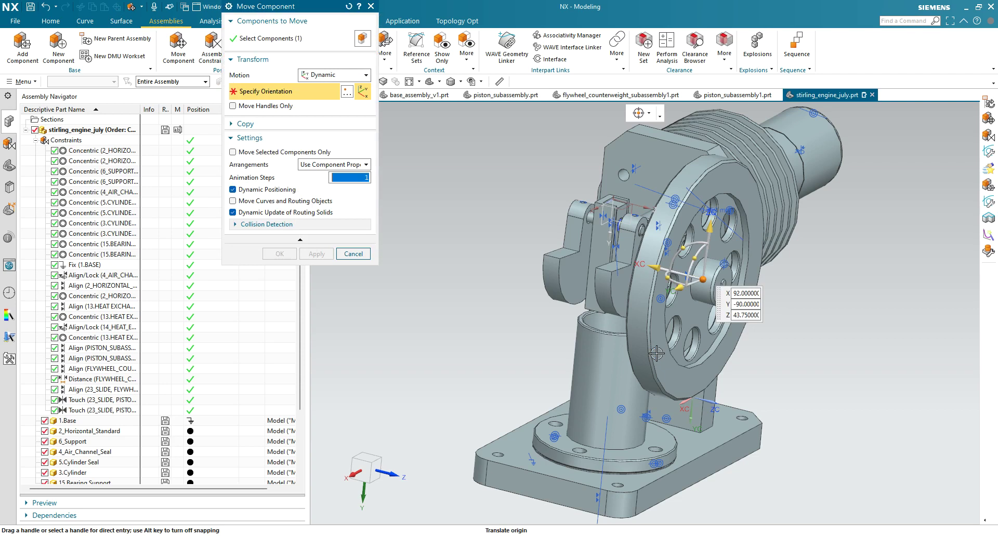
{"action": "left_click_drag", "start_coordinate": [703, 279], "coordinate": [711, 321]}
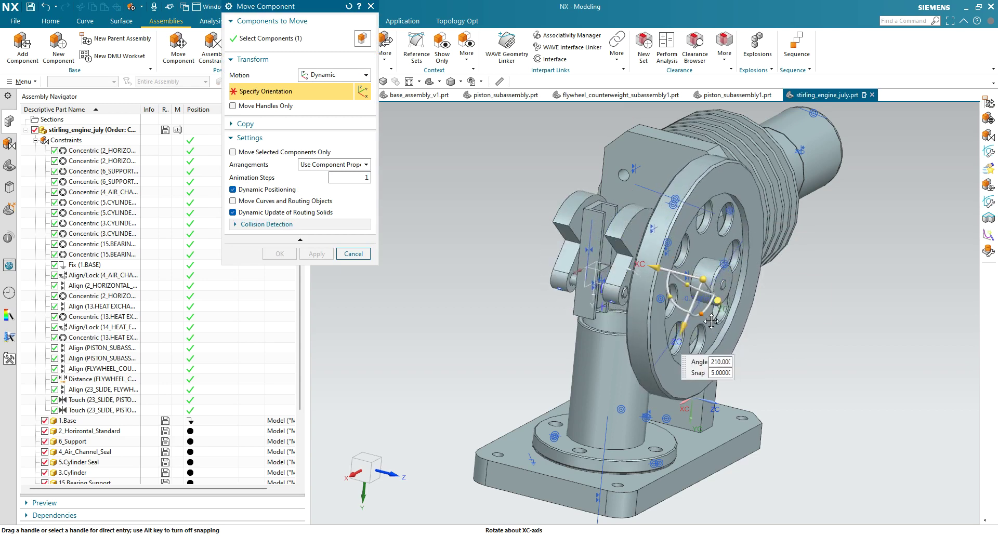
{"action": "left_click_drag", "start_coordinate": [680, 256], "coordinate": [727, 297]}
{"action": "middle_click_drag", "start_coordinate": [770, 291], "coordinate": [825, 227]}
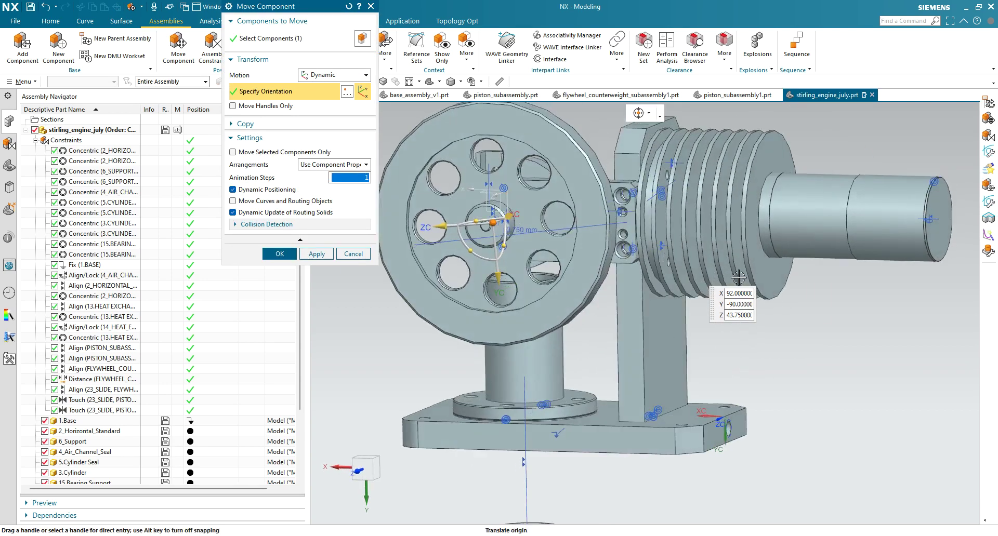
{"action": "left_click", "coordinate": [353, 253]}
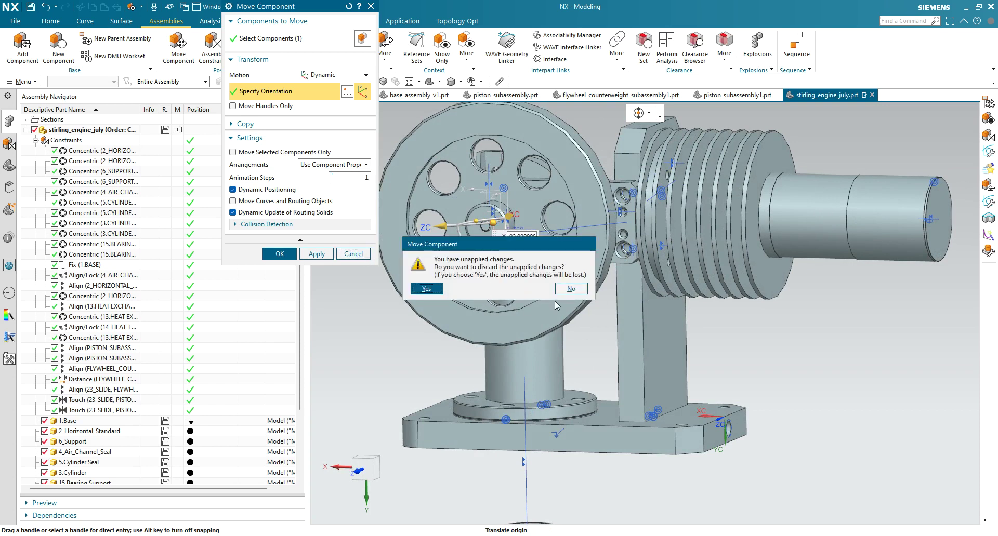
{"action": "left_click", "coordinate": [426, 289]}
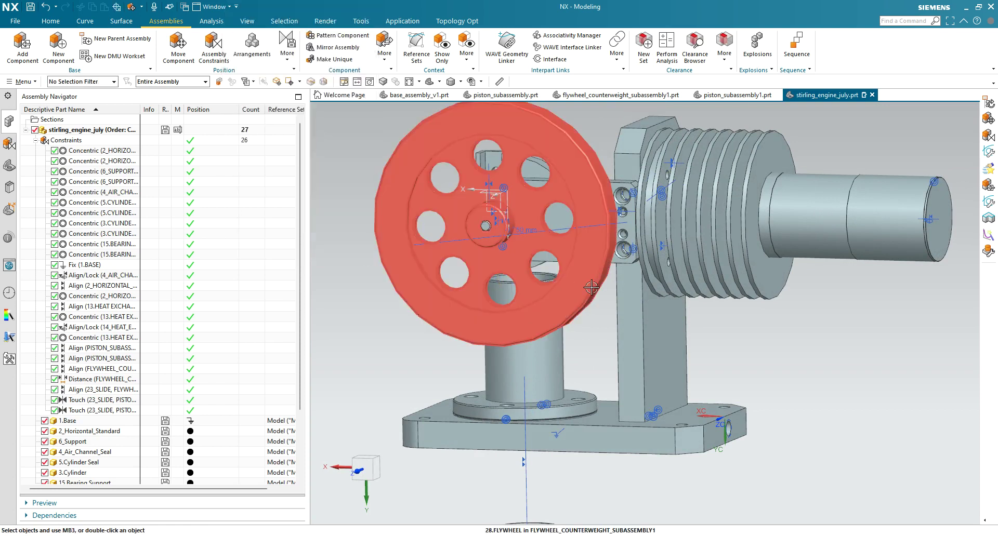
Set the translucency of 13.Heat Exchange Cylinder to 84 in its object display settings
{"action": "left_click", "coordinate": [797, 231]}
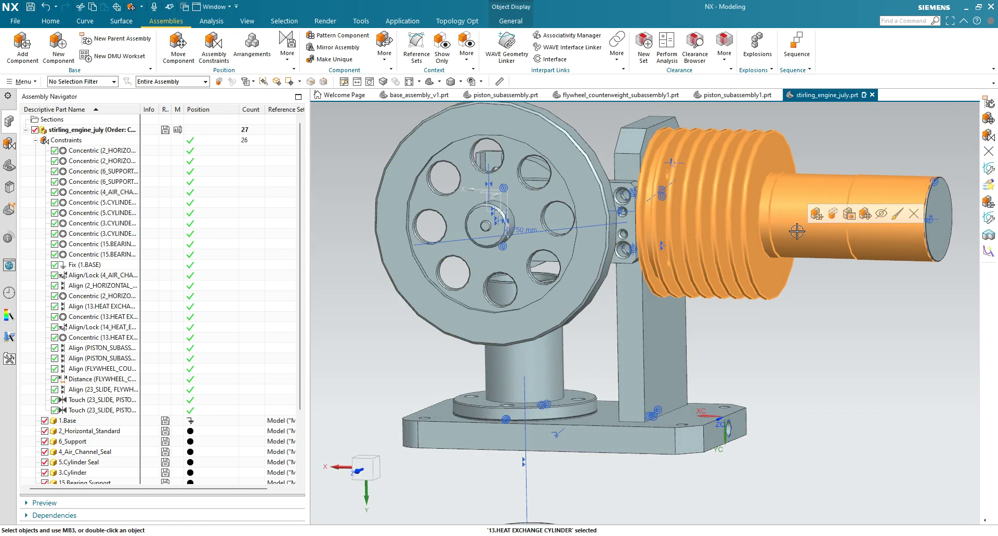
{"action": "key", "text": "ctrl+j"}
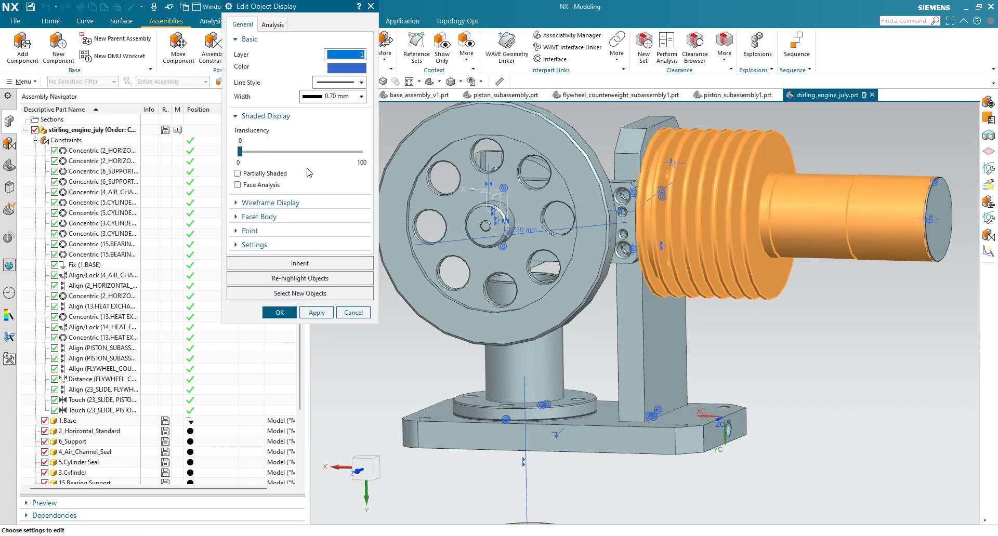
{"action": "left_click_drag", "start_coordinate": [240, 152], "coordinate": [342, 164]}
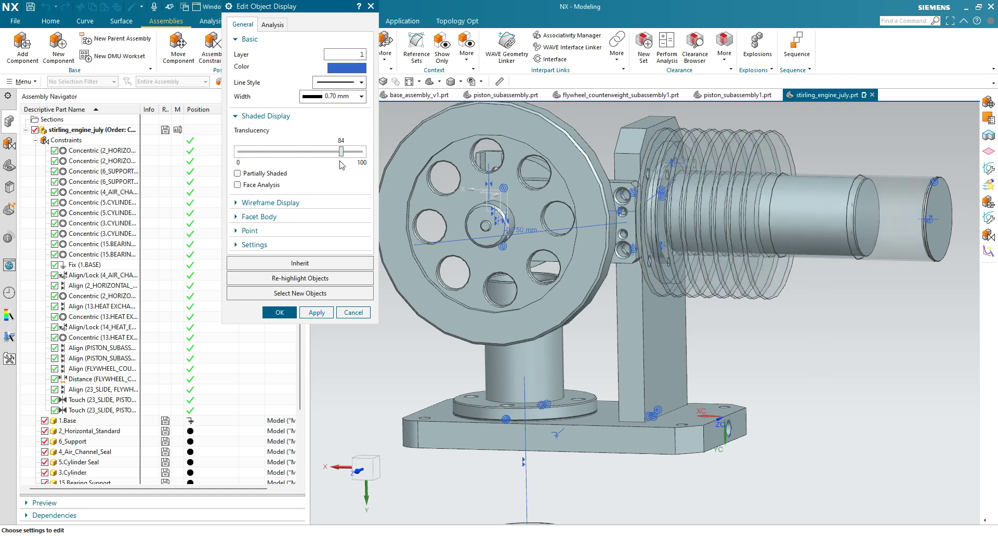
{"action": "left_click", "coordinate": [284, 314]}
{"action": "left_click", "coordinate": [432, 296]}
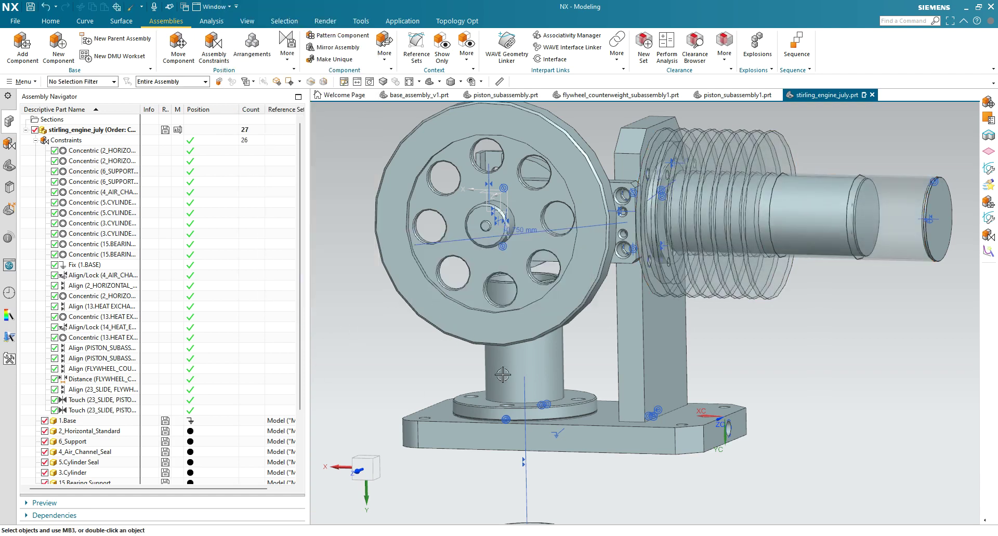
Set the translucency of 3.Cylinder to 87 so the parts inside it can be seen
{"action": "left_click", "coordinate": [527, 366]}
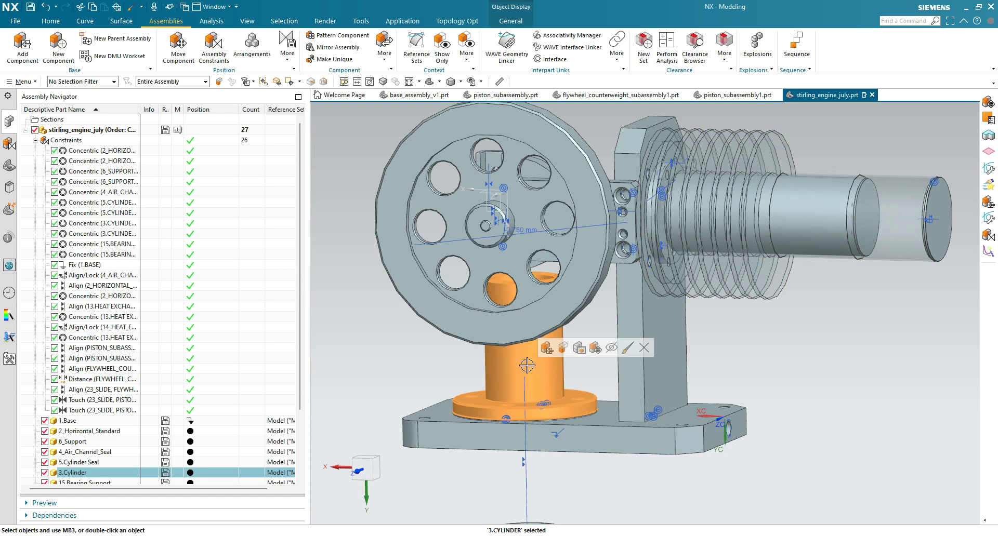
{"action": "key", "text": "ctrl+j"}
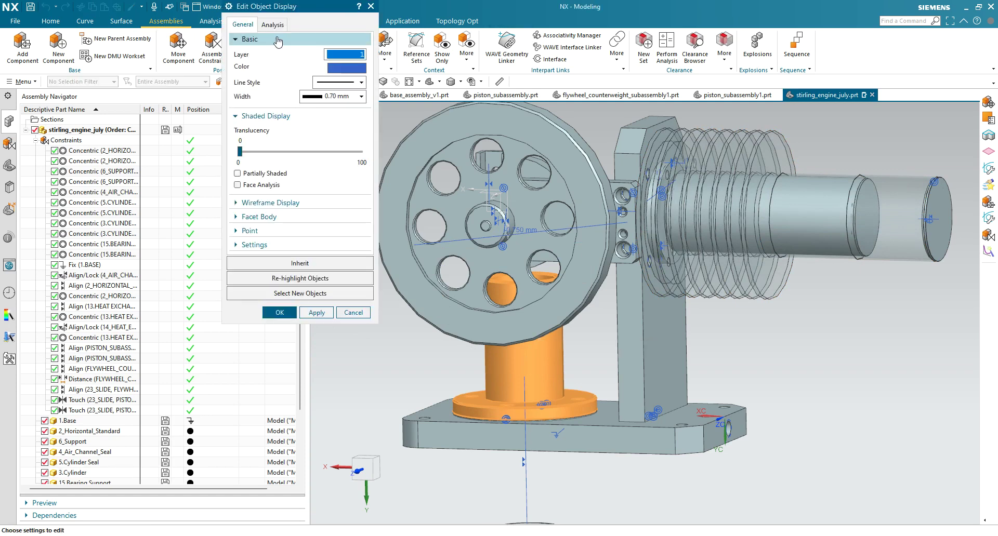
{"action": "left_click", "coordinate": [326, 153]}
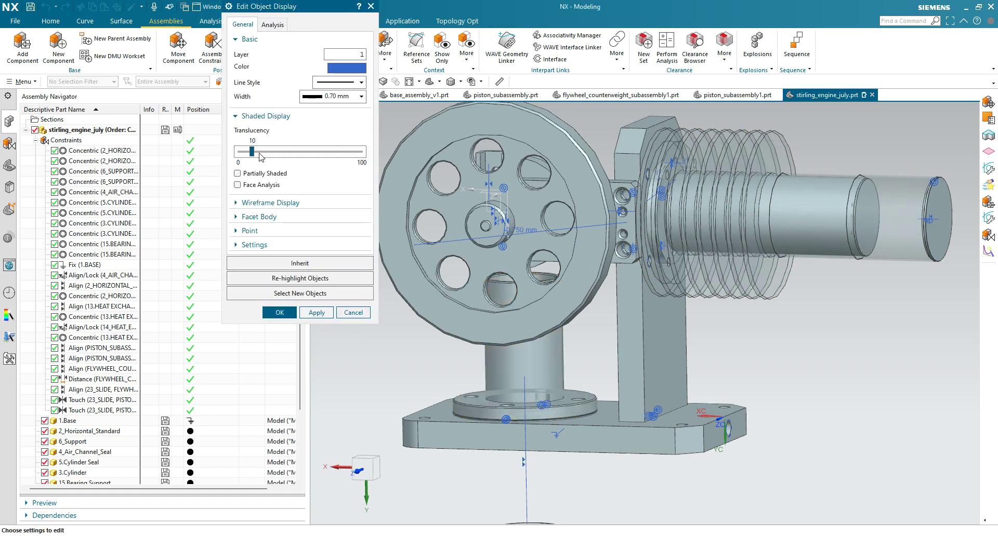
{"action": "left_click_drag", "start_coordinate": [251, 152], "coordinate": [345, 152]}
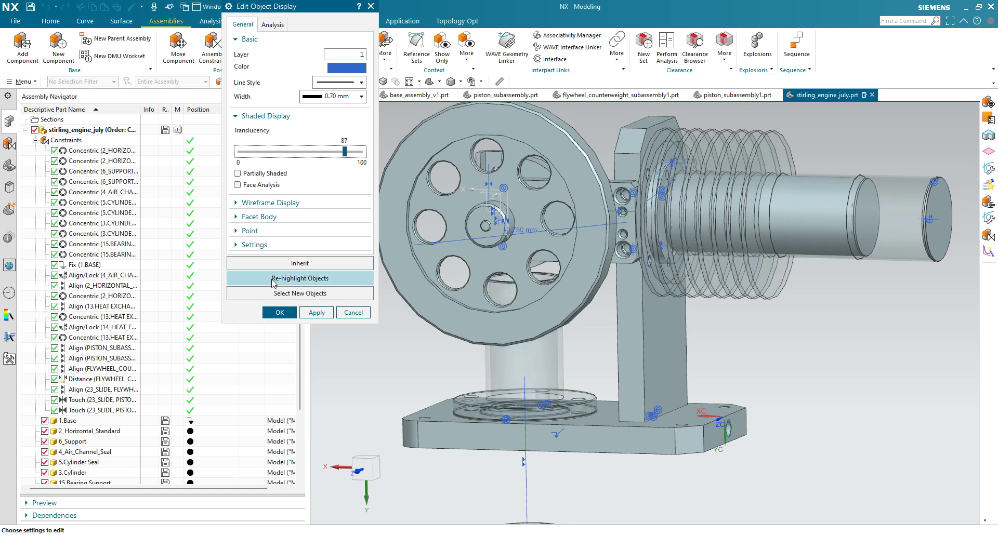
{"action": "left_click", "coordinate": [329, 154]}
{"action": "left_click", "coordinate": [279, 312]}
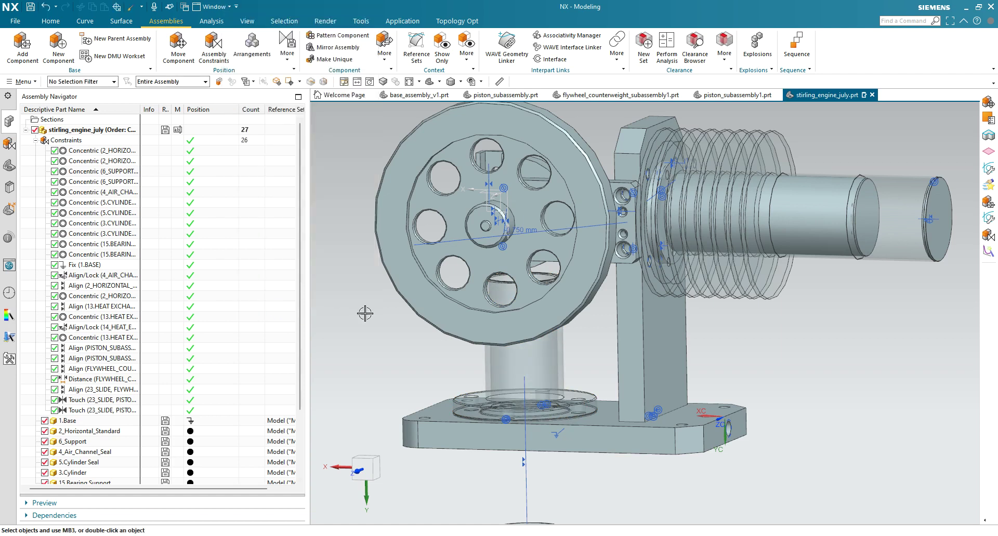
Rotate 28.Flywheel about its shaft with Move Component and accept the new position
{"action": "middle_click_drag", "start_coordinate": [438, 356], "coordinate": [492, 363]}
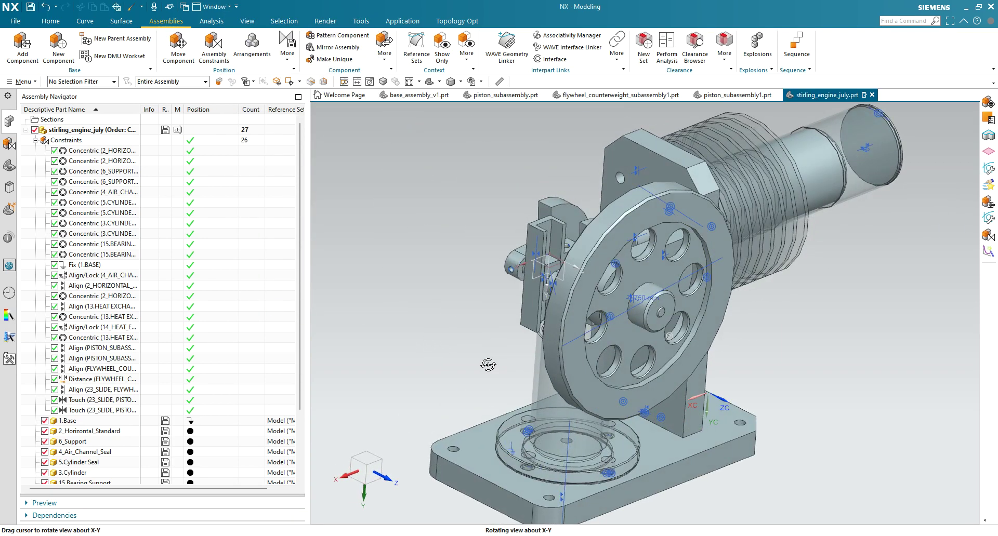
{"action": "left_click", "coordinate": [564, 363]}
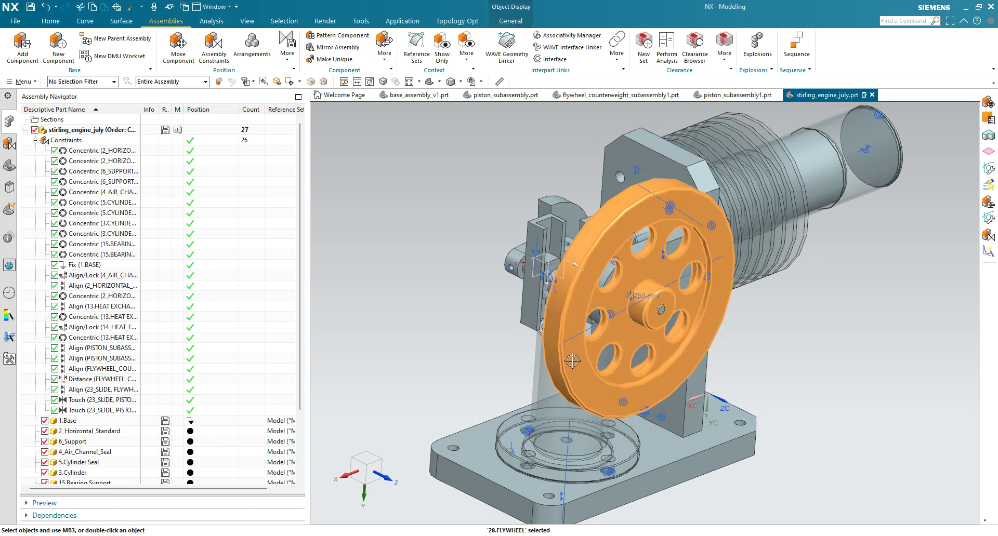
{"action": "right_click", "coordinate": [573, 365]}
{"action": "left_click", "coordinate": [629, 375]}
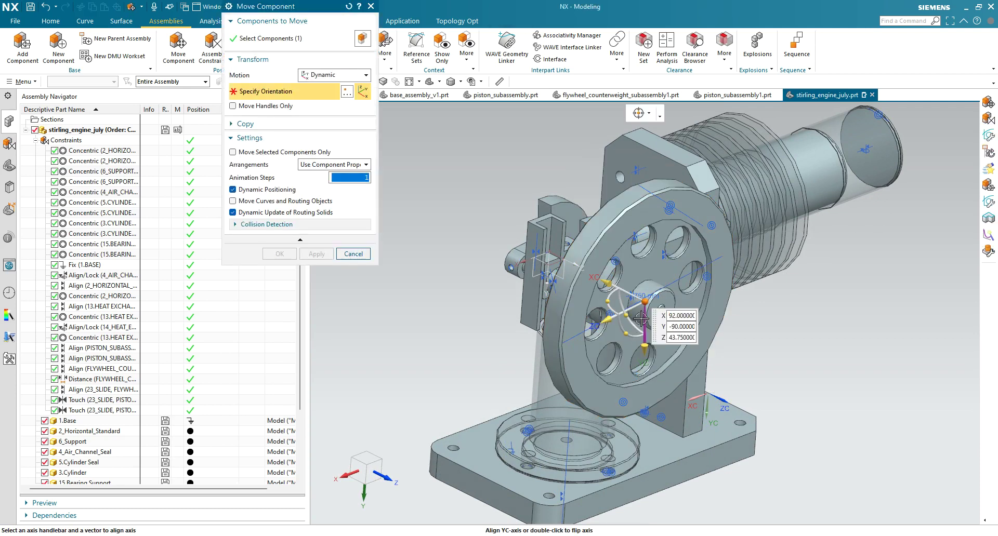
{"action": "left_click_drag", "start_coordinate": [626, 334], "coordinate": [598, 332]}
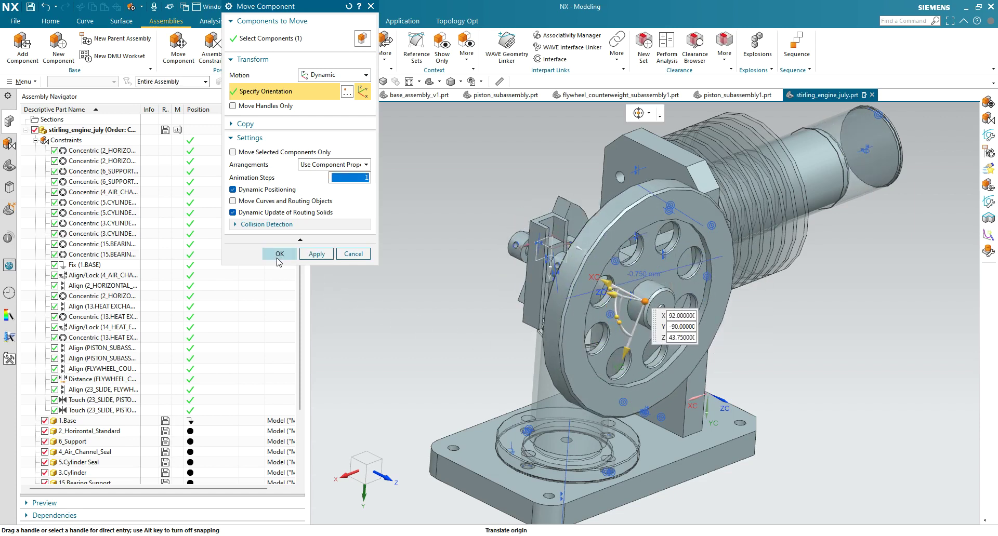
{"action": "left_click", "coordinate": [279, 254]}
{"action": "middle_click_drag", "start_coordinate": [395, 302], "coordinate": [470, 323]}
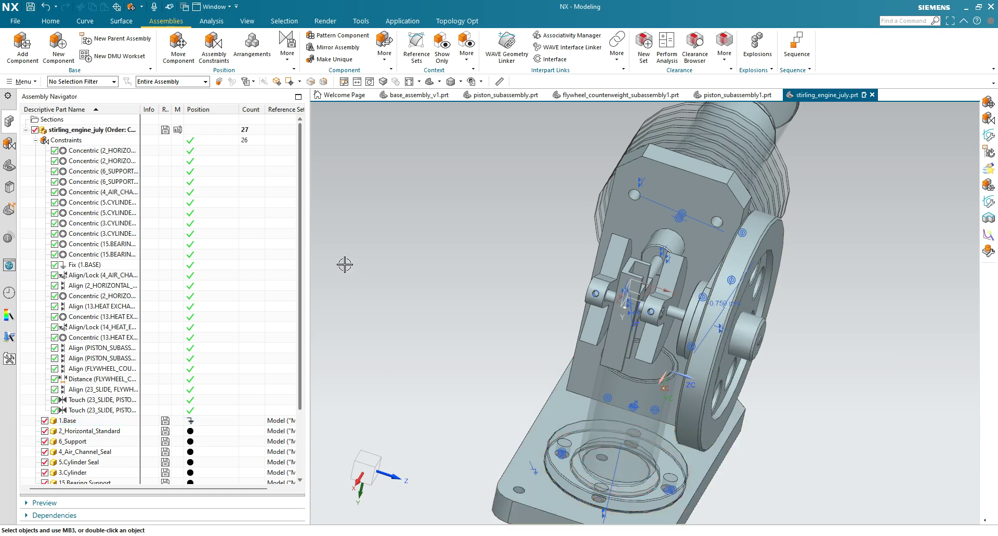
{"action": "left_click", "coordinate": [23, 48]}
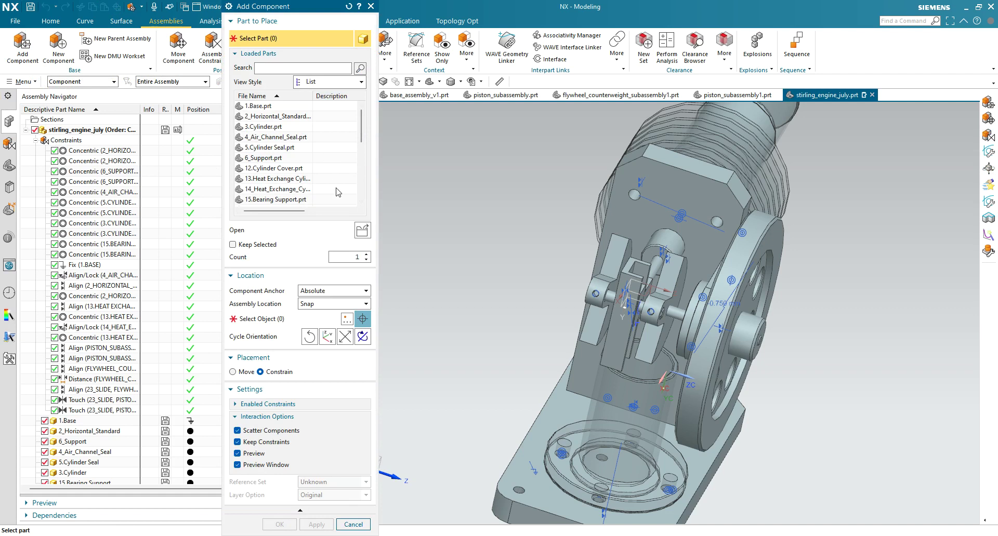
{"action": "left_click", "coordinate": [362, 232]}
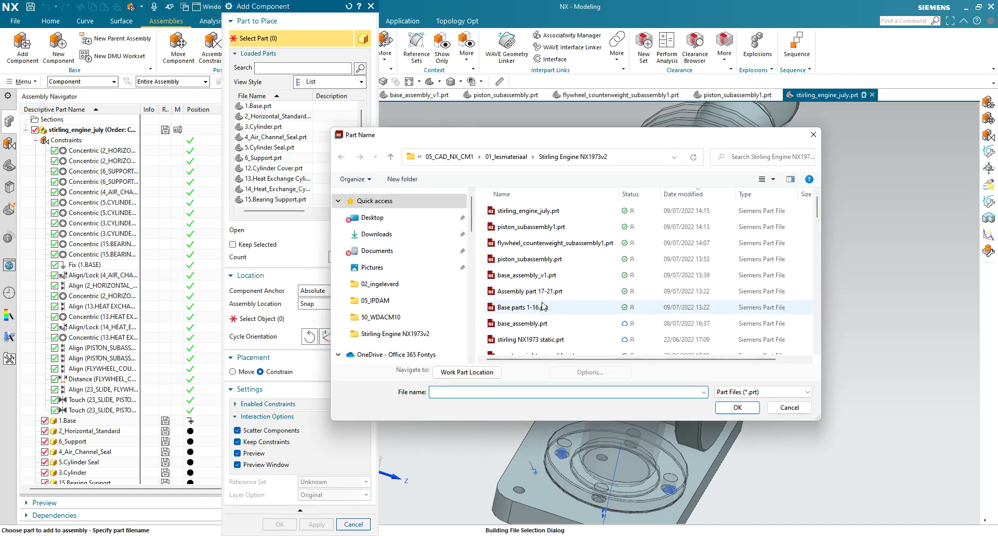
{"action": "scroll", "coordinate": [542, 307], "scroll_direction": "down", "scroll_amount": 10}
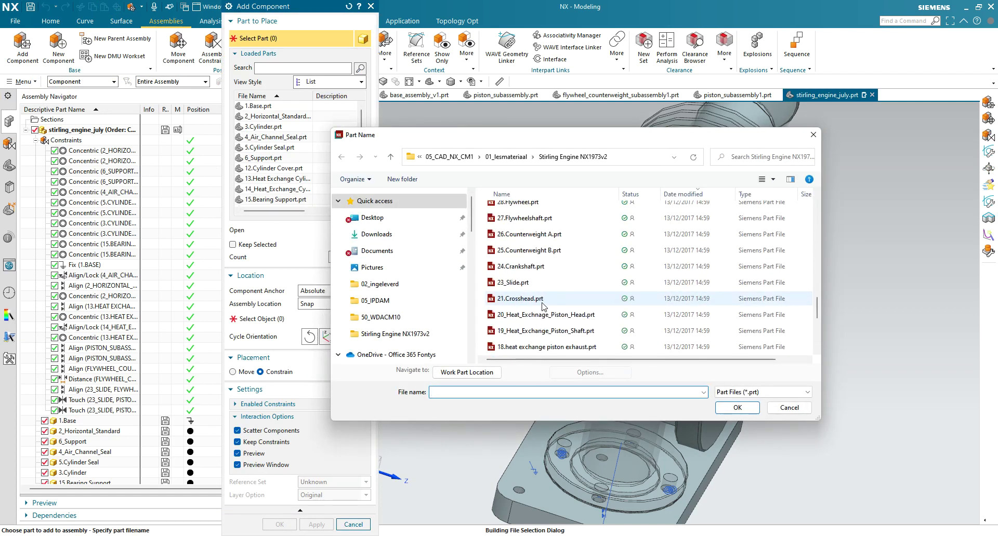
{"action": "left_click", "coordinate": [520, 266]}
{"action": "left_click", "coordinate": [731, 406]}
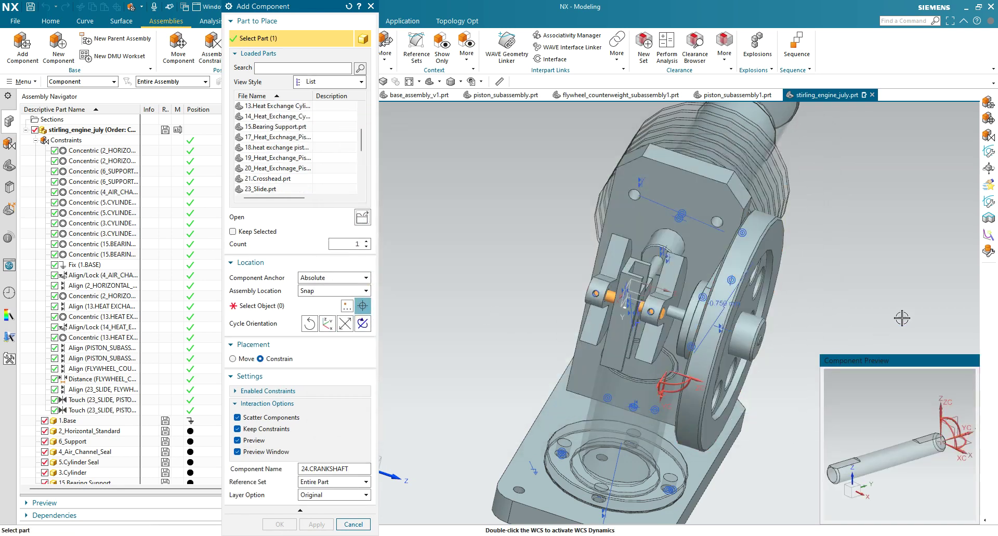
{"action": "left_click", "coordinate": [364, 526]}
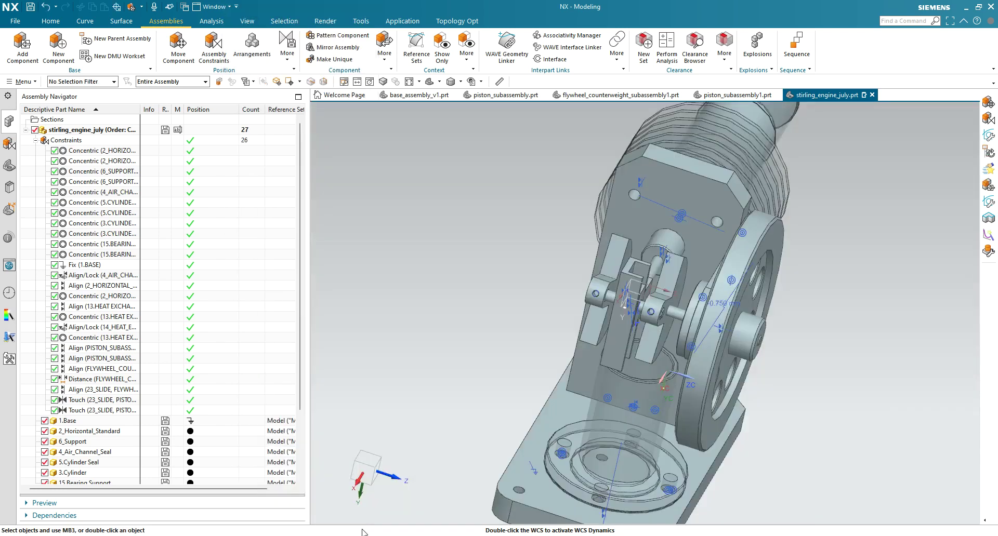
Start adding a component and load 33.Crankrod.prt from the Stirling Engine NX1973v2 folder
{"action": "left_click", "coordinate": [36, 48]}
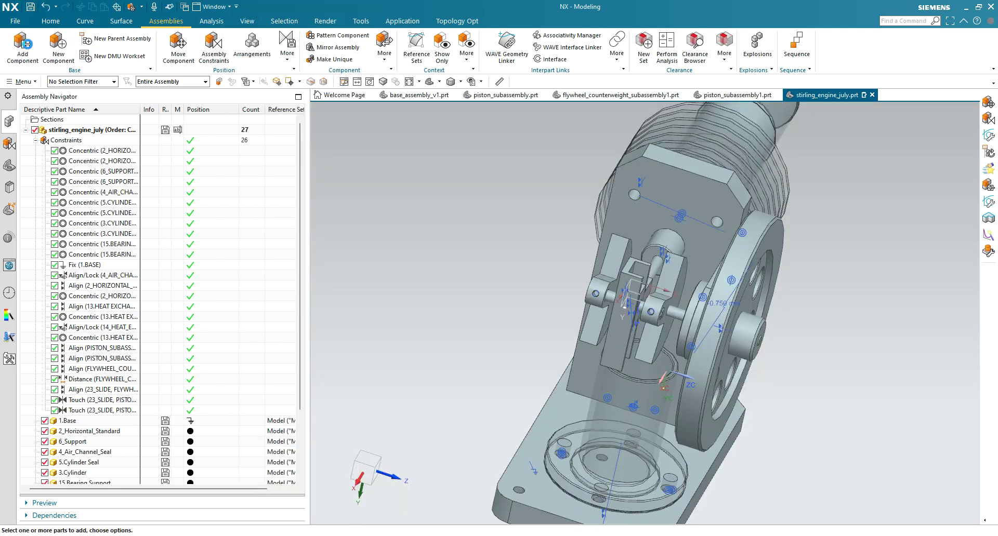
{"action": "left_click", "coordinate": [362, 230]}
{"action": "scroll", "coordinate": [521, 300], "scroll_direction": "down", "scroll_amount": 7}
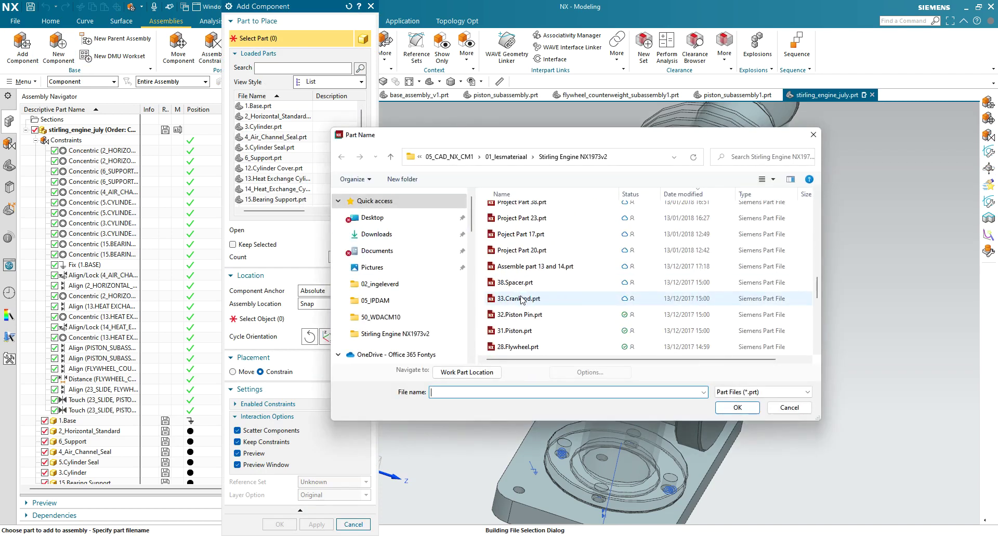
{"action": "scroll", "coordinate": [523, 301], "scroll_direction": "down", "scroll_amount": 1}
{"action": "scroll", "coordinate": [522, 300], "scroll_direction": "down", "scroll_amount": 2}
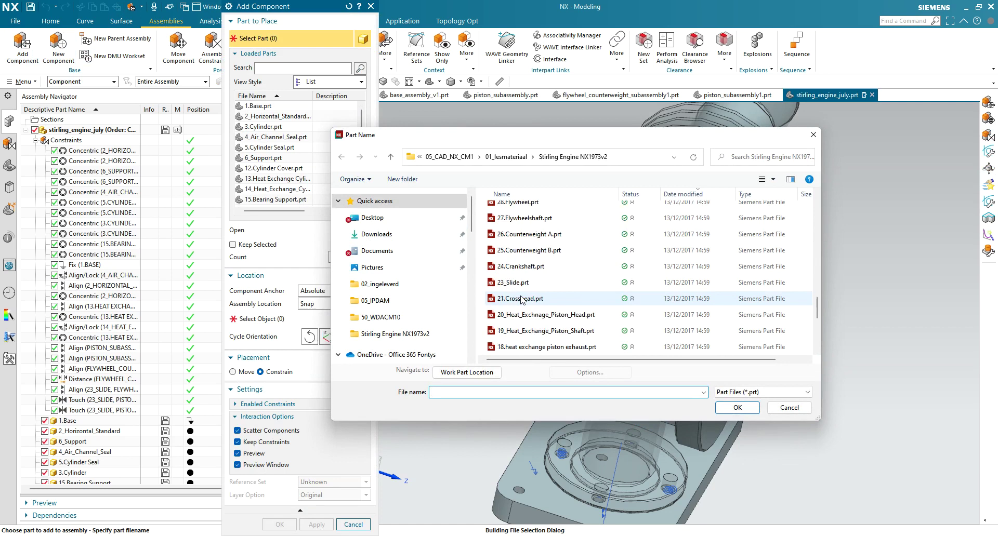
{"action": "scroll", "coordinate": [522, 301], "scroll_direction": "down", "scroll_amount": 2}
{"action": "scroll", "coordinate": [522, 301], "scroll_direction": "down", "scroll_amount": 2}
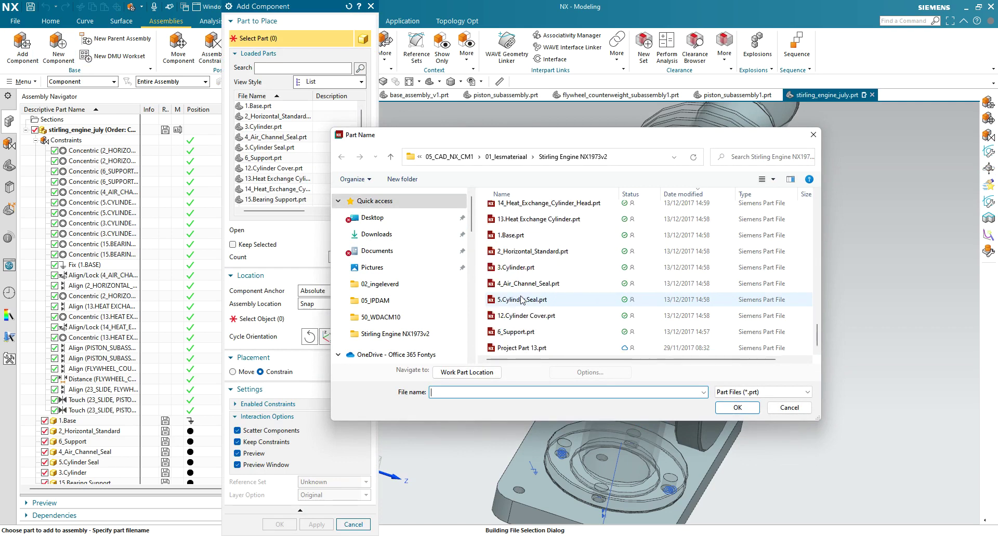
{"action": "scroll", "coordinate": [523, 300], "scroll_direction": "up", "scroll_amount": 6}
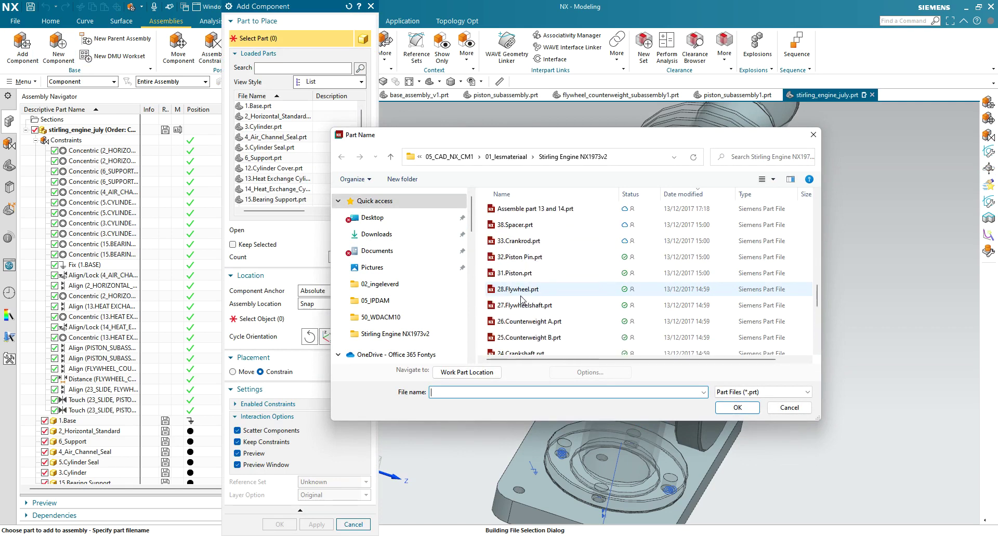
{"action": "scroll", "coordinate": [523, 300], "scroll_direction": "up", "scroll_amount": 1}
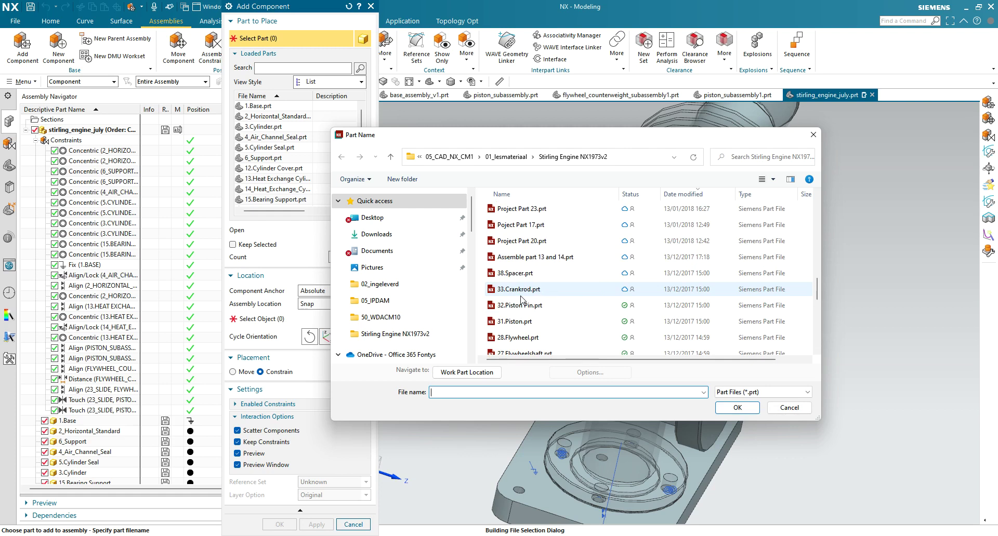
{"action": "left_click", "coordinate": [523, 289]}
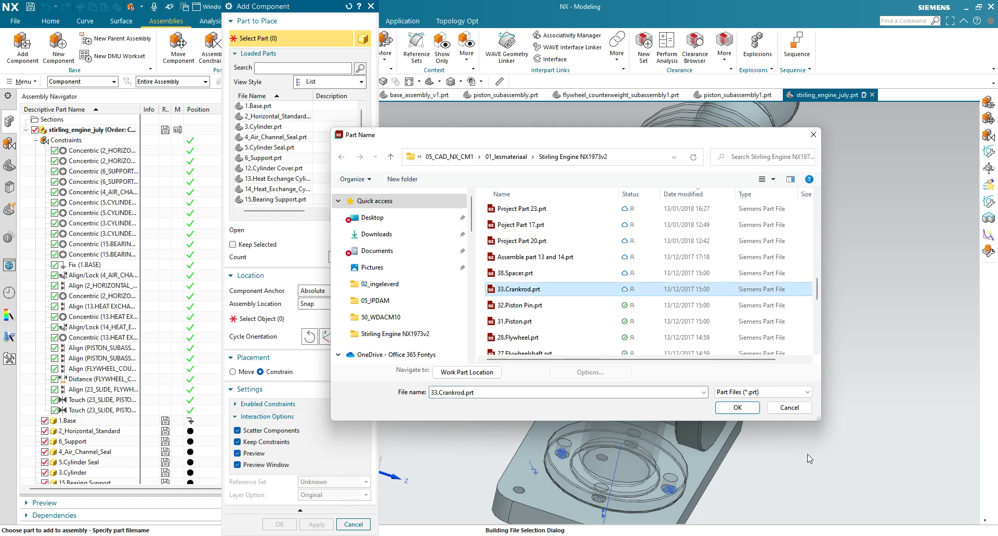
{"action": "left_click", "coordinate": [735, 408]}
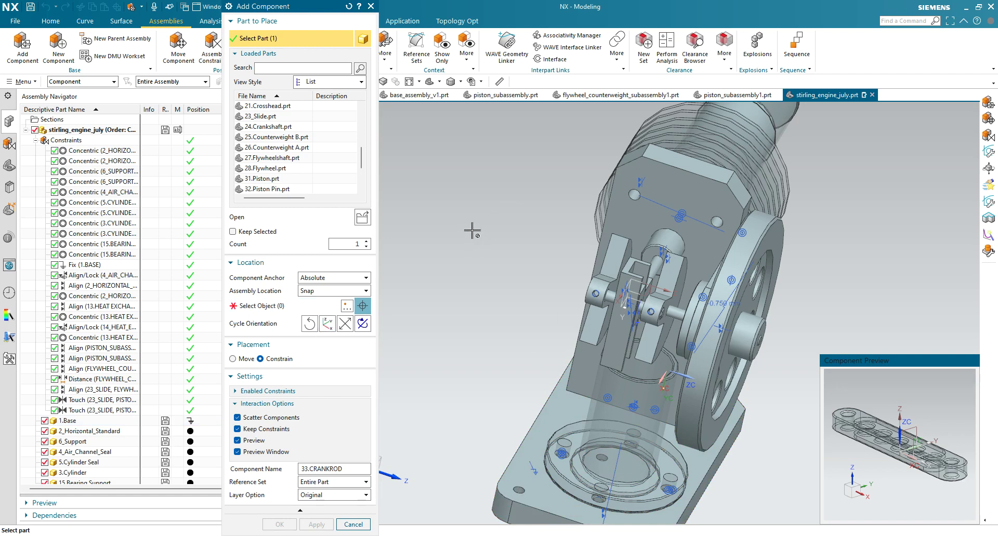
Place 33.Crankrod in the empty space beside the engine and turn it so its row of holes faces the view
{"action": "left_click", "coordinate": [279, 307]}
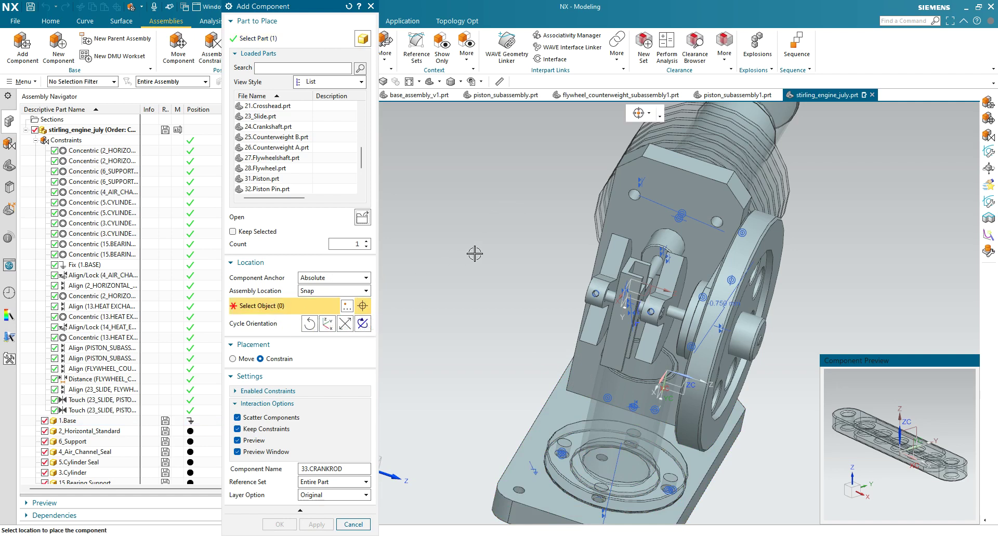
{"action": "left_click", "coordinate": [473, 252]}
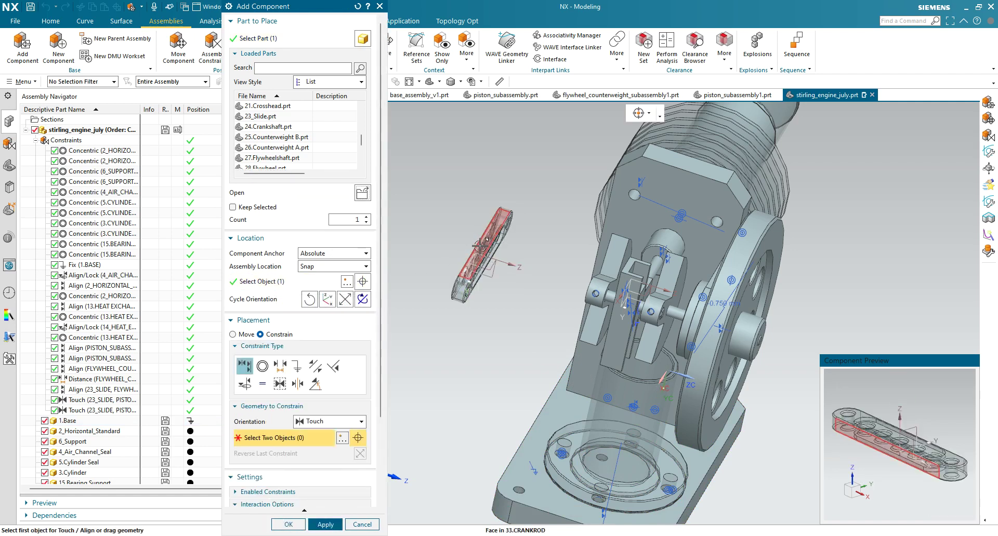
{"action": "middle_click_drag", "start_coordinate": [481, 245], "coordinate": [470, 240]}
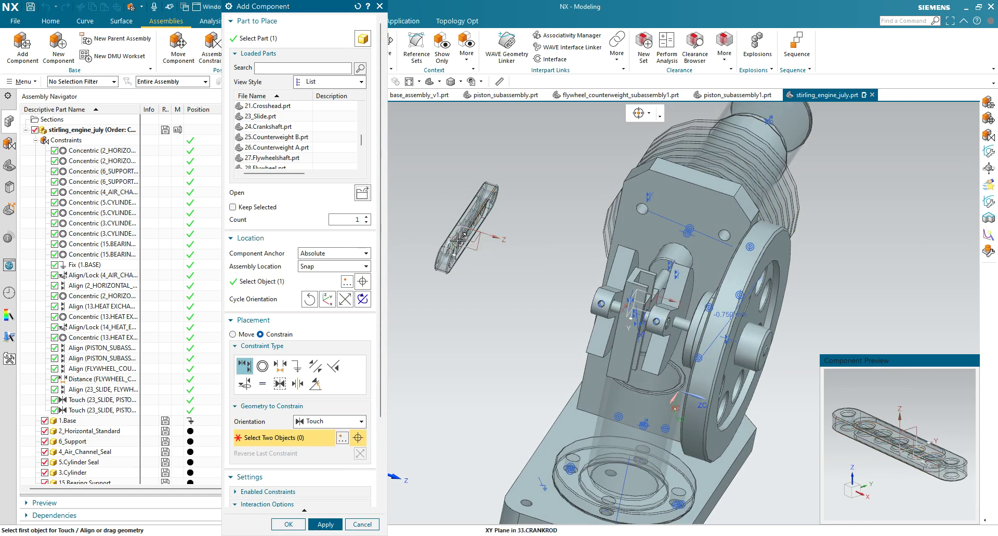
{"action": "left_click_drag", "start_coordinate": [456, 240], "coordinate": [435, 231]}
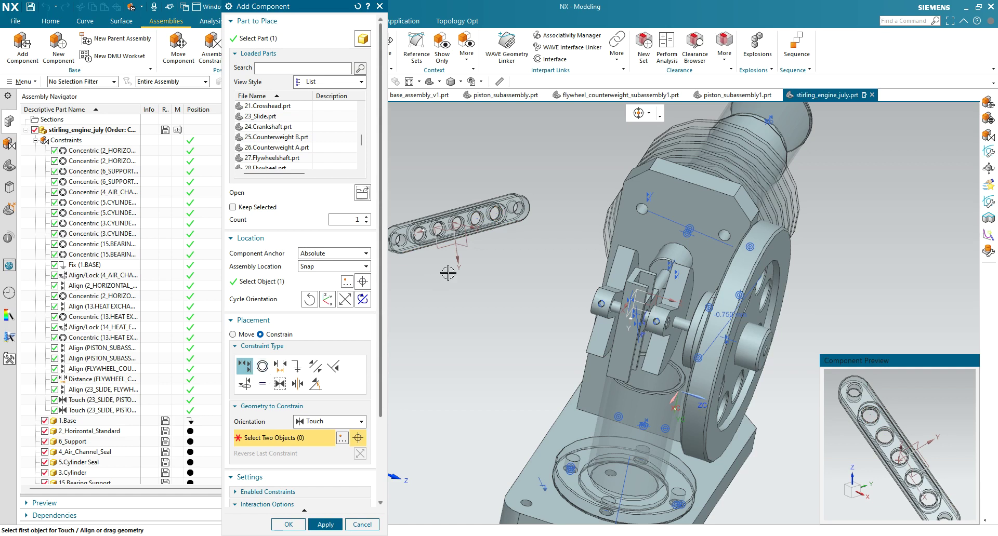
Add a Touch constraint between the centerline of 33.Crankrod's end hole and the centerline of 24.Crankshaft
{"action": "left_click", "coordinate": [516, 208]}
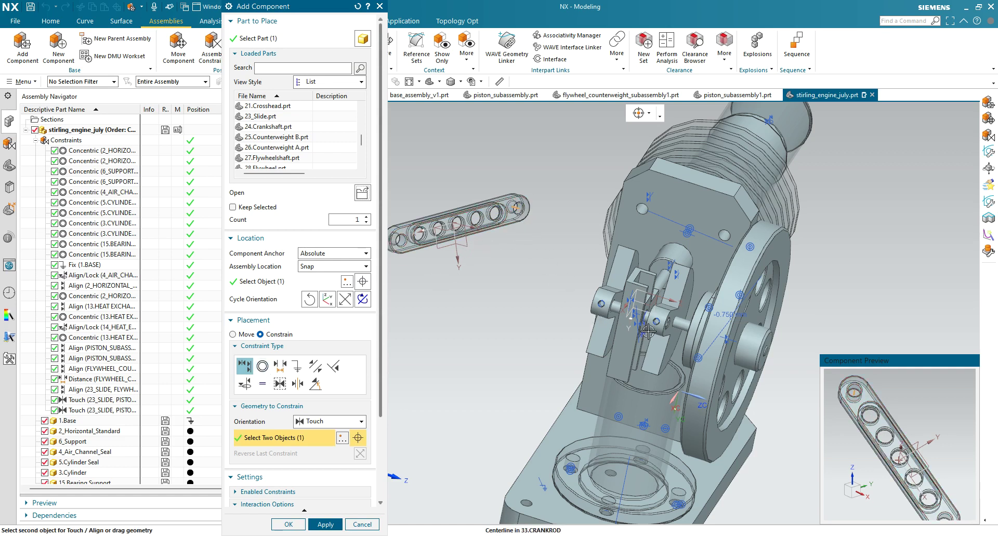
{"action": "scroll", "coordinate": [652, 320], "scroll_direction": "up", "scroll_amount": 4}
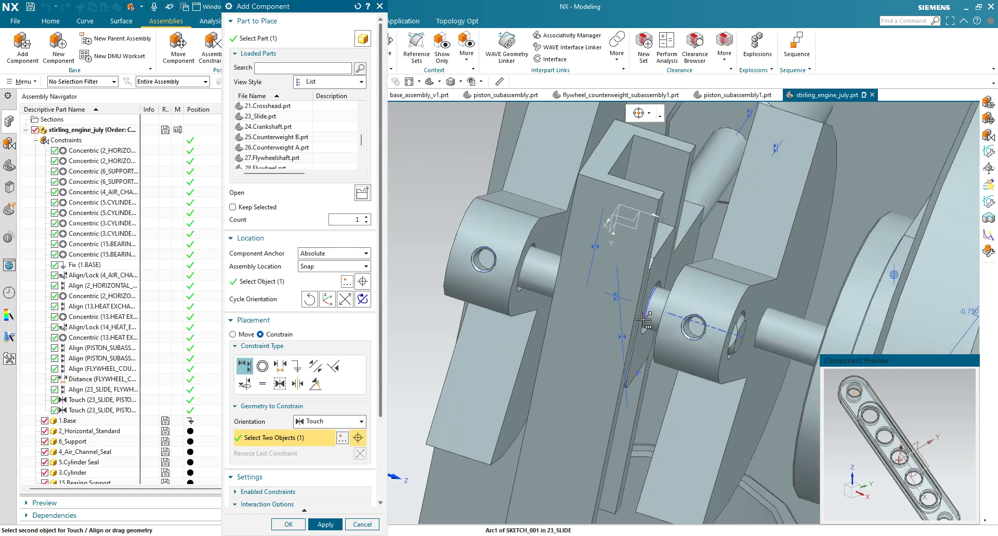
{"action": "left_click", "coordinate": [541, 279]}
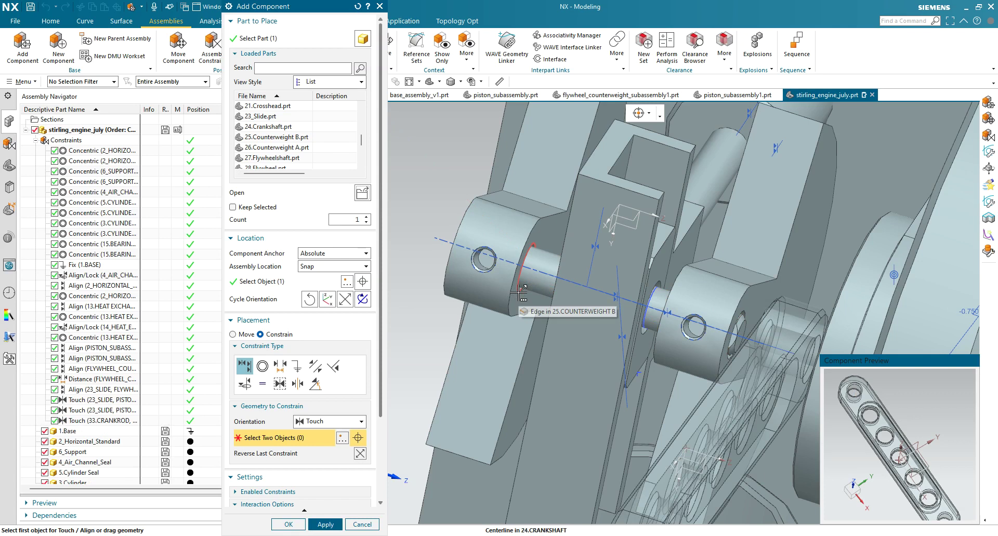
{"action": "scroll", "coordinate": [519, 293], "scroll_direction": "down", "scroll_amount": 5}
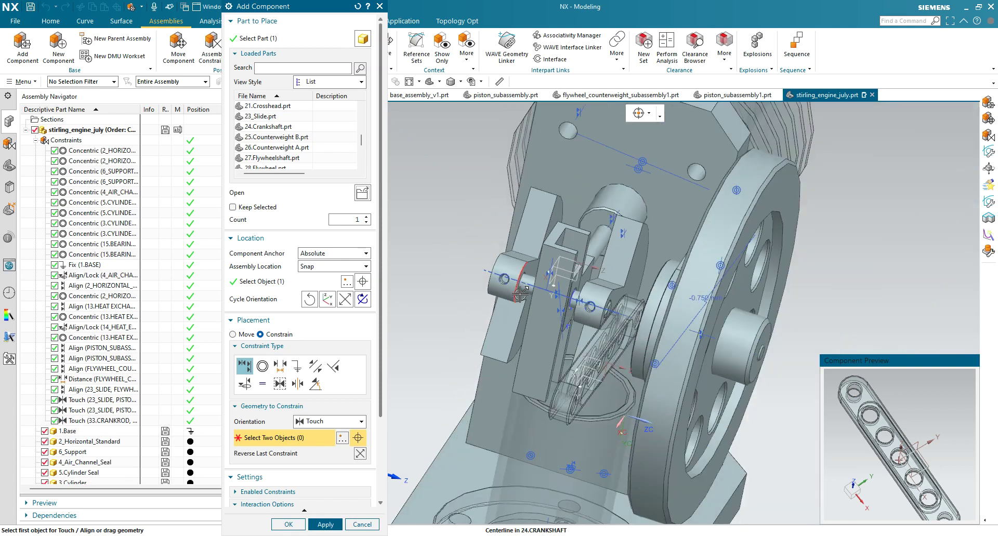
Add a Touch constraint between the centerline of 33.Crankrod's free end hole and the pin hole centerline of 31.Piston, and finish adding the component
{"action": "scroll", "coordinate": [519, 293], "scroll_direction": "down", "scroll_amount": 3}
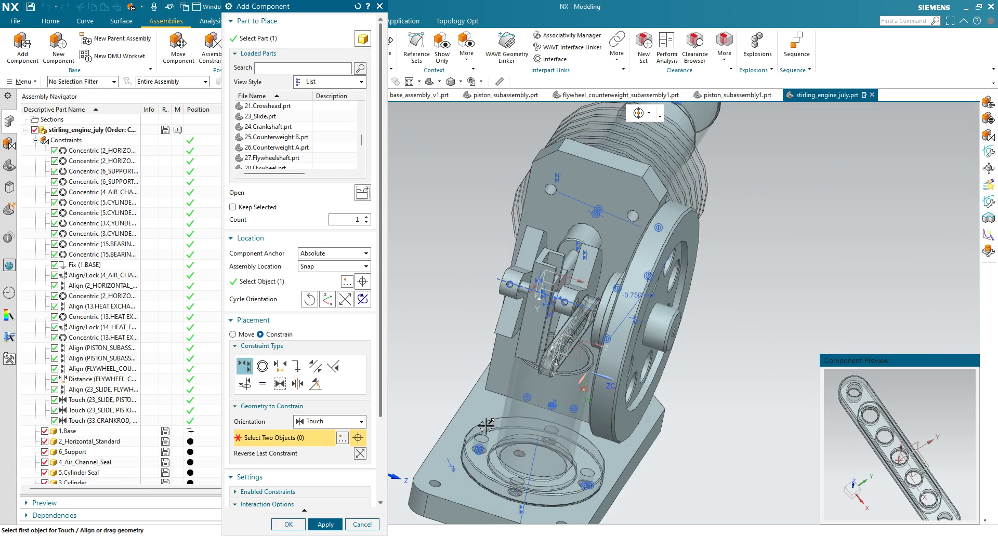
{"action": "middle_click_drag", "start_coordinate": [426, 372], "coordinate": [507, 235], "text": "shift"}
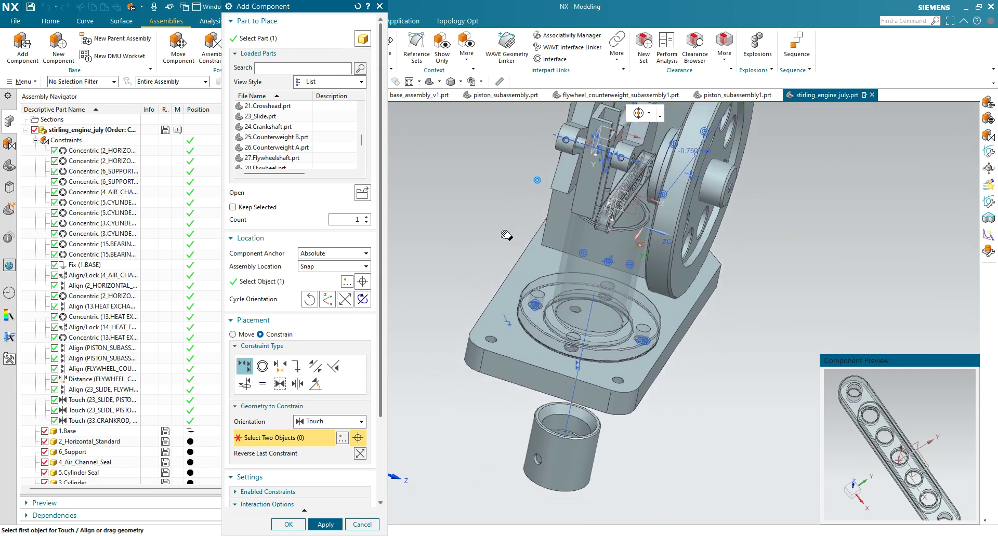
{"action": "right_click", "coordinate": [500, 229]}
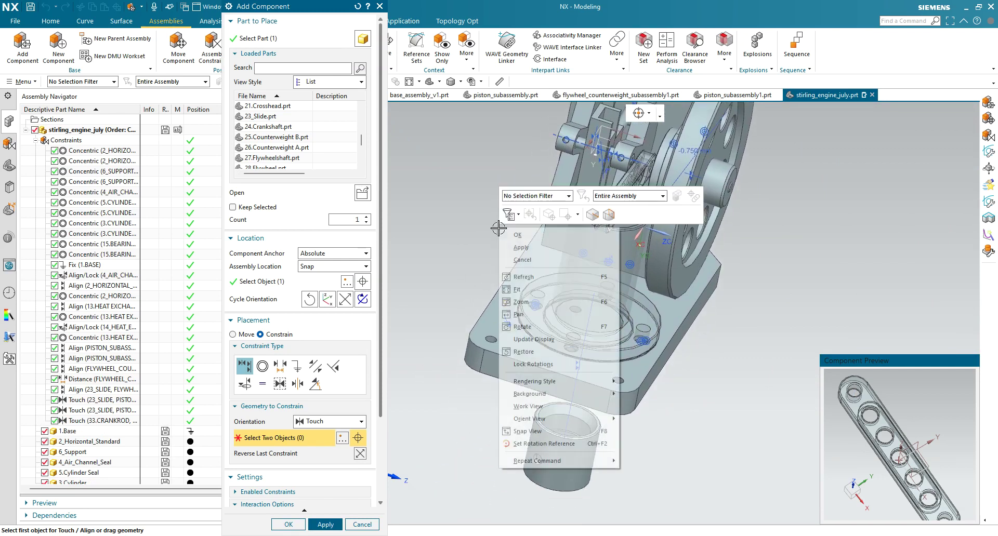
{"action": "left_click", "coordinate": [431, 228]}
{"action": "scroll", "coordinate": [587, 229], "scroll_direction": "up", "scroll_amount": 1}
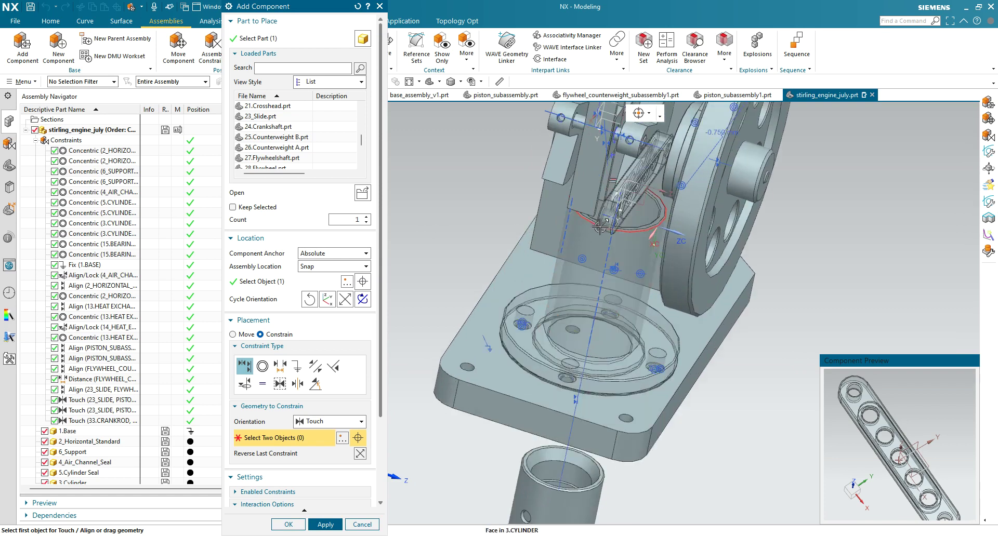
{"action": "left_click", "coordinate": [612, 216]}
{"action": "scroll", "coordinate": [569, 385], "scroll_direction": "down", "scroll_amount": 1}
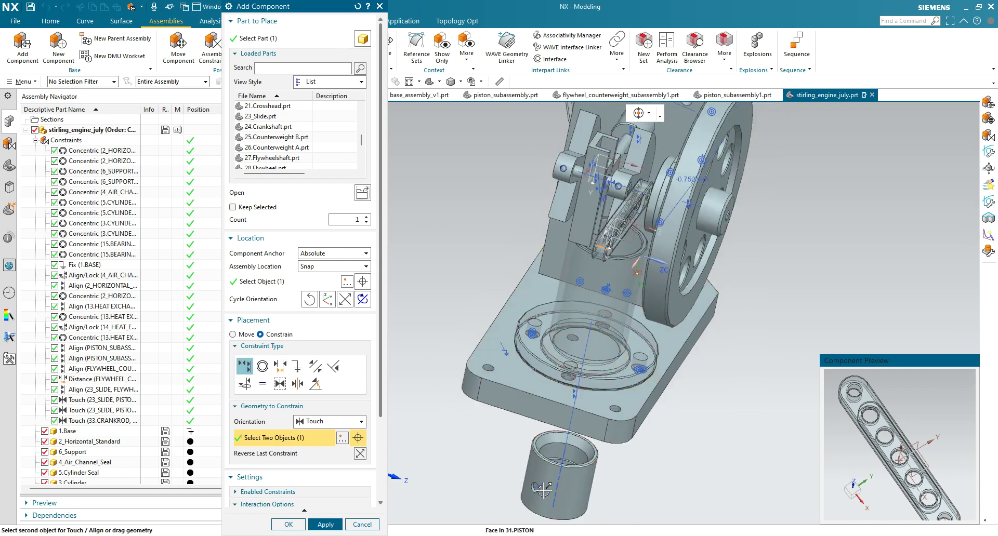
{"action": "scroll", "coordinate": [548, 484], "scroll_direction": "up", "scroll_amount": 4}
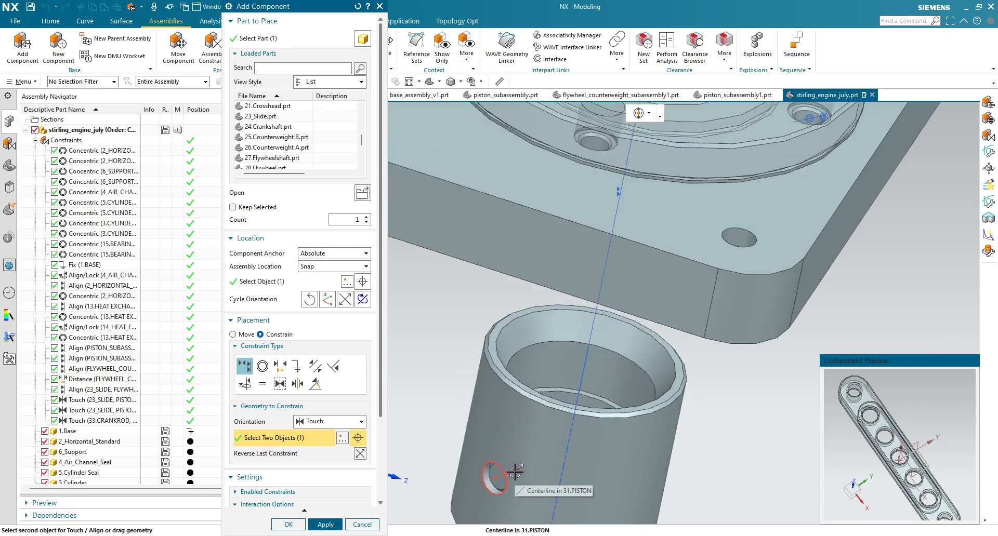
{"action": "left_click", "coordinate": [516, 472]}
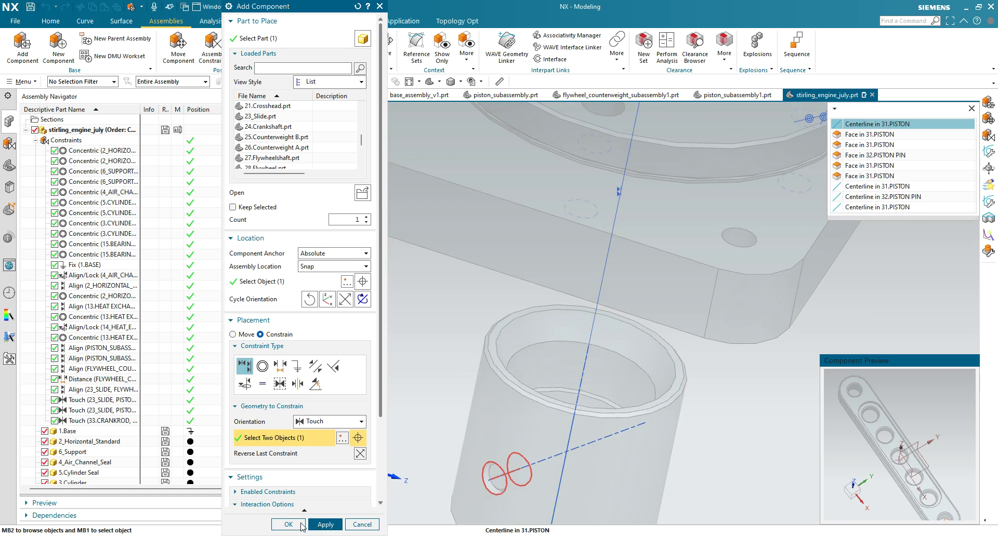
{"action": "middle_click", "coordinate": [468, 494]}
{"action": "middle_click", "coordinate": [469, 488]}
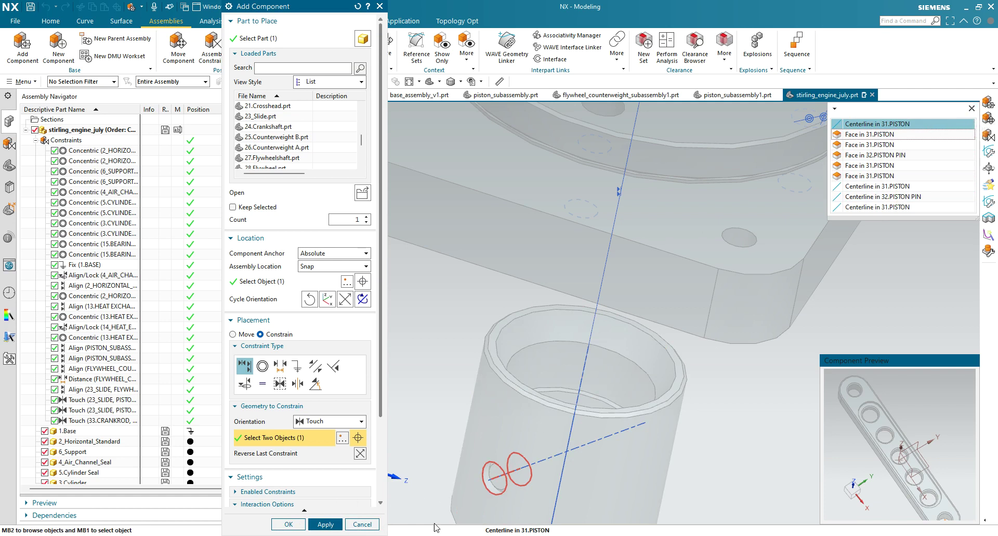
{"action": "left_click", "coordinate": [905, 123]}
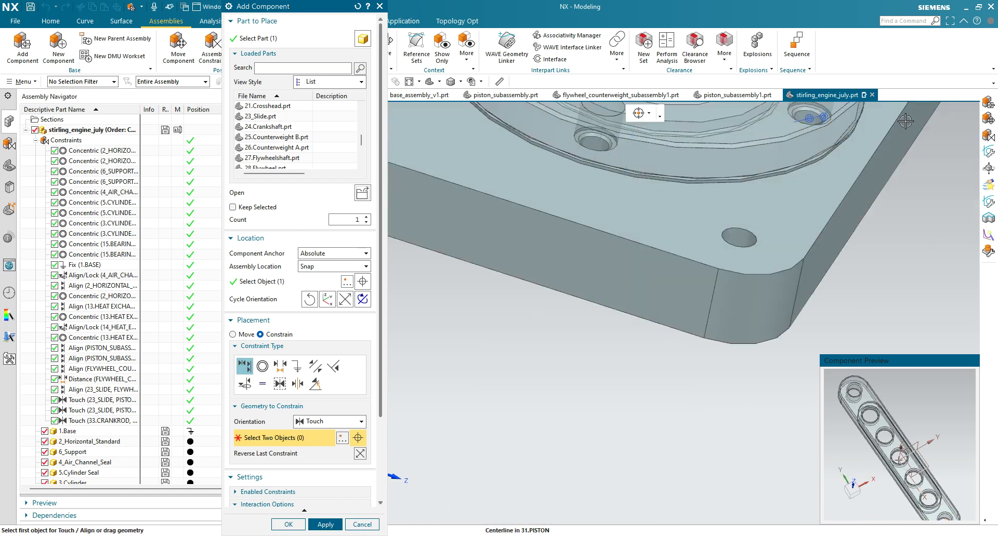
{"action": "scroll", "coordinate": [611, 273], "scroll_direction": "up", "scroll_amount": 5}
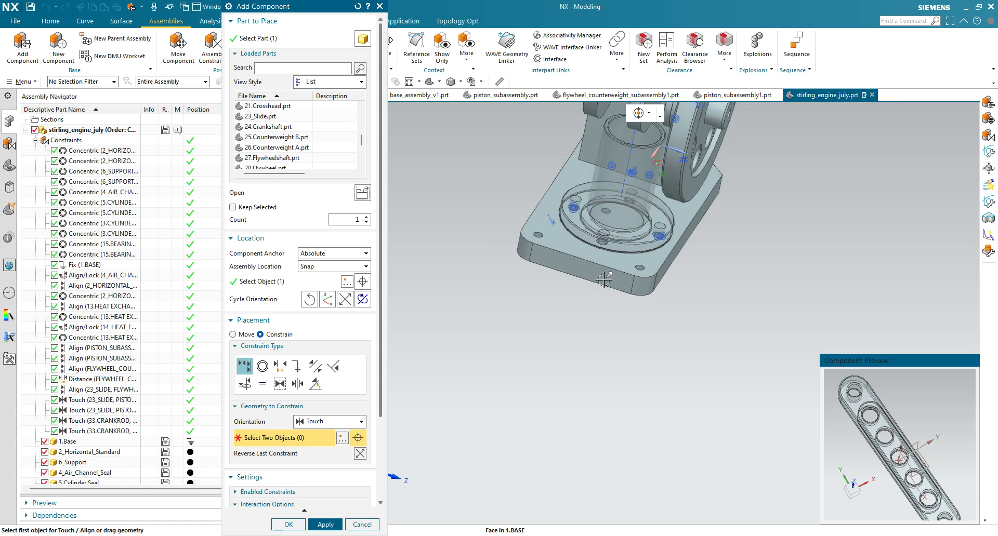
{"action": "scroll", "coordinate": [604, 280], "scroll_direction": "up", "scroll_amount": 2}
{"action": "left_click", "coordinate": [314, 526]}
Delete the Align constraint between PISTON_SUBASSEMBLY1 and 3.CYLINDER
{"action": "middle_click_drag", "start_coordinate": [591, 332], "coordinate": [515, 466], "text": "shift"}
{"action": "middle_click_drag", "start_coordinate": [595, 351], "coordinate": [556, 310]}
{"action": "middle_click_drag", "start_coordinate": [563, 313], "coordinate": [596, 325]}
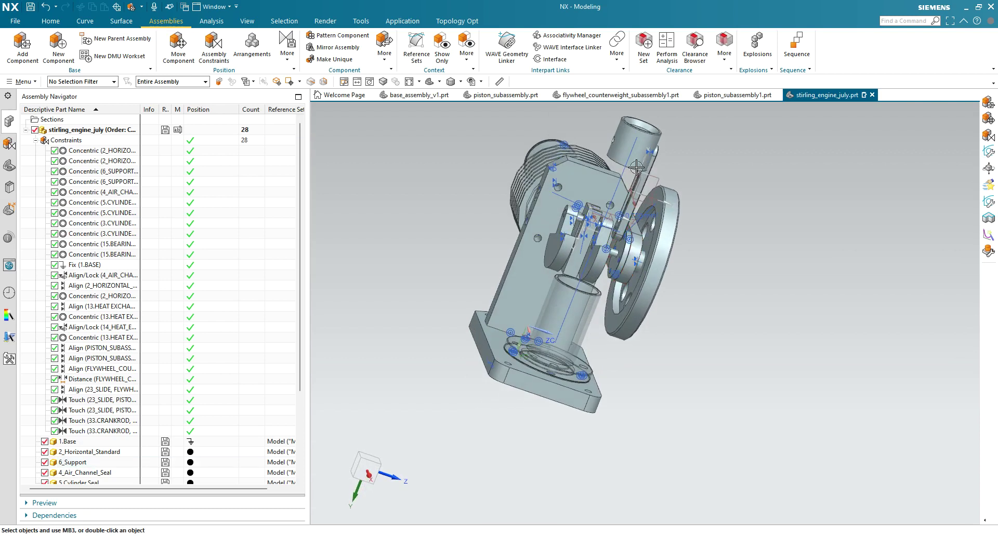
{"action": "middle_click_drag", "start_coordinate": [670, 218], "coordinate": [644, 215]}
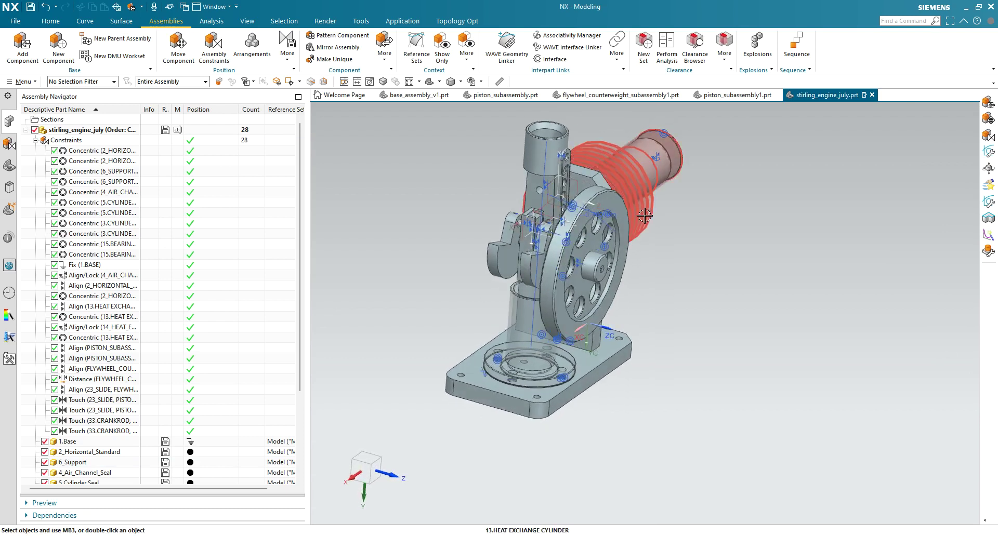
{"action": "left_click", "coordinate": [541, 156]}
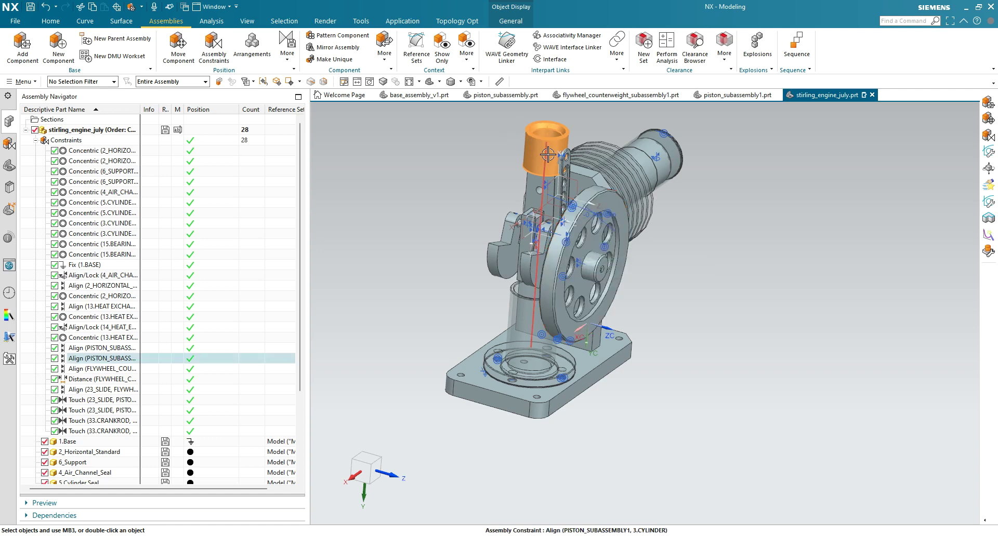
{"action": "mouse_move", "coordinate": [548, 154]}
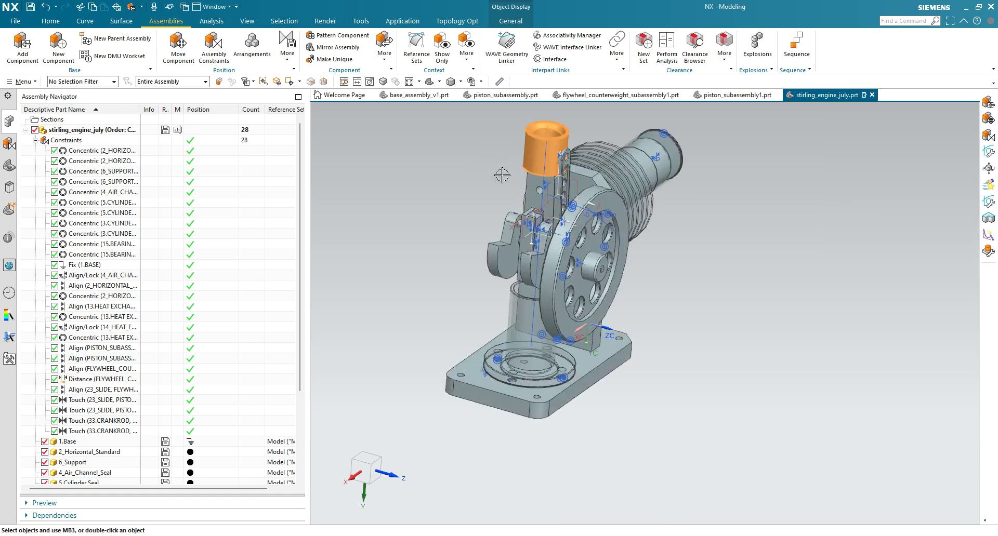
{"action": "scroll", "coordinate": [503, 170], "scroll_direction": "up", "scroll_amount": 3}
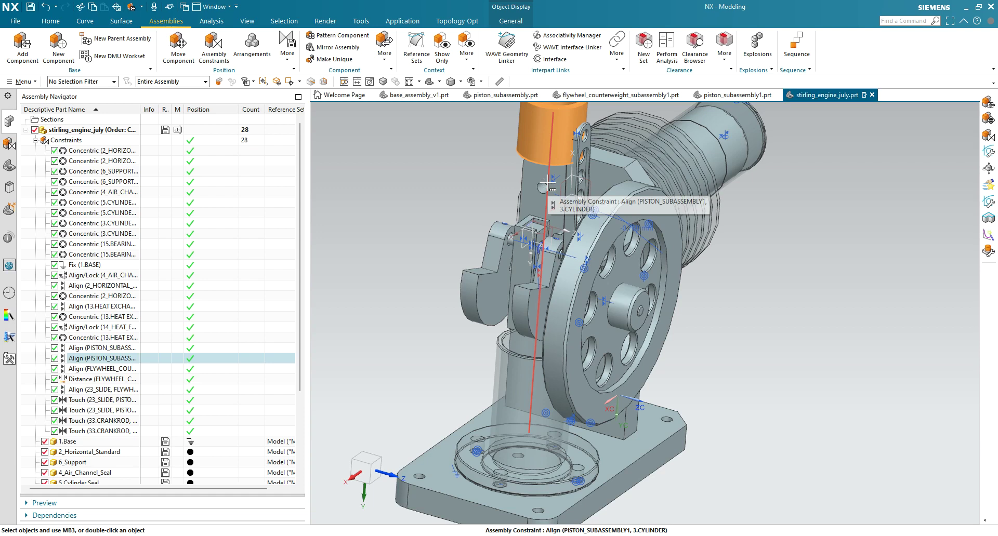
{"action": "left_click", "coordinate": [547, 186]}
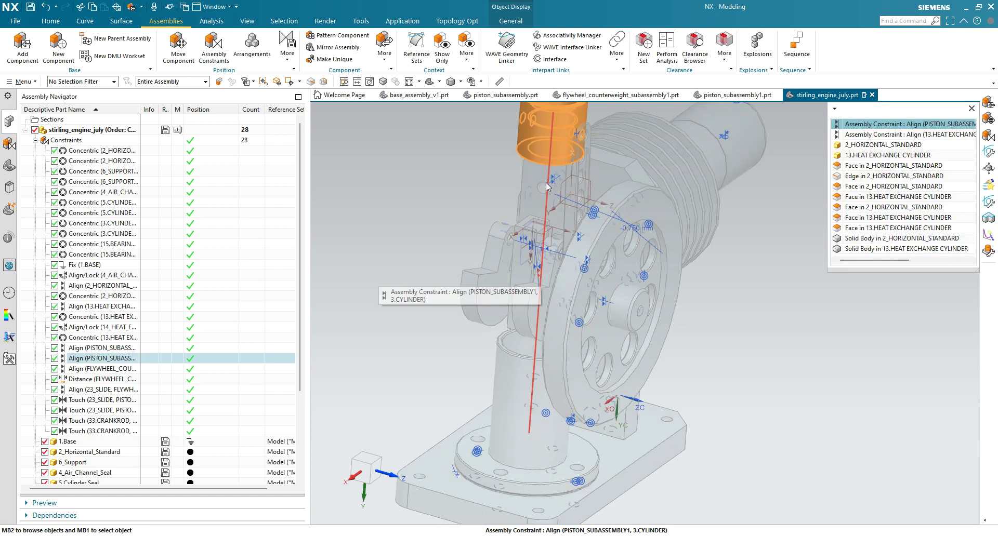
{"action": "left_click", "coordinate": [896, 124]}
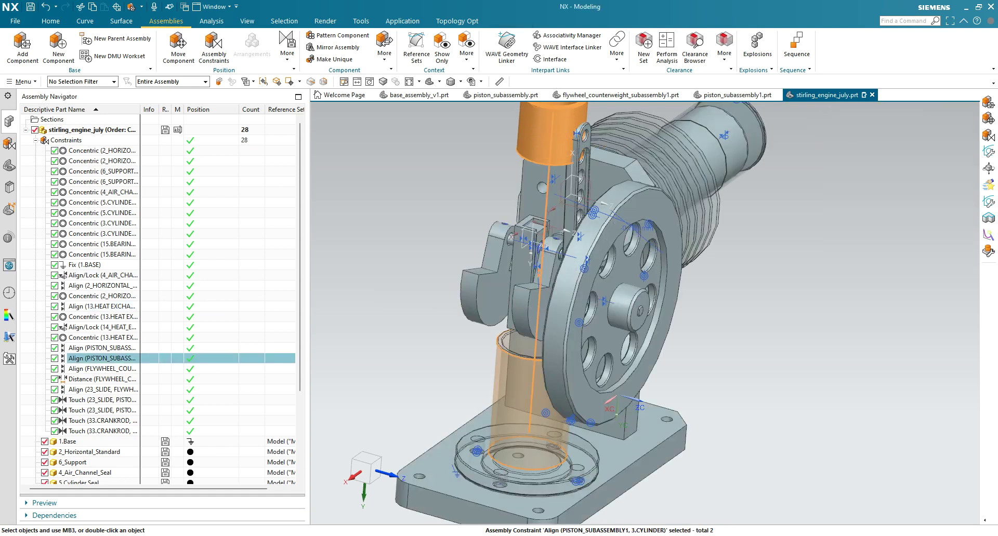
{"action": "right_click", "coordinate": [121, 359]}
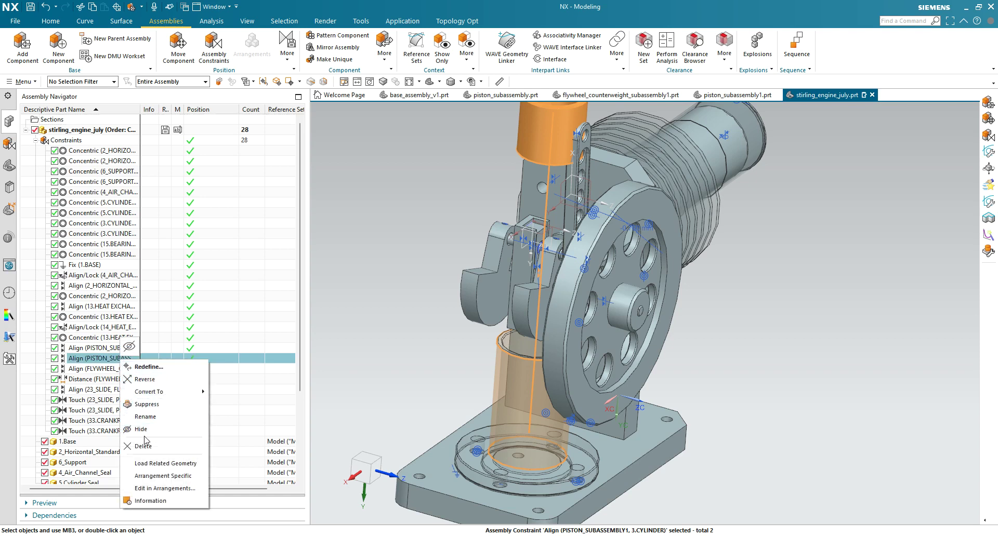
{"action": "left_click", "coordinate": [143, 446]}
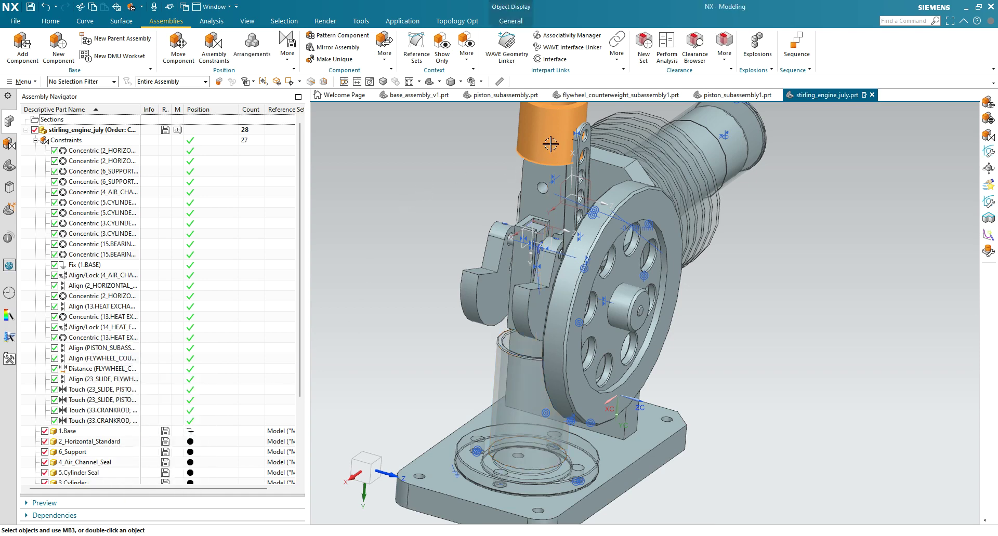
Move 31.Piston about 210 mm down along the cylinder's axis into 3.Cylinder with Move Component and accept the position
{"action": "scroll", "coordinate": [452, 241], "scroll_direction": "down", "scroll_amount": 3}
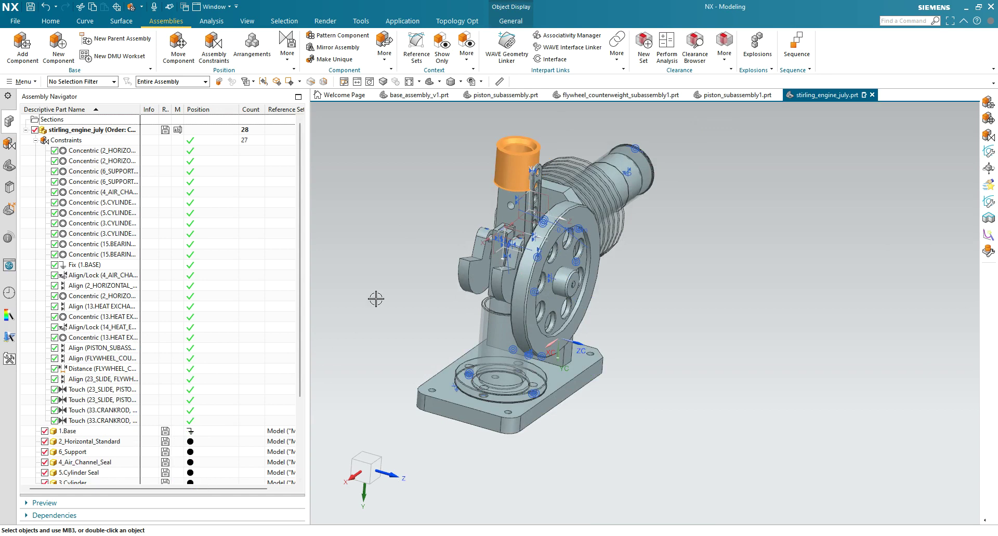
{"action": "left_click", "coordinate": [774, 351]}
{"action": "left_click", "coordinate": [507, 164]}
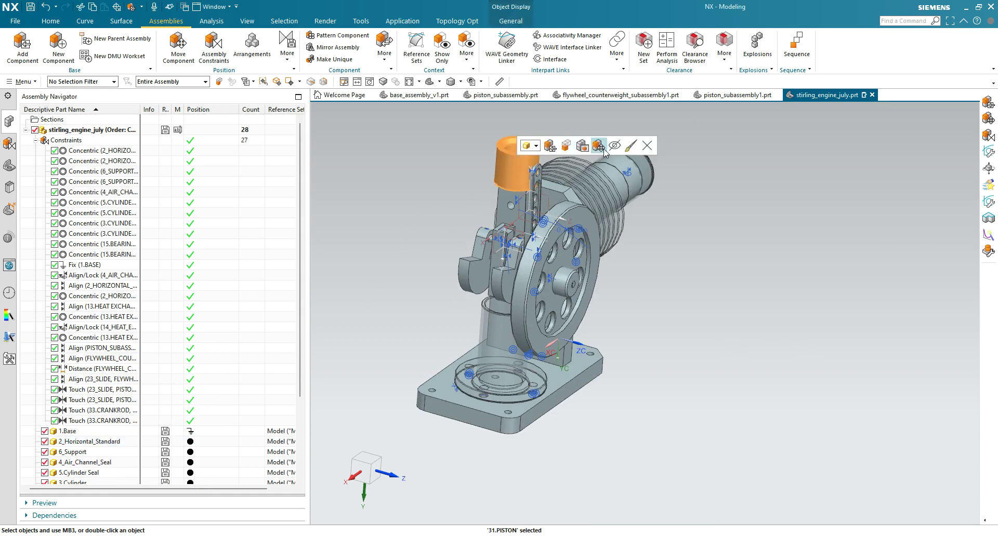
{"action": "left_click", "coordinate": [599, 146]}
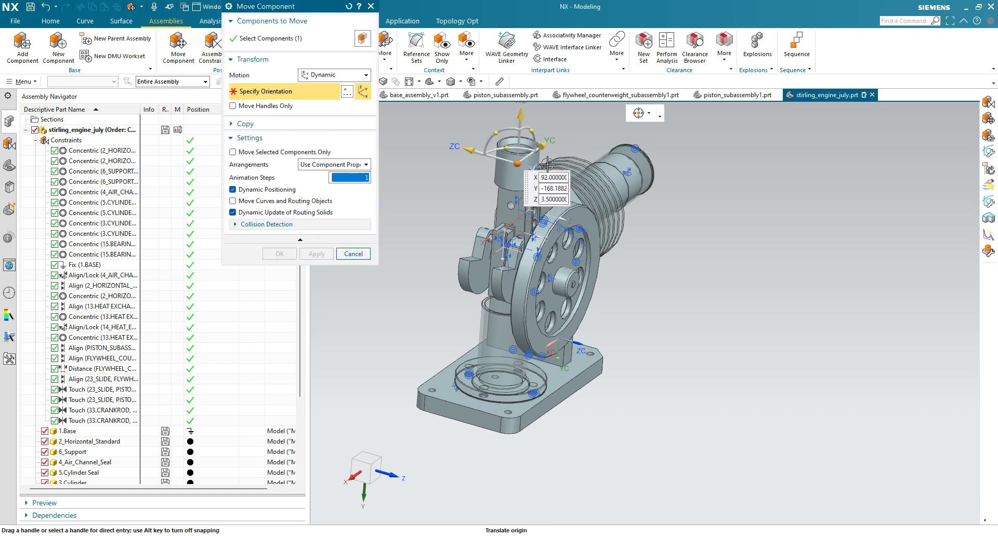
{"action": "left_click_drag", "start_coordinate": [519, 118], "coordinate": [543, 467]}
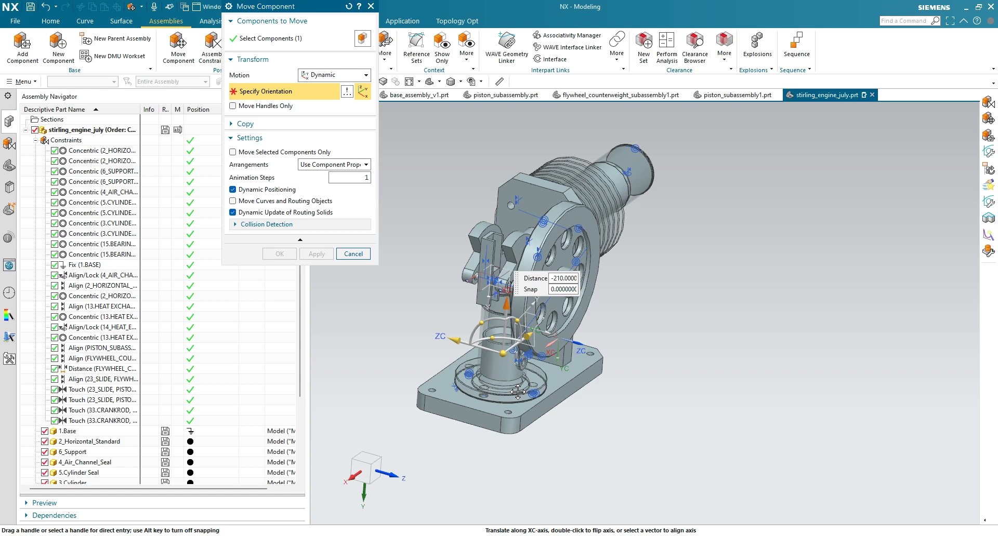
{"action": "left_click", "coordinate": [280, 253]}
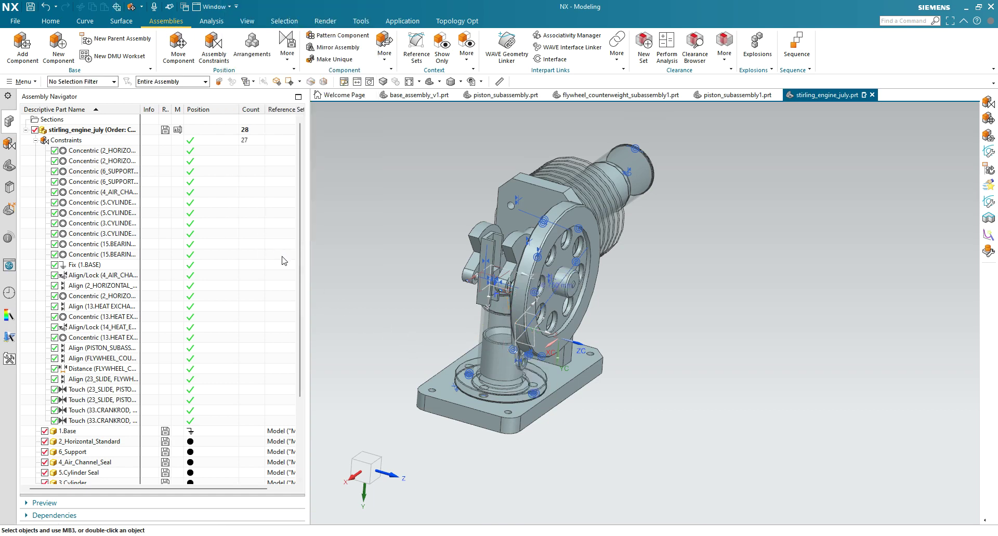
Add a Touch assembly constraint between the centerline of 3.Cylinder and the lengthwise centerline of 31.Piston
{"action": "scroll", "coordinate": [515, 351], "scroll_direction": "up", "scroll_amount": 1}
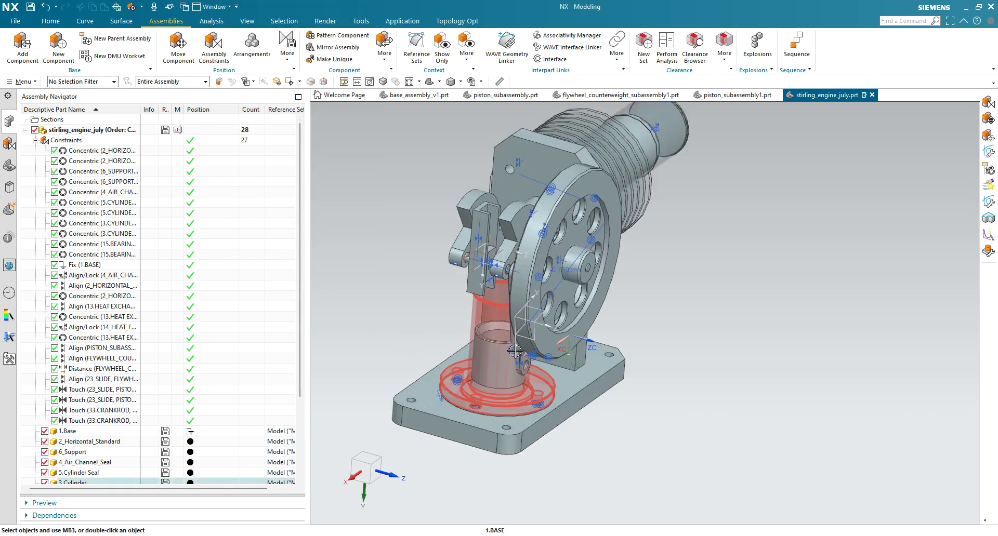
{"action": "scroll", "coordinate": [516, 351], "scroll_direction": "up", "scroll_amount": 1}
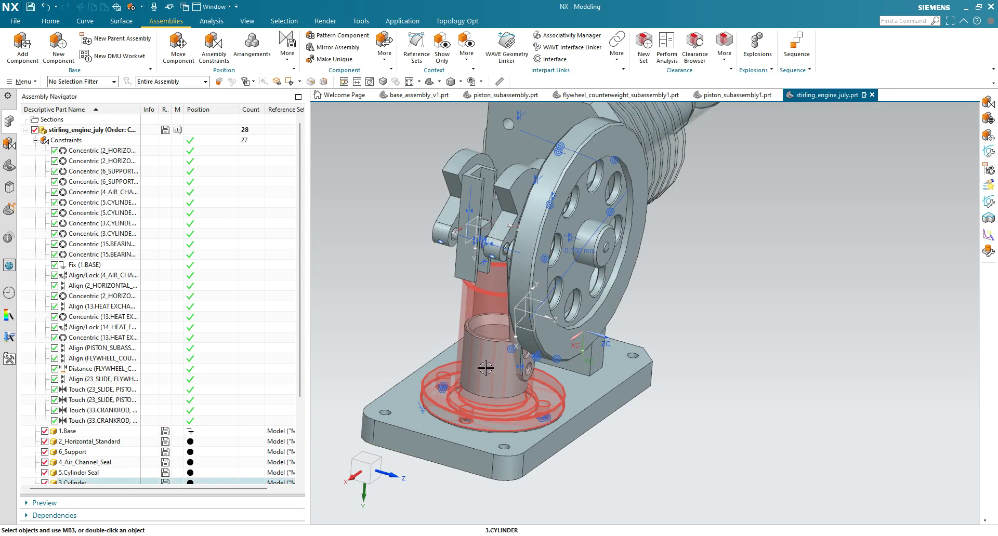
{"action": "scroll", "coordinate": [584, 300], "scroll_direction": "down", "scroll_amount": 2}
{"action": "middle_click_drag", "start_coordinate": [583, 300], "coordinate": [611, 288]}
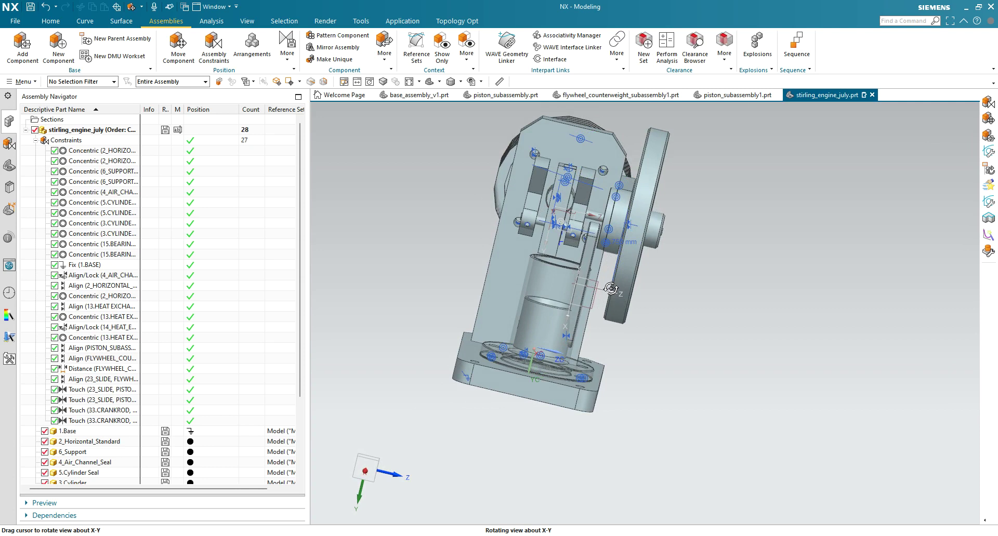
{"action": "middle_click_drag", "start_coordinate": [598, 287], "coordinate": [581, 315]}
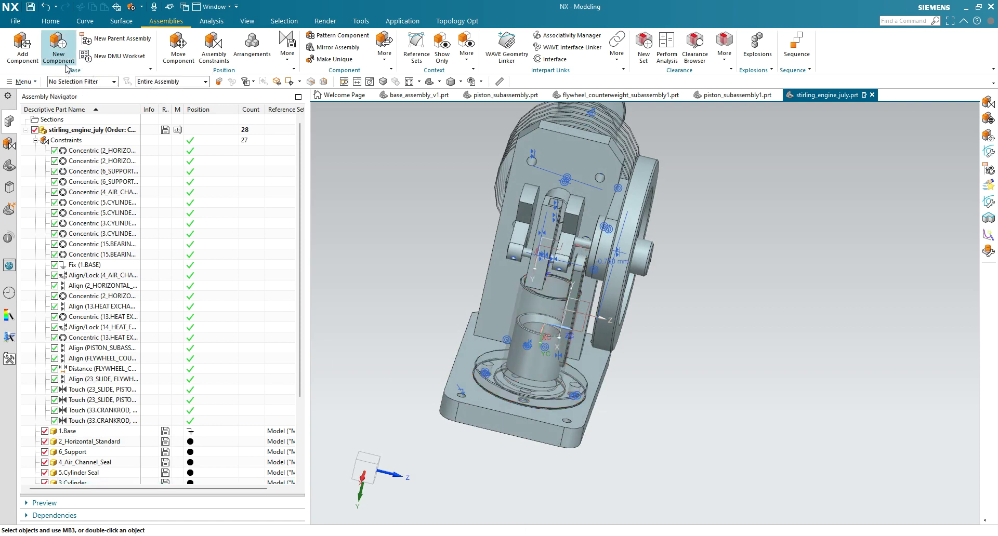
{"action": "left_click", "coordinate": [214, 48]}
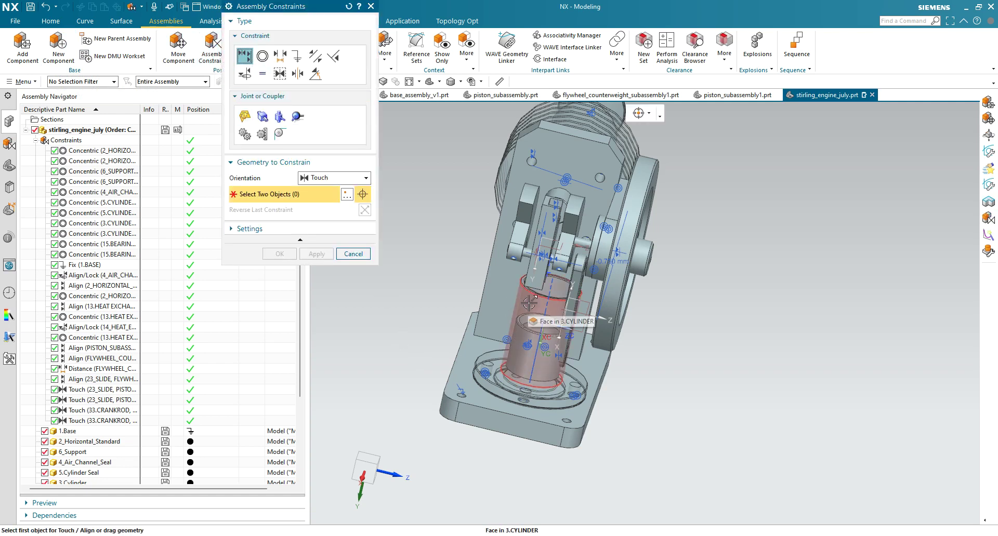
{"action": "left_click", "coordinate": [547, 304]}
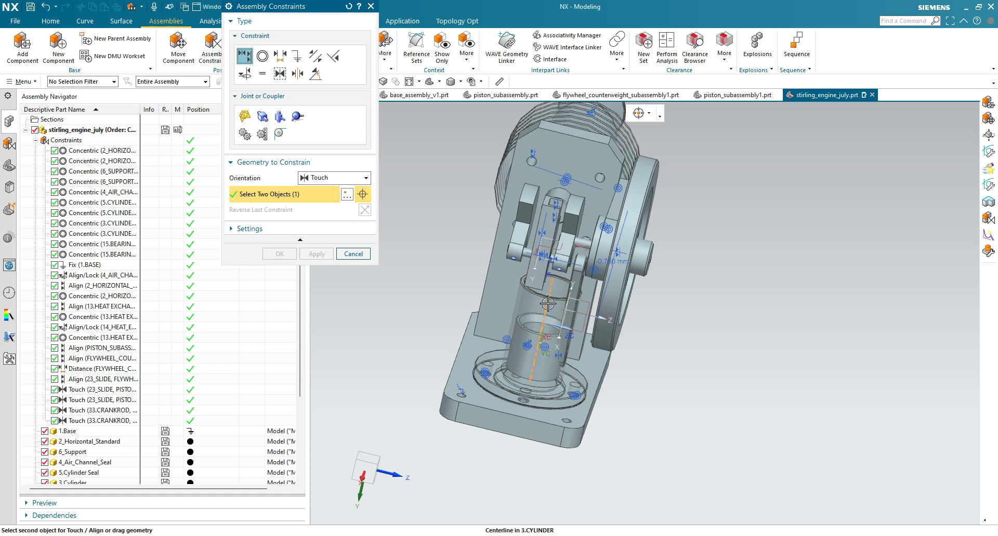
{"action": "left_click", "coordinate": [534, 360]}
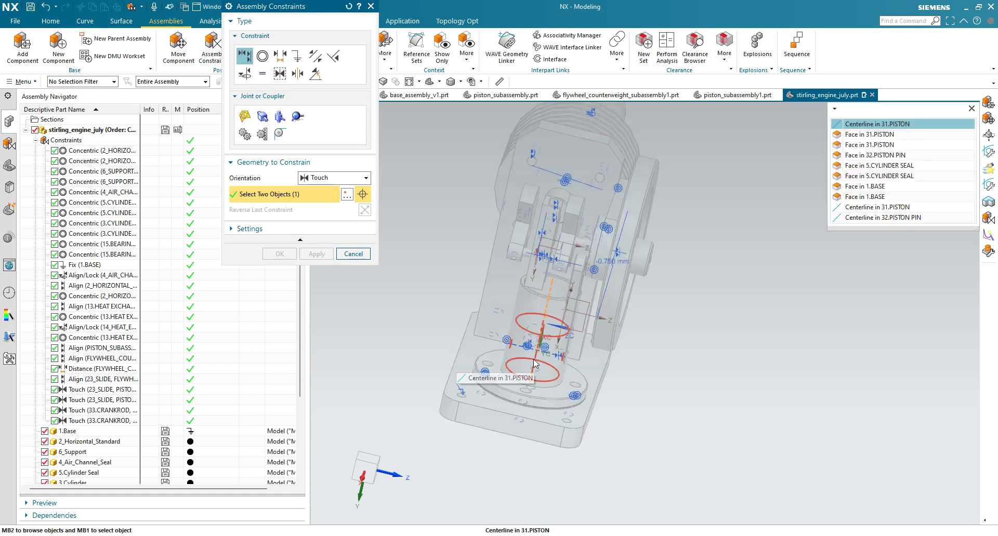
{"action": "left_click", "coordinate": [884, 125]}
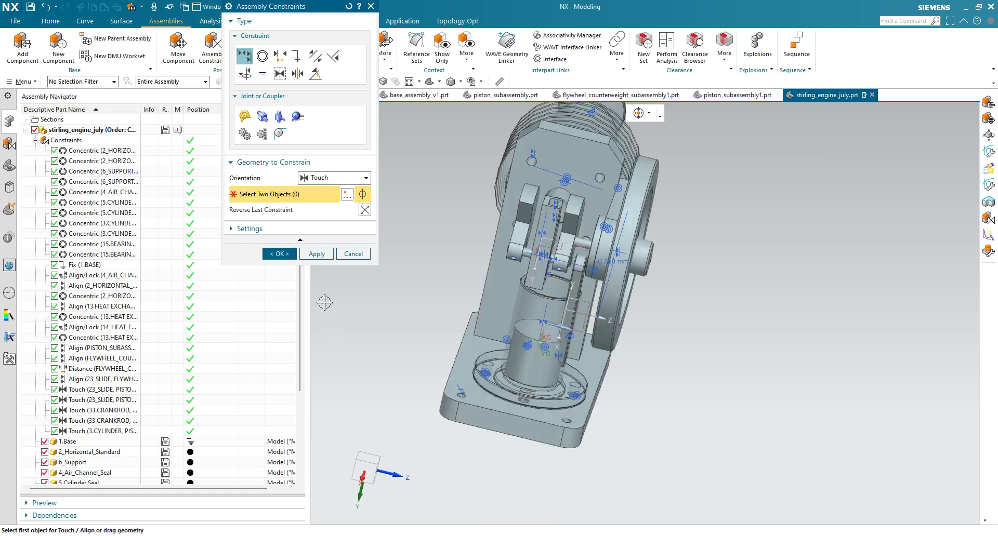
{"action": "left_click", "coordinate": [280, 254]}
Turn 28.Flywheel about its axis with Move Component to test the linkage motion and accept the new position
{"action": "middle_click_drag", "start_coordinate": [749, 436], "coordinate": [692, 419]}
{"action": "left_click", "coordinate": [607, 287]}
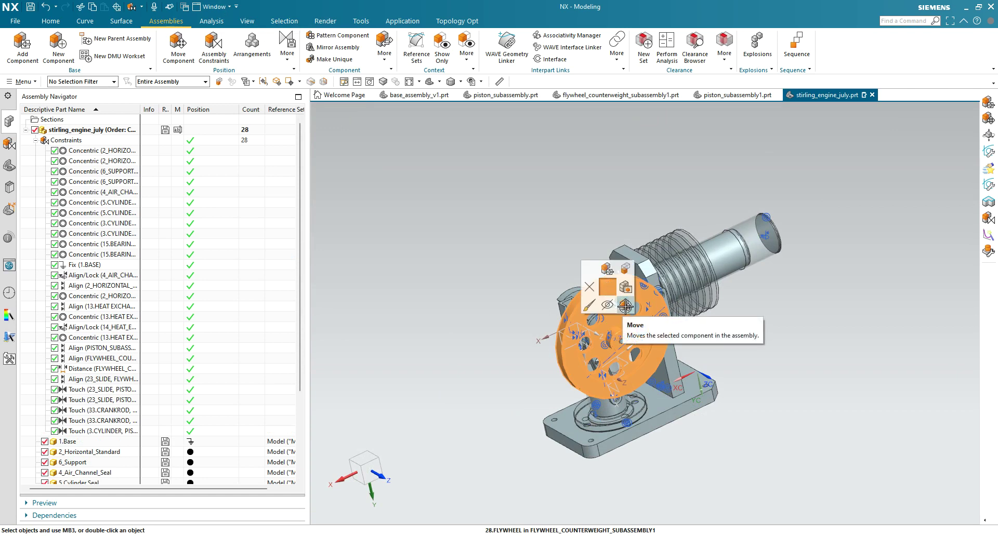
{"action": "left_click", "coordinate": [625, 307]}
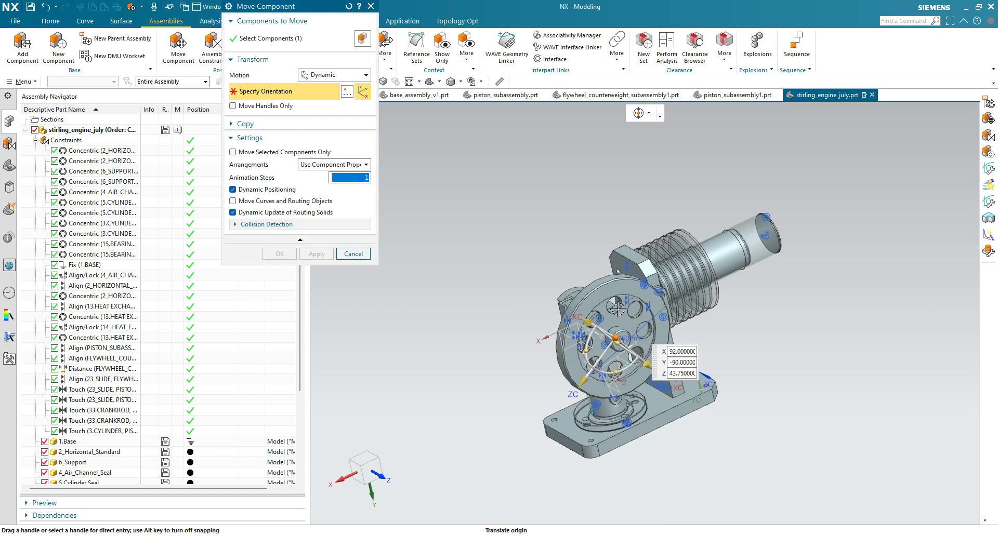
{"action": "middle_click_drag", "start_coordinate": [555, 415], "coordinate": [569, 382]}
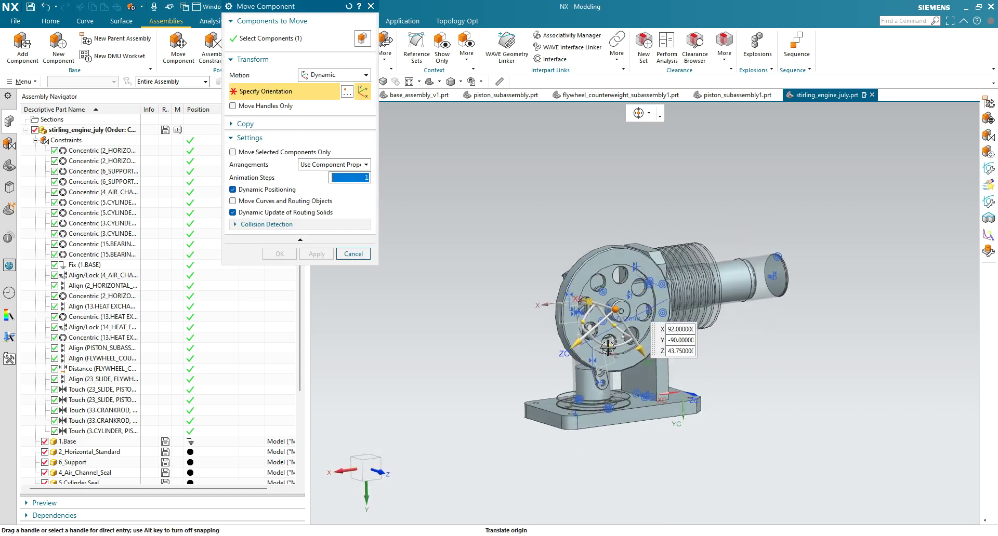
{"action": "left_click_drag", "start_coordinate": [610, 343], "coordinate": [489, 332]}
{"action": "left_click", "coordinate": [280, 253]}
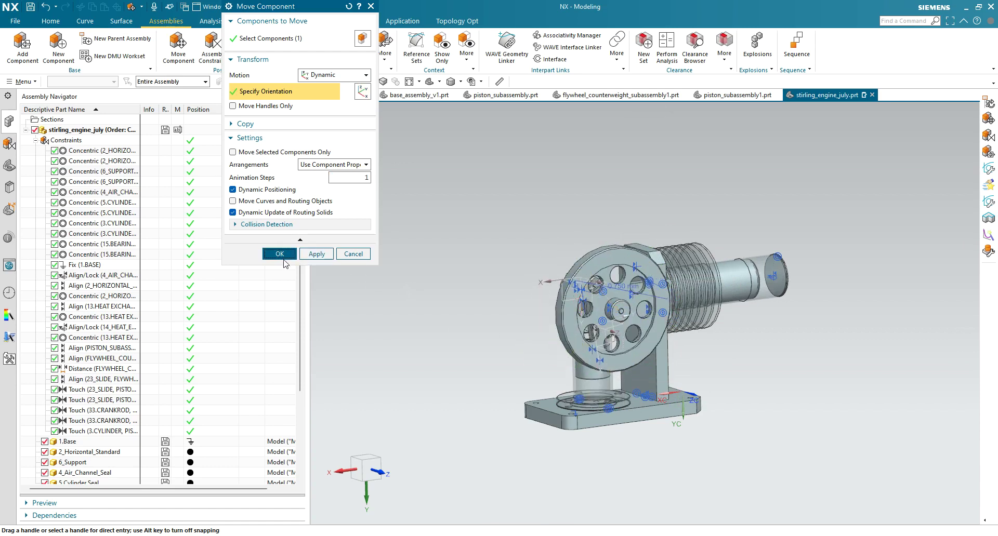
Try to move 33.Crankrod about 14 mm along the crank axis toward the slide with Move Component, and discard the change
{"action": "middle_click_drag", "start_coordinate": [379, 327], "coordinate": [425, 334]}
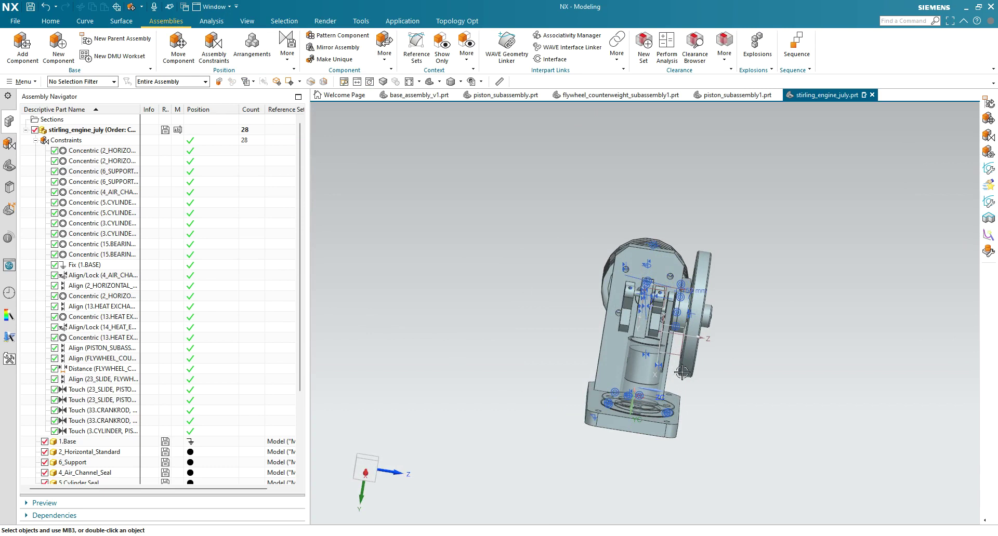
{"action": "scroll", "coordinate": [651, 341], "scroll_direction": "up", "scroll_amount": 3}
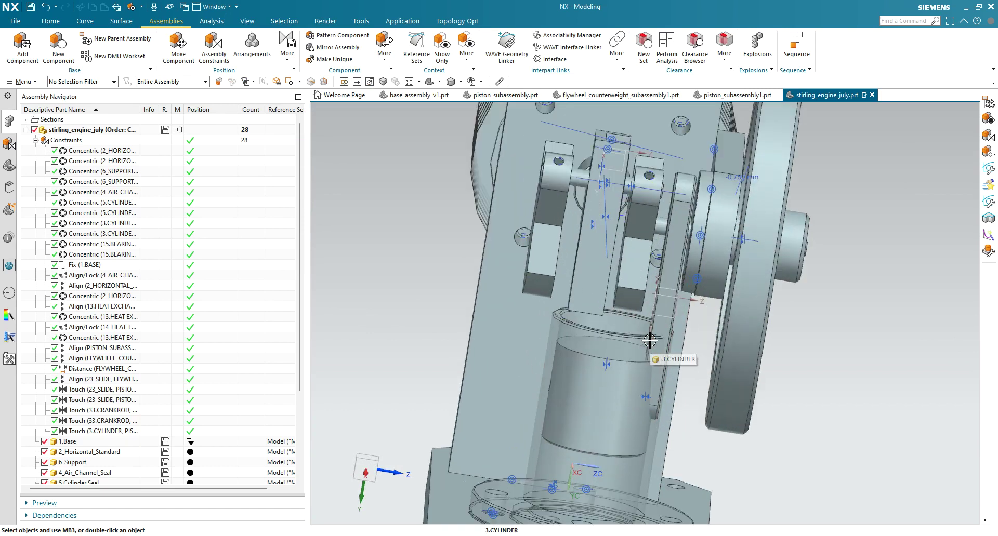
{"action": "left_click", "coordinate": [683, 216]}
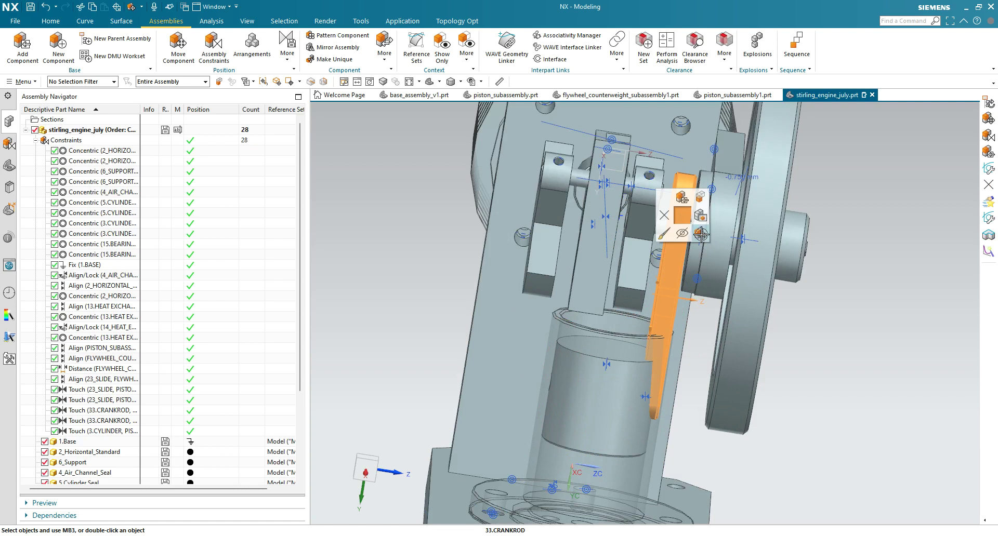
{"action": "left_click", "coordinate": [682, 233]}
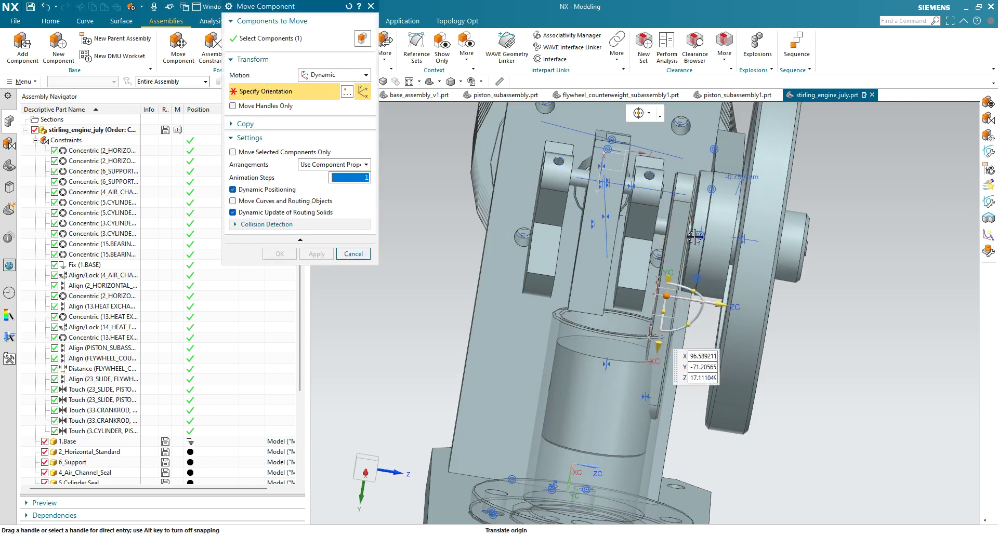
{"action": "left_click_drag", "start_coordinate": [705, 295], "coordinate": [668, 294]}
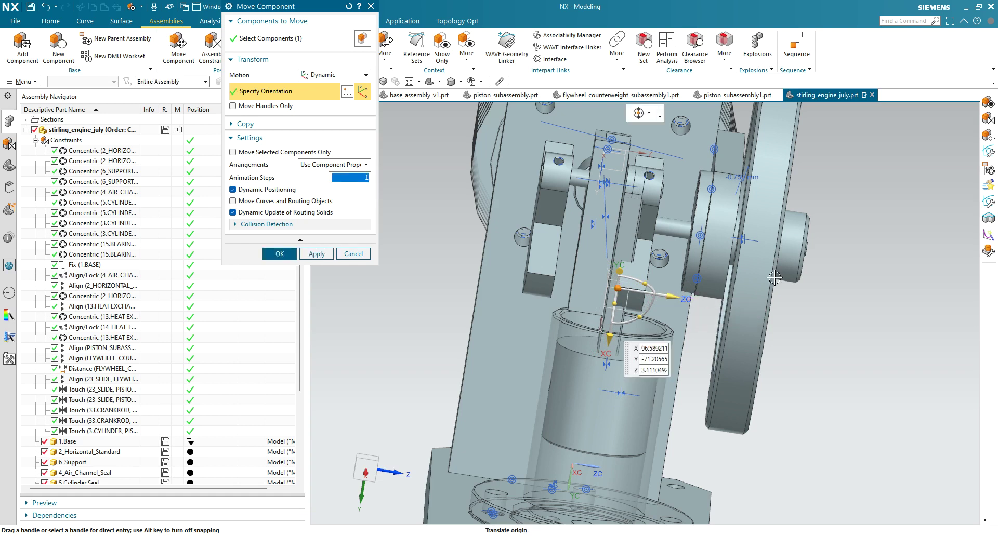
{"action": "middle_click_drag", "start_coordinate": [740, 235], "coordinate": [738, 257]}
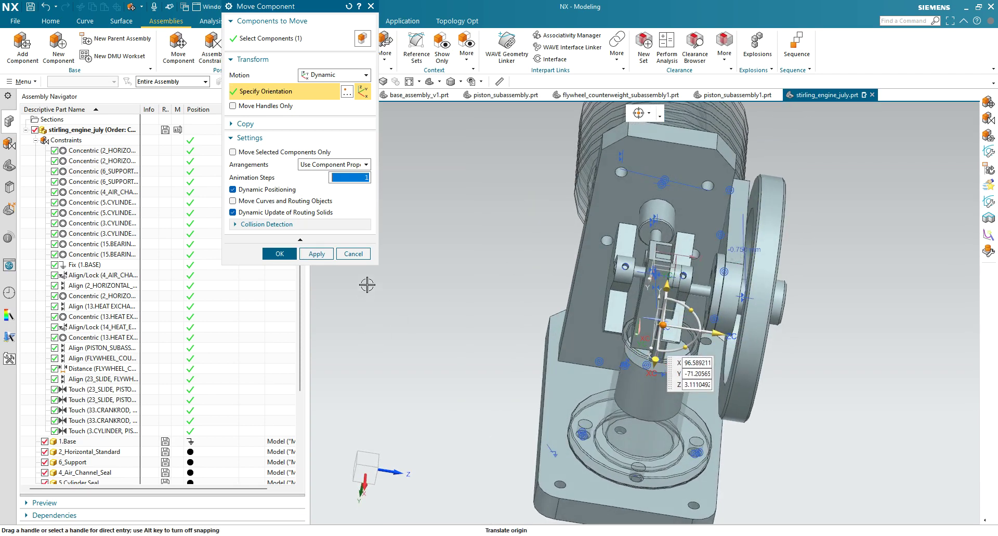
{"action": "left_click", "coordinate": [358, 255]}
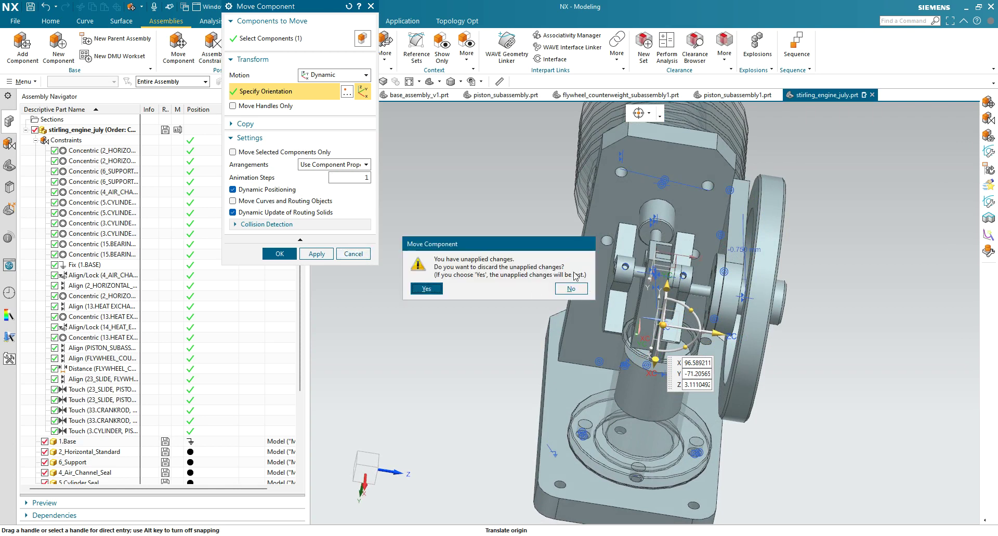
{"action": "left_click", "coordinate": [432, 289]}
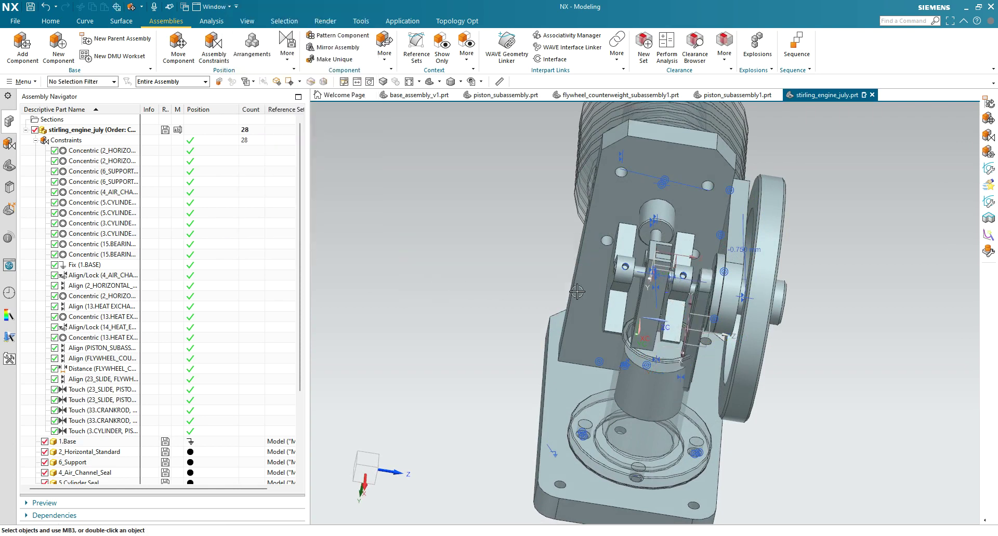
Delete the Distance constraint between FLYWHEEL_COUNTERWEIGHT_SUBASSEMBLY1 and 6_Support, keeping stirling_engine_july as the work part
{"action": "double_click", "coordinate": [745, 245]}
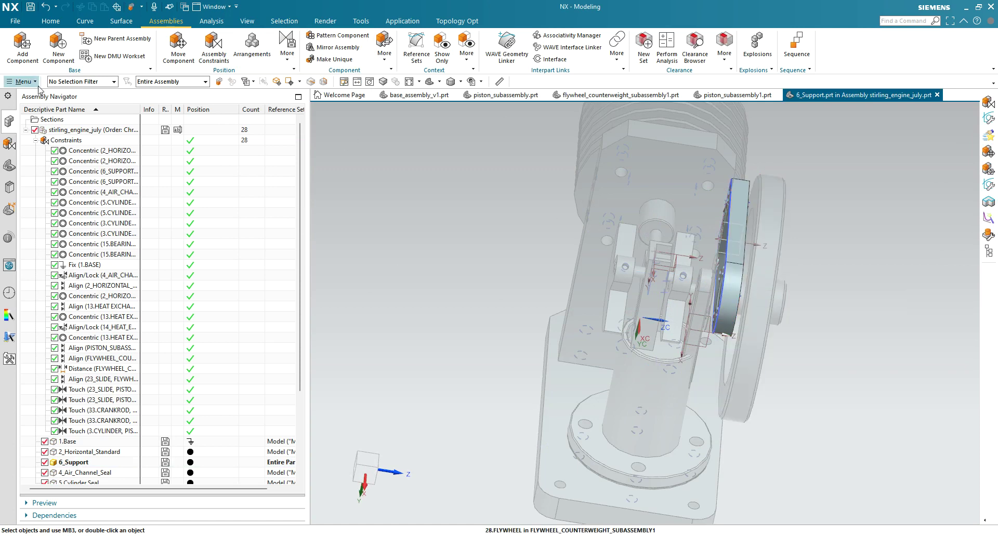
{"action": "double_click", "coordinate": [82, 131]}
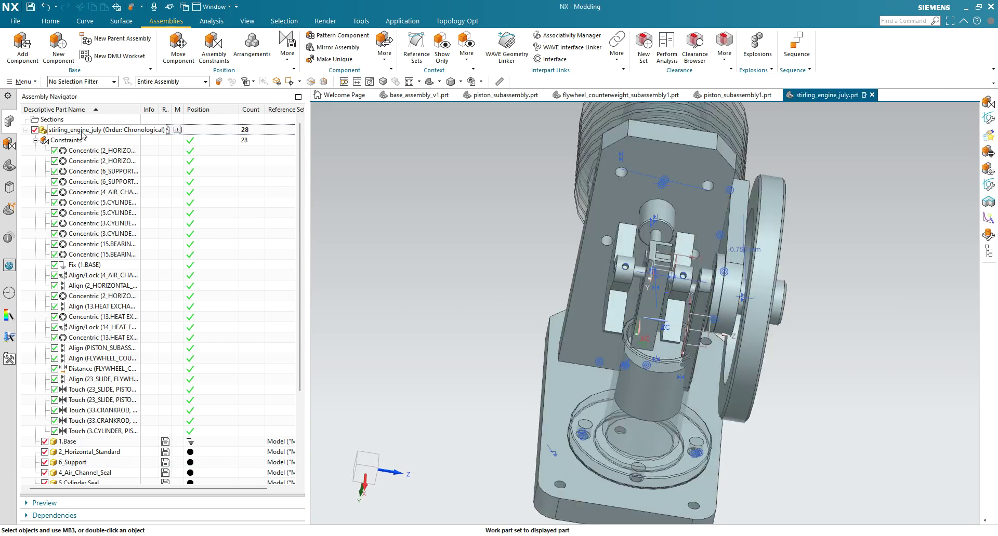
{"action": "left_click", "coordinate": [740, 251]}
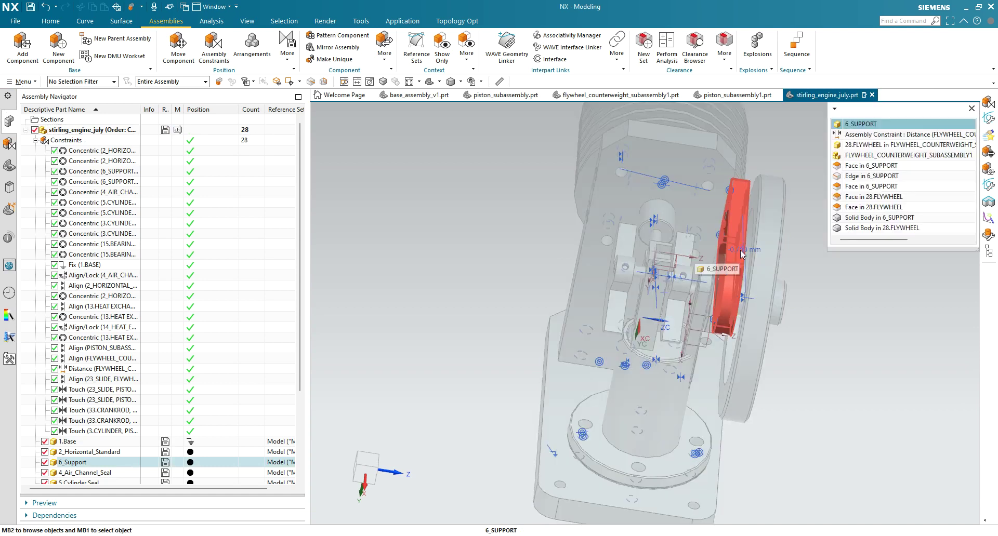
{"action": "left_click", "coordinate": [879, 139]}
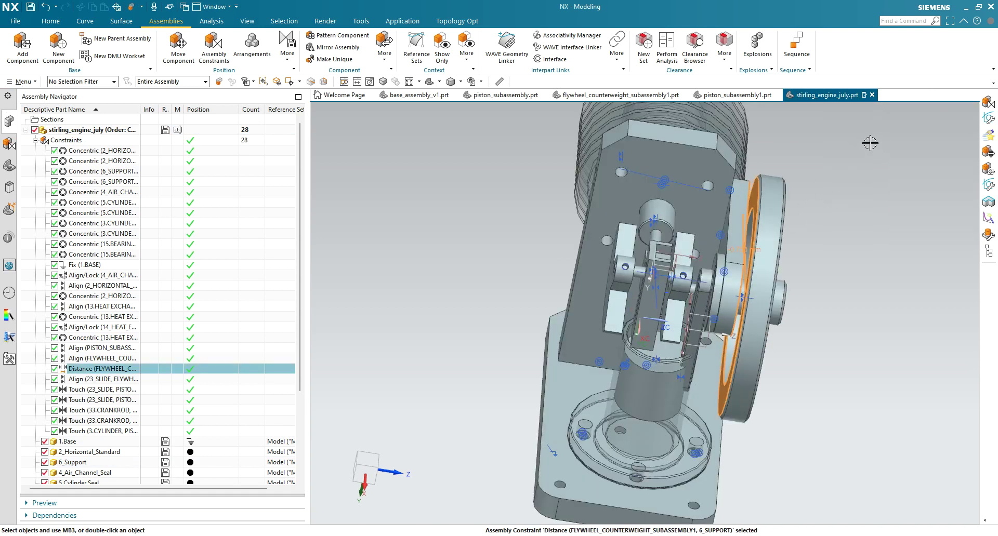
{"action": "right_click", "coordinate": [102, 370]}
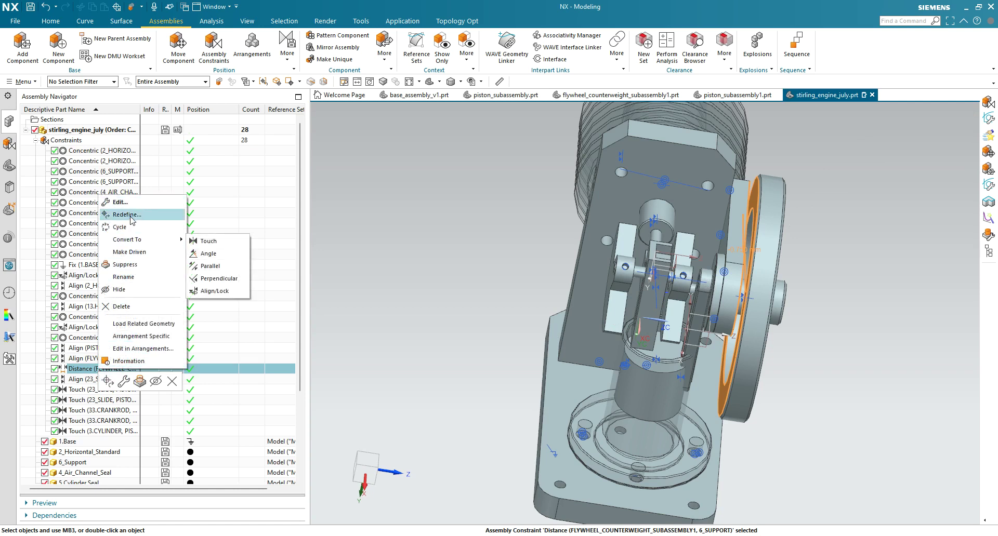
{"action": "left_click", "coordinate": [143, 307]}
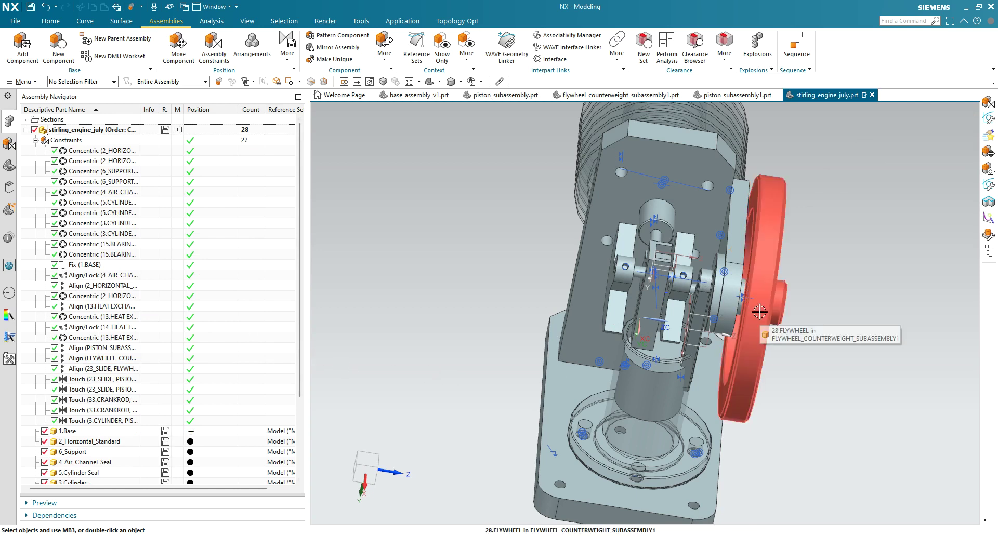
{"action": "mouse_move", "coordinate": [759, 312]}
{"action": "middle_mouse_down"}
{"action": "mouse_move", "coordinate": [738, 317]}
{"action": "mouse_move", "coordinate": [755, 328]}
{"action": "middle_mouse_up"}
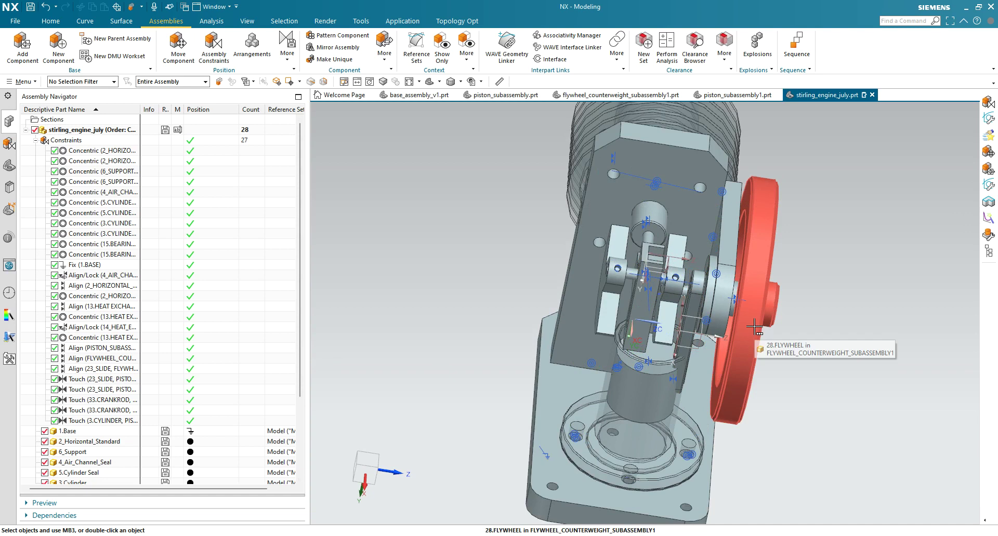
{"action": "left_click", "coordinate": [753, 327]}
{"action": "key", "text": "Down"}
{"action": "key", "text": "Down"}
{"action": "key", "text": "Down"}
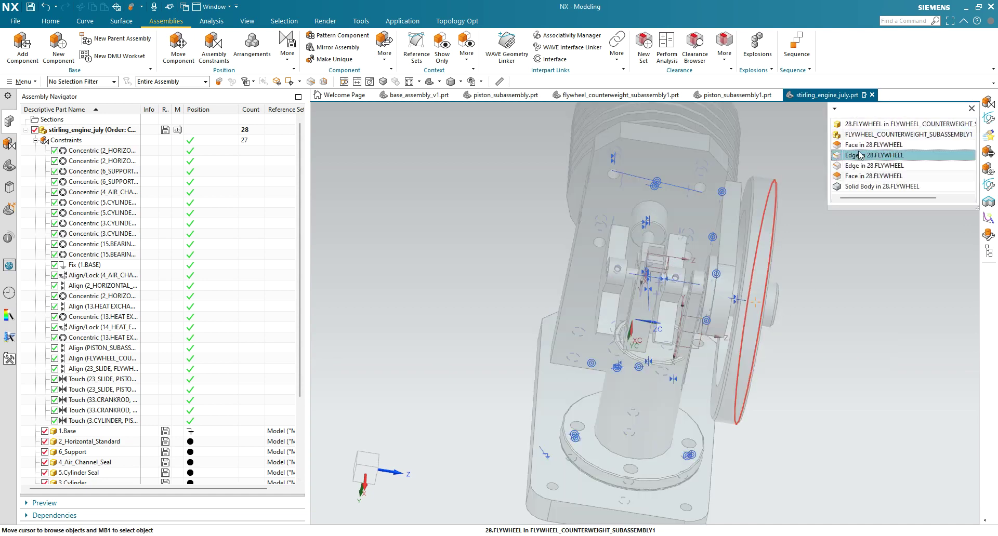
{"action": "key", "text": "Escape"}
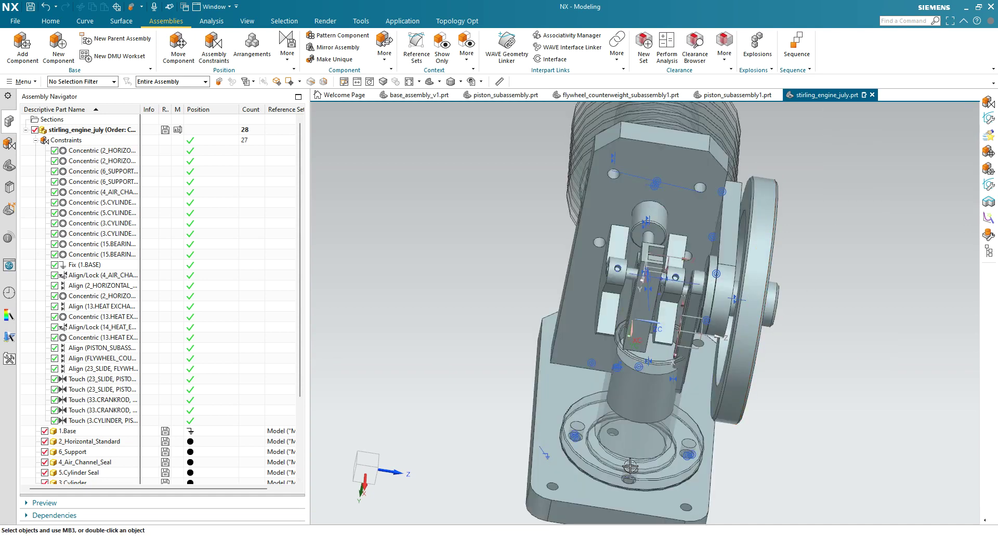
Move the flywheel subassembly about 4 mm outward along its axis, away from the support, with Move Component and accept the position
{"action": "right_click", "coordinate": [750, 342]}
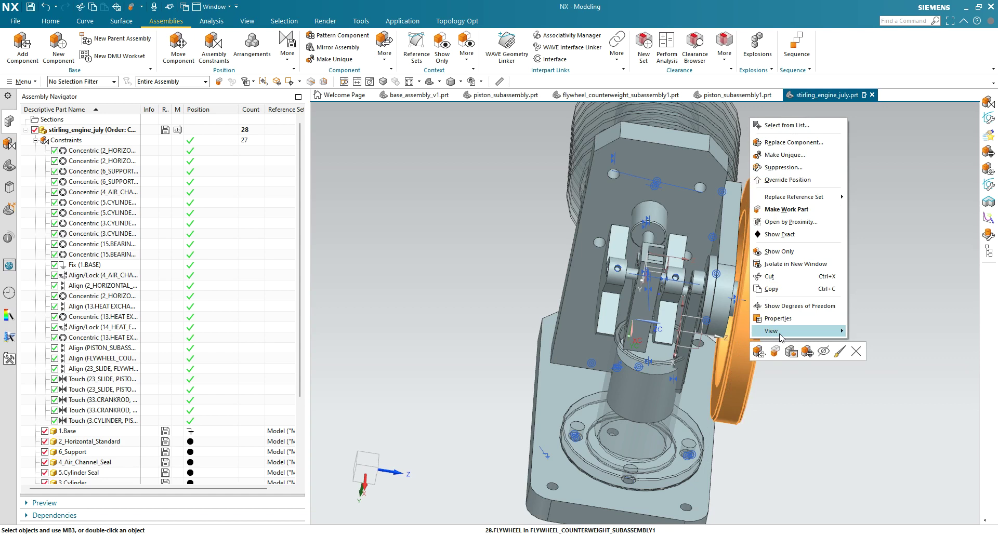
{"action": "left_click", "coordinate": [791, 350]}
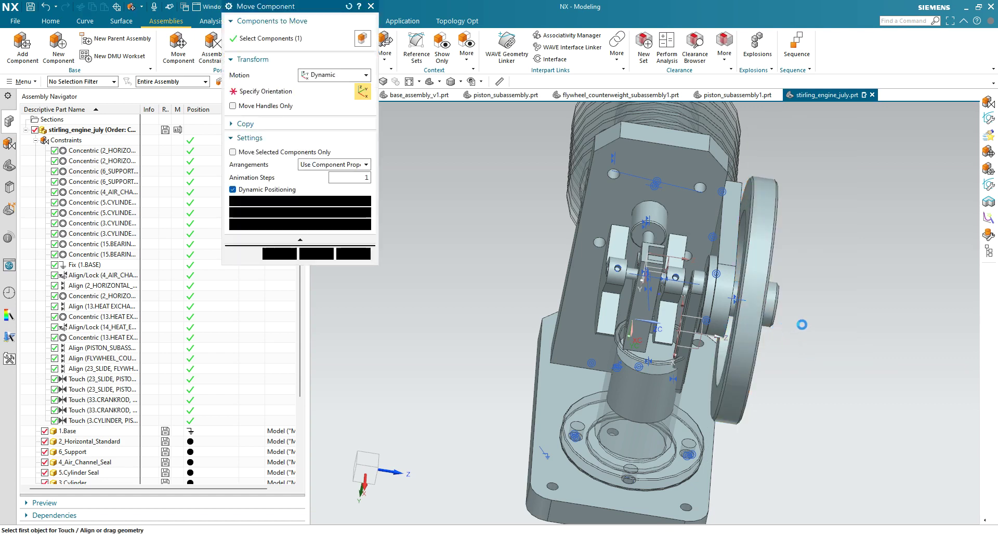
{"action": "left_click_drag", "start_coordinate": [701, 293], "coordinate": [713, 294]}
{"action": "middle_click_drag", "start_coordinate": [667, 363], "coordinate": [662, 375]}
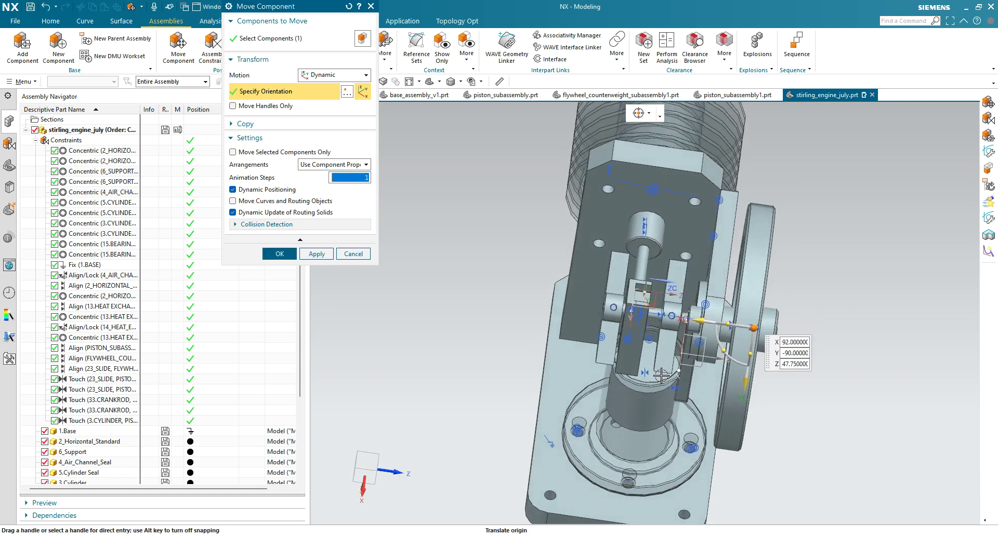
{"action": "scroll", "coordinate": [662, 360], "scroll_direction": "up", "scroll_amount": 4}
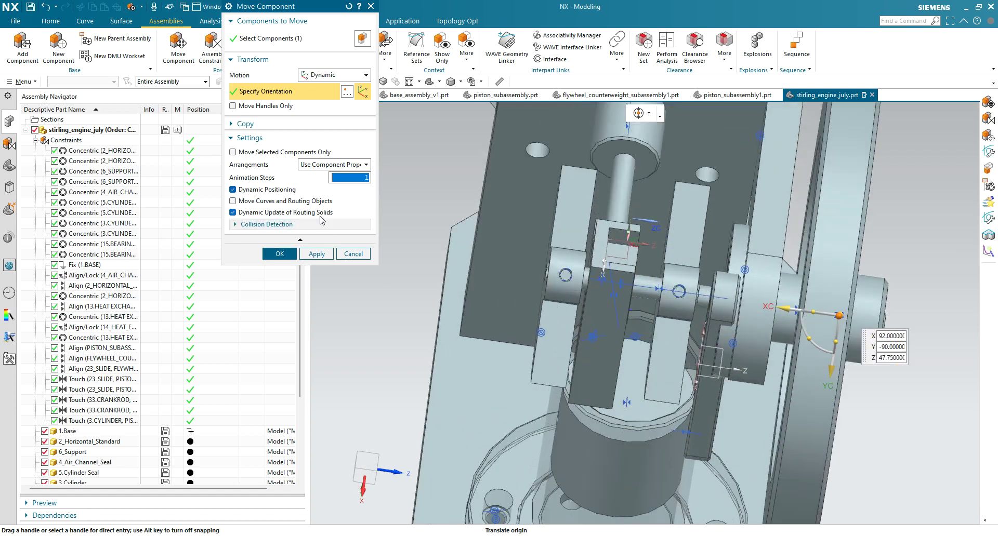
{"action": "left_click", "coordinate": [280, 255]}
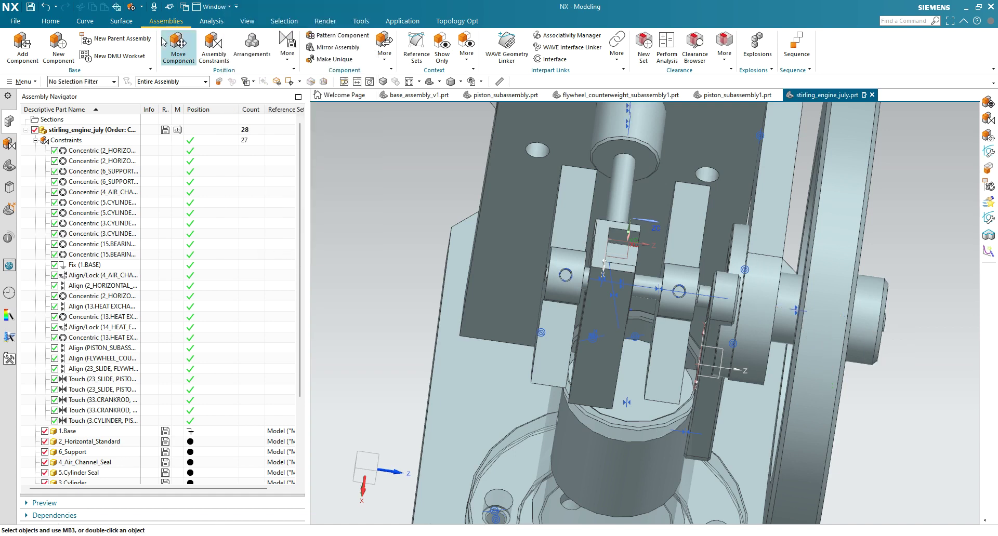
Add a 0.5 mm Distance constraint between the side faces of 33.Crankrod and 23_Slide and accept it
{"action": "left_click", "coordinate": [214, 46]}
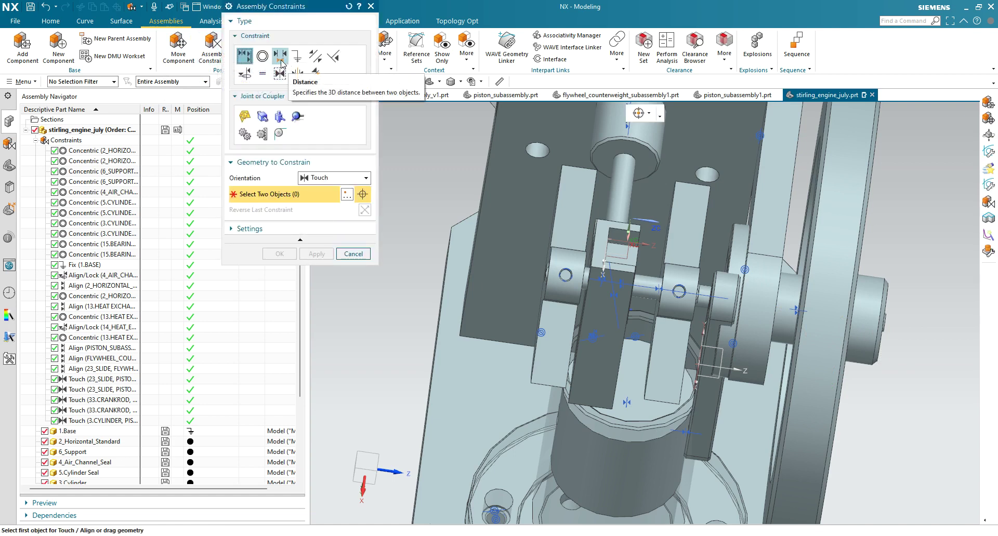
{"action": "left_click", "coordinate": [280, 55]}
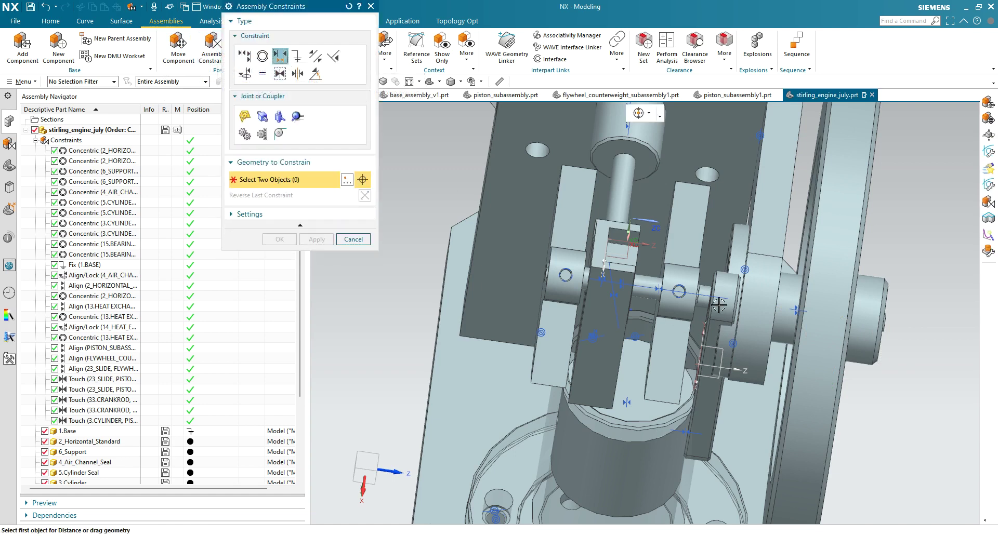
{"action": "middle_click_drag", "start_coordinate": [719, 305], "coordinate": [631, 312]}
{"action": "left_click", "coordinate": [756, 307]}
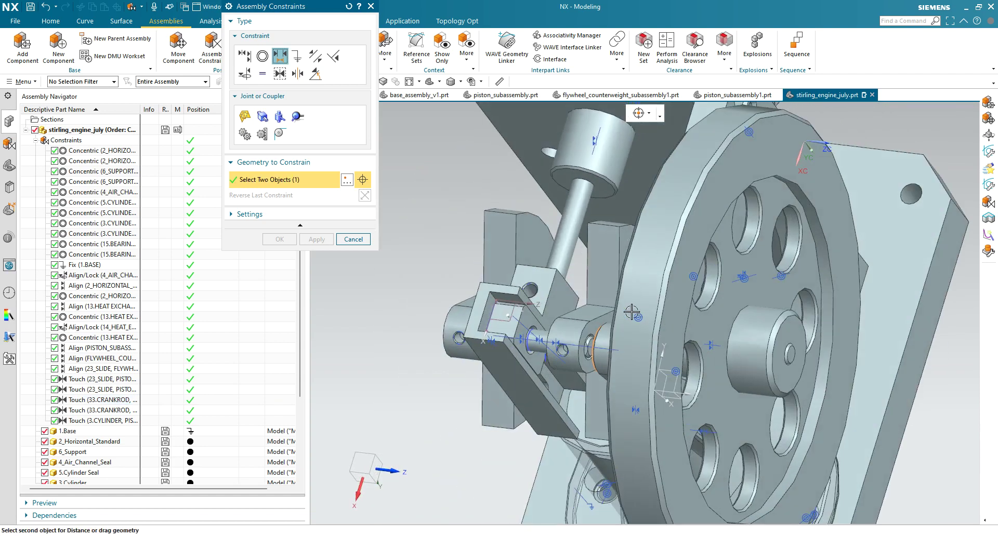
{"action": "left_click", "coordinate": [520, 319]}
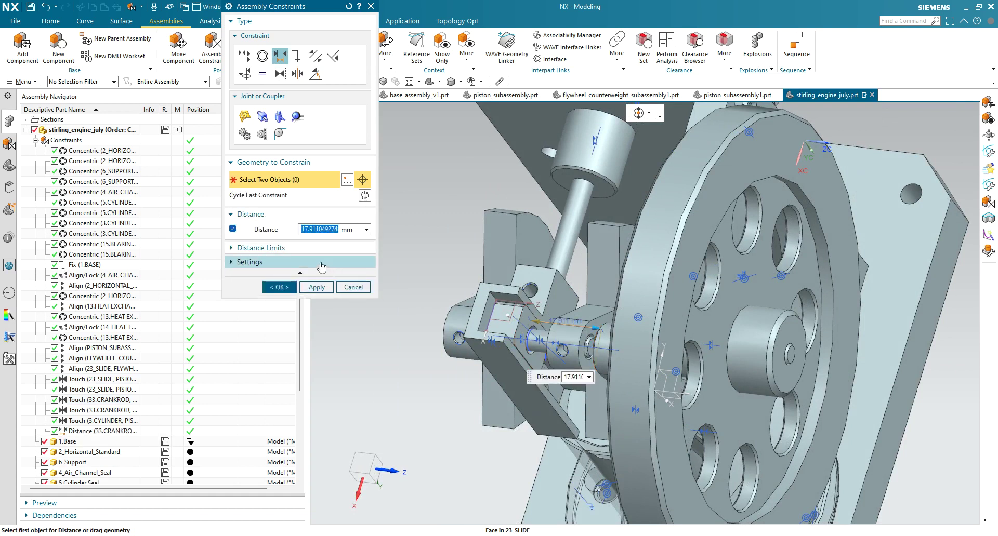
{"action": "type", "text": "0.5"}
{"action": "key", "text": "Return"}
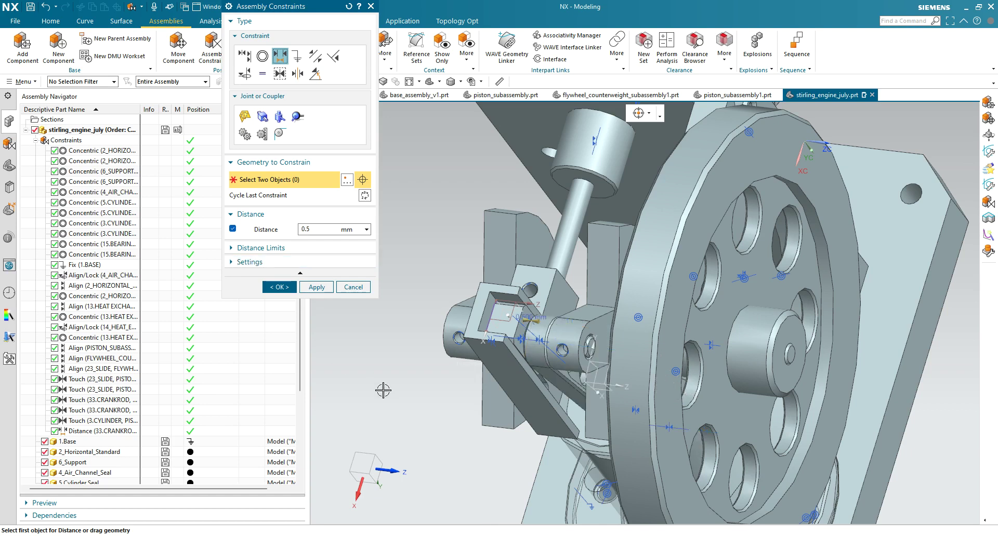
{"action": "middle_click_drag", "start_coordinate": [452, 427], "coordinate": [474, 435]}
{"action": "left_click", "coordinate": [281, 287]}
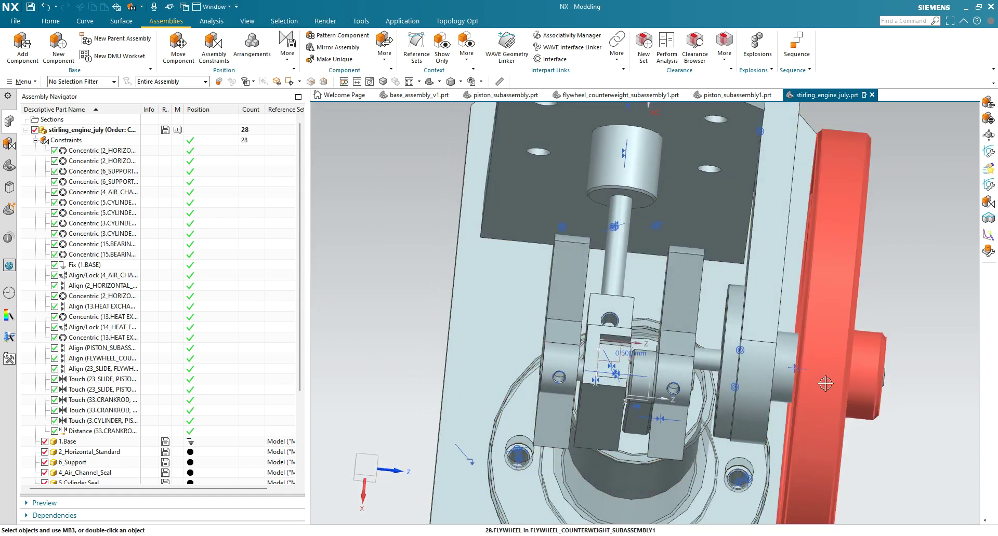
Move the flywheel subassembly about 2 mm outward along its axis with Move Component and accept the position
{"action": "left_click", "coordinate": [858, 377]}
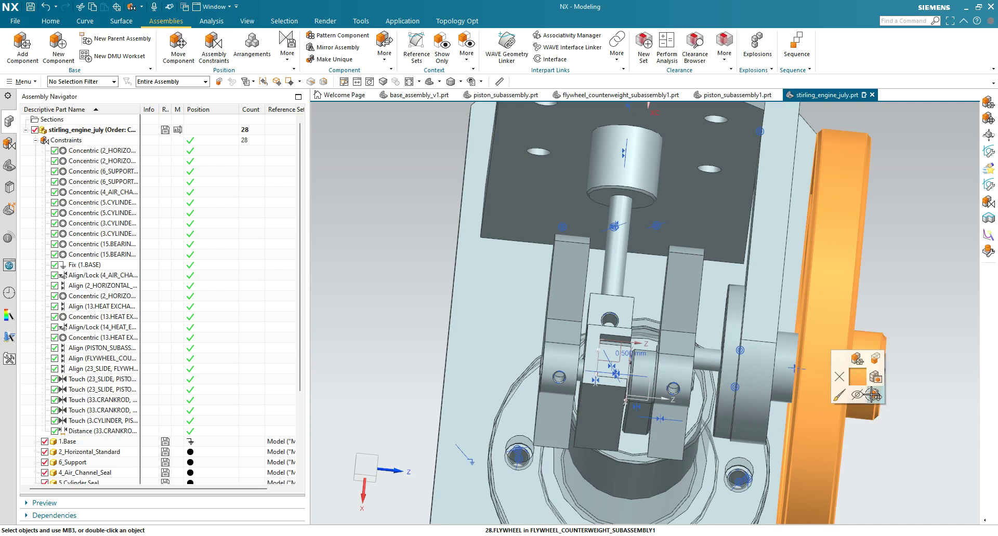
{"action": "left_click", "coordinate": [858, 395]}
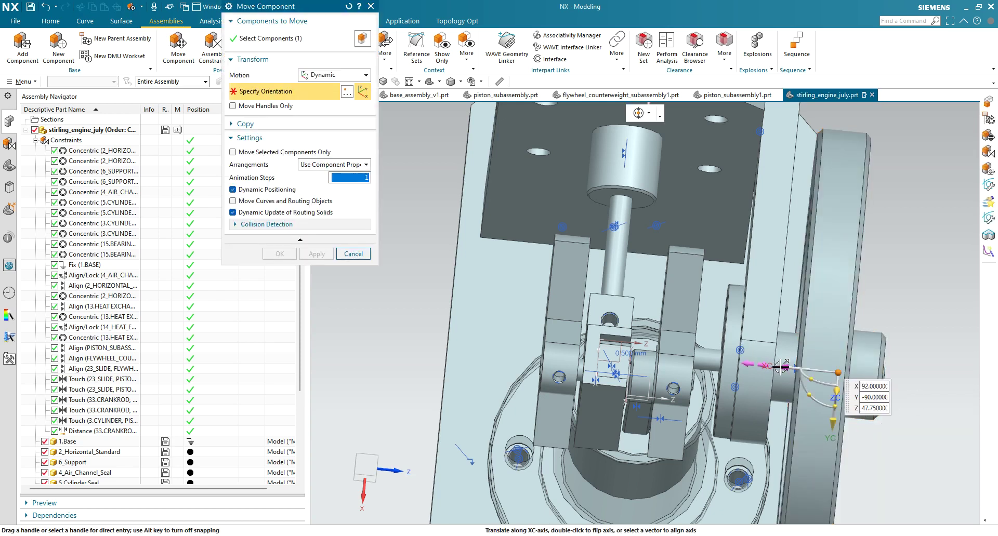
{"action": "left_click", "coordinate": [780, 366]}
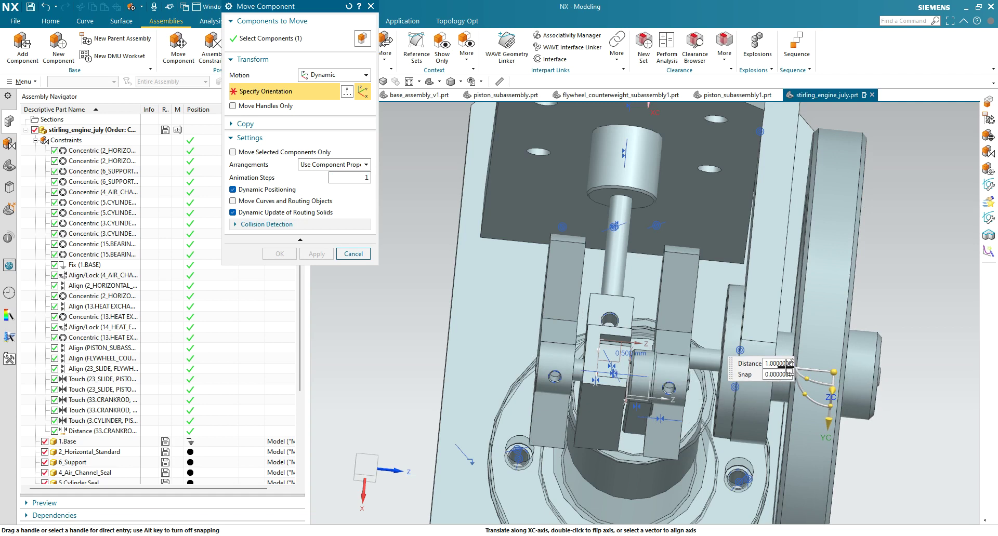
{"action": "left_click_drag", "start_coordinate": [789, 364], "coordinate": [803, 367]}
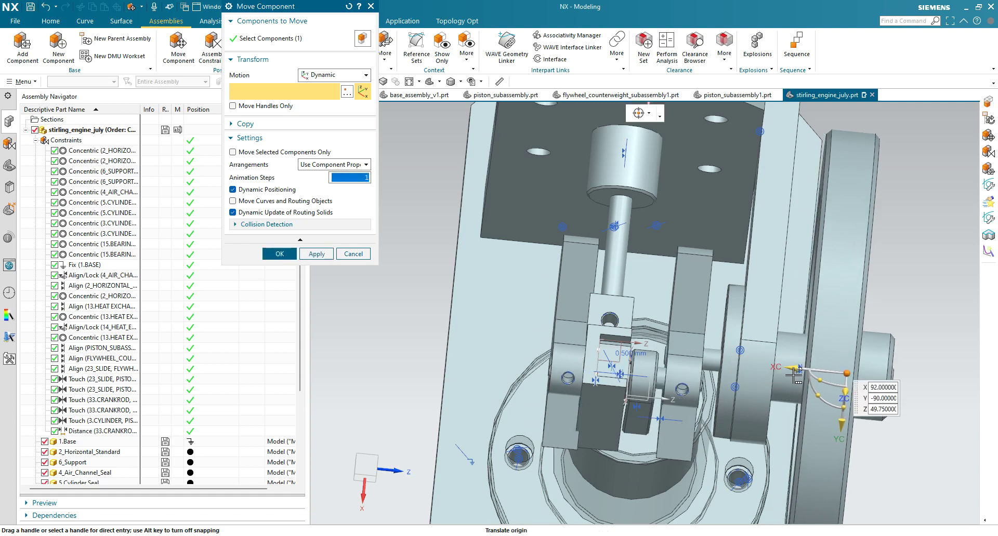
{"action": "left_click", "coordinate": [279, 254]}
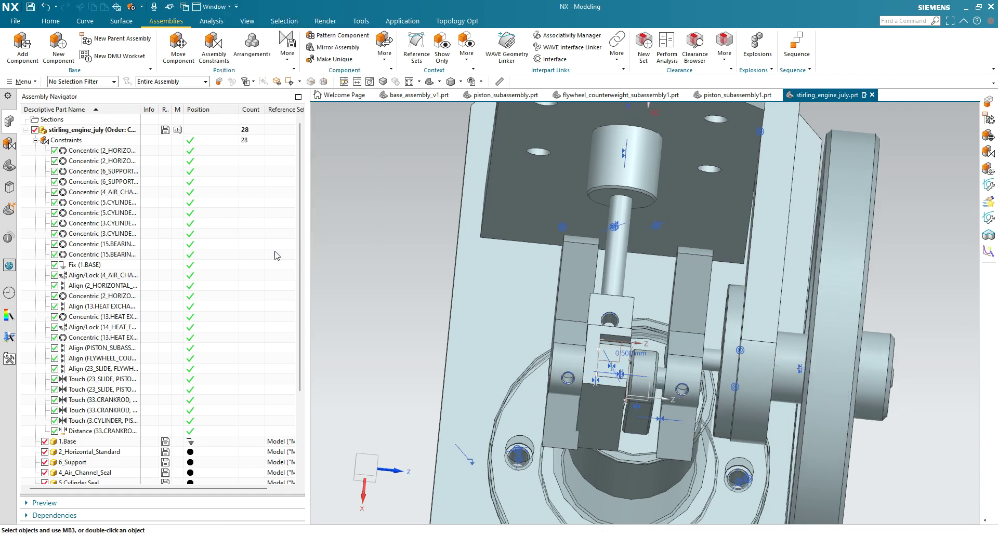
Add a 0.5 mm Distance constraint between the side face of 33.Crankrod and the facing side of 26.COUNTERWEIGHT A, and accept it
{"action": "left_click", "coordinate": [213, 49]}
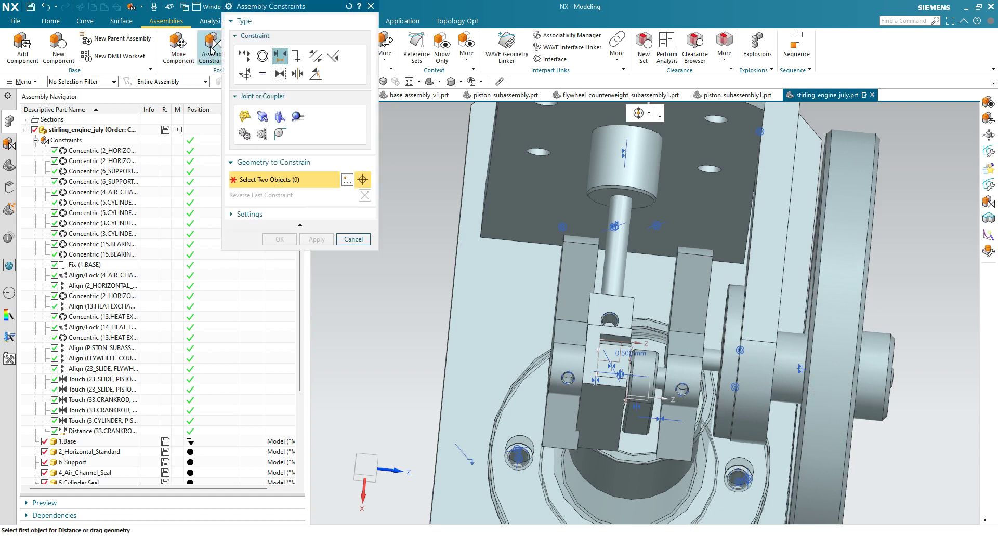
{"action": "middle_click_drag", "start_coordinate": [643, 325], "coordinate": [644, 319]}
{"action": "left_click", "coordinate": [612, 368]}
{"action": "middle_click_drag", "start_coordinate": [488, 390], "coordinate": [510, 389]}
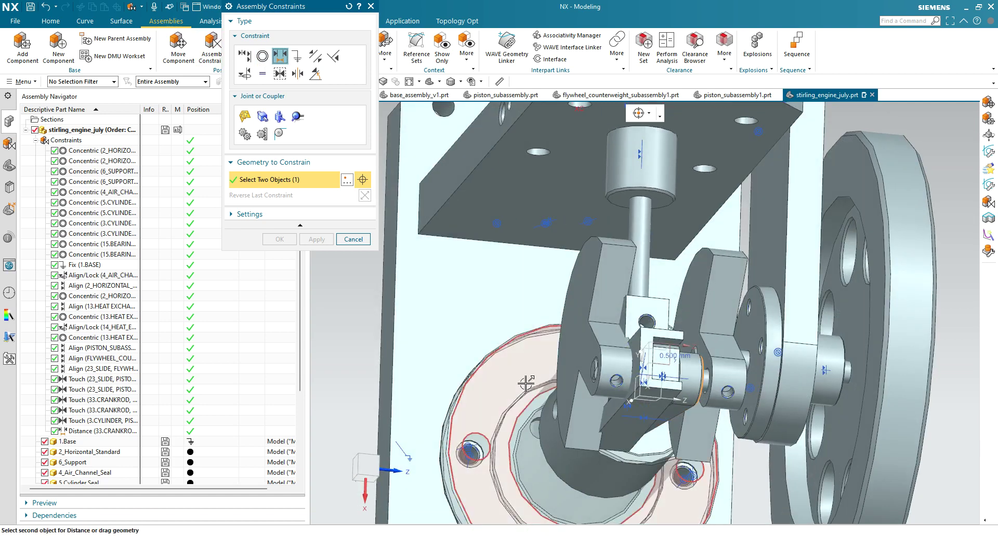
{"action": "left_click", "coordinate": [707, 359]}
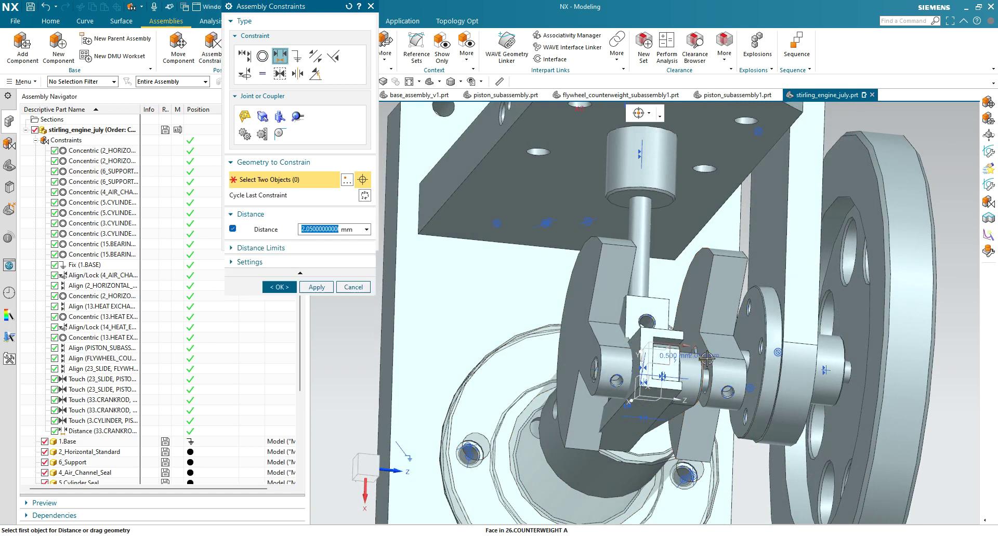
{"action": "double_click", "coordinate": [323, 229]}
{"action": "type", "text": "0.5"}
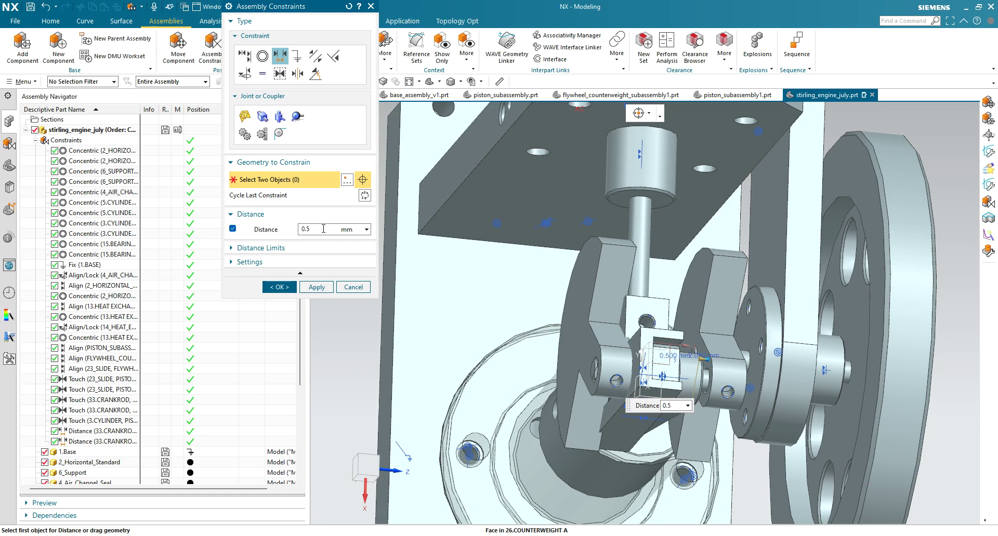
{"action": "left_click", "coordinate": [278, 287]}
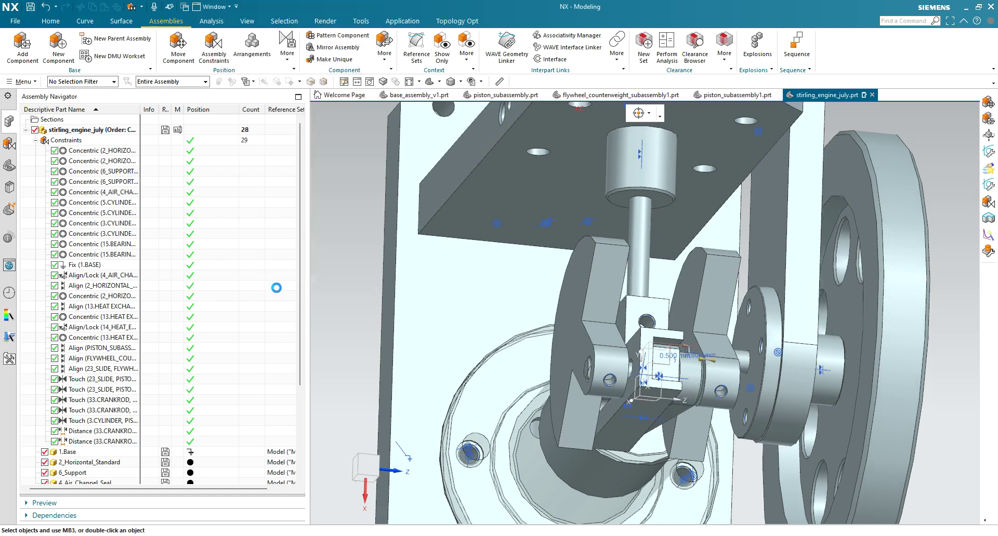
Try to rotate the flywheel subassembly about its axis with Move Component, and discard the change
{"action": "scroll", "coordinate": [395, 422], "scroll_direction": "down", "scroll_amount": 2}
{"action": "scroll", "coordinate": [394, 422], "scroll_direction": "down", "scroll_amount": 3}
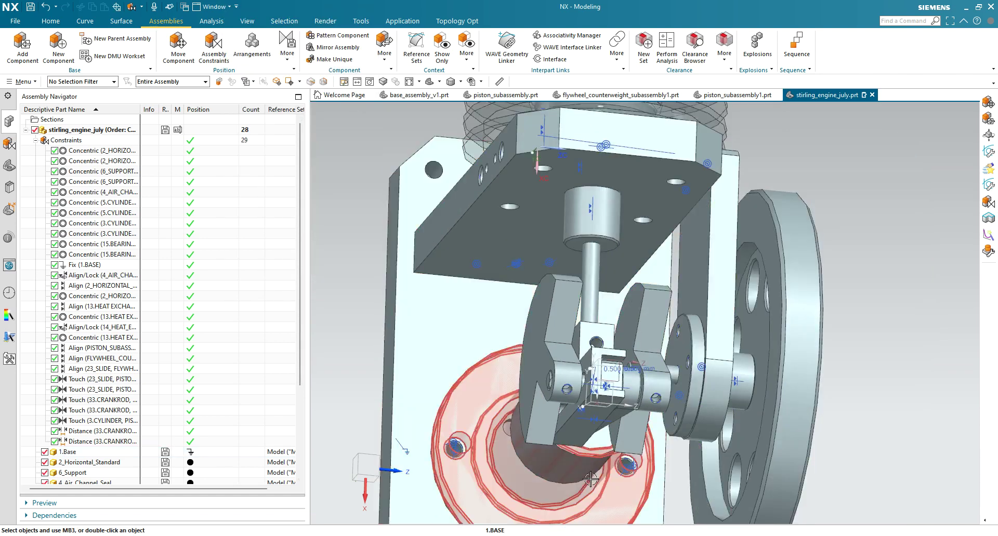
{"action": "middle_click_drag", "start_coordinate": [394, 422], "coordinate": [586, 513]}
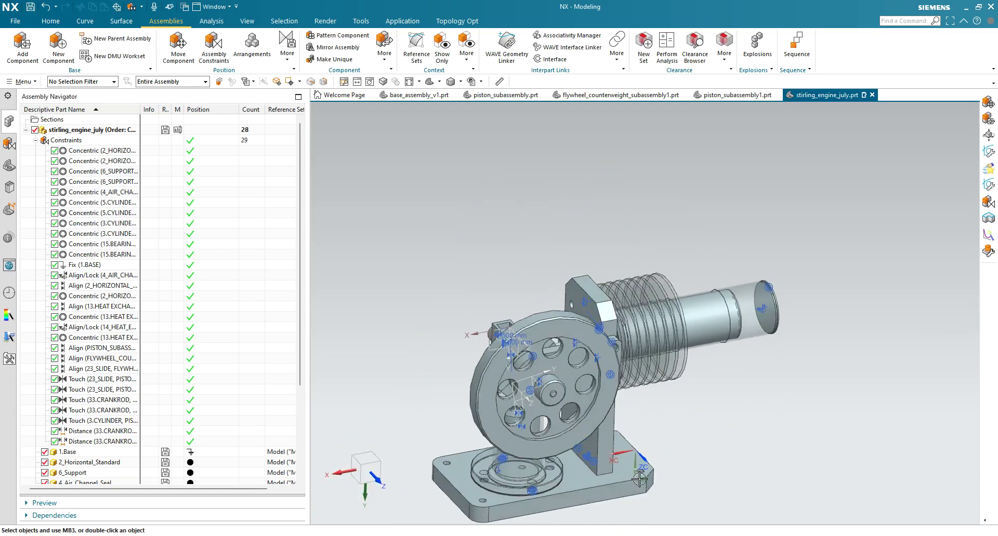
{"action": "right_click", "coordinate": [539, 326]}
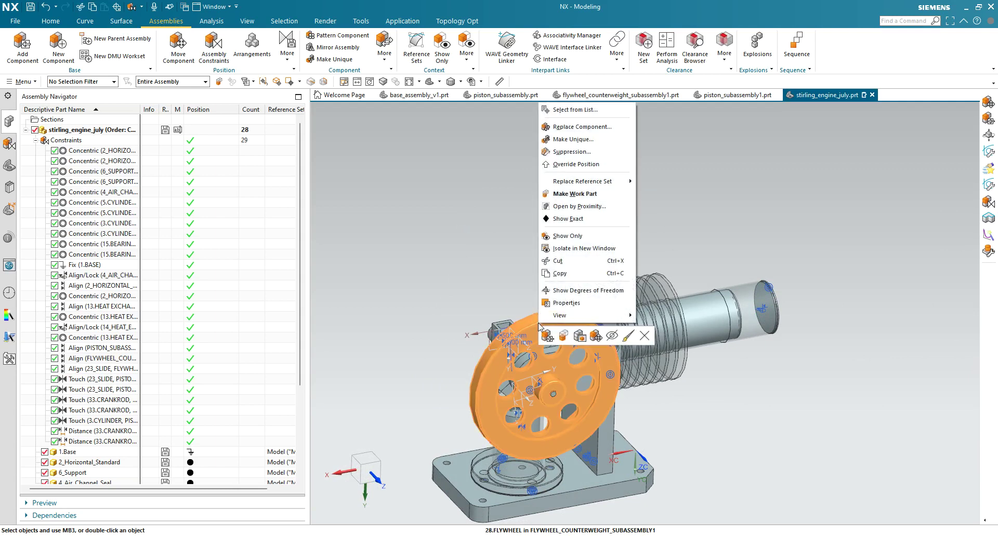
{"action": "left_click", "coordinate": [595, 336]}
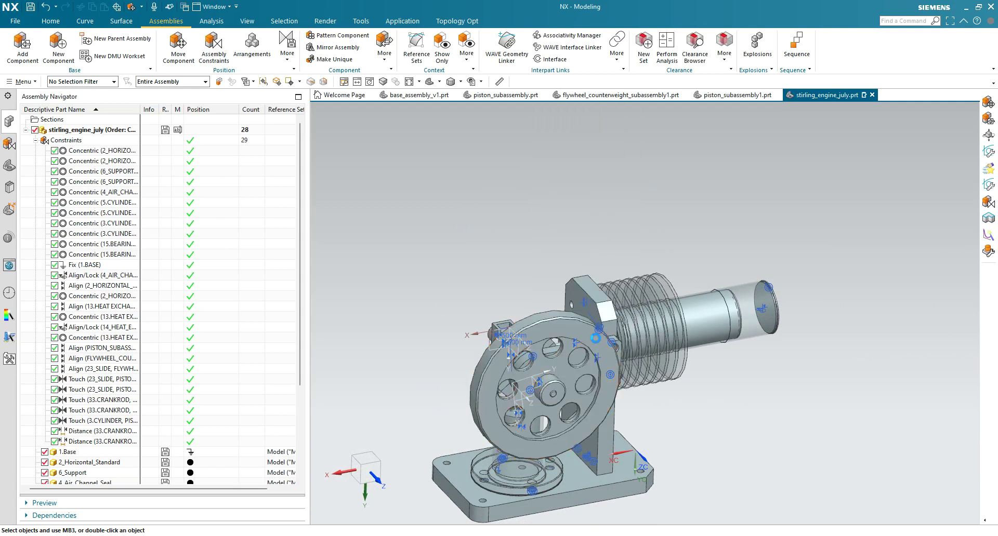
{"action": "left_click", "coordinate": [516, 400]}
{"action": "left_click", "coordinate": [528, 381]}
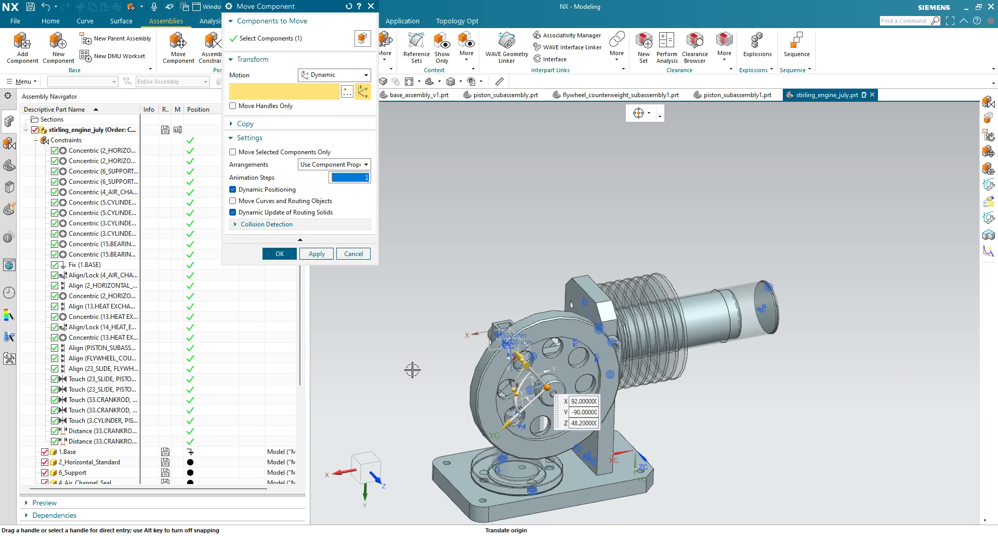
{"action": "left_click", "coordinate": [354, 255]}
{"action": "left_click", "coordinate": [572, 289]}
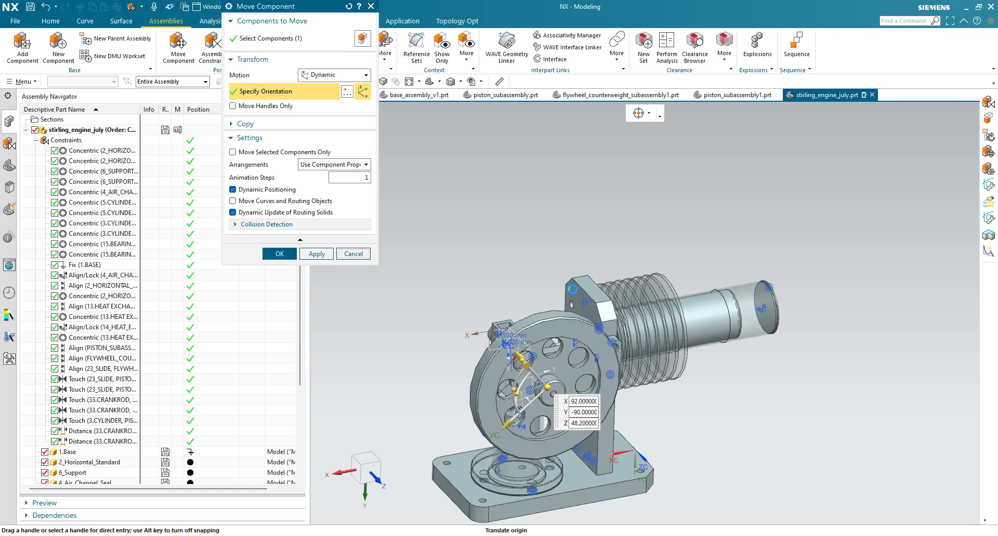
{"action": "middle_click_drag", "start_coordinate": [517, 512], "coordinate": [569, 489]}
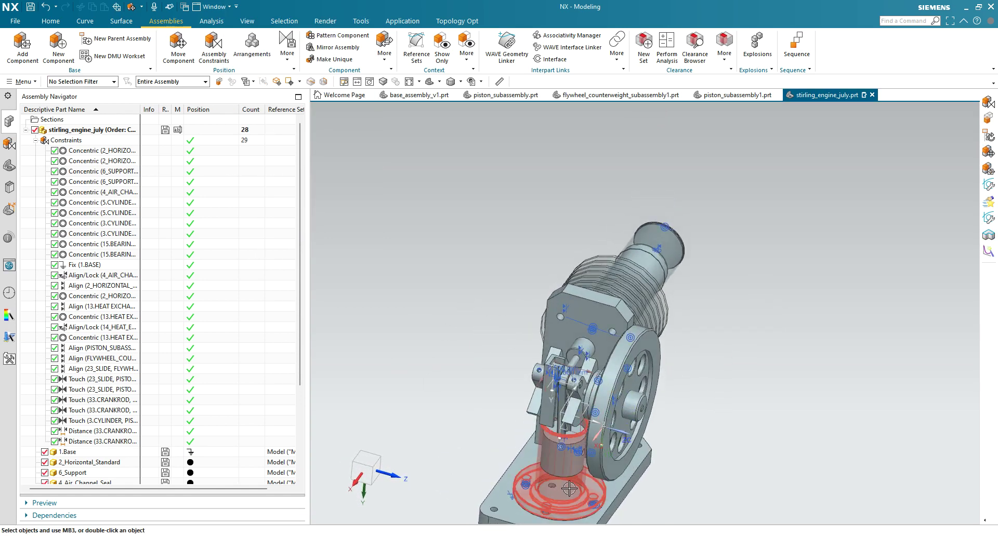
Rotate the flywheel subassembly about its axis with Move Component, examine the linked motion from both sides of the engine, and accept the position
{"action": "left_click", "coordinate": [608, 399]}
{"action": "right_click_drag", "start_coordinate": [607, 399], "coordinate": [626, 420]}
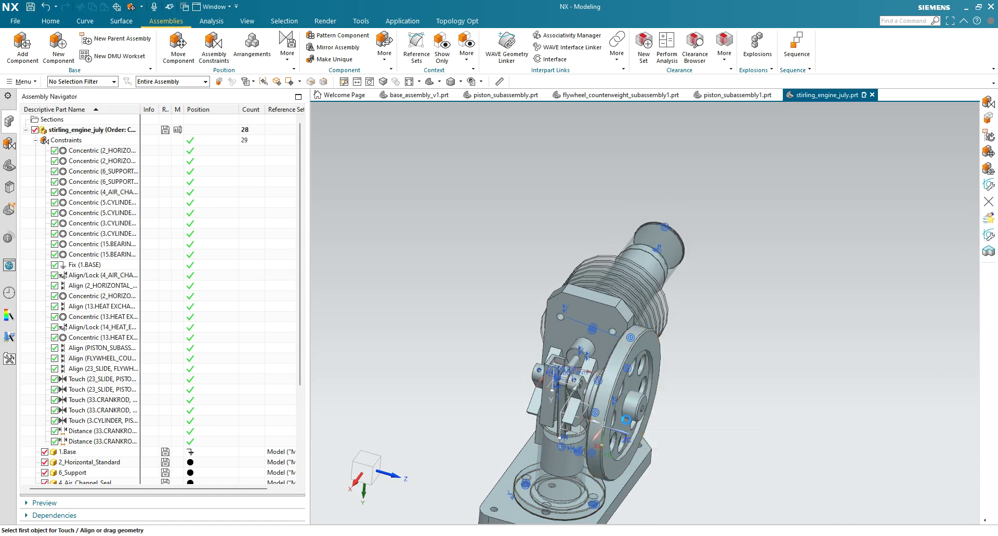
{"action": "middle_click_drag", "start_coordinate": [803, 443], "coordinate": [778, 423]}
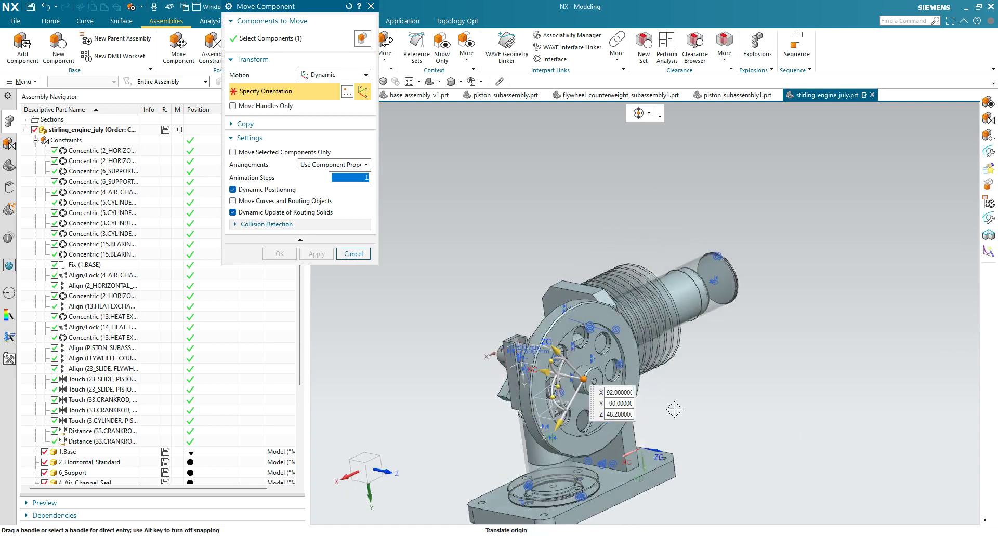
{"action": "left_click_drag", "start_coordinate": [553, 395], "coordinate": [598, 382]}
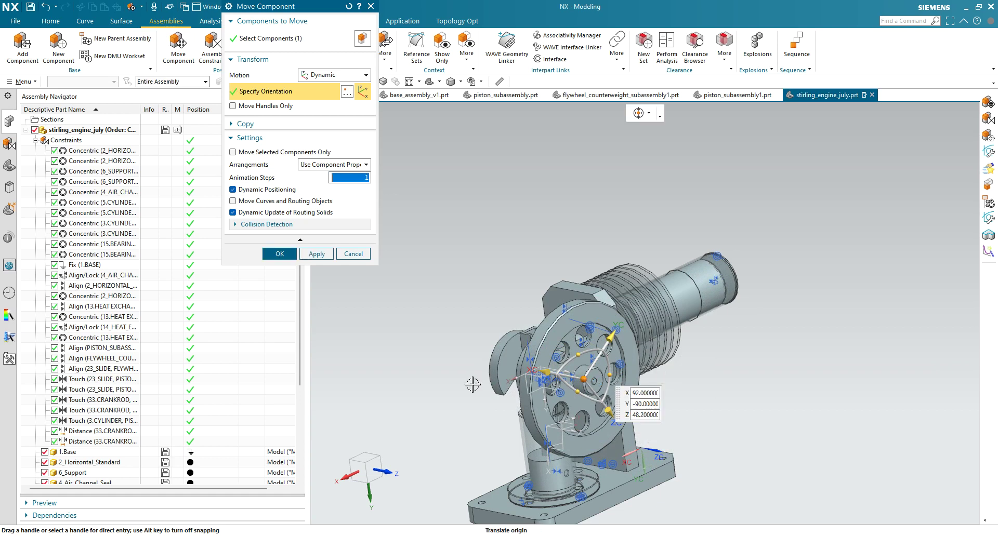
{"action": "middle_click_drag", "start_coordinate": [461, 390], "coordinate": [628, 480]}
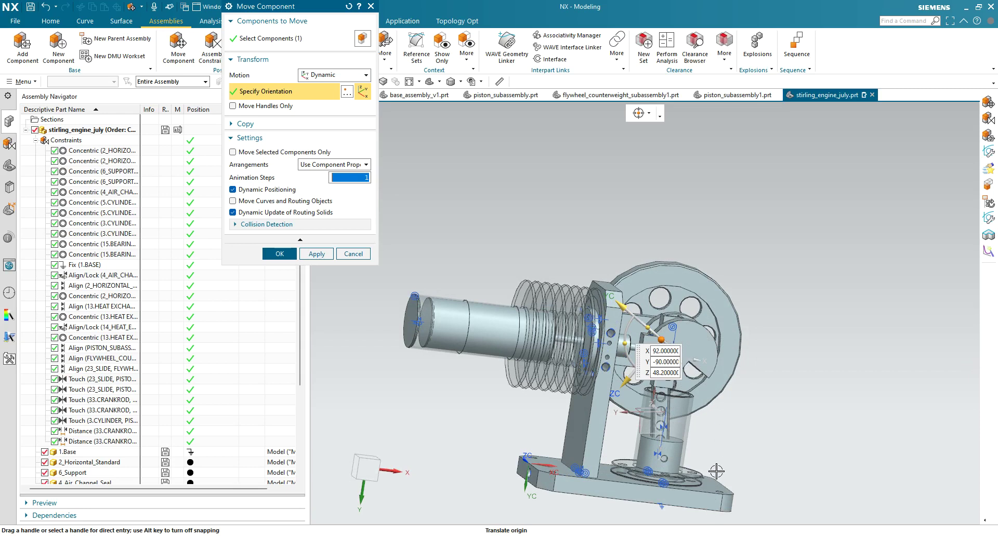
{"action": "middle_click_drag", "start_coordinate": [756, 367], "coordinate": [582, 344]}
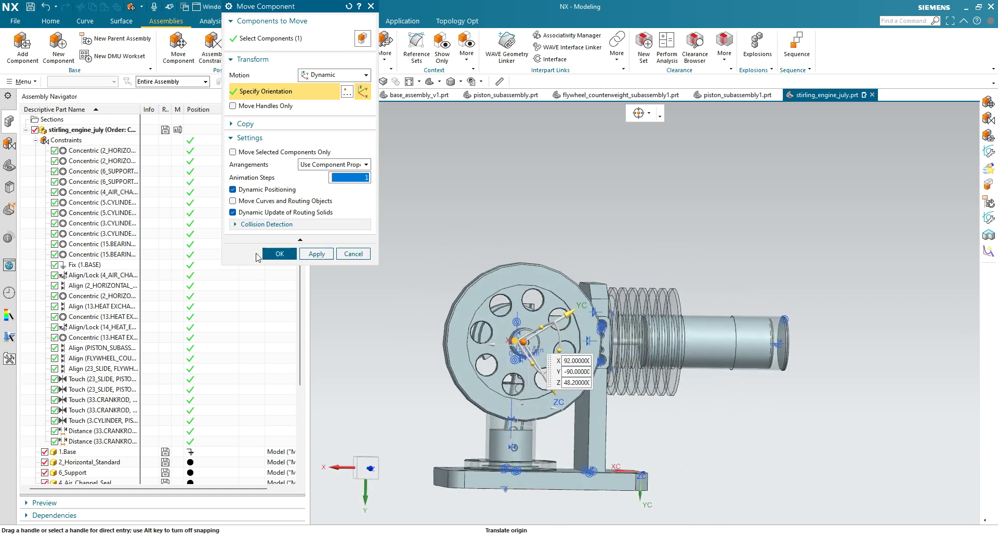
{"action": "left_click", "coordinate": [280, 254]}
Turn off the display of the assembly constraints in the graphics window
{"action": "scroll", "coordinate": [498, 341], "scroll_direction": "down", "scroll_amount": 3}
{"action": "middle_click_drag", "start_coordinate": [498, 340], "coordinate": [512, 373]}
{"action": "right_click", "coordinate": [110, 132]}
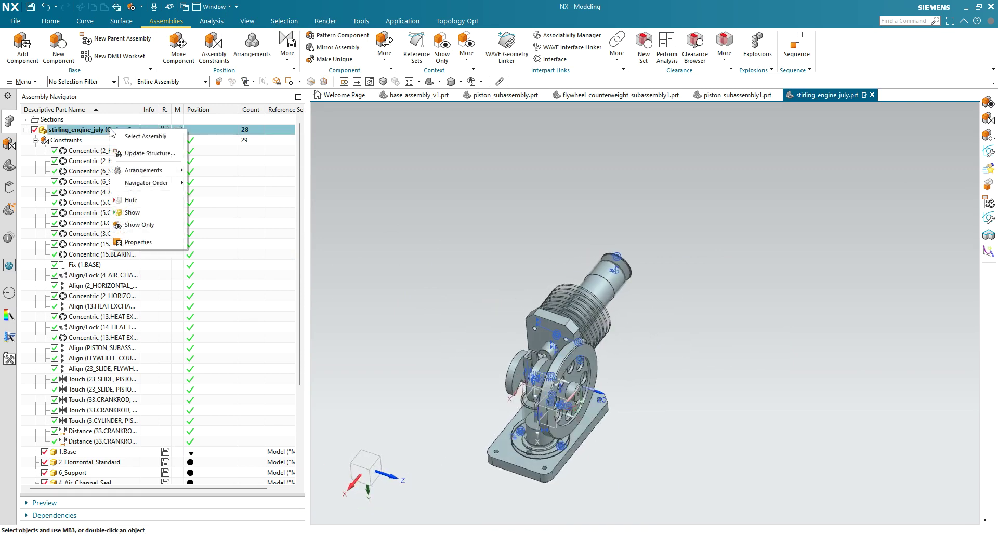
{"action": "left_click", "coordinate": [89, 121]}
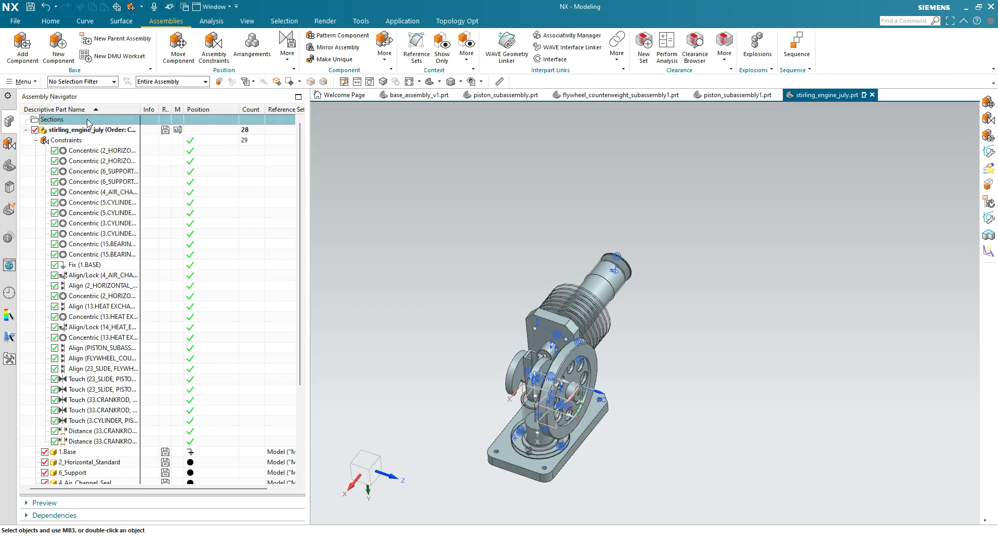
{"action": "right_click", "coordinate": [74, 142]}
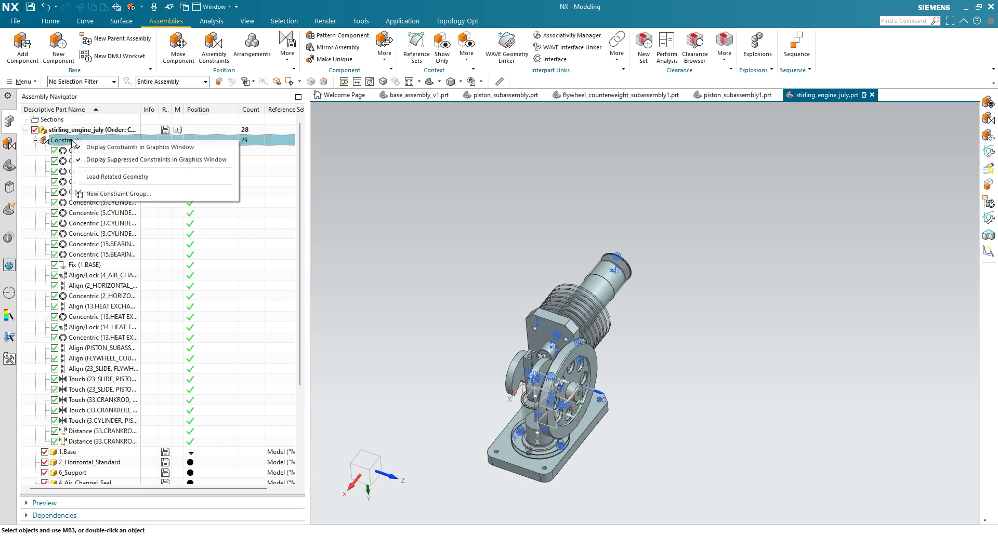
{"action": "left_click", "coordinate": [115, 150]}
{"action": "middle_click_drag", "start_coordinate": [489, 329], "coordinate": [503, 309]}
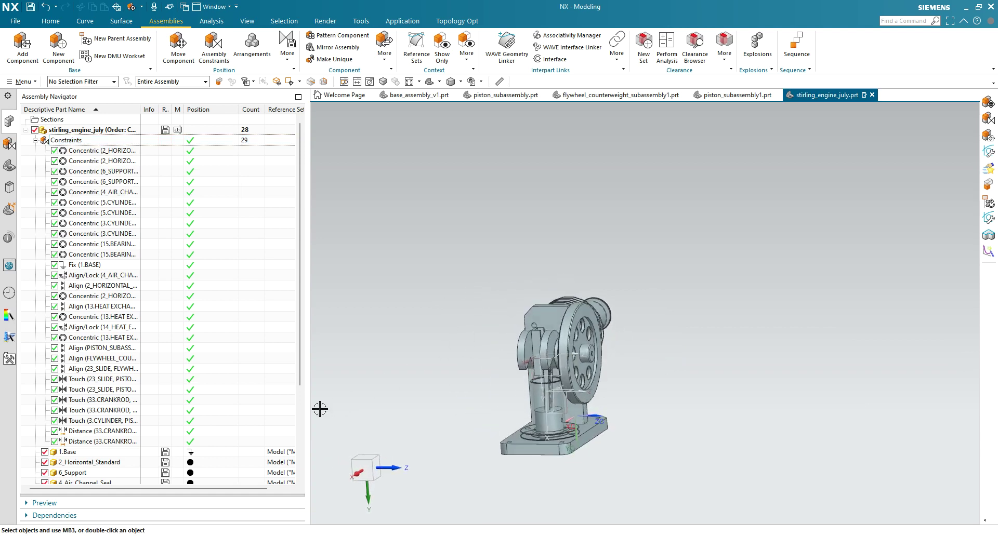
Widen the Assembly Navigator to show the full Reference Set column and check which reference sets piston_subassembly offers
{"action": "scroll", "coordinate": [276, 414], "scroll_direction": "down", "scroll_amount": 4}
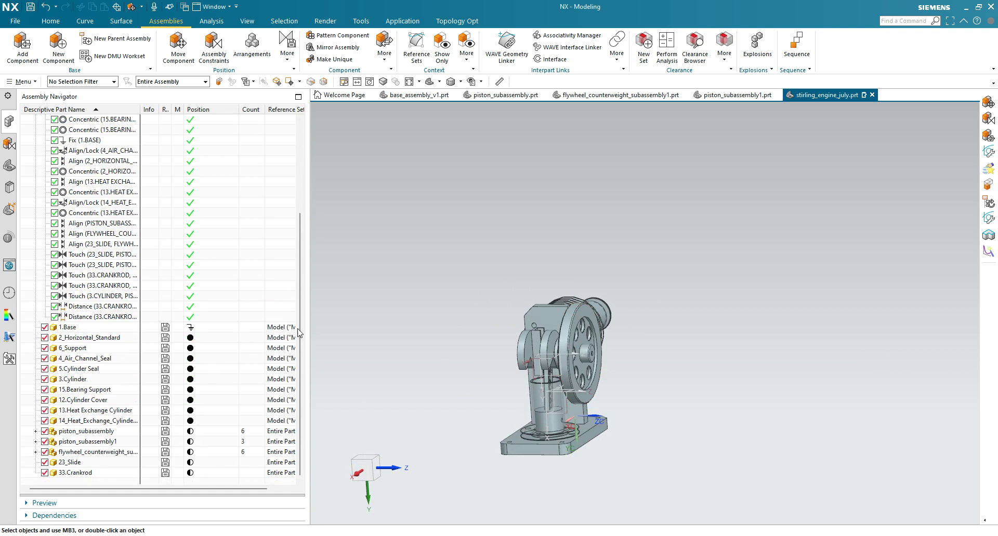
{"action": "left_click_drag", "start_coordinate": [308, 328], "coordinate": [392, 329]}
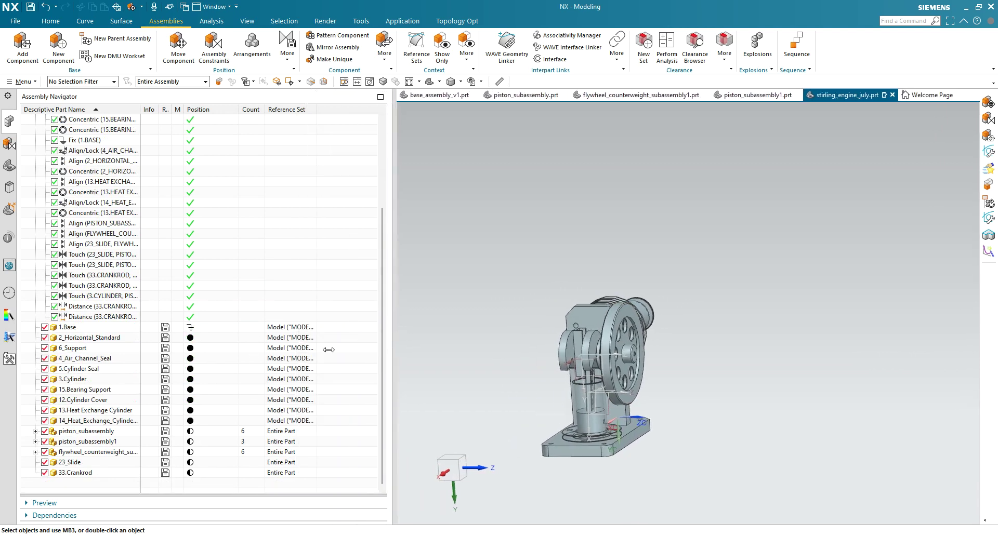
{"action": "left_click", "coordinate": [274, 432]}
{"action": "right_click", "coordinate": [274, 432]}
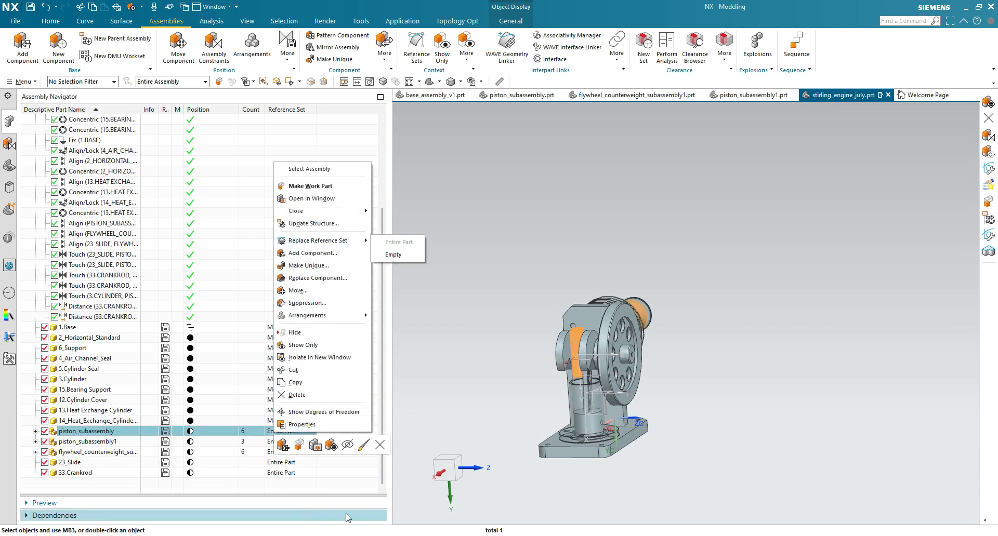
{"action": "left_click", "coordinate": [416, 486]}
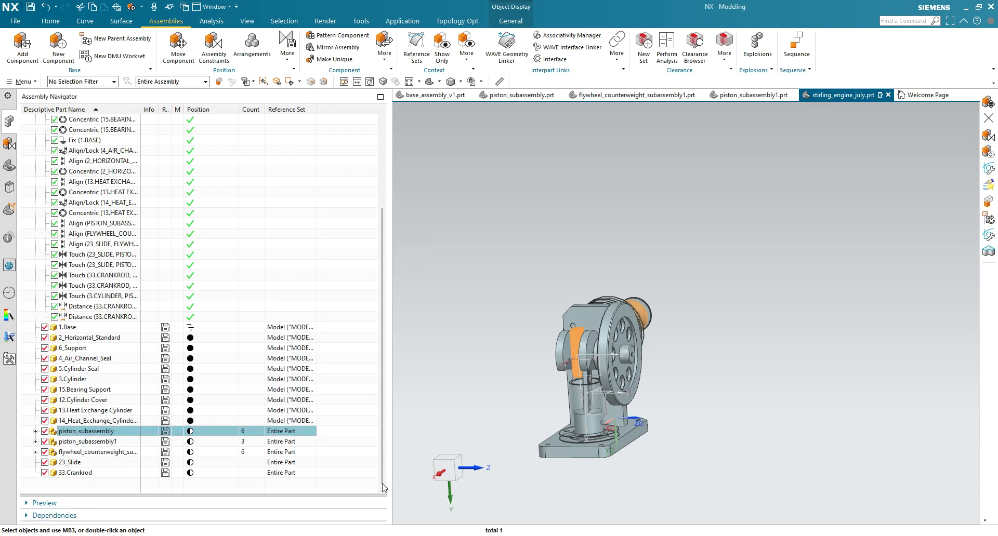
Expand piston_subassembly in the assembly tree and review its components' reference sets, cancelling any change to the assembly structure
{"action": "left_click", "coordinate": [35, 432]}
{"action": "left_click_drag", "start_coordinate": [110, 462], "coordinate": [166, 470]}
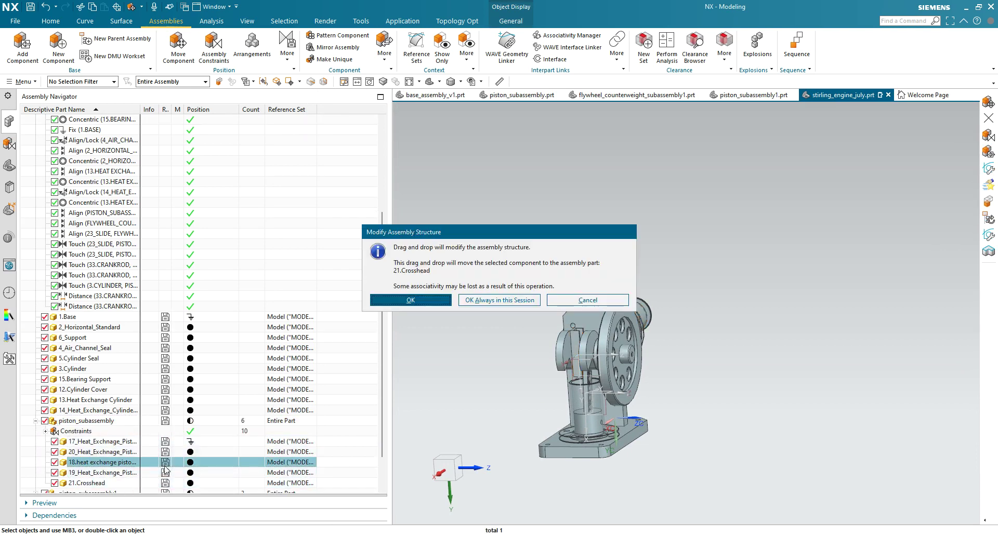
{"action": "left_click", "coordinate": [587, 300]}
{"action": "scroll", "coordinate": [436, 359], "scroll_direction": "down", "scroll_amount": 2}
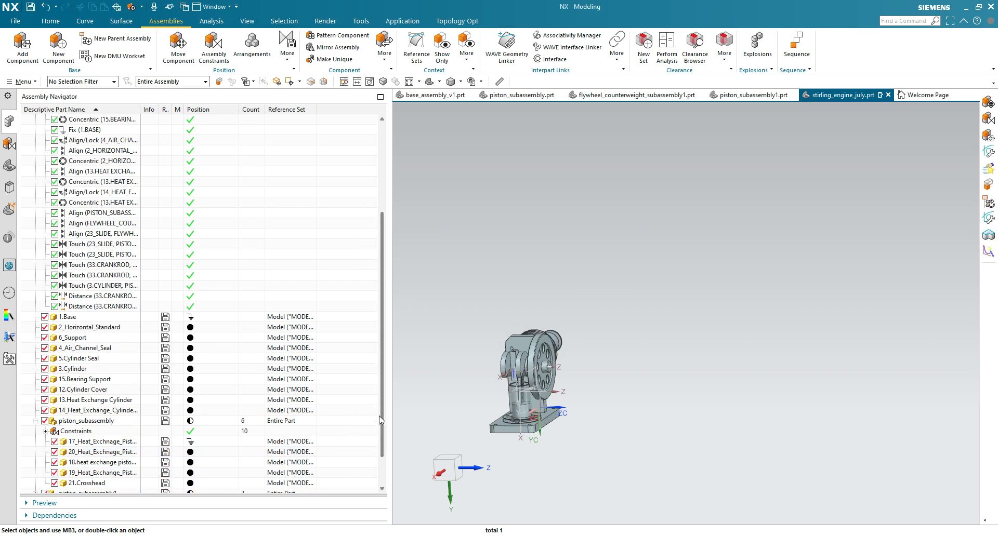
{"action": "left_click_drag", "start_coordinate": [382, 429], "coordinate": [382, 452]}
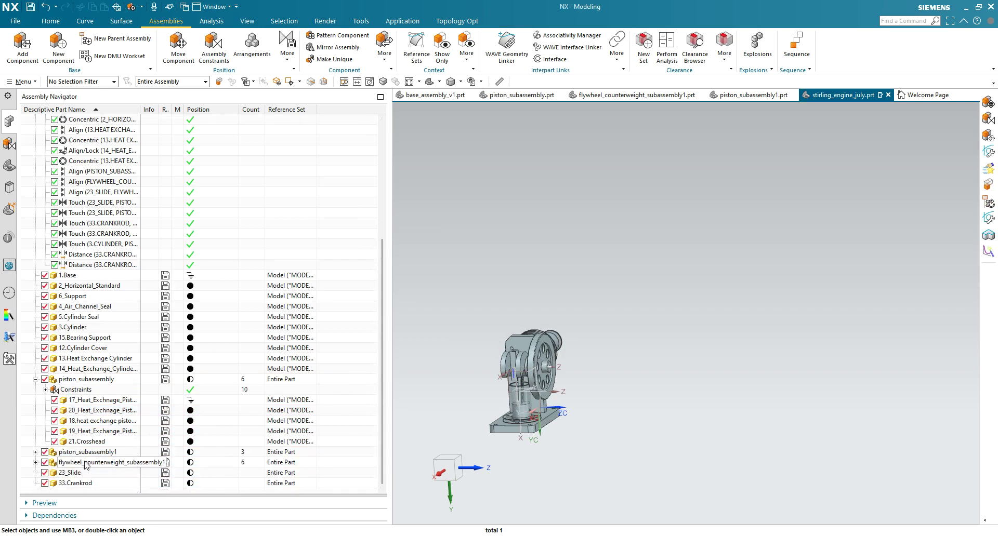
{"action": "left_click", "coordinate": [509, 384]}
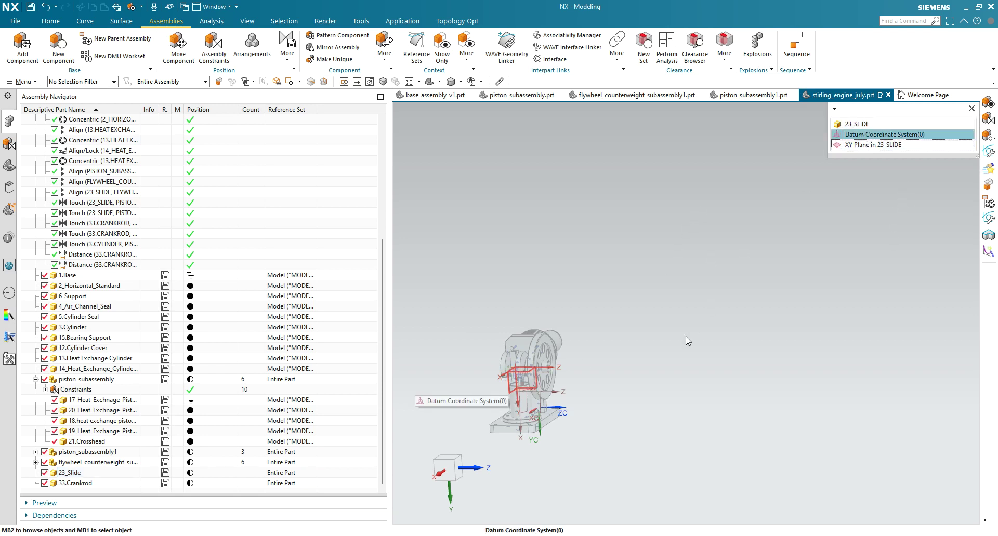
{"action": "left_click", "coordinate": [632, 391]}
{"action": "middle_click_drag", "start_coordinate": [593, 408], "coordinate": [678, 408]}
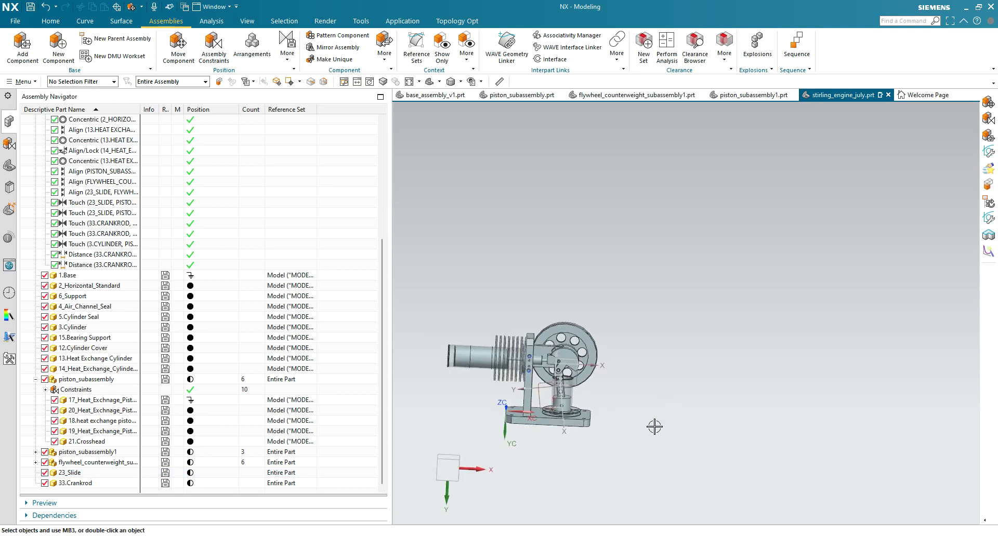